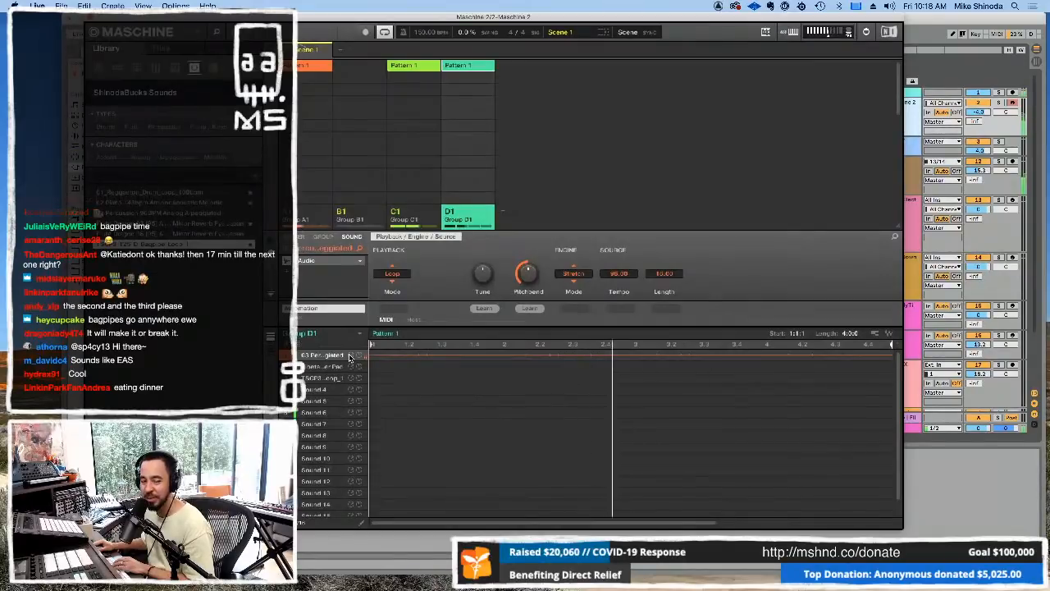
Step: Audition the second sound in Group D1, bring the third sound's loop into playback and try its tuning
left_click(324, 369)
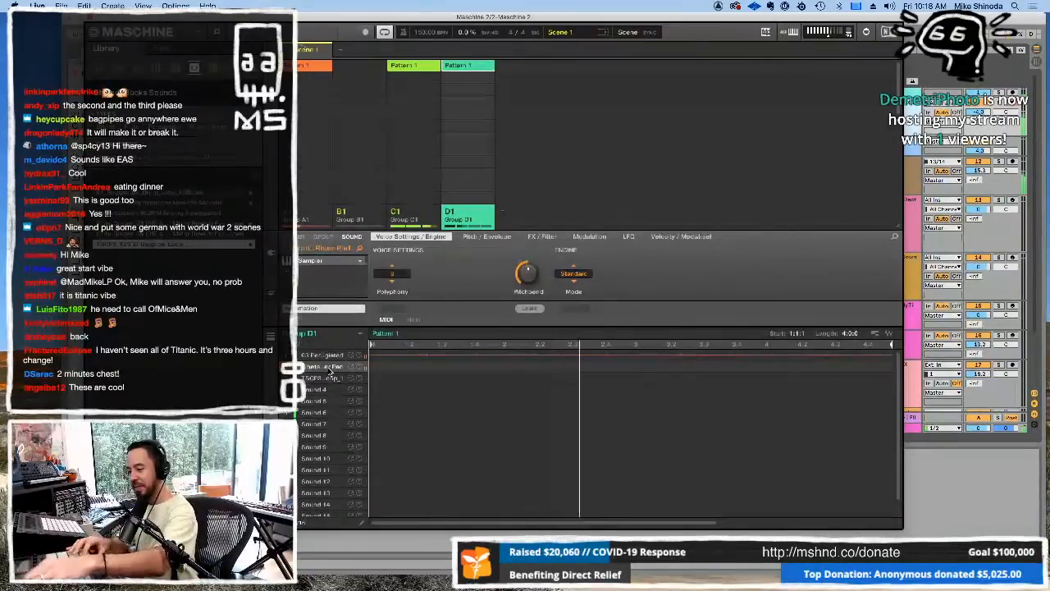
key("space")
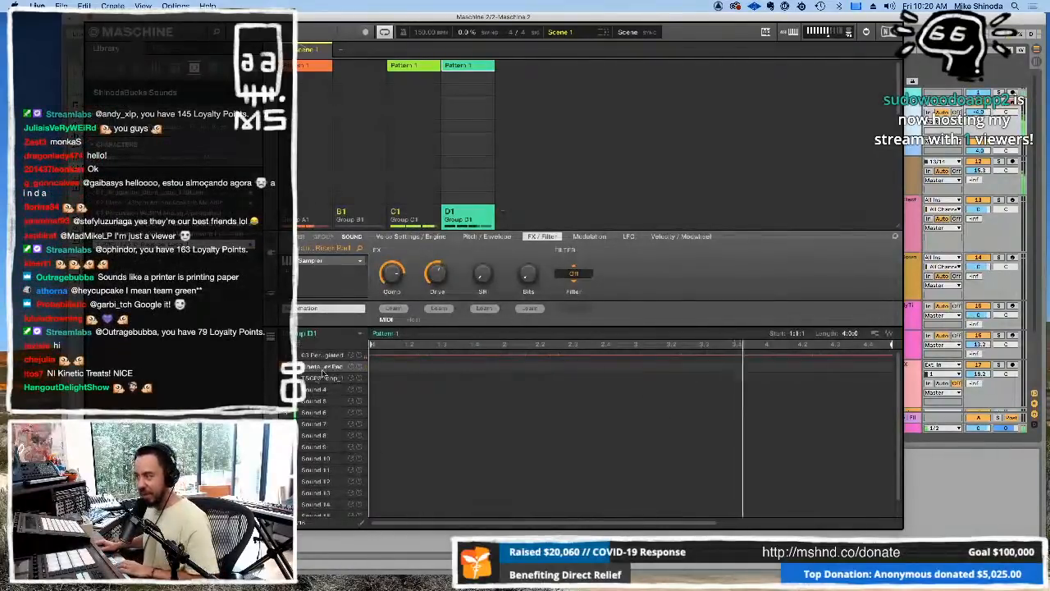
left_click(349, 377)
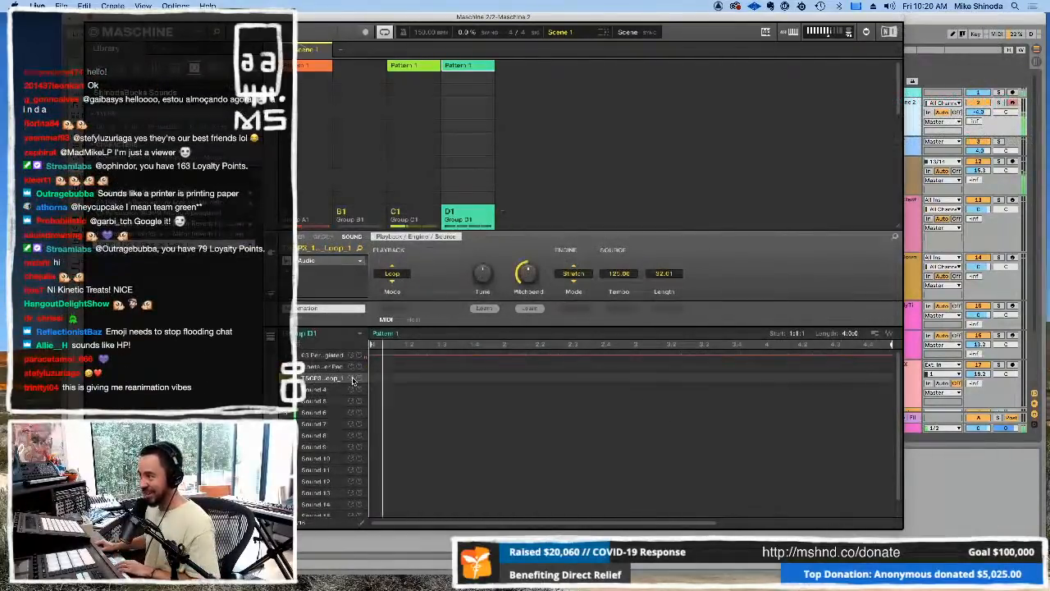
double_click(380, 379)
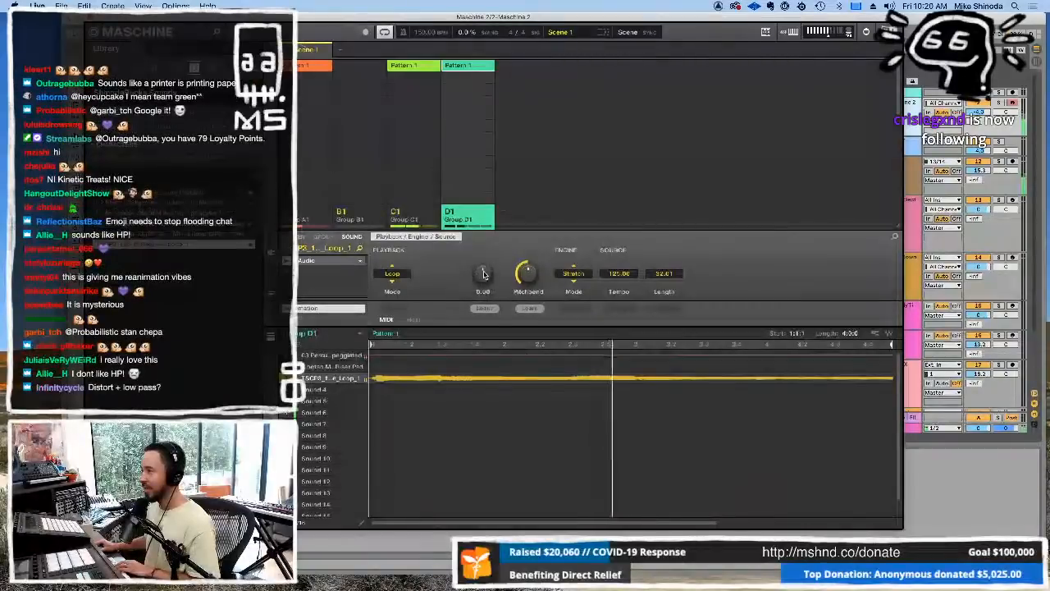
left_click_drag(484, 275, 484, 272)
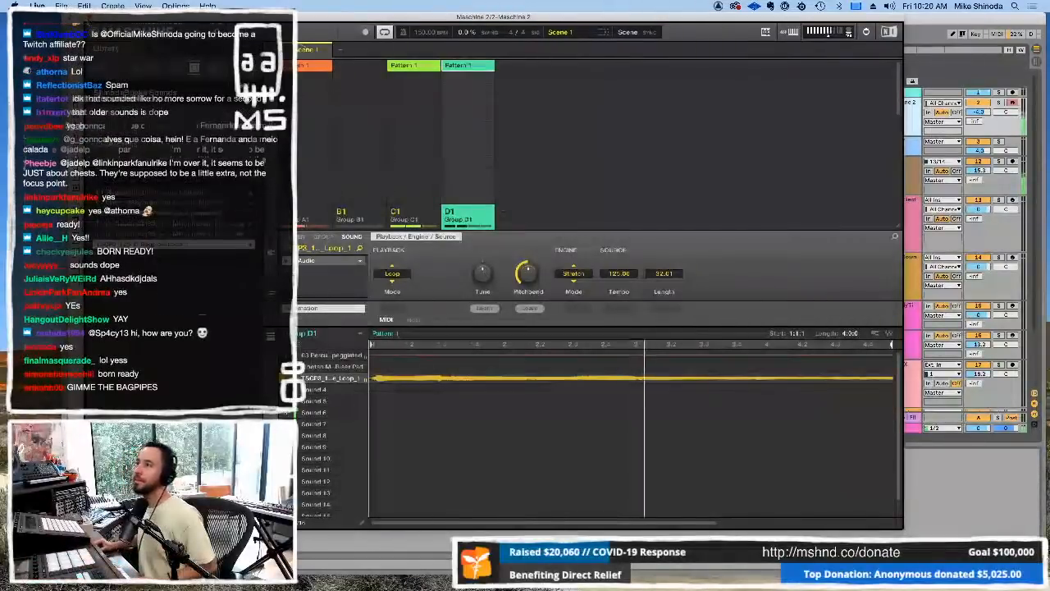
Step: In Ableton Live, shorten the arrangement loop to 4 bars and delete the part of the SFX Warewolf clip beyond it on the Audio track
key("alt+super+p")
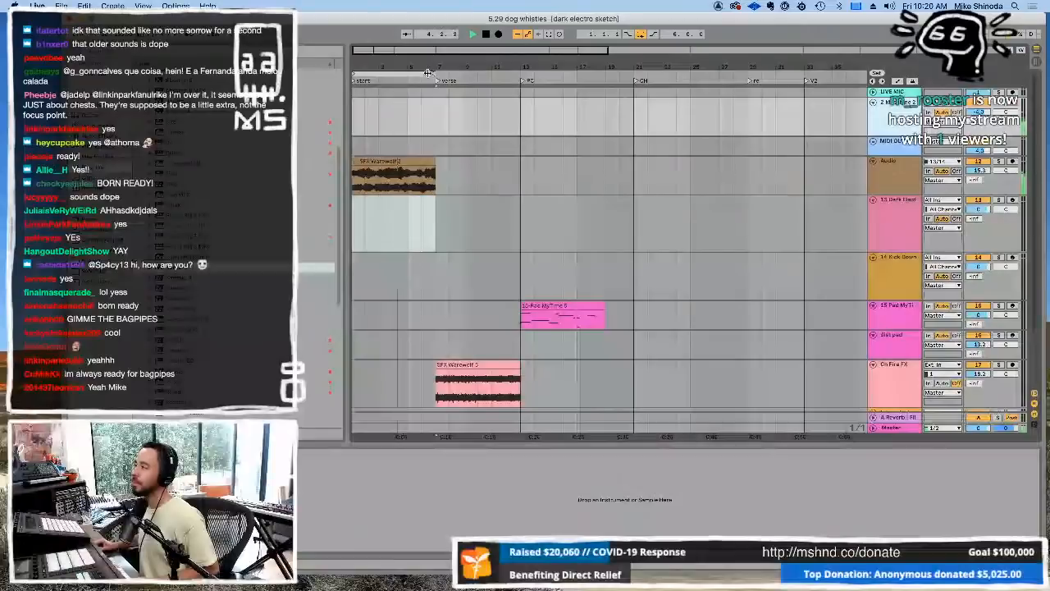
left_click_drag(427, 74, 405, 73)
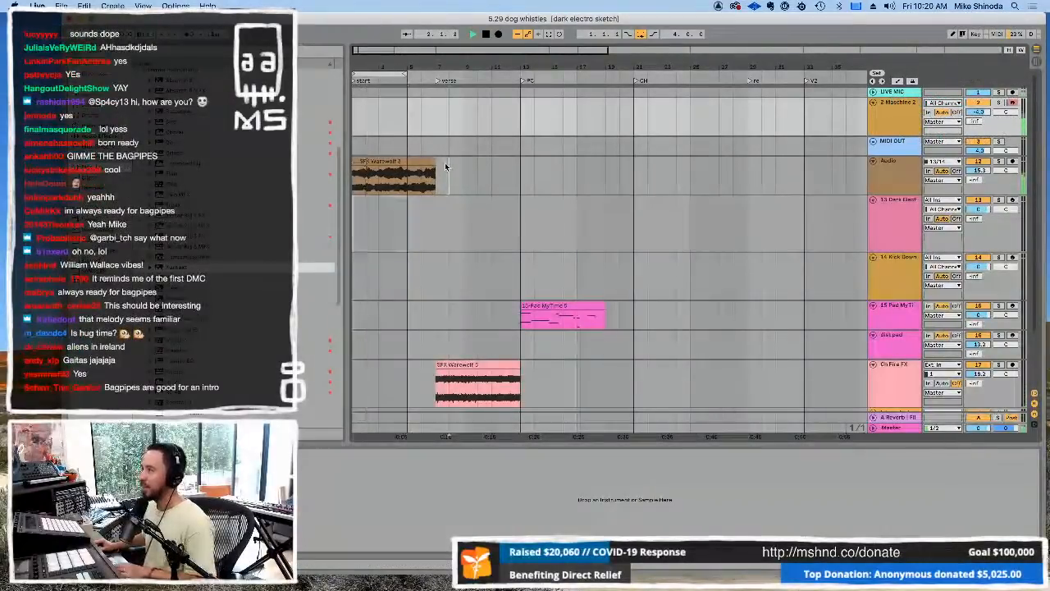
left_click(402, 163)
left_click_drag(407, 172, 447, 168)
key("Delete")
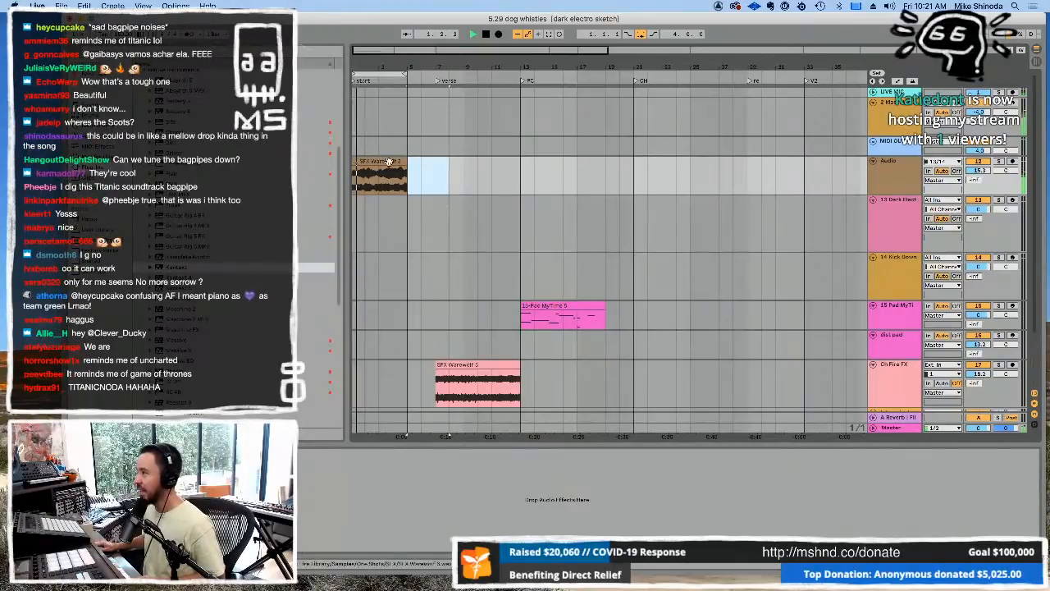
Step: Switch back to Maschine and set the source length of Group D1's third loop sound to 16.00
left_click(859, 122)
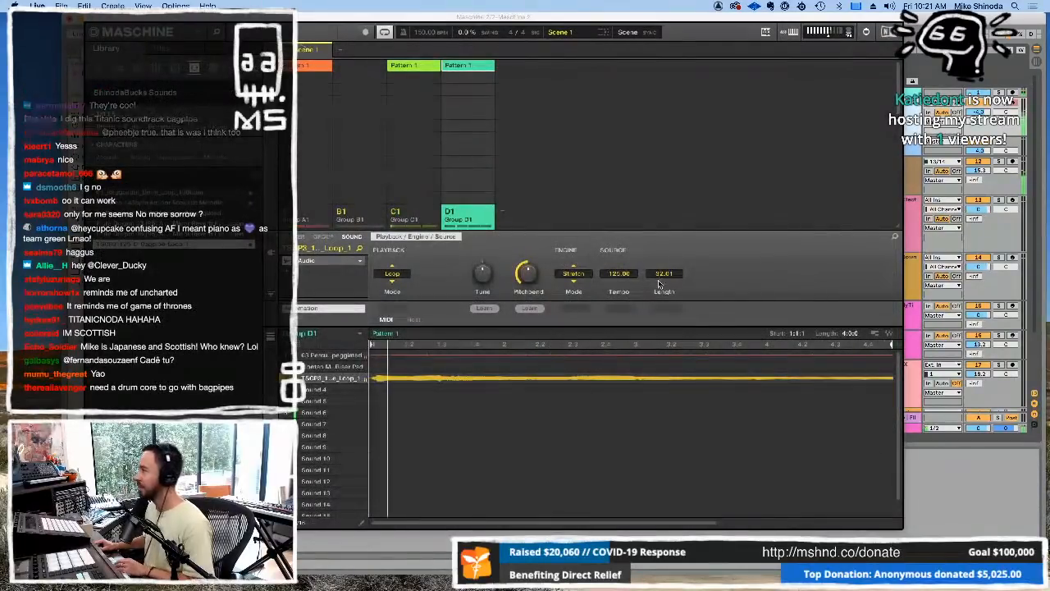
left_click_drag(657, 278, 656, 312)
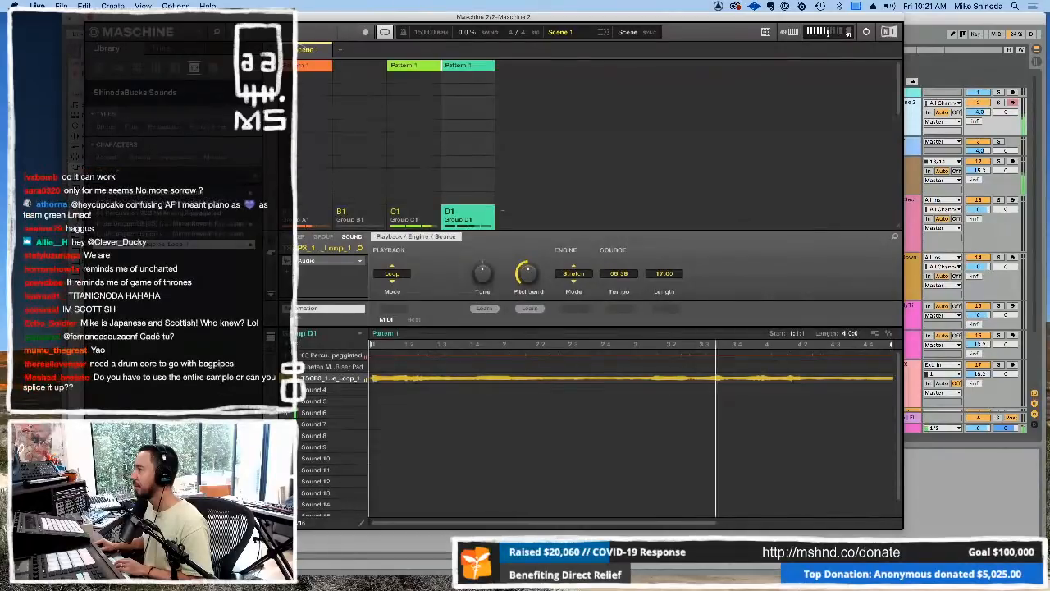
left_click_drag(661, 275, 656, 279)
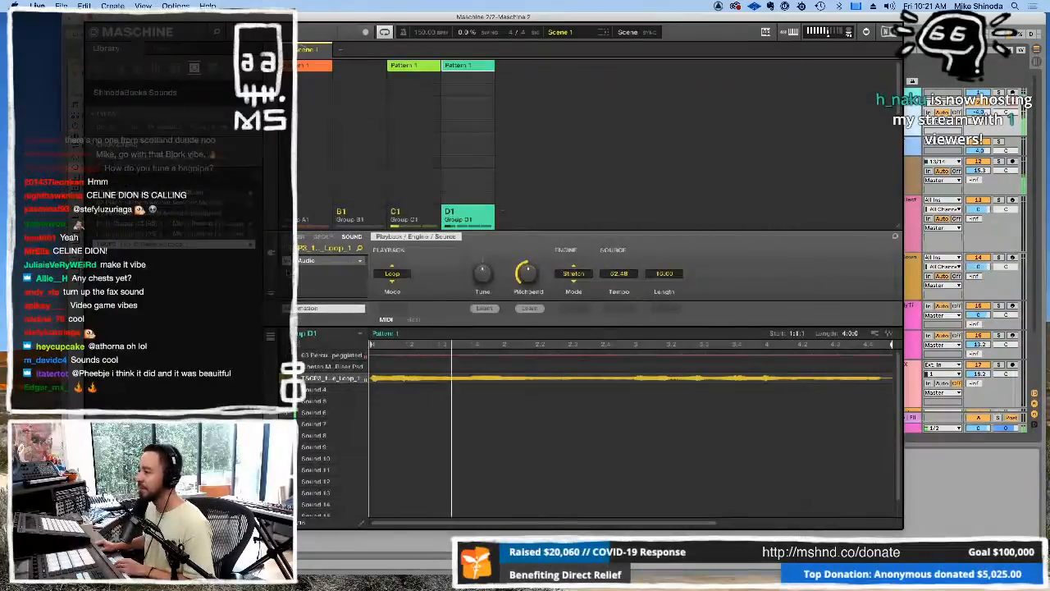
Step: Insert the Cableguys HalfTime (VST) effect on the loop sound, open its interface and set its time to 1/4
left_click(288, 274)
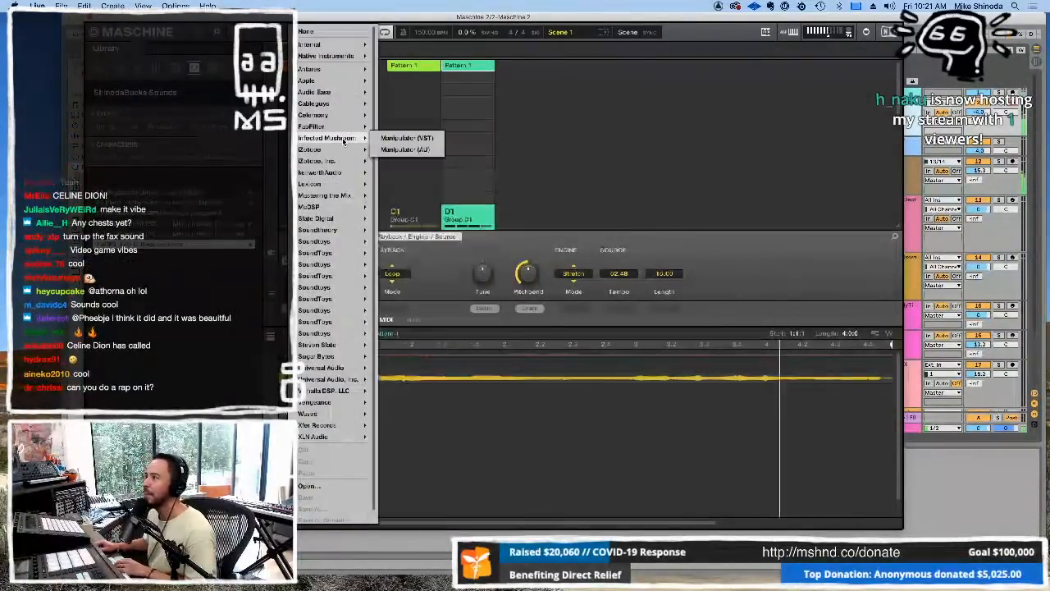
mouse_move(343, 137)
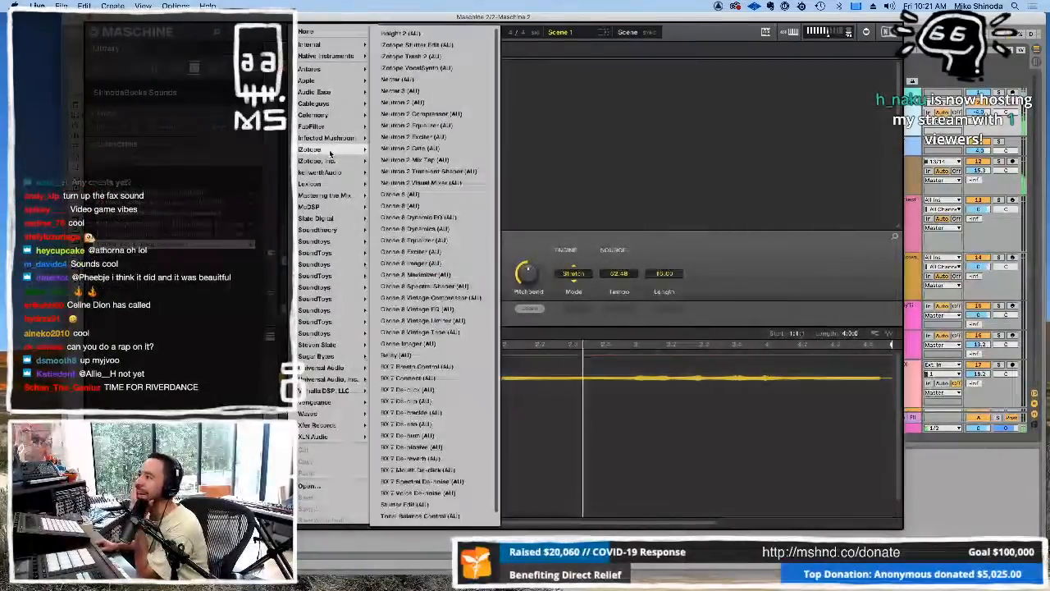
mouse_move(328, 166)
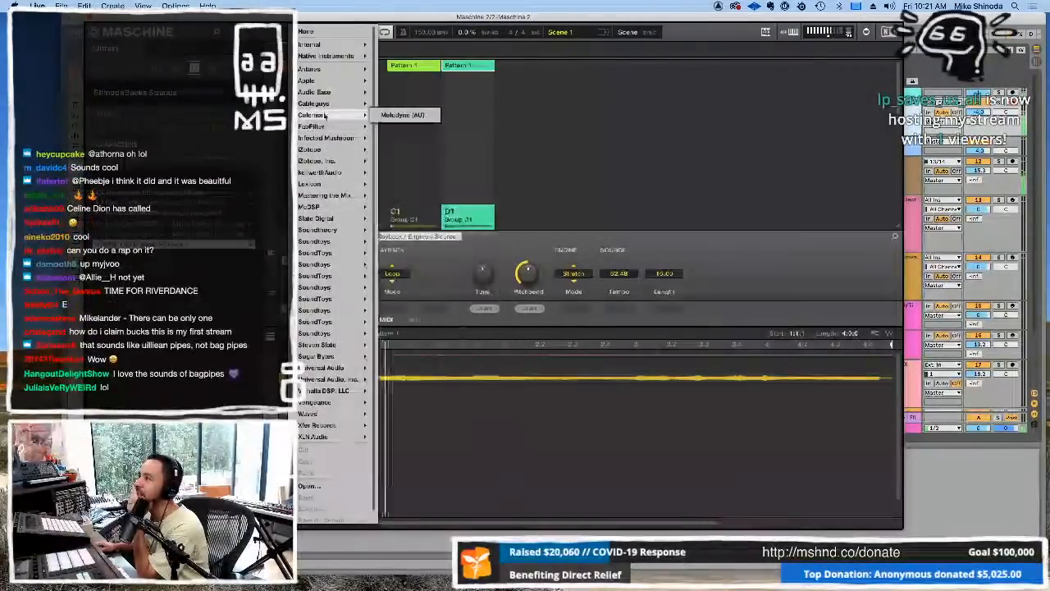
mouse_move(326, 105)
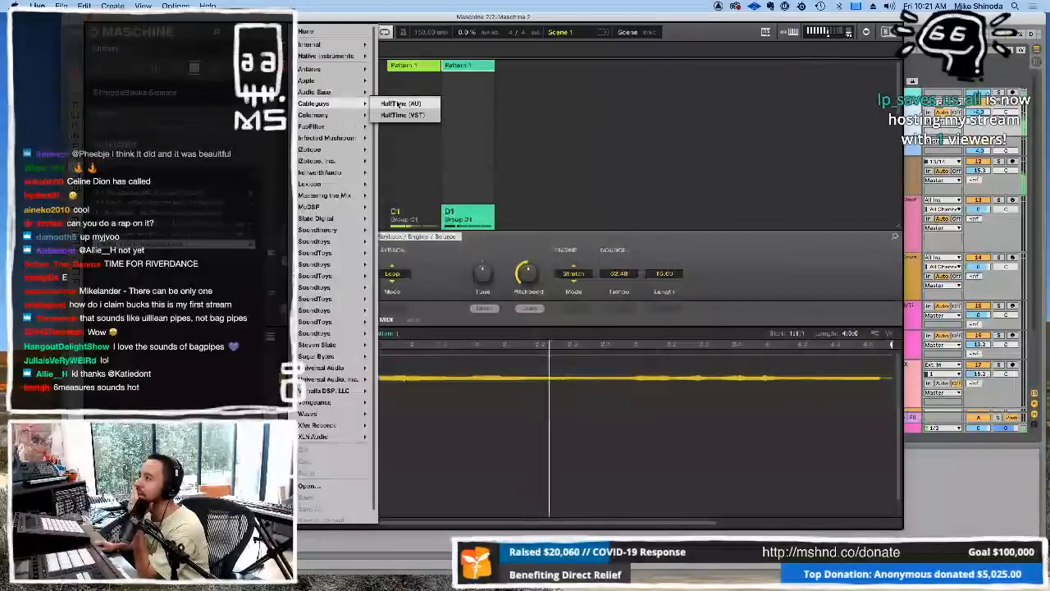
left_click(402, 115)
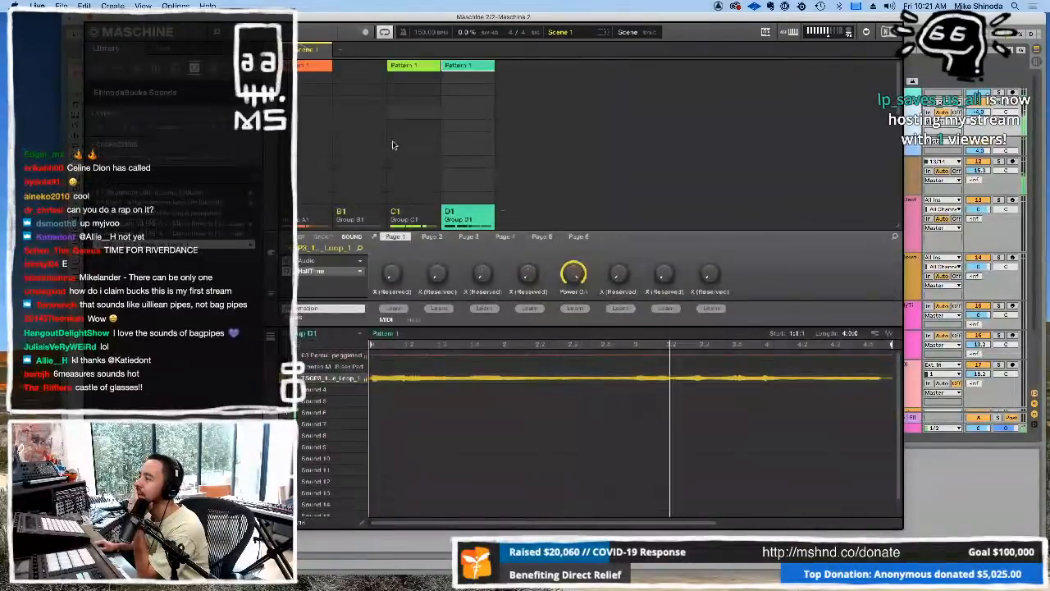
left_click(374, 237)
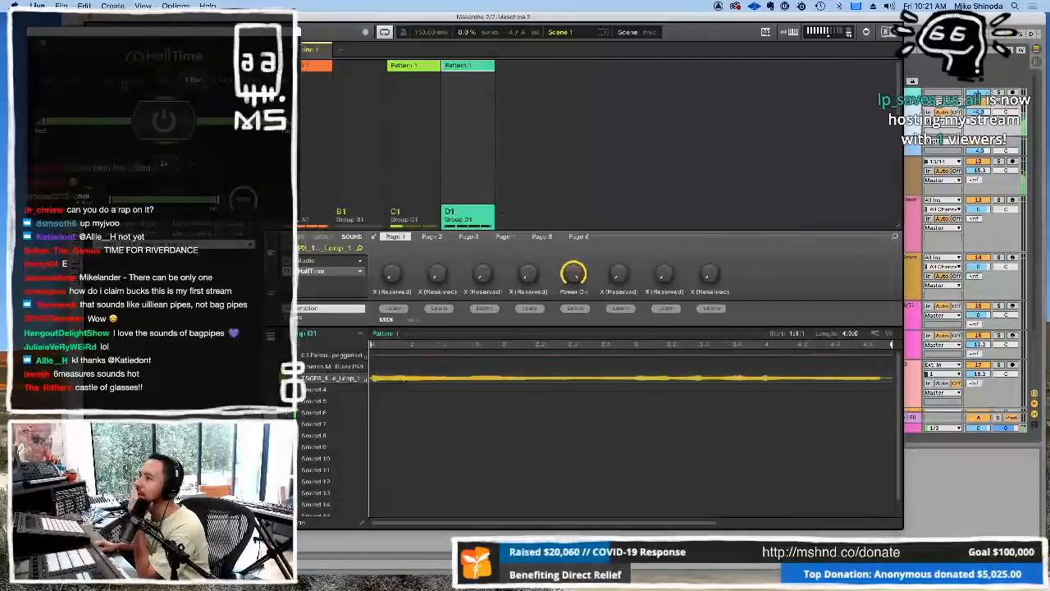
left_click(126, 83)
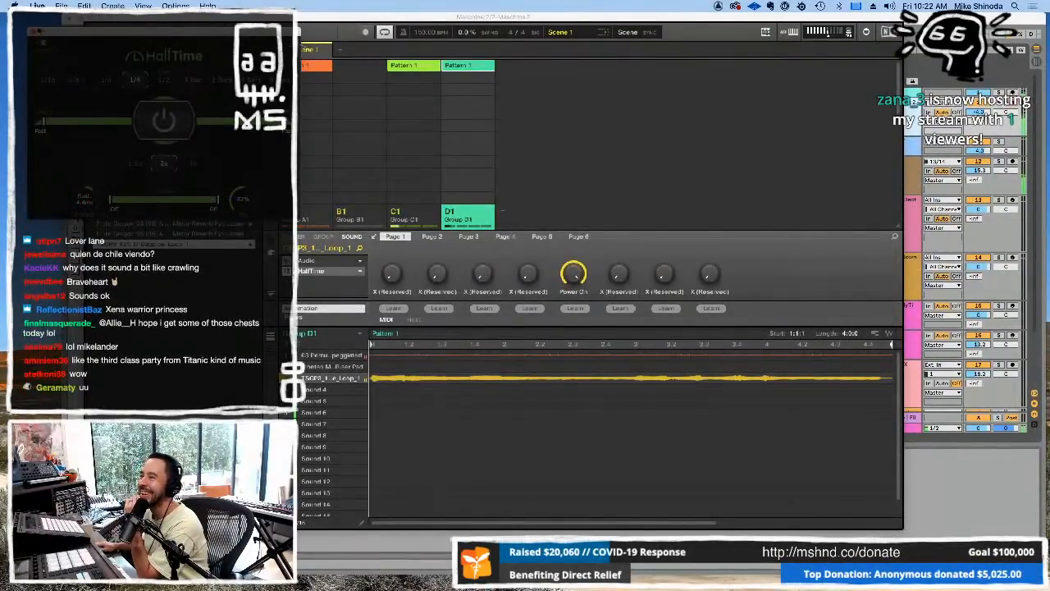
Step: Close the HalfTime interface and remove the effect from the loop sound
left_click(35, 33)
key("space")
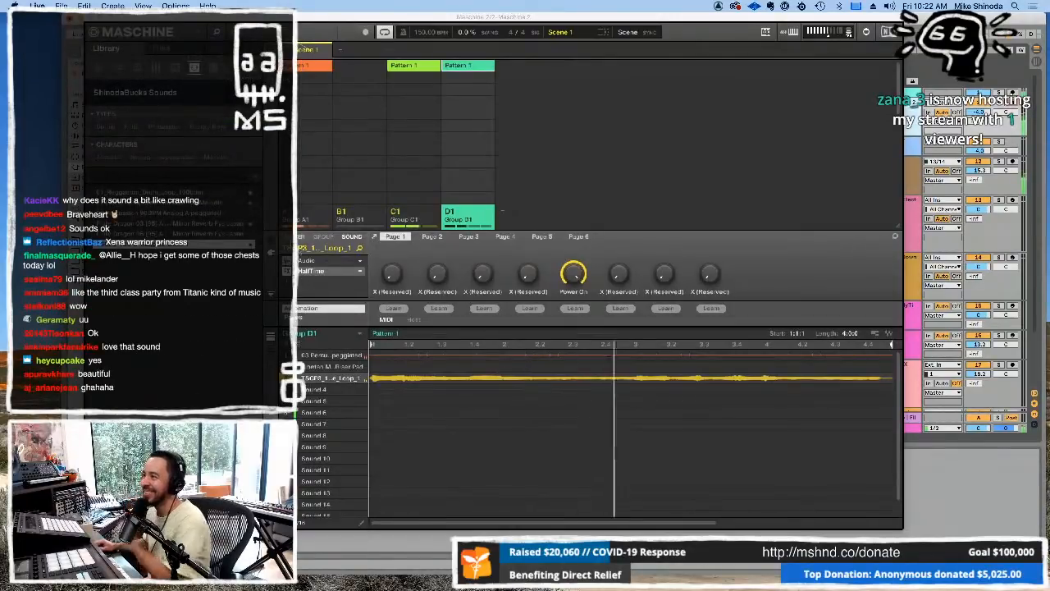
left_click(311, 261)
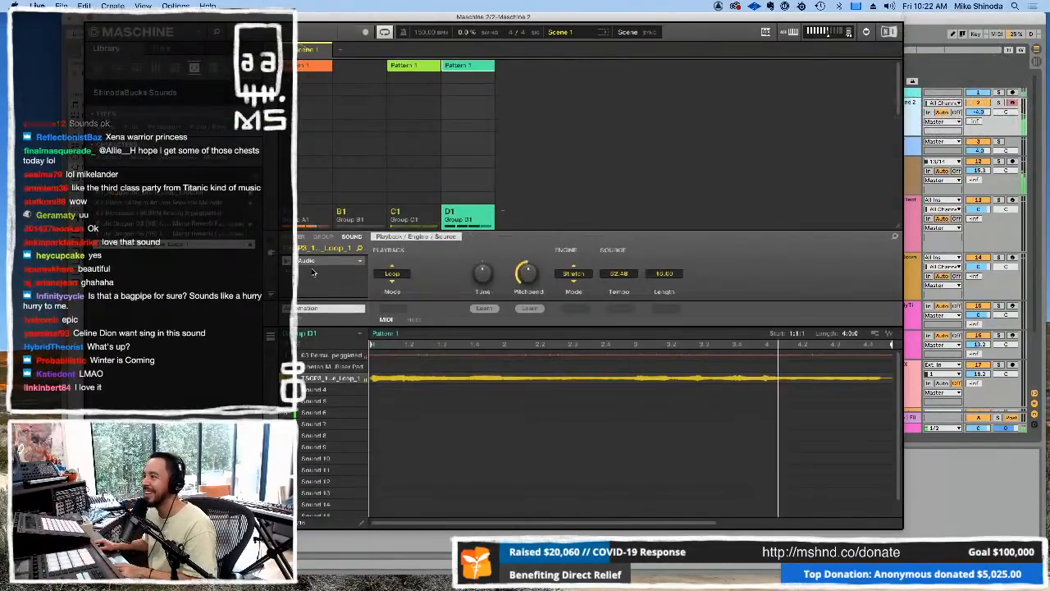
left_click(359, 271)
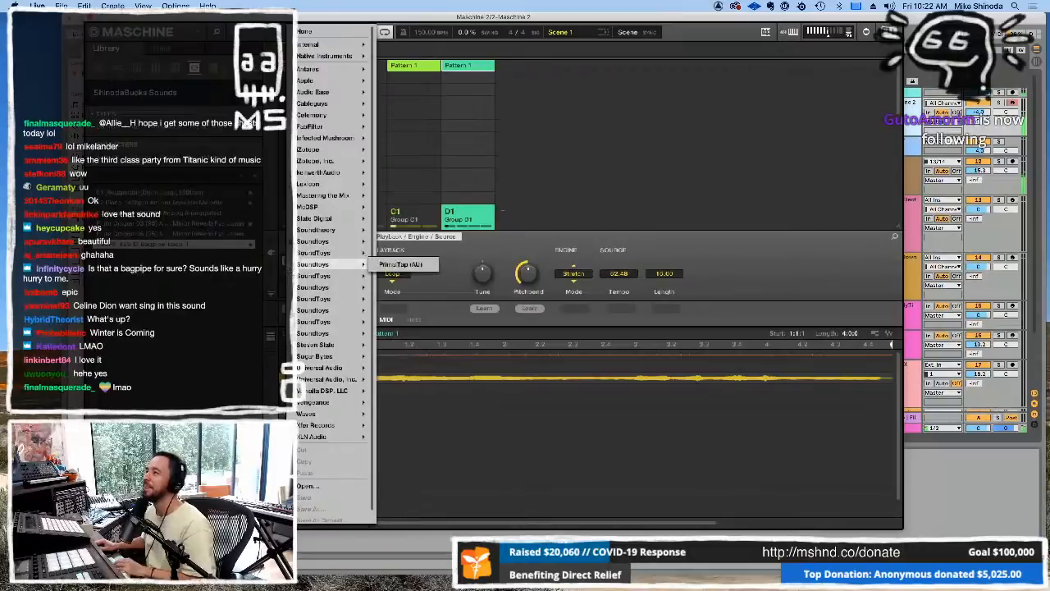
mouse_move(319, 58)
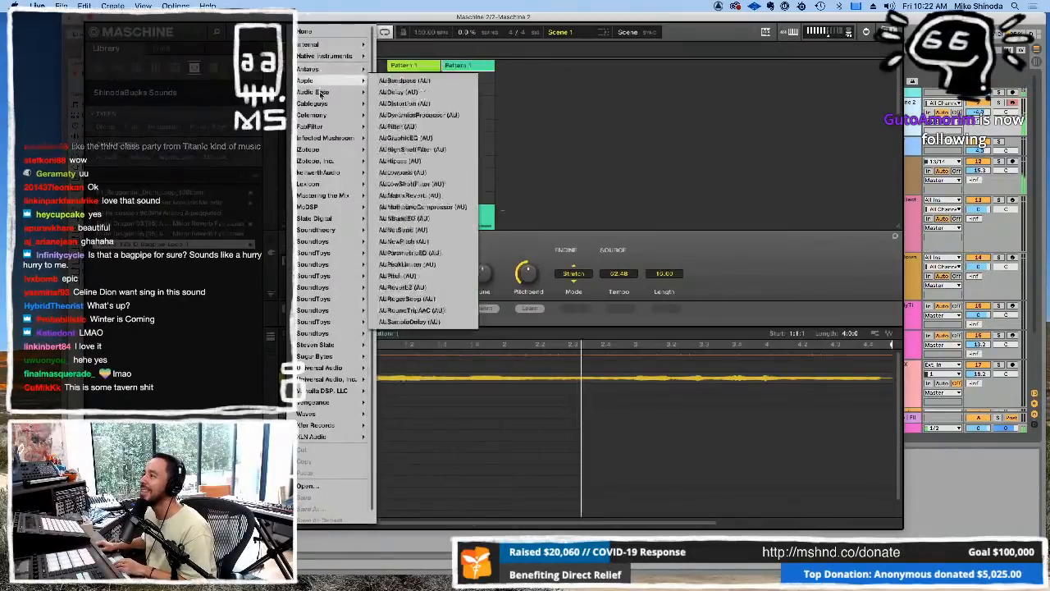
mouse_move(336, 175)
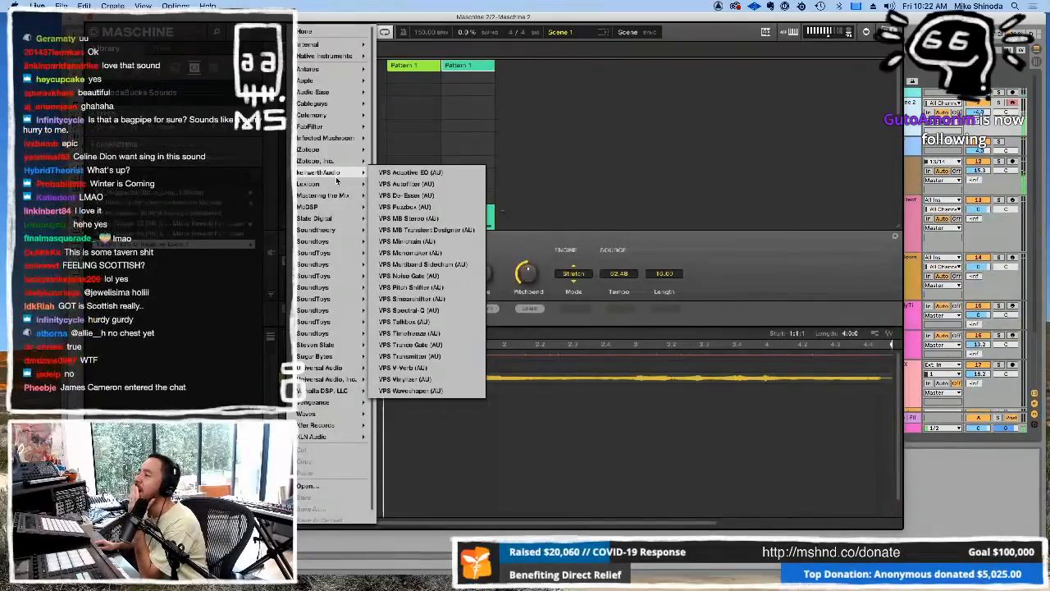
left_click(525, 258)
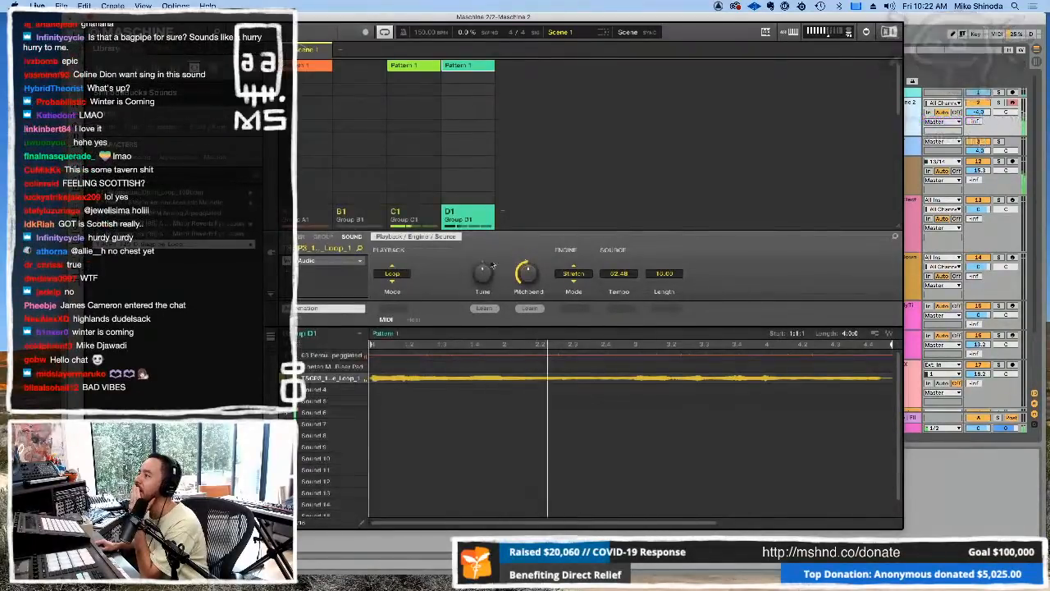
Step: Change the loop sound's playback mode to Gate
left_click(394, 276)
left_click(396, 301)
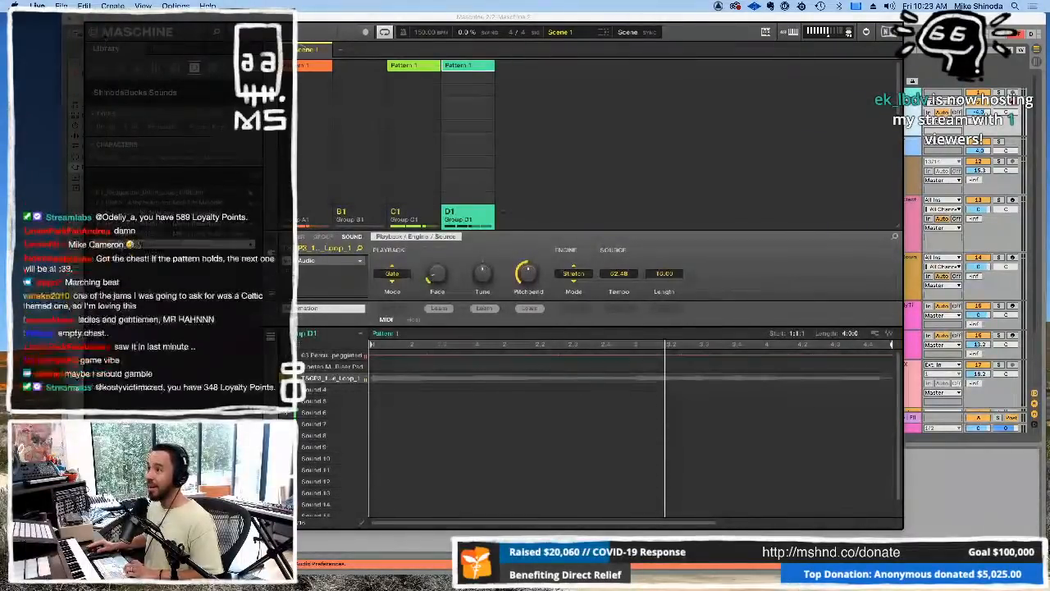
Step: In Live's audio preferences, set both the output and input devices to Avid HDX (16 In, 16 Out)
key("super+comma")
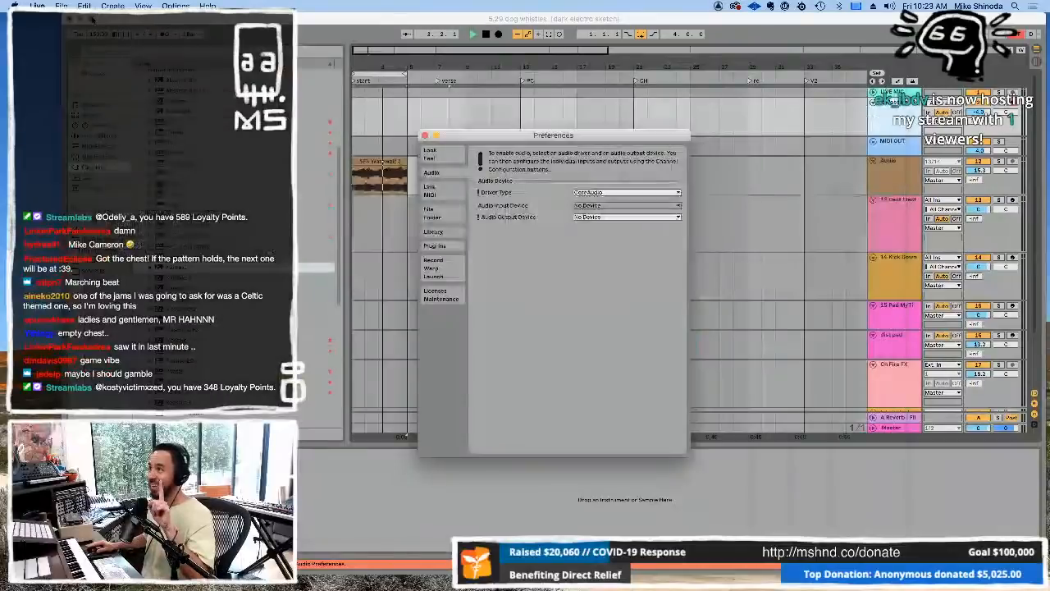
left_click(621, 216)
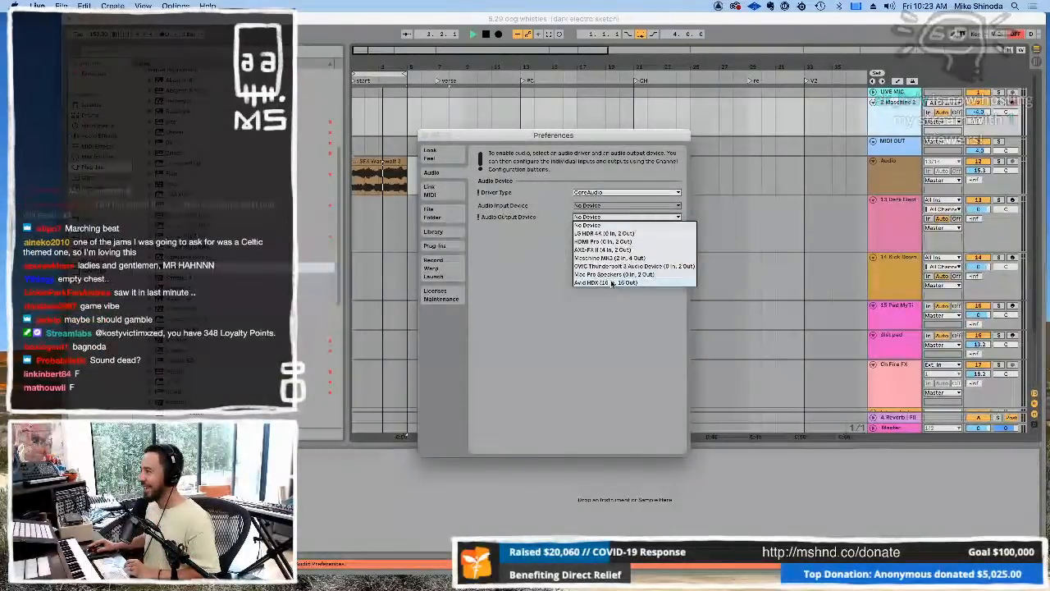
left_click(606, 282)
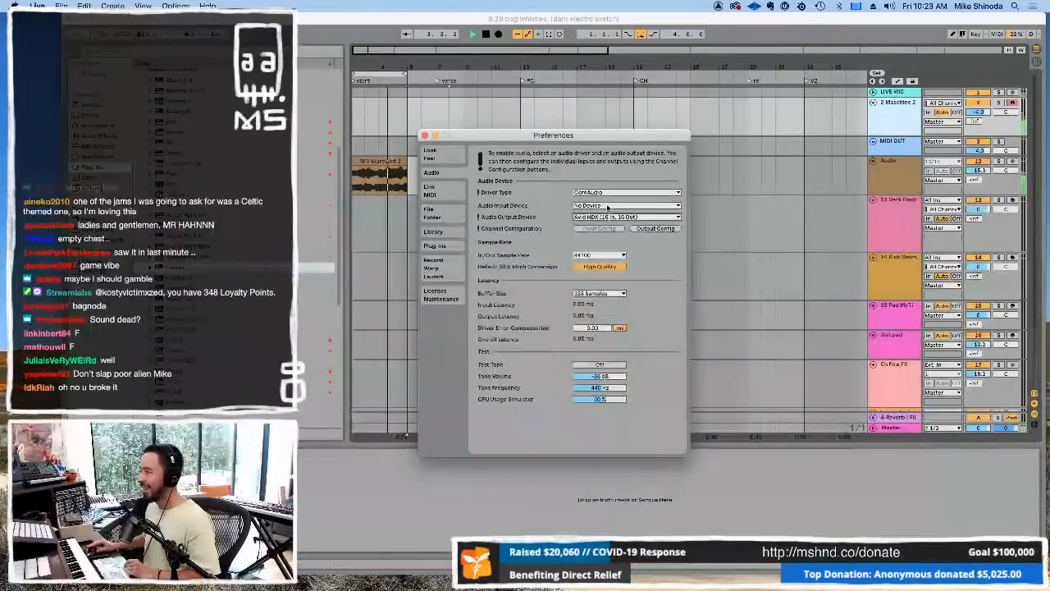
left_click(605, 206)
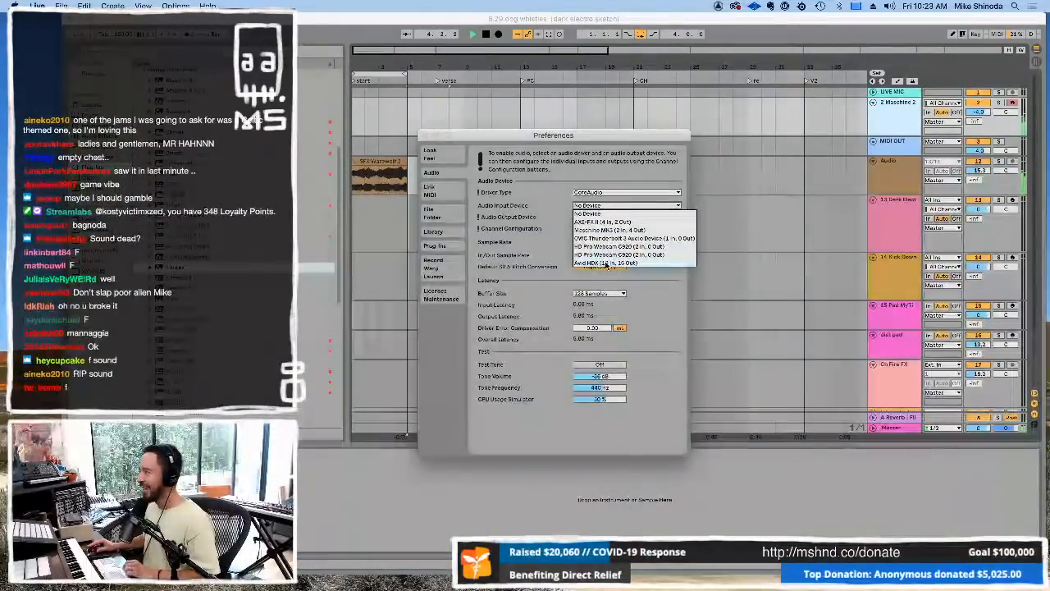
left_click(606, 262)
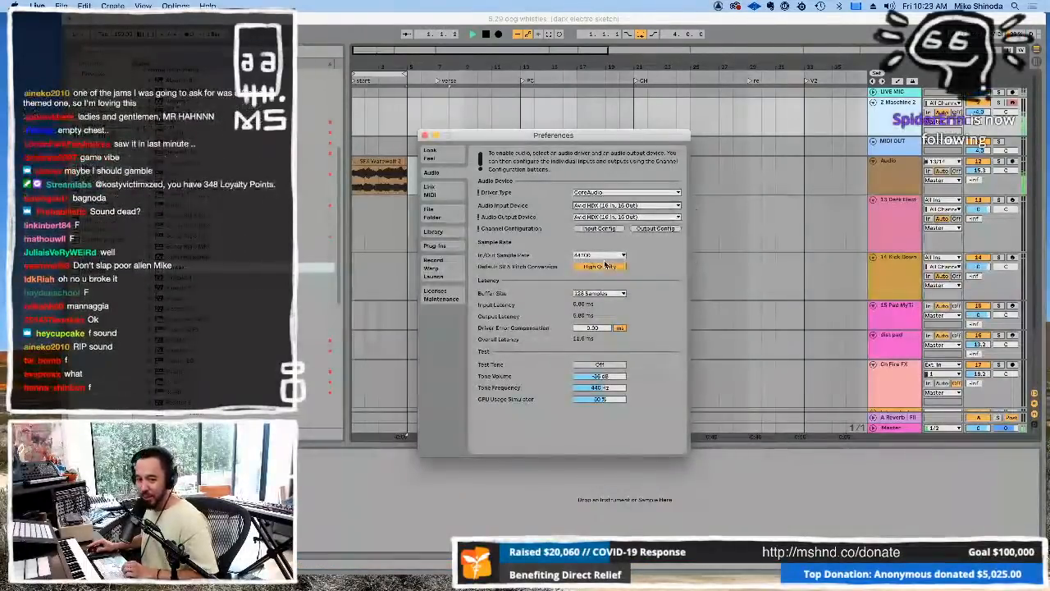
left_click(424, 136)
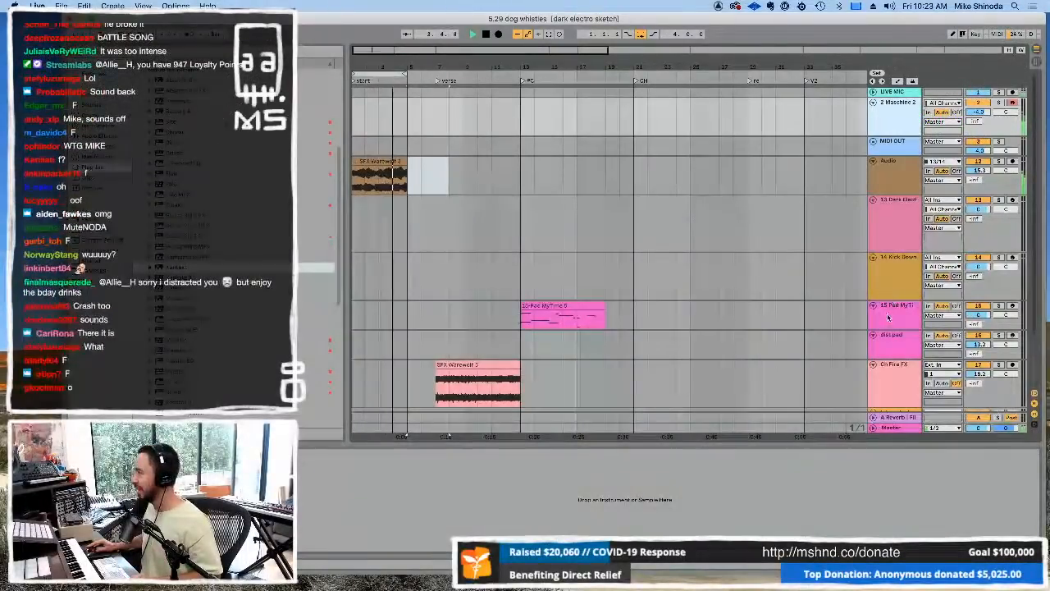
Step: Move the 15-Pad MyTime clip to the start of the arrangement and extend the loop to 6 bars
left_click(566, 319)
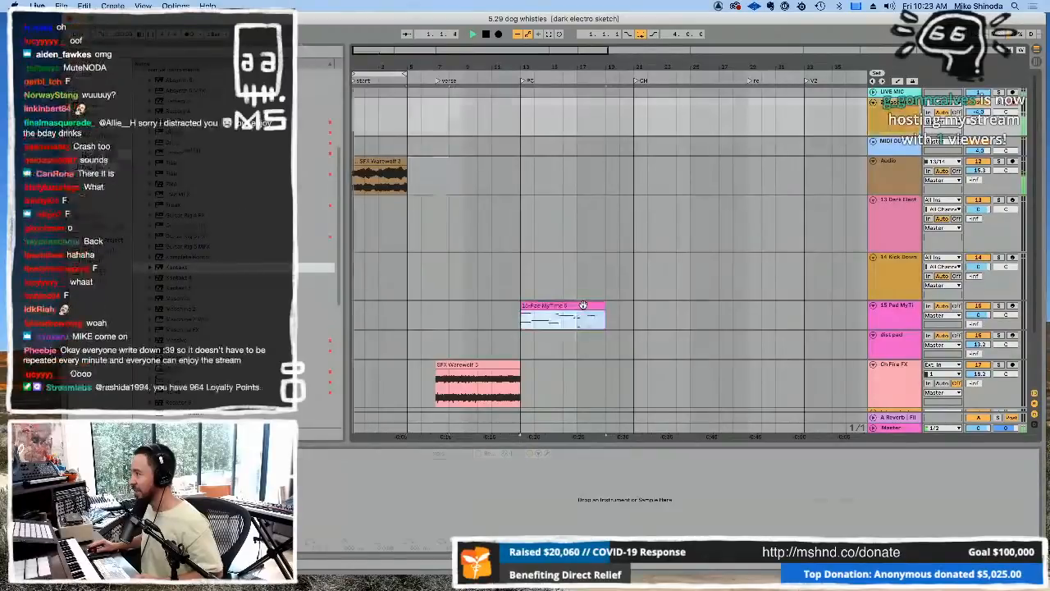
key("Delete")
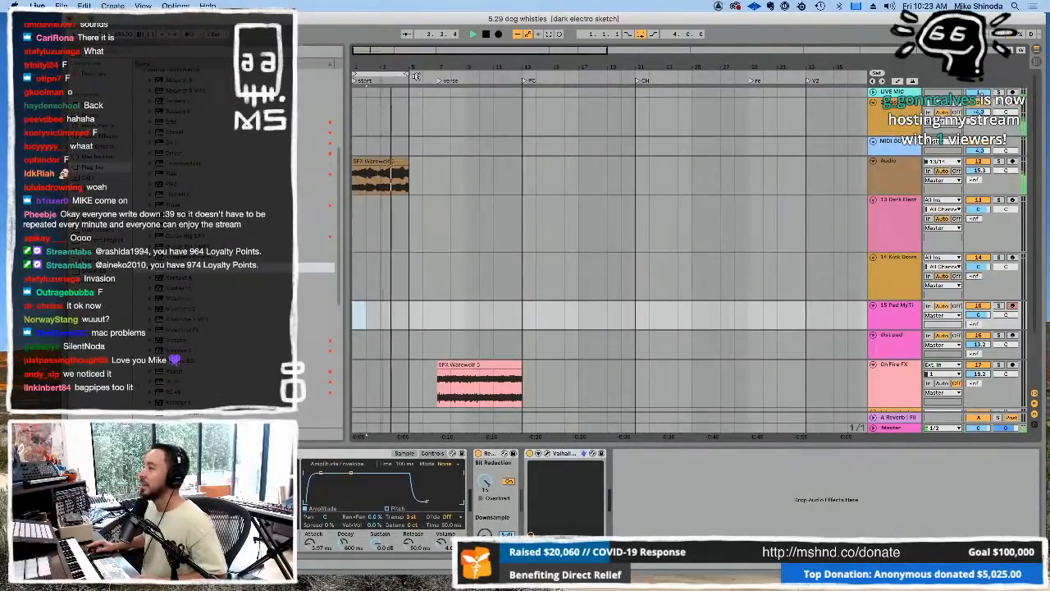
key("super+z")
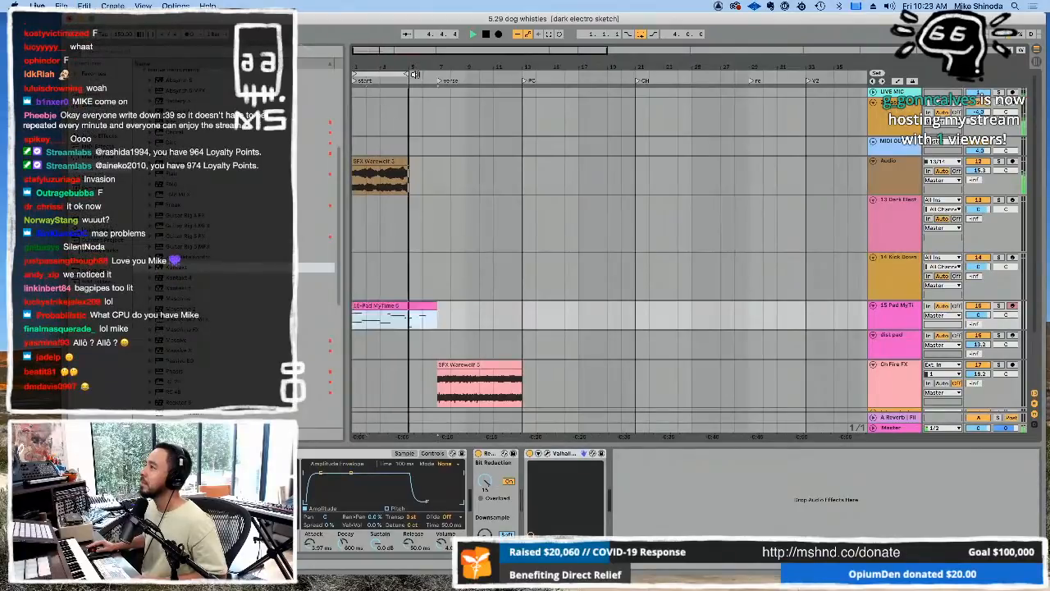
left_click_drag(404, 74, 433, 74)
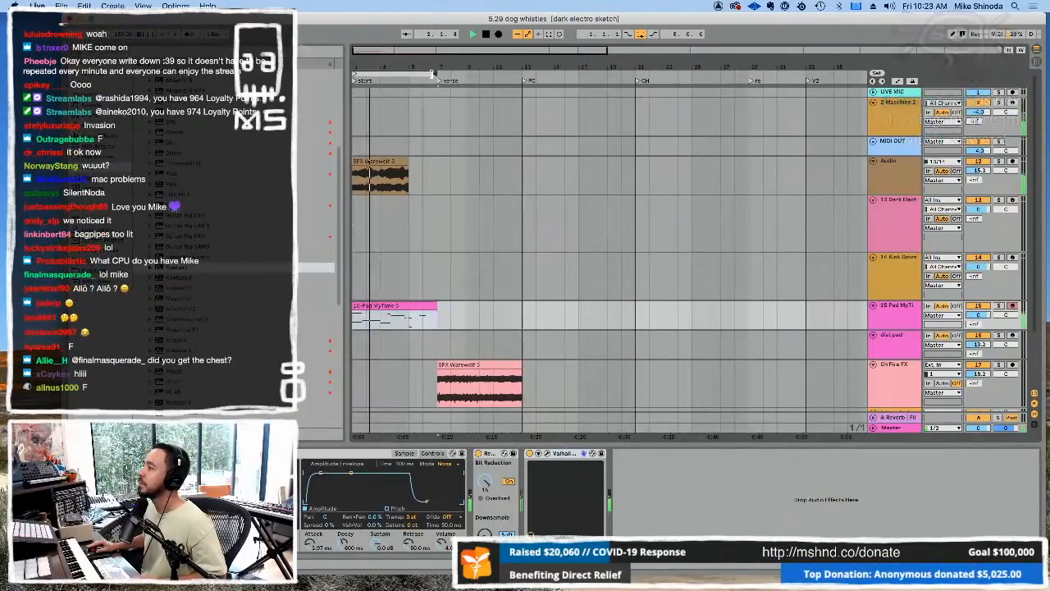
Step: Extend the SFX Werewolf clip on the Audio track to the verse marker and select the key pluck track
left_click_drag(406, 161, 438, 161)
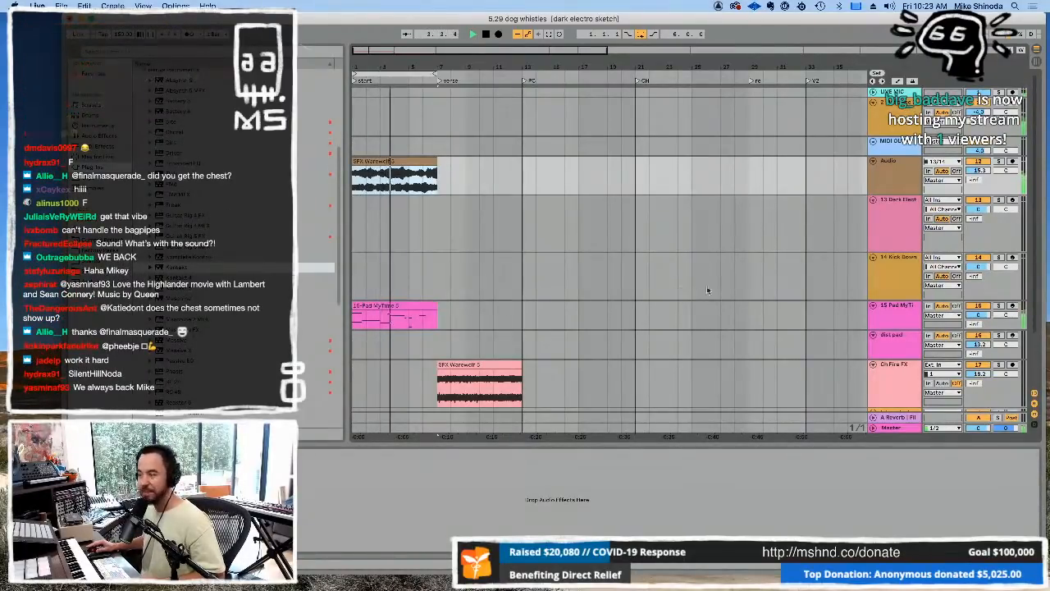
scroll(819, 304, "down", 2)
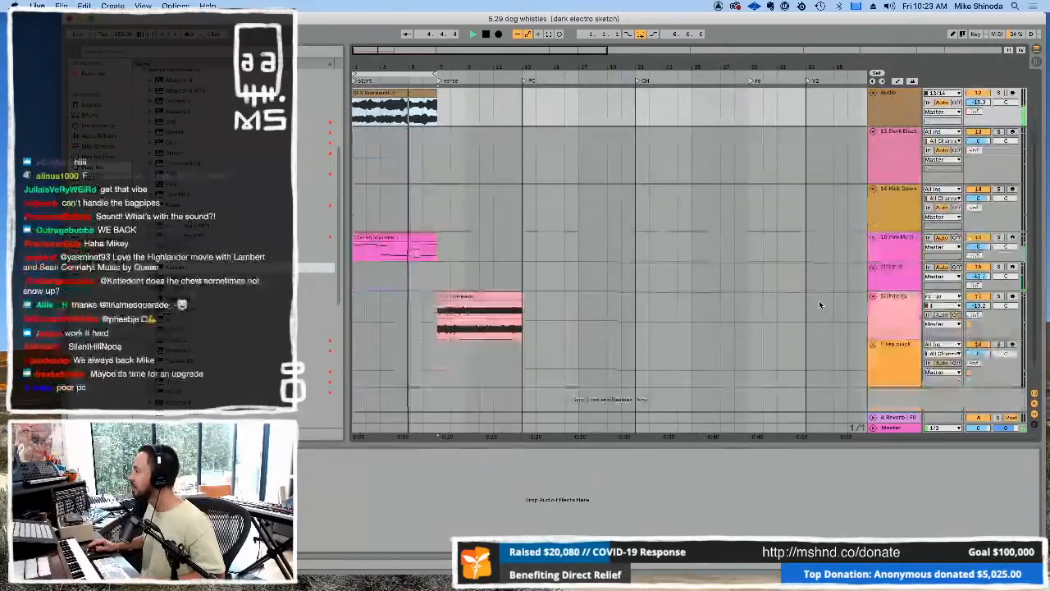
left_click(887, 347)
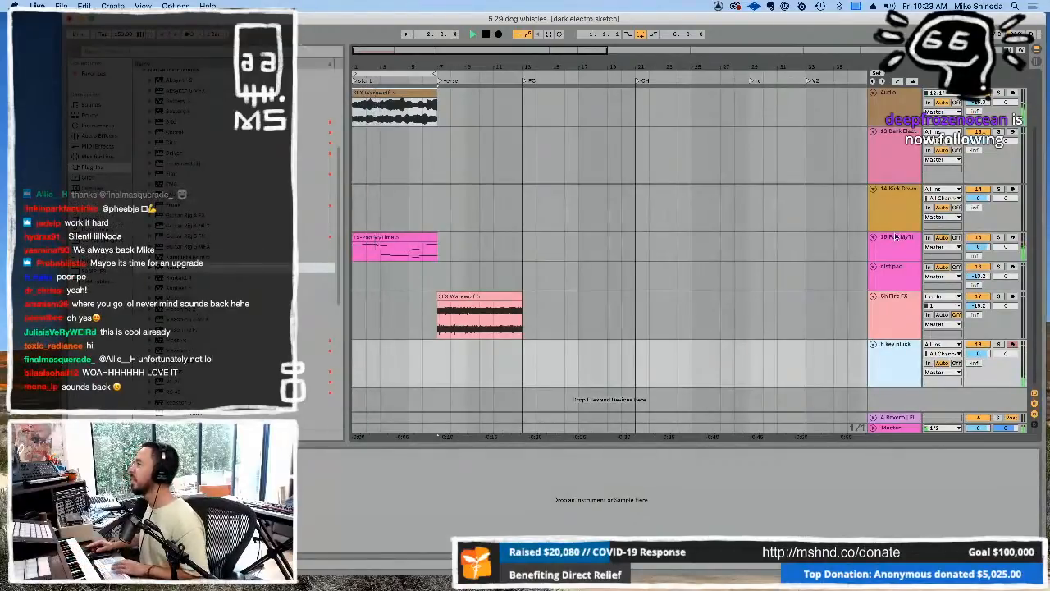
scroll(770, 228, "up", 1)
scroll(770, 228, "up", 3)
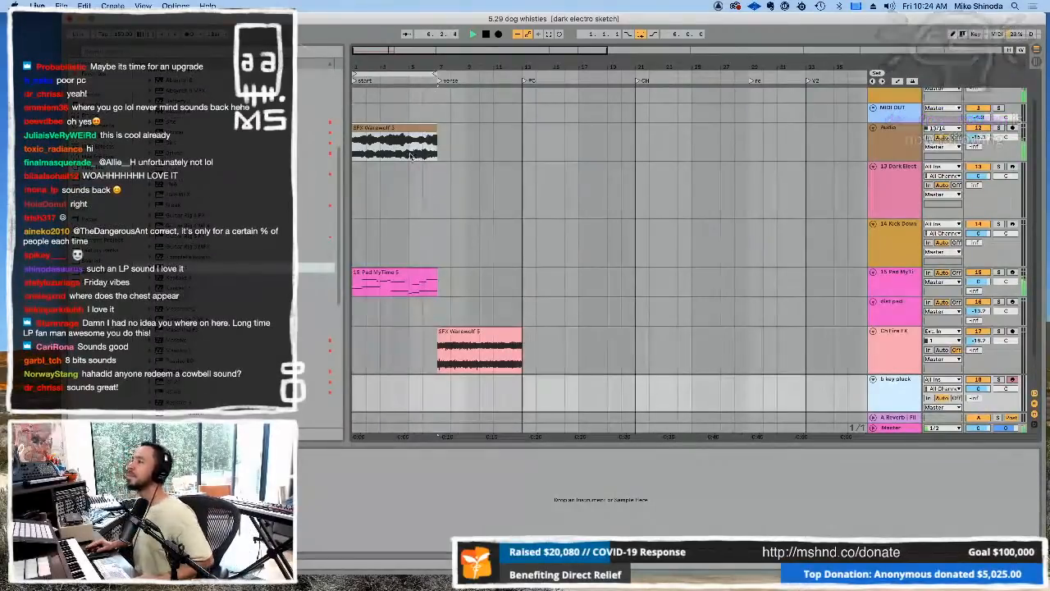
Step: Deactivate the SFX Werewolf clip in the verse on the Ch Fire FX track
left_click(461, 331)
key("0")
scroll(531, 266, "up", 1)
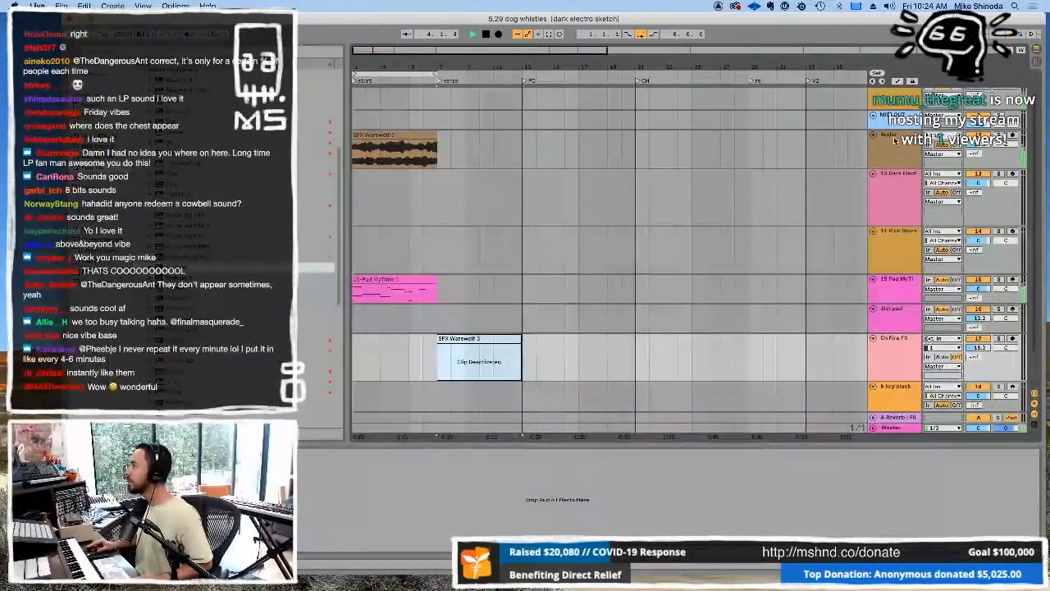
Step: Insert an audio track below the Audio track, set its input to 13/14, arm it for recording and set monitoring to Auto
left_click(894, 139)
key("super+t")
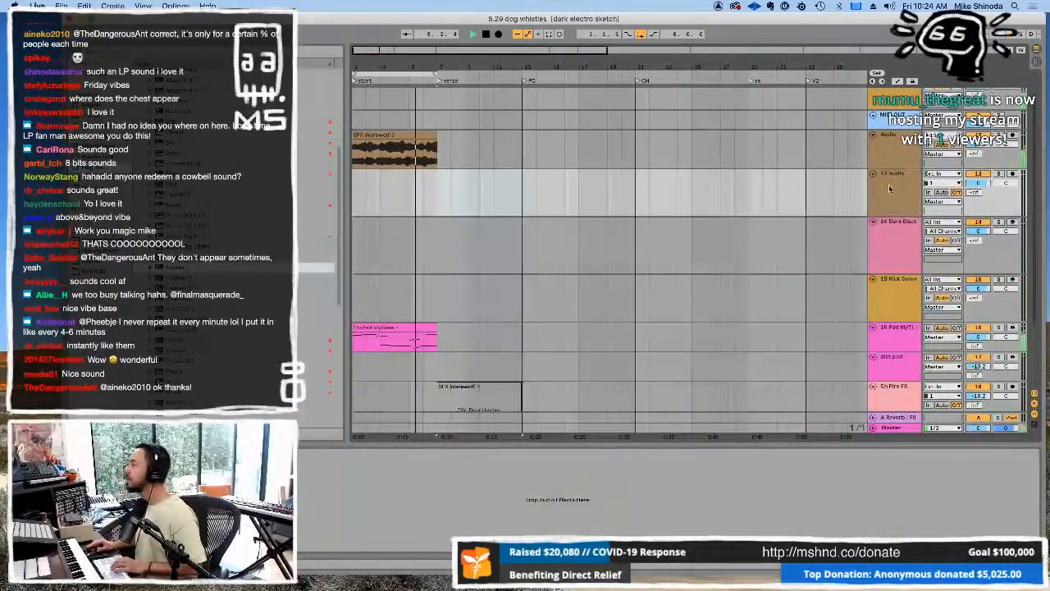
left_click(940, 185)
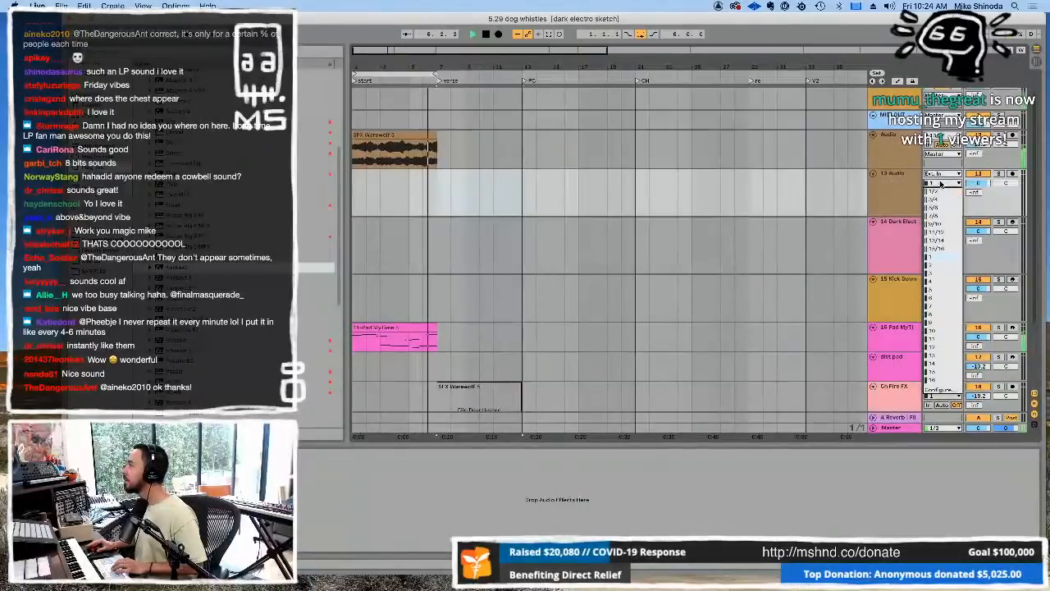
left_click(938, 241)
left_click(1013, 174)
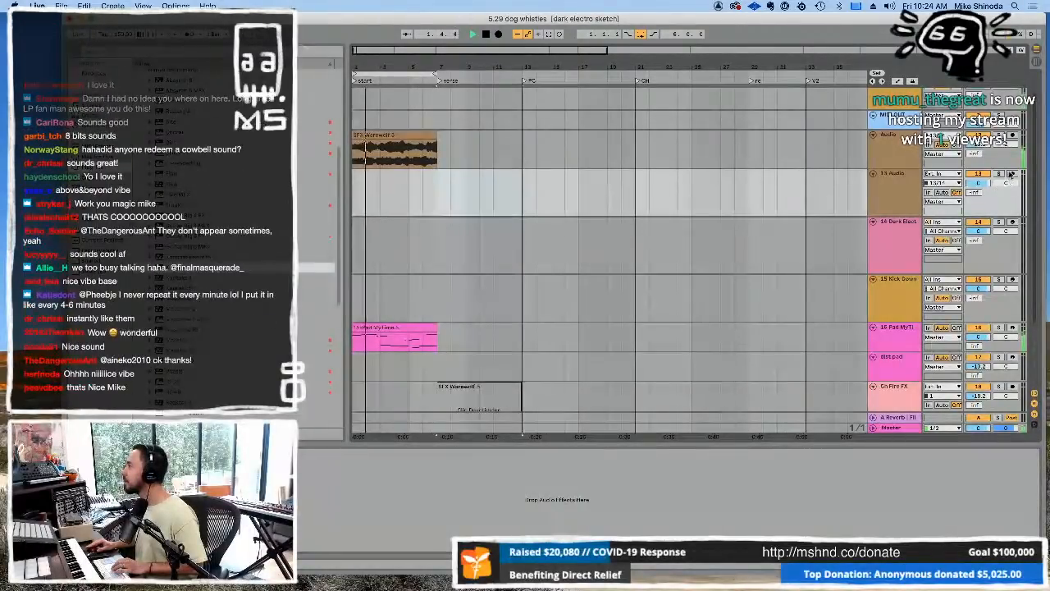
left_click(942, 192)
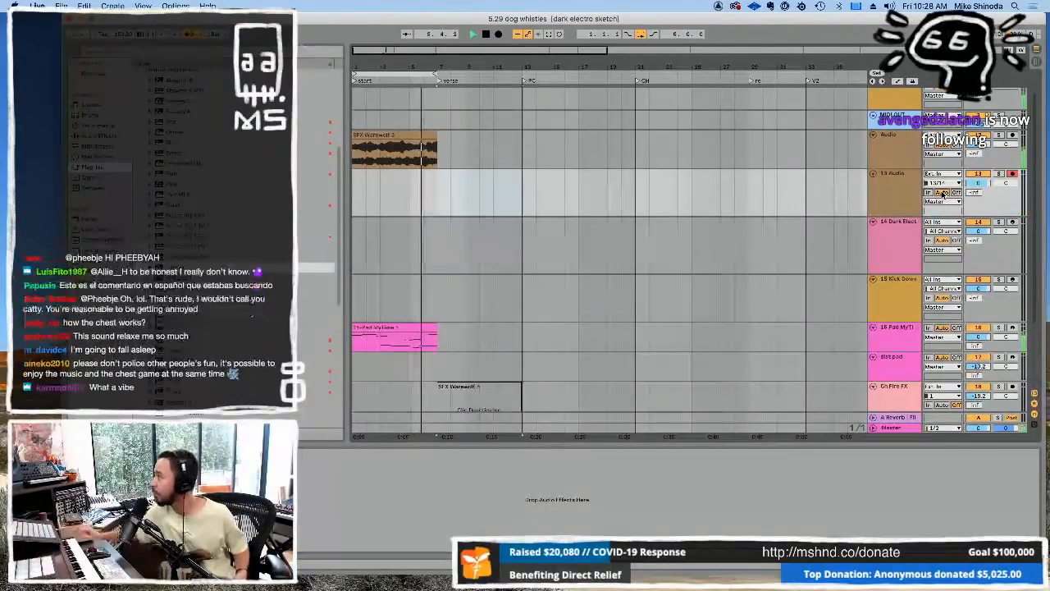
Step: Rename the new audio track as gtr 1
left_click(890, 175)
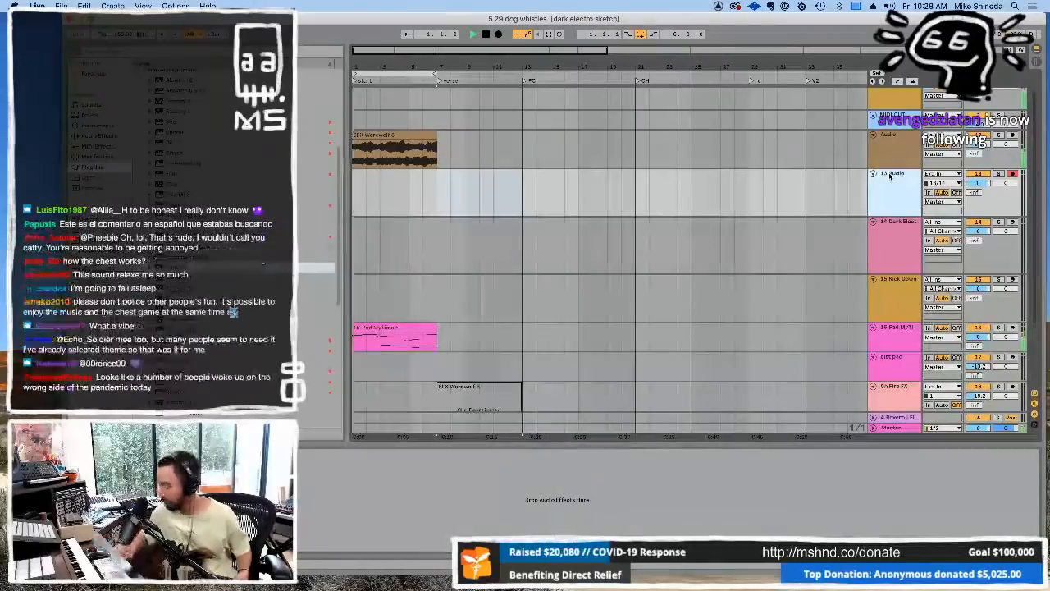
type("gtr")
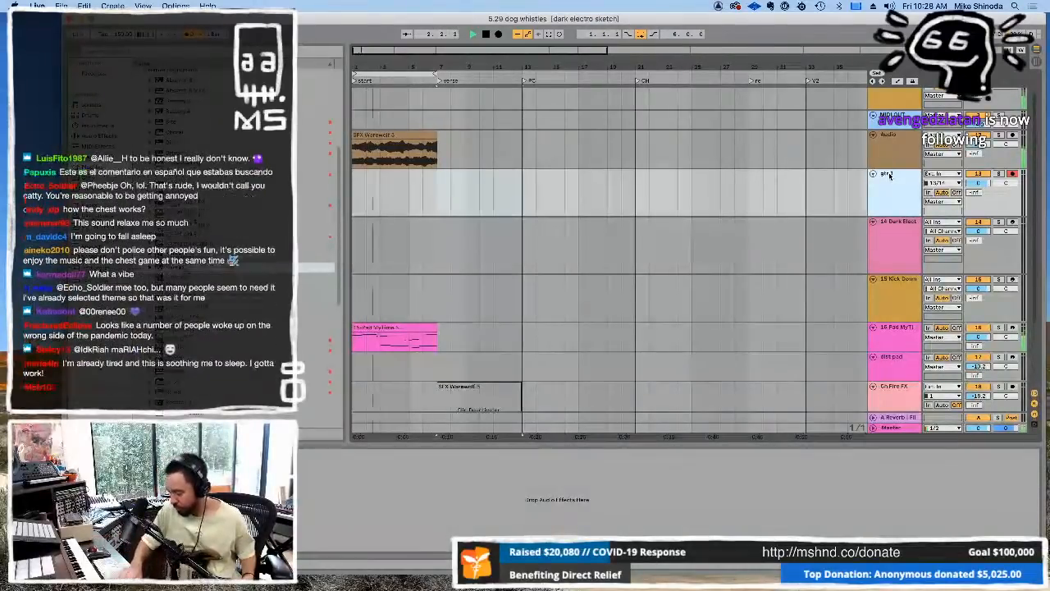
key("Return")
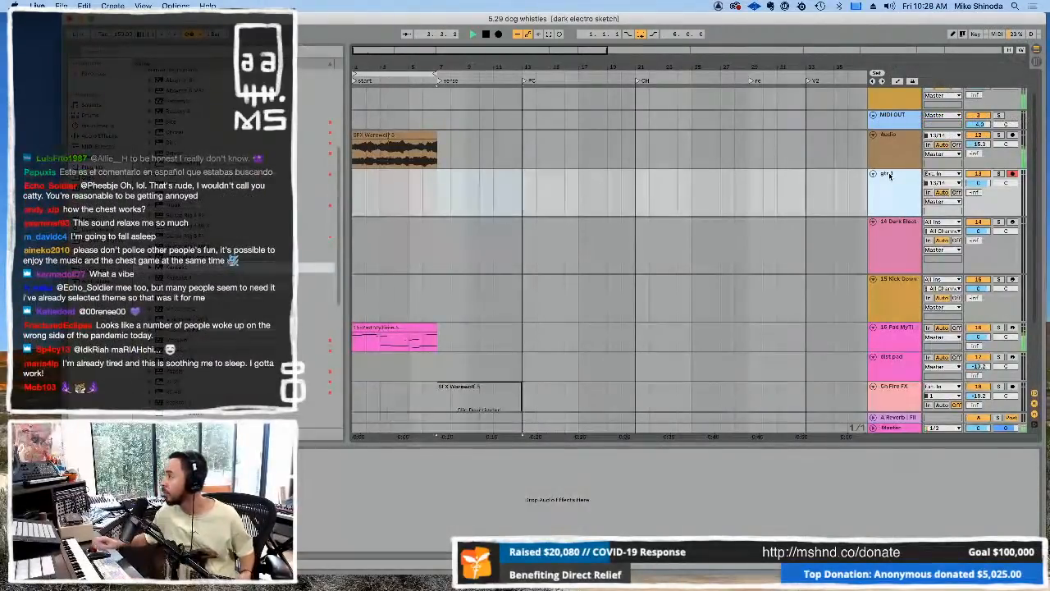
Step: Record a guitar part over the 6-bar loop on the gtr 1 track and lower the track's volume
scroll(909, 216, "down", 3)
scroll(808, 248, "up", 4)
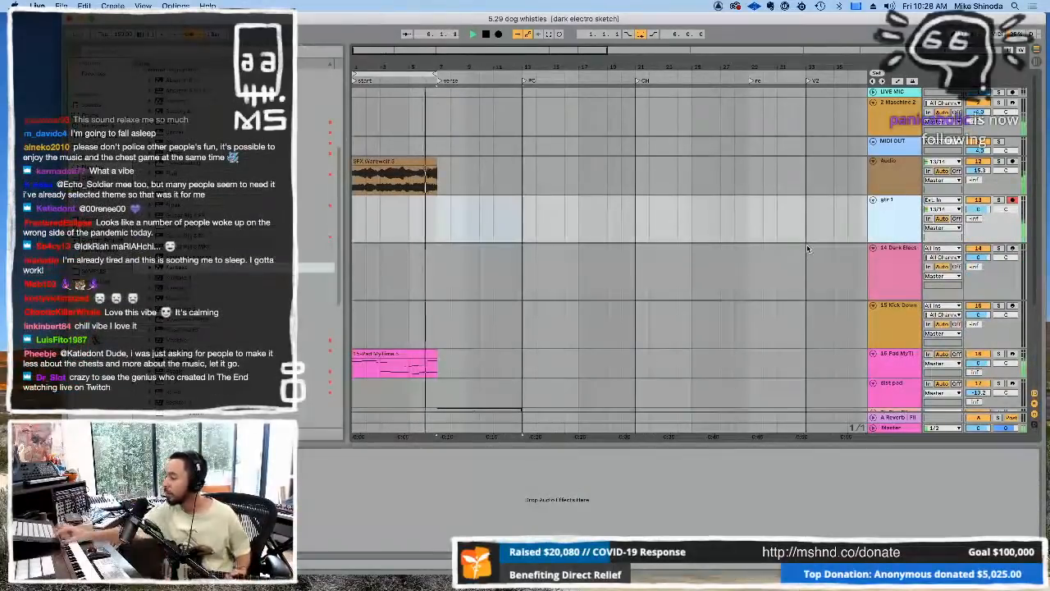
key("F9")
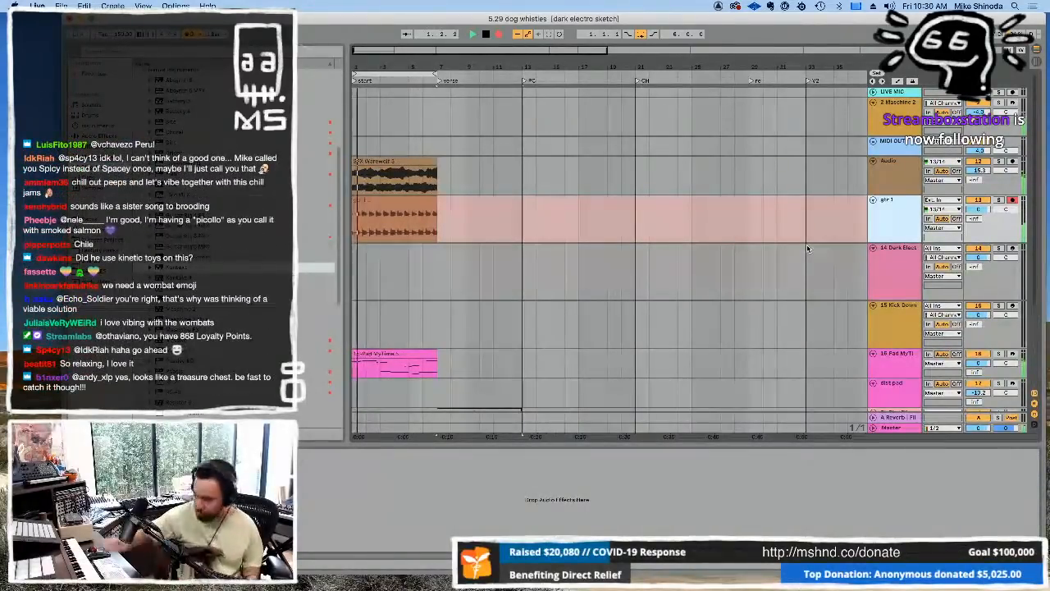
key("F9")
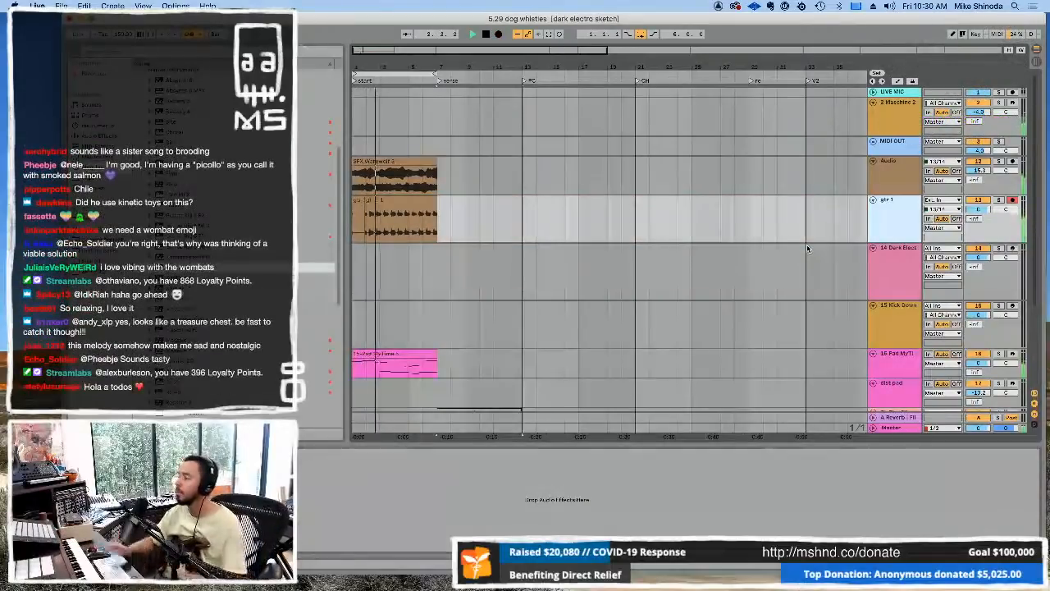
left_click(366, 200)
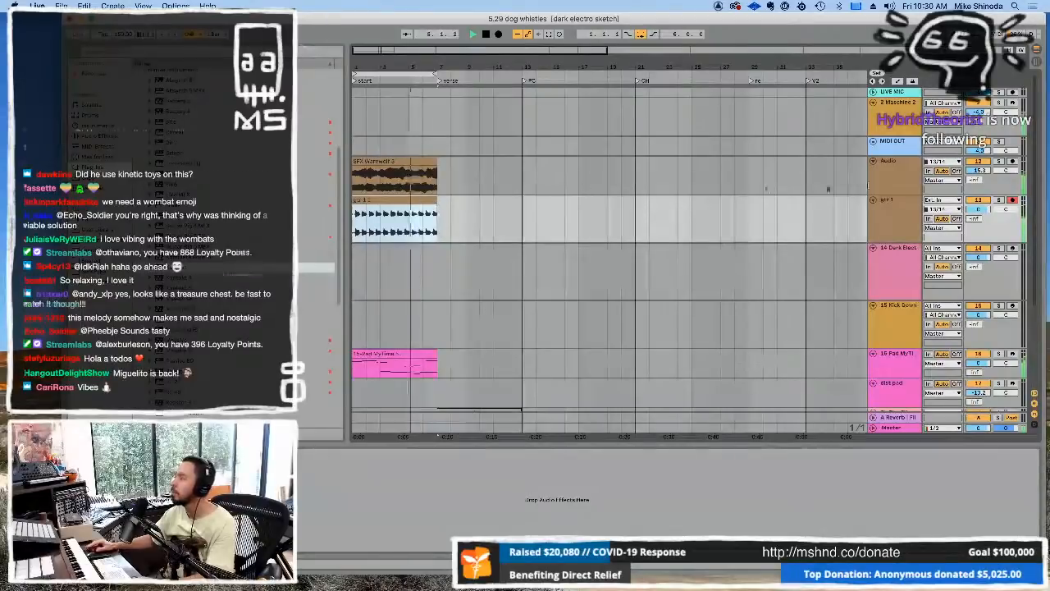
left_click_drag(977, 210, 977, 218)
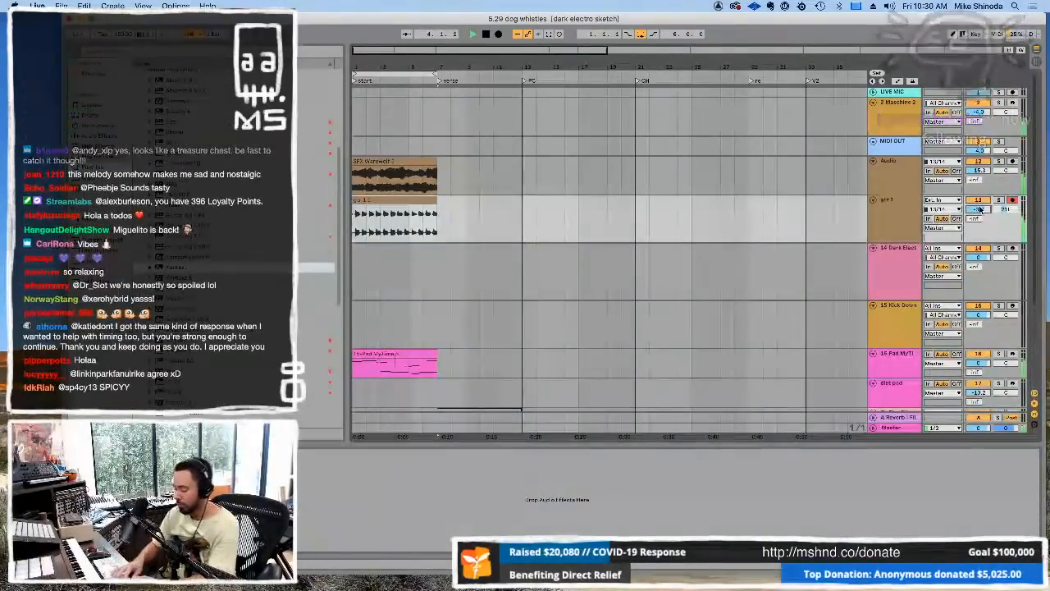
Step: Insert an audio track below gtr 1 with input 13/14, arm it and name it bari 211
key("super+t")
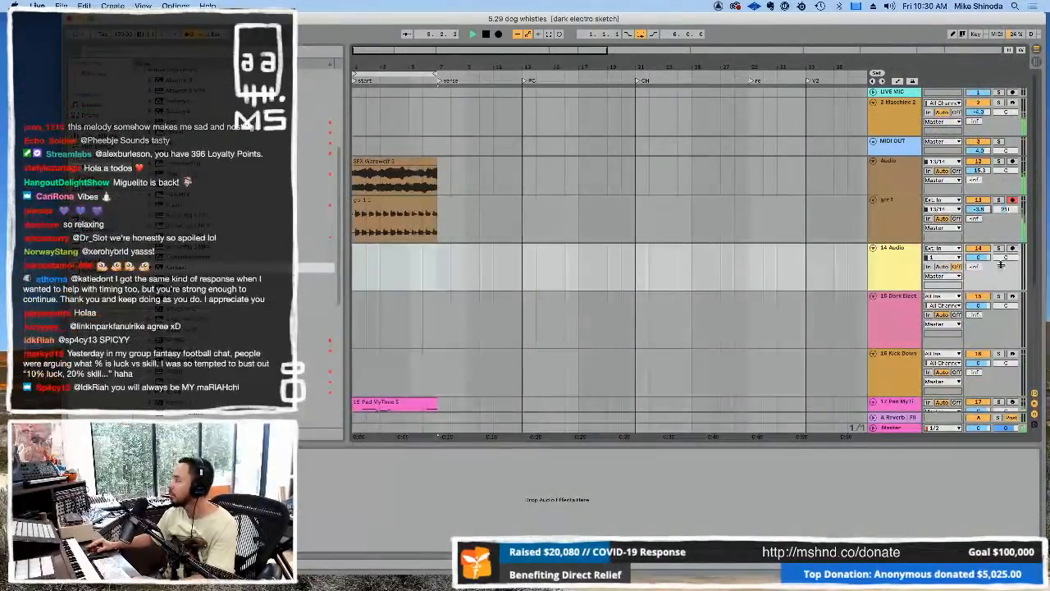
left_click(942, 257)
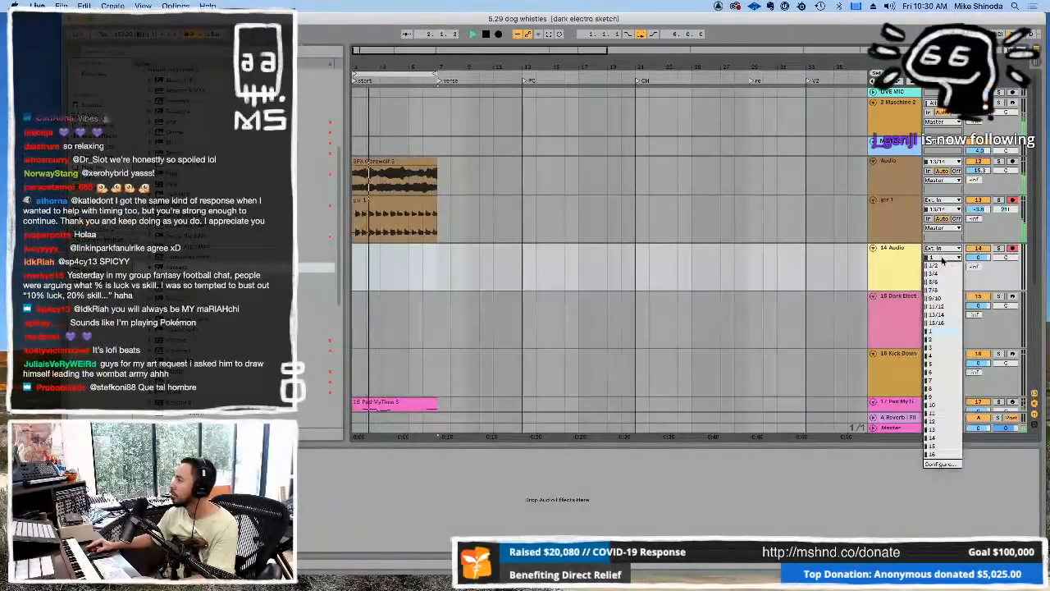
left_click(940, 317)
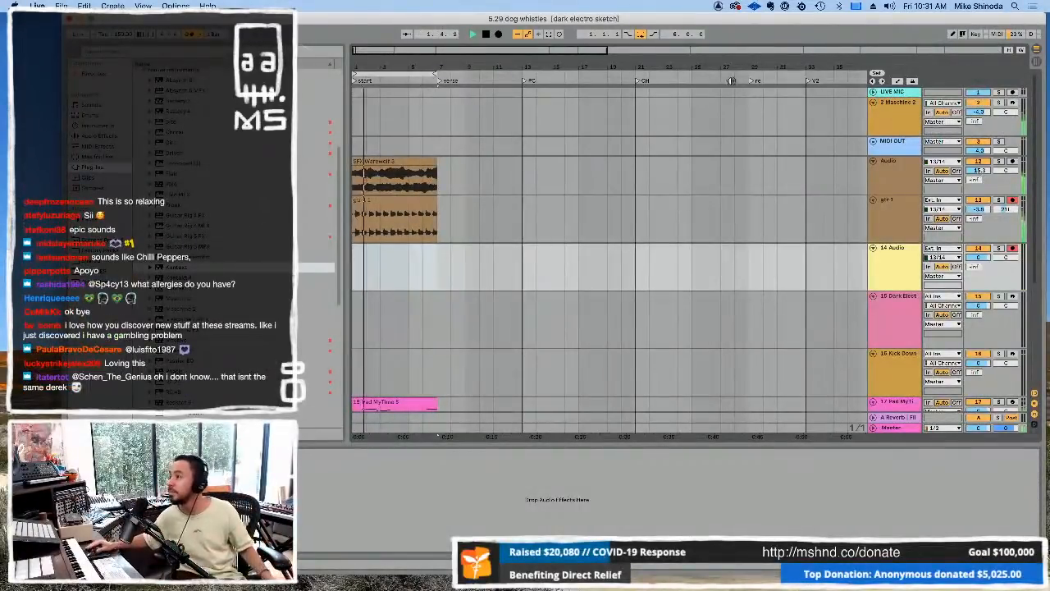
left_click_drag(562, 65, 563, 115)
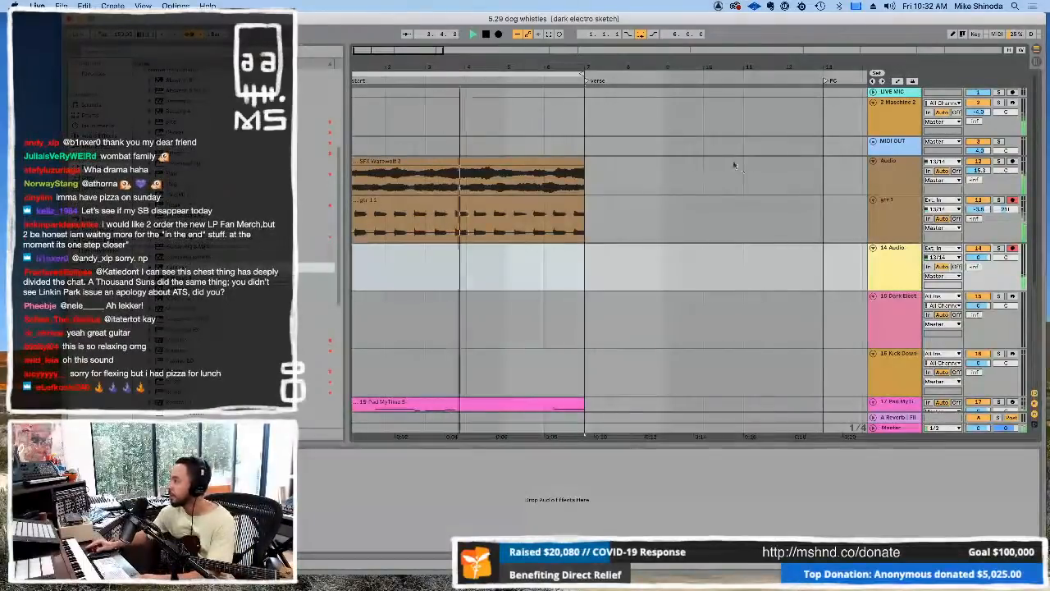
key("super+r")
type("bari")
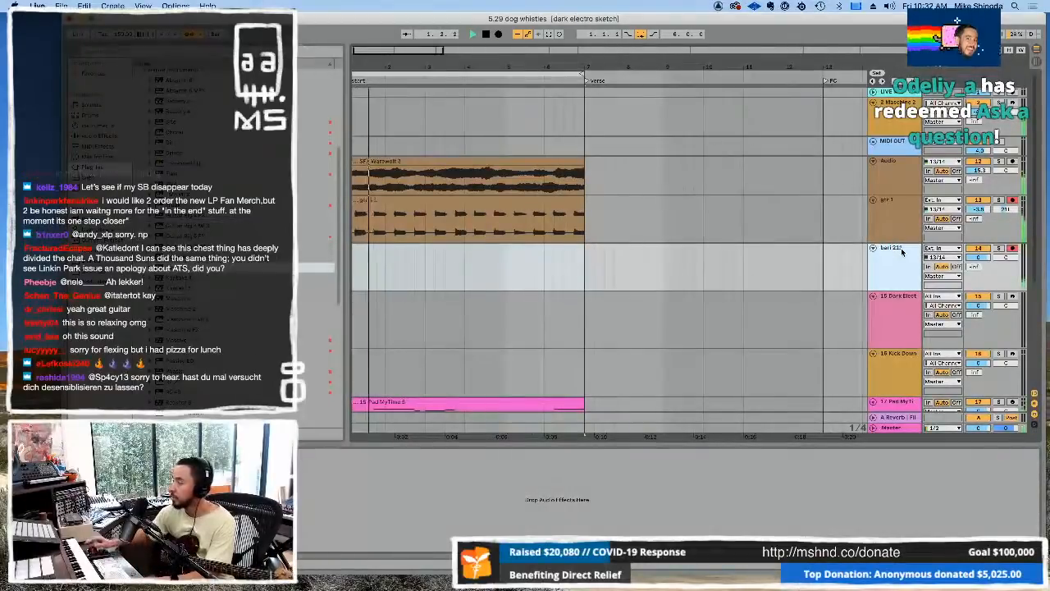
key("F9")
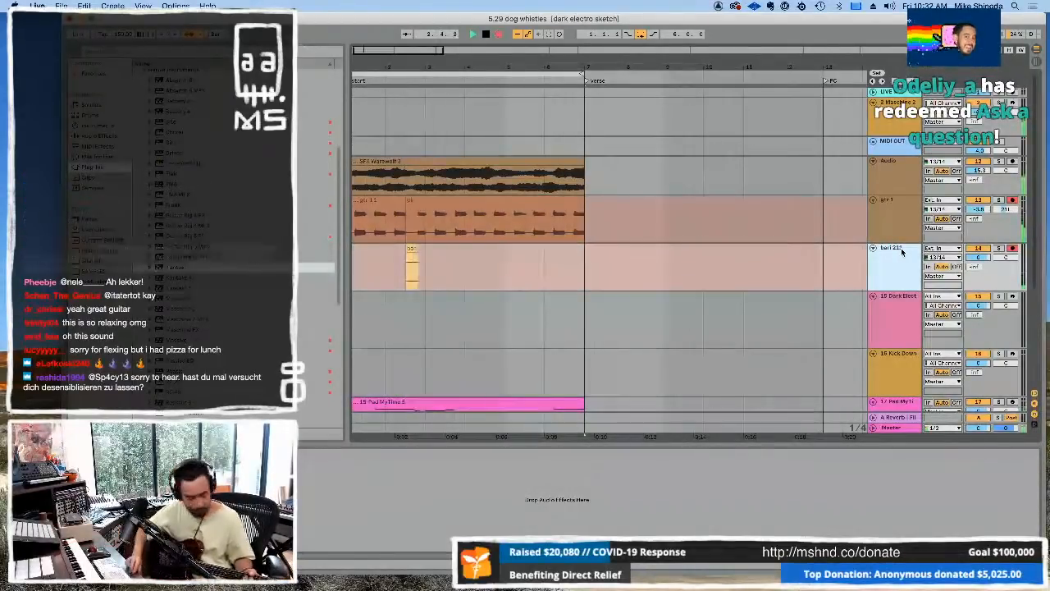
key("F9")
key("super+z")
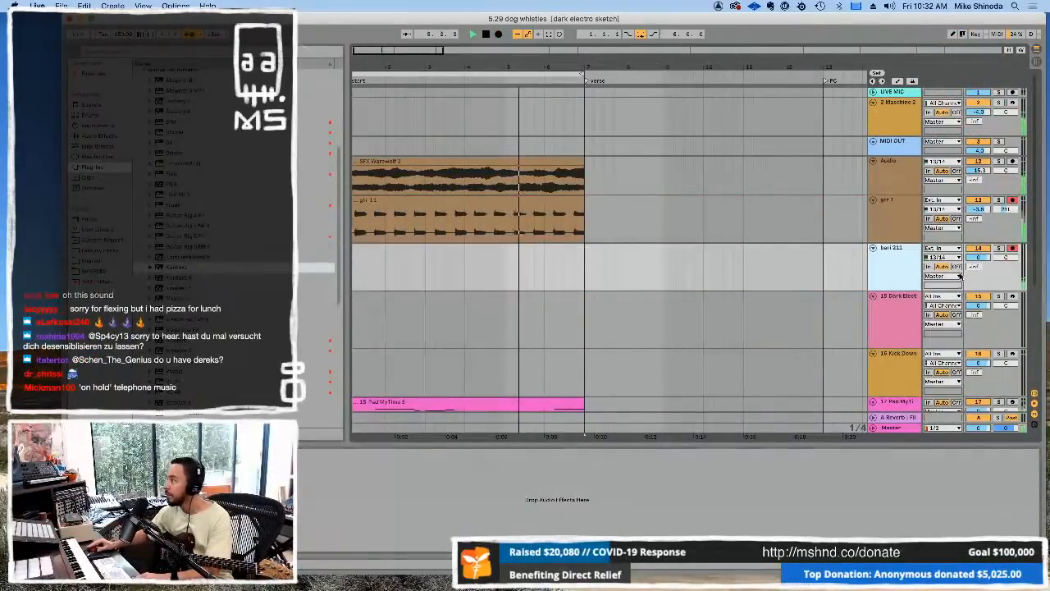
Step: Record a part over the 6-bar loop on only the bari 211 track and duplicate the clip into the verse
key("F9")
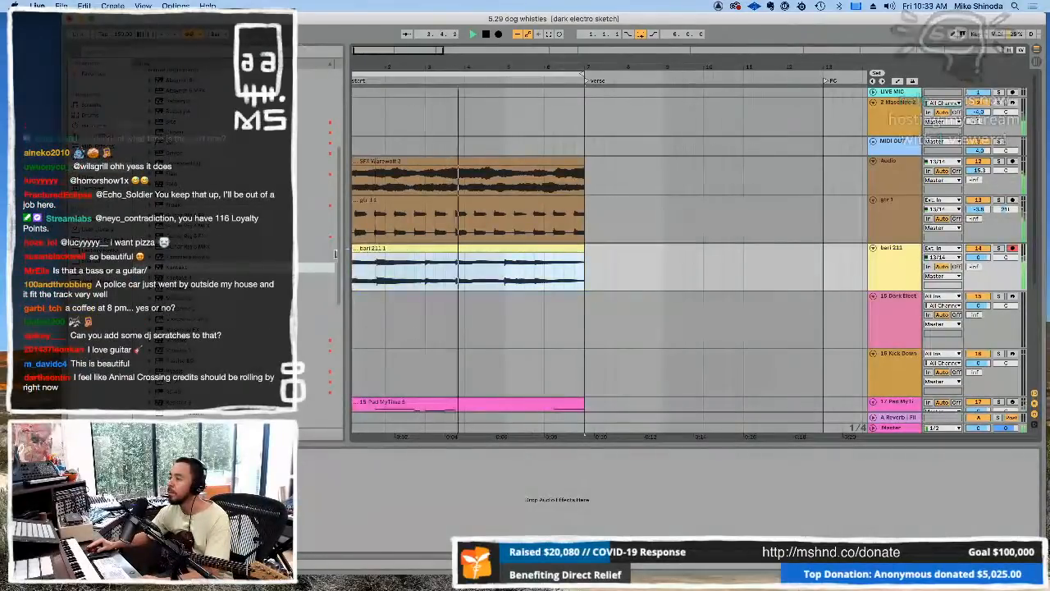
left_click_drag(416, 64, 413, 62)
key("super+d")
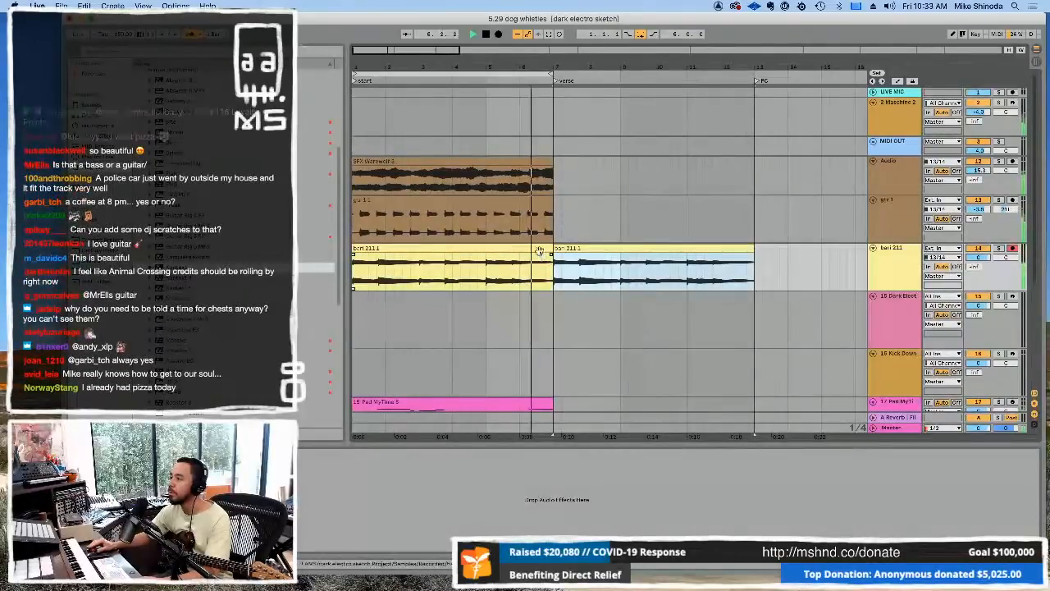
Step: Record a second take over the loop on the bari 211 track and extend its later clip back to the arrangement start
key("F9")
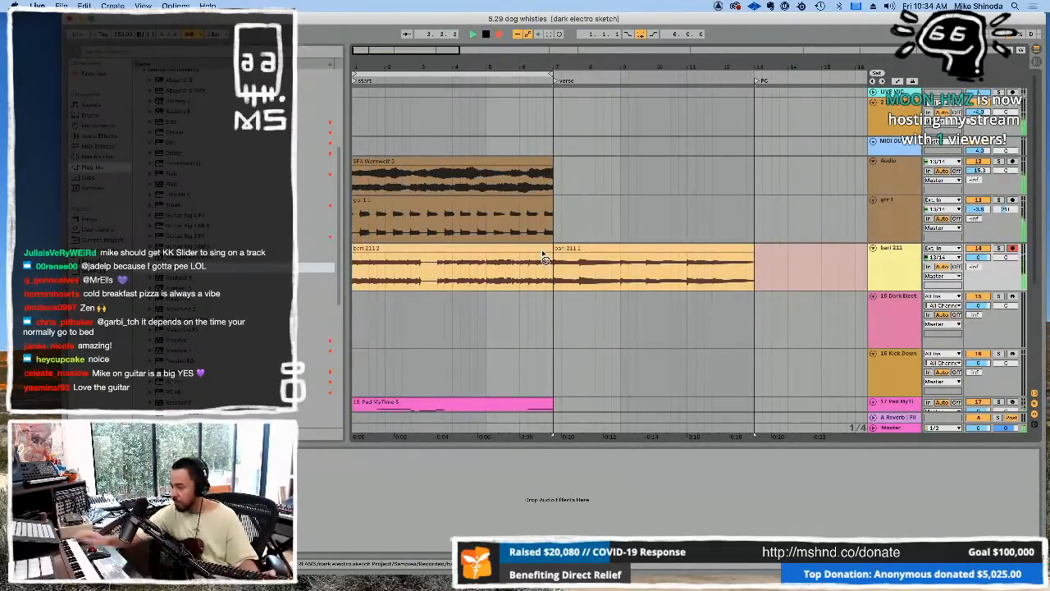
key("F9")
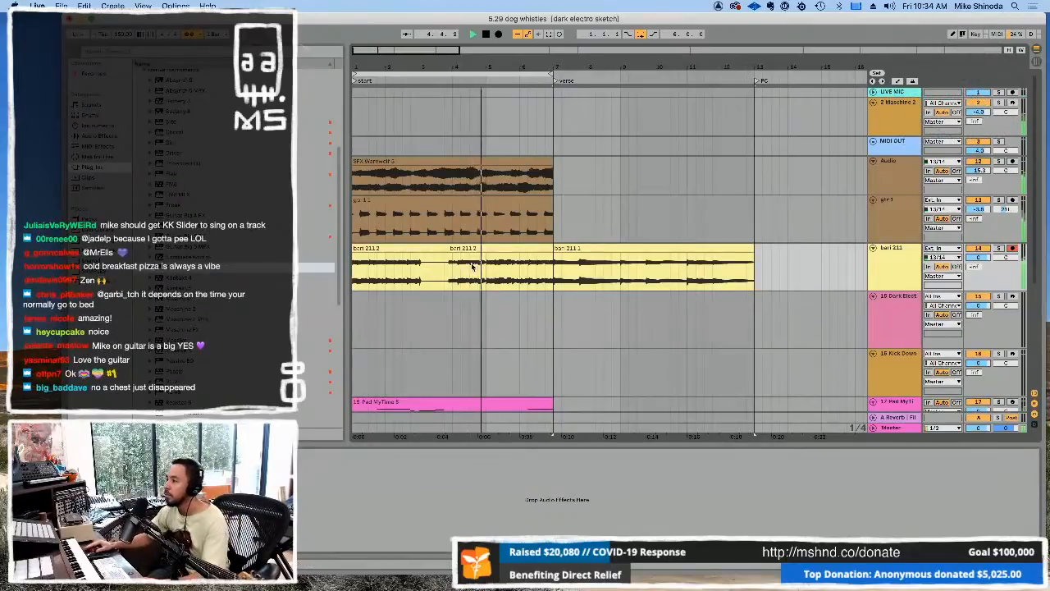
left_click_drag(451, 249, 352, 248)
key("space")
Step: Separate the last bar of the second bari take into its own clip and undo the deletion of the duplicate's first bar
left_click_drag(553, 249, 584, 275)
key("Delete")
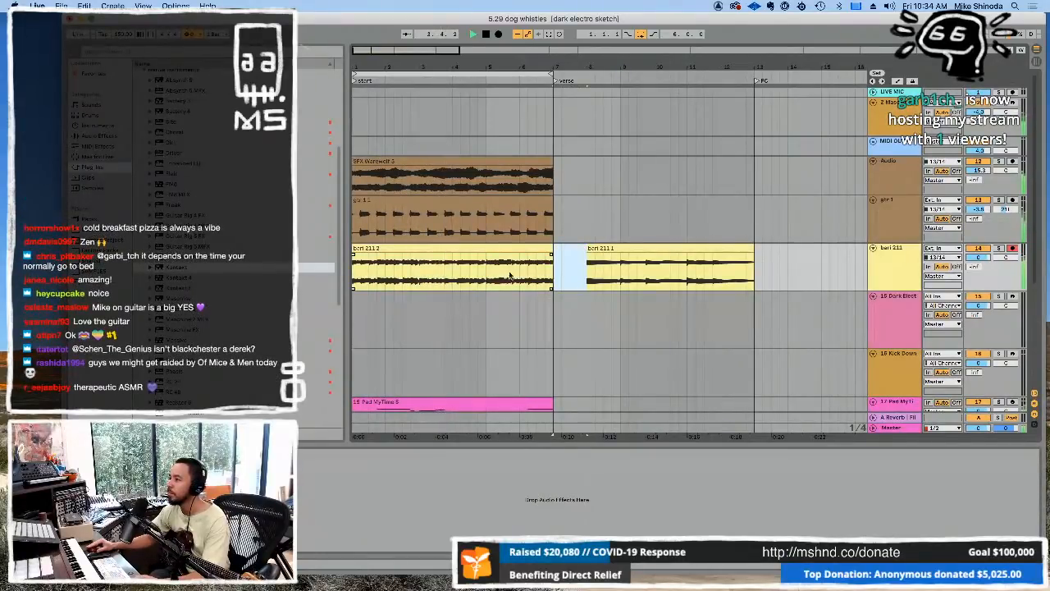
left_click_drag(518, 274, 553, 274)
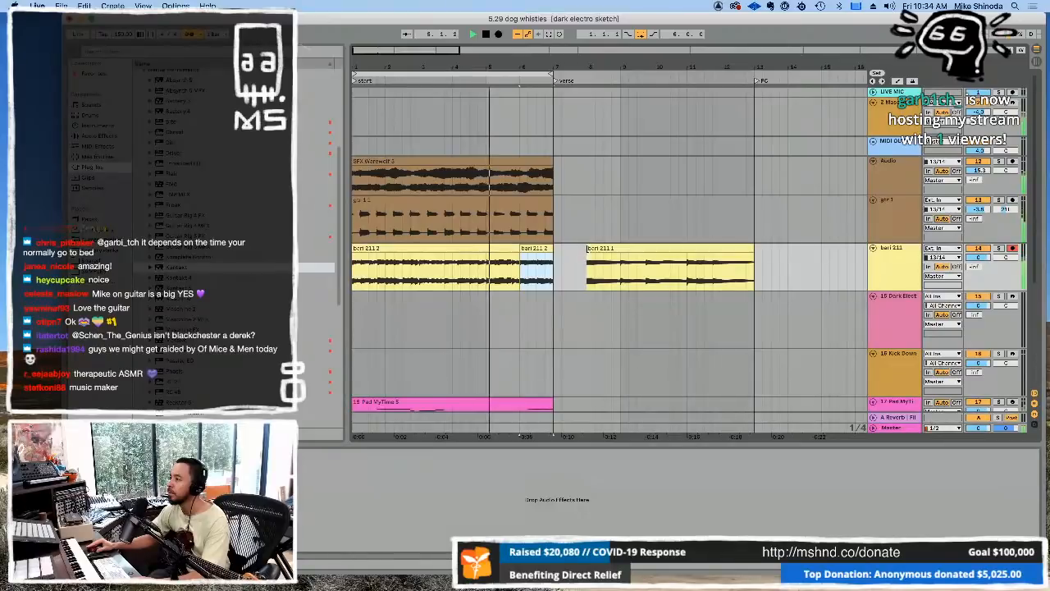
key("super+z")
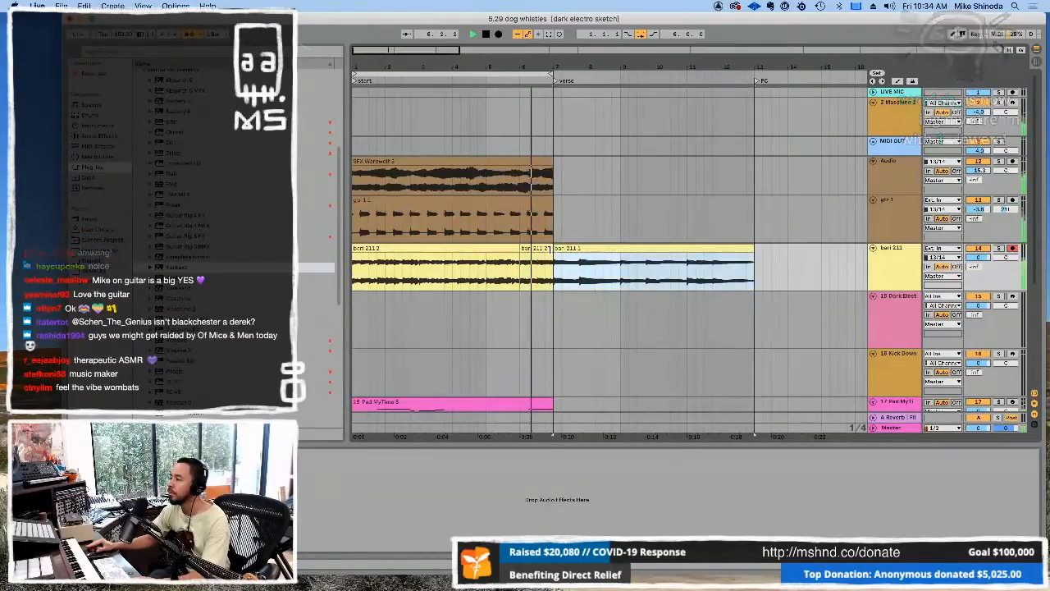
left_click(544, 248)
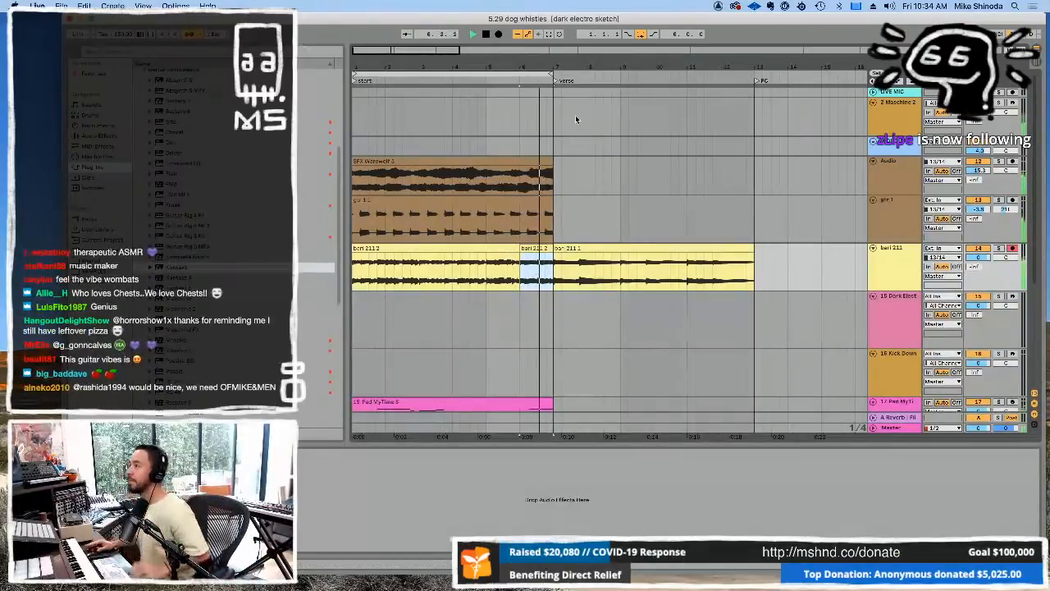
Step: Select the Maschine 2 track and open the gtr 1 clip's waveform for inspection
left_click_drag(613, 55, 613, 65)
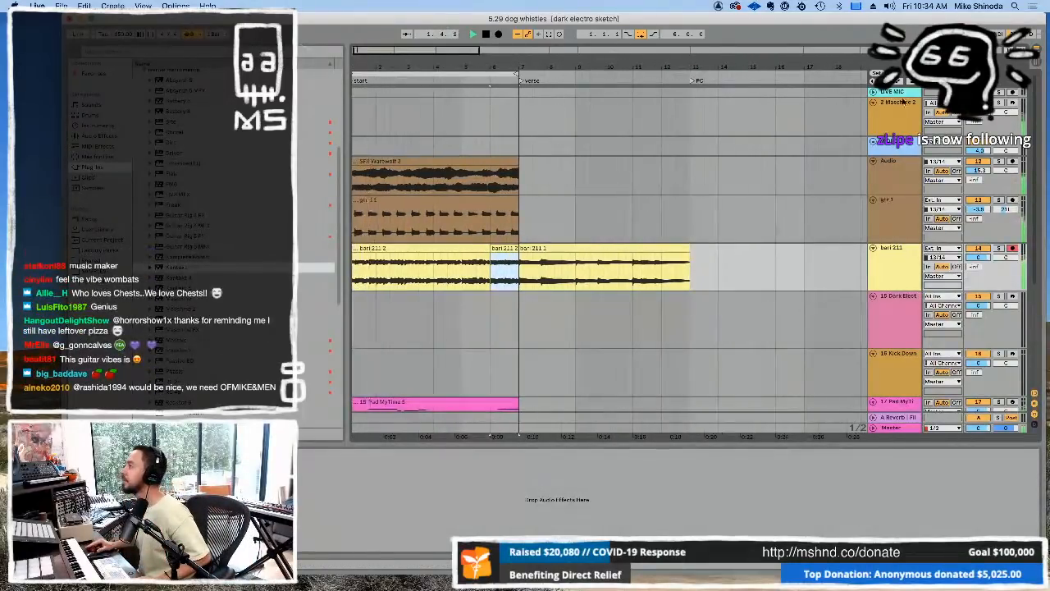
left_click(905, 104)
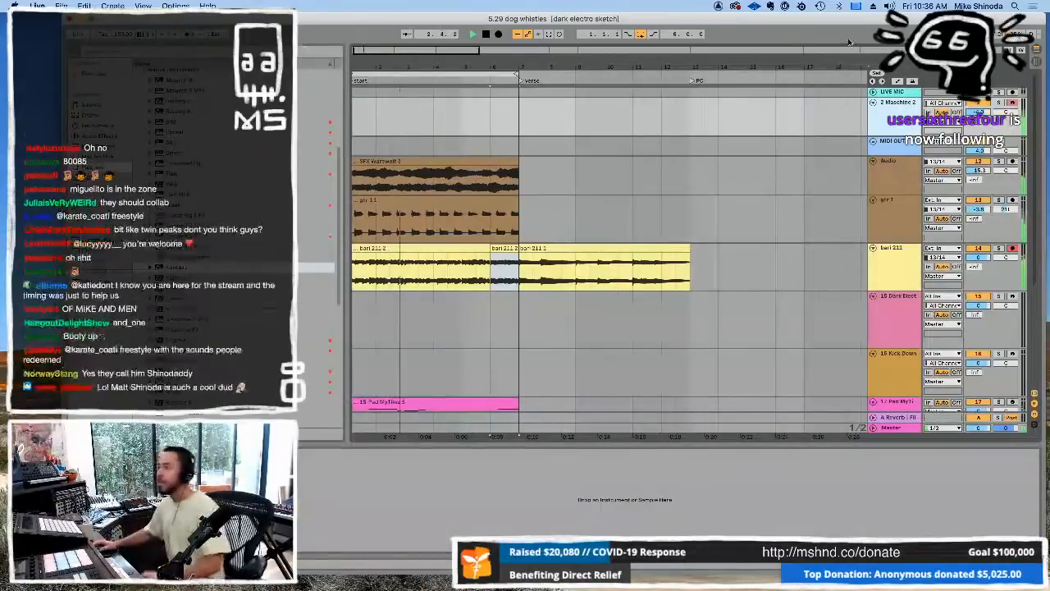
double_click(453, 201)
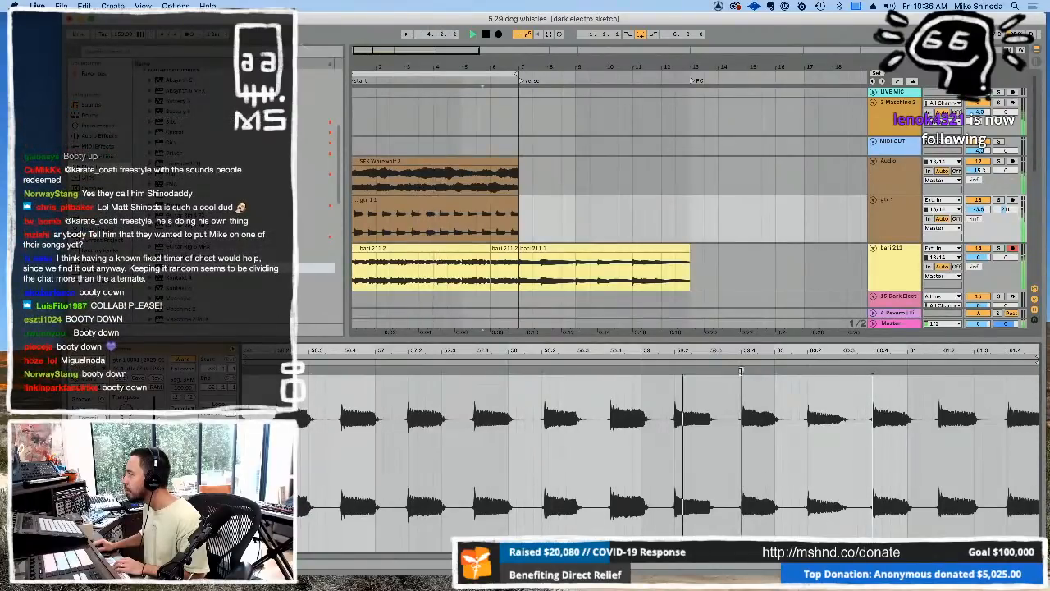
Step: Add warp markers at the individual guitar hits in the gtr 1 clip's waveform and close the clip detail view
double_click(741, 371)
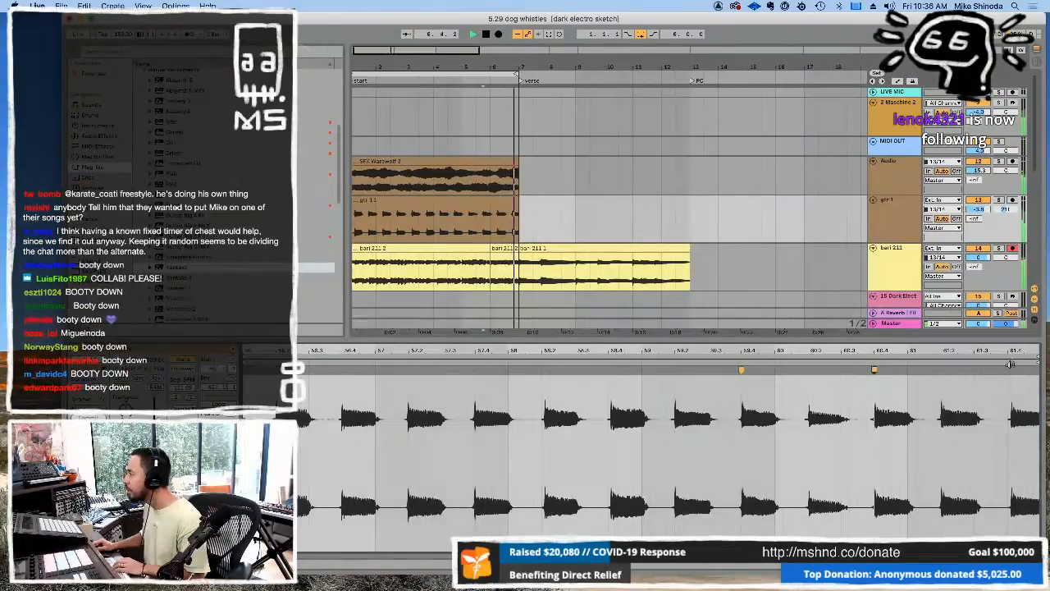
double_click(941, 371)
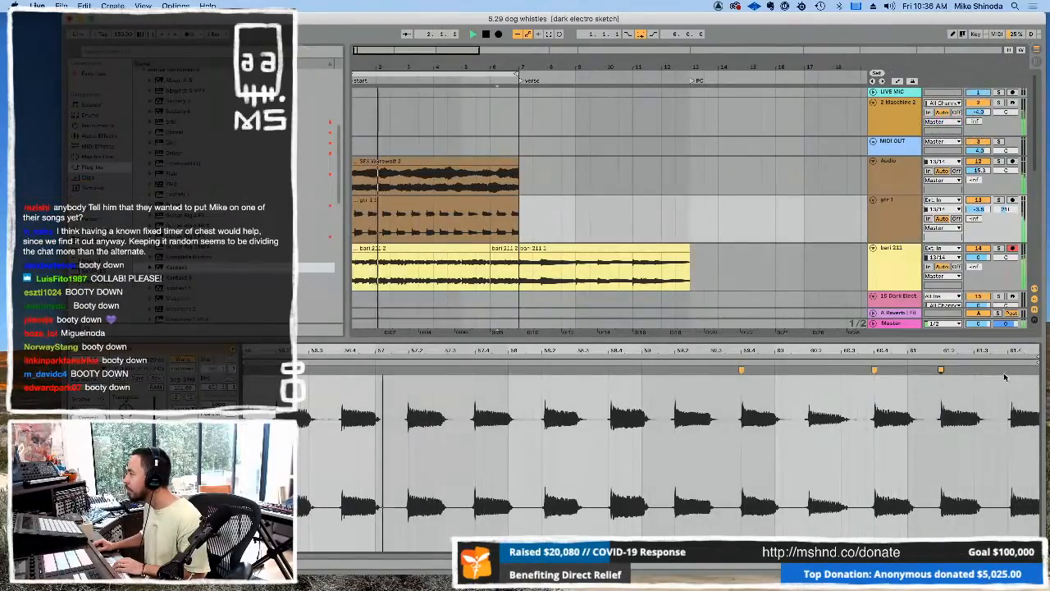
double_click(1009, 371)
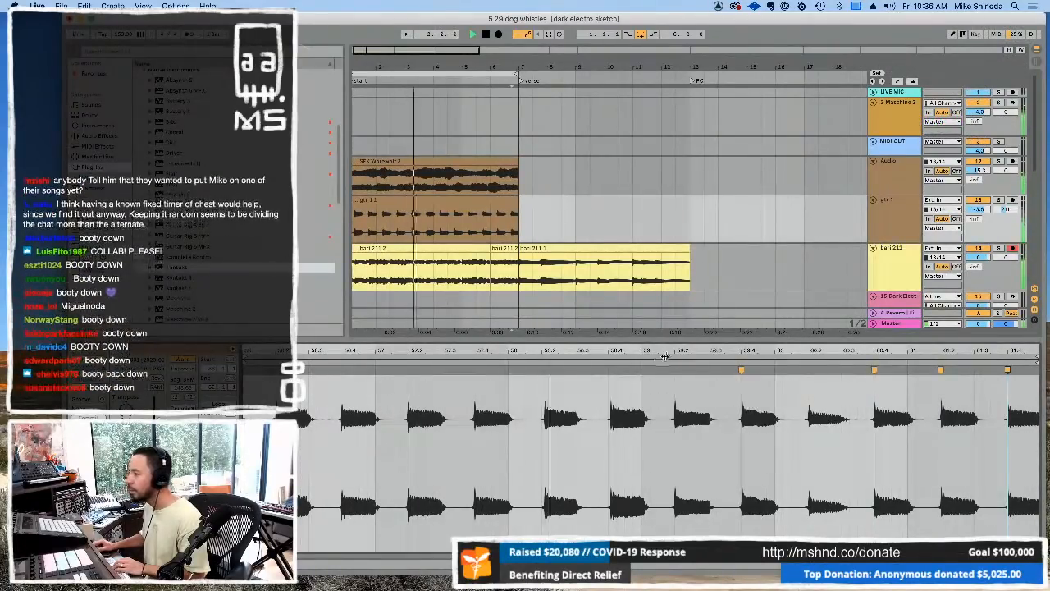
double_click(545, 369)
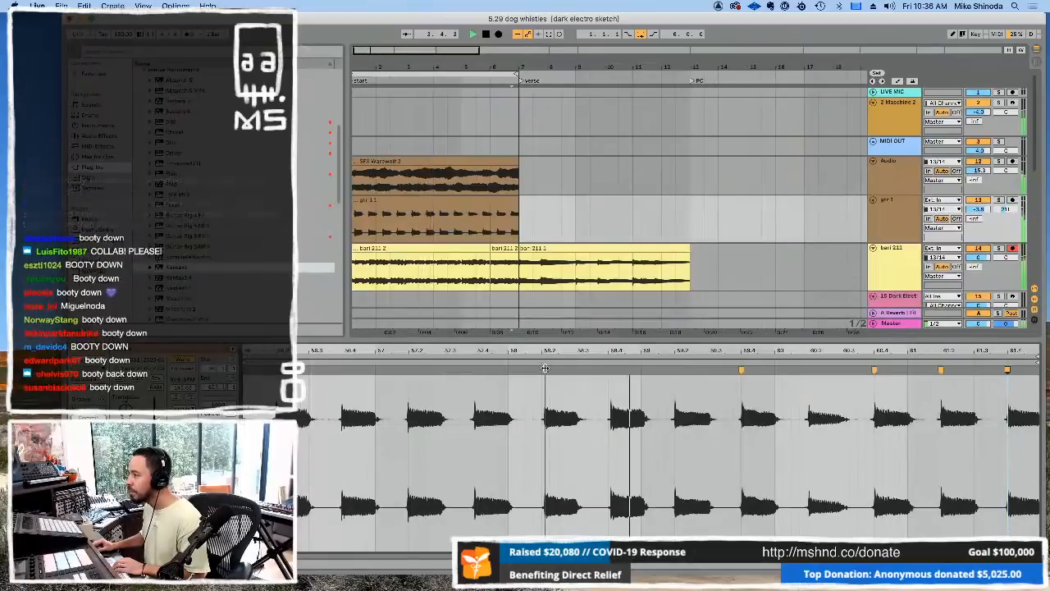
double_click(409, 371)
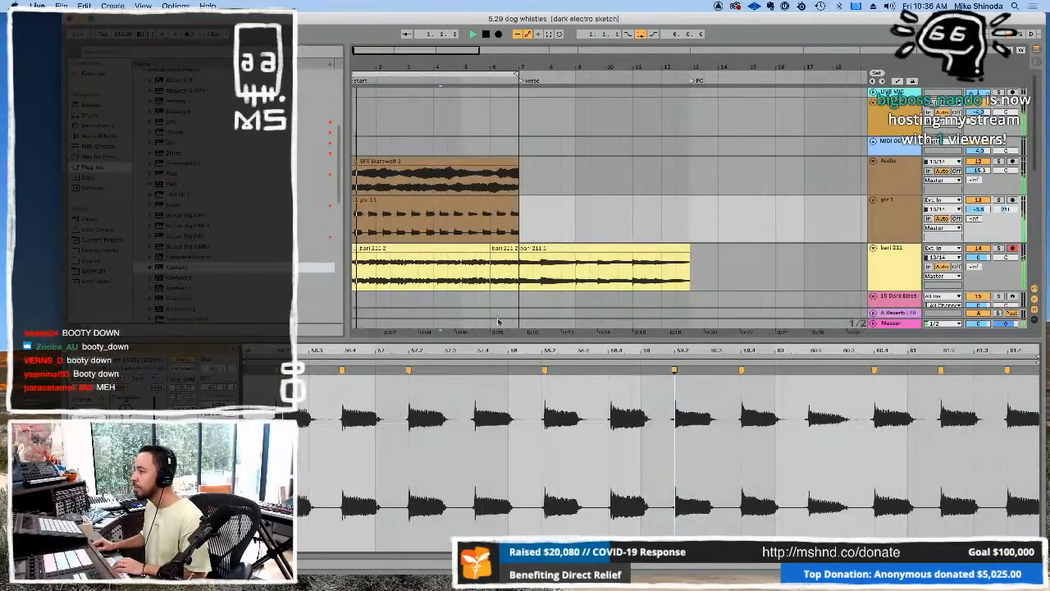
key("super+alt+l")
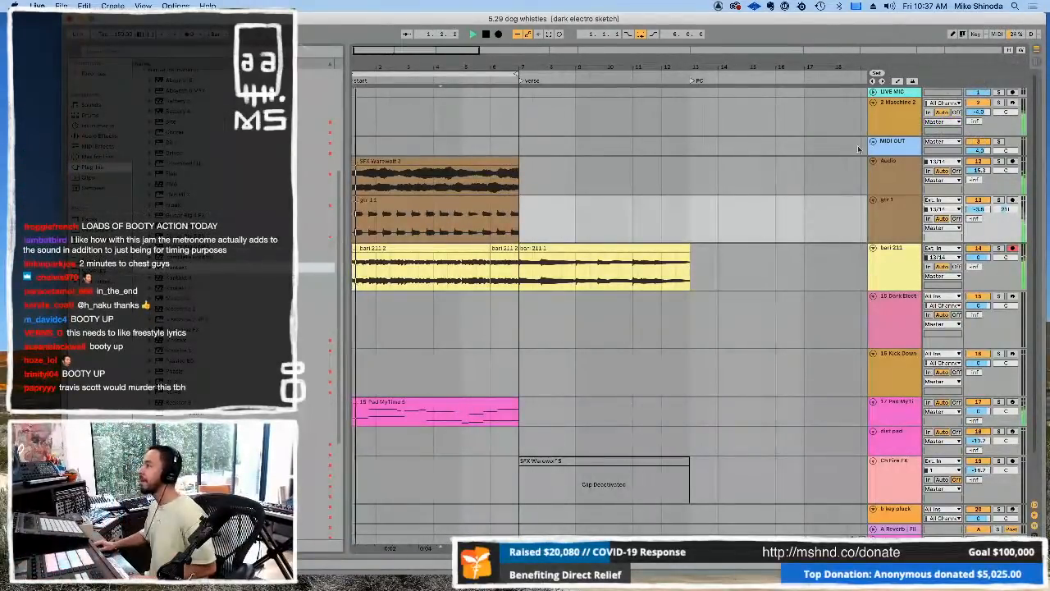
Step: Open the Maschine 2 track's plug-in and delete the notes in the fourth bar of Group A1's pattern
double_click(896, 105)
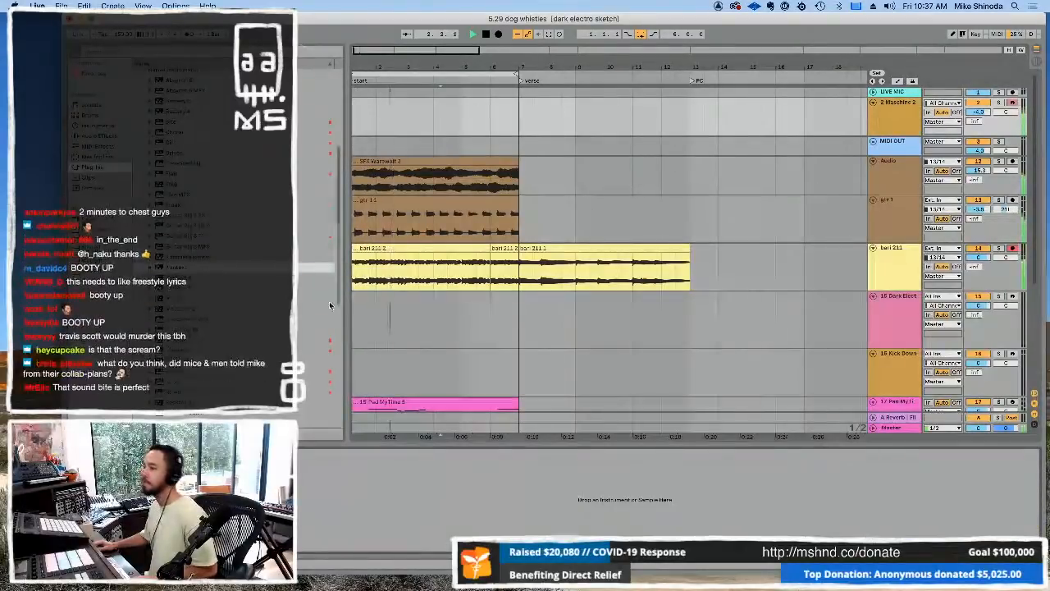
key("super+alt+p")
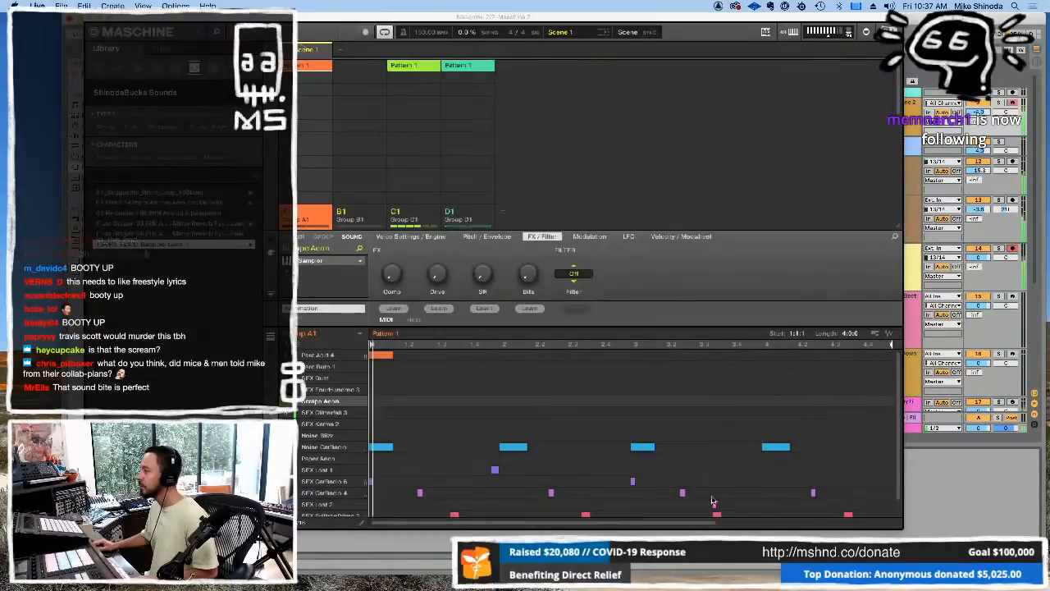
left_click_drag(894, 522, 777, 526)
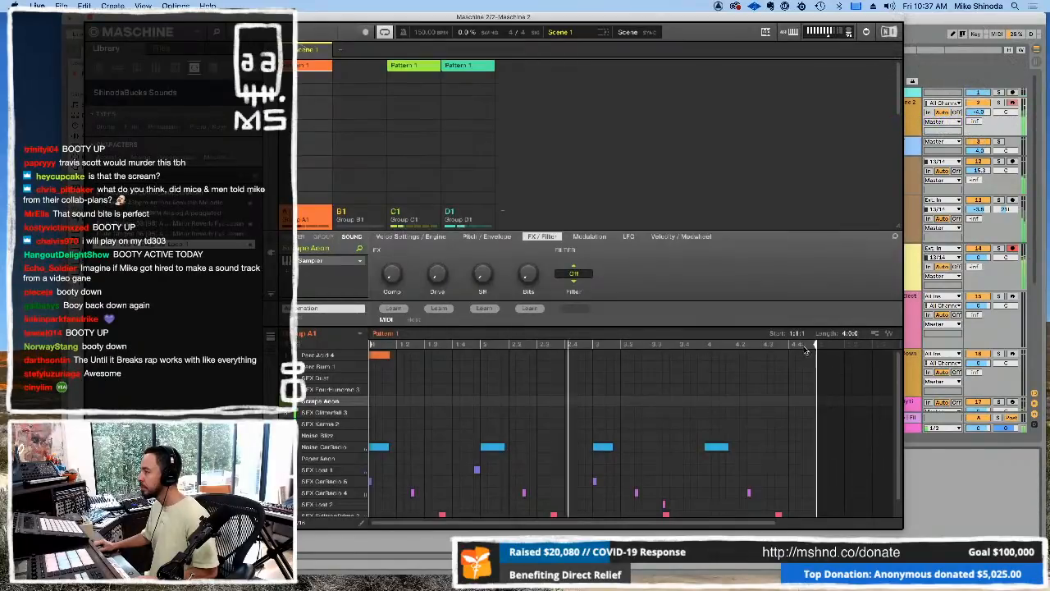
left_click_drag(869, 429, 712, 528)
key("Delete")
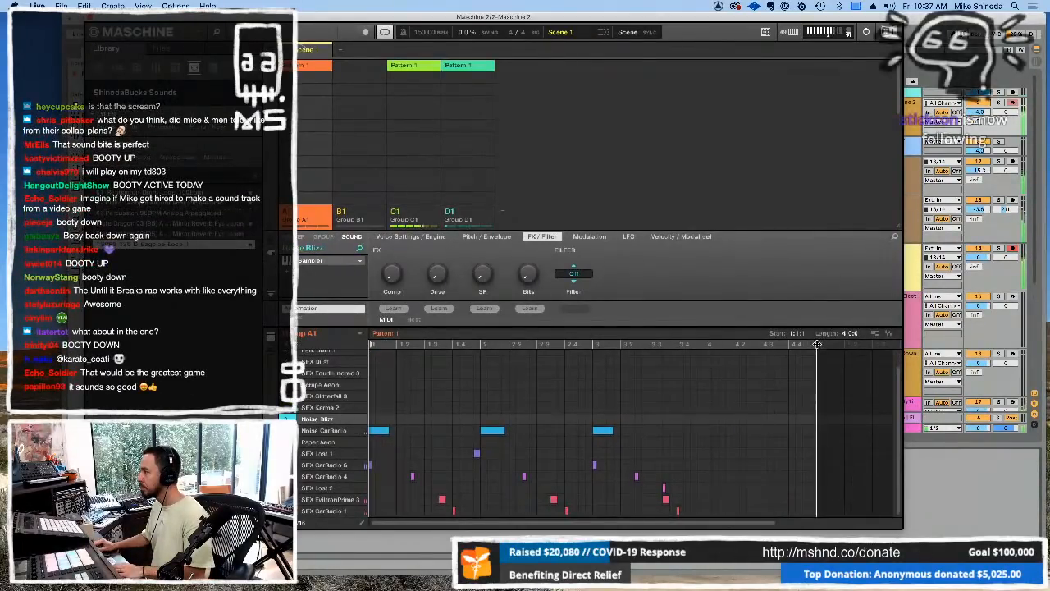
Step: Shorten Group A1's pattern to 3 bars and double it to 6 bars without the repeated Perc Acid 4 note
left_click_drag(817, 343, 726, 339)
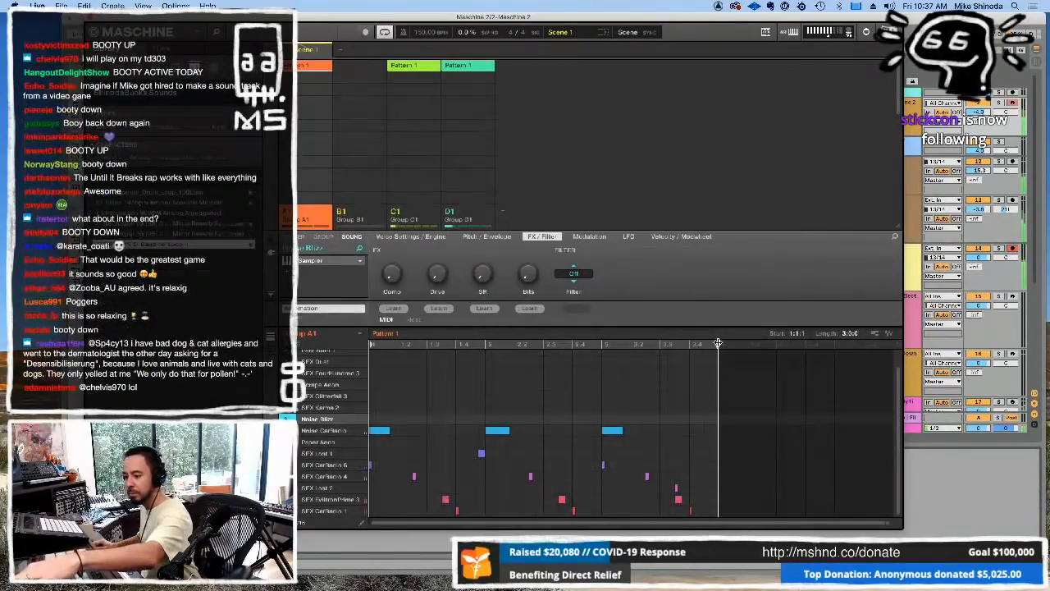
key("super+d")
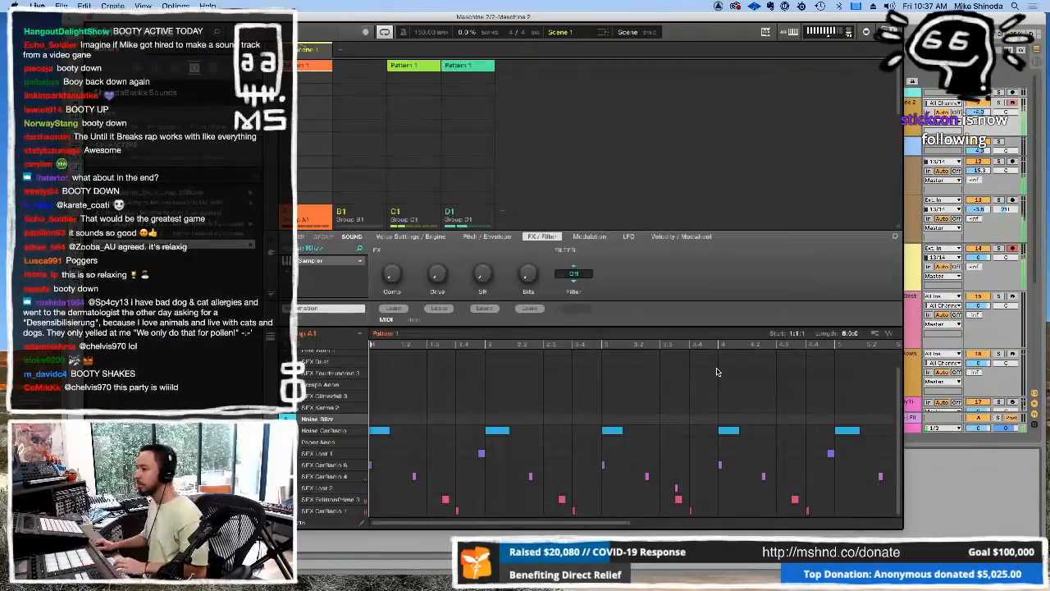
scroll(715, 368, "up", 1)
double_click(728, 354)
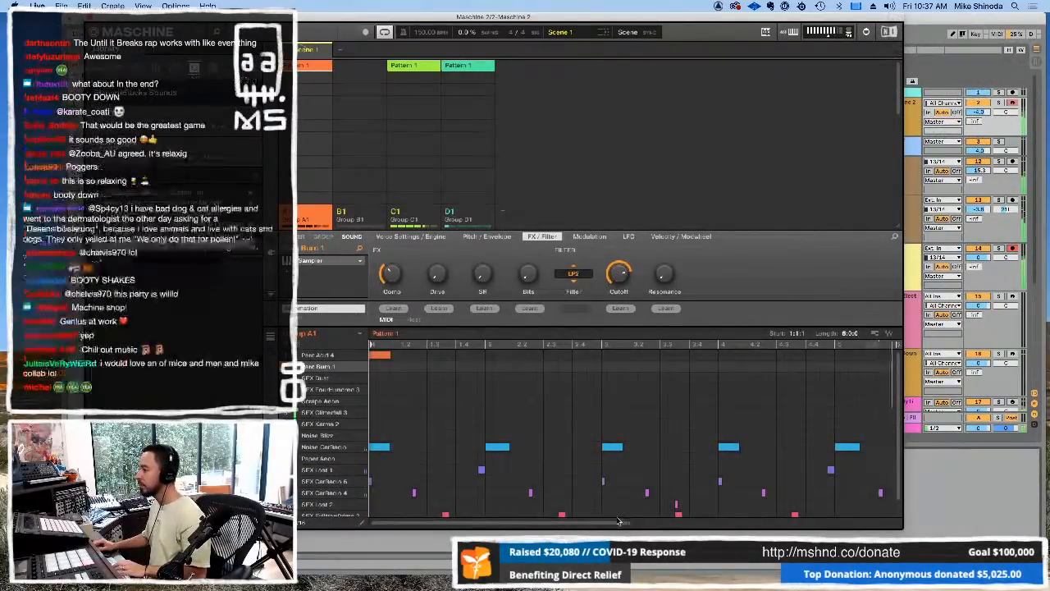
left_click_drag(628, 523, 748, 523)
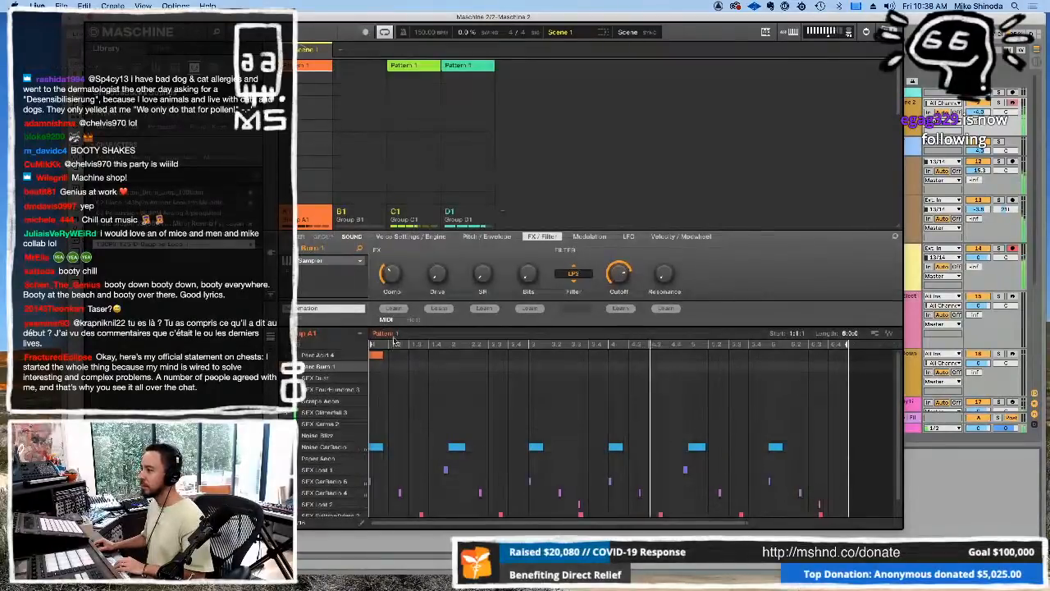
Step: Rename Group A1's first pattern as 3A
double_click(392, 336)
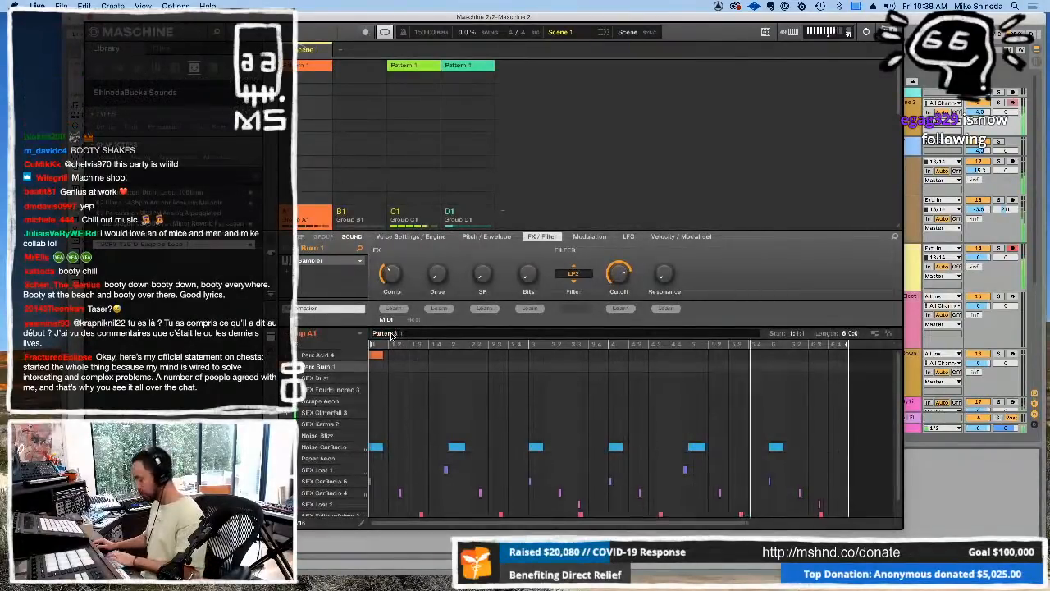
key("Return")
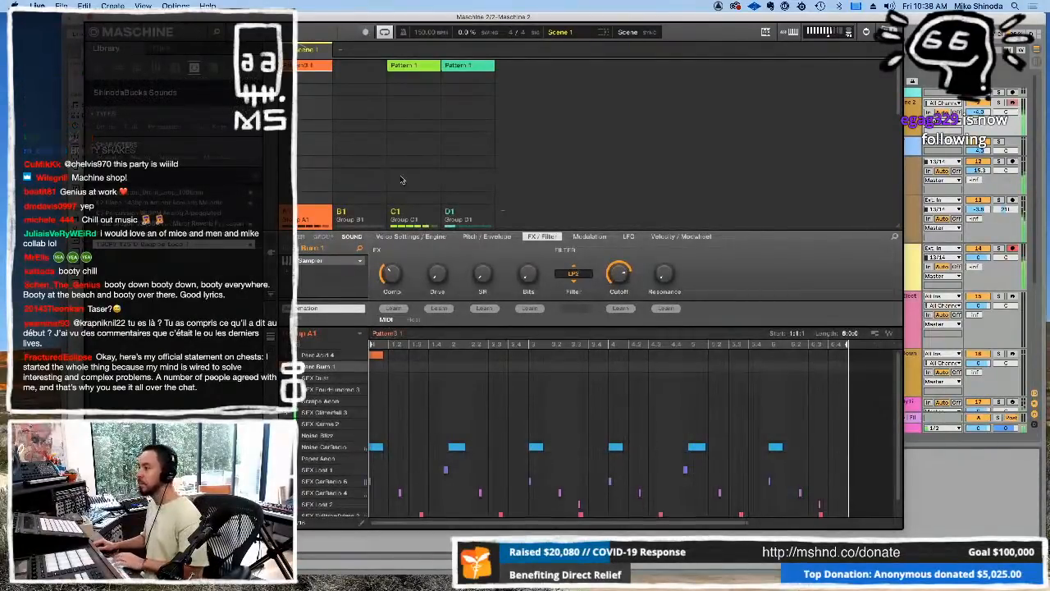
double_click(410, 336)
type("24")
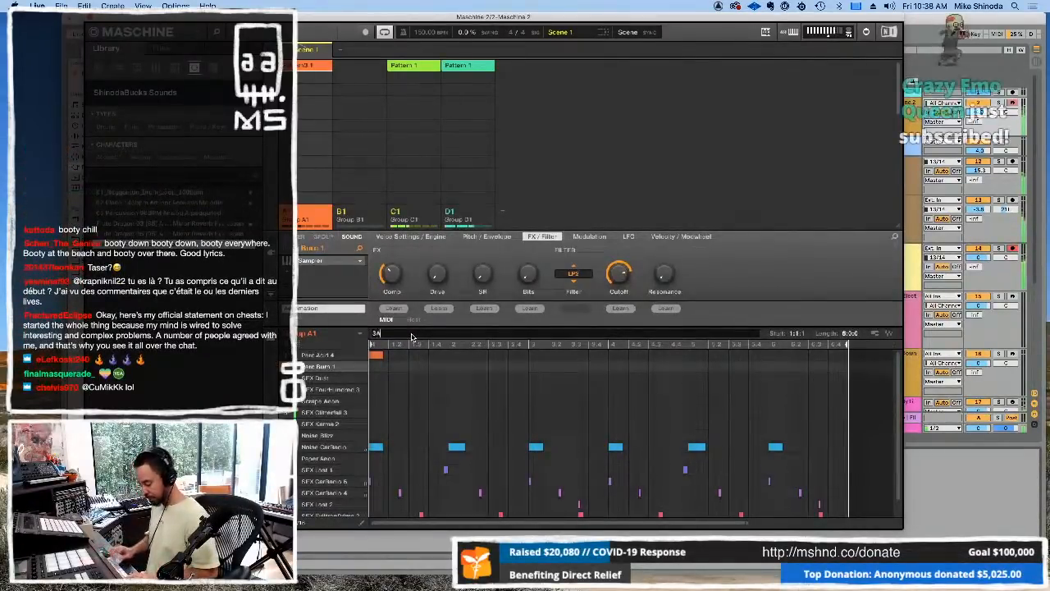
key("Return")
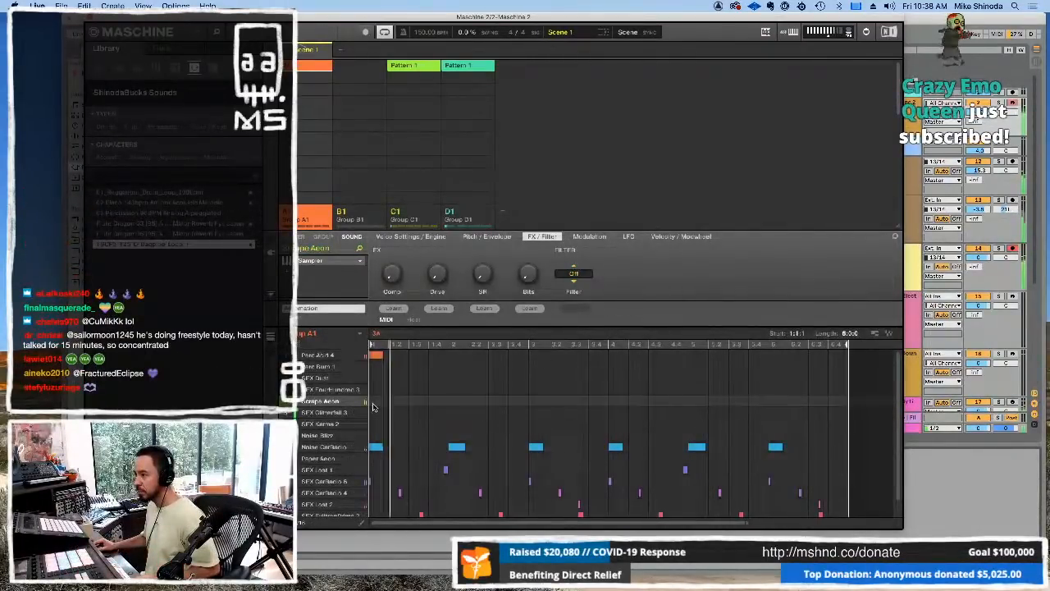
Step: Swap the opening Perc Acid 4 note of pattern 3A for a Scrape Aeon note, keeping the version with both notes as a second pattern
left_click_drag(373, 402, 388, 402)
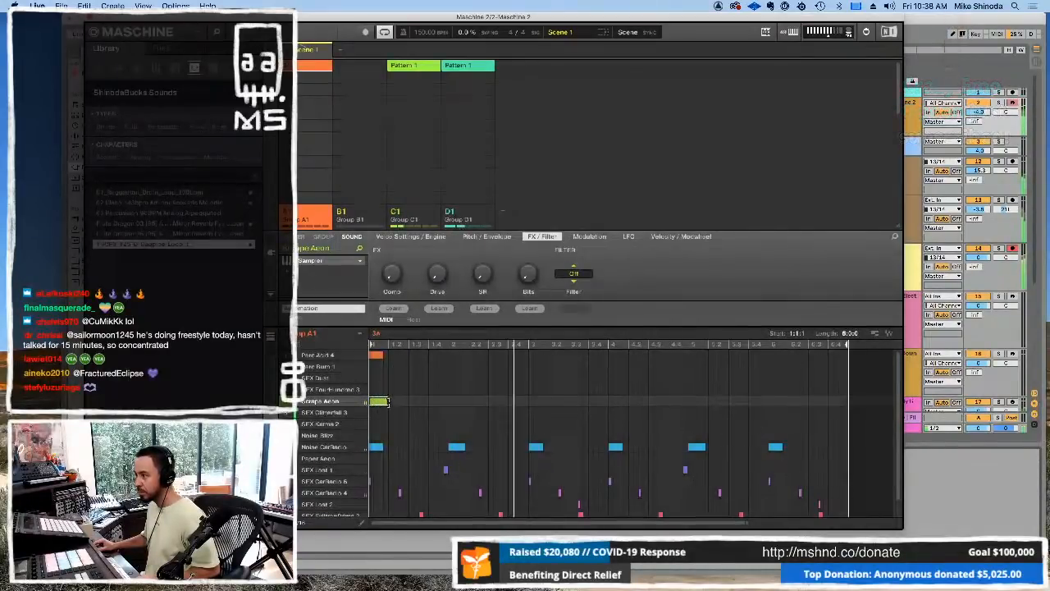
left_click(314, 81)
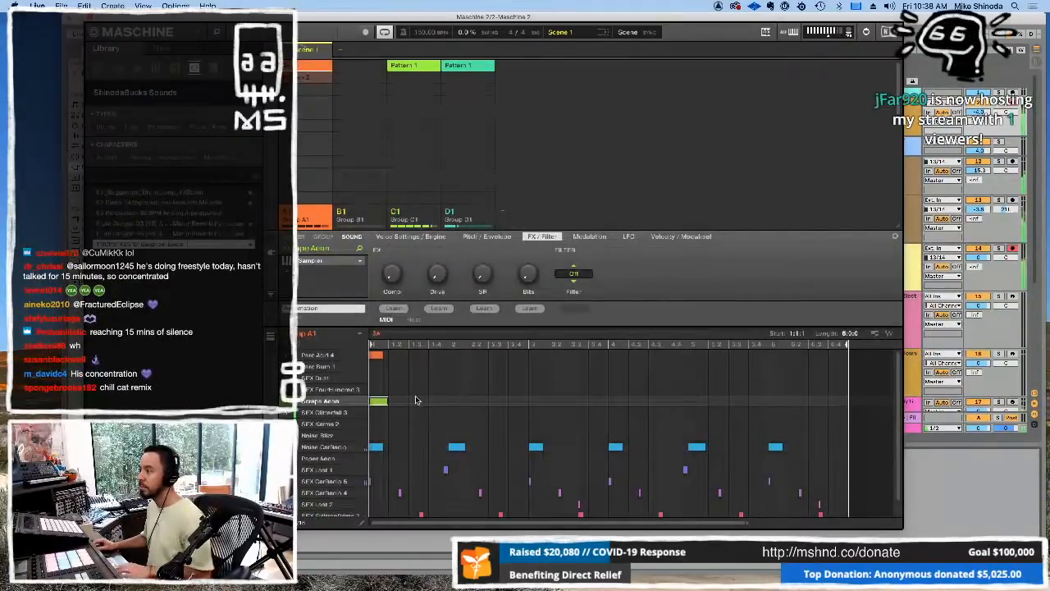
left_click_drag(406, 396, 376, 285)
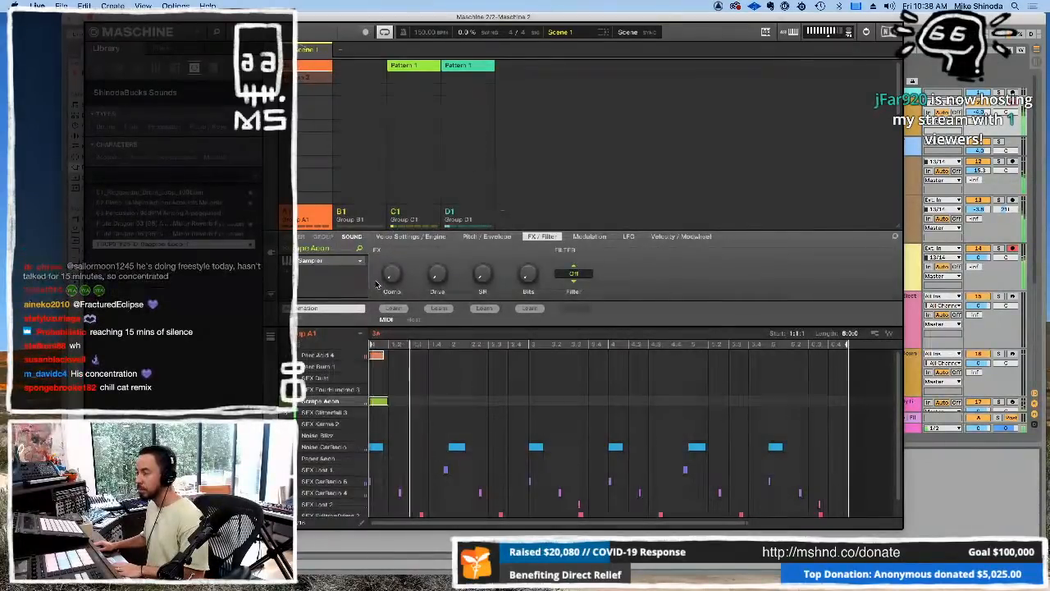
left_click(374, 355)
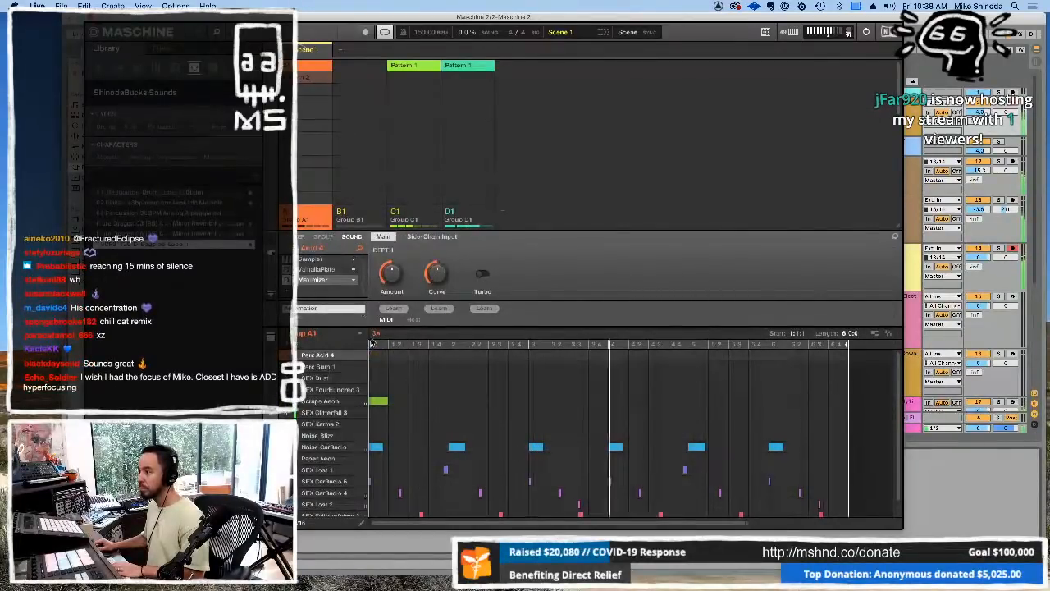
Step: Rename Group A1's second pattern as tone and its third pattern as yeah
left_click(301, 81)
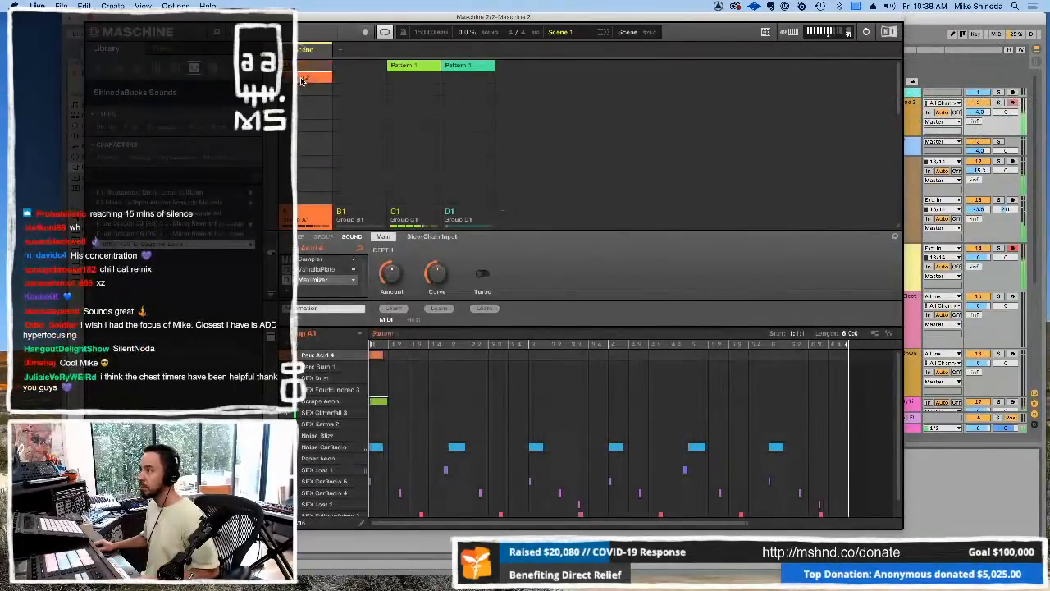
double_click(381, 334)
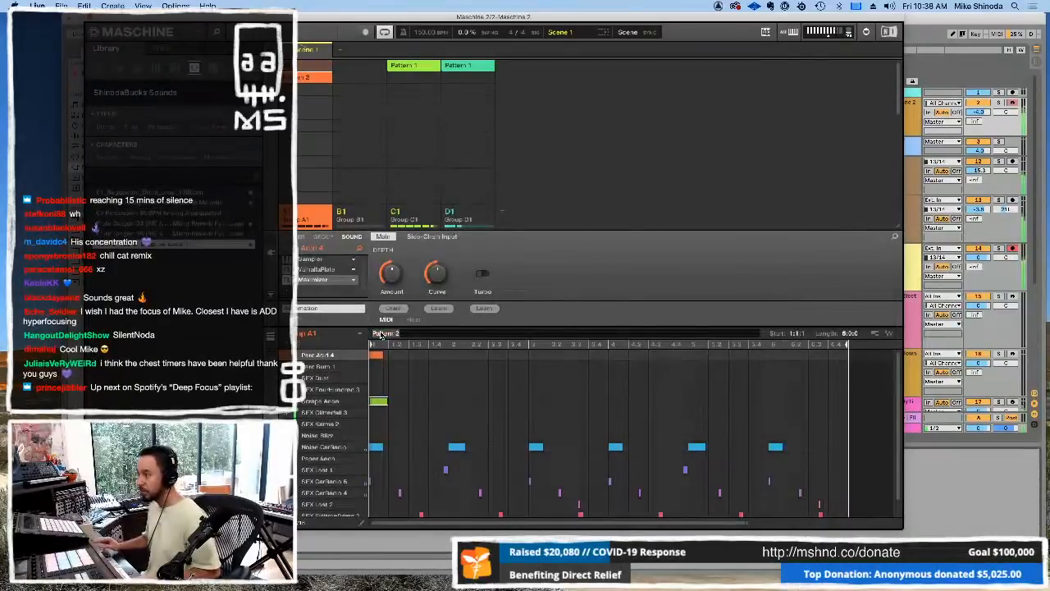
type("tone")
key("Return")
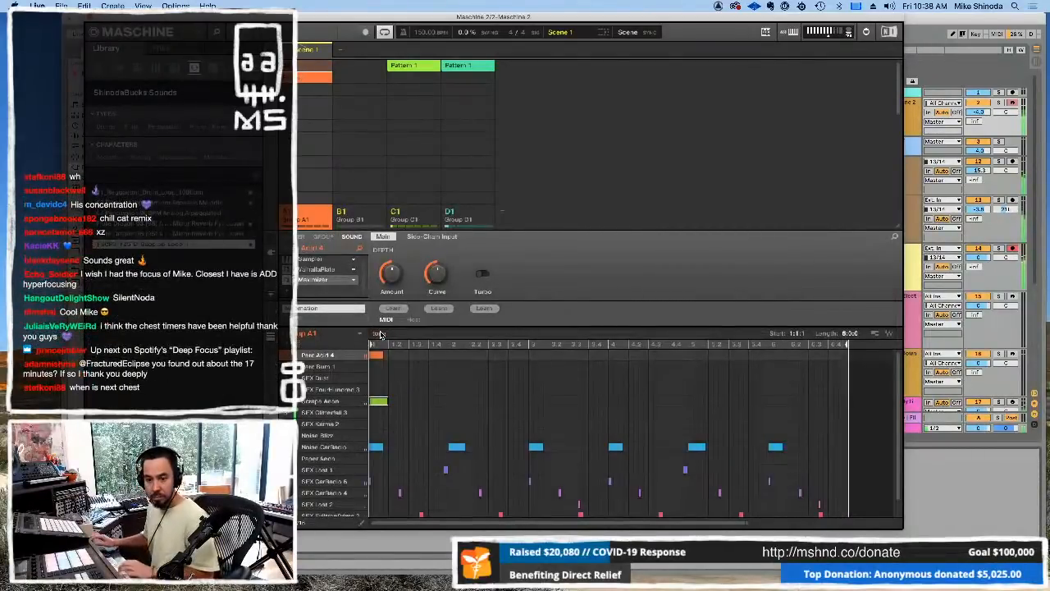
left_click(308, 89)
double_click(385, 334)
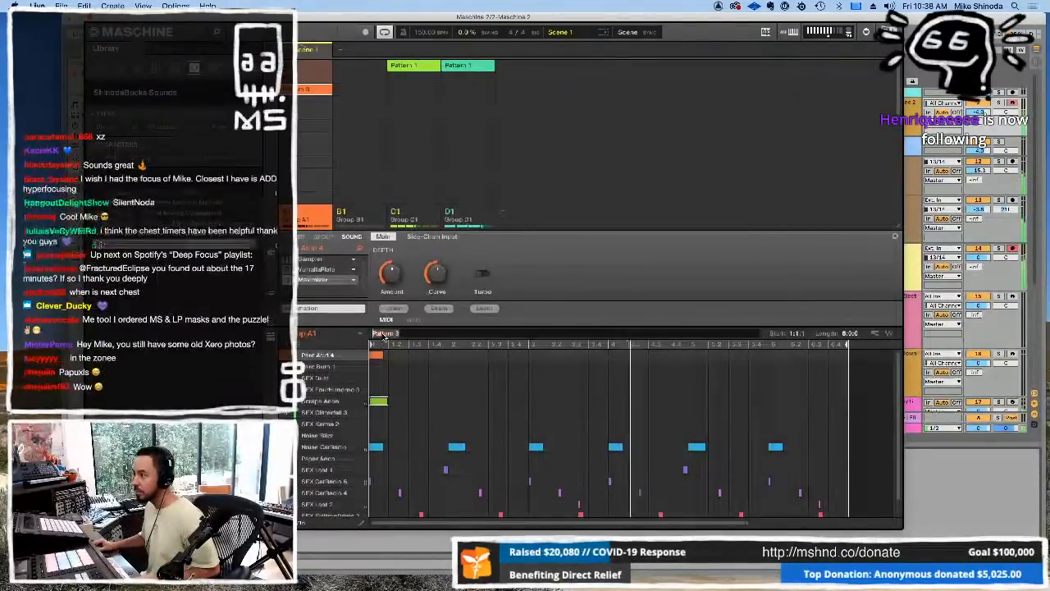
type("yeah")
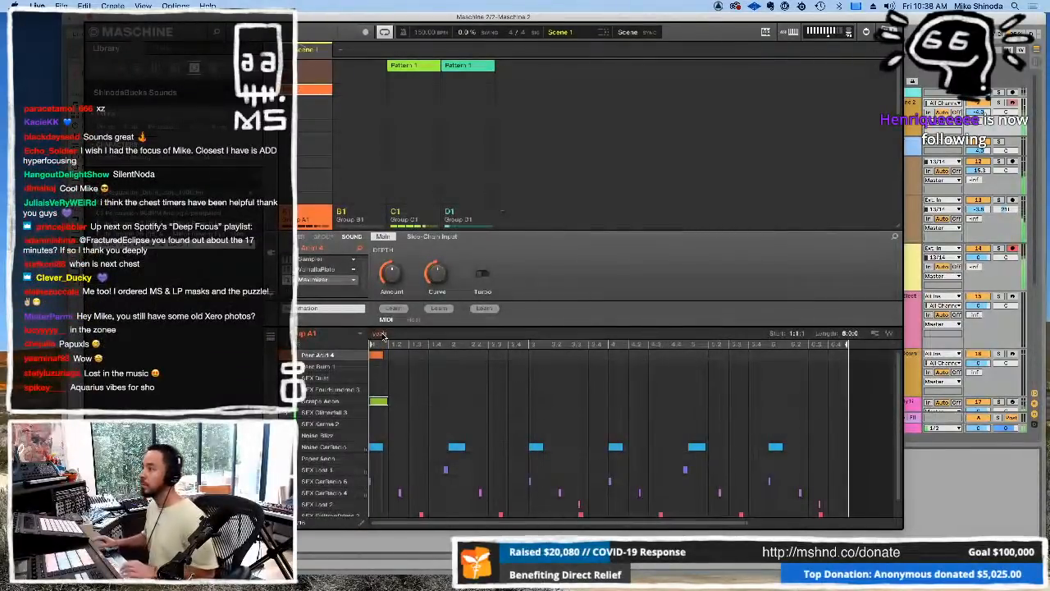
Step: Rename Group C1's pattern as beat 1 and delete the notes in its closed hi-hat row
left_click(415, 75)
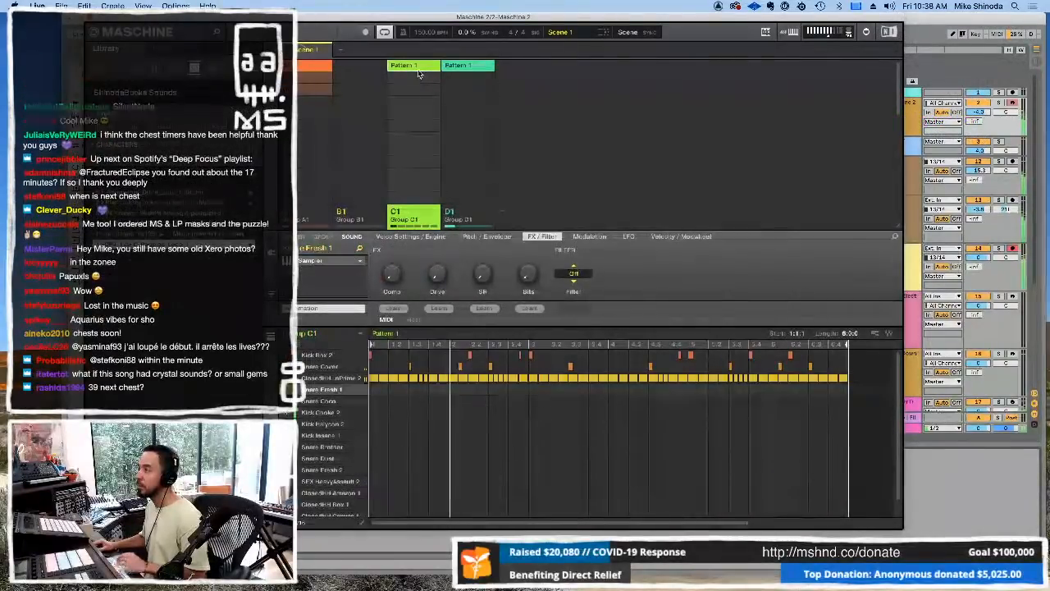
double_click(383, 335)
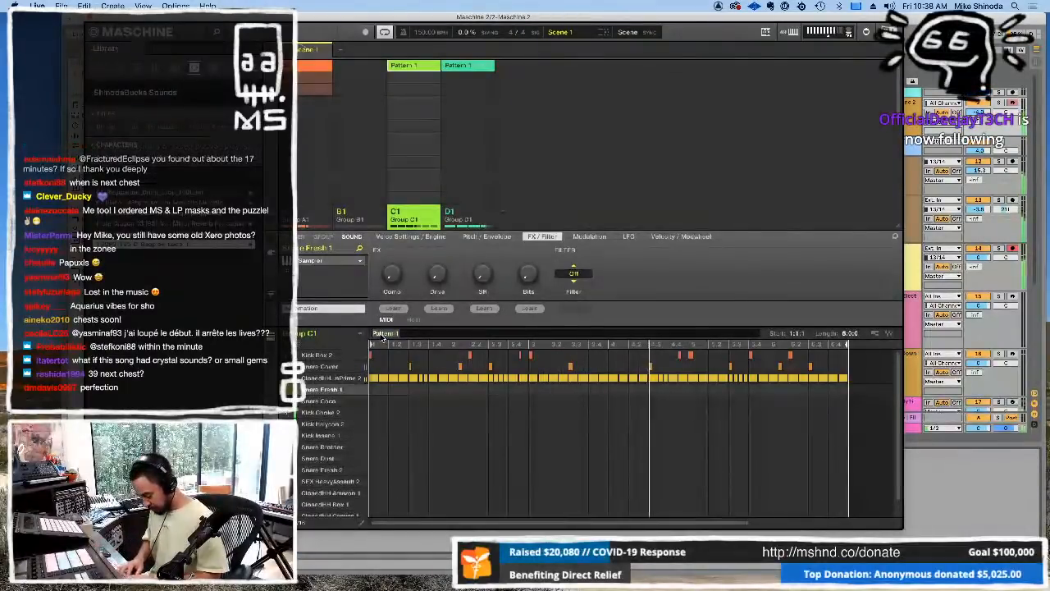
type("beat 1")
key("Return")
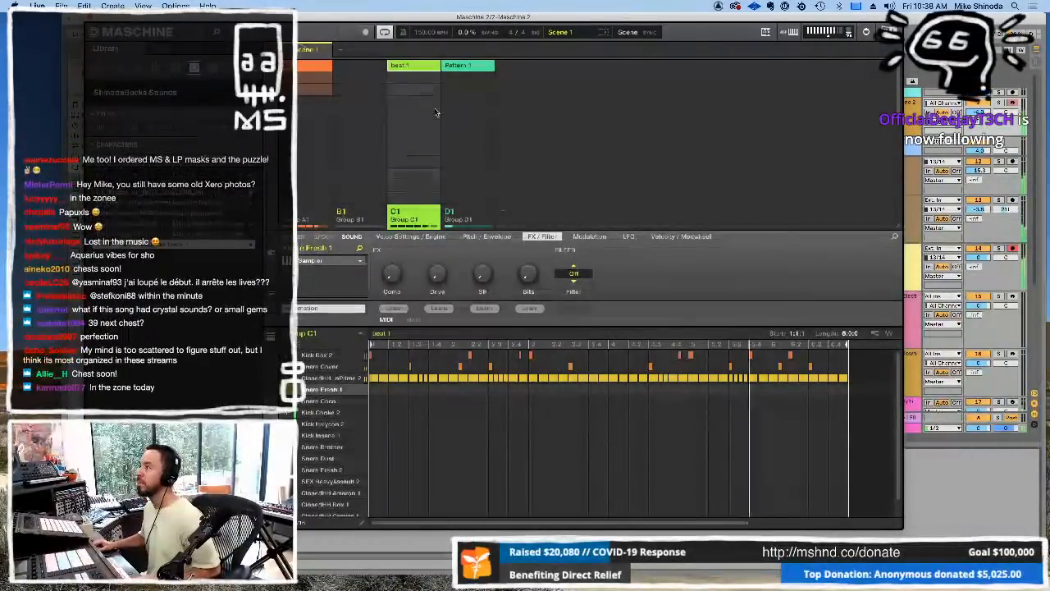
left_click_drag(871, 385, 375, 384)
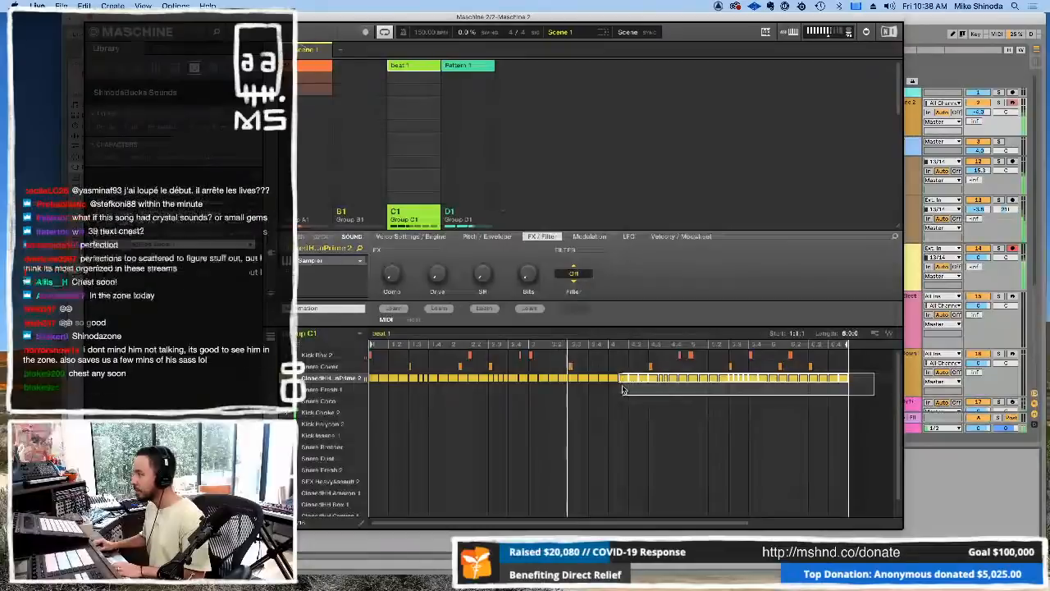
key("Delete")
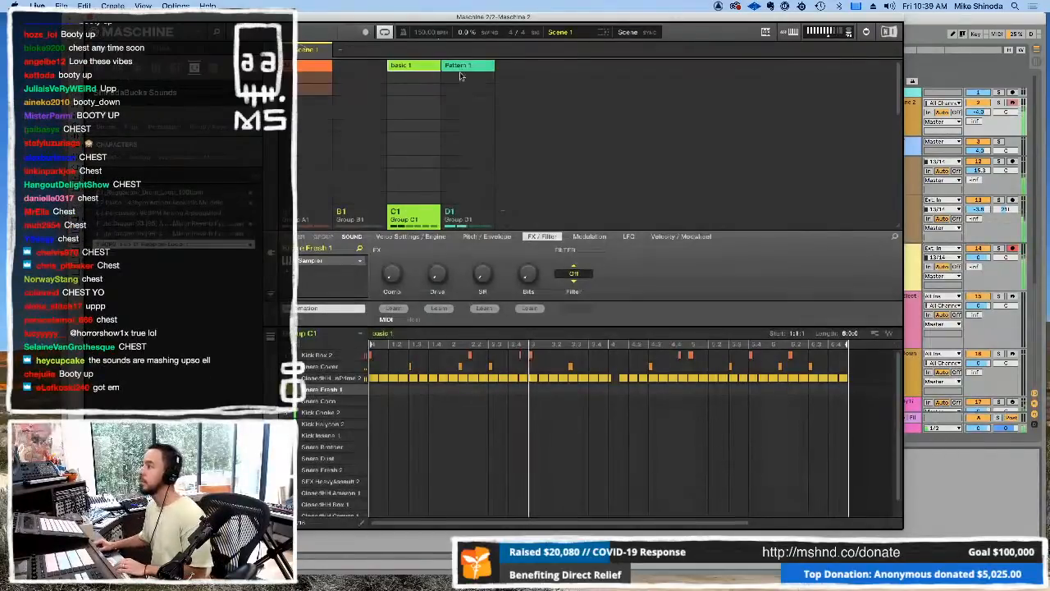
Step: Shorten Group D1's pattern to 3 bars and open the bagpipe loop's waveform in the sample editor
left_click(474, 219)
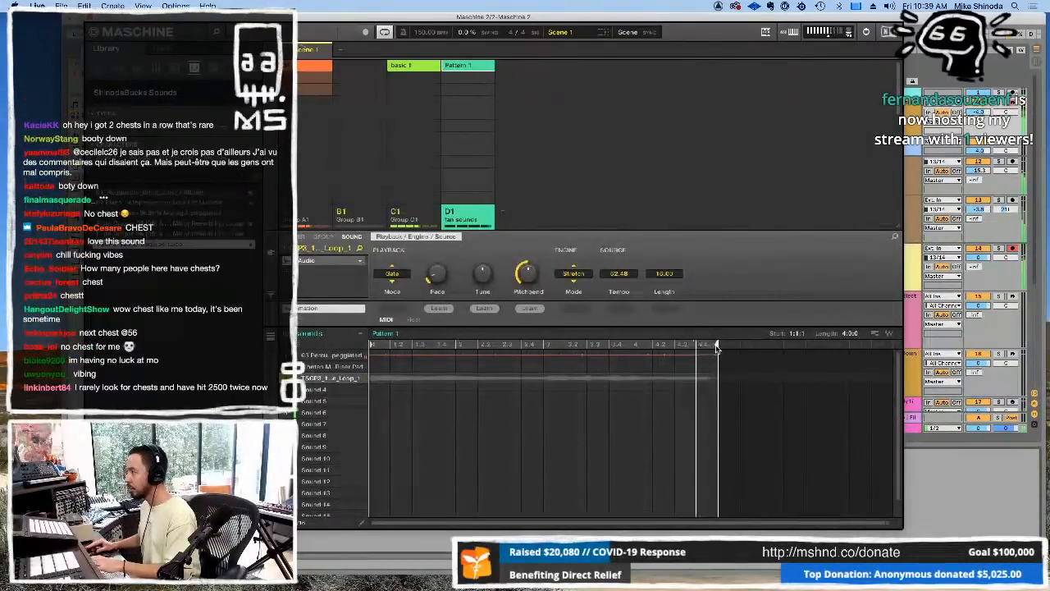
left_click_drag(716, 347, 638, 345)
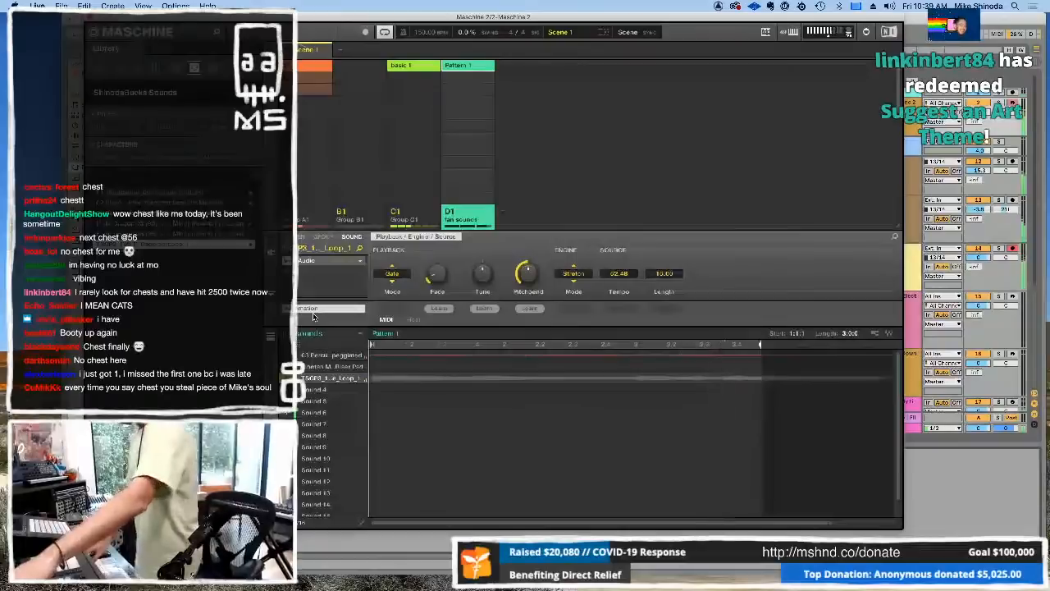
key("F2")
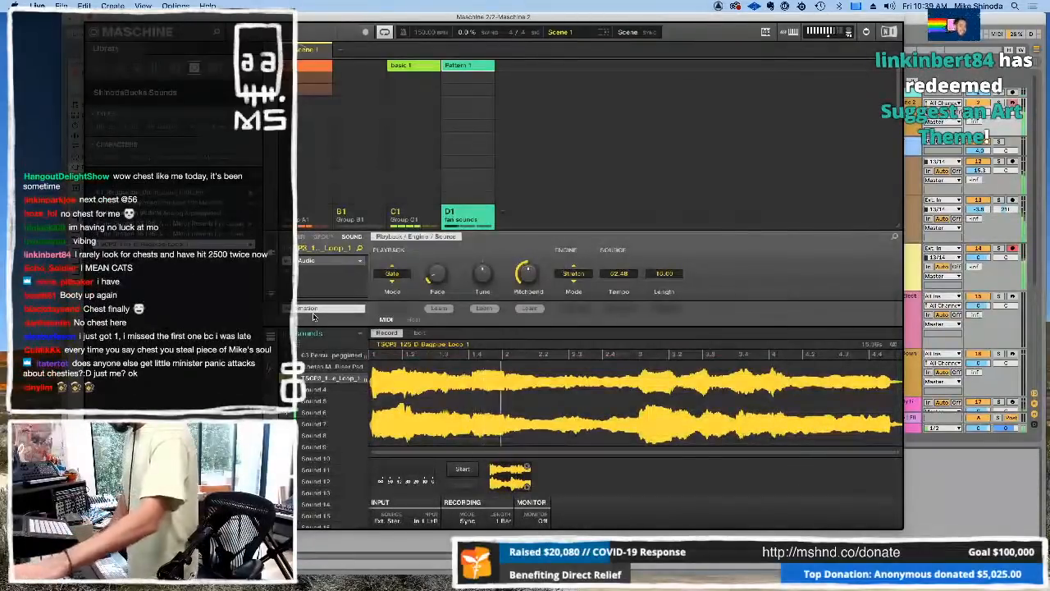
Step: Switch to the Live arrangement and undo the last two changes on the Maschine and baritone tracks
key("F2")
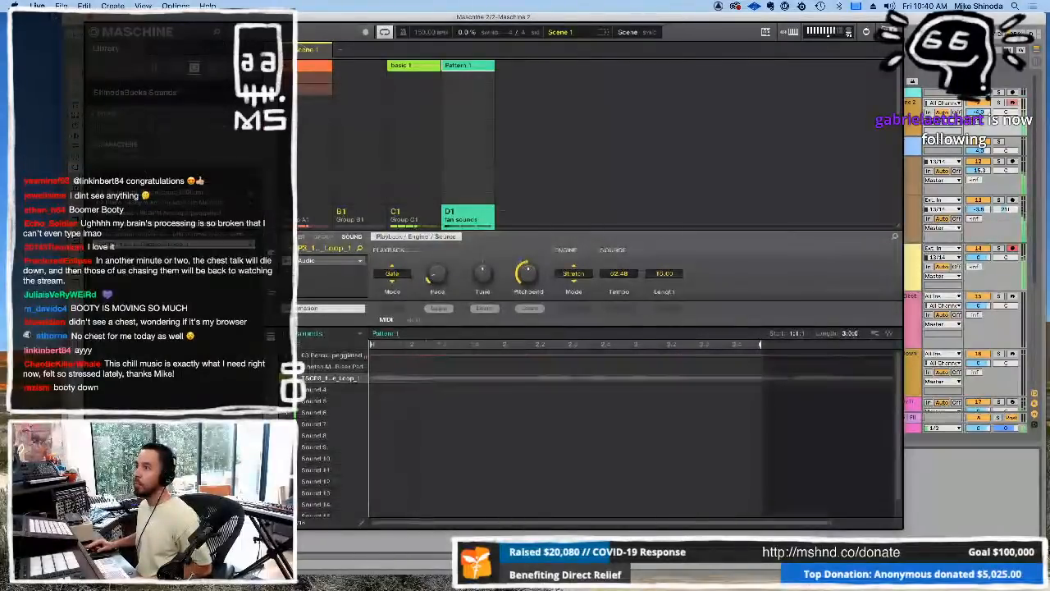
left_click(91, 18)
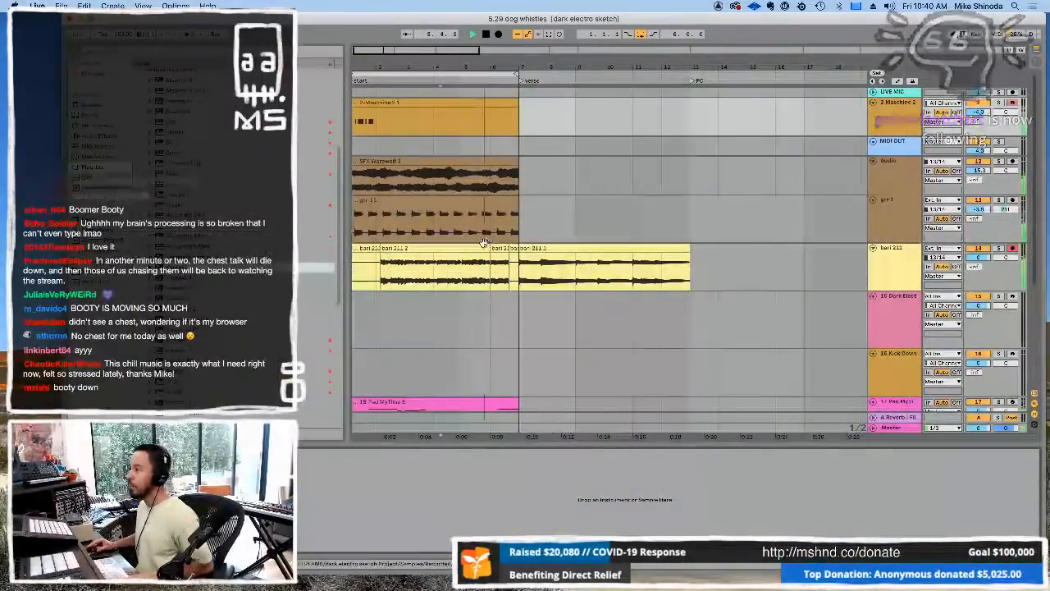
key("super+z")
key("super+z")
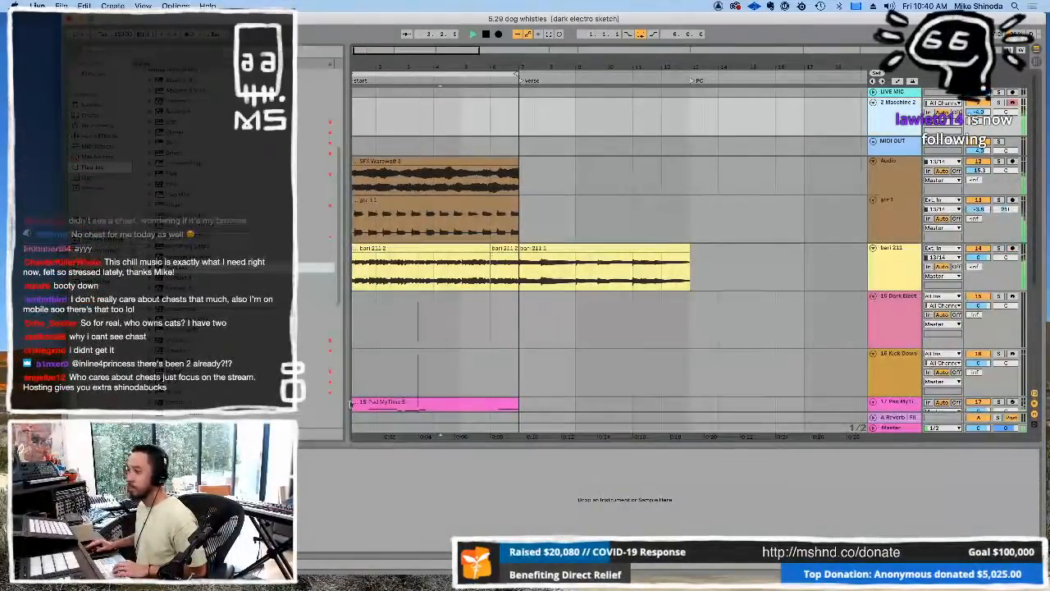
Step: Return to Maschine and lengthen the first bagpipe loop note in Group D1's pattern
left_click(897, 104)
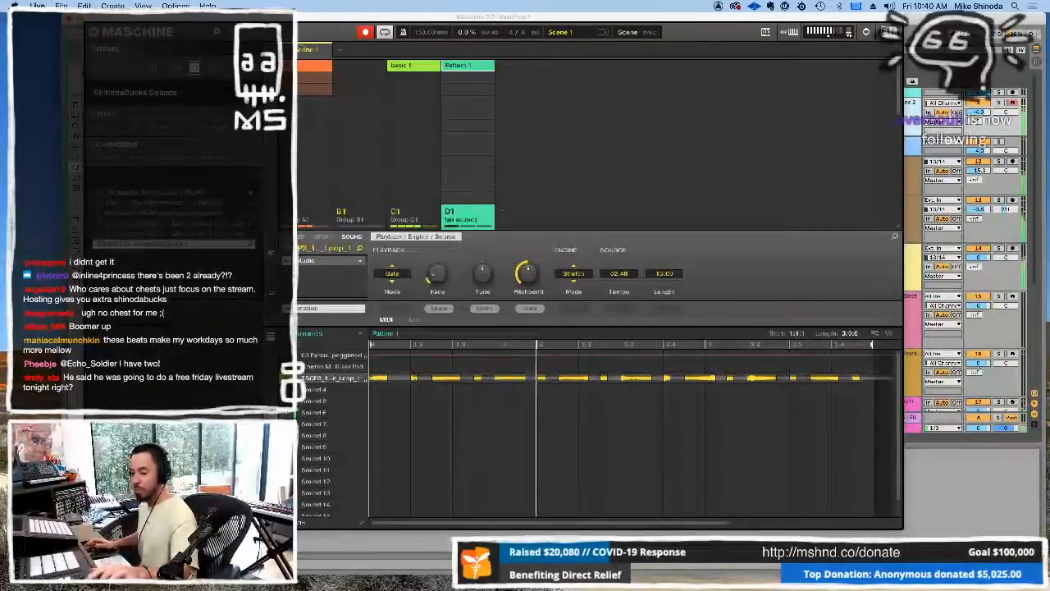
left_click(387, 378)
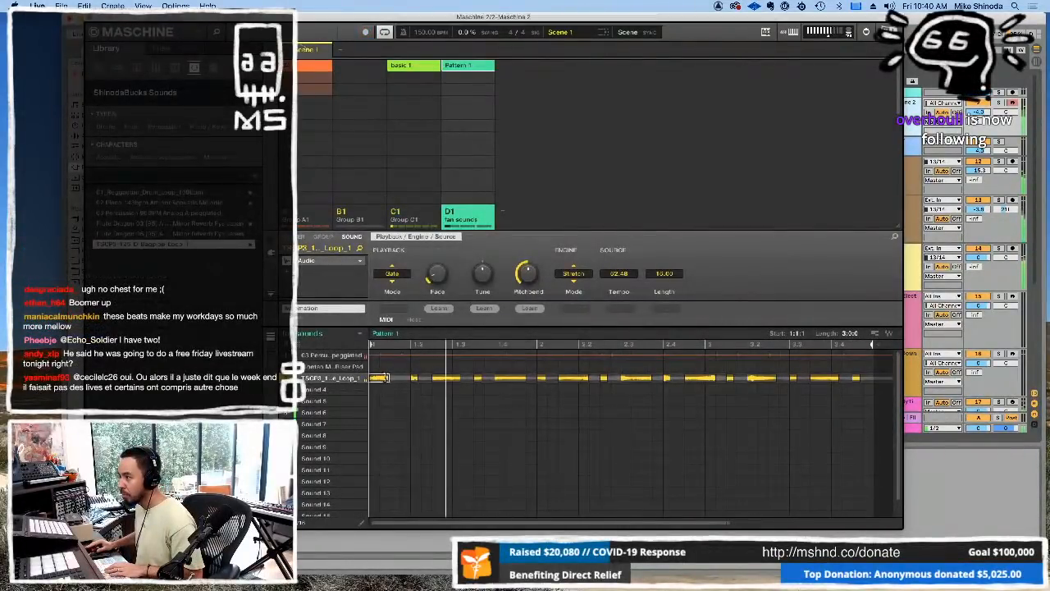
left_click_drag(388, 379, 399, 378)
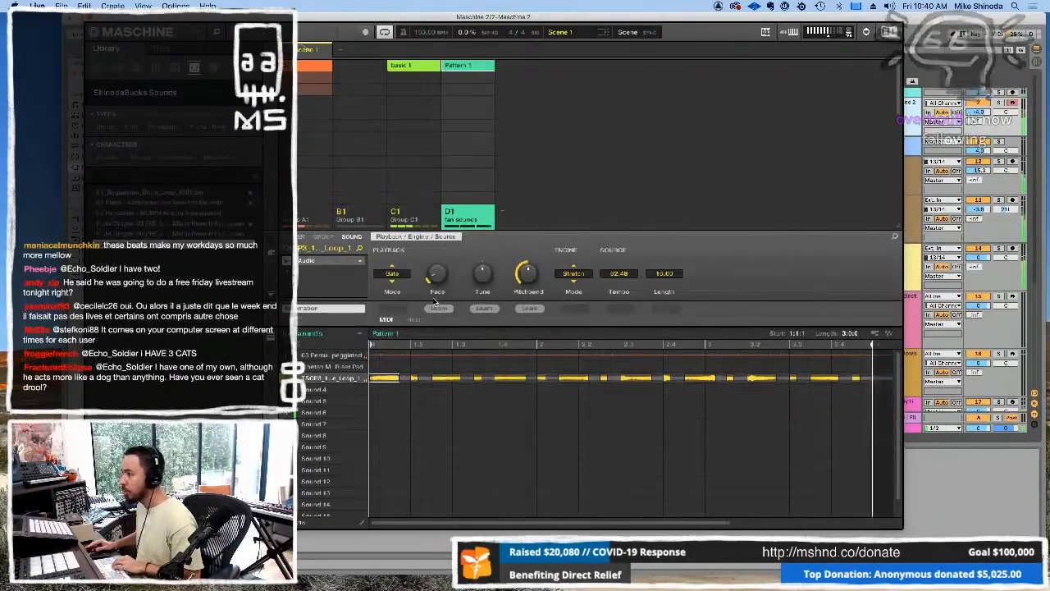
Step: Add Maschine's internal Distortion effect to the bagpipe loop and adjust its saturation, tone and definition
left_click(289, 273)
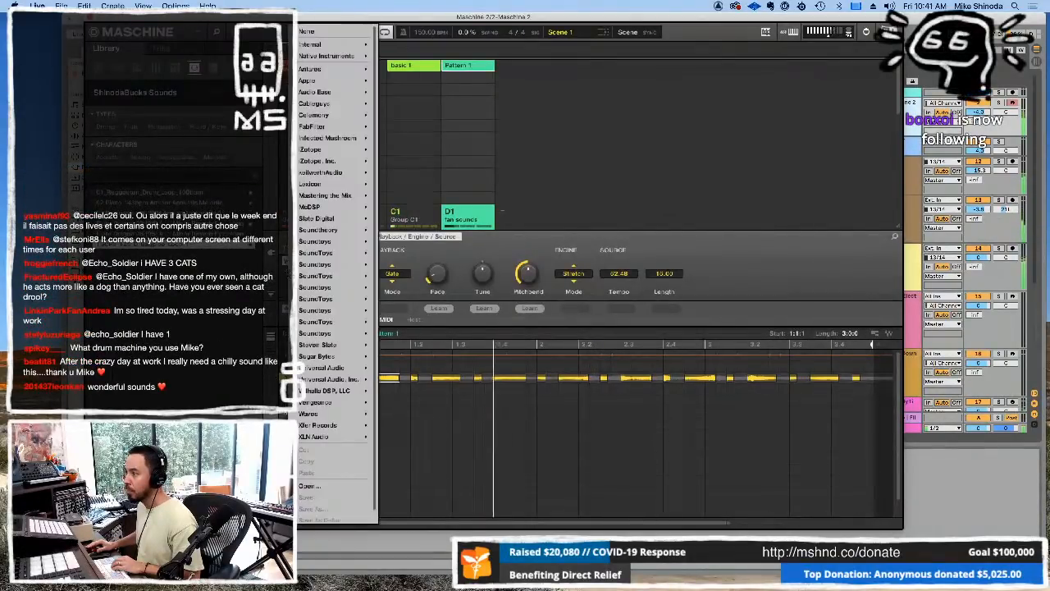
mouse_move(327, 45)
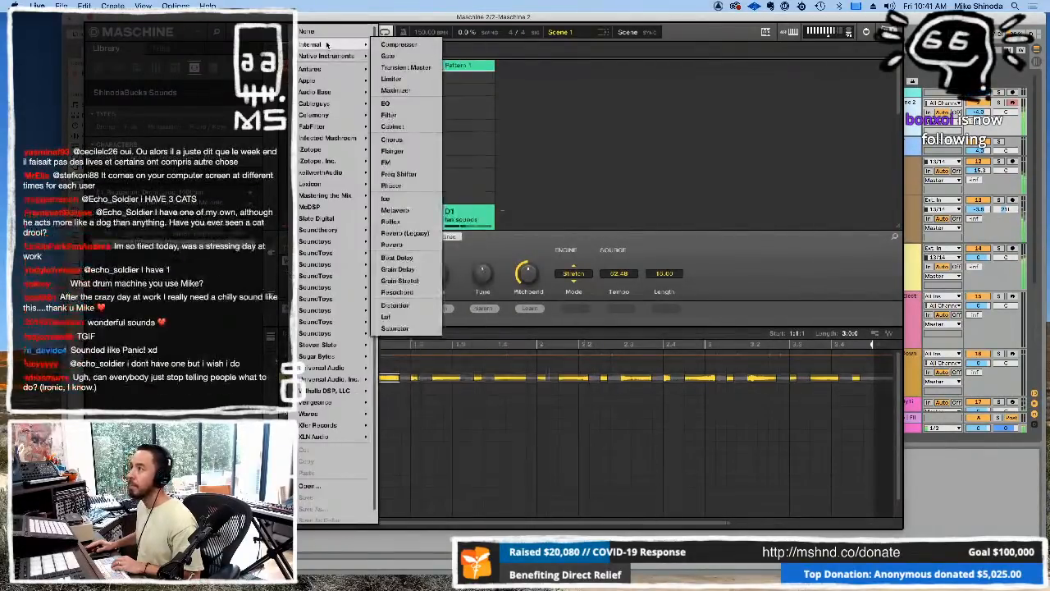
left_click(415, 305)
left_click_drag(444, 279, 444, 270)
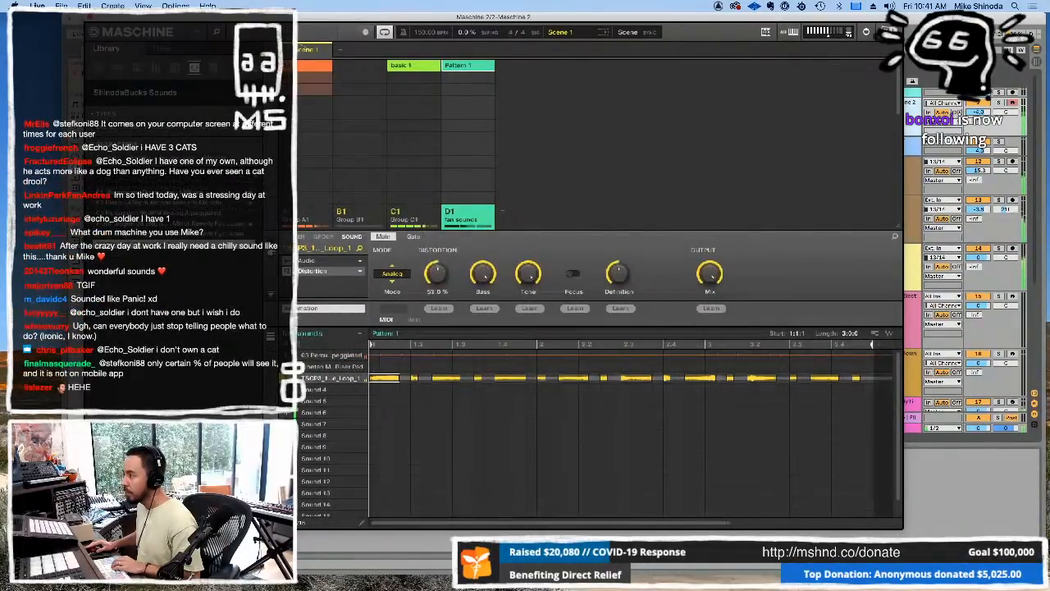
left_click_drag(529, 275, 528, 282)
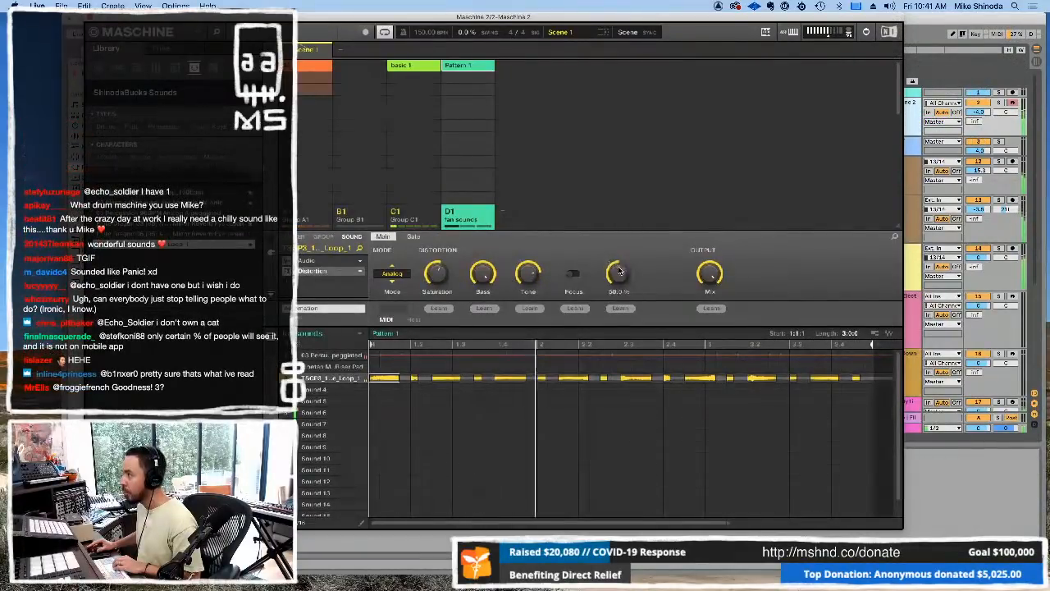
left_click_drag(619, 273, 619, 276)
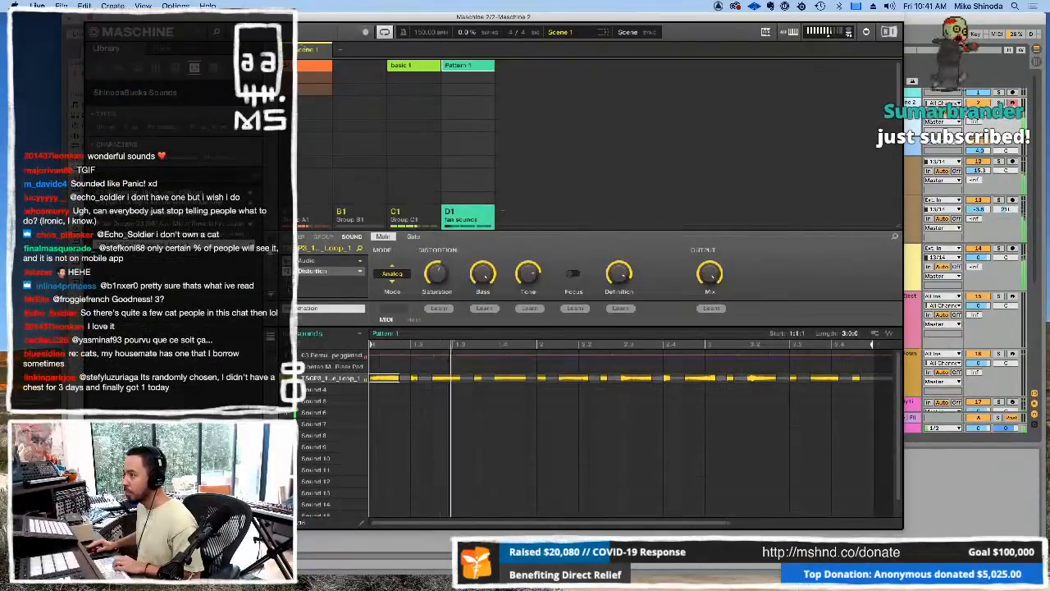
Step: Add RC-20 Retro Color (VST) after Distortion on the bagpipe loop and open its editor over the pattern area
left_click(324, 281)
mouse_move(313, 222)
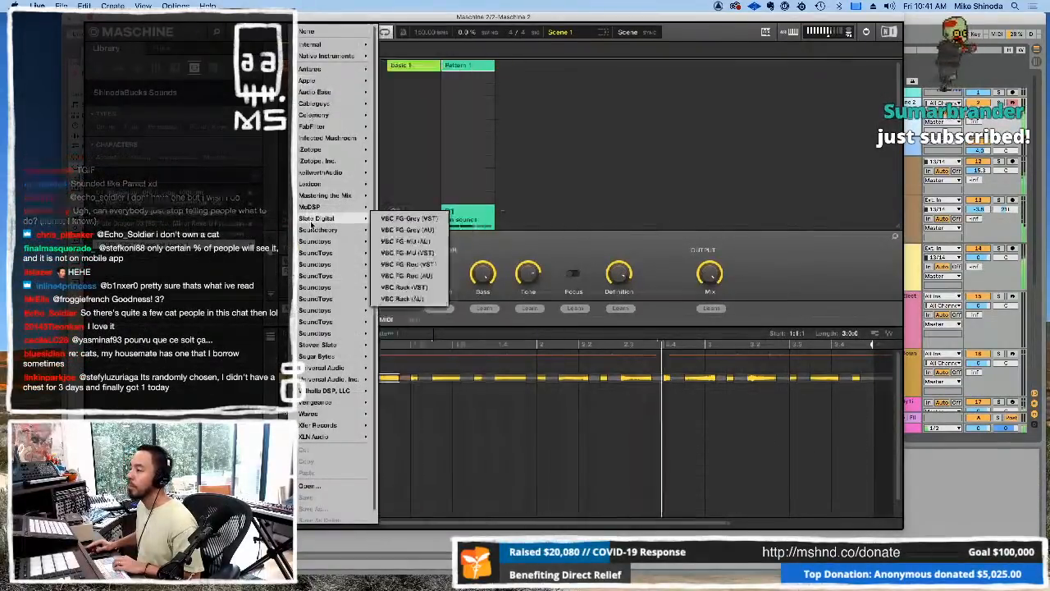
mouse_move(310, 46)
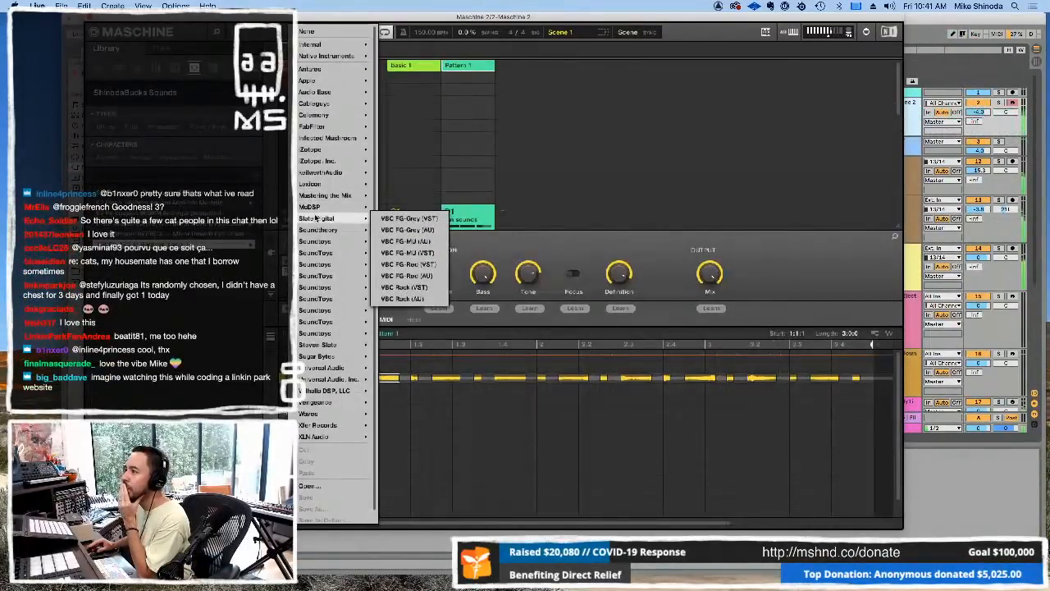
mouse_move(313, 427)
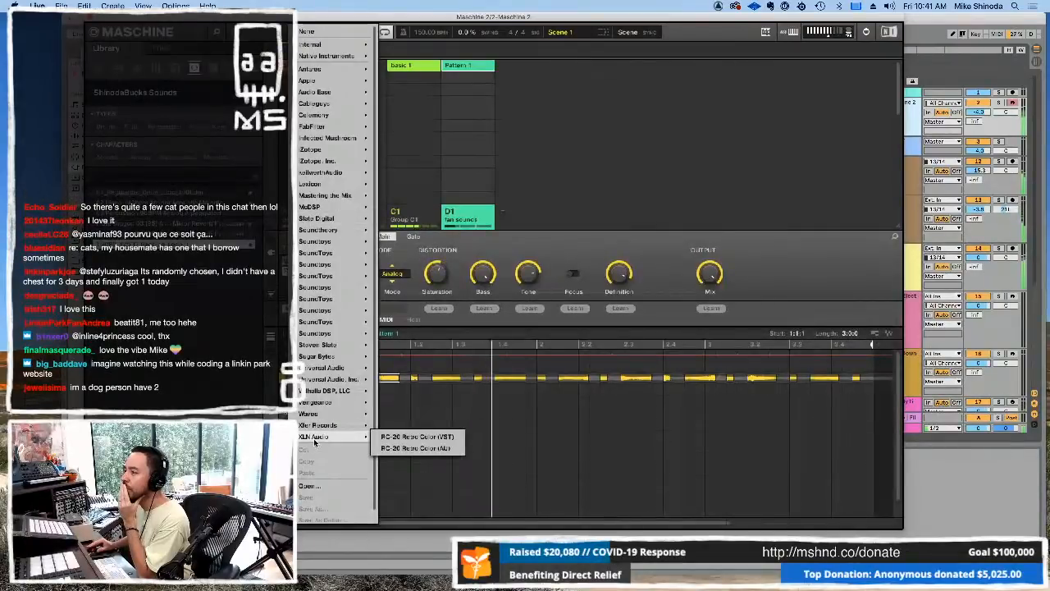
left_click(390, 437)
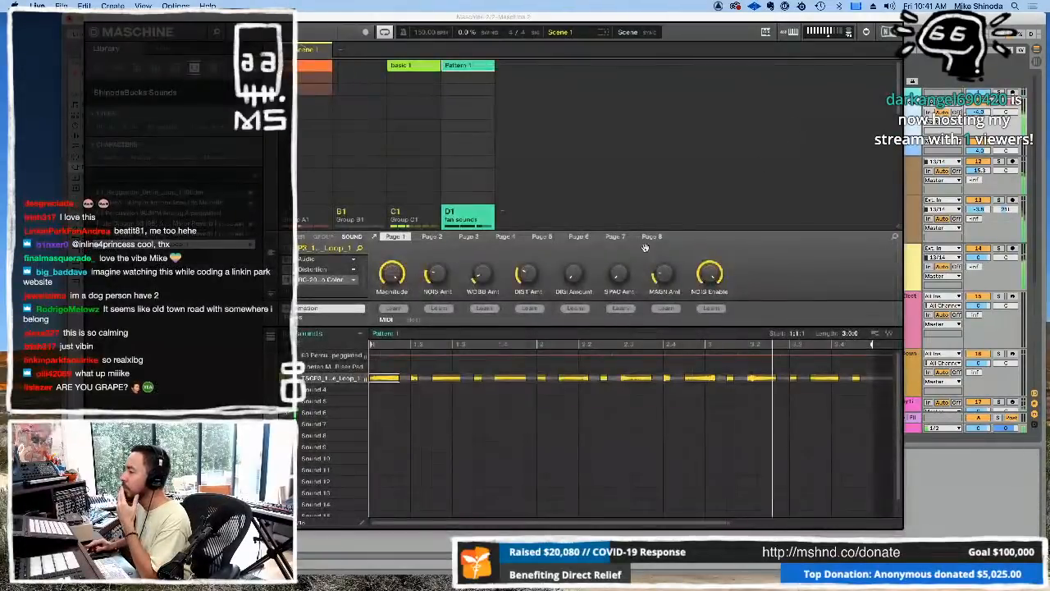
left_click(374, 238)
left_click(373, 244)
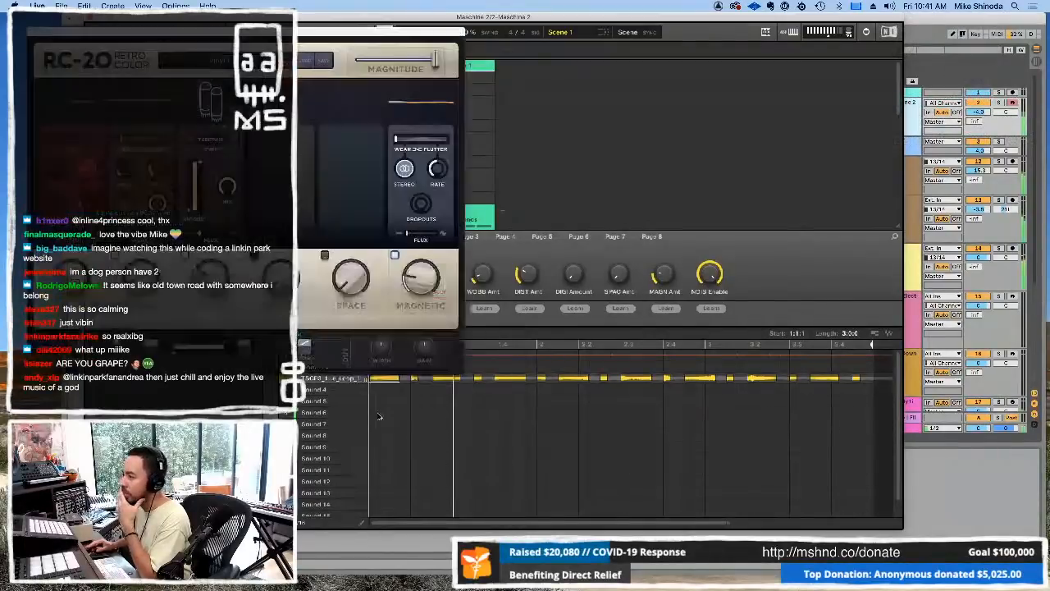
left_click_drag(341, 32, 735, 42)
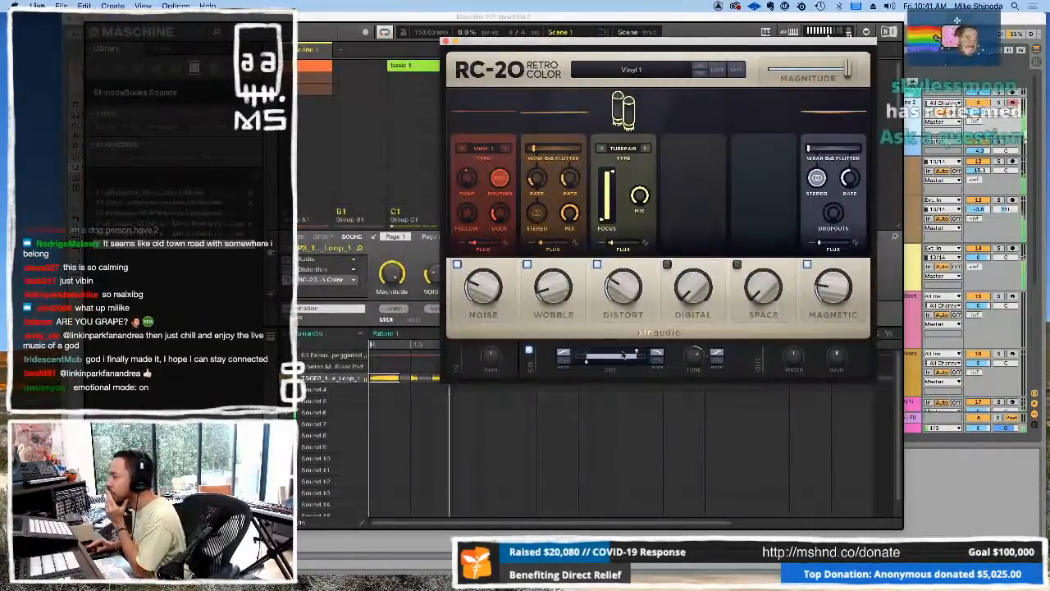
Step: Lower RC-20's high cut with the steeper slope and turn off the Noise module
left_click(658, 359)
left_click_drag(635, 353, 598, 364)
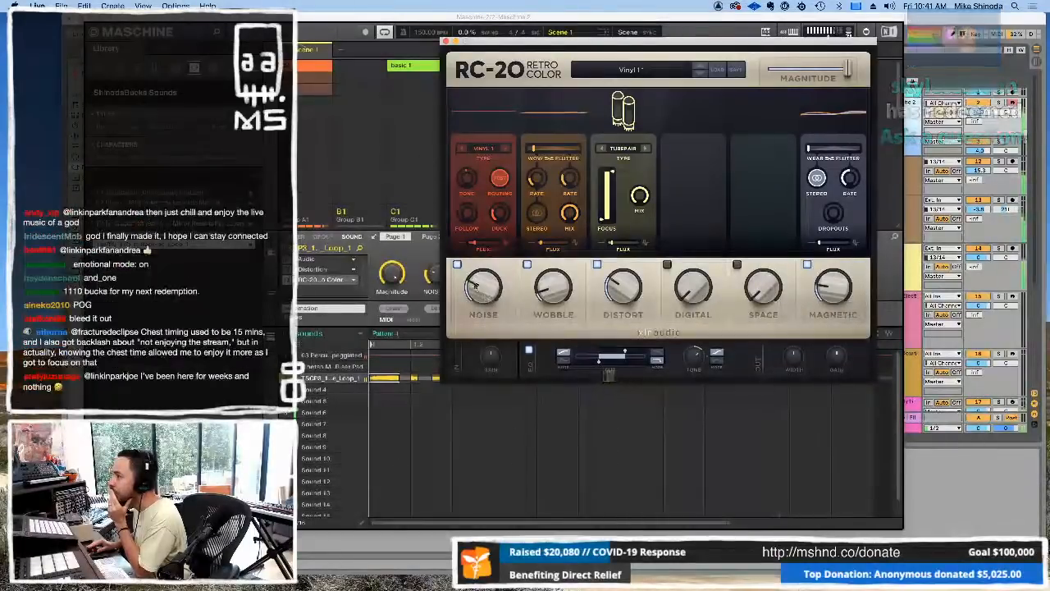
left_click(457, 264)
Step: Set RC-20's Wobble to stereo at 28% and raise the Distort amount
left_click_drag(558, 291, 537, 231)
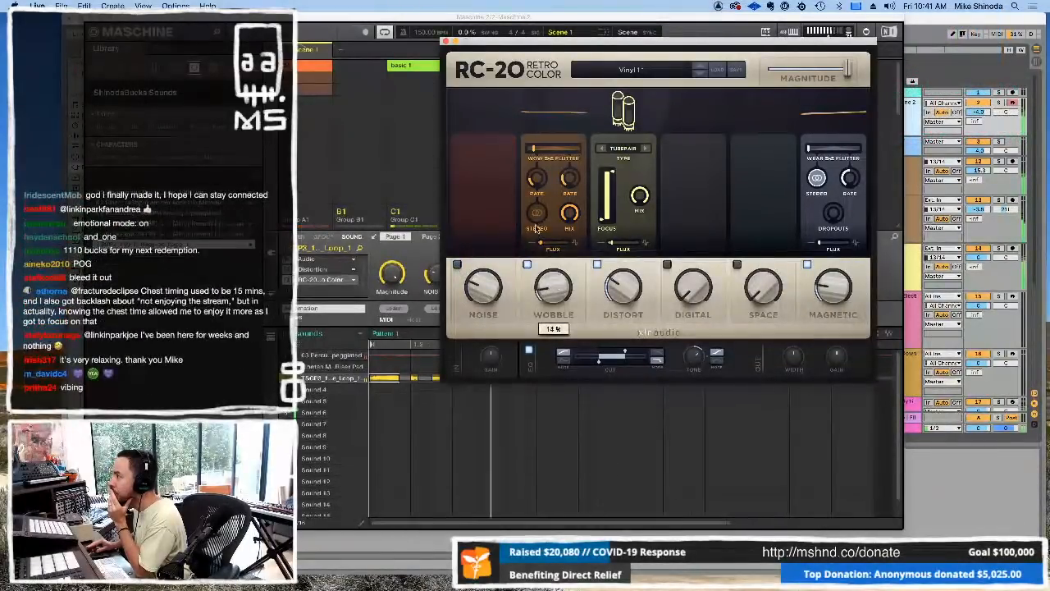
mouse_move(553, 282)
left_mouse_down()
mouse_move(559, 243)
mouse_move(557, 262)
left_mouse_up()
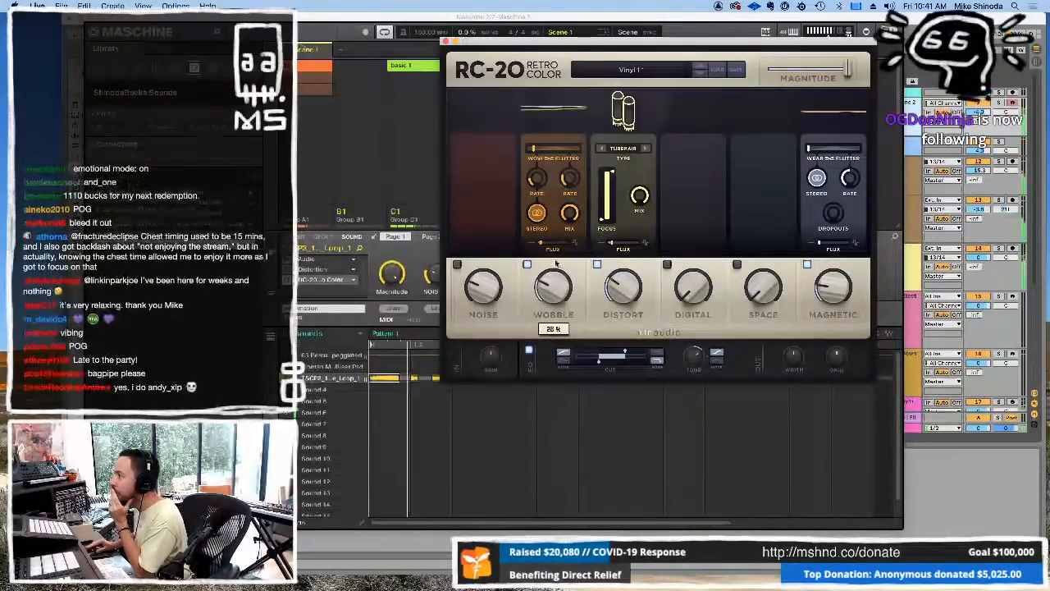
left_click_drag(629, 295, 633, 200)
left_click(445, 41)
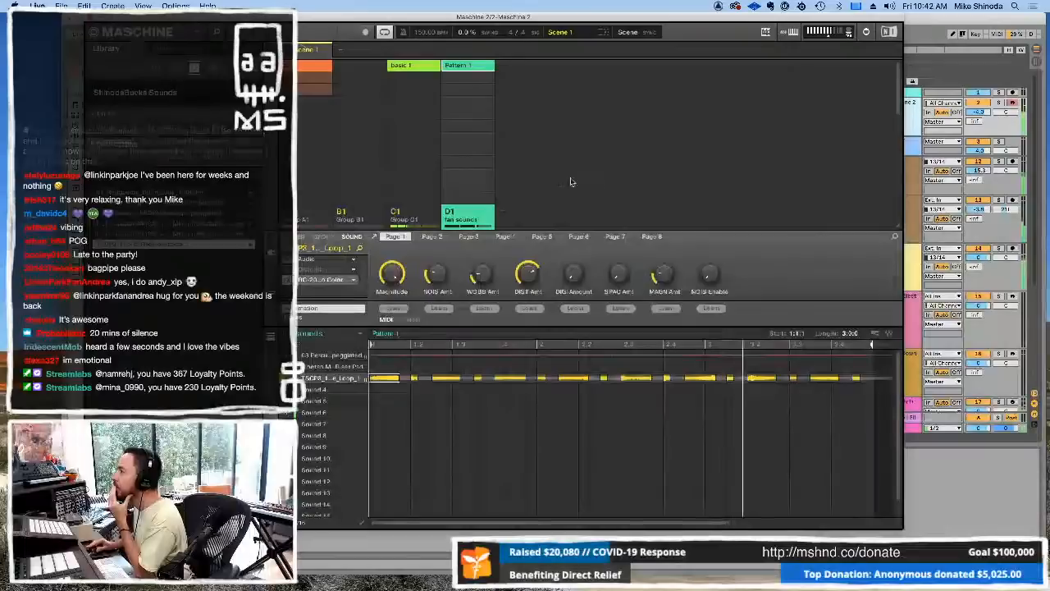
Step: Reopen RC-20, change the distortion type to Crunch and adjust the Distort amount
left_click(373, 237)
left_click(646, 149)
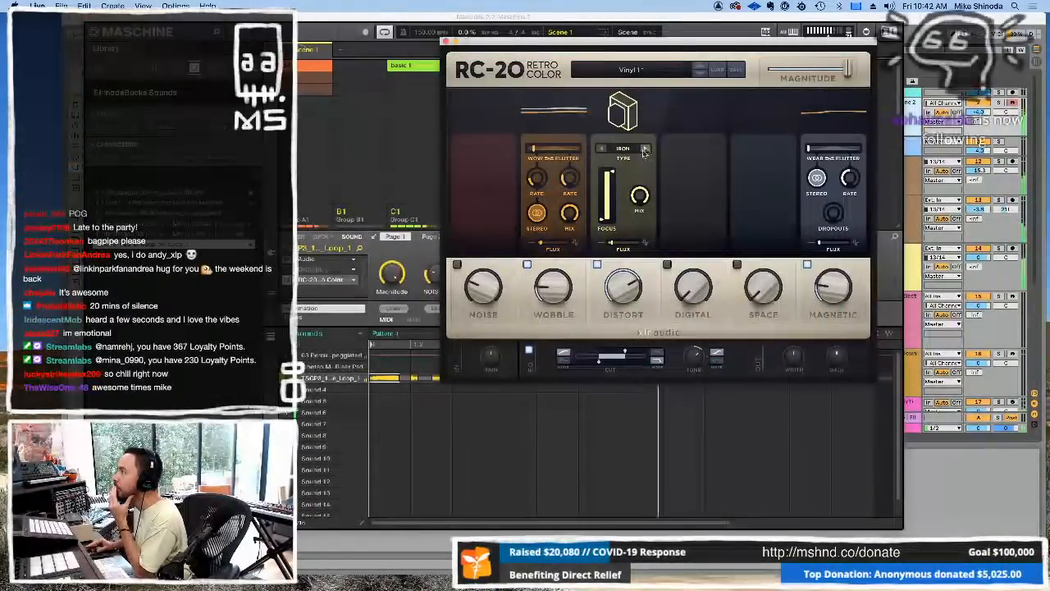
left_click_drag(619, 288, 629, 182)
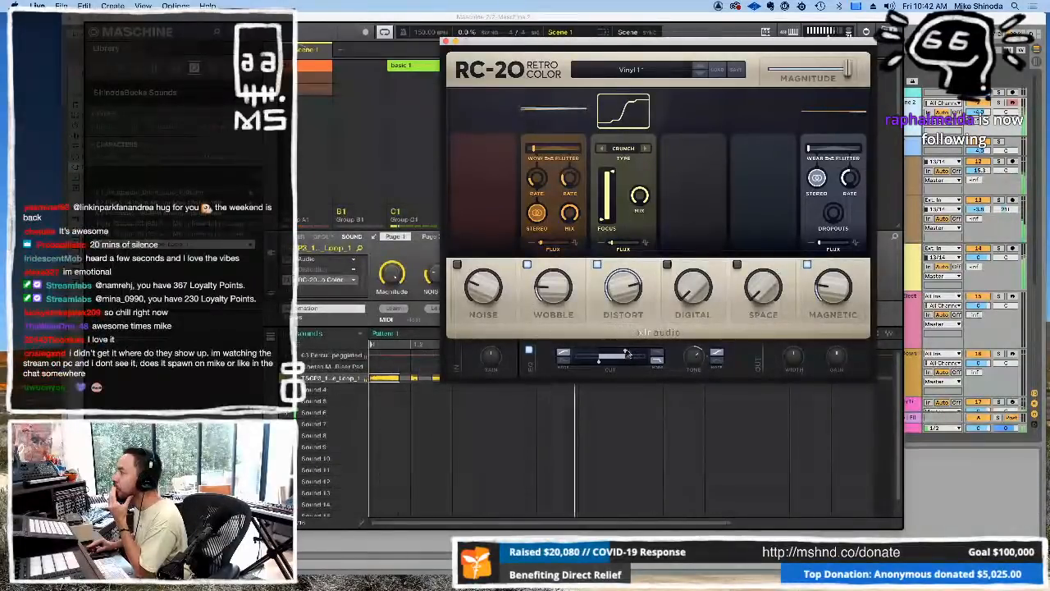
Step: Set RC-20's high cut to about 4352 Hz and its EQ tone to -2.9 dB
left_click_drag(625, 353, 631, 354)
left_click_drag(632, 351, 630, 352)
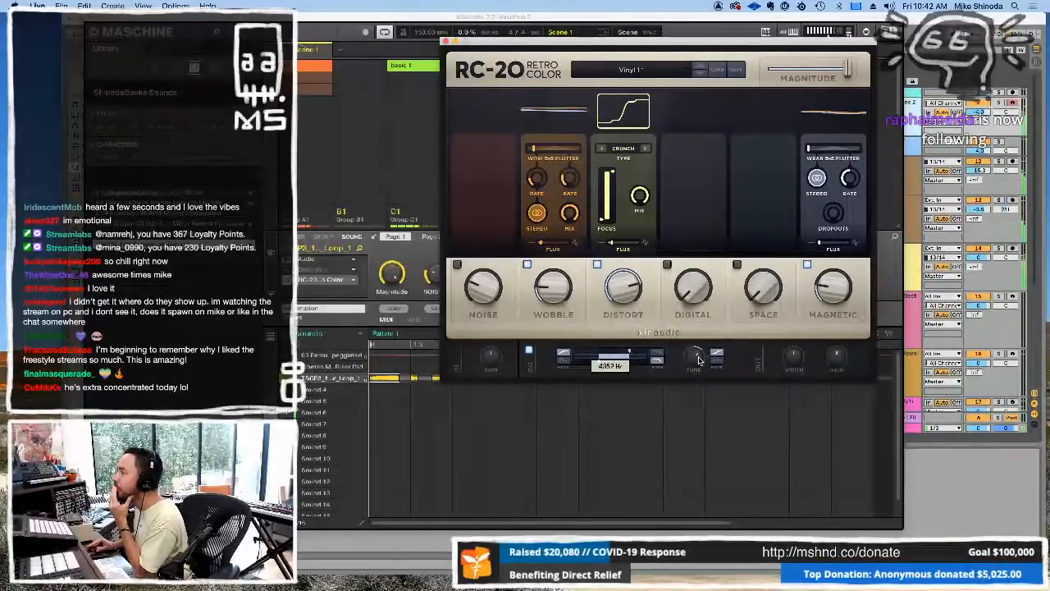
left_click_drag(691, 424, 691, 412)
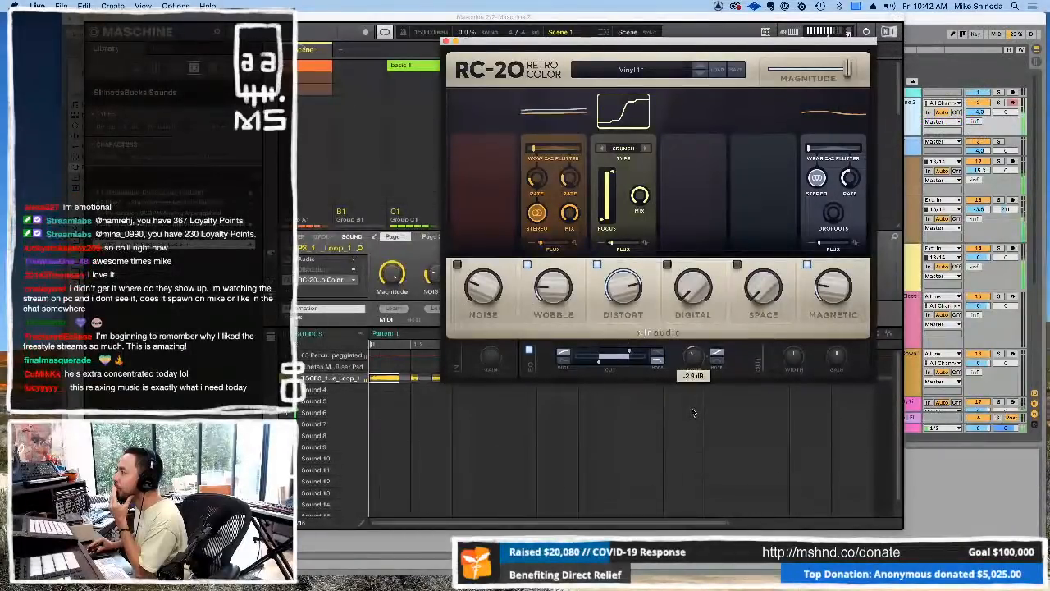
Step: Change RC-20's distortion type to Zap and enable the Digital module at 39%
left_click(645, 148)
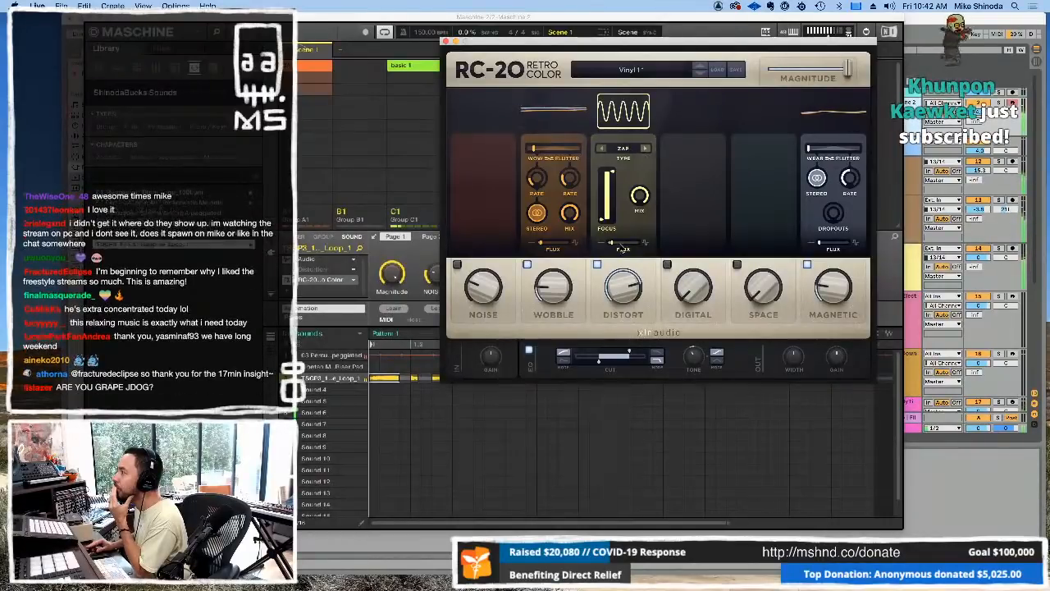
left_click(667, 265)
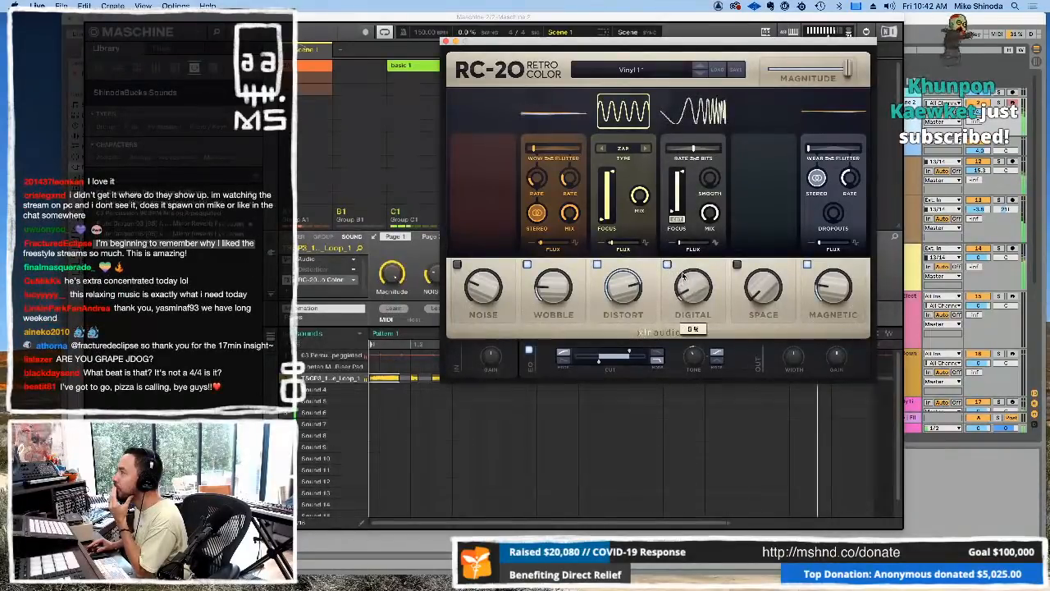
left_click_drag(681, 276, 684, 268)
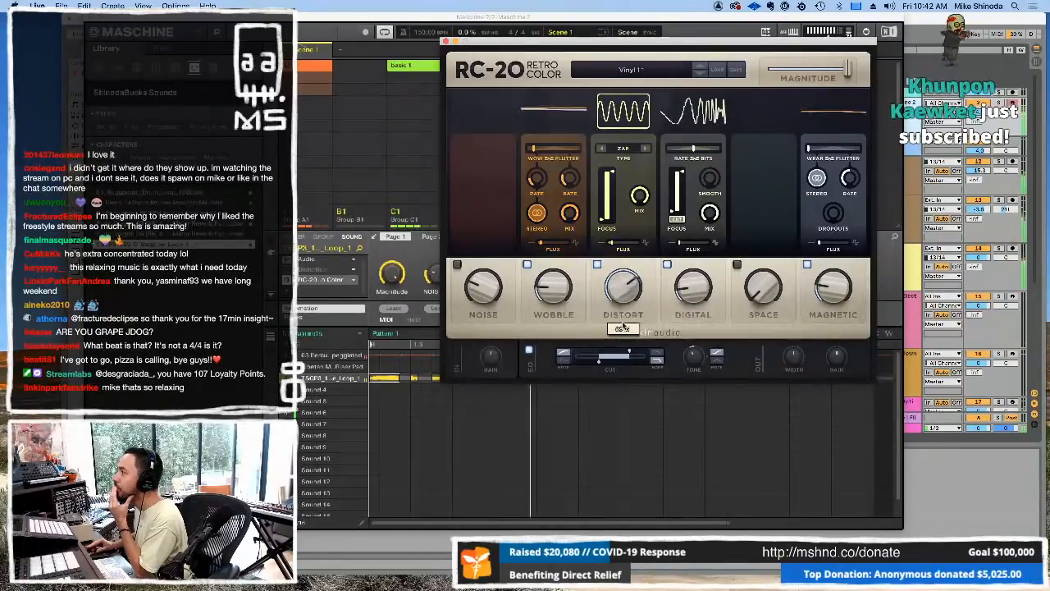
left_click_drag(692, 283, 694, 235)
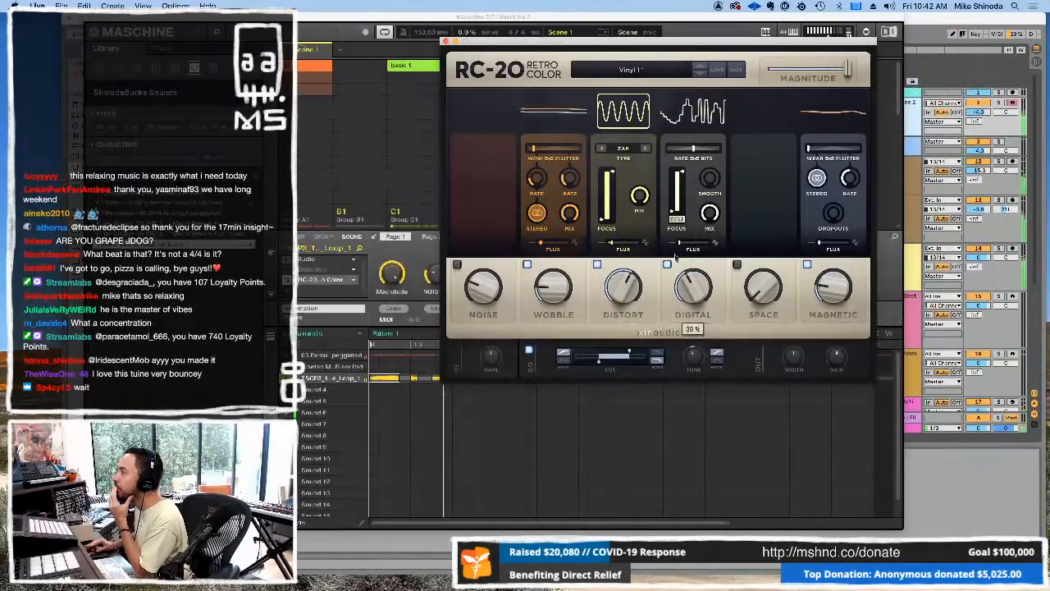
Step: Raise RC-20's high cut frequency slightly and close the plugin editor
left_click_drag(632, 352, 638, 353)
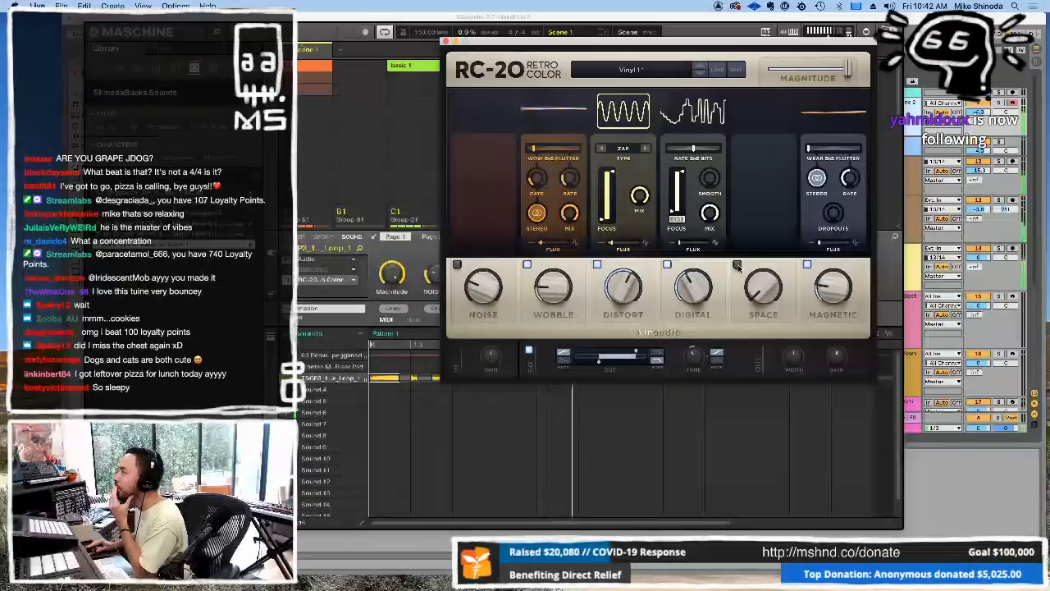
left_click(444, 41)
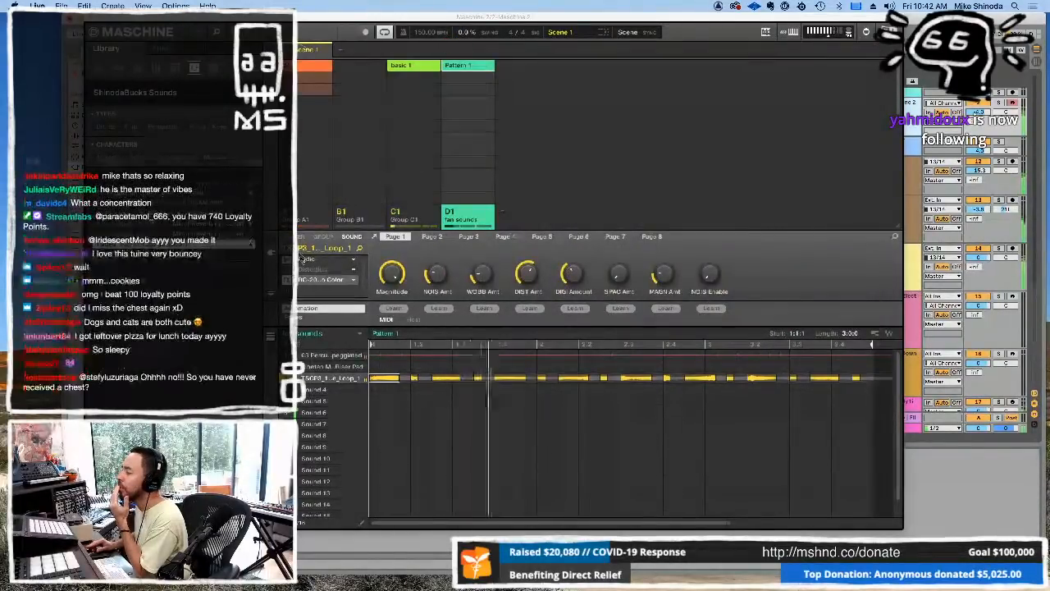
Step: Replace the bagpipe loop's Distortion effect with Auto-Tune Pro (AU) and open its editor
left_click(354, 271)
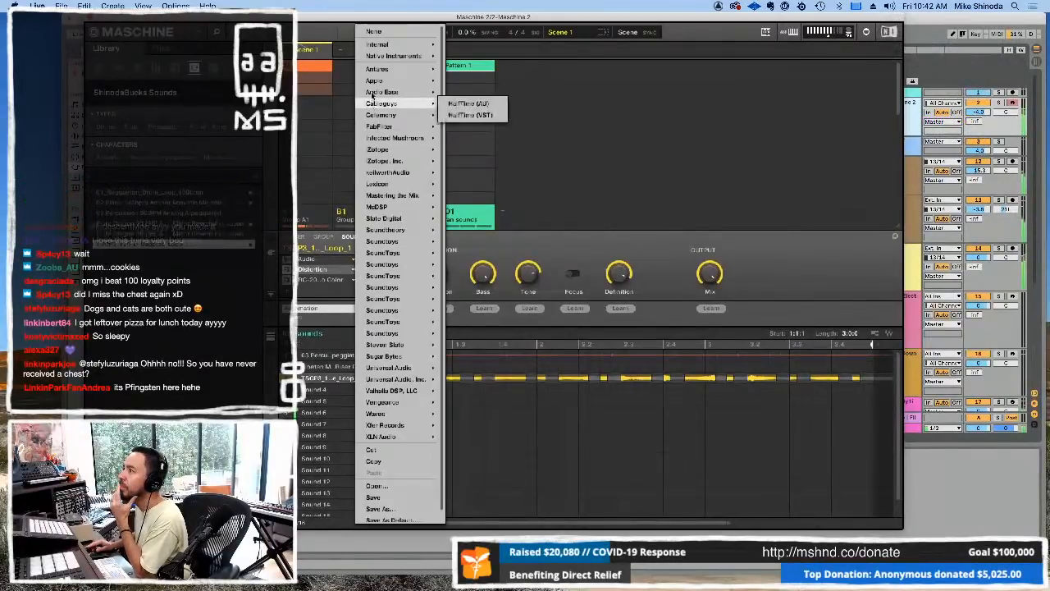
mouse_move(385, 69)
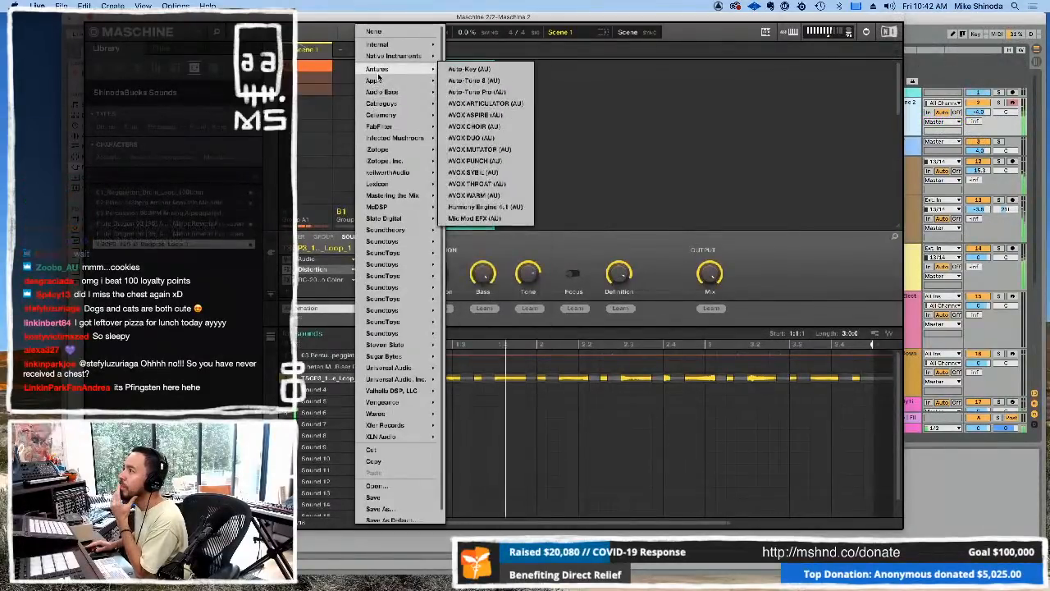
left_click(481, 91)
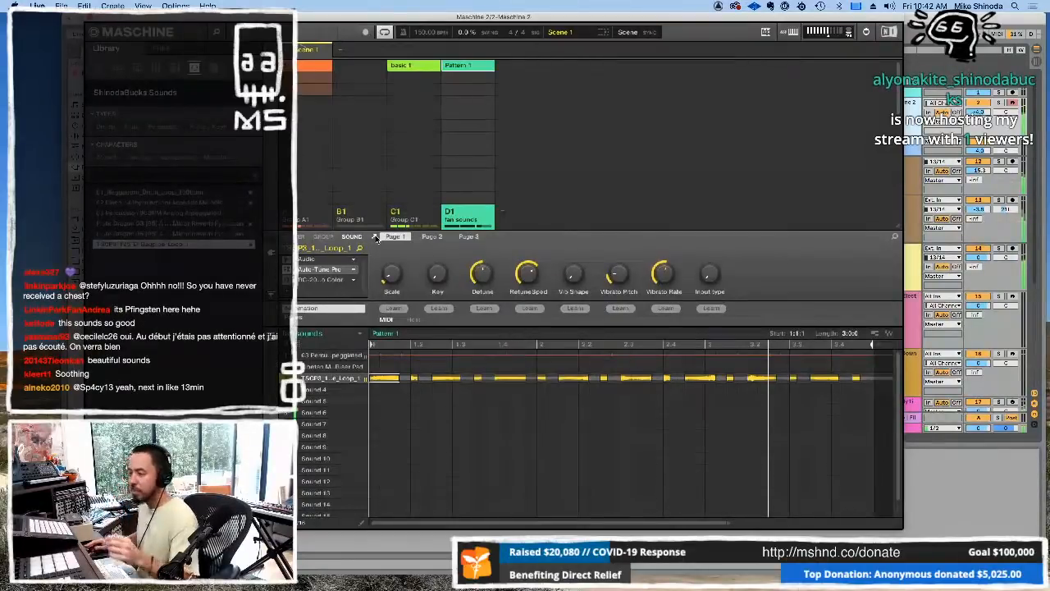
left_click(376, 237)
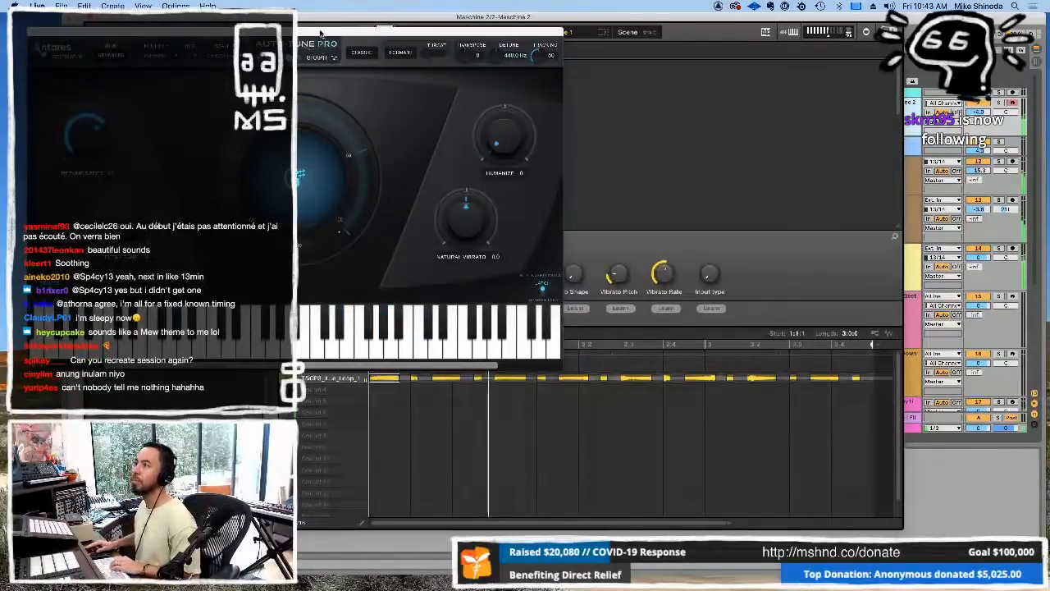
Step: Move the Auto-Tune Pro editor into clear view and toggle its Use Low Latency setting
left_click_drag(320, 35, 627, 54)
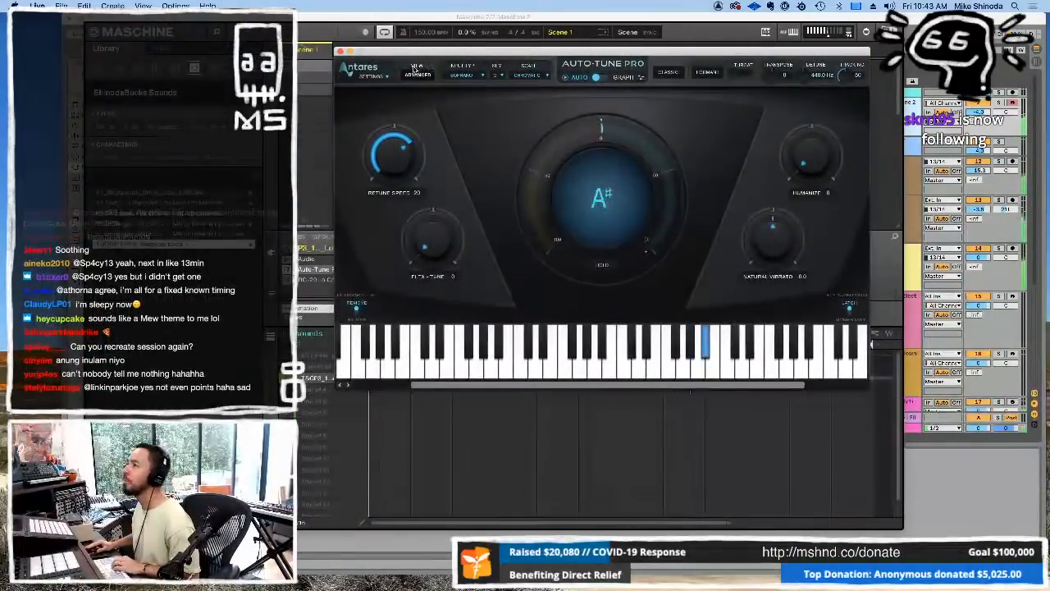
left_click(371, 75)
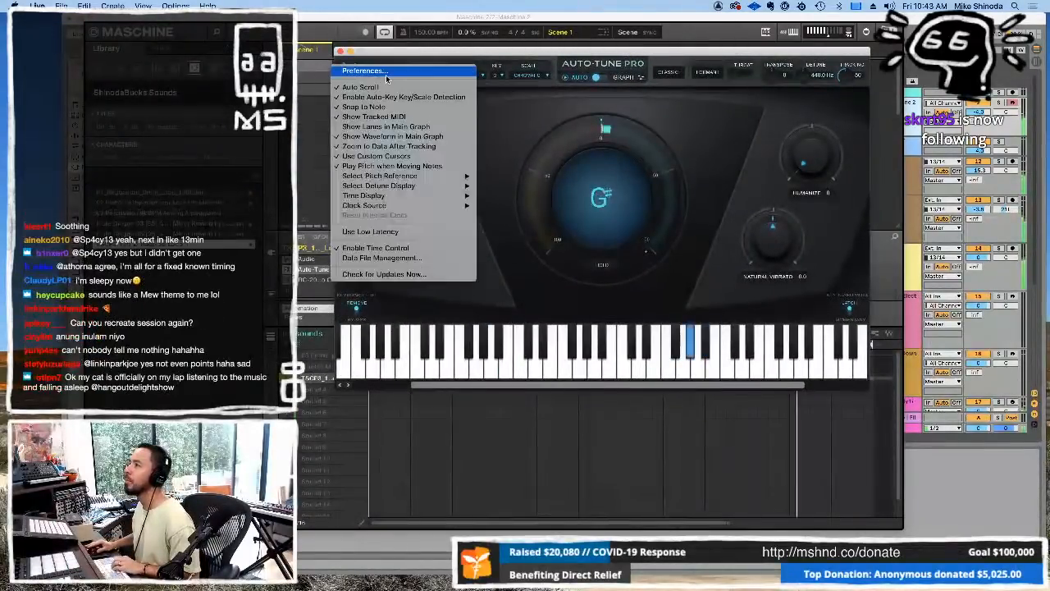
left_click(375, 231)
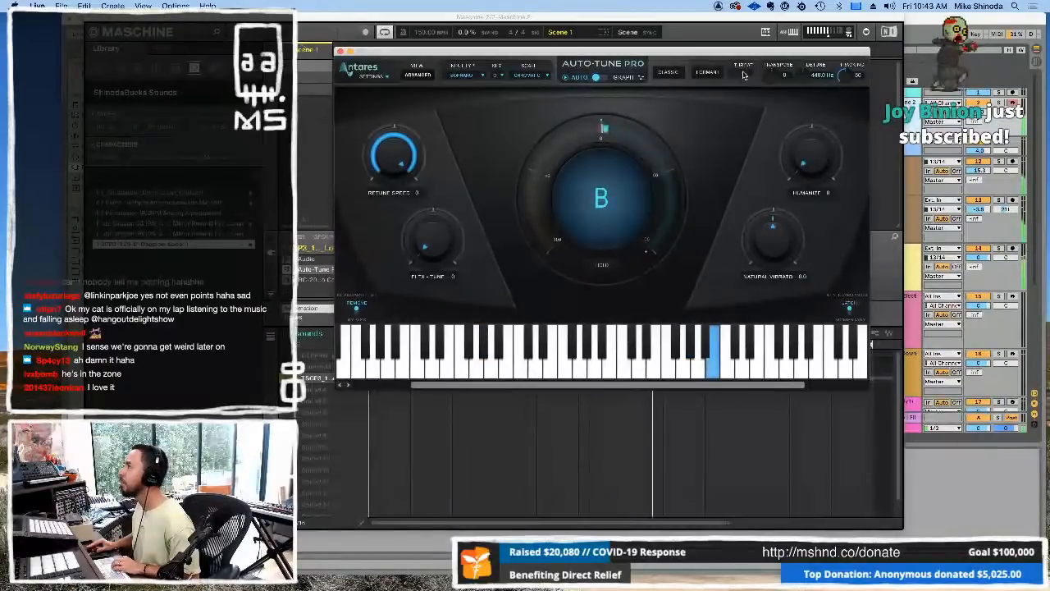
Step: Enable Formant in Auto-Tune Pro, raise the throat length well above its default, and close the plugin editor
left_click(709, 75)
left_click_drag(737, 82, 735, 100)
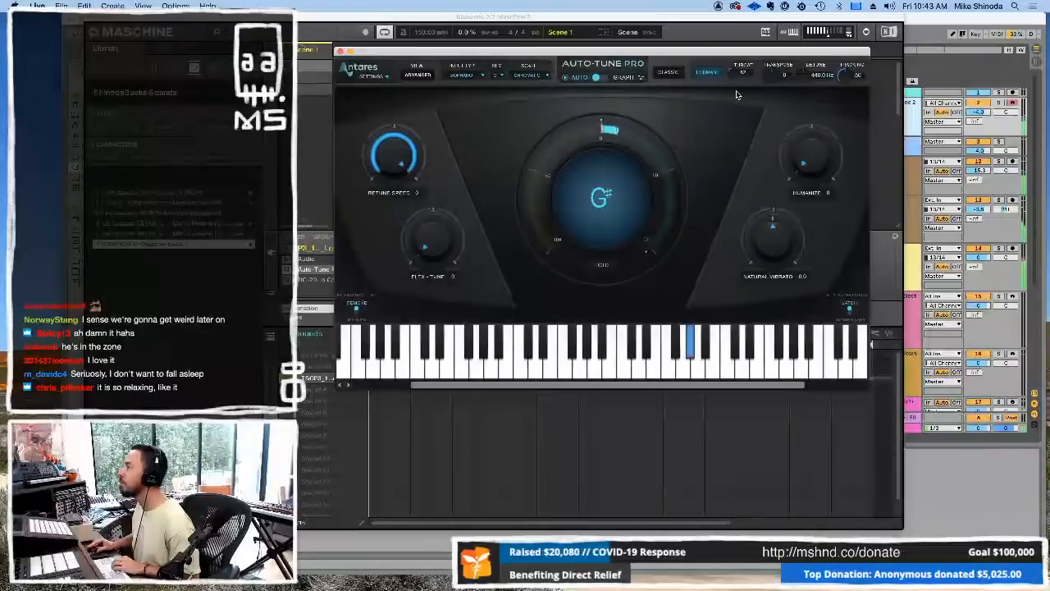
left_click_drag(739, 76, 741, 61)
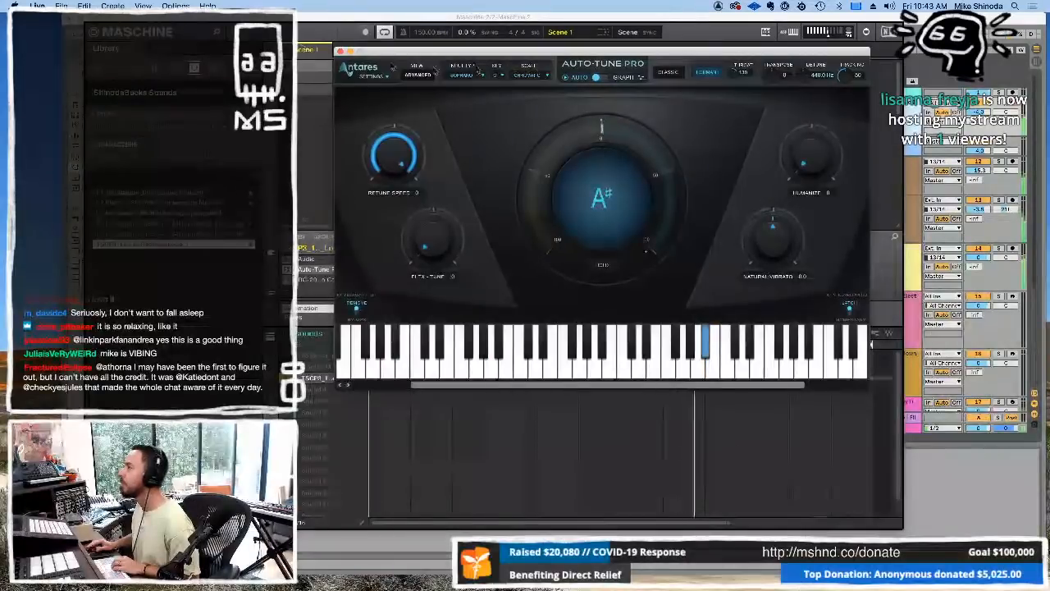
left_click(340, 51)
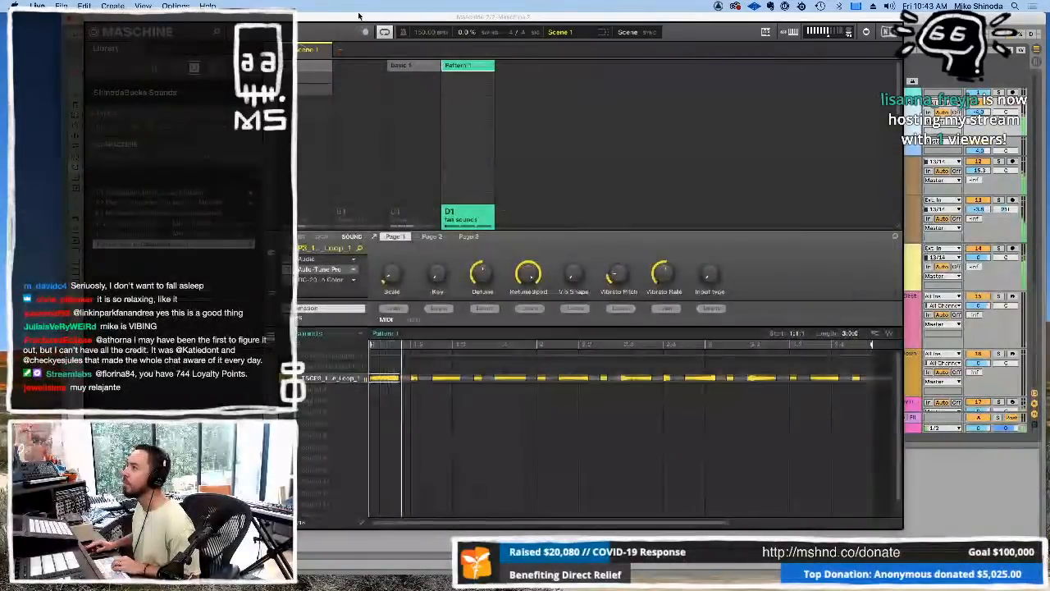
Step: Add an audio track below the Maschine 2 track and export the fan sounds pattern onto it as audio
left_click_drag(358, 17, 277, 247)
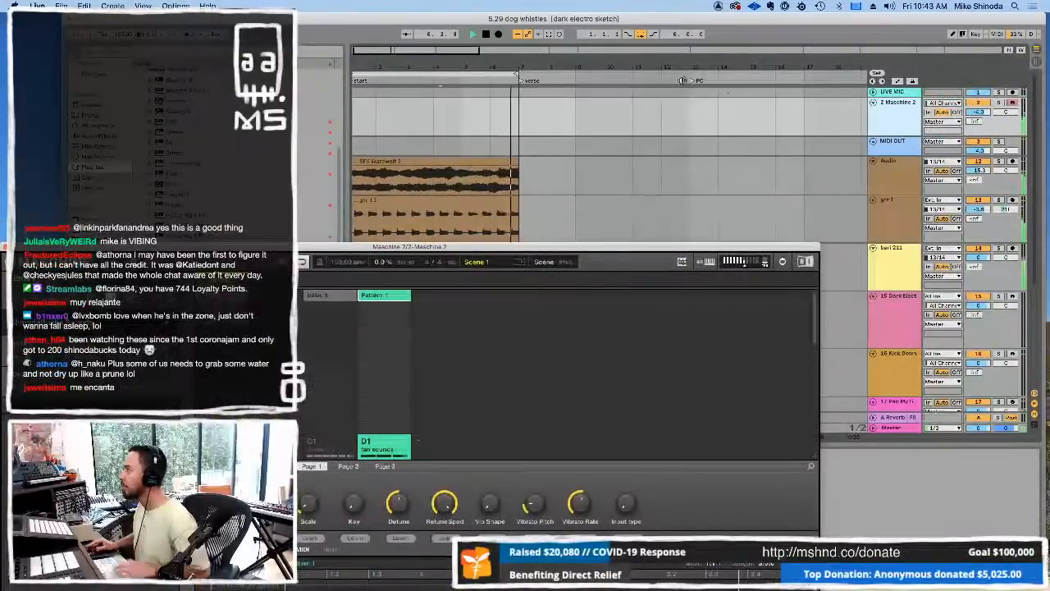
left_click(893, 103)
key("super+t")
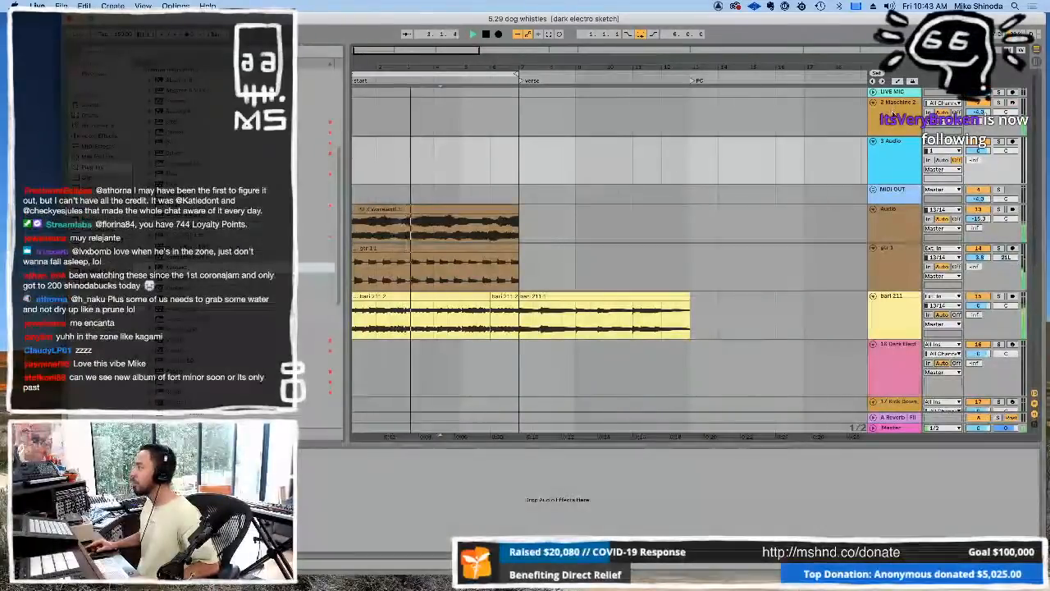
left_click(895, 114)
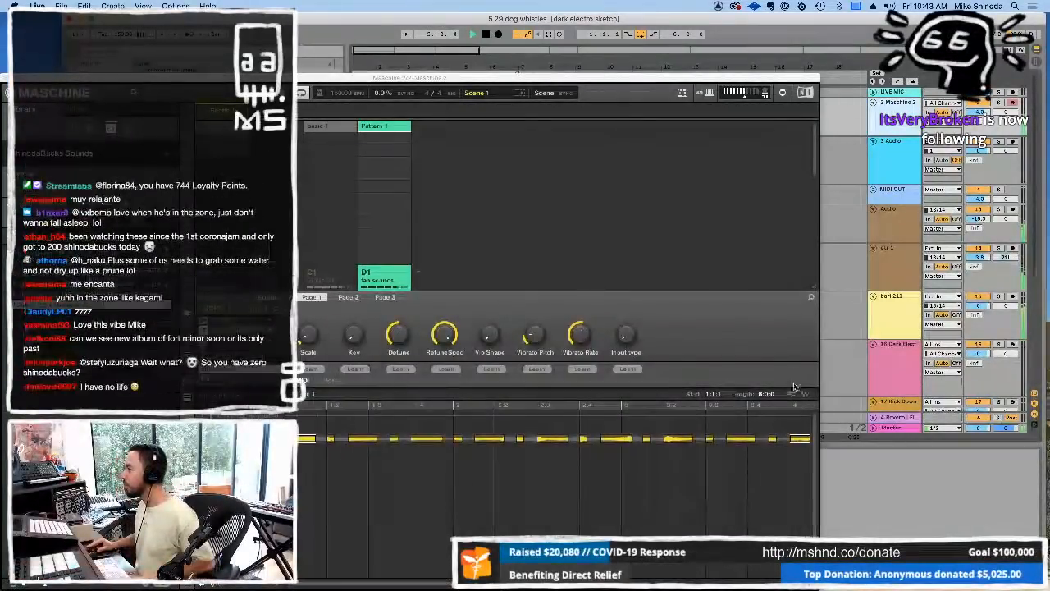
left_click_drag(805, 395, 829, 170)
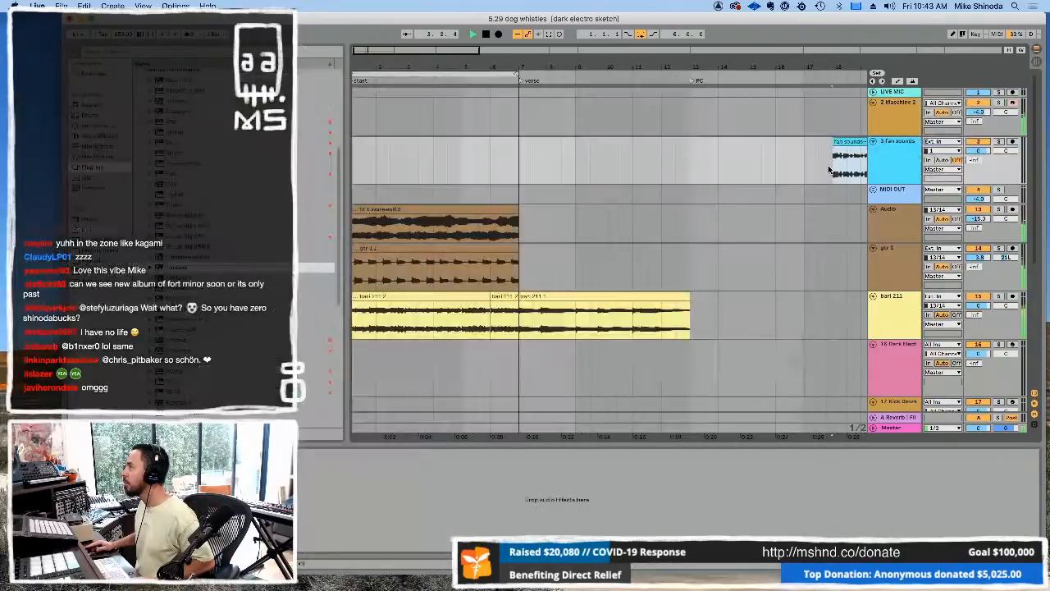
Step: Mute the bagpipe loop sound in Maschine, bring group C1 back in, and move the Maschine window off the arrangement
left_click(908, 110)
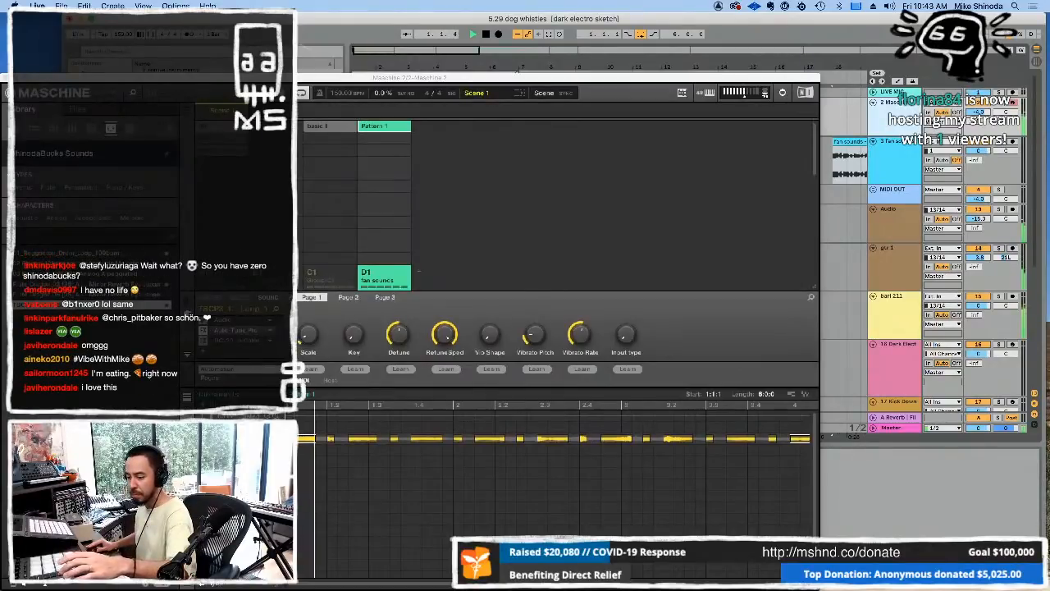
left_click(283, 416)
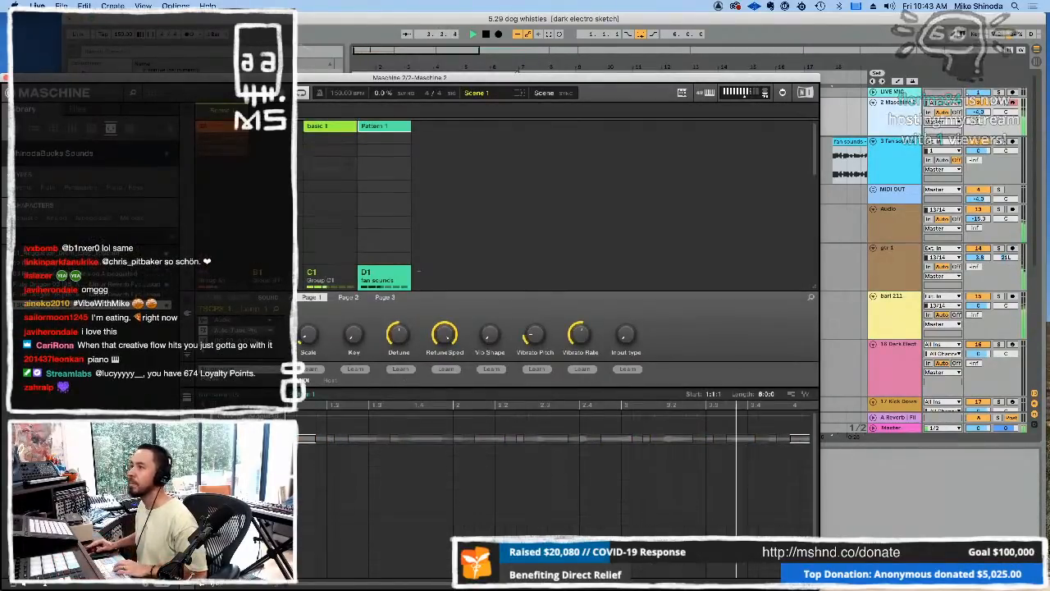
left_click_drag(301, 78, 392, 264)
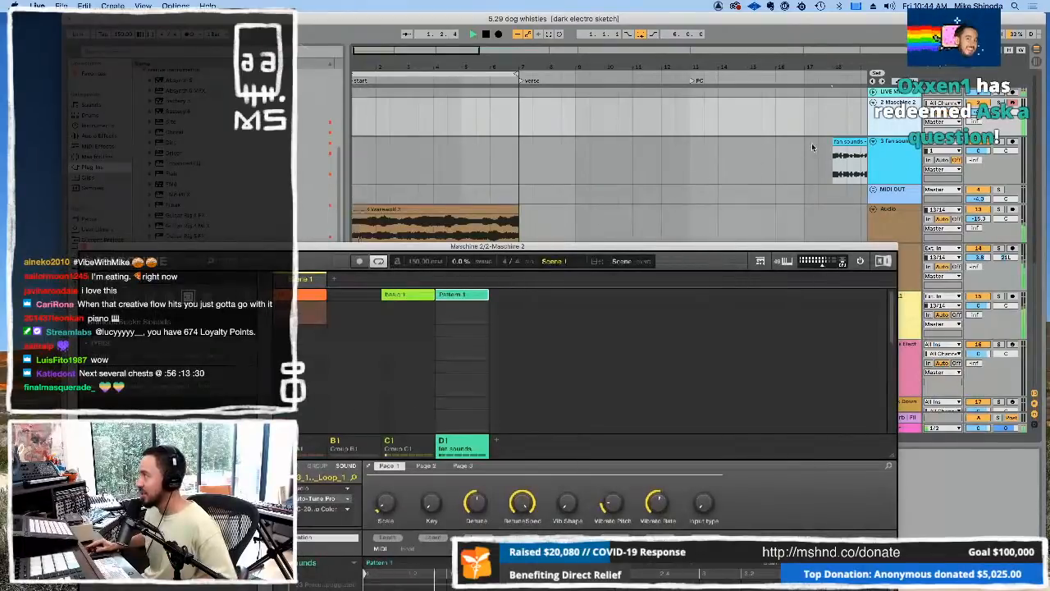
Step: Move the exported fan sounds clip from the far end of its track to bar 1
left_click(840, 144)
key("super+x")
left_click_drag(433, 160, 332, 156)
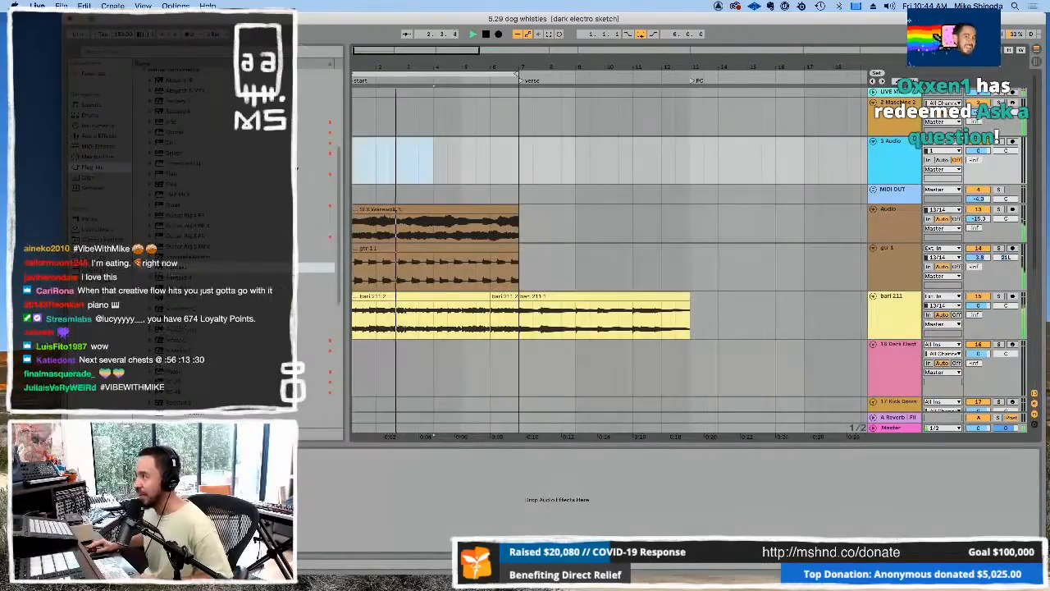
key("super+v")
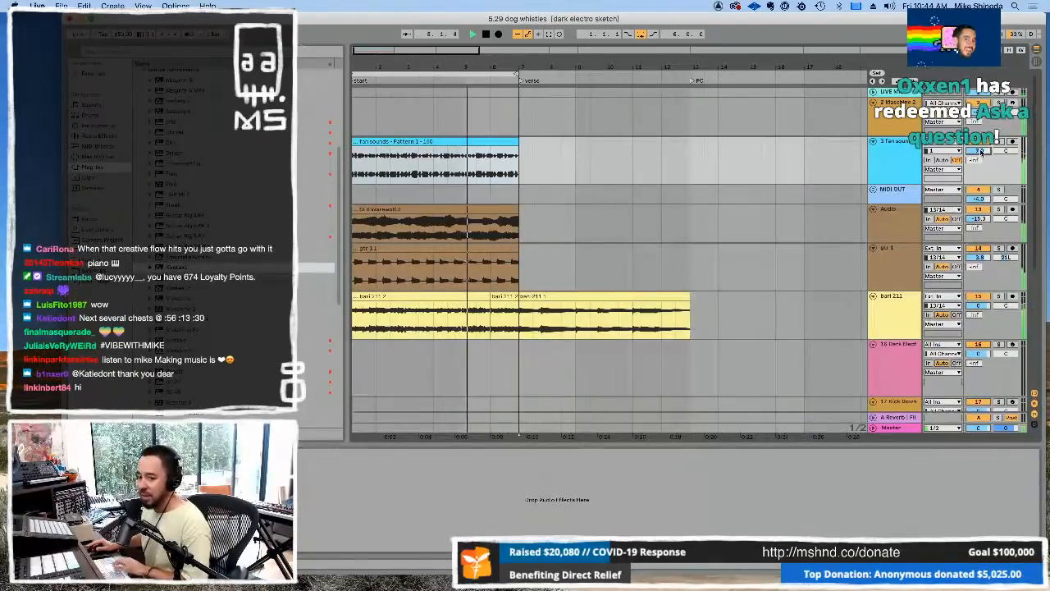
Step: Open the fan sounds clip's details and turn on Warp, checking its waveform against the beat grid
double_click(493, 144)
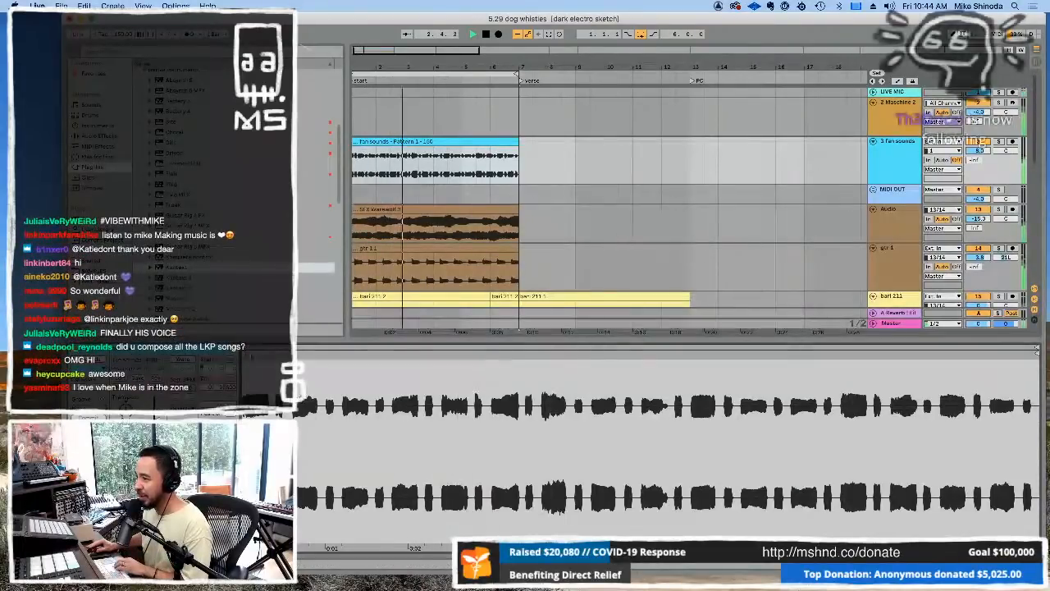
left_click(193, 361)
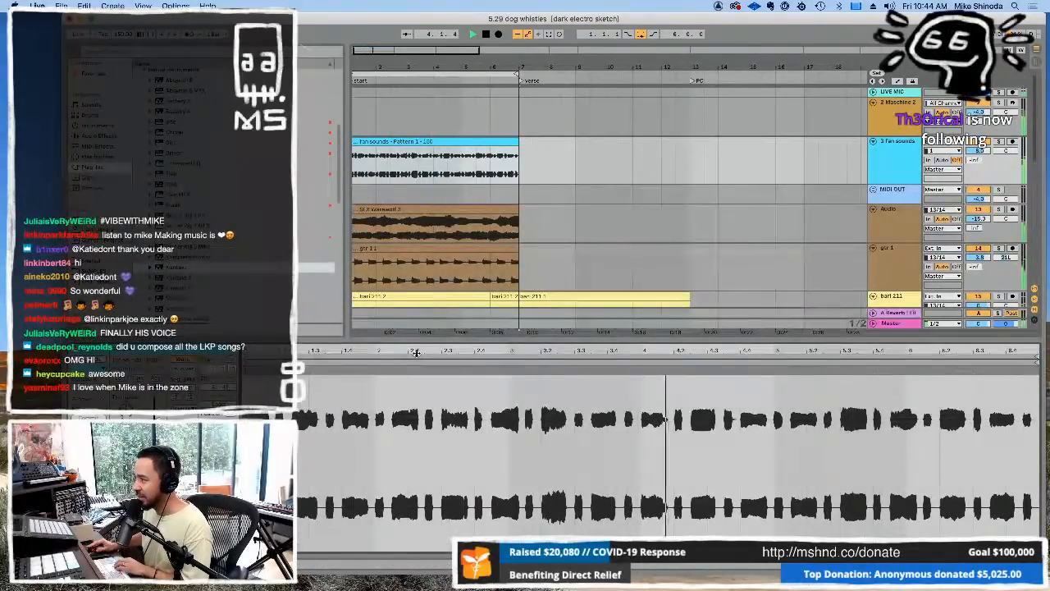
mouse_move(420, 352)
left_mouse_down()
mouse_move(420, 392)
mouse_move(417, 350)
left_mouse_up()
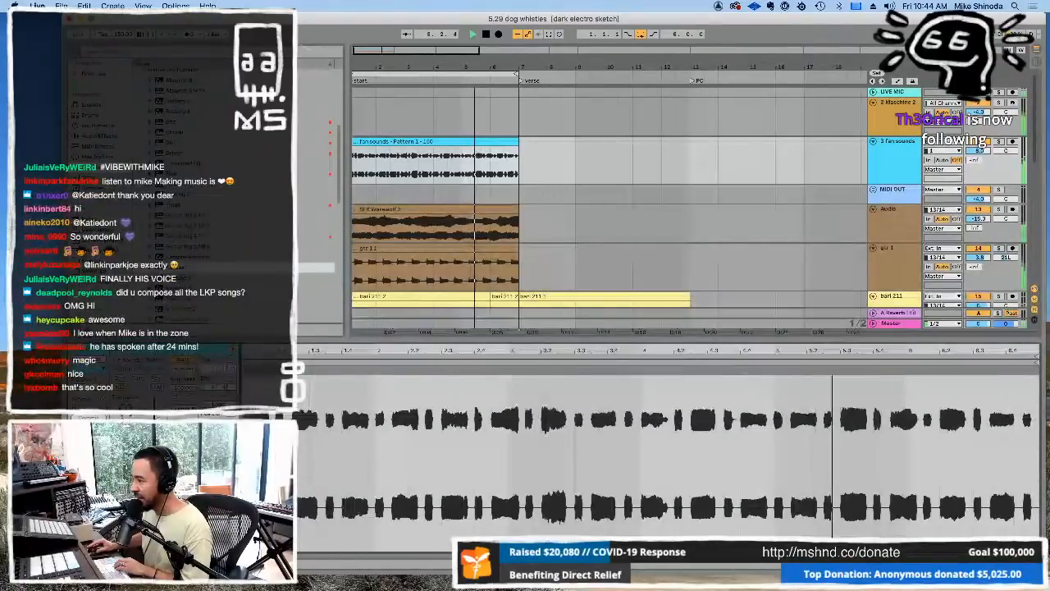
left_click_drag(252, 351, 328, 453)
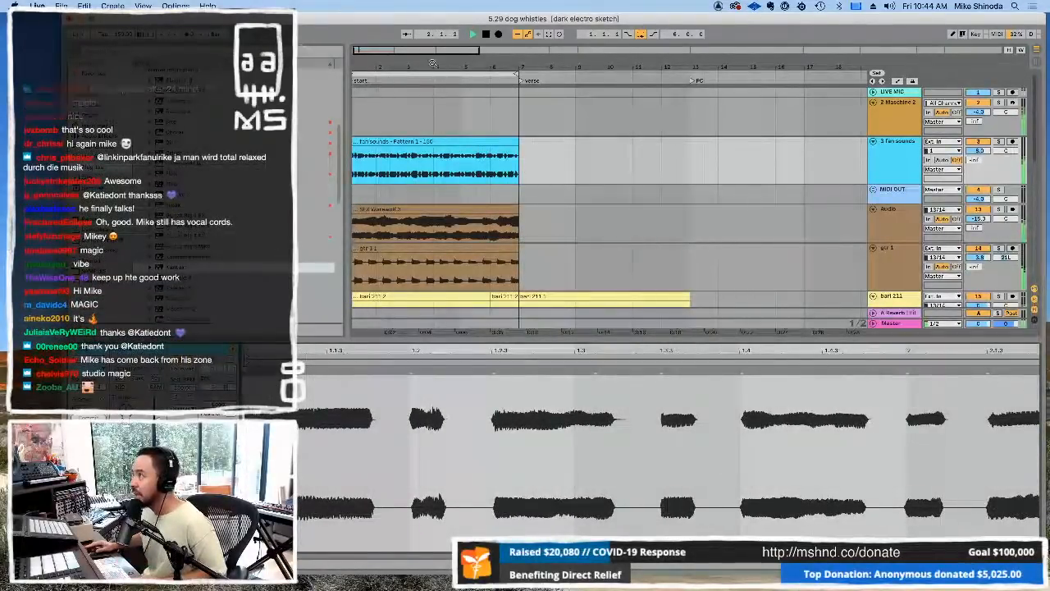
Step: Select the fan sounds audio from shortly before bar 3 to the verse marker and delete it
left_click_drag(433, 62, 451, 109)
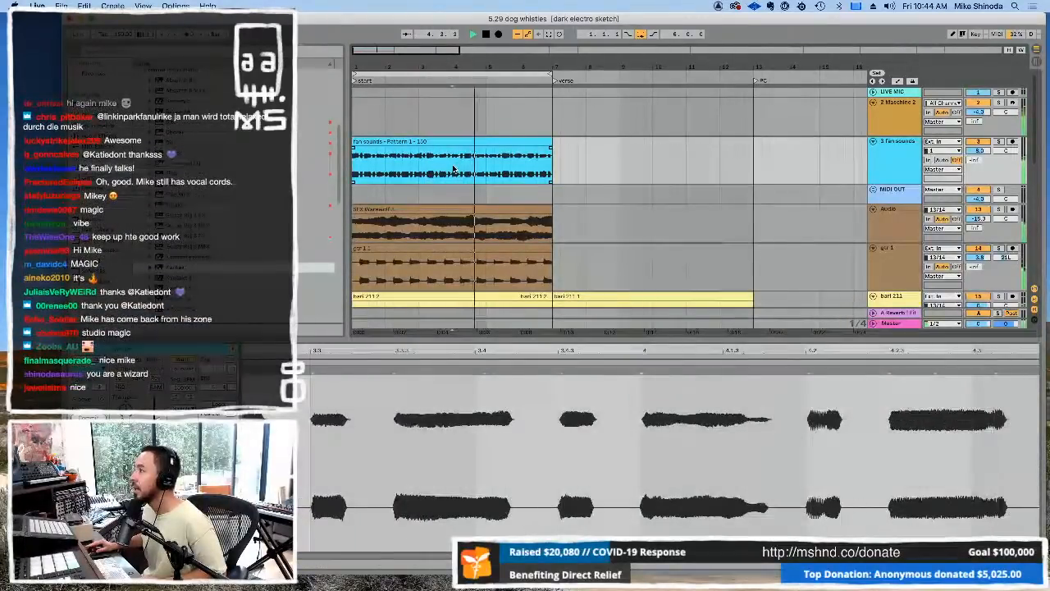
left_click_drag(453, 169, 350, 168)
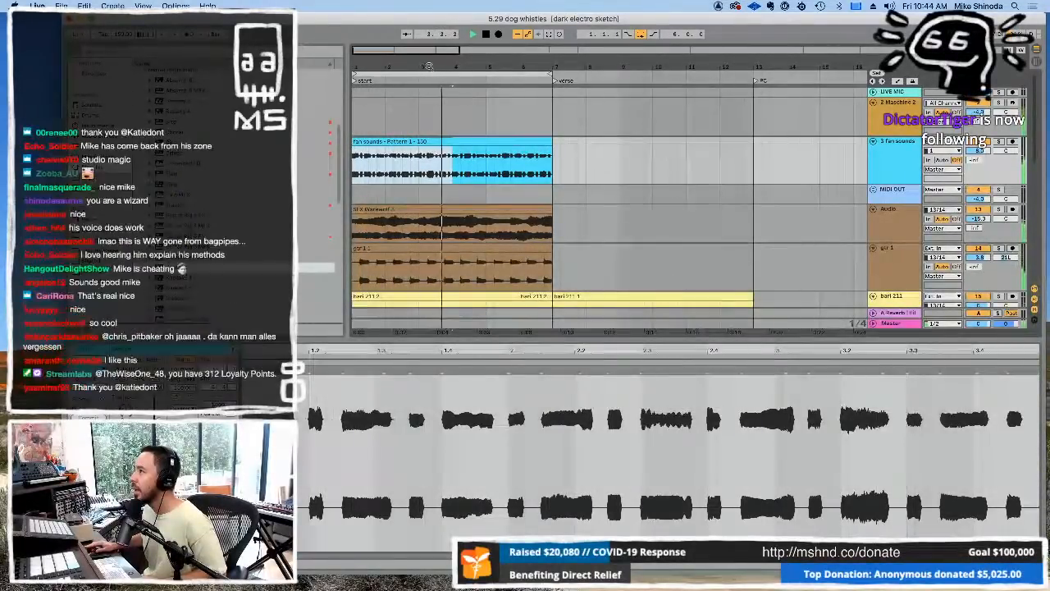
key("plus")
left_click_drag(396, 165, 741, 148)
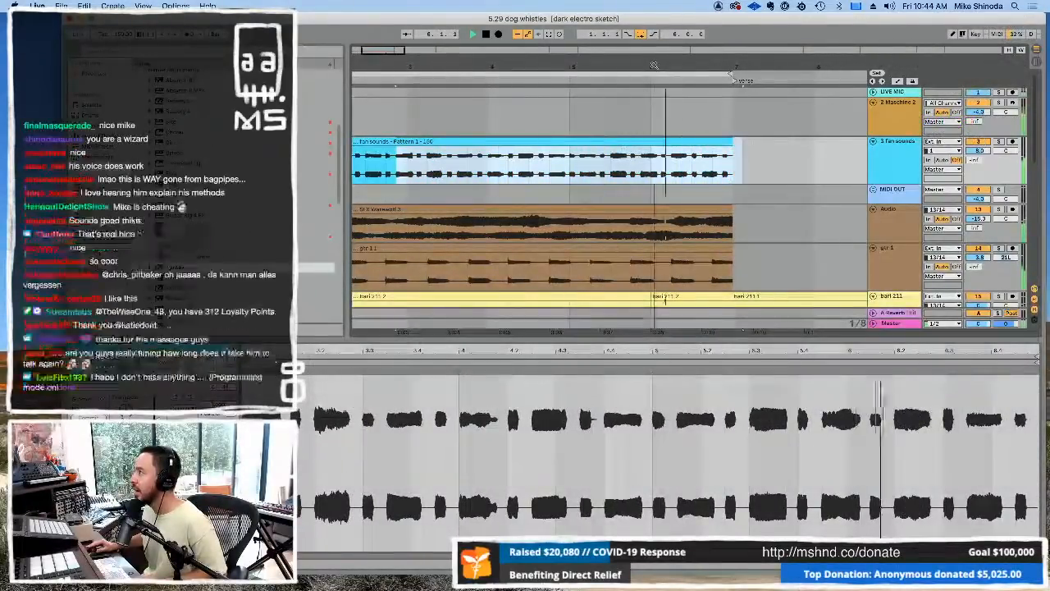
key("minus")
key("minus")
key("minus")
key("minus")
left_click_drag(362, 60, 364, 89)
key("Delete")
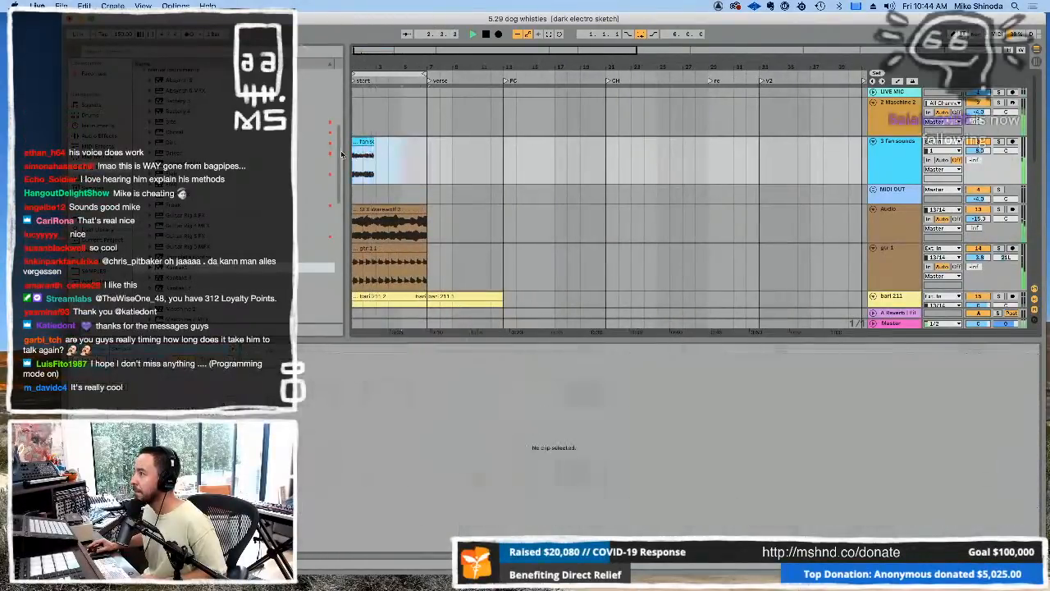
Step: Make the fan sounds clip three bars long and duplicate it to fill the section up to the verse
left_click(362, 152)
left_click(384, 156)
key("super+e")
double_click(365, 156)
key("super+d")
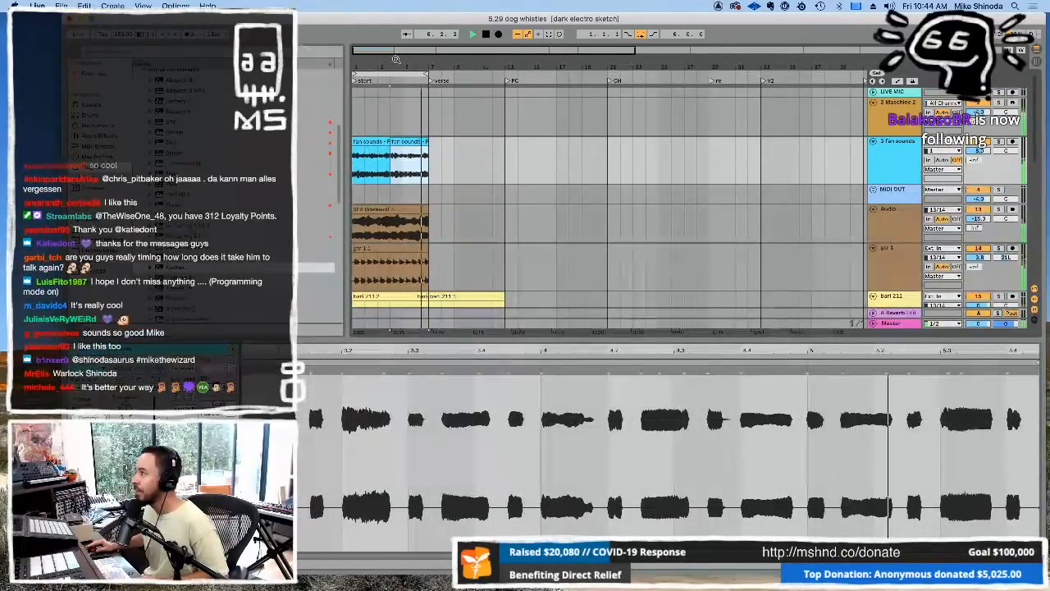
Step: Shift the fan sounds clips against the grid, extend the first clip's start back to bar 1, and adjust where the second begins
left_click_drag(395, 58, 383, 81)
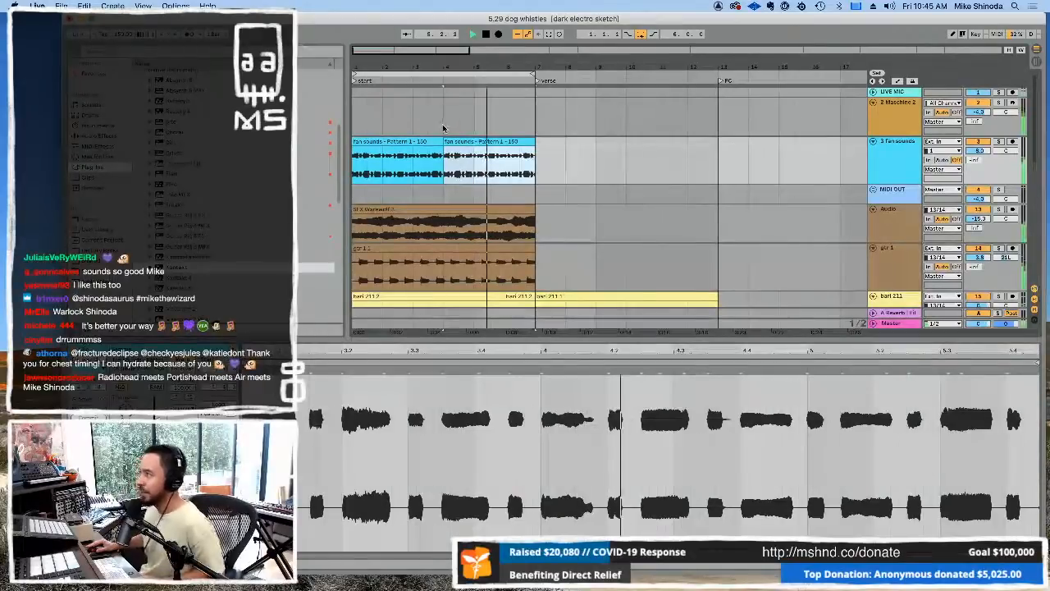
left_click_drag(439, 137, 456, 153)
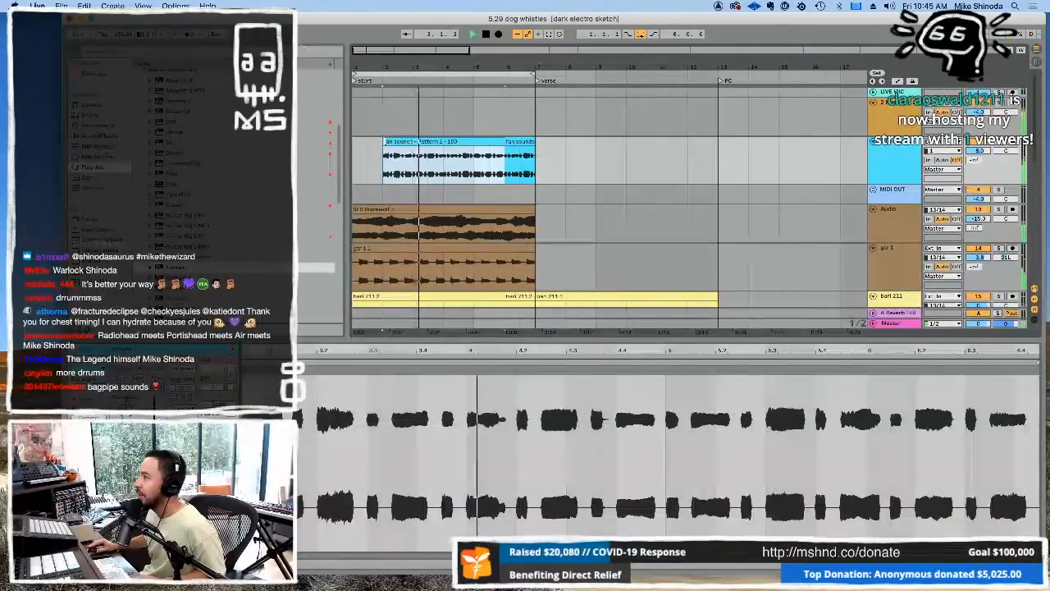
left_click_drag(384, 142, 353, 142)
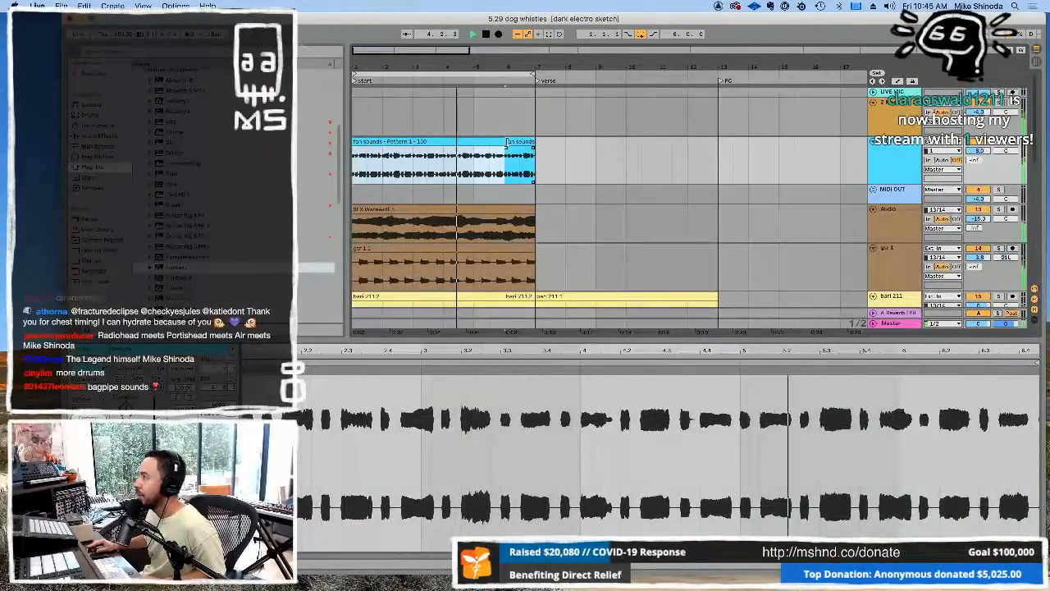
left_click_drag(506, 155, 475, 142)
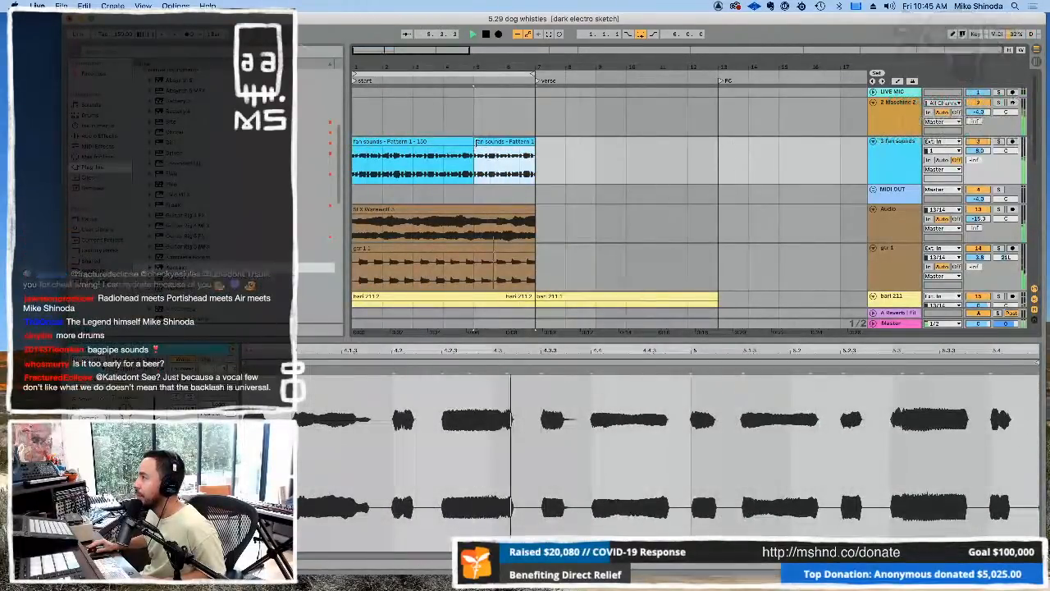
left_click_drag(480, 141, 444, 143)
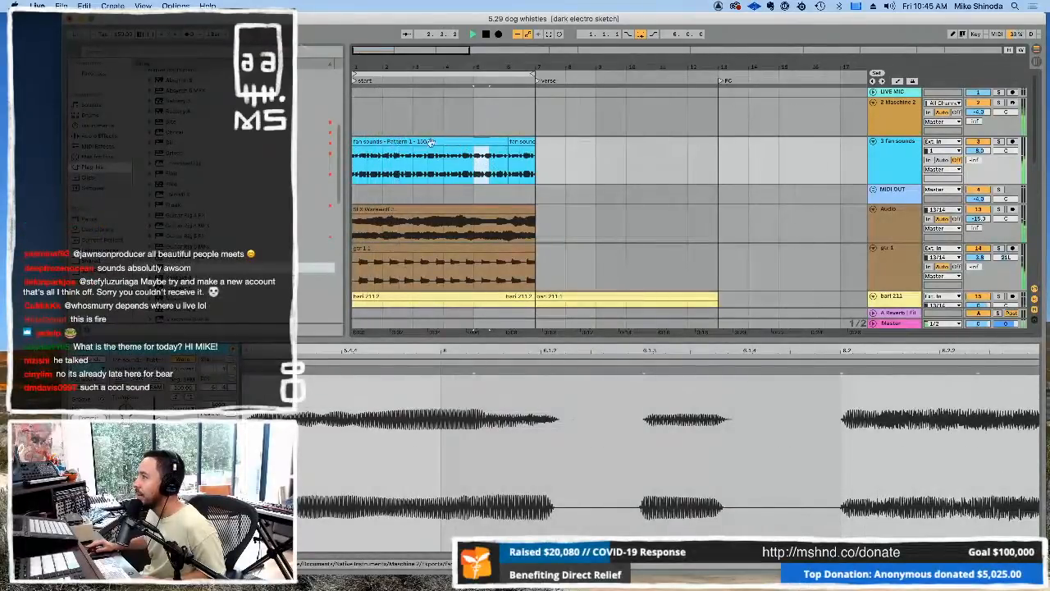
Step: Delete the fan sounds clip's first bar, shift the remainder to bar 2.5, and extend its start back to bar 1
left_click_drag(385, 163, 353, 162)
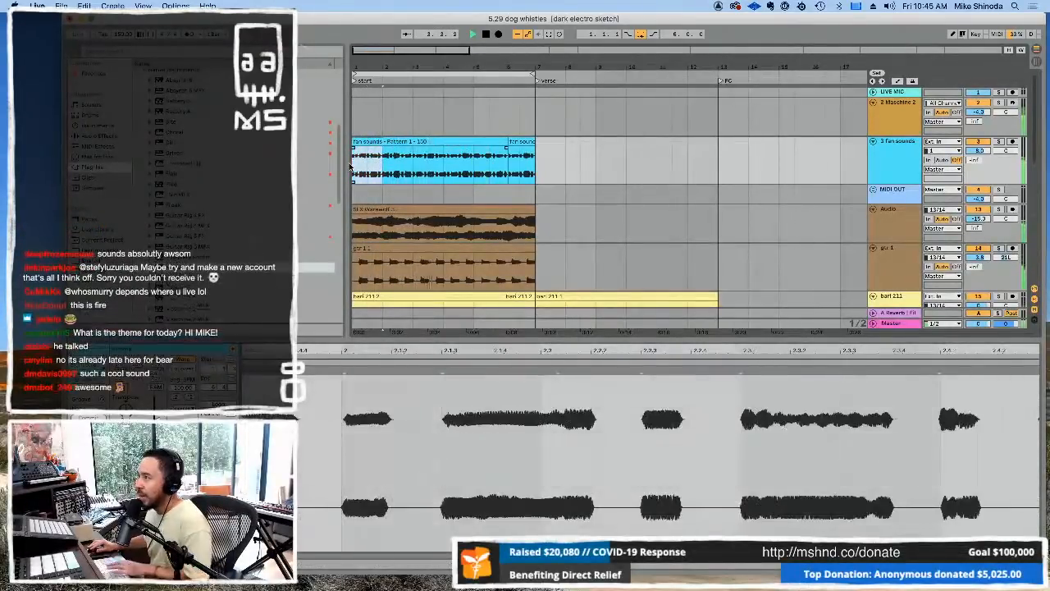
key("Delete")
left_click(391, 141)
key("super+x")
left_click(399, 157)
key("super+v")
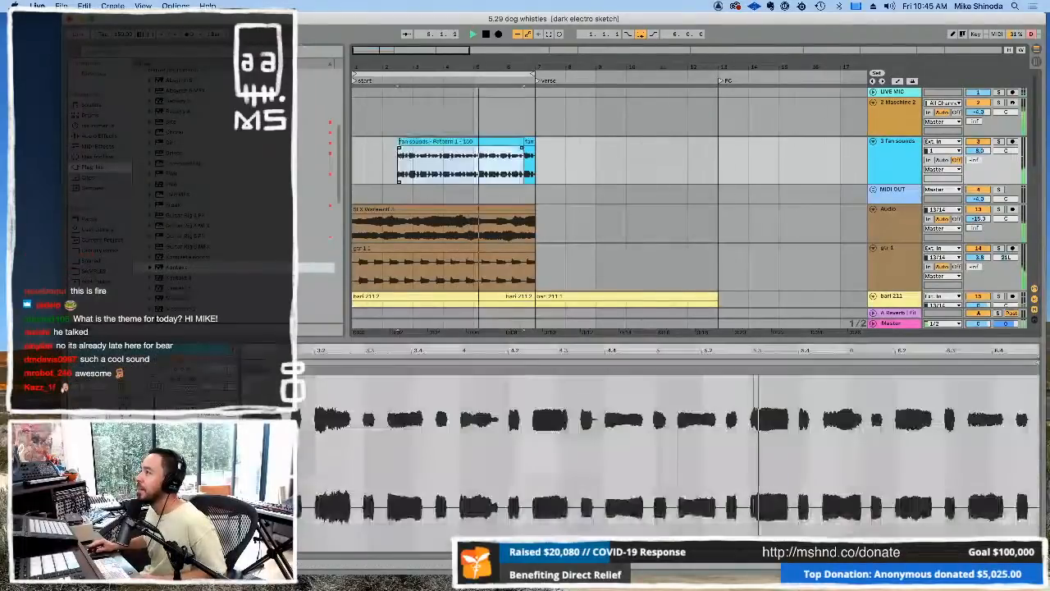
left_click_drag(401, 141, 331, 142)
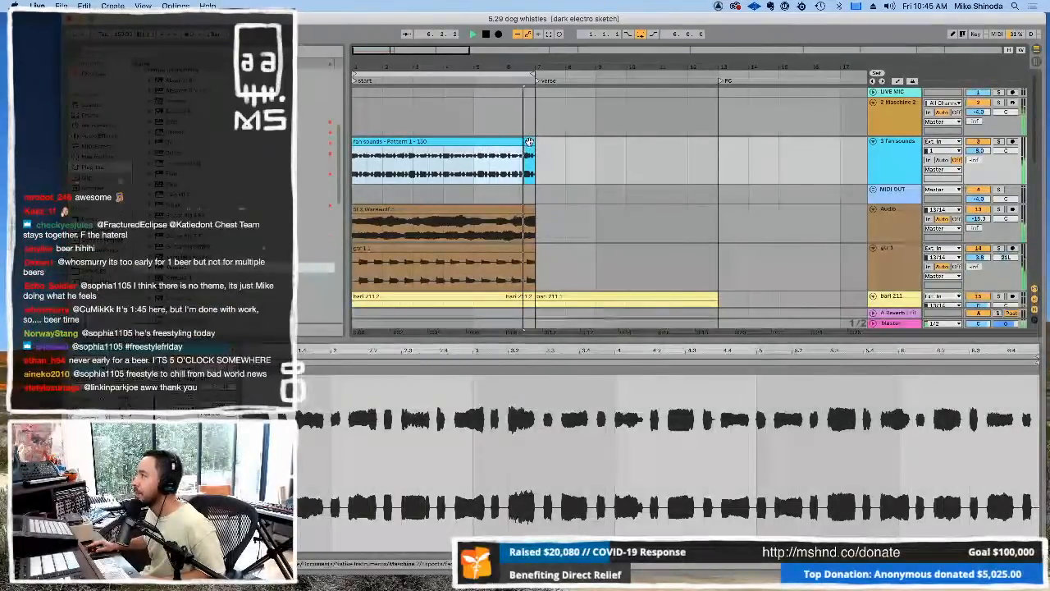
Step: Remove the leftover piece before the verse, duplicate the fan sounds clip into the verse, and extend the copy's start back to the first clip
left_click(390, 150)
key("Delete")
left_click(391, 143)
key("Delete")
key("super+z")
key("super+d")
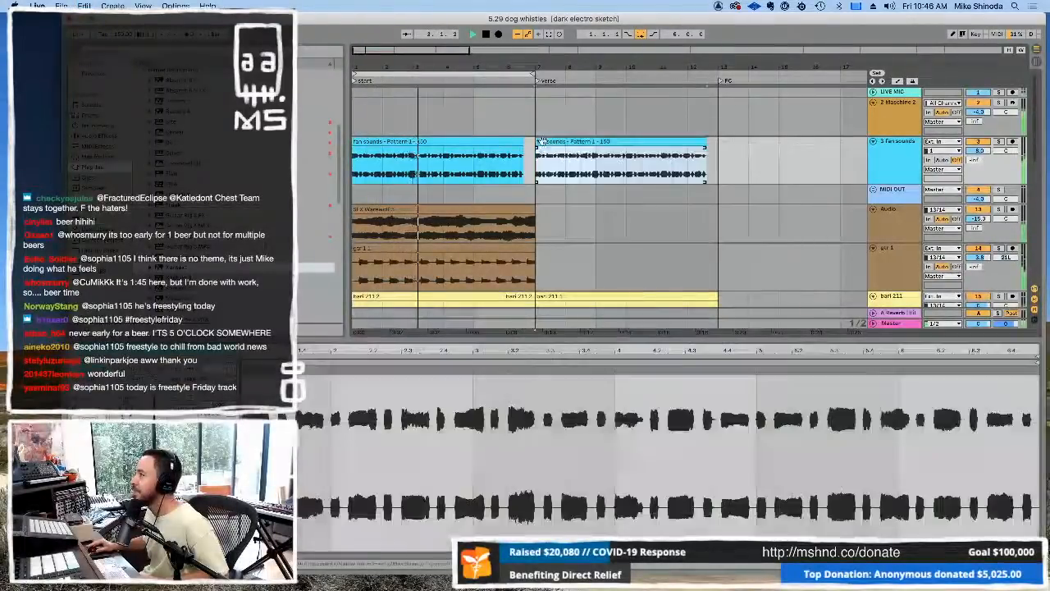
left_click_drag(511, 144, 498, 143)
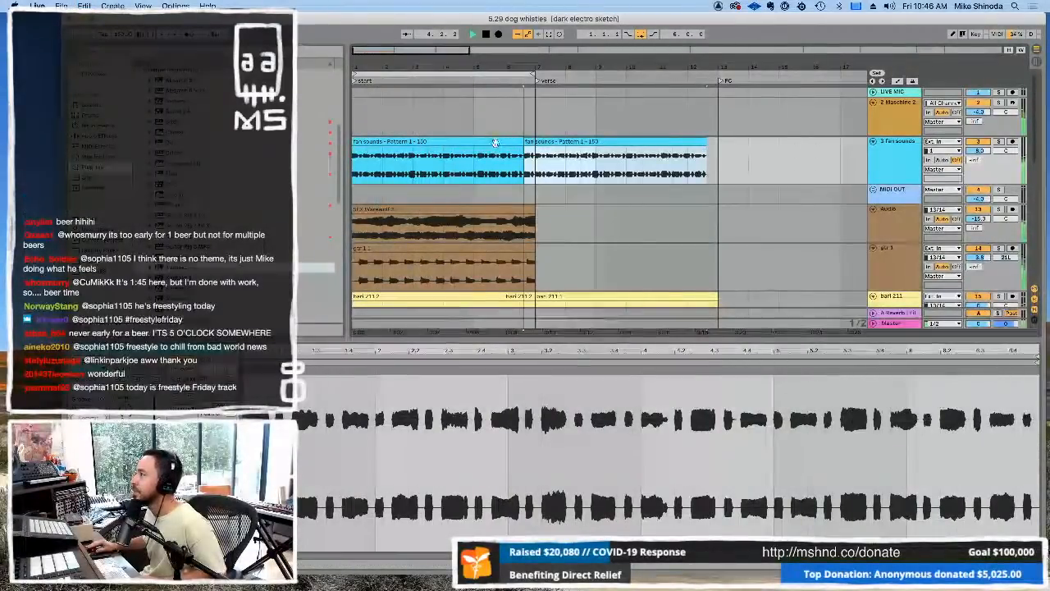
left_click(537, 160)
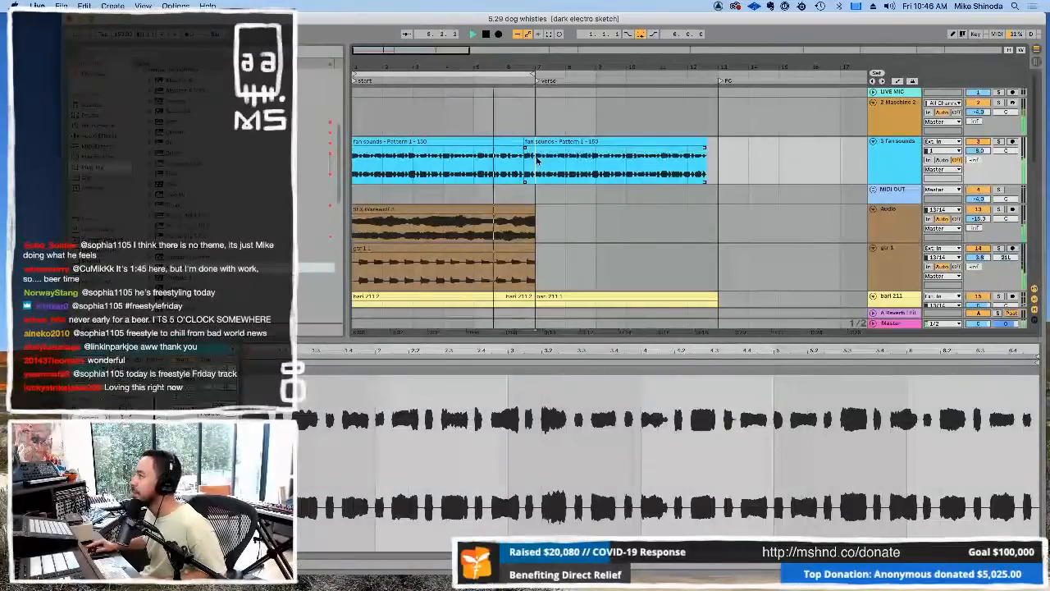
Step: Undo the fan sounds clip's duplication and extension into the verse
left_click_drag(538, 161, 611, 161)
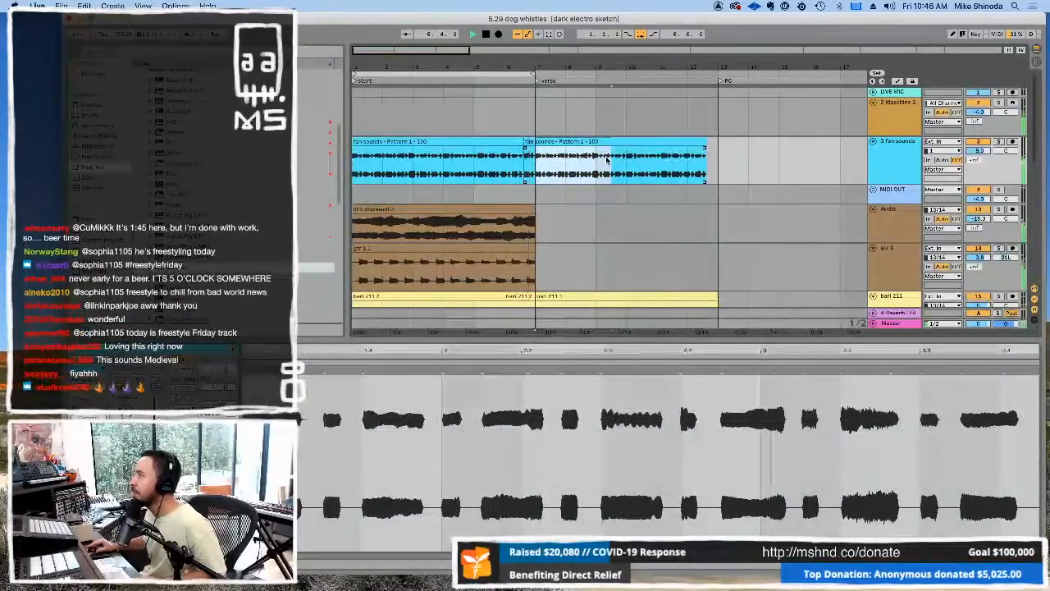
key("super+z")
key("super+z")
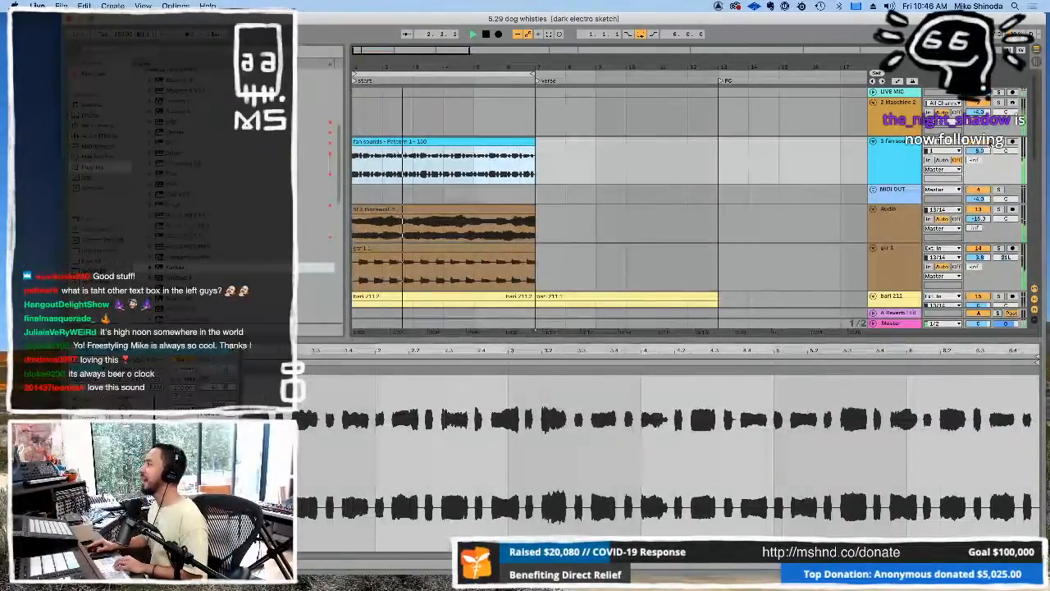
Step: Open the Maschine plug-in on track 2, reposition its window, and select the 03 Perc sound in the fan sounds group
left_click_drag(785, 68, 579, 51)
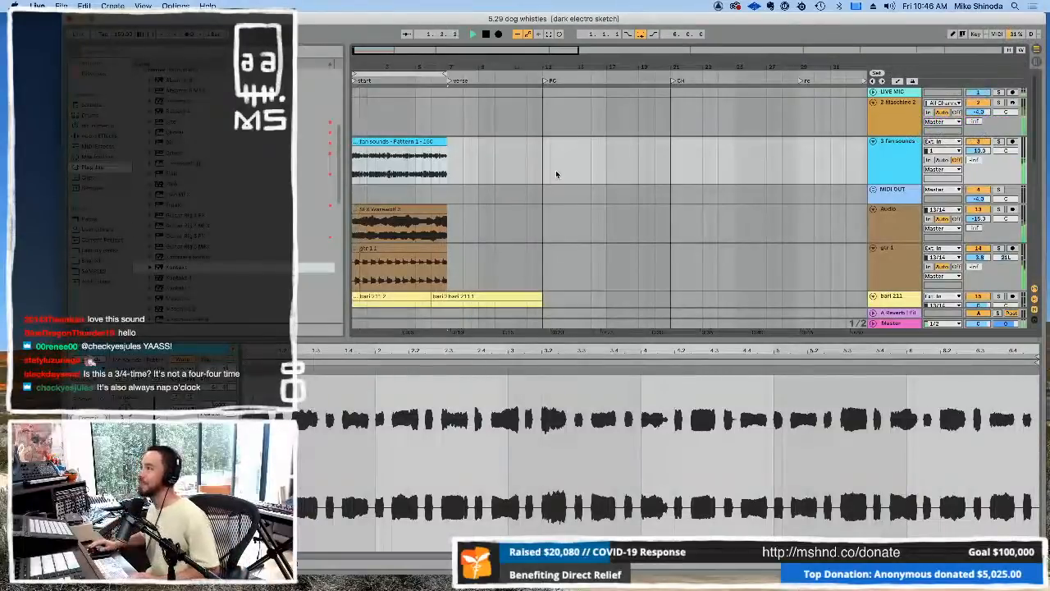
left_click(901, 103)
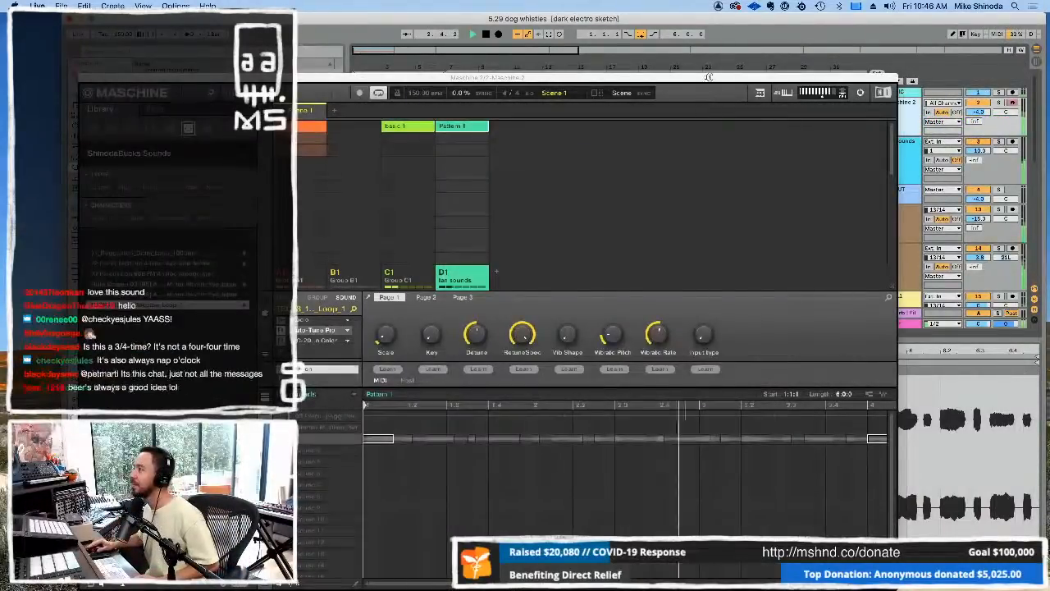
left_click_drag(709, 77, 753, 32)
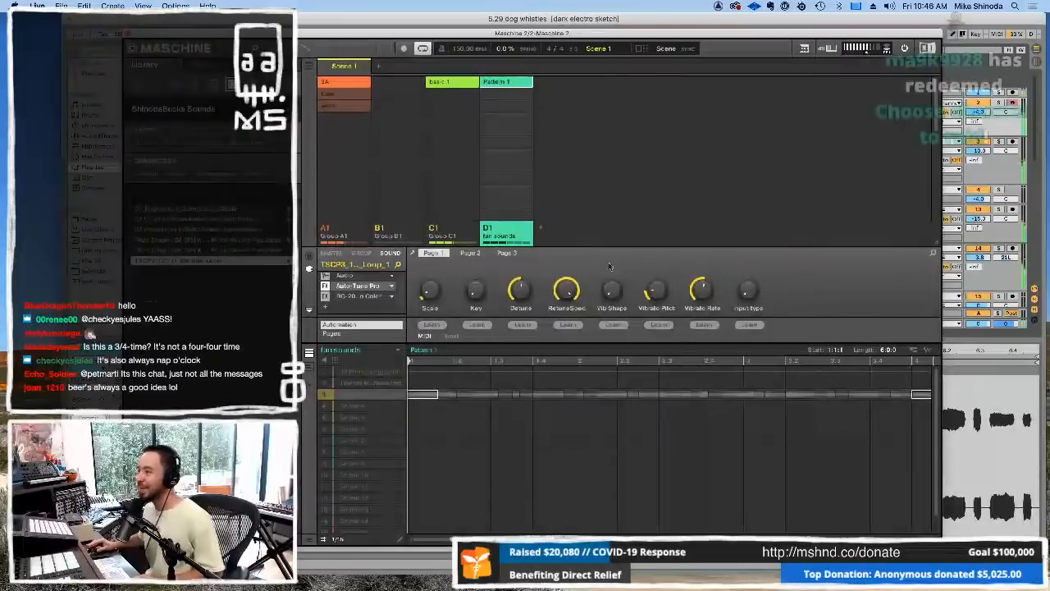
left_click(443, 232)
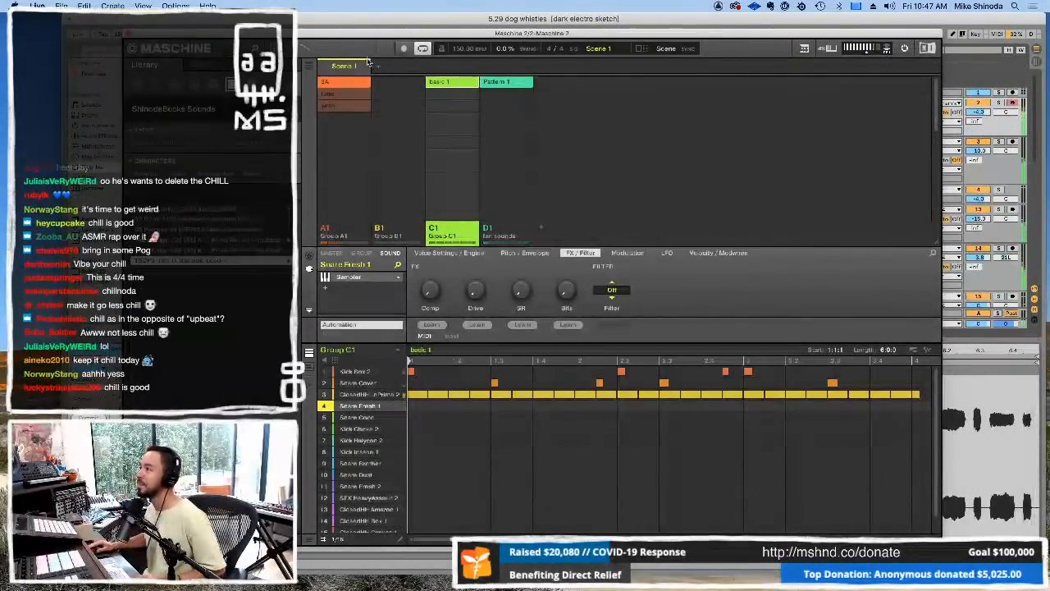
left_click(517, 85)
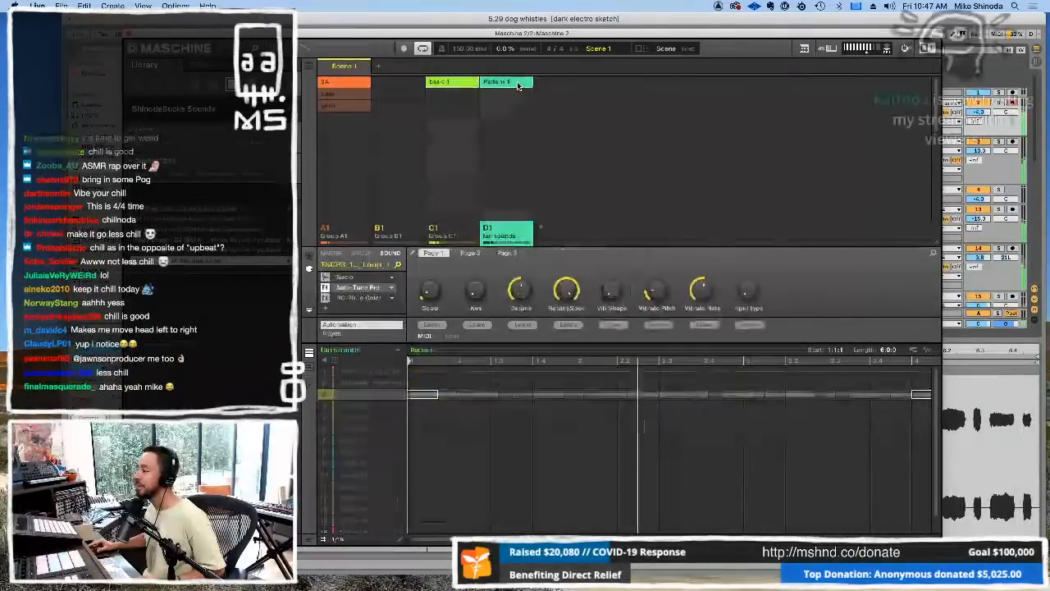
left_click(449, 377)
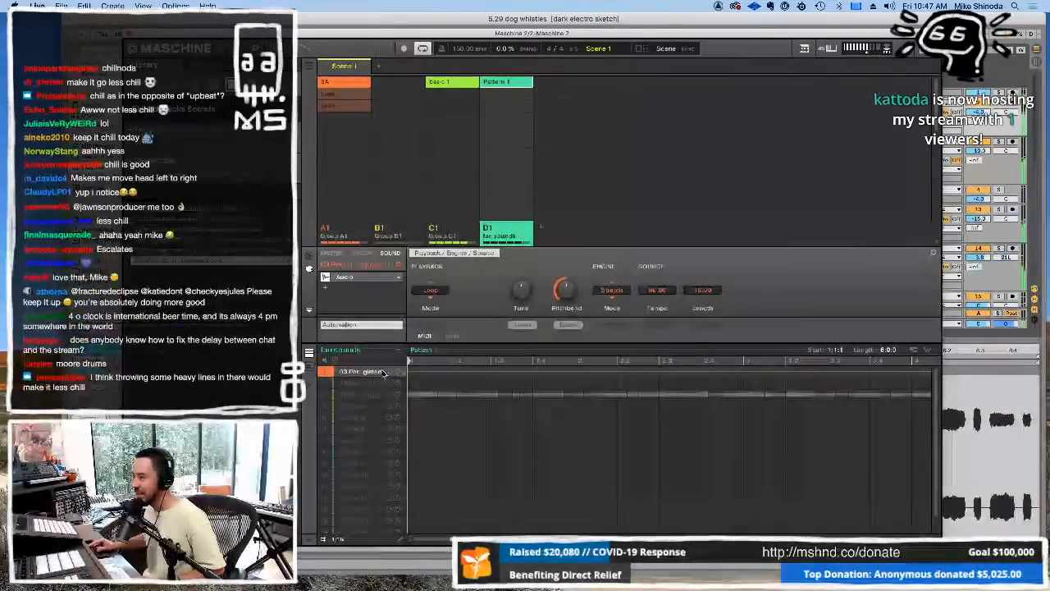
Step: Remove fan sounds Pattern 1 from Scene 1, duplicate the scene as Scene 2, and enable Pattern 1 in the copy
left_click(518, 86)
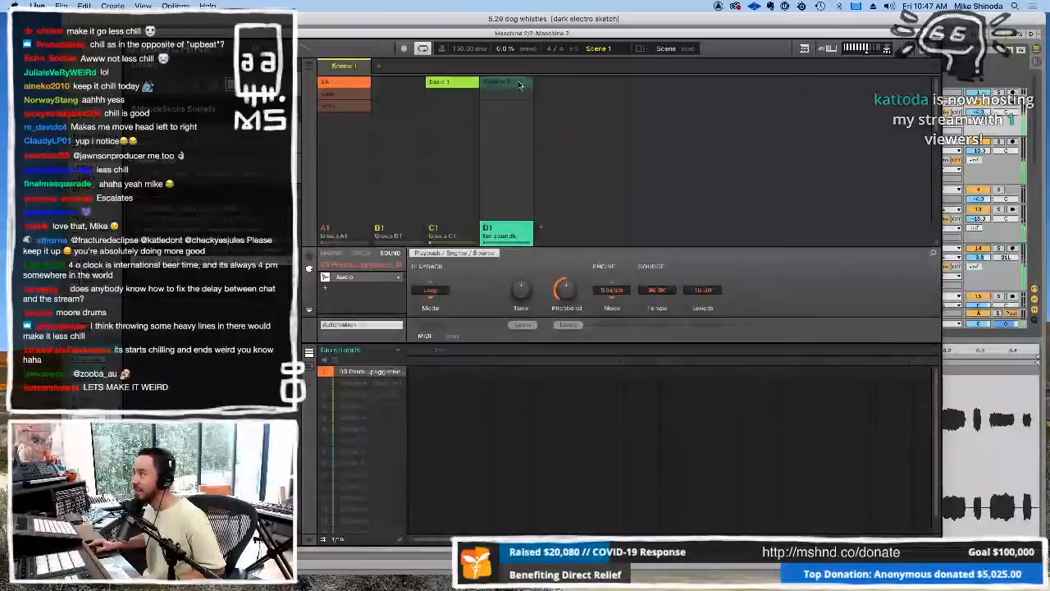
left_click(374, 66)
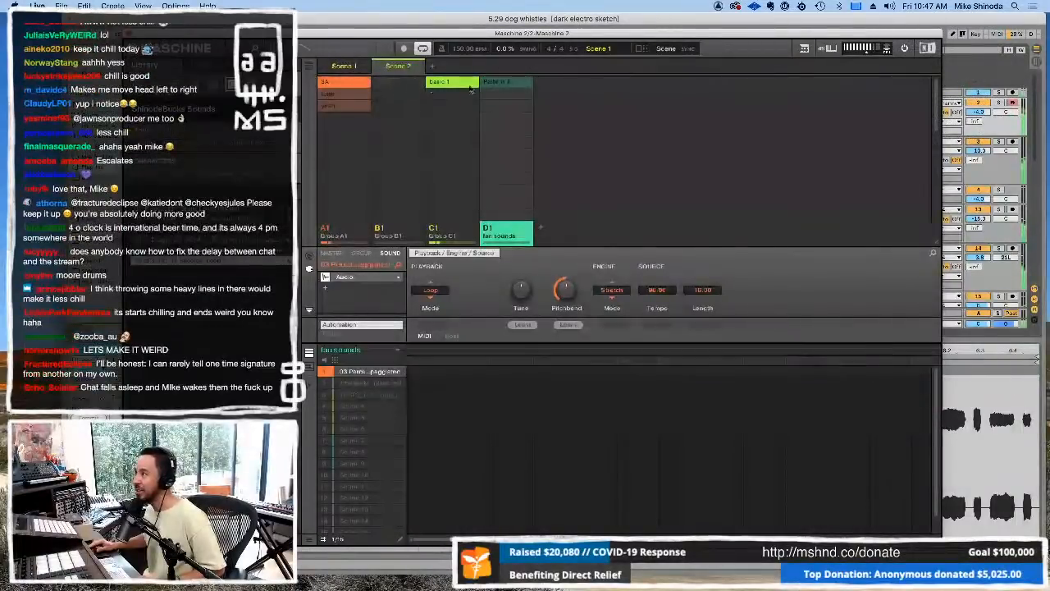
left_click(514, 85)
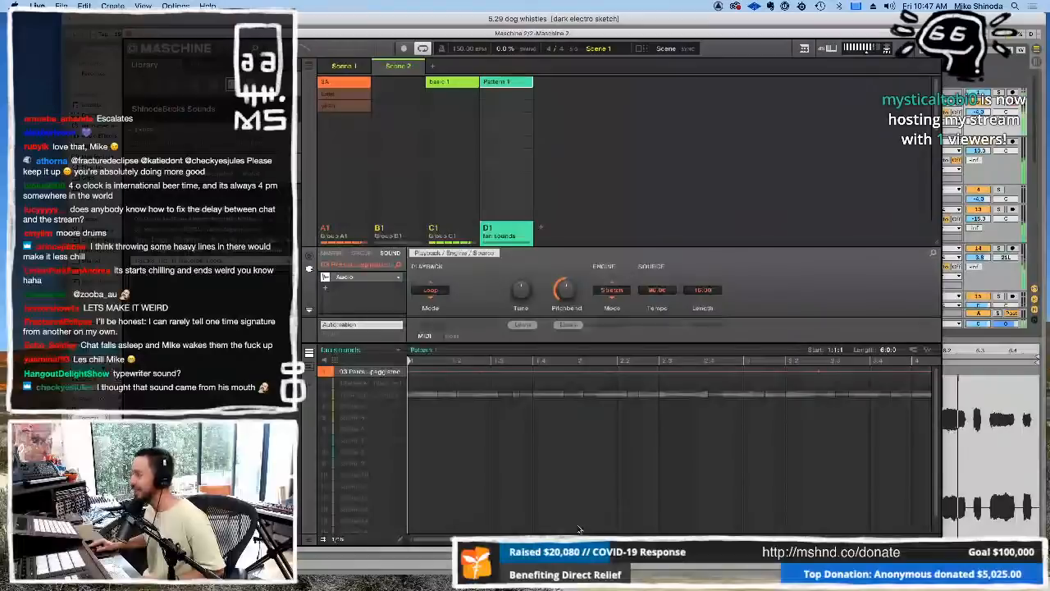
Step: Shorten fan sounds Pattern 1 to a length of 3:0:0
left_click_drag(585, 538, 832, 538)
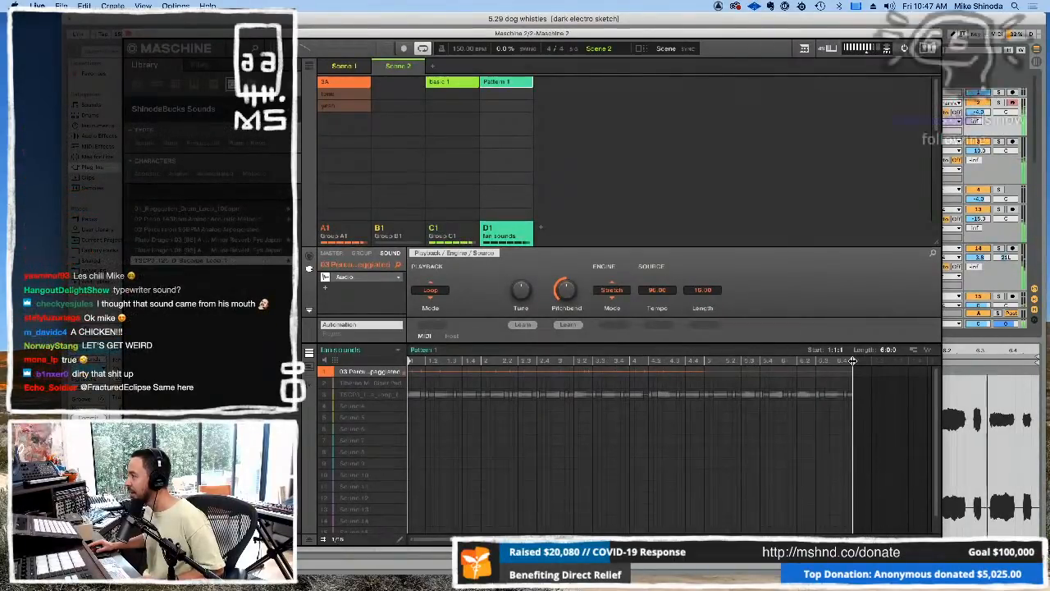
left_click_drag(849, 361, 630, 362)
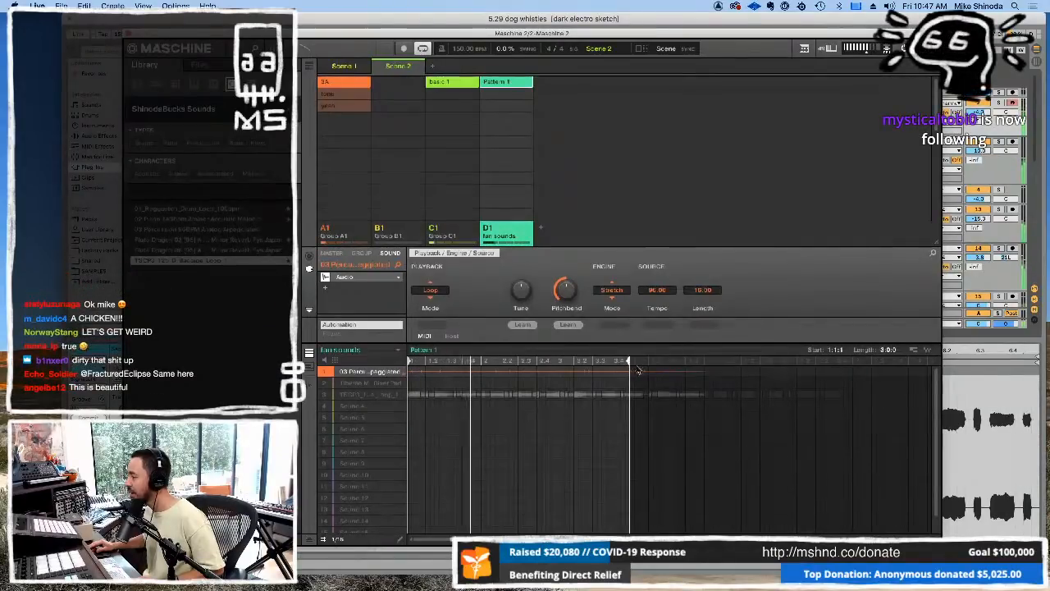
left_click_drag(819, 538, 623, 537)
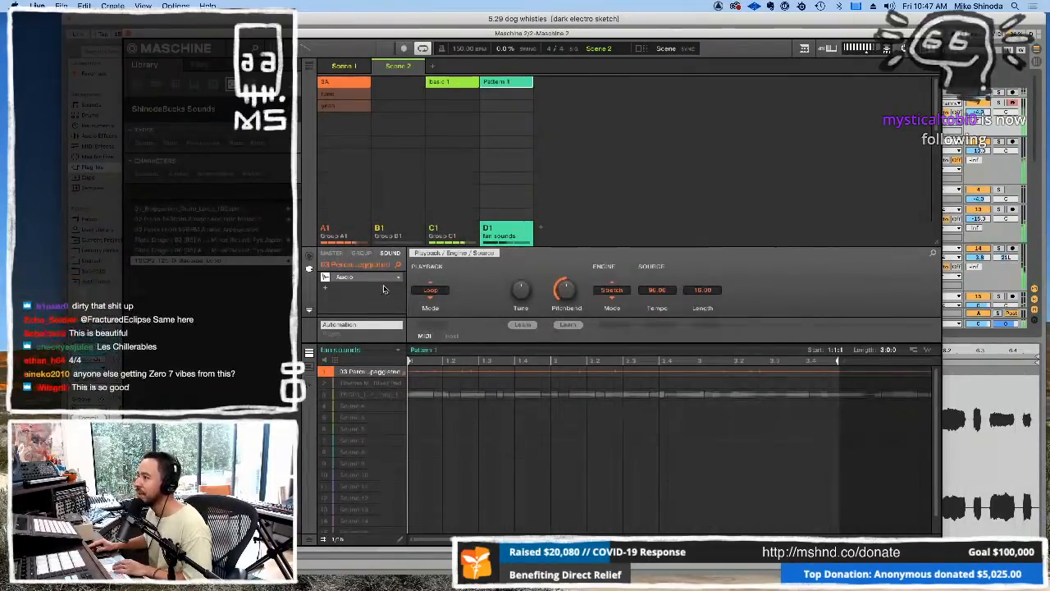
Step: Add the internal Filter effect to the 03 Perc sound and set its mode to HP
left_click(327, 288)
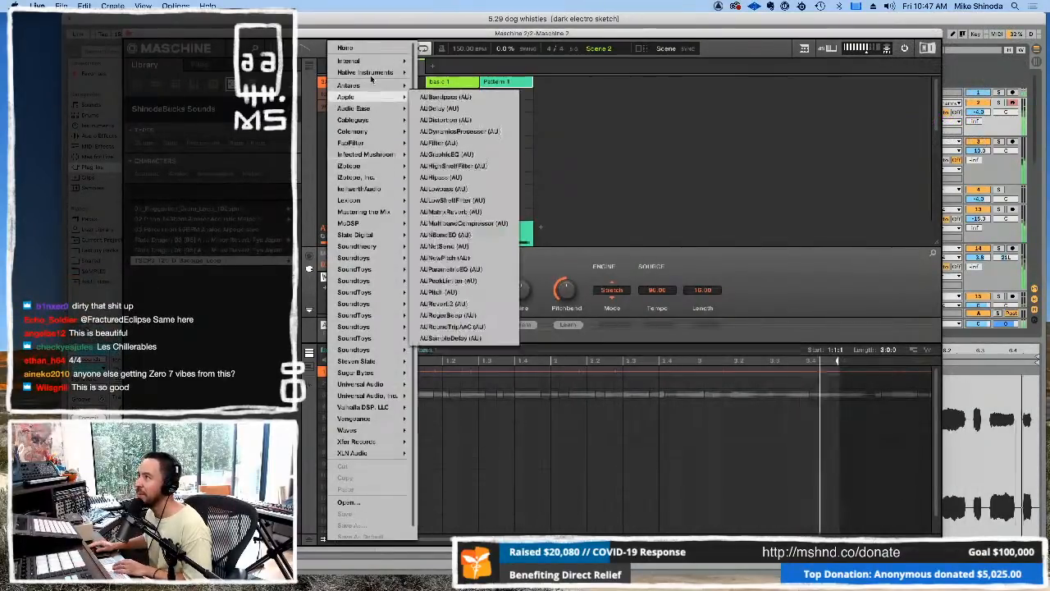
mouse_move(369, 66)
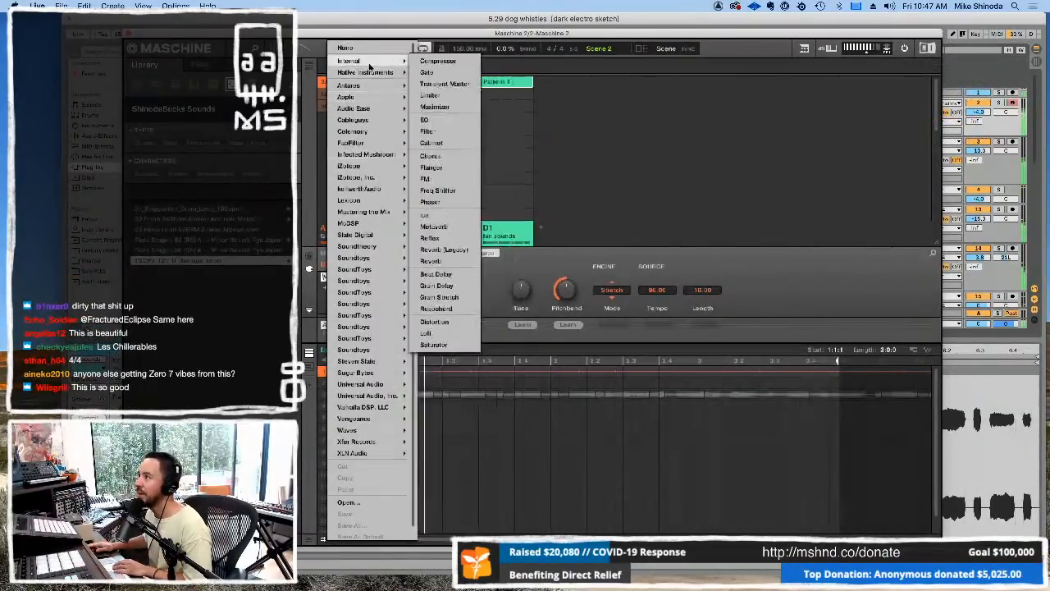
left_click(470, 133)
left_click(429, 290)
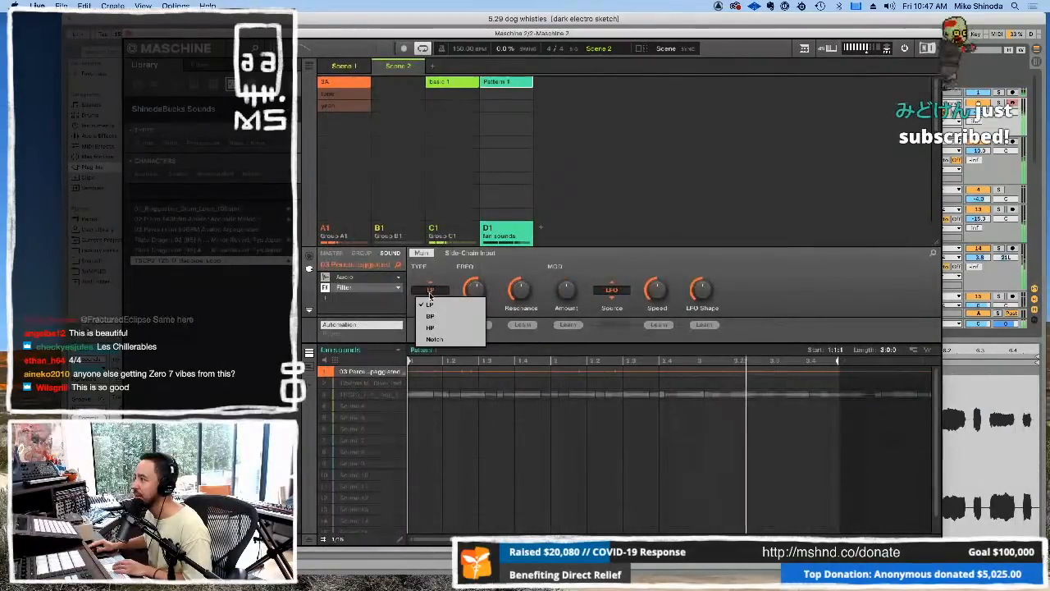
left_click(433, 329)
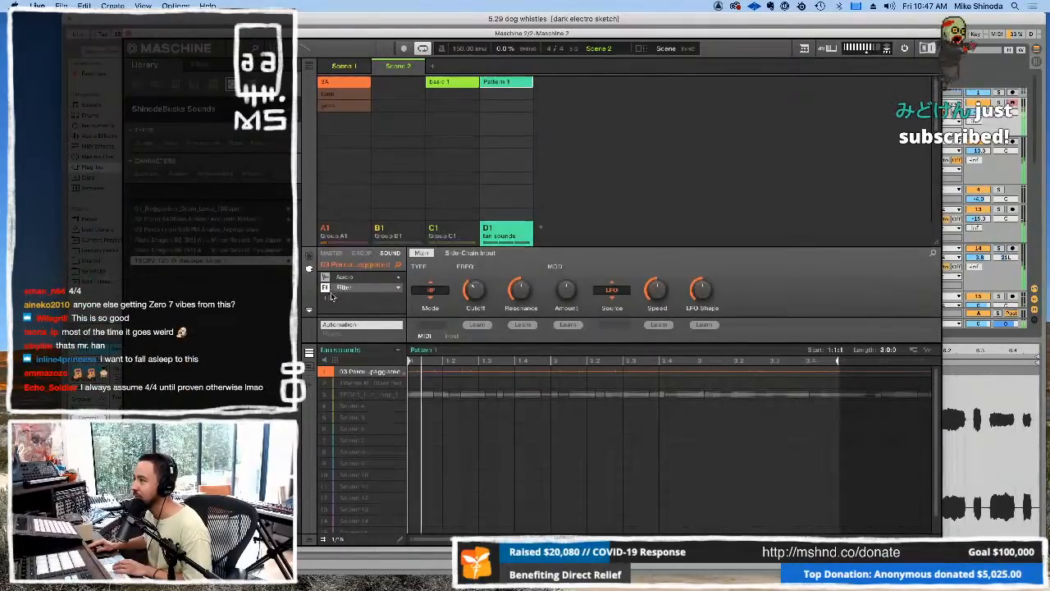
left_click(380, 279)
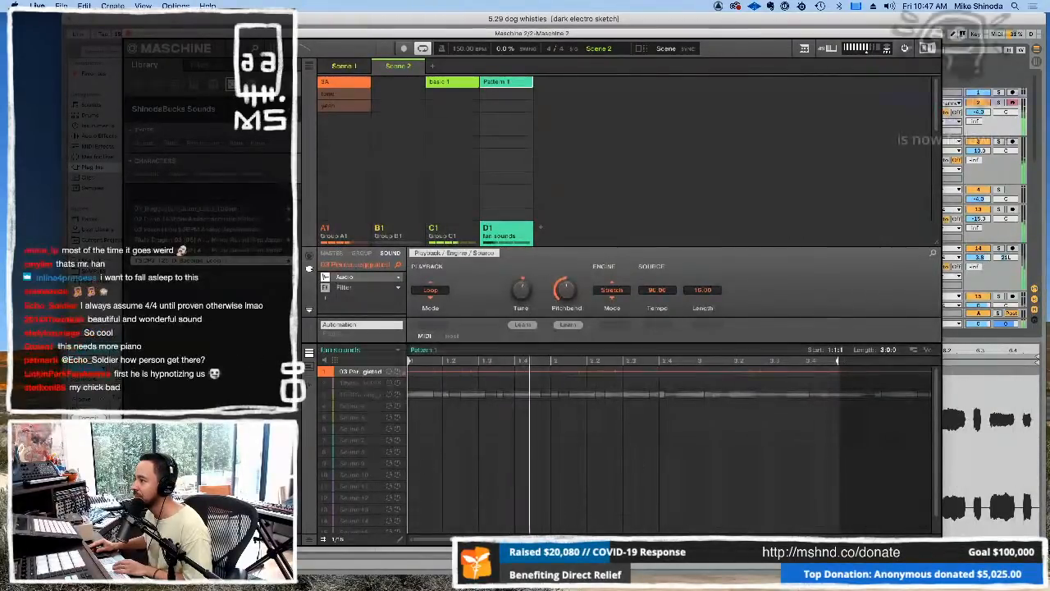
left_click(357, 288)
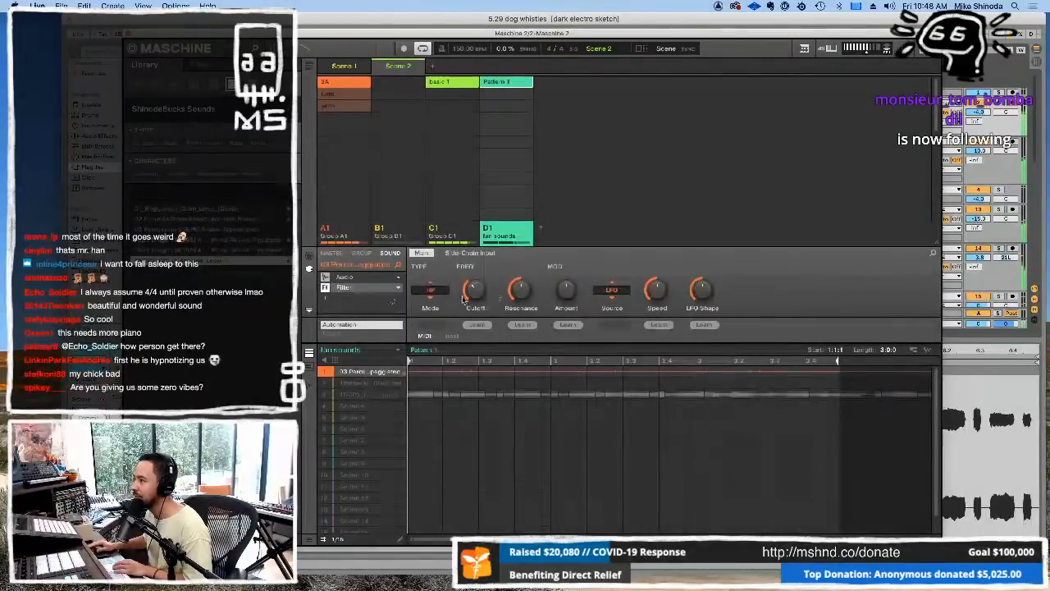
Step: In Group C1's basic 1 pattern, lower the run of four ClosedHH Box 1 notes around 4.3 by two semitones
left_click(453, 238)
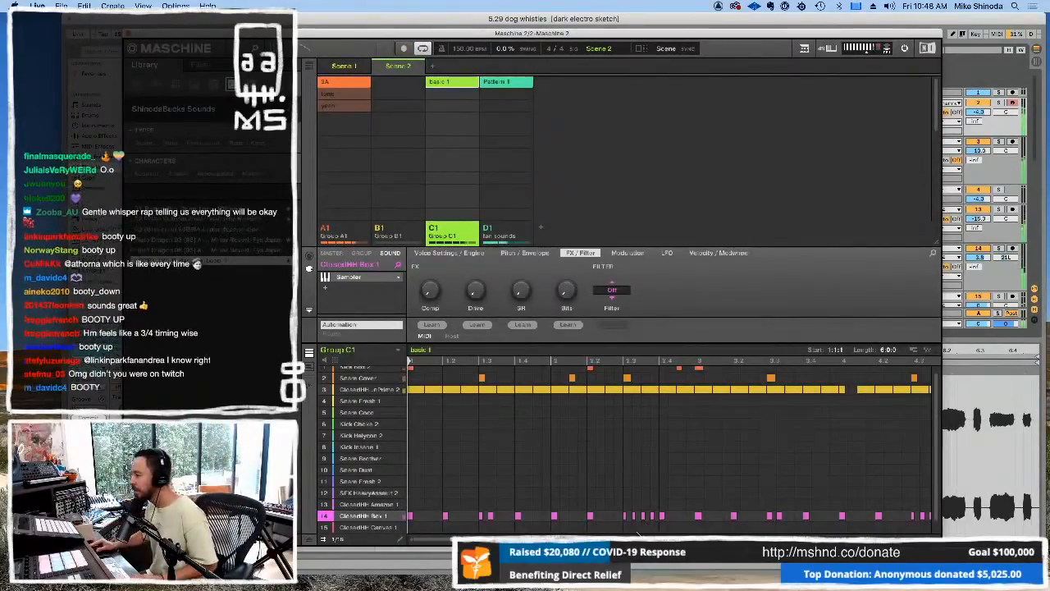
left_click_drag(617, 539, 770, 539)
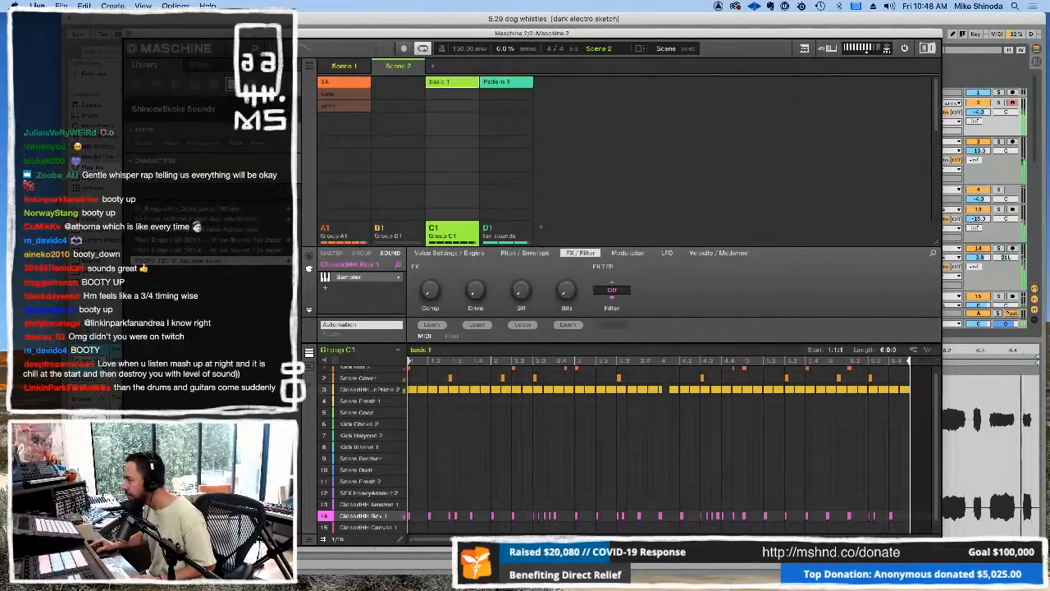
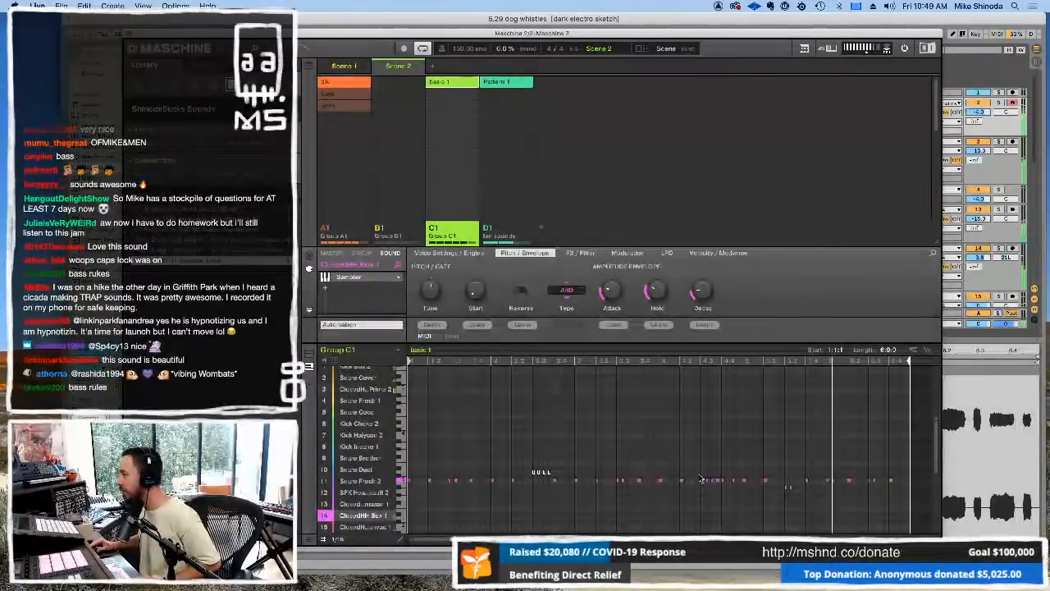
left_click_drag(698, 479, 720, 487)
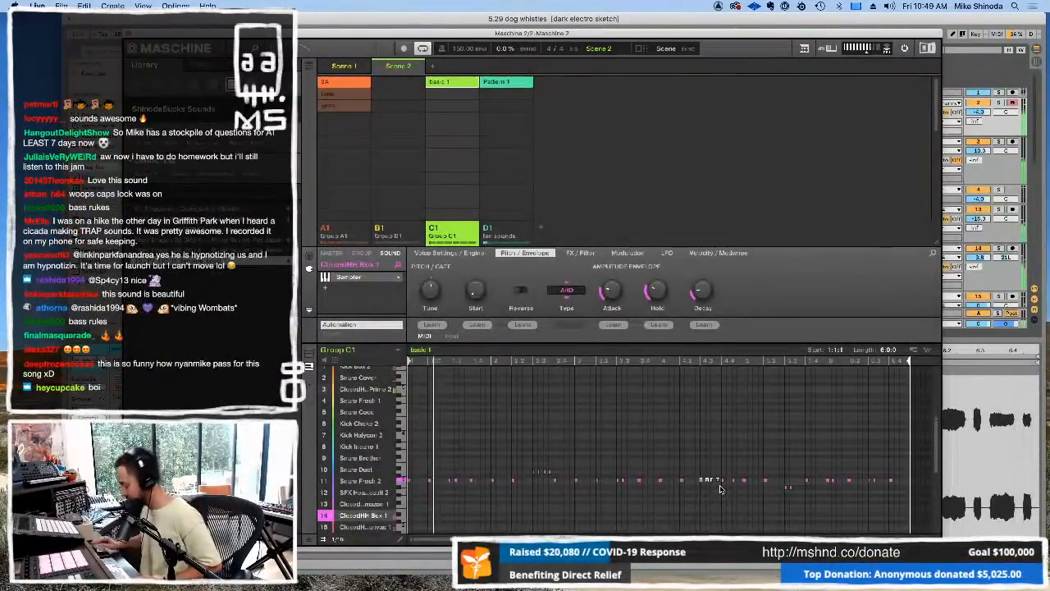
key("Down")
key("Down")
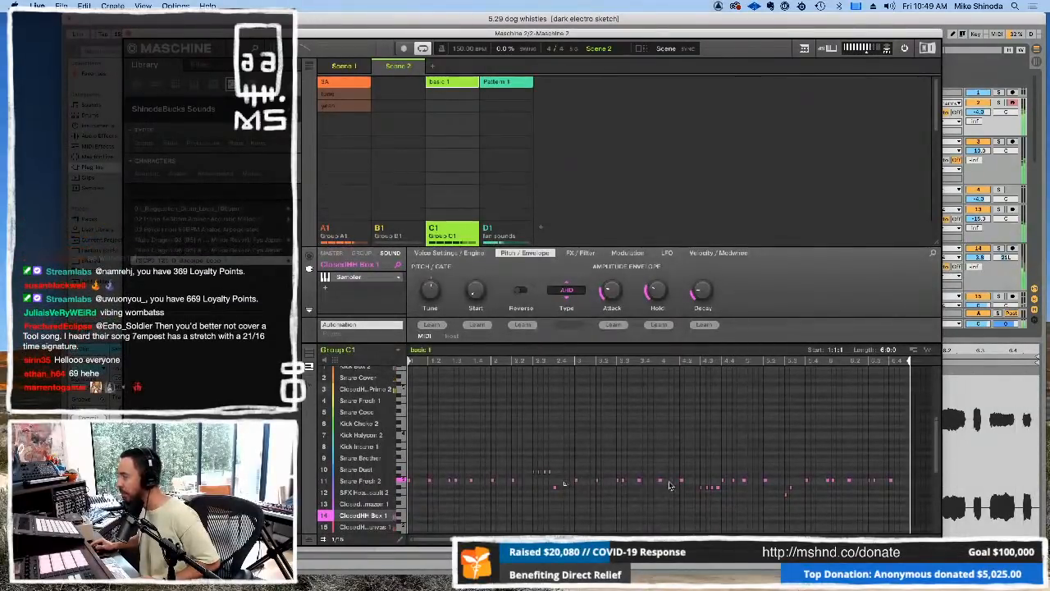
left_click_drag(727, 474, 695, 492)
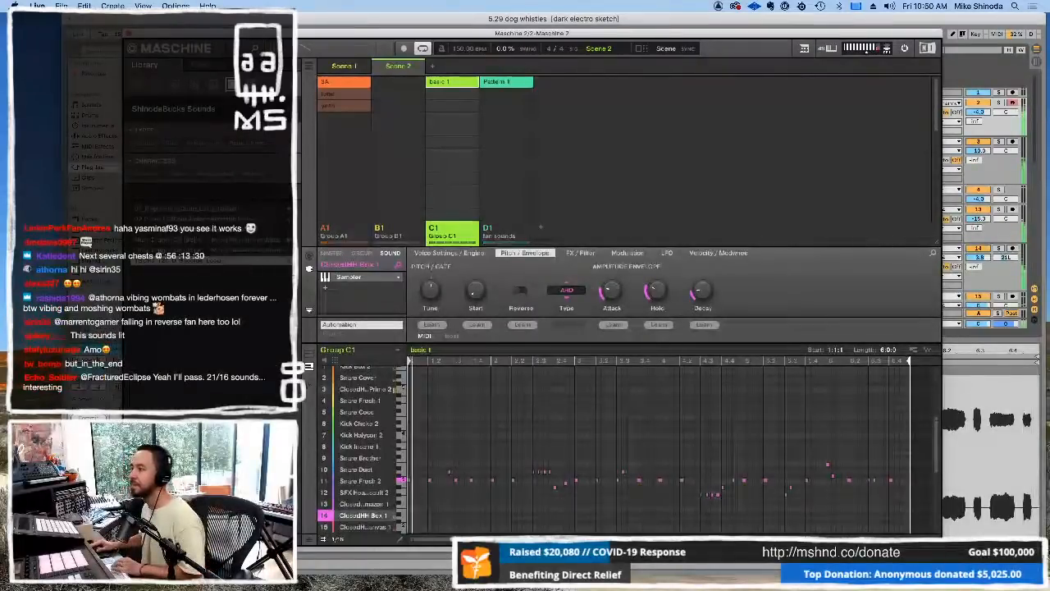
left_click(310, 353)
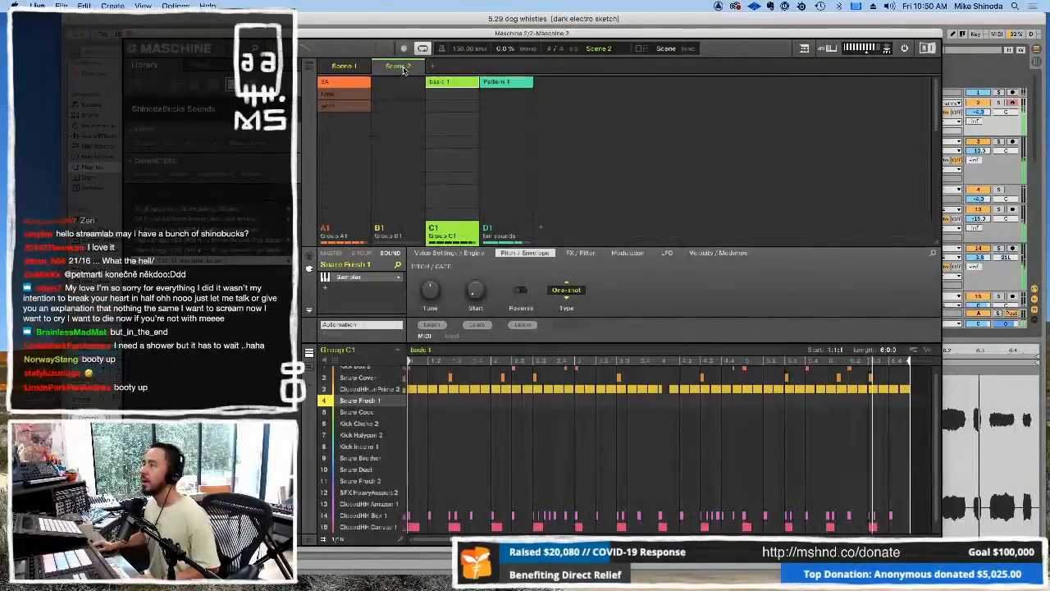
Step: Duplicate the basic 1 pattern, remove the ClosedHH Box 1 and ClosedHH Canvas 1 notes from the original, and use the copy in Scene 2
left_click(451, 84)
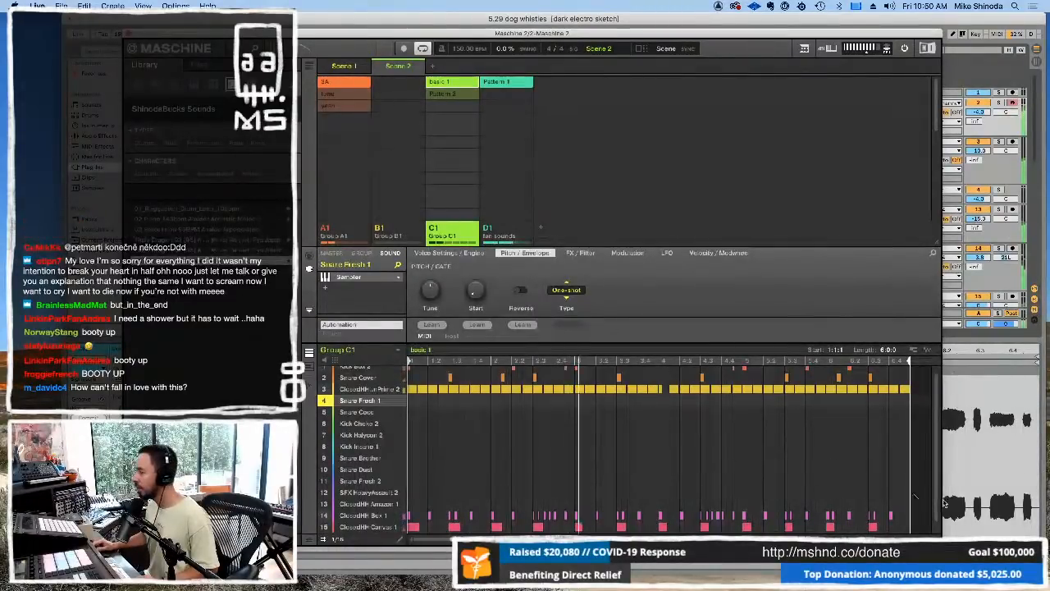
left_click(394, 515)
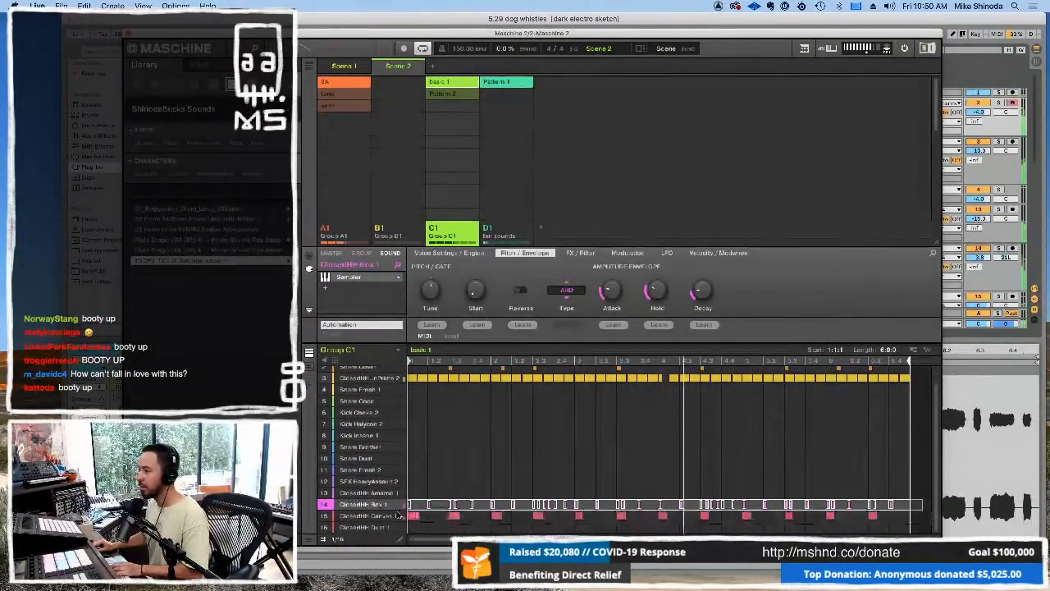
scroll(396, 514, "down", 1)
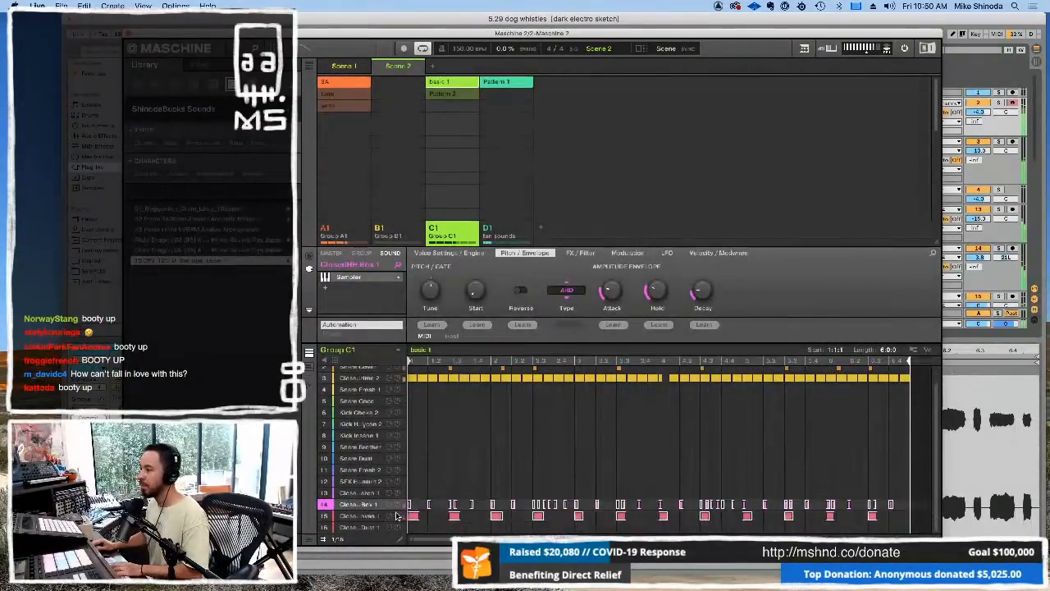
left_click(464, 93)
Step: Duplicate Scene 1 as Scene 3 with basic 1 active, and remove basic 1 from Scene 1
left_click(343, 66)
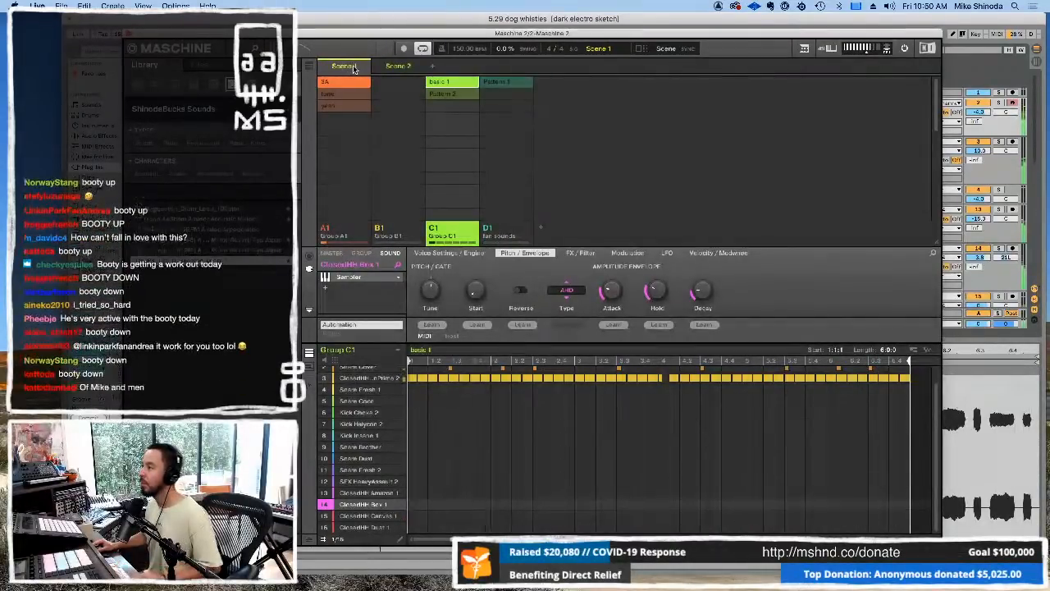
left_click_drag(367, 68, 363, 72)
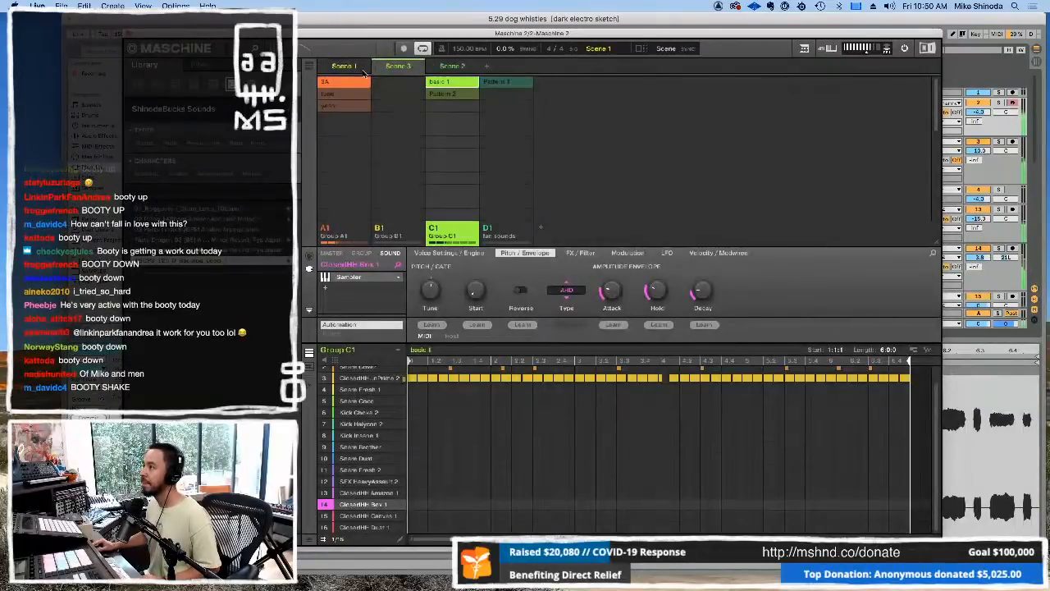
left_click(433, 83)
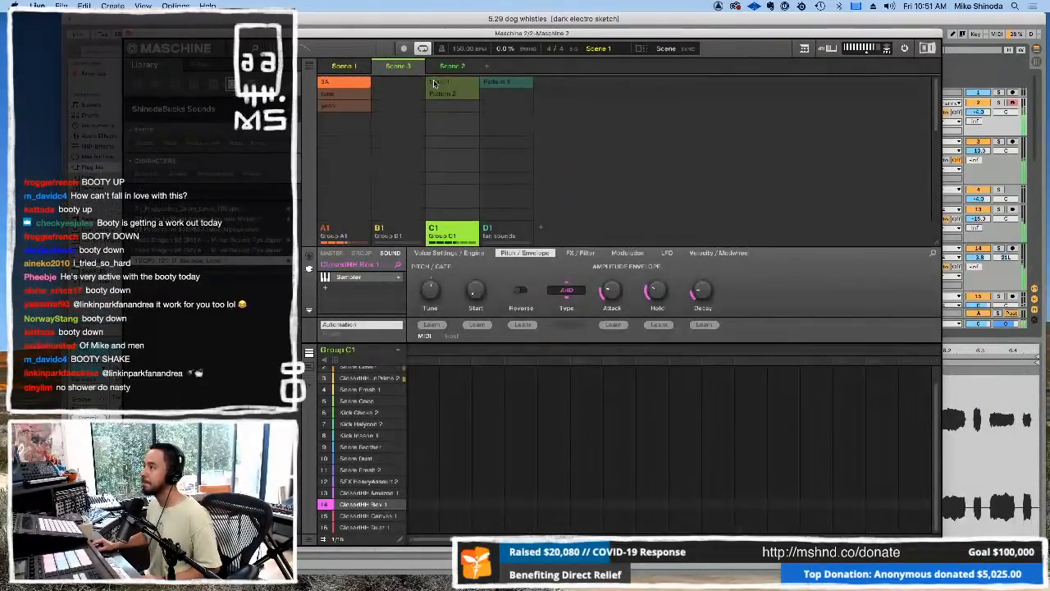
left_click(436, 83)
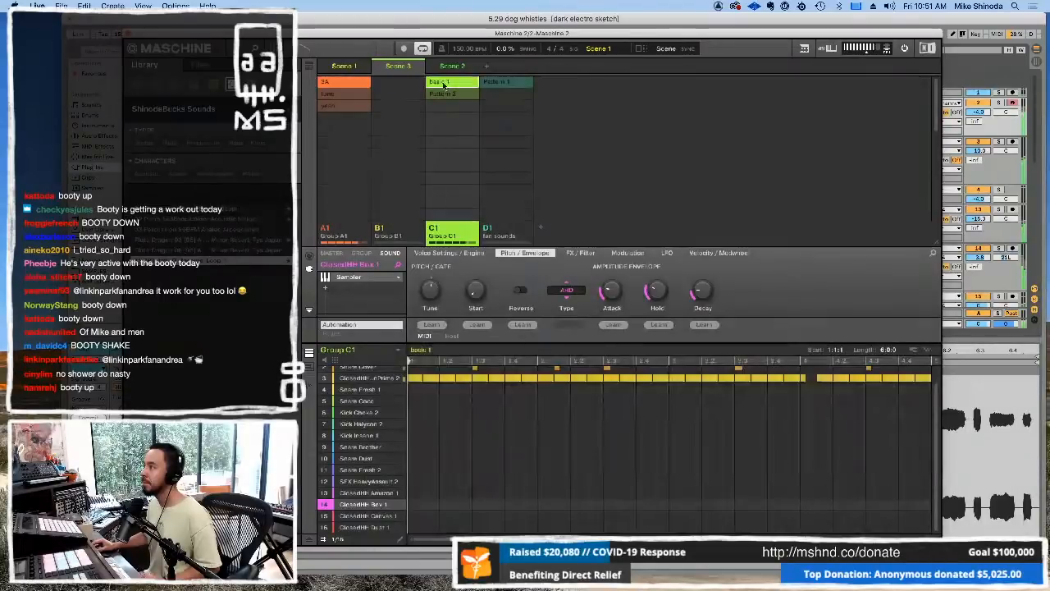
left_click(351, 69)
left_click(448, 81)
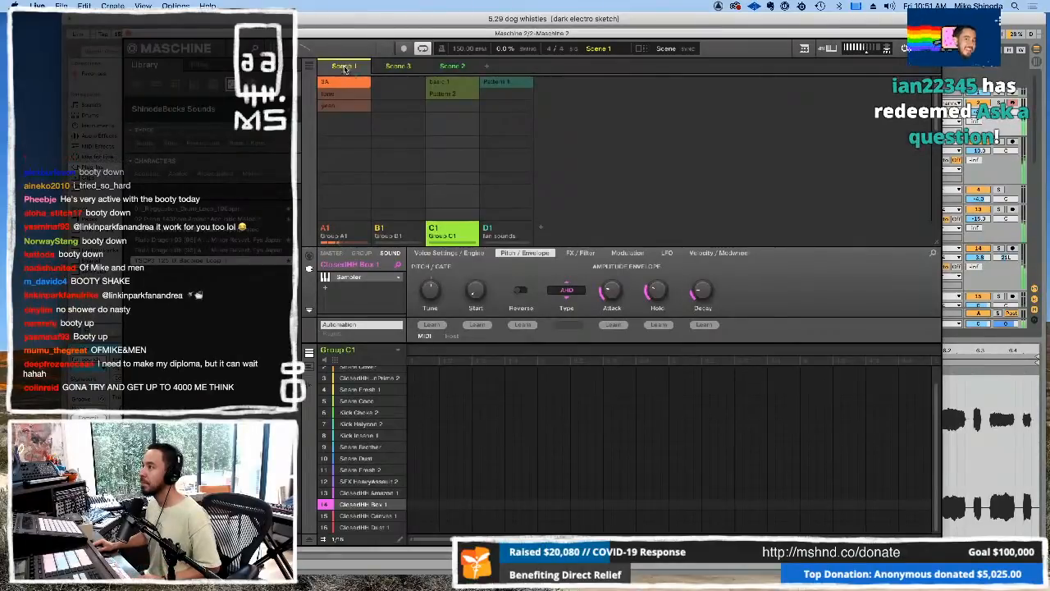
Step: Duplicate Scene 1 as Scene 4 and assign Group A1's second pattern to it
key("super+d")
left_click(349, 93)
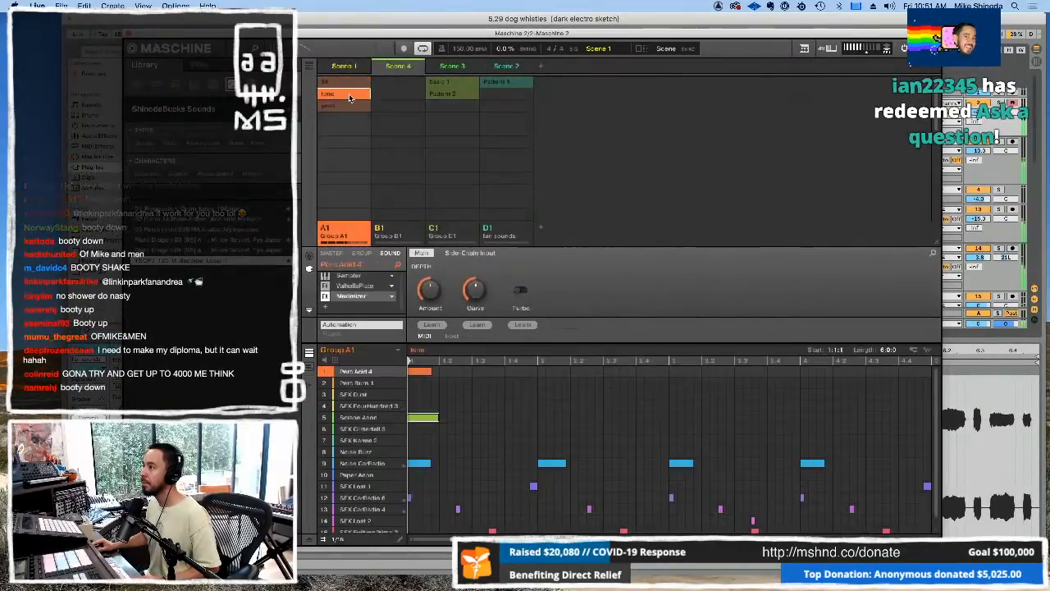
Step: Rename Scene 3 as beat 1, duplicate it as Scene 5, and use Group A1's yeah pattern in beat 1
left_click(447, 66)
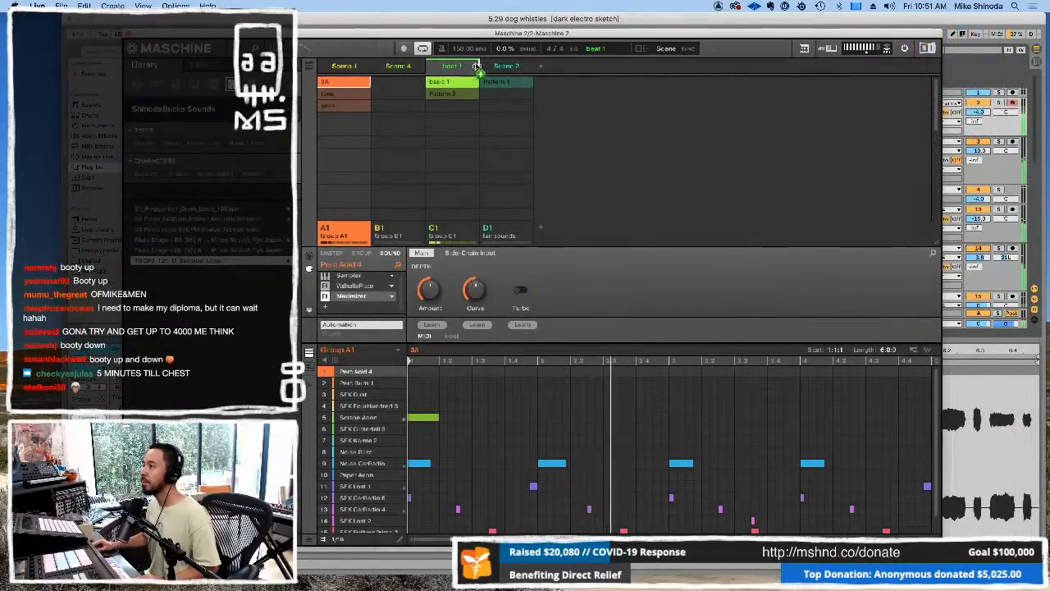
left_click(479, 67)
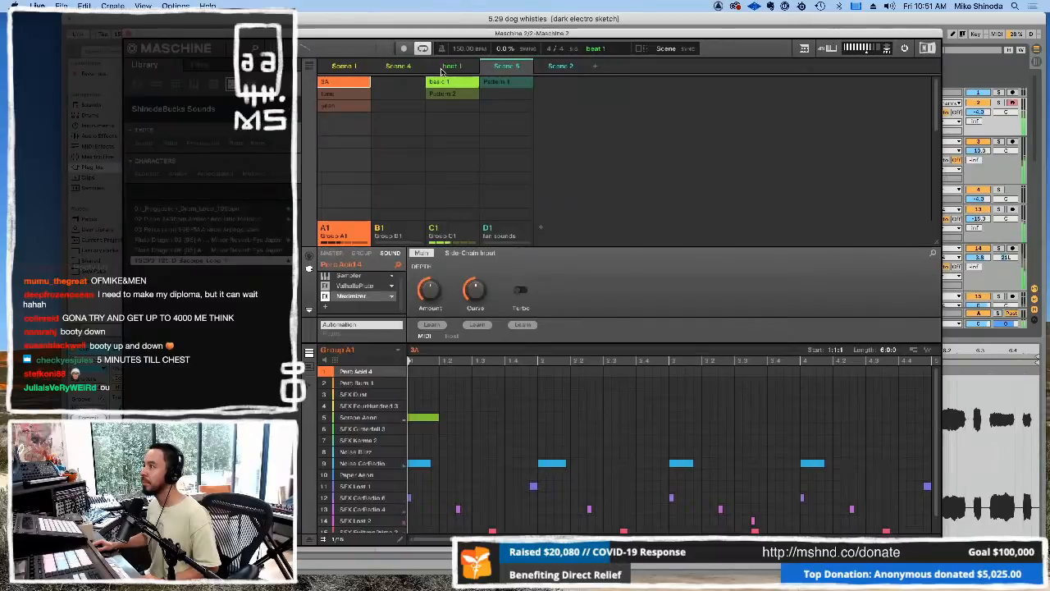
left_click(448, 69)
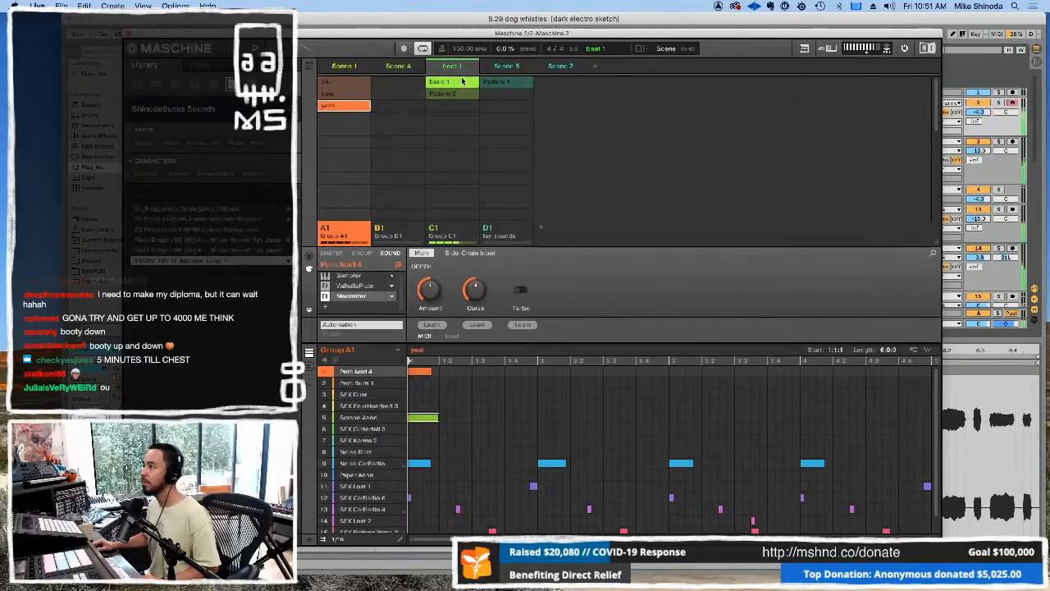
Step: Fill Scene 5 with Group A1's yeah, Group C1's Pattern 2 and the fan sounds pattern, renaming the last one lil hat
left_click(498, 68)
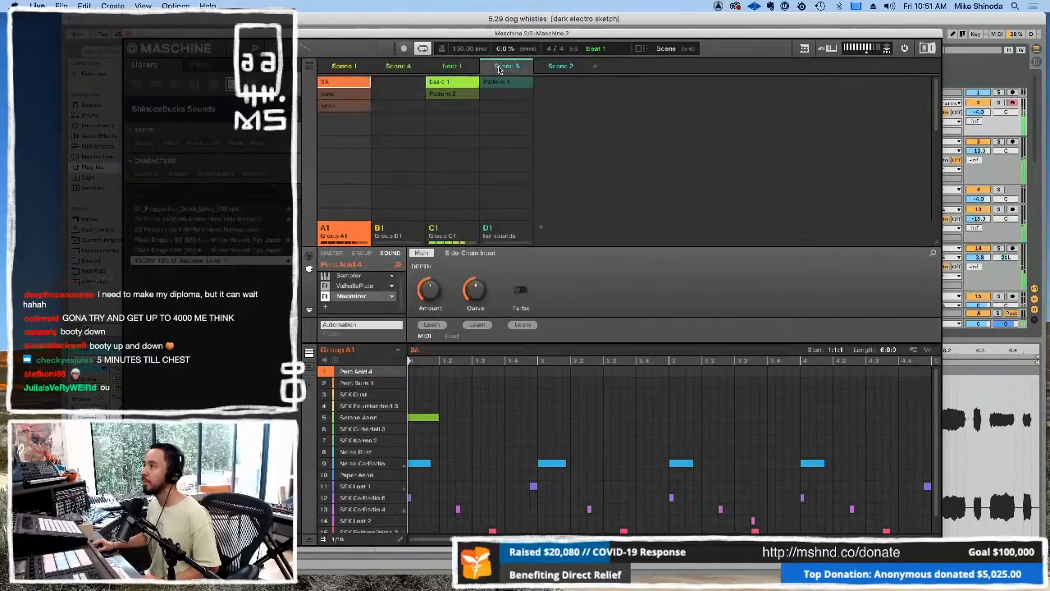
left_click(370, 104)
left_click(435, 95)
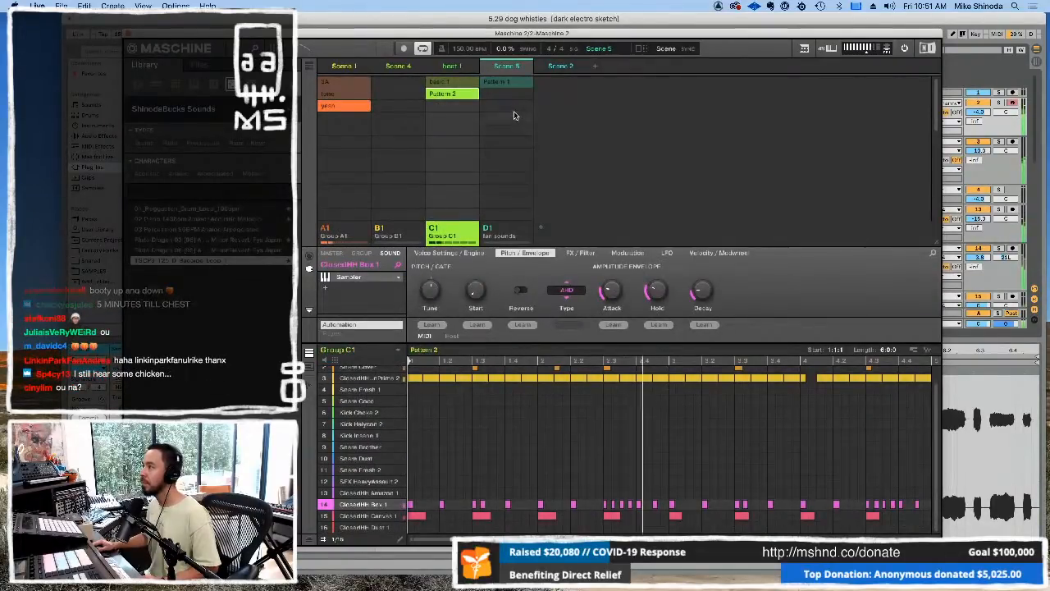
left_click(502, 83)
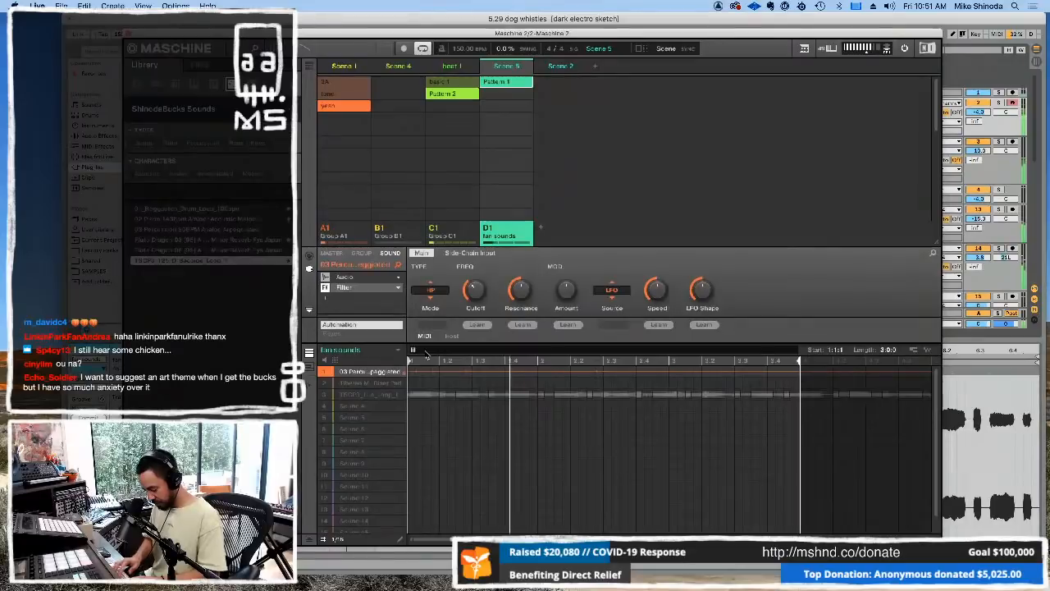
key("Return")
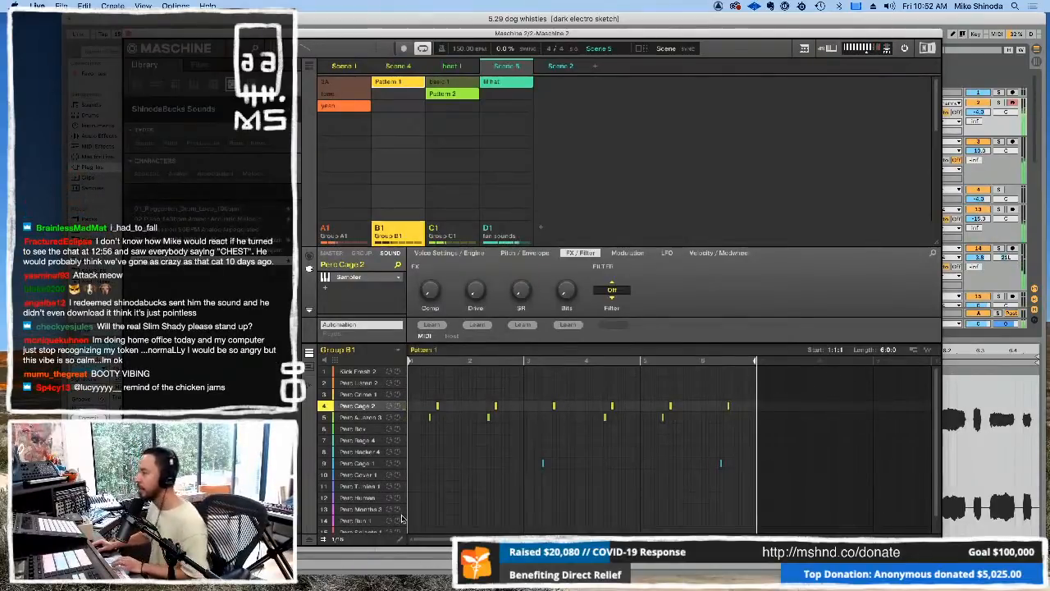
Step: Change the step grid in Group B1's Pattern 1 and replace the first Perc Cage 1 note with one slightly later
left_click(360, 383)
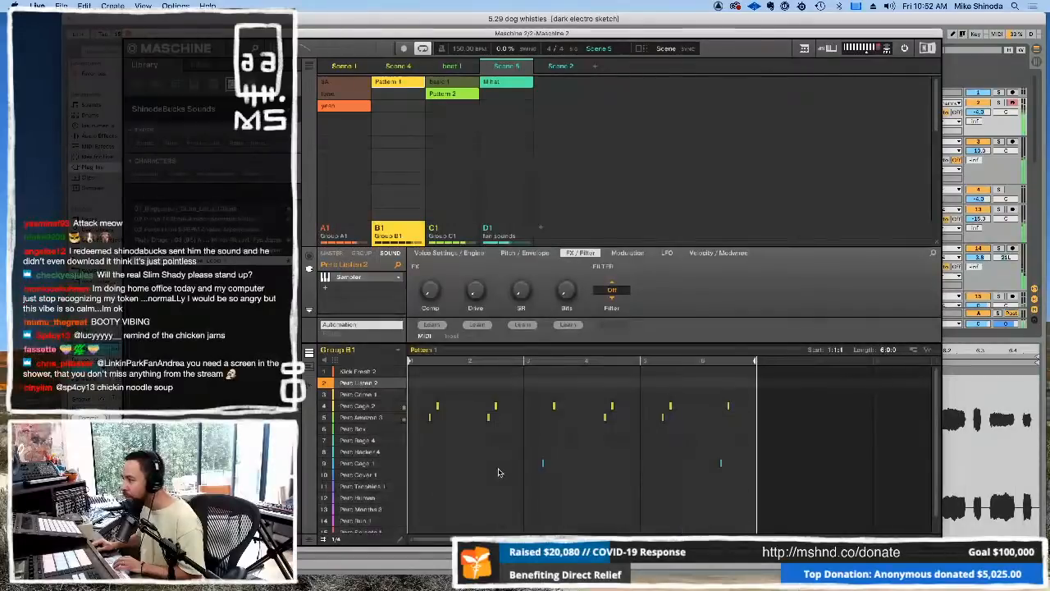
left_click(335, 540)
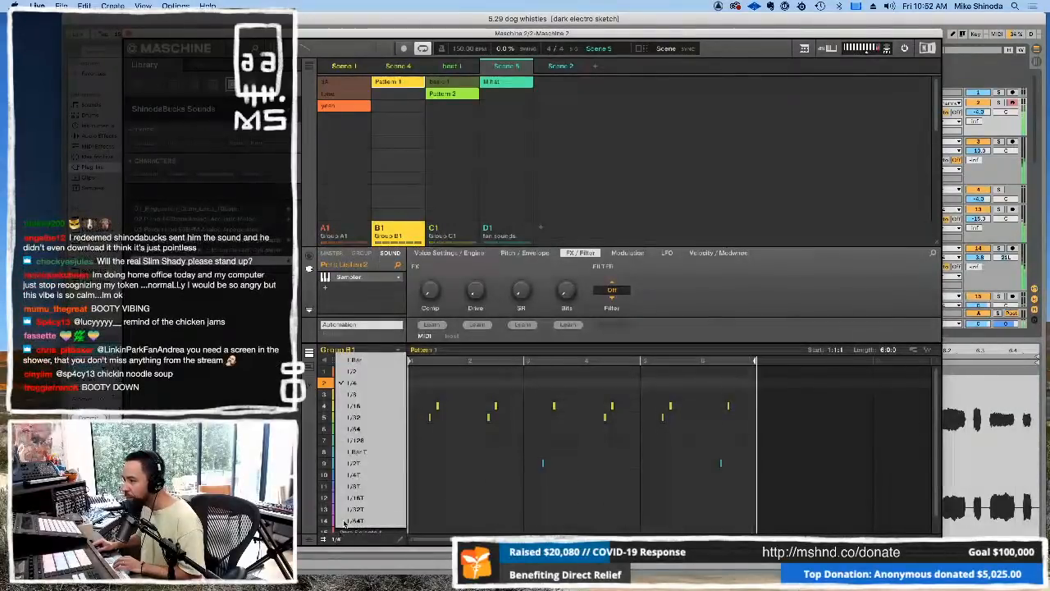
left_click(359, 405)
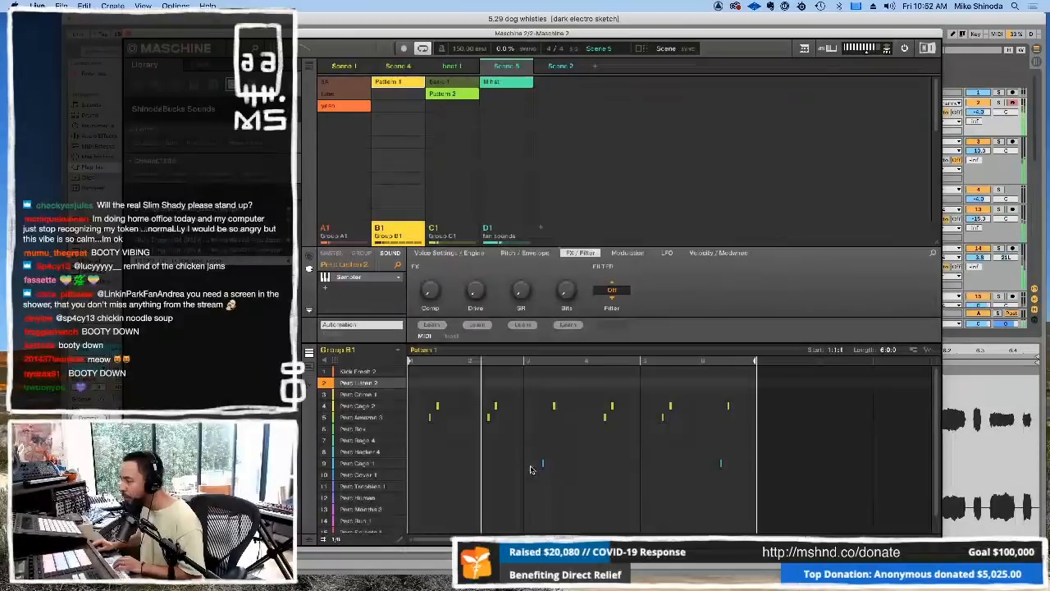
left_click(556, 464)
left_click_drag(559, 467, 557, 467)
key("Right")
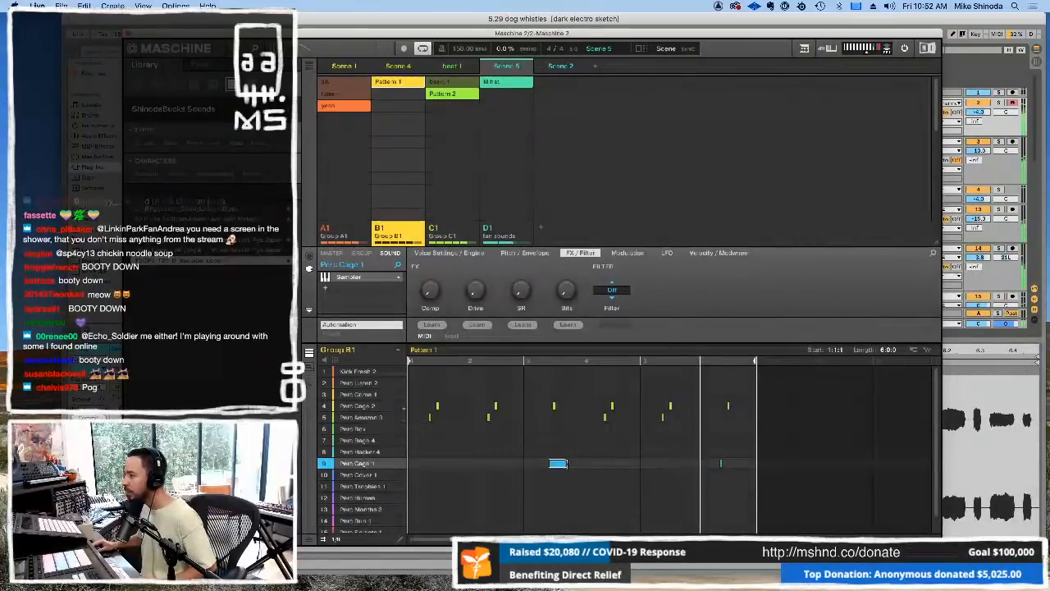
left_click(550, 464)
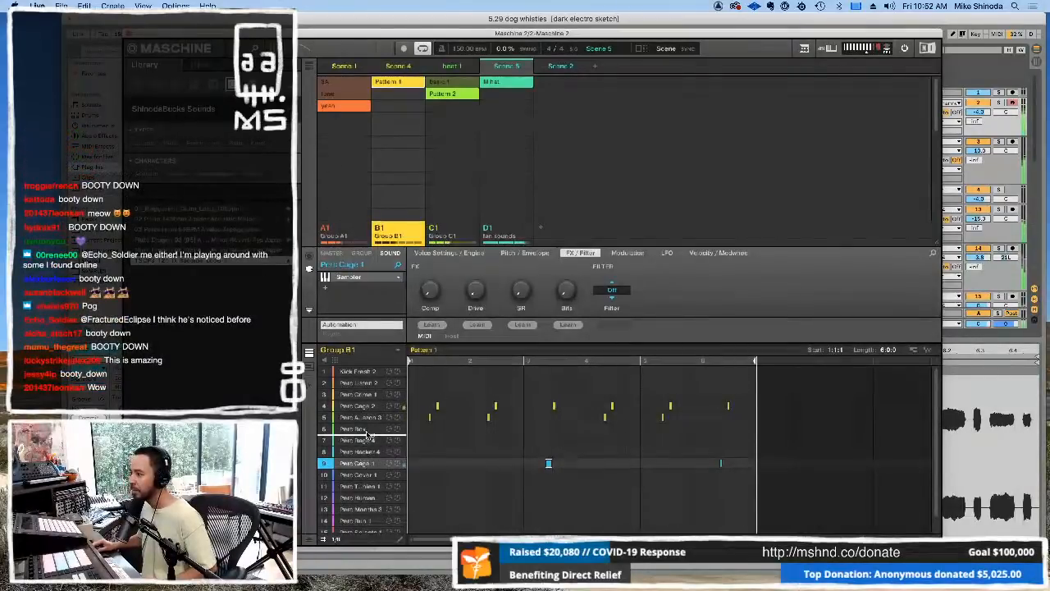
Step: Move Perc Cage 1 and Perc Hacker 4 up among Group B1's used sounds, and lengthen the two Perc Hacker 4 notes
left_click_drag(367, 422, 369, 423)
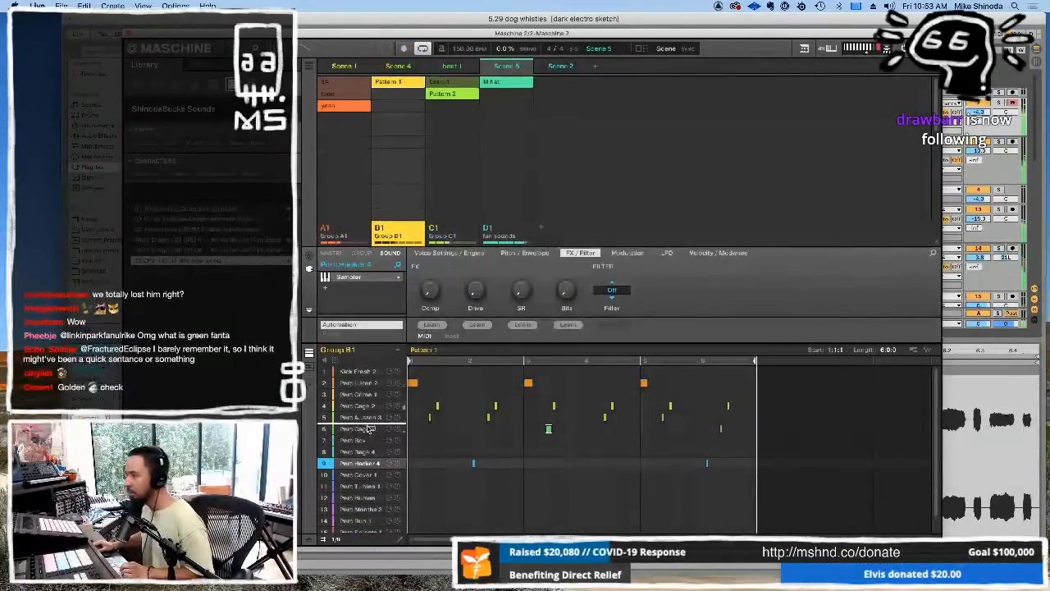
left_click_drag(367, 428, 361, 406)
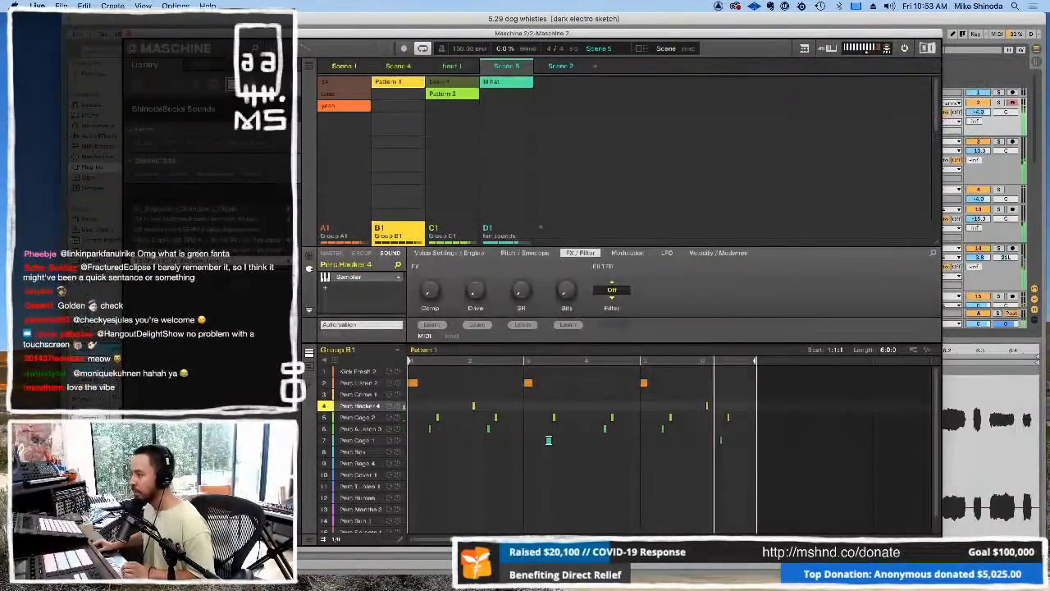
left_click(369, 395)
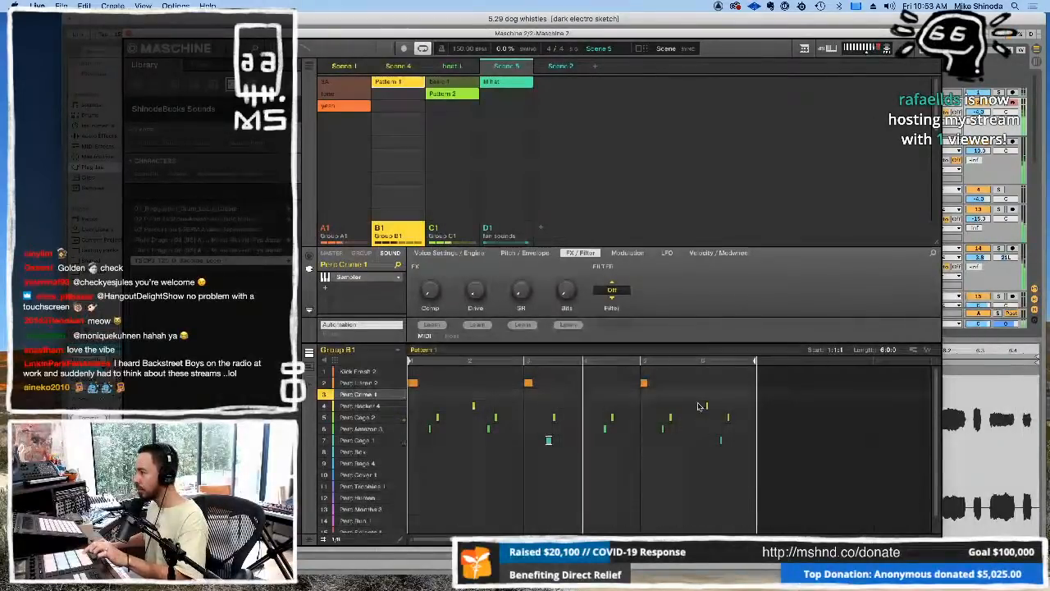
left_click_drag(714, 408, 480, 407)
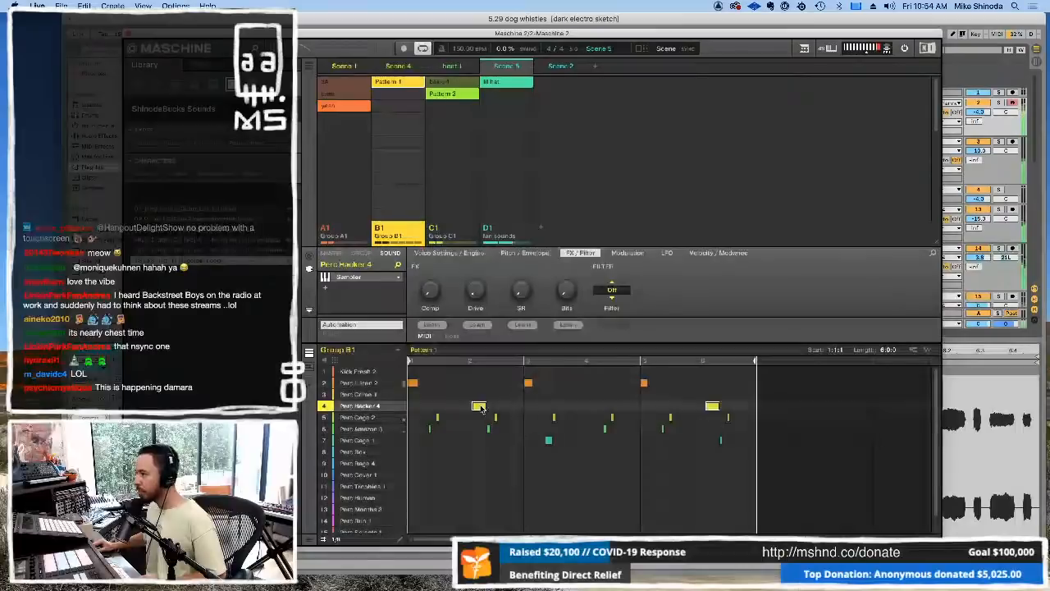
Step: Move the unused Perc Crime 1 and Kick Fresh 2 sounds below Perc Cage 1, and rename Group B1's pattern as more
left_click_drag(371, 397, 381, 445)
left_click_drag(361, 375, 362, 429)
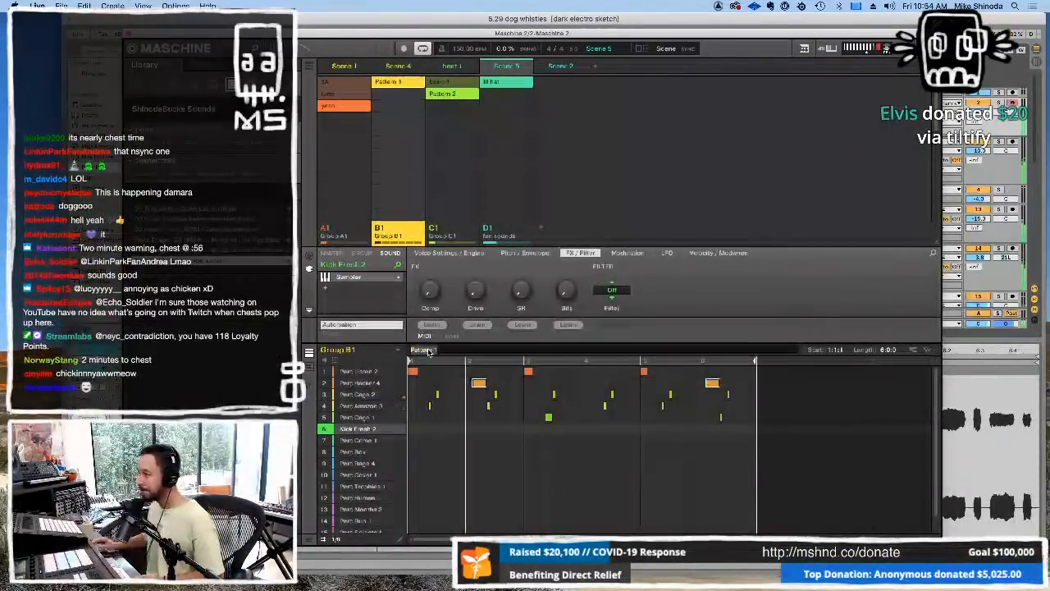
type("moist")
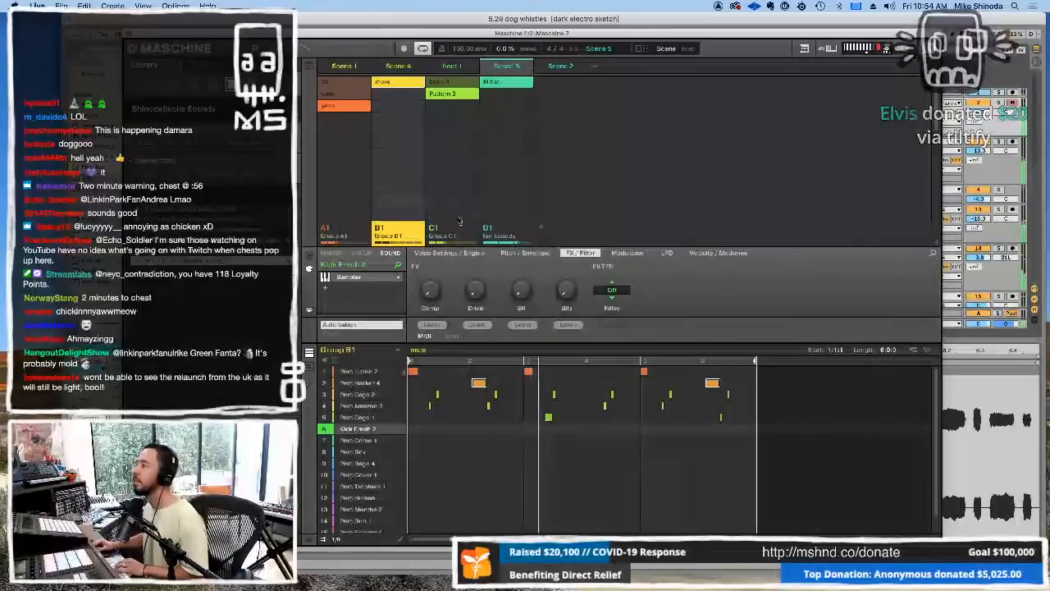
Step: Select Group C1 and record Snare Fresh 1 and SFX HeavyAssault 2 hits into its Pattern 2
left_click(469, 232)
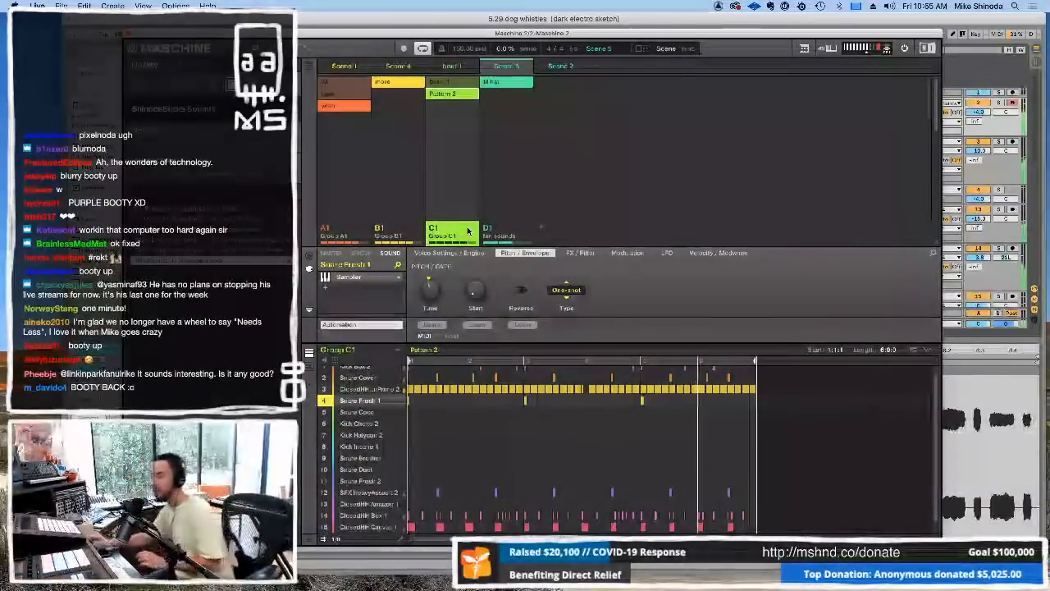
Step: Return to the Live arrangement, enlarge the track area, and deactivate the SFX Warewolf, gtr 1 and bari 211 clips
left_click(128, 34)
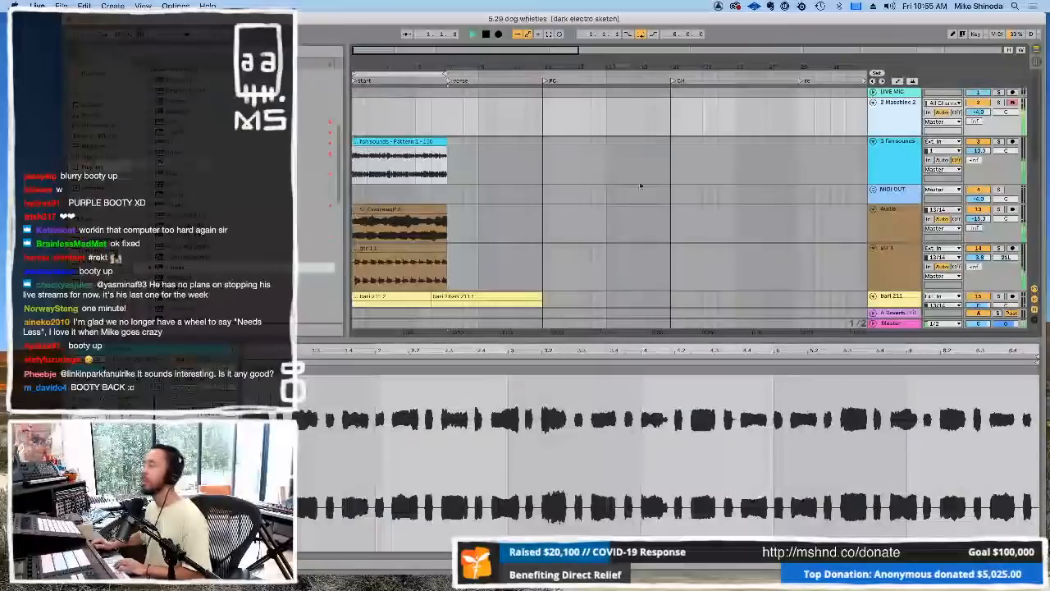
left_click_drag(638, 339, 635, 538)
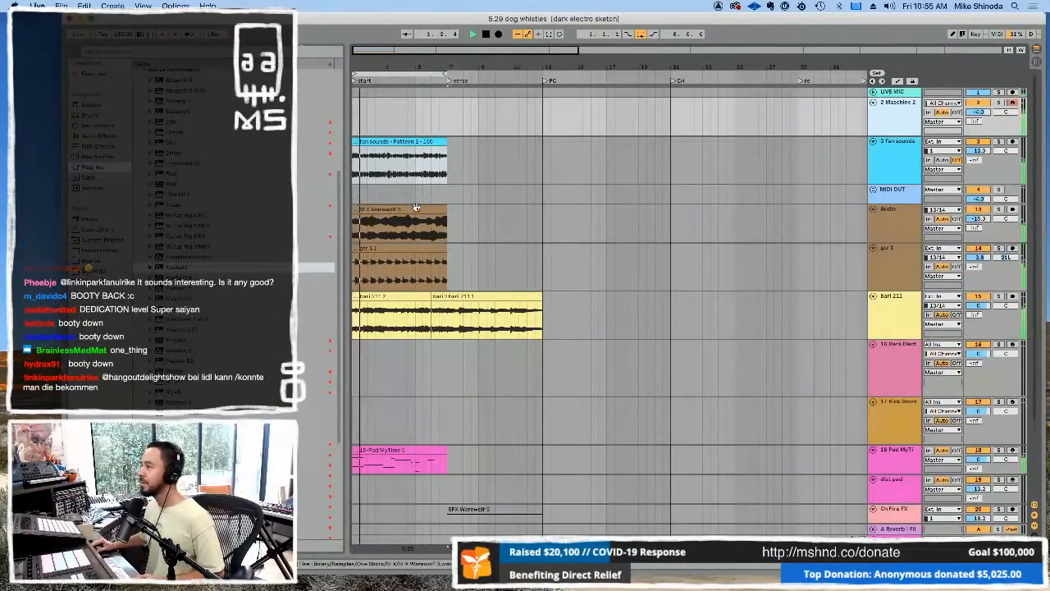
left_click_drag(605, 210, 313, 312)
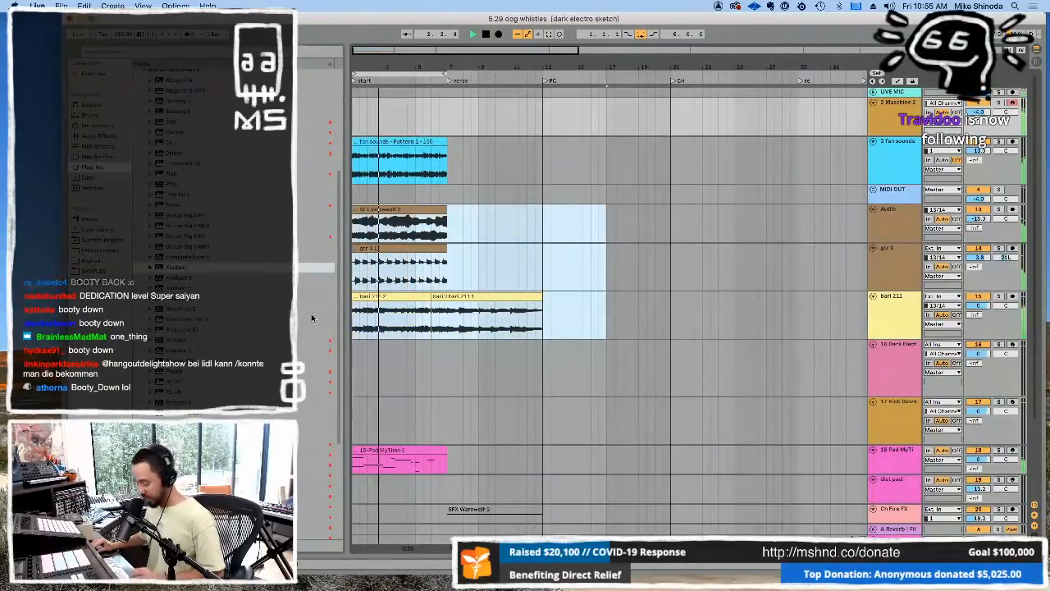
key("0")
Step: Audition the Kick Down, Ch Fire FX and b key pluck tracks over the playing beat
scroll(528, 432, "down", 3)
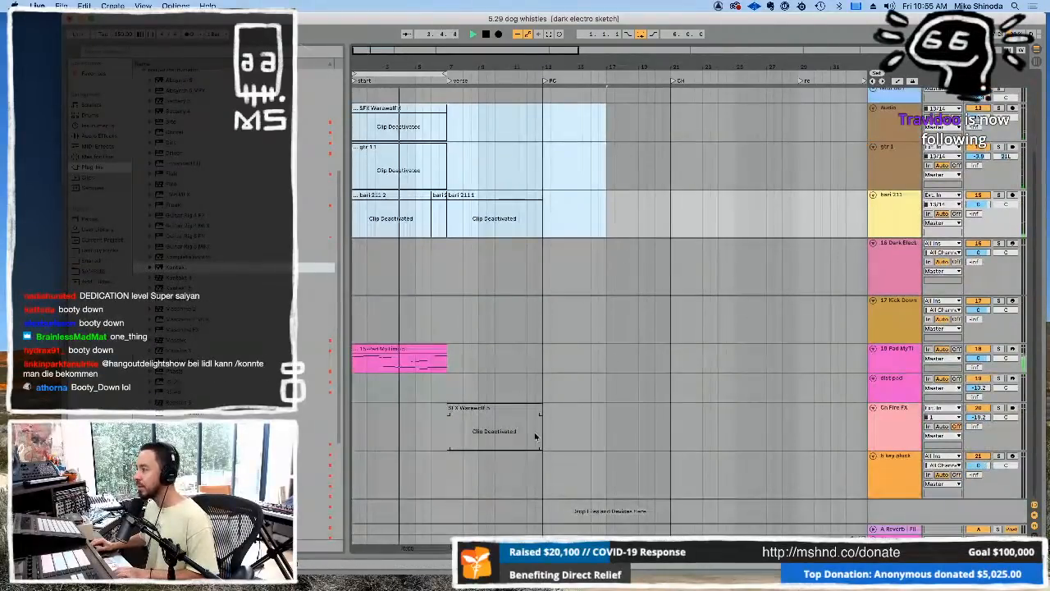
left_click(892, 309)
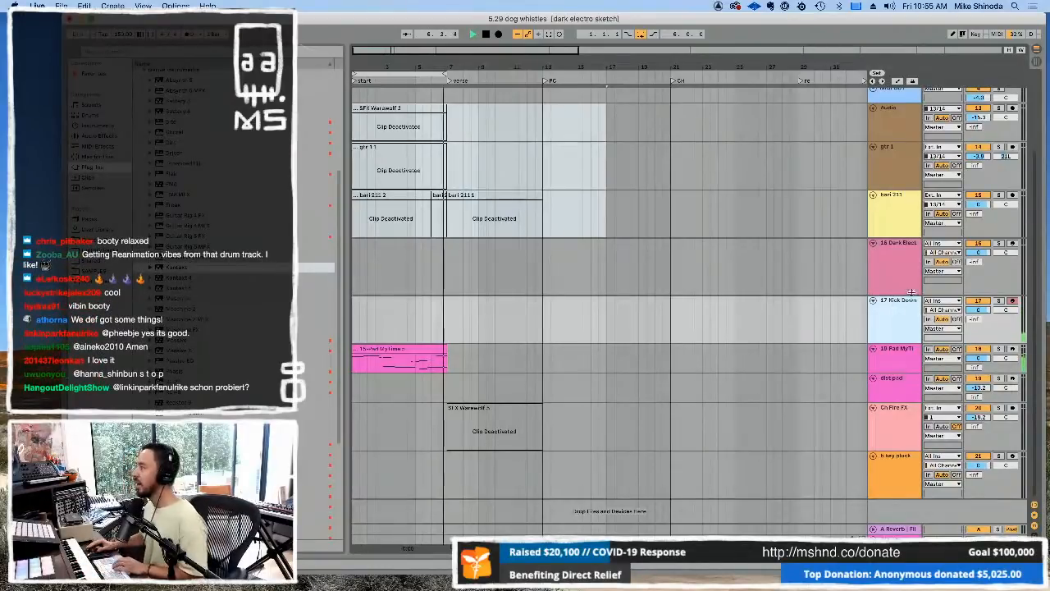
key("space")
left_click(894, 415)
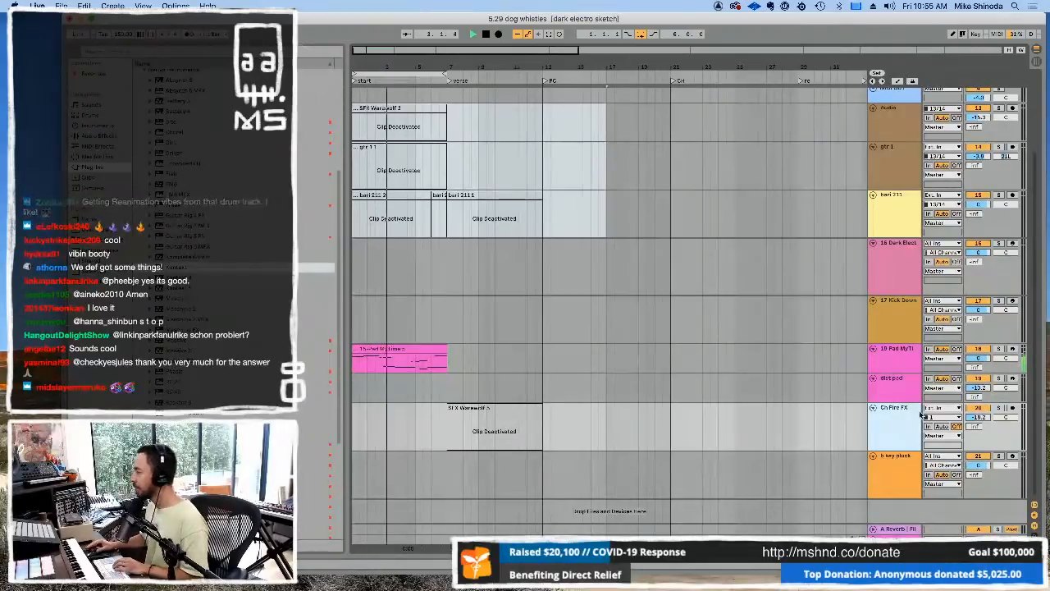
left_click(887, 473)
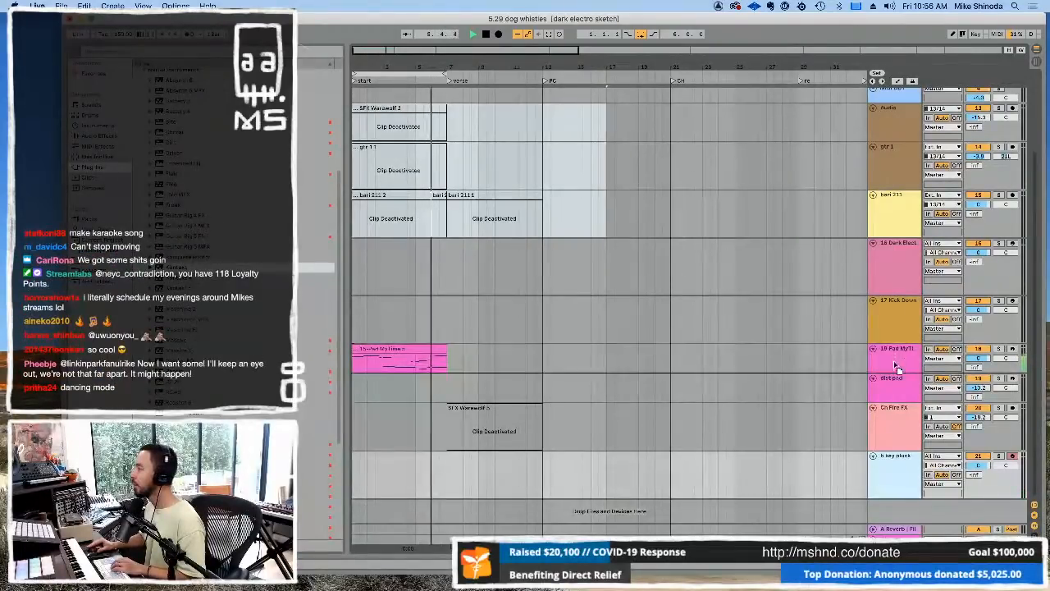
Step: Place the b key pluck track above Pad MyTime, and move both with dist pad directly below bari 211
left_click_drag(897, 352, 897, 361)
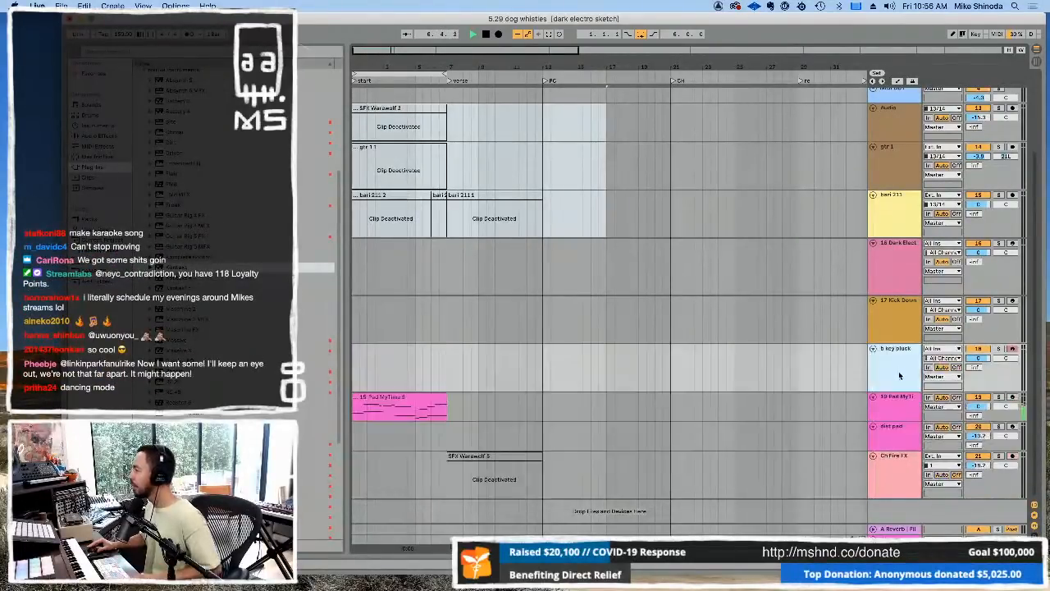
left_click(897, 435, "shift")
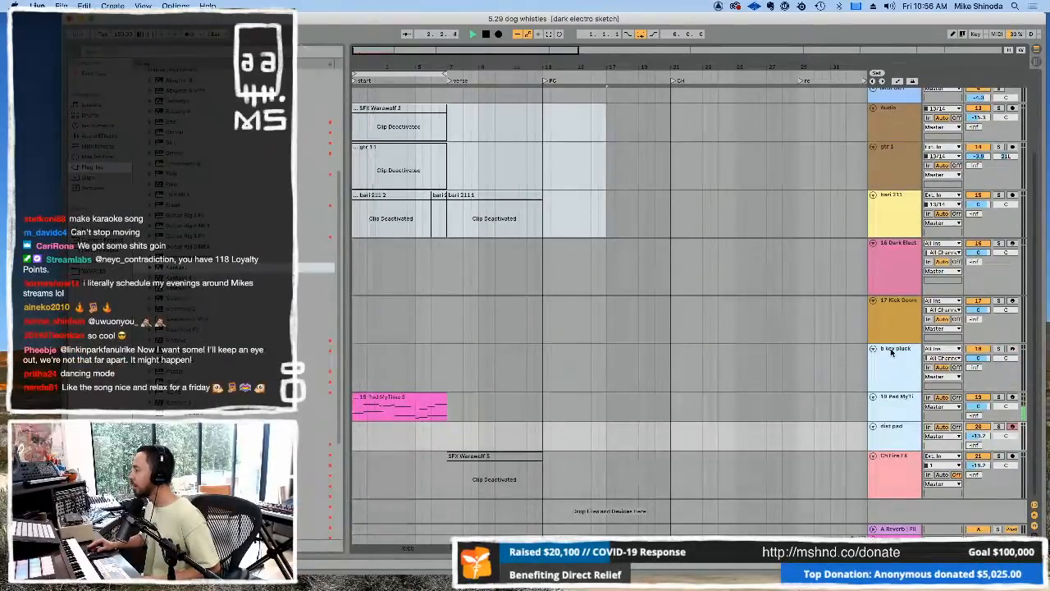
left_click(892, 352)
left_click_drag(897, 104, 890, 241)
Step: Move the fan sounds track between bari 211 and b key pluck, and deactivate its clip
scroll(892, 164, "up", 3)
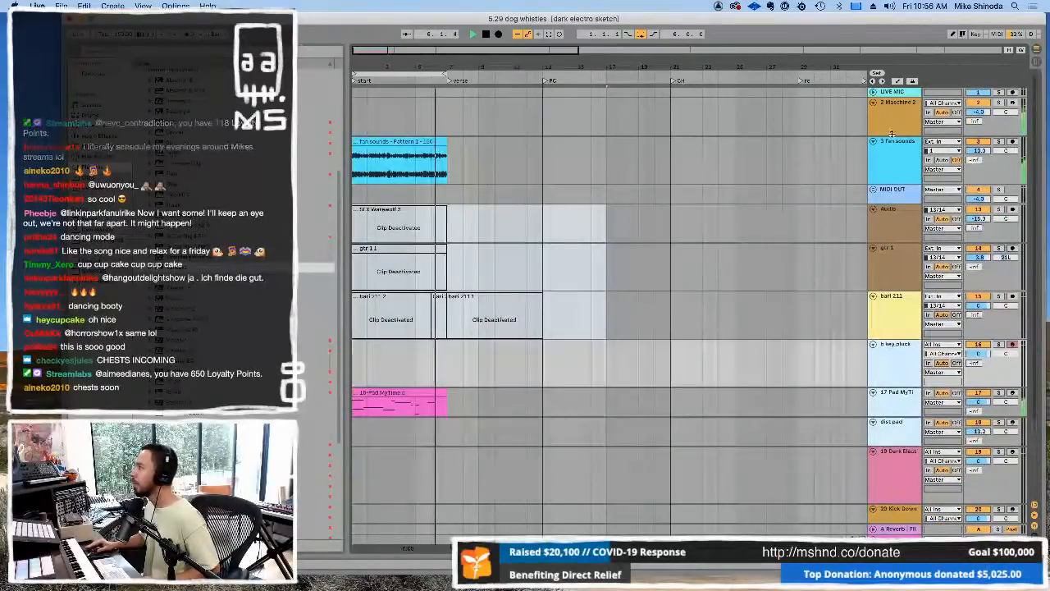
left_click(905, 349)
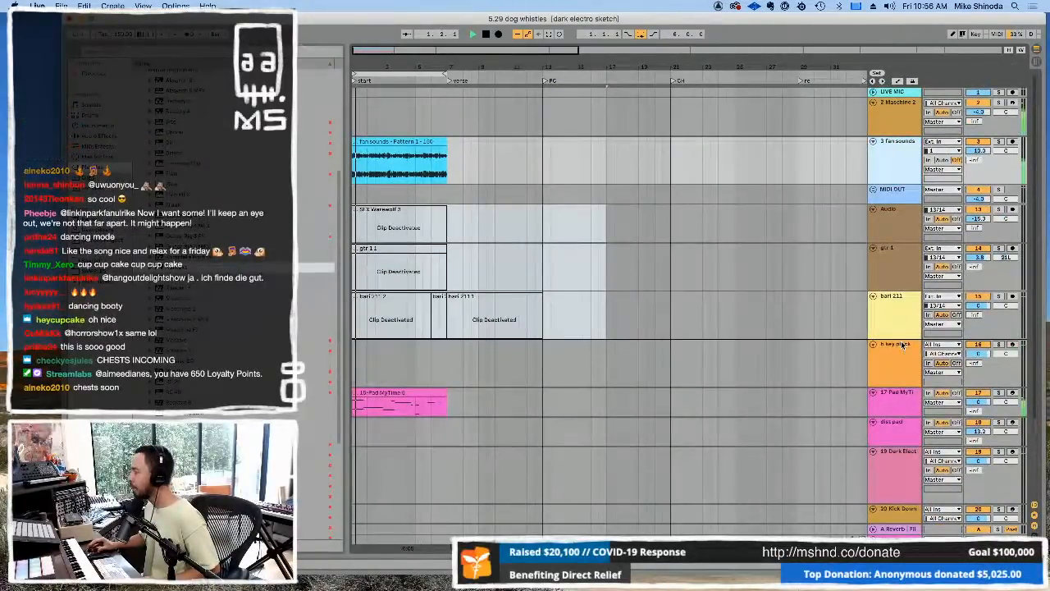
left_click_drag(902, 345, 902, 343)
key("0")
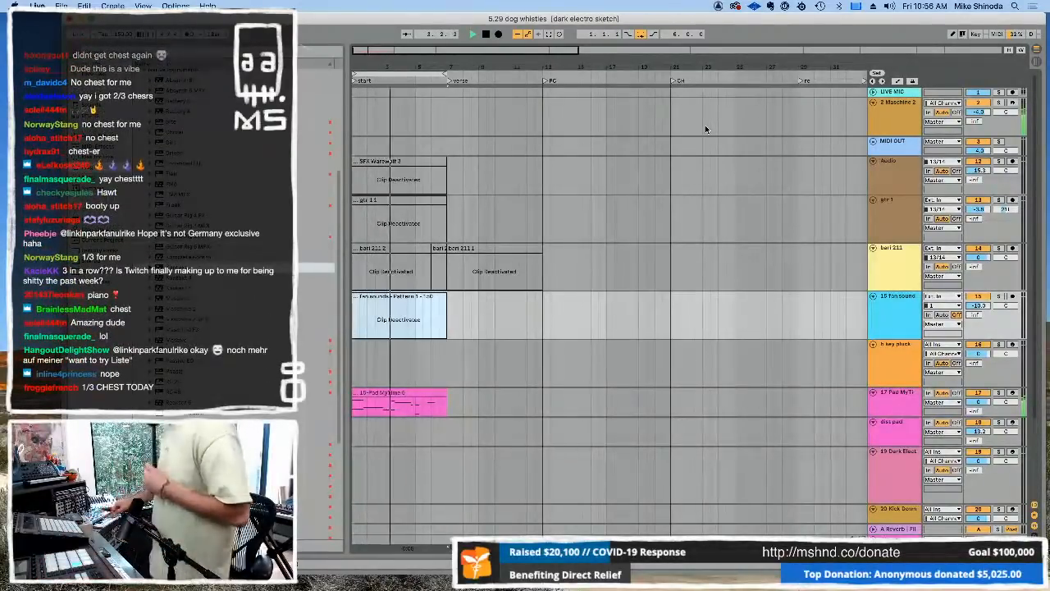
Step: Reopen the Maschine 2 plug-in from its track, show the song's section arrangement, and turn off looping
left_click(915, 101)
double_click(903, 110)
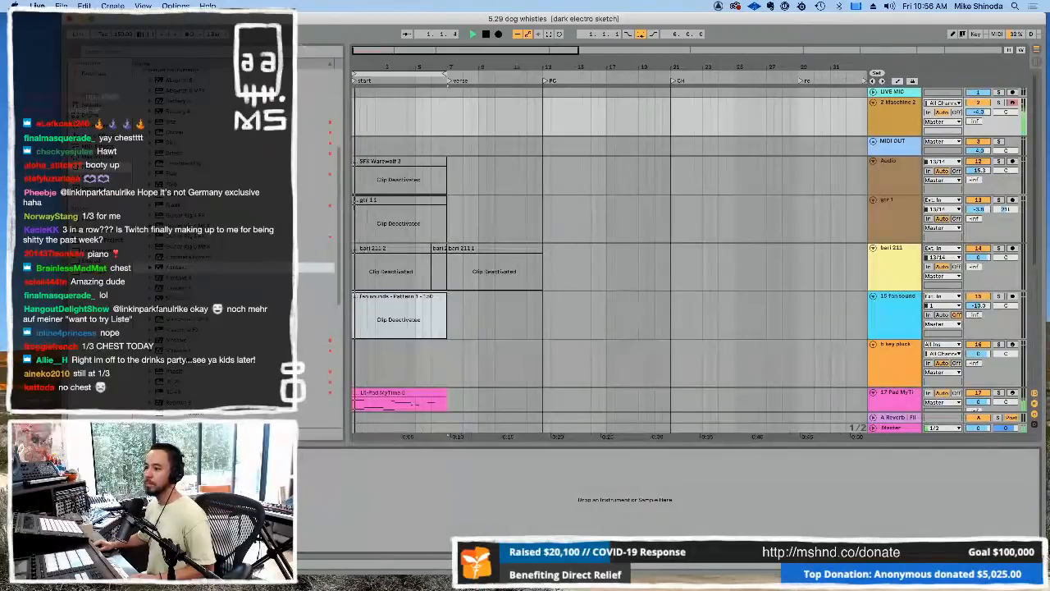
left_click(92, 454)
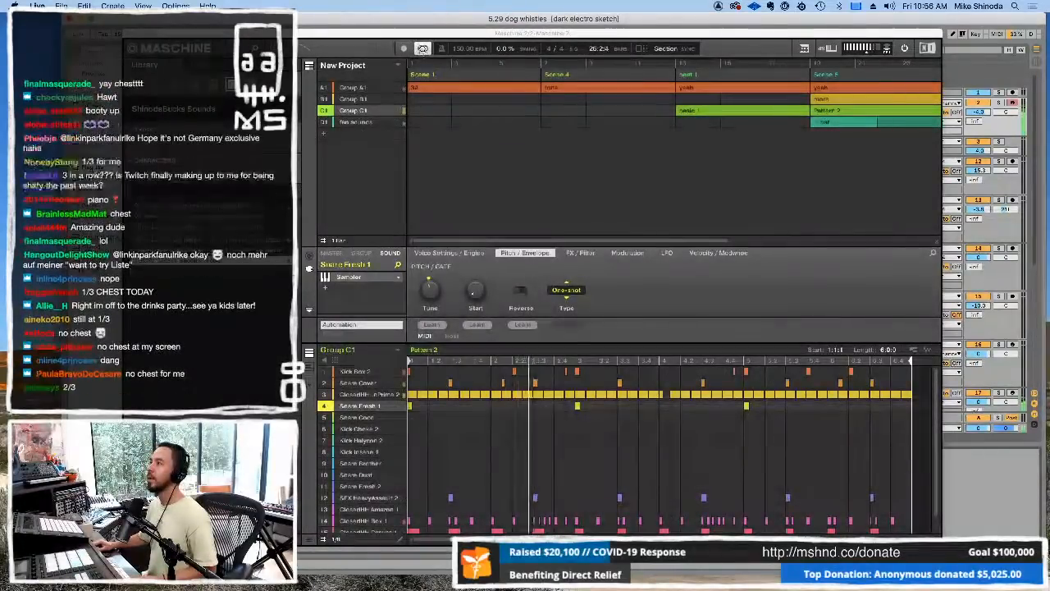
left_click(424, 50)
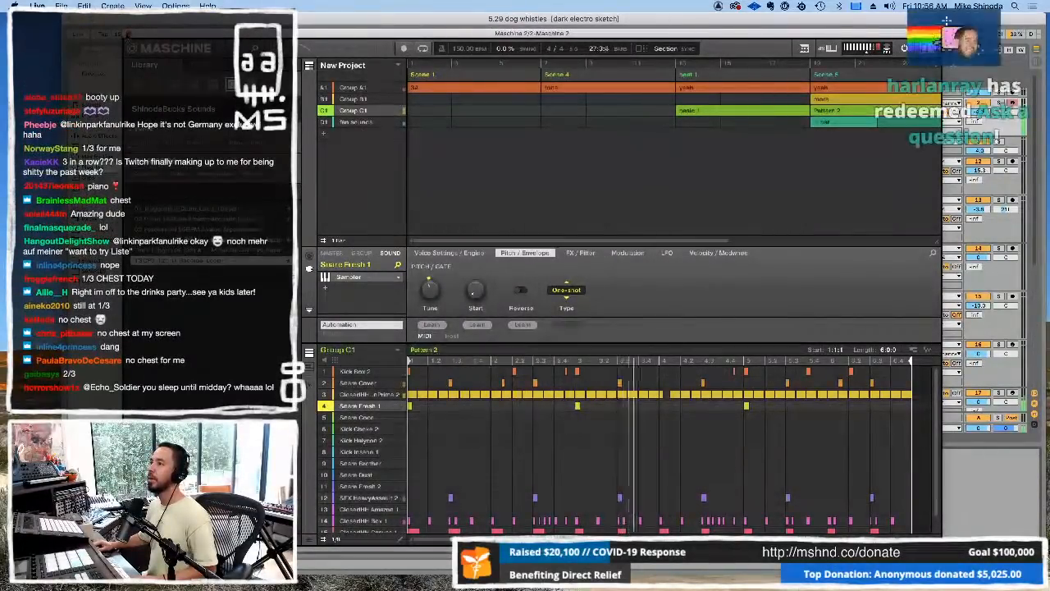
Step: Close Maschine and duplicate the Pad MyTime clip into the verse and PC sections, removing the clip from the start section
left_click(129, 33)
scroll(417, 218, "down", 5)
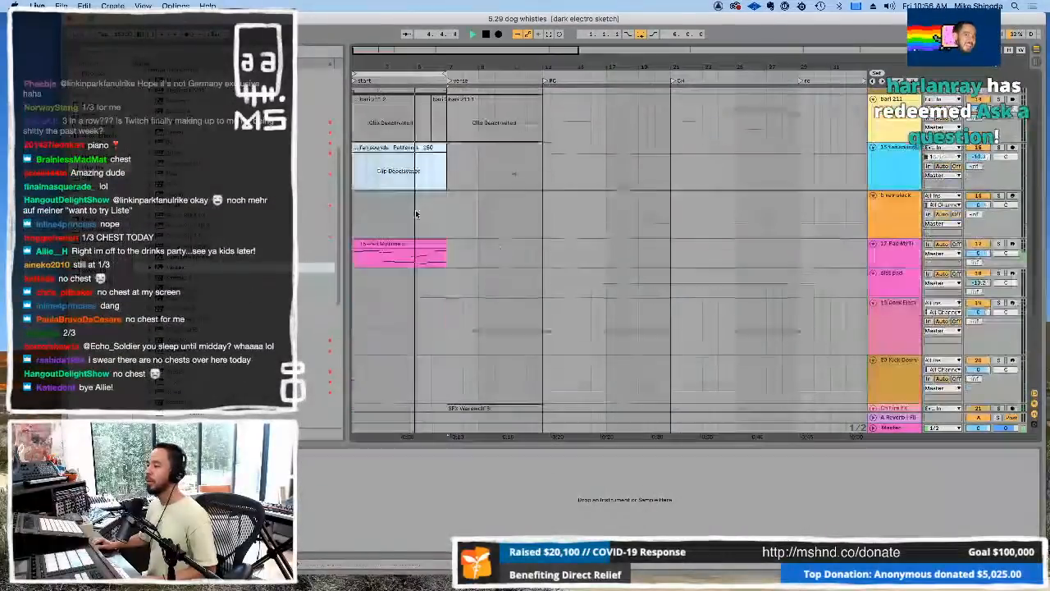
left_click(419, 245)
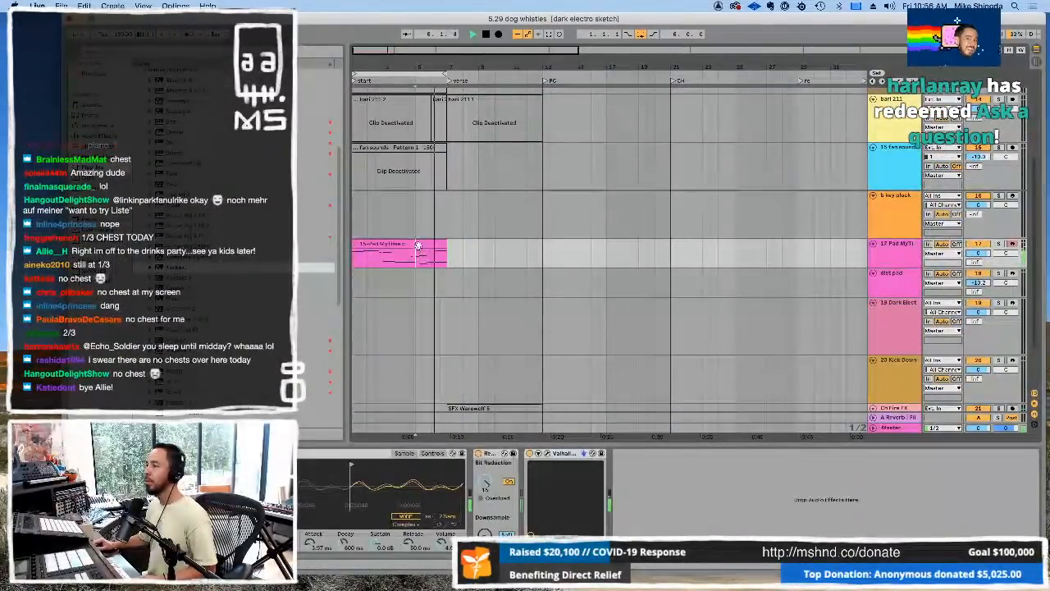
key("super+d")
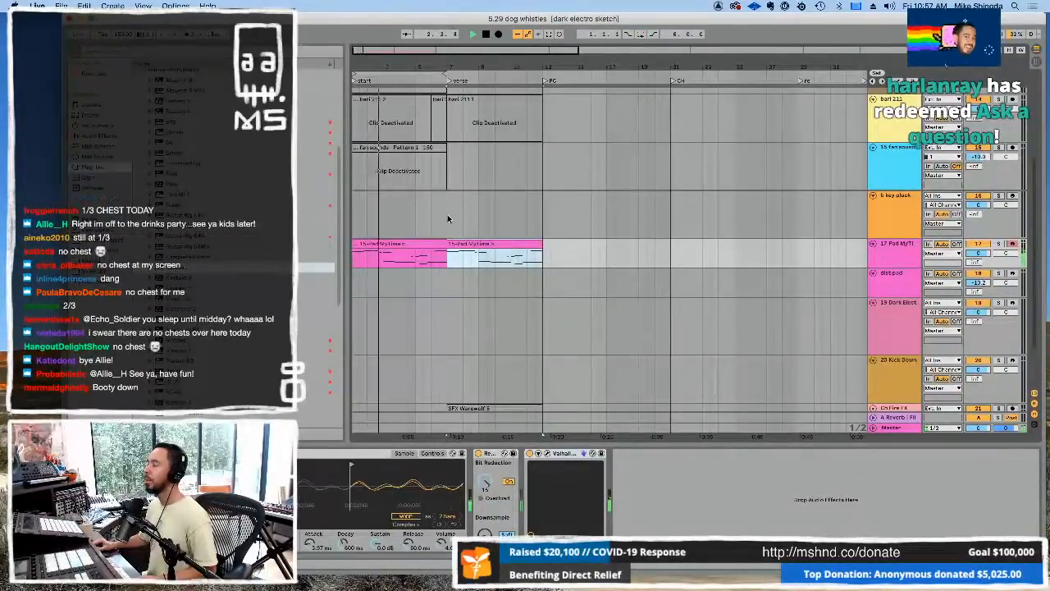
left_click(420, 246)
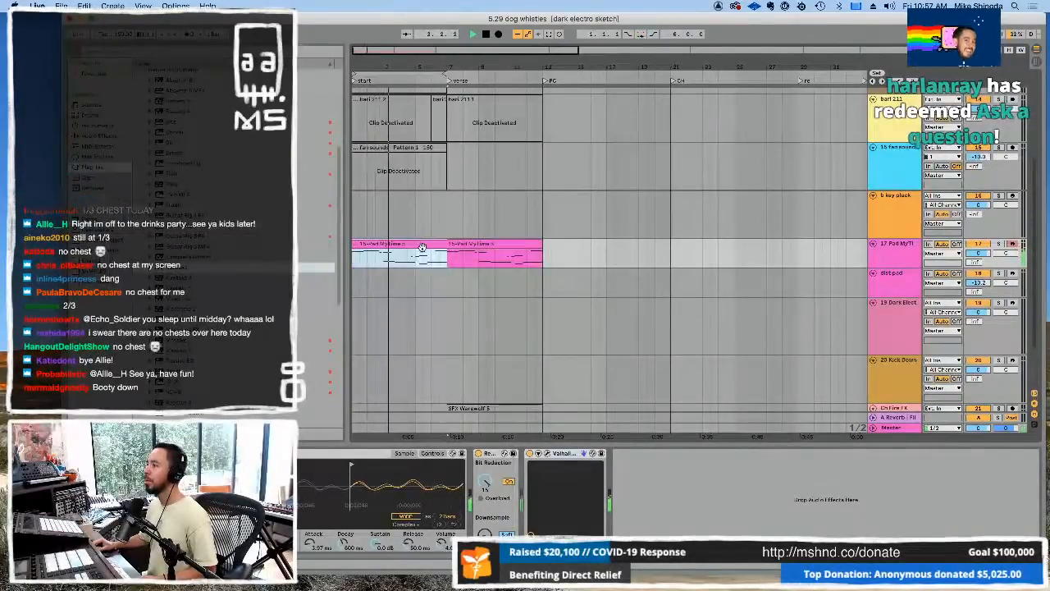
left_click(488, 244)
key("super+d")
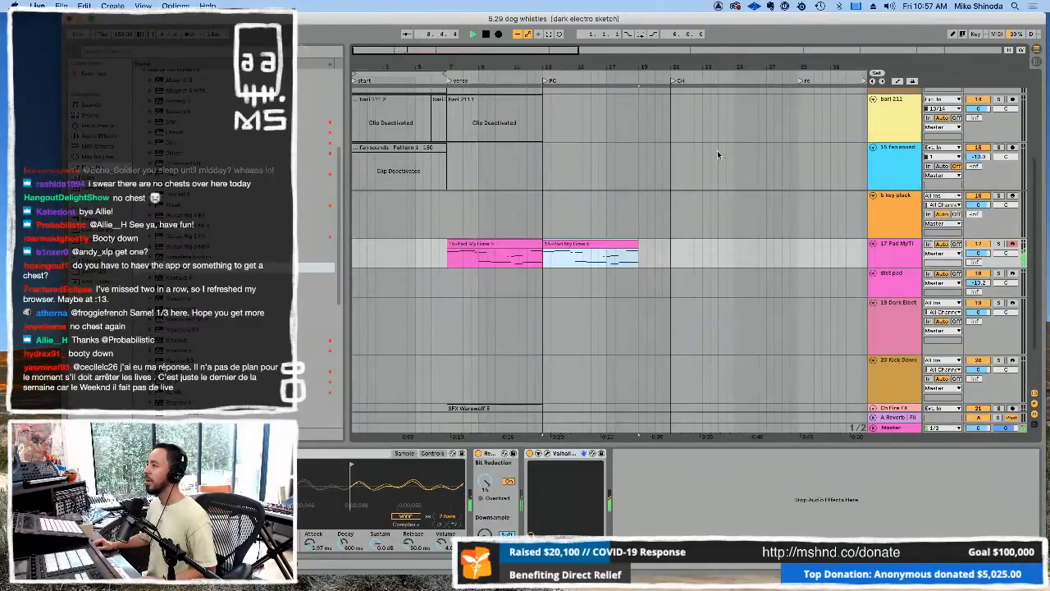
Step: Loop the verse section and copy its Pad MyTime clip back into the start section
scroll(740, 151, "up", 3)
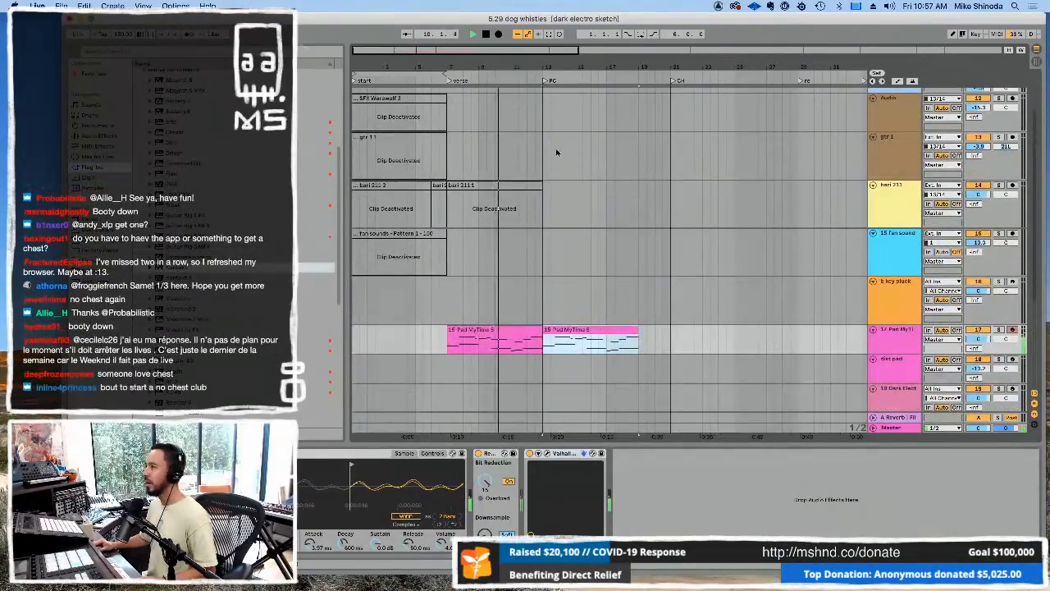
left_click_drag(545, 156, 450, 156)
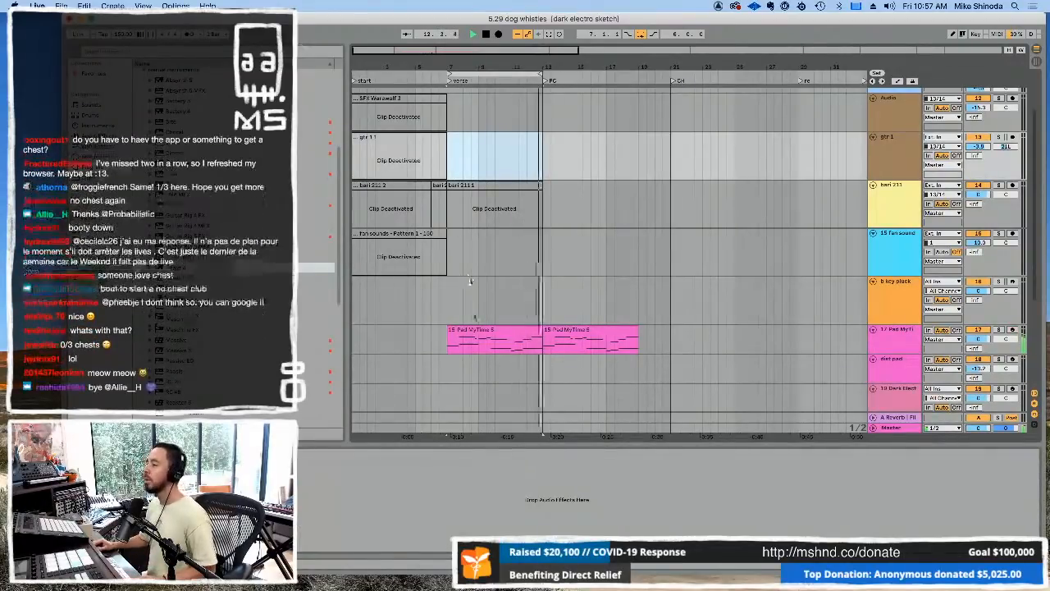
left_click(485, 330)
left_click_drag(393, 339, 304, 335)
key("super+v")
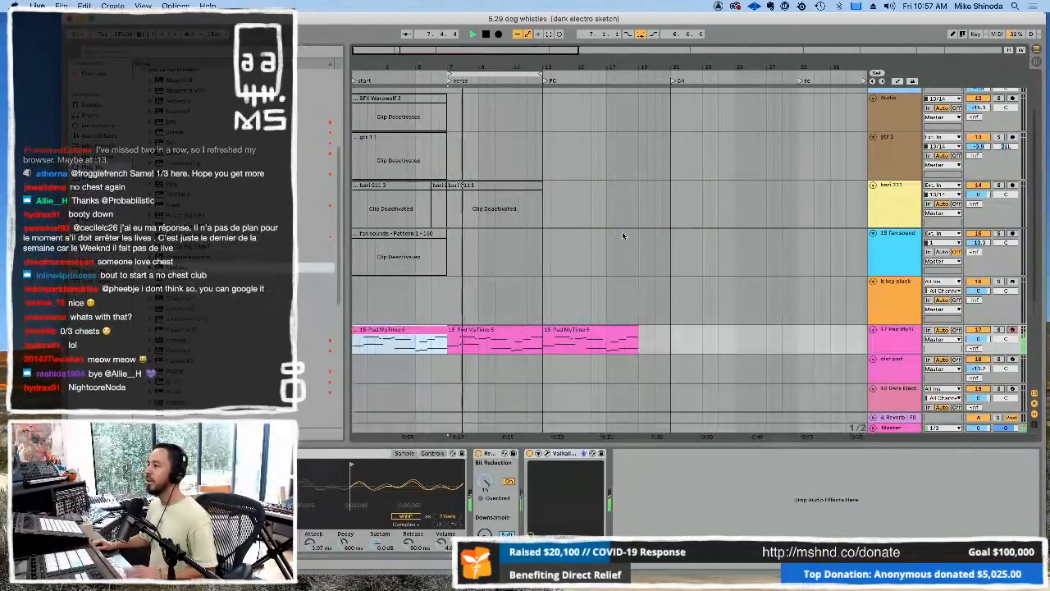
Step: Reopen Maschine from its track, delete the opening Perc Acid 4 note from Group A1's Scene 4 pattern, and close the plug-in
scroll(869, 120, "up", 4)
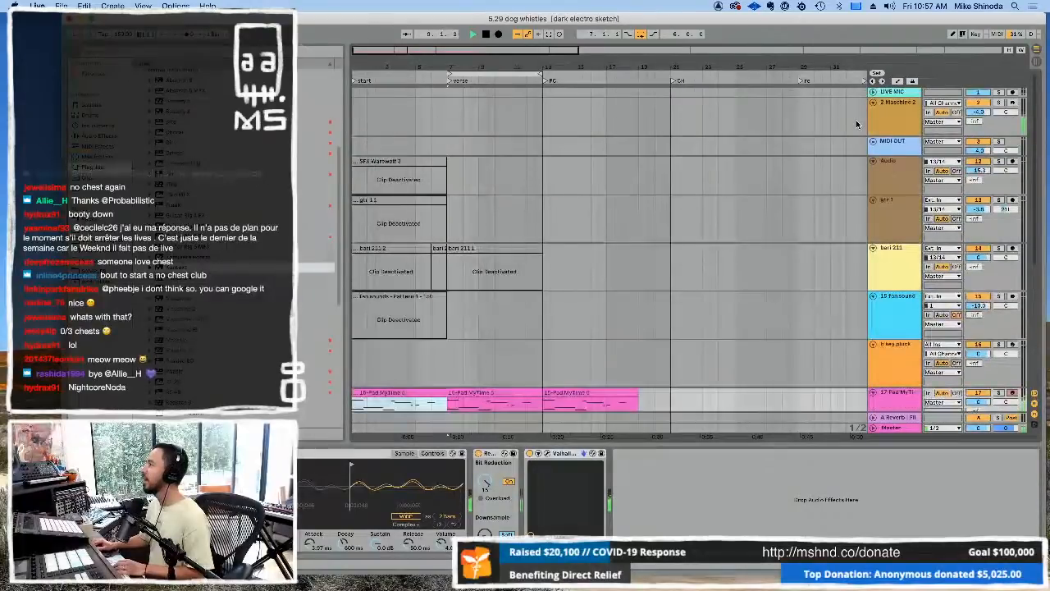
left_click(898, 105)
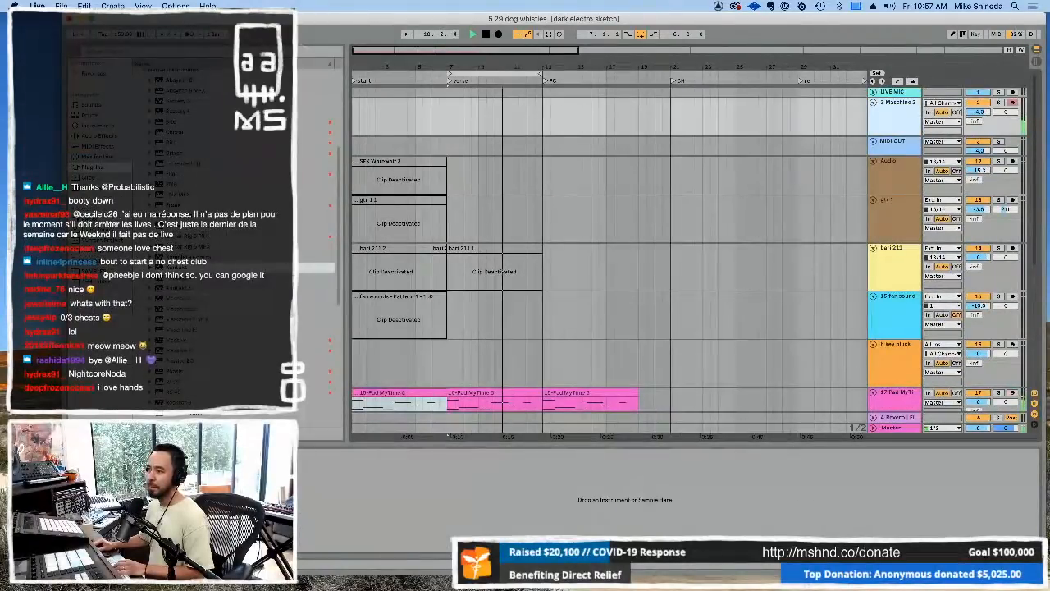
key("alt+super+p")
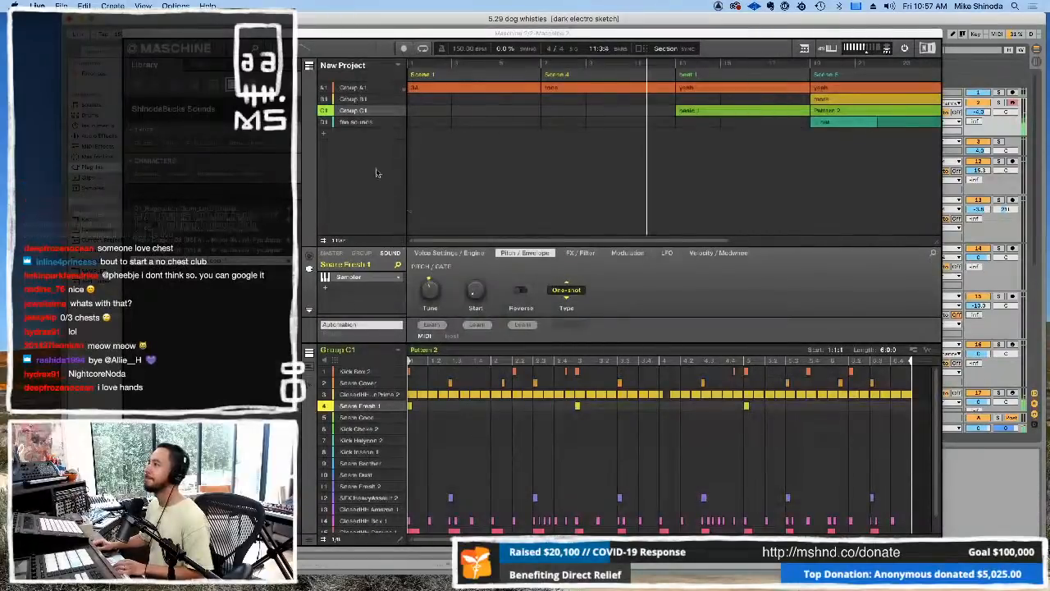
left_click(576, 88)
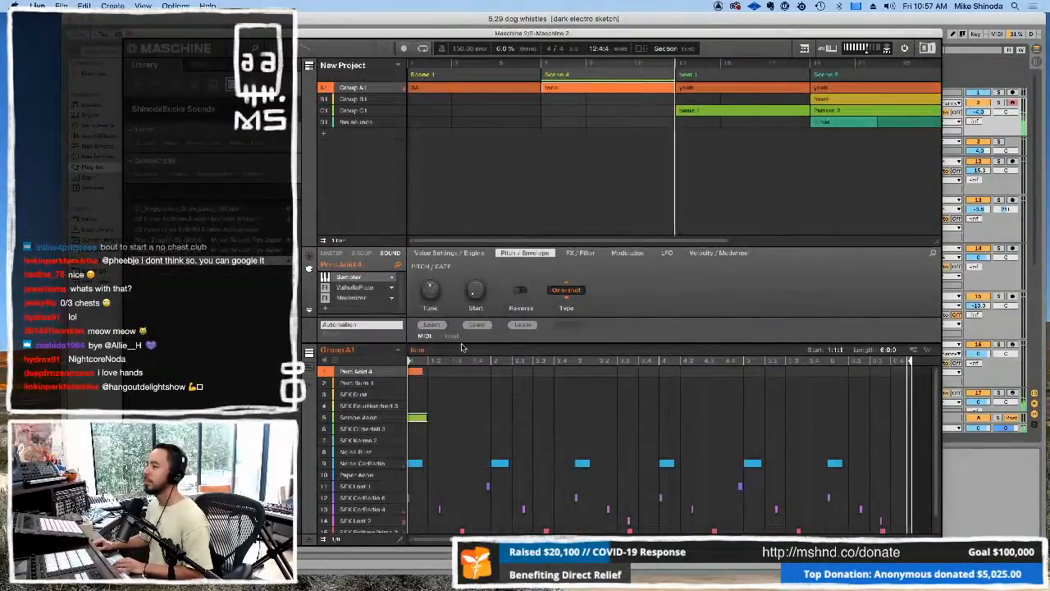
double_click(416, 372)
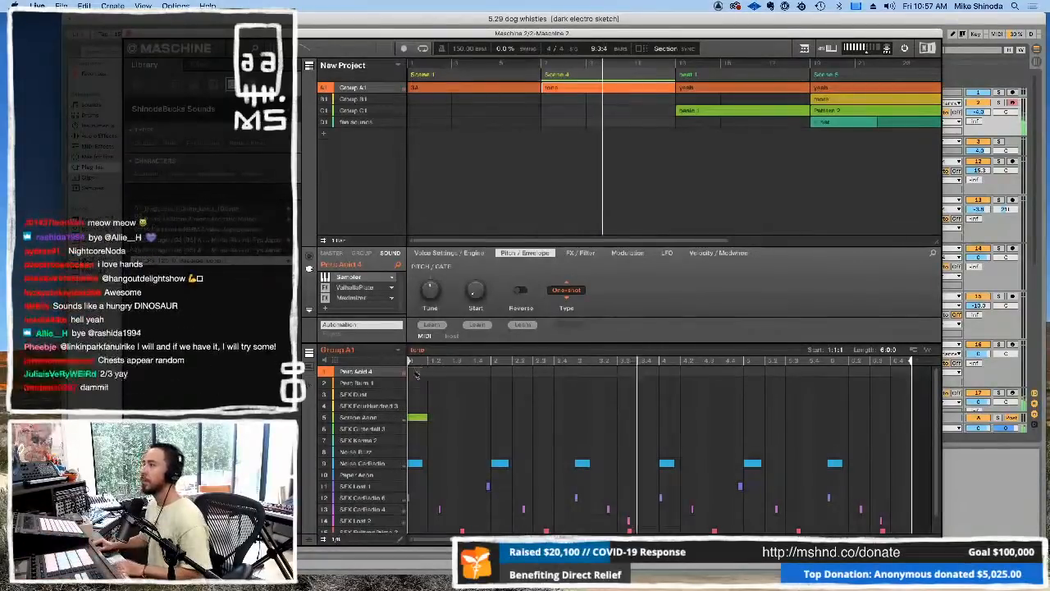
left_click(744, 88)
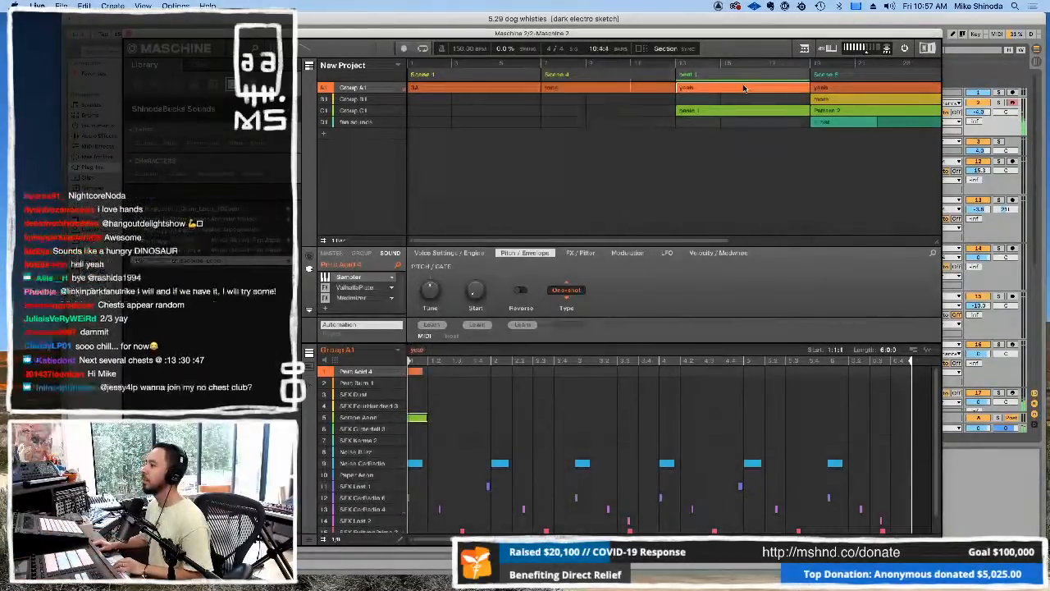
left_click(478, 75)
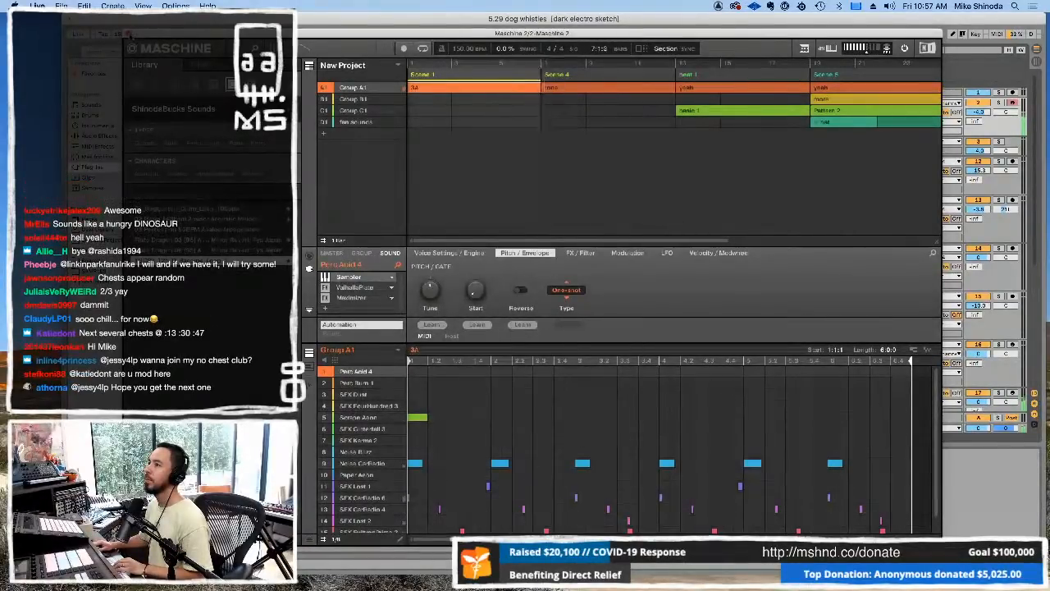
left_click(129, 33)
Step: Bypass the bit-reduction effect on the Pad MyTime track and set the delay sync of its ValhallaDelay to Note
scroll(551, 245, "down", 1)
scroll(551, 245, "down", 3)
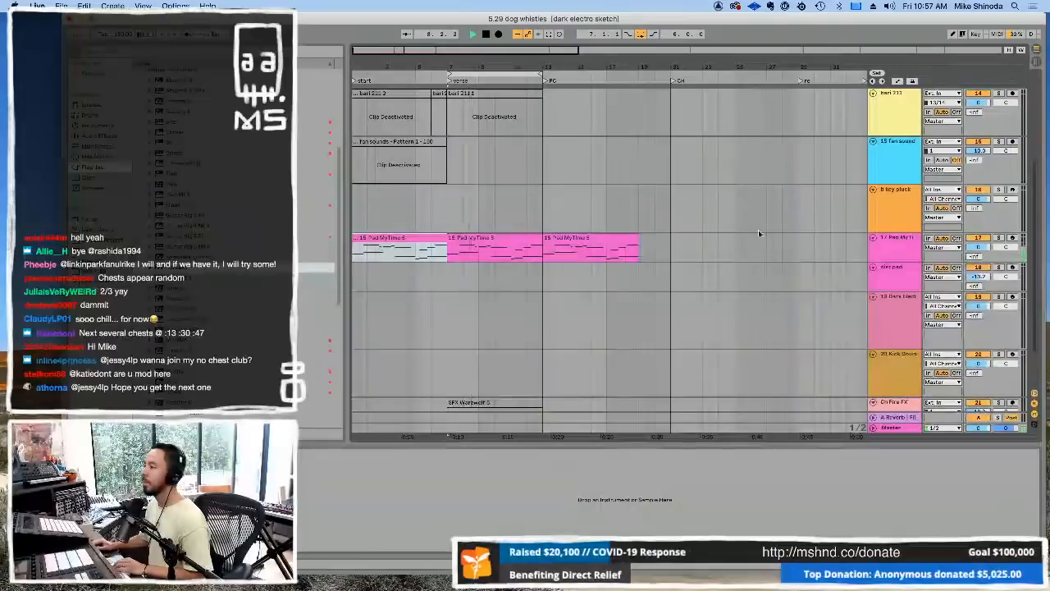
left_click(861, 239)
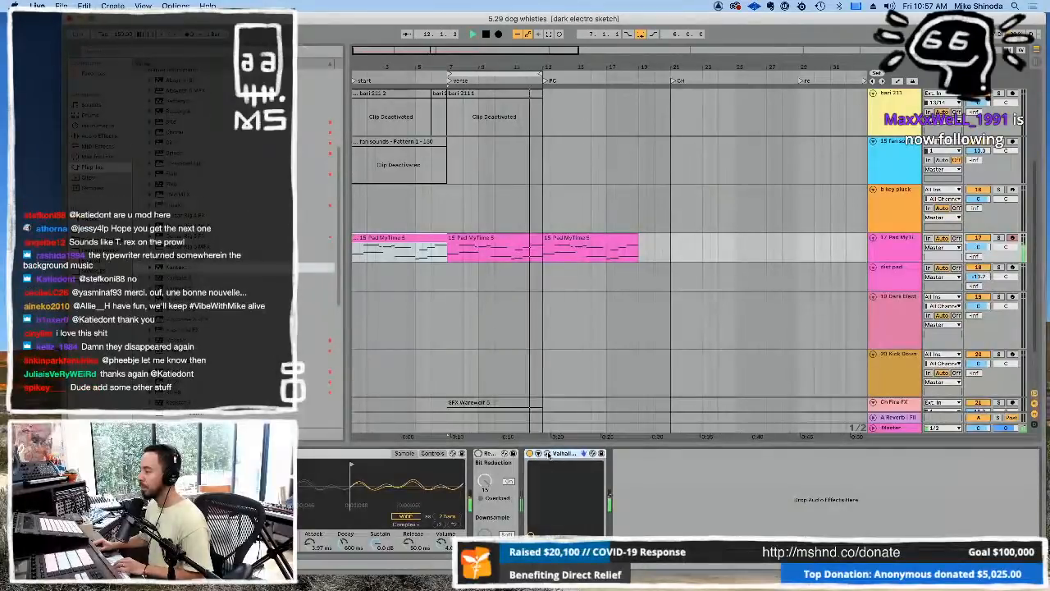
left_click(547, 452)
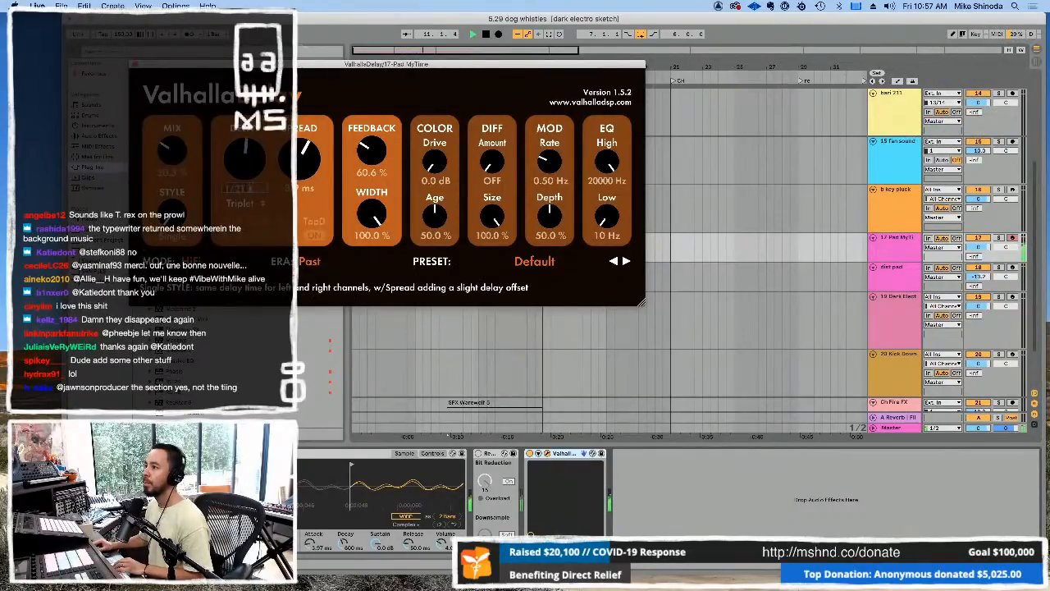
left_click(240, 202)
left_click(244, 217)
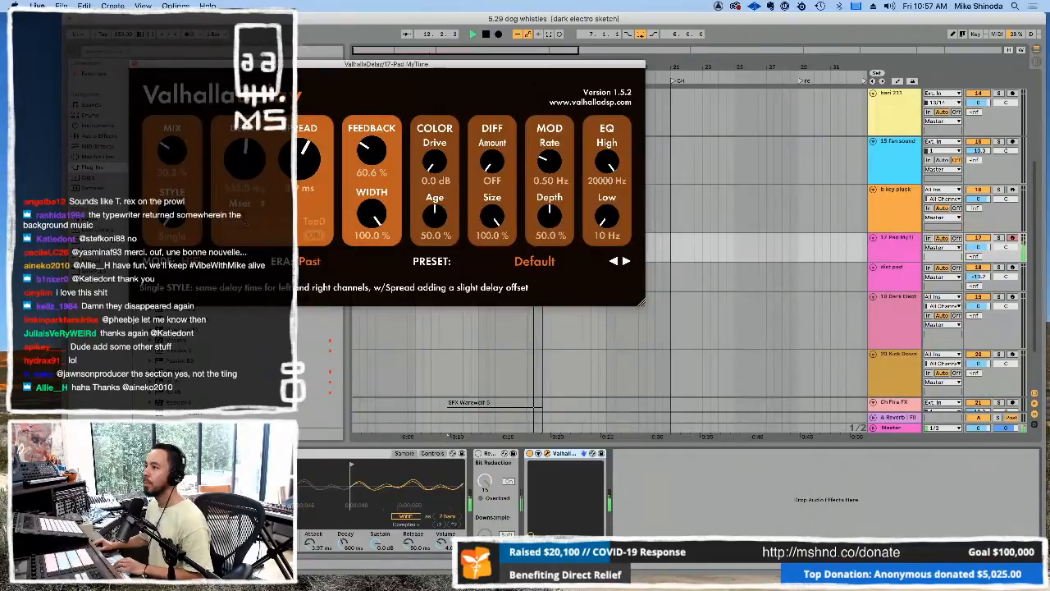
left_click(241, 204)
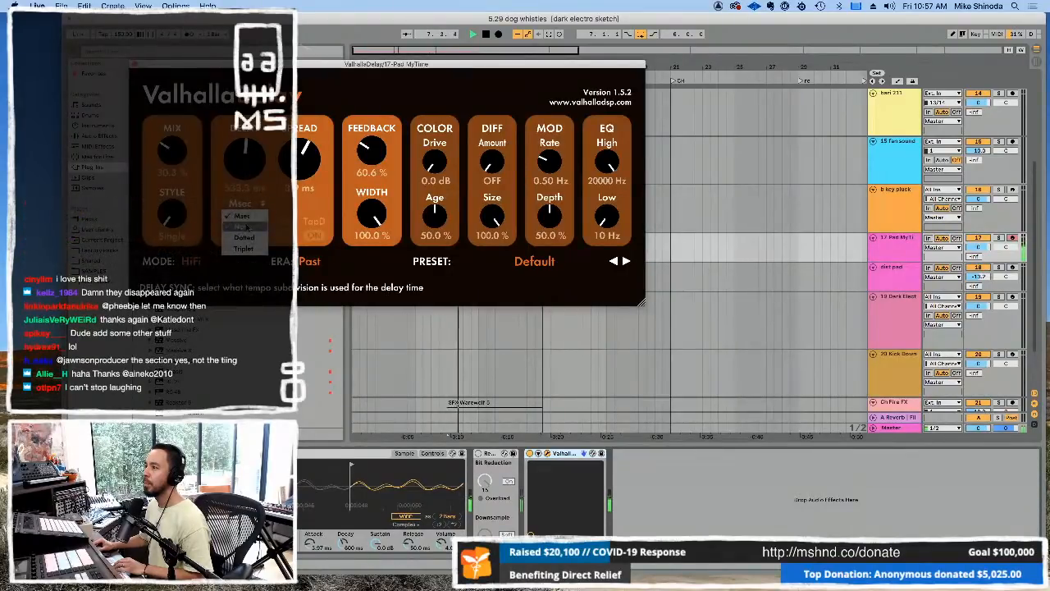
left_click(245, 226)
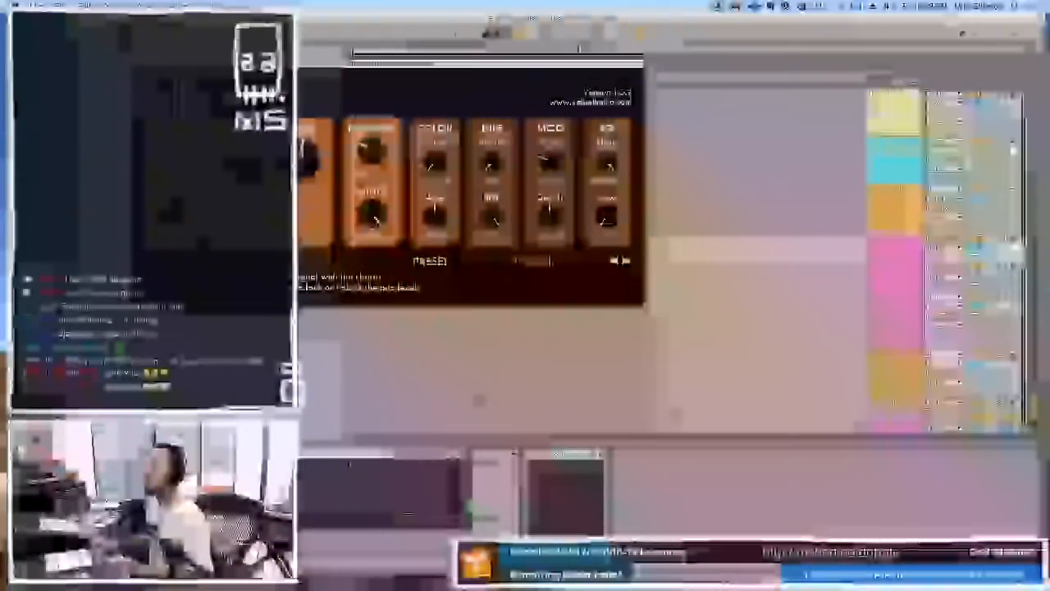
key("super+w")
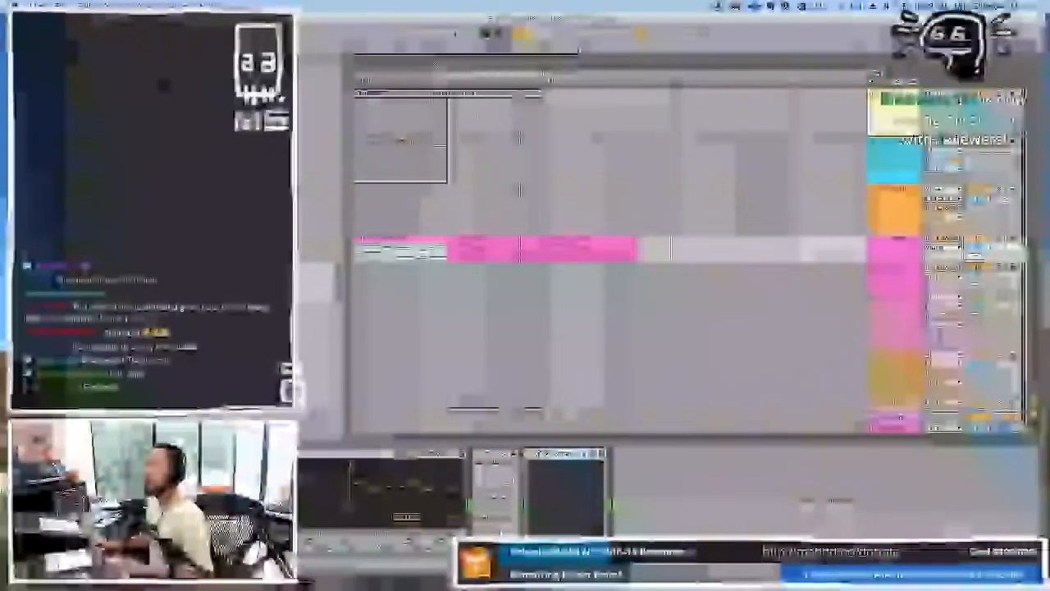
Step: Duplicate the Pad MyTime clip from the PC section into the CH and re sections
key("minus")
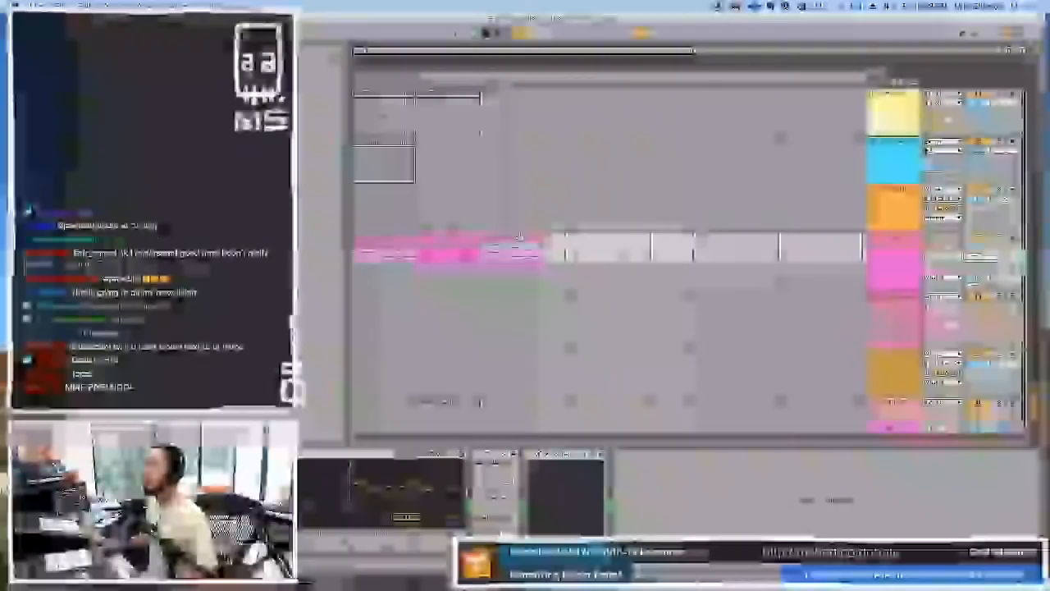
left_click(518, 238)
key("super+d")
left_click_drag(861, 245, 694, 245)
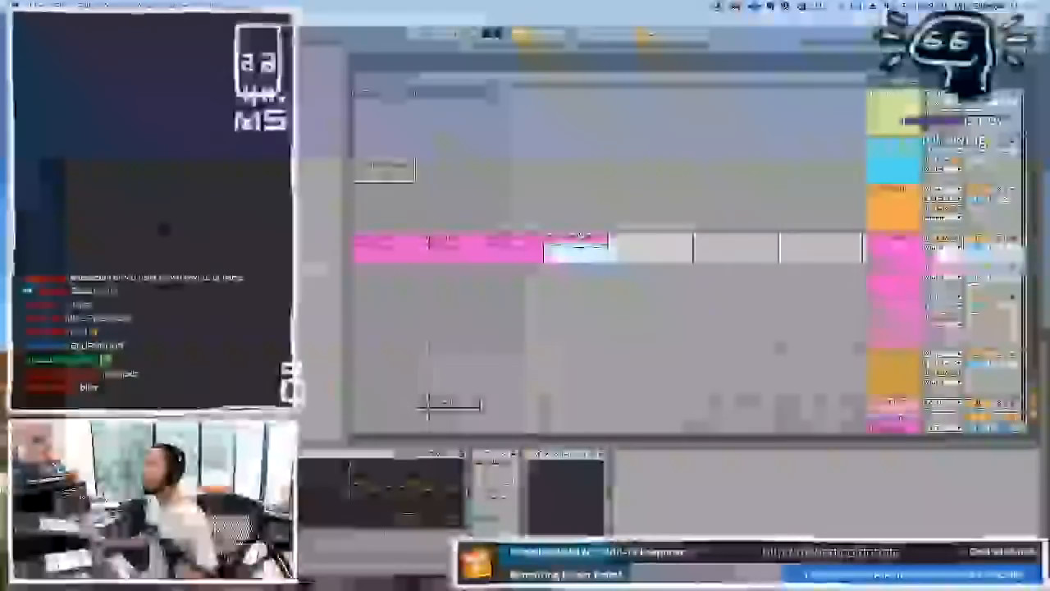
key("super+d")
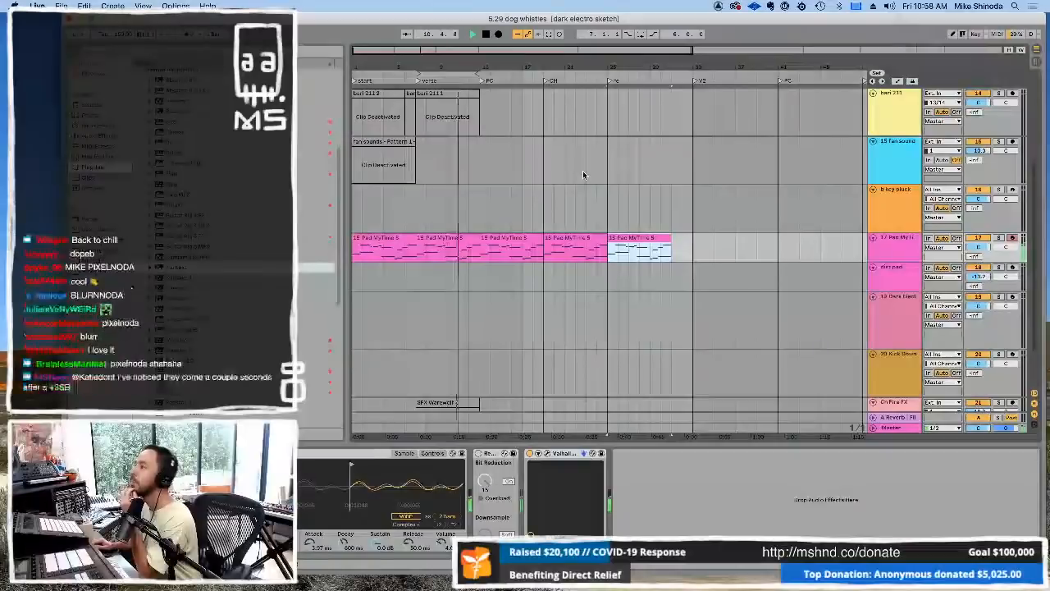
Step: Move the deactivated gtr 1 clip from the start section to the PC section and activate it
scroll(582, 171, "up", 2)
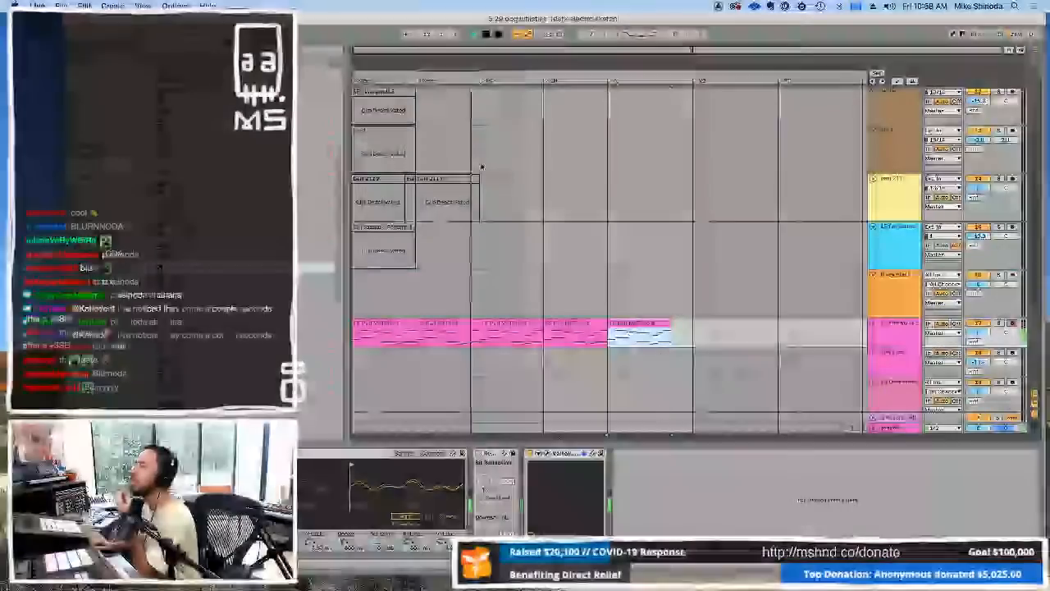
left_click(390, 131)
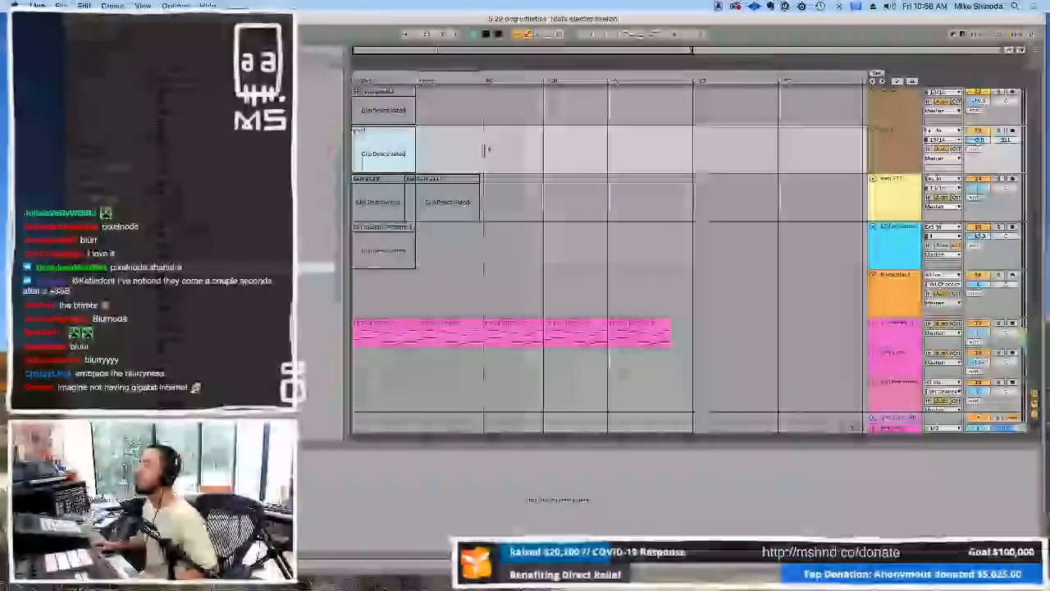
key("0")
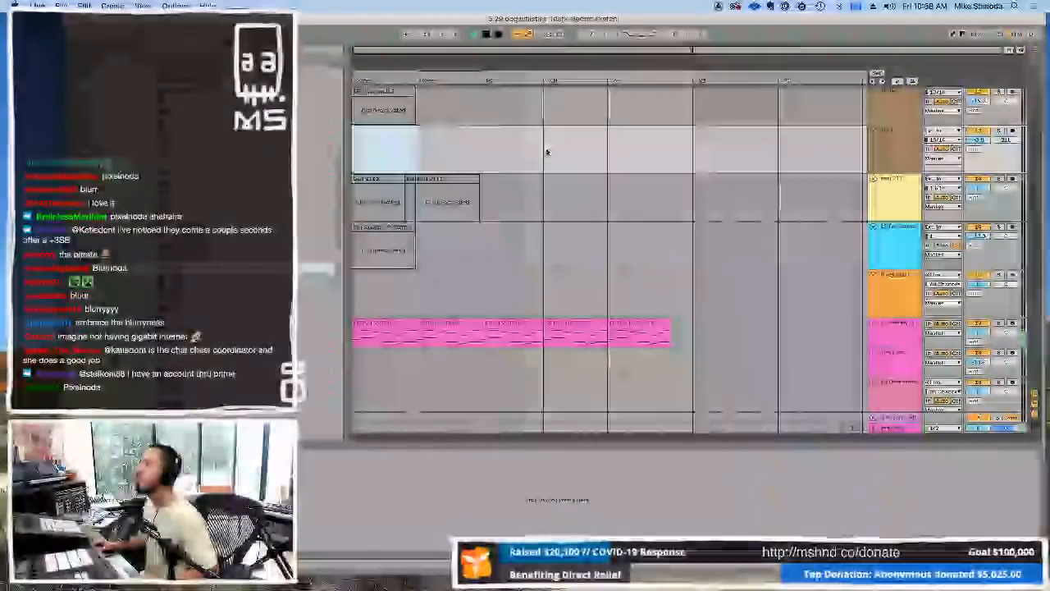
left_click(482, 157)
key("super+v")
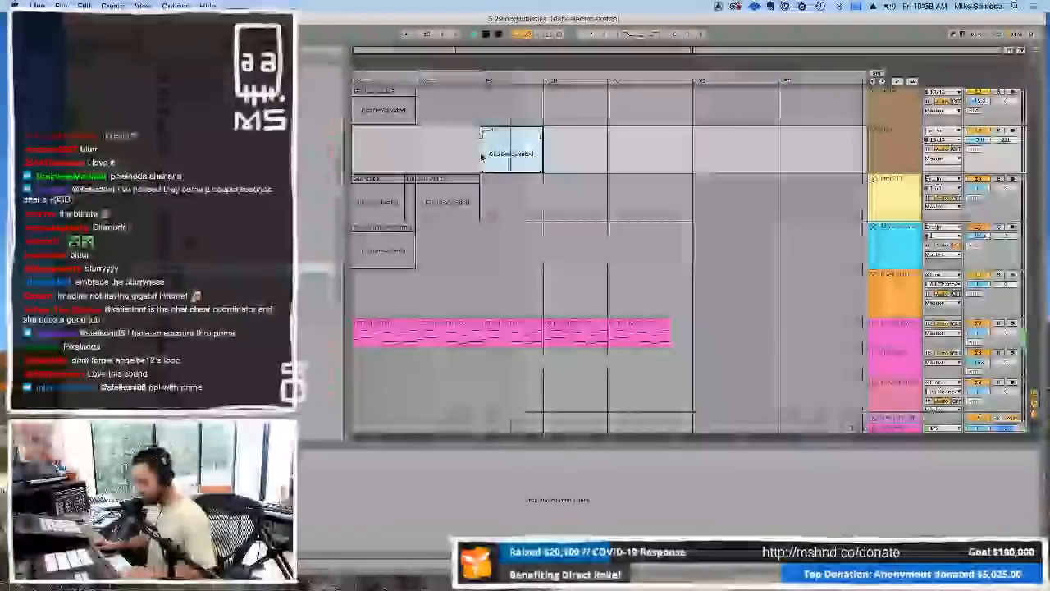
key("0")
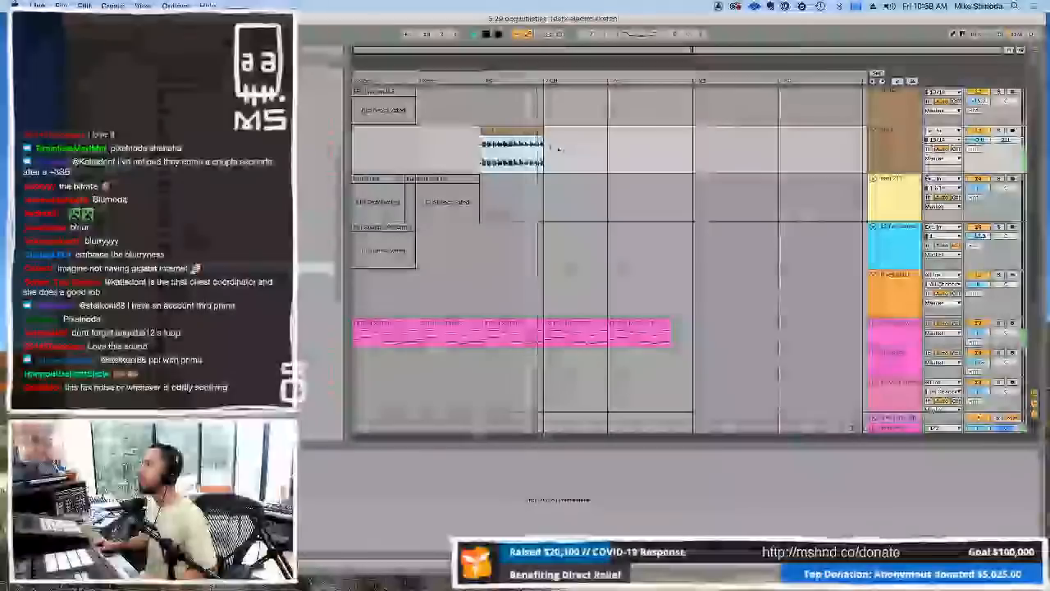
Step: Move the gtr 1 clip from the PC section to the start of the re section
key("Delete")
left_click(603, 150)
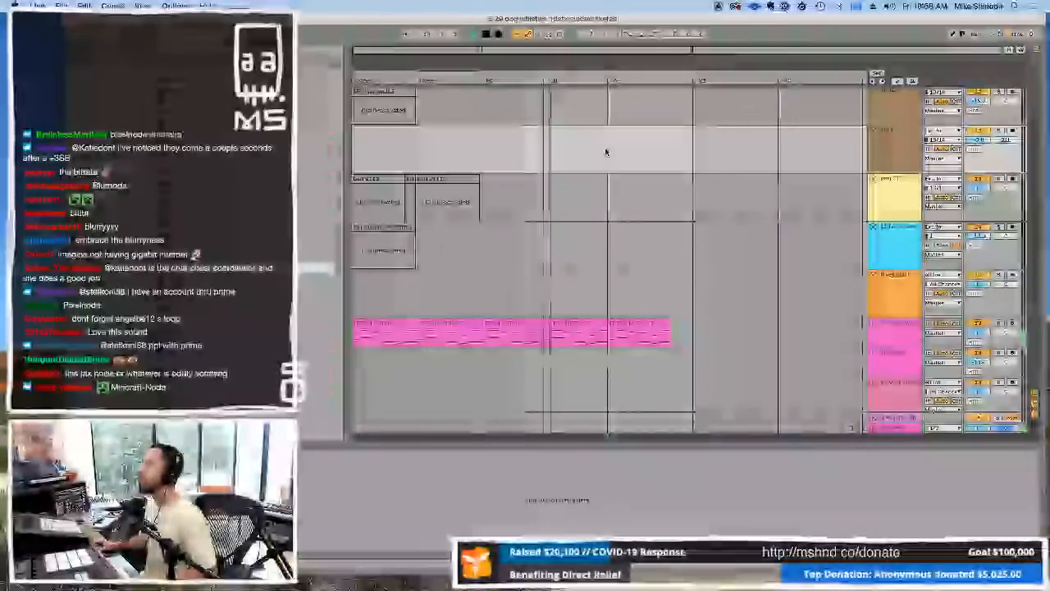
key("super+v")
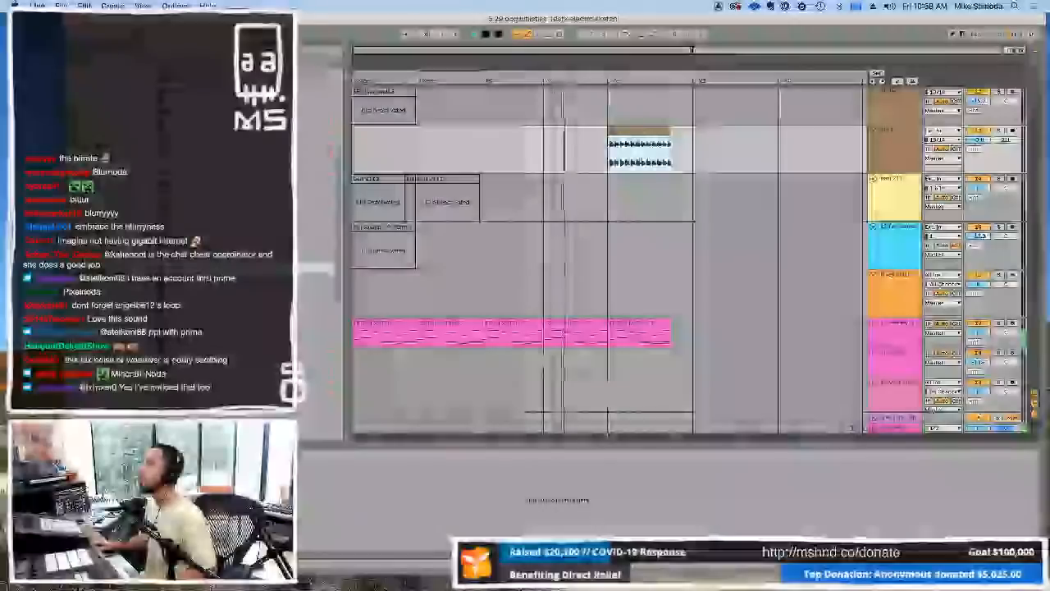
Step: Move the verse's bari 211 clip to the re section, loop over its length, and activate it
scroll(731, 125, "up", 3)
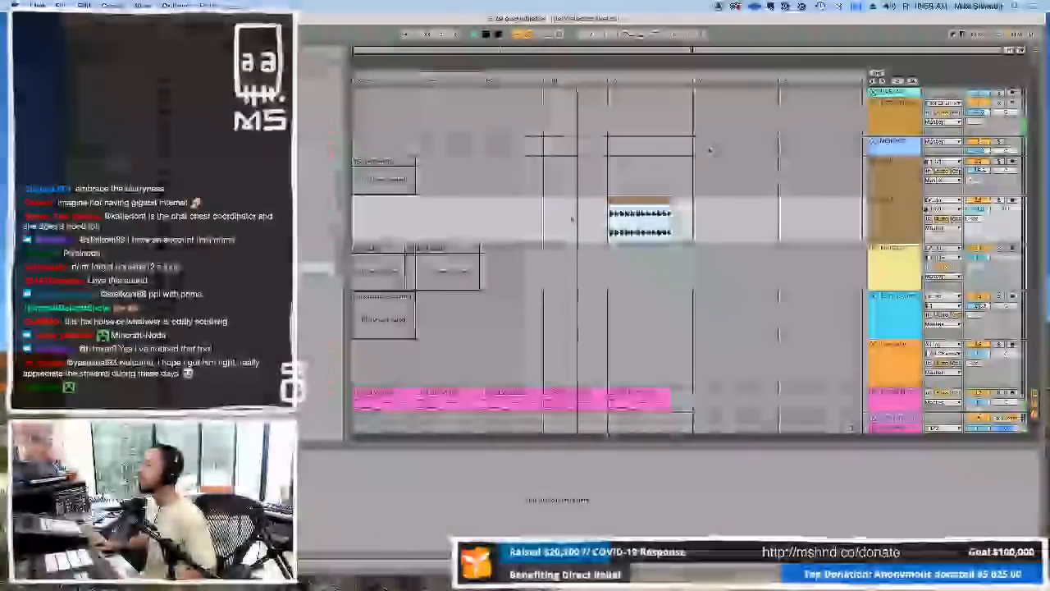
left_click_drag(430, 250, 610, 261)
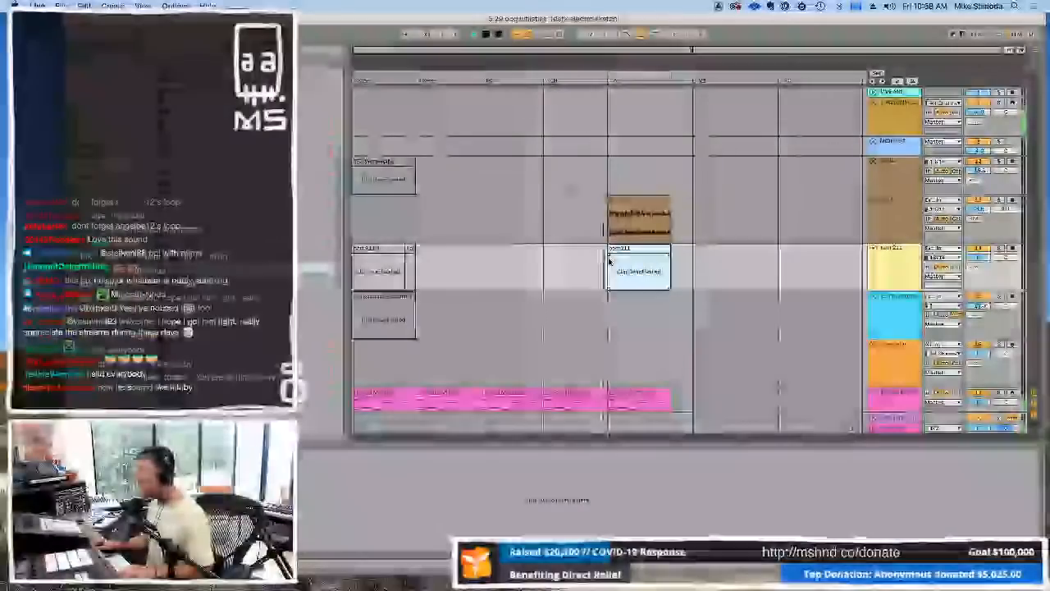
key("super+l")
key("0")
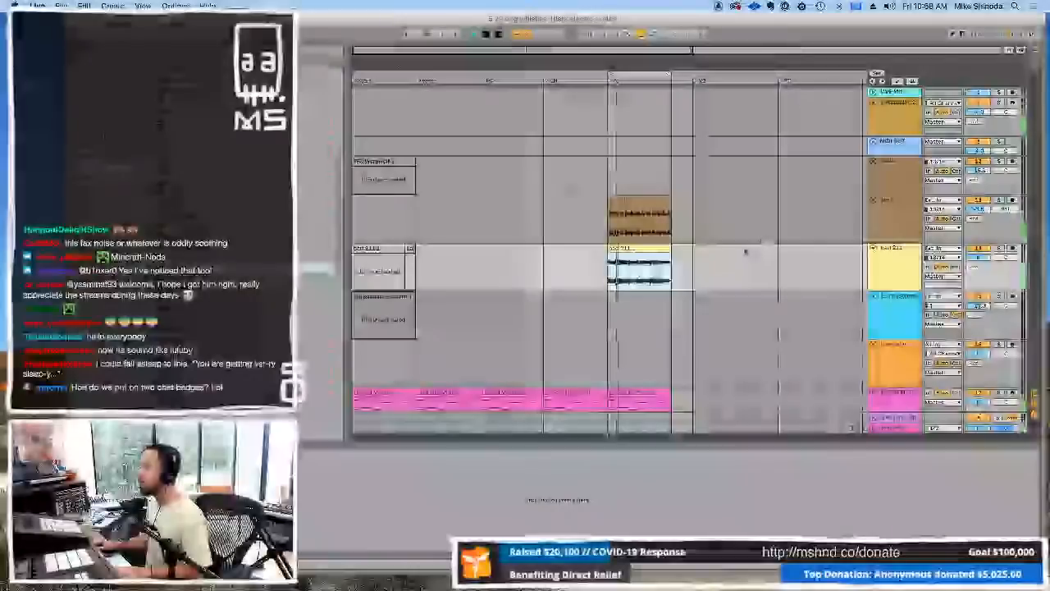
Step: Show the Maschine instrument and extend the beat 1 section to end at bar 25, pushing the following scenes back
left_click(899, 118)
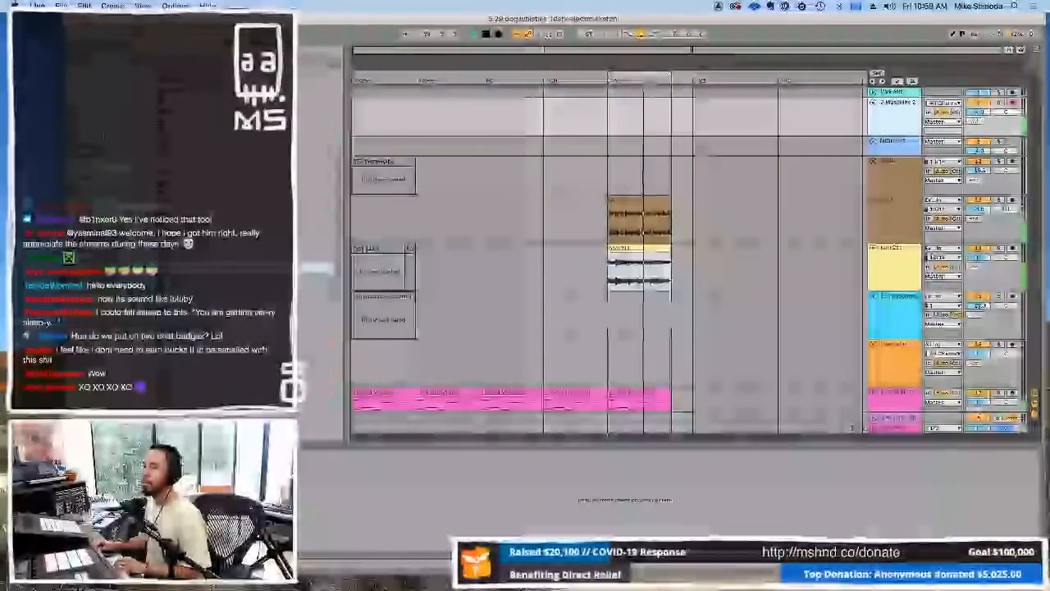
key("super+alt+p")
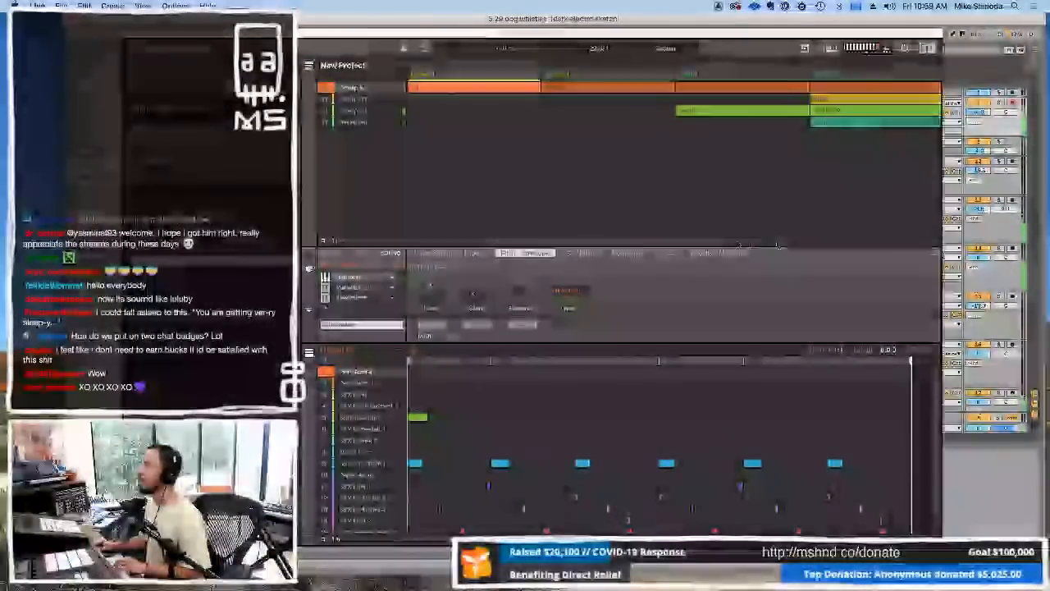
left_click_drag(725, 240, 937, 211)
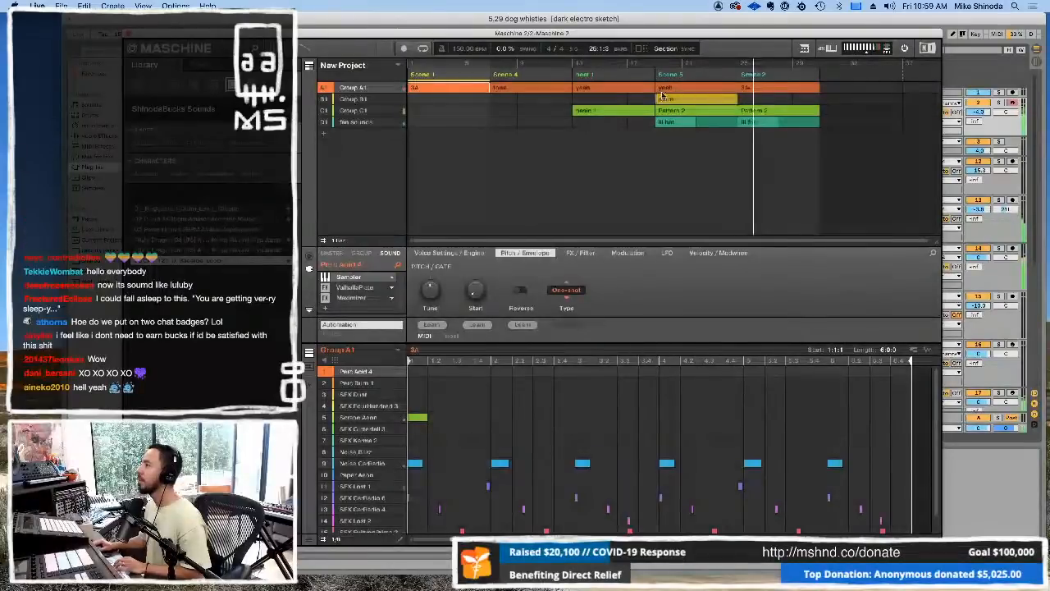
left_click_drag(652, 76, 740, 76)
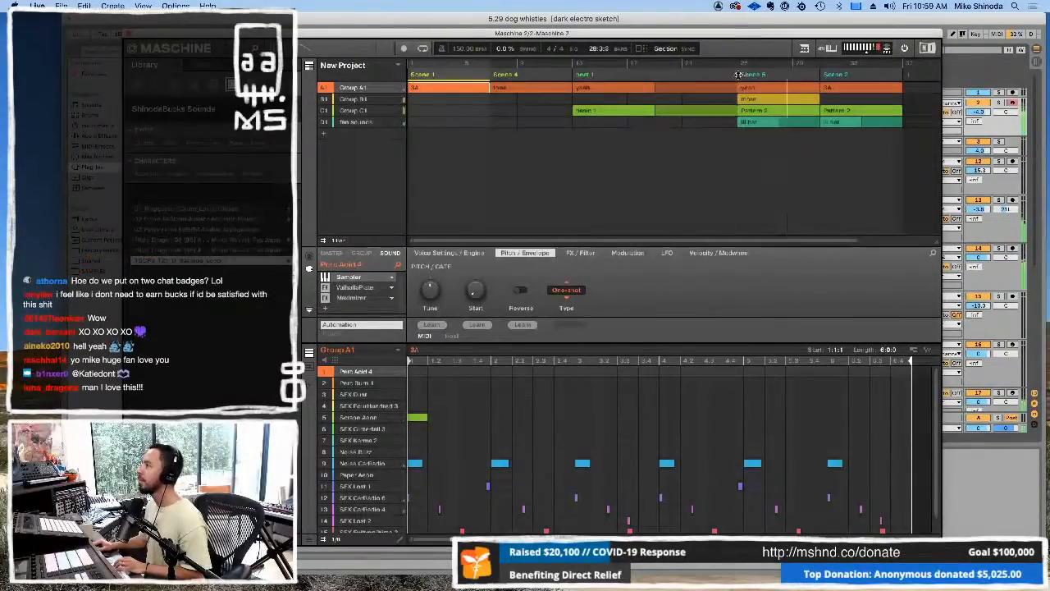
Step: Assign Group B1's existing pattern "more" to Scene 2 in Maschine
left_click(847, 74)
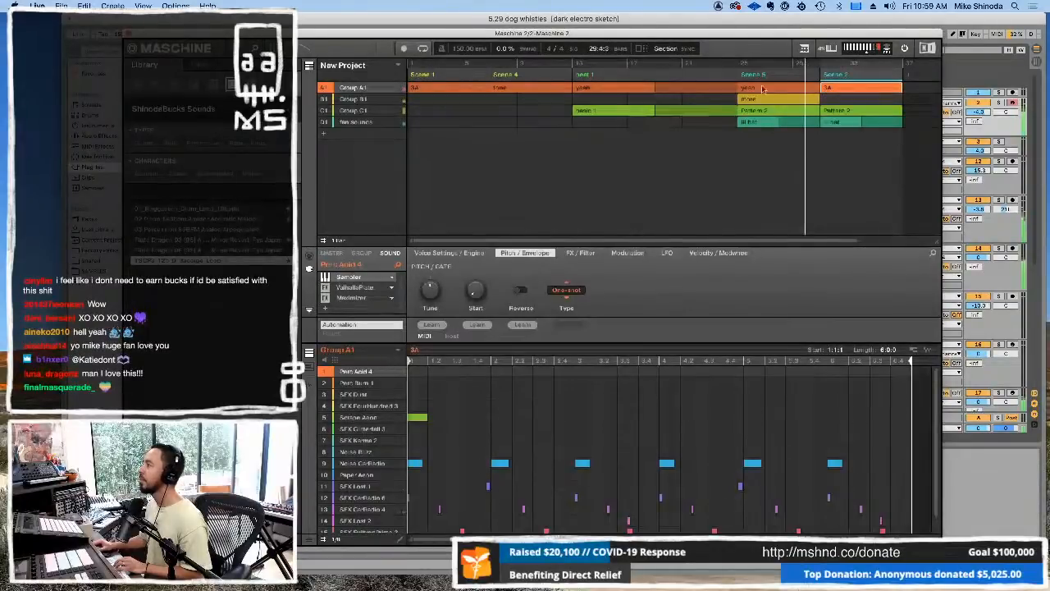
left_click(356, 98)
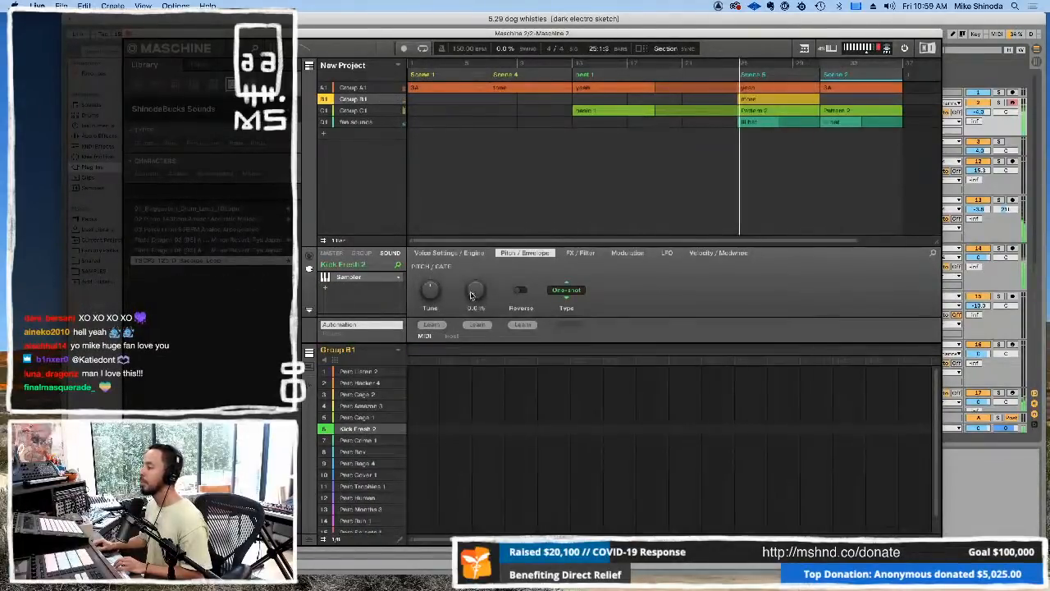
right_click(841, 98)
mouse_move(862, 118)
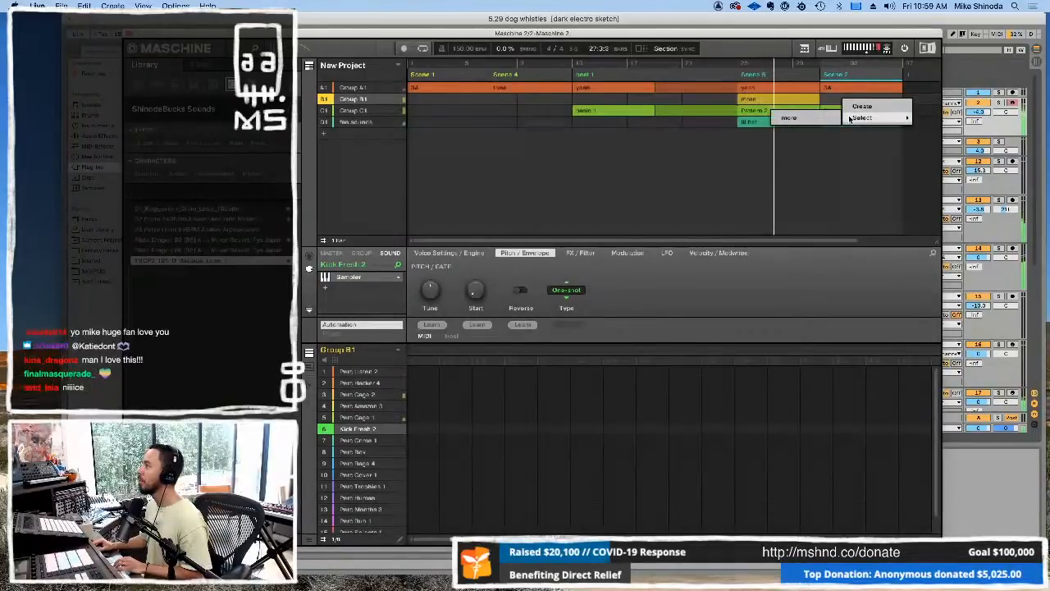
left_click(790, 121)
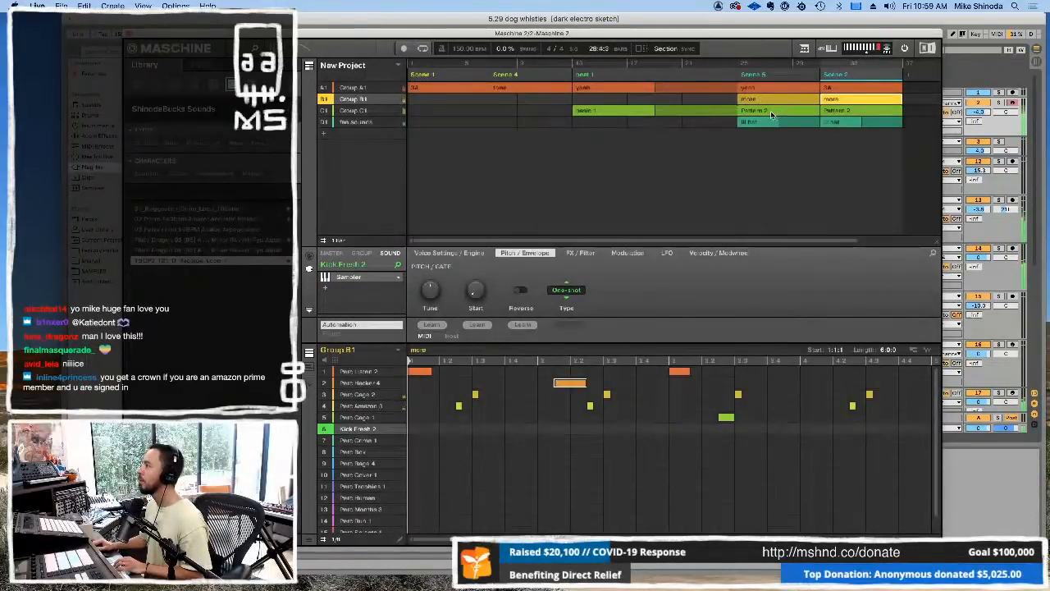
Step: Switch Group A1's pattern in Scene 2 to "tone" and hide the Maschine window
right_click(834, 88)
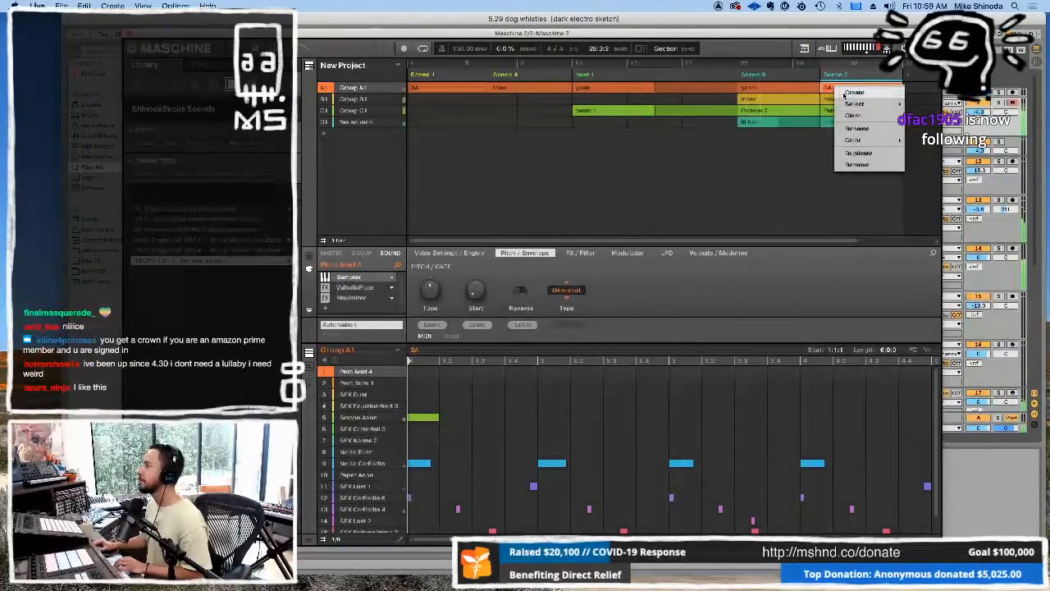
left_click(843, 93)
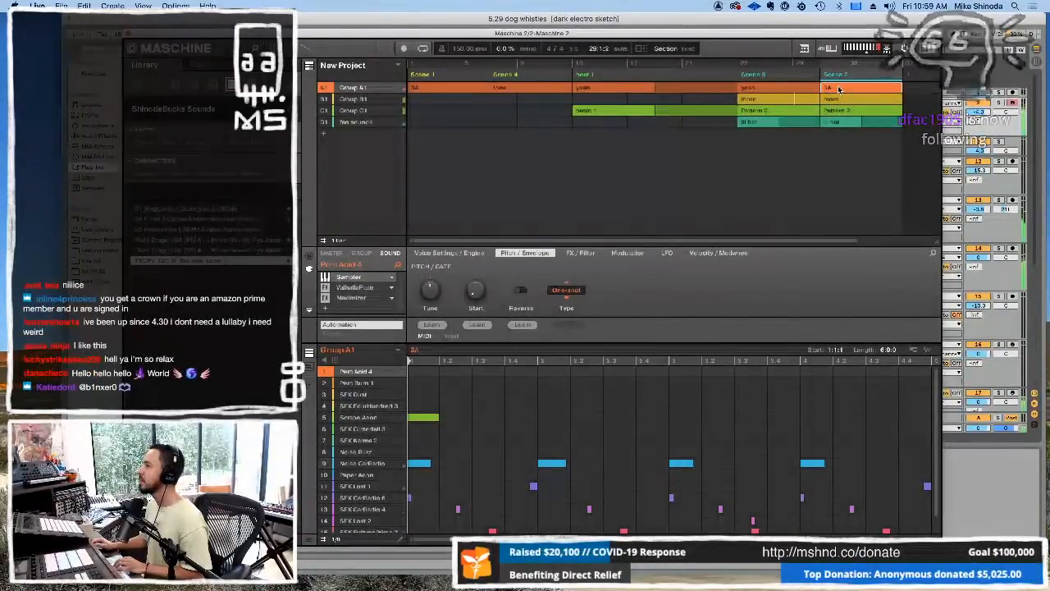
right_click(838, 88)
mouse_move(857, 107)
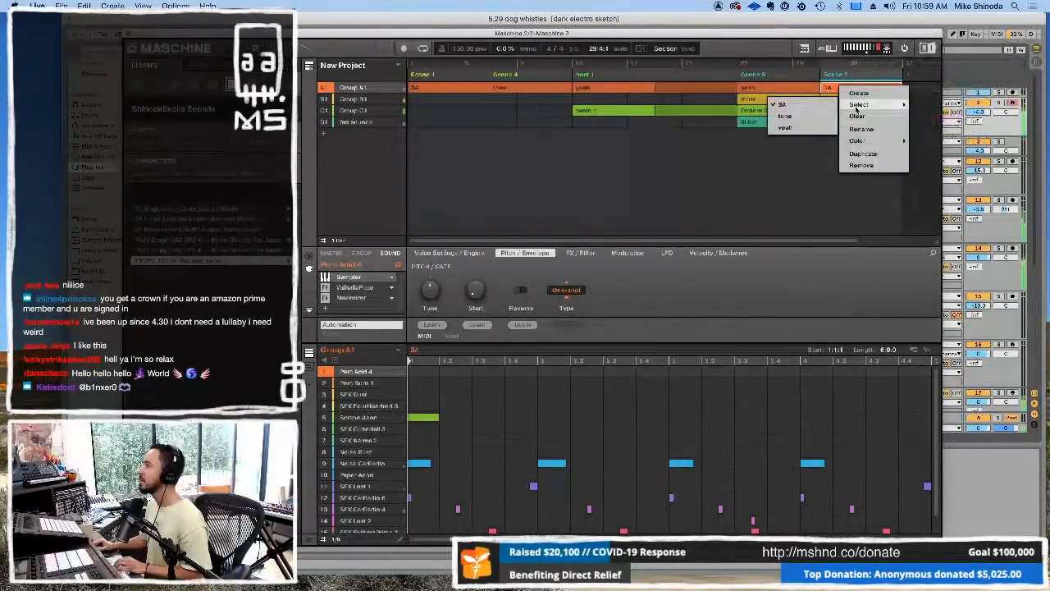
left_click(830, 117)
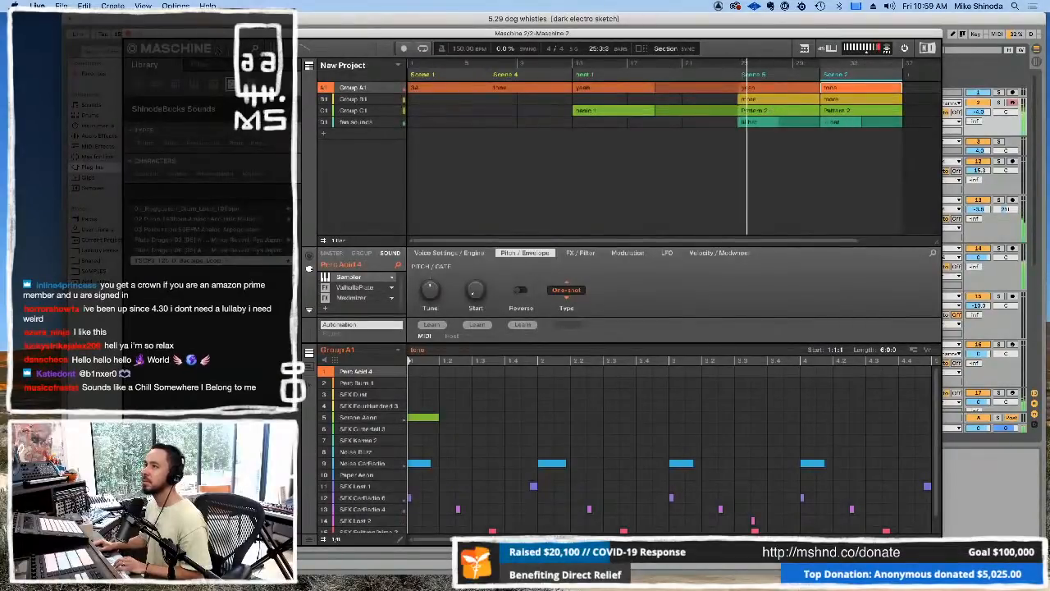
key("super+alt+p")
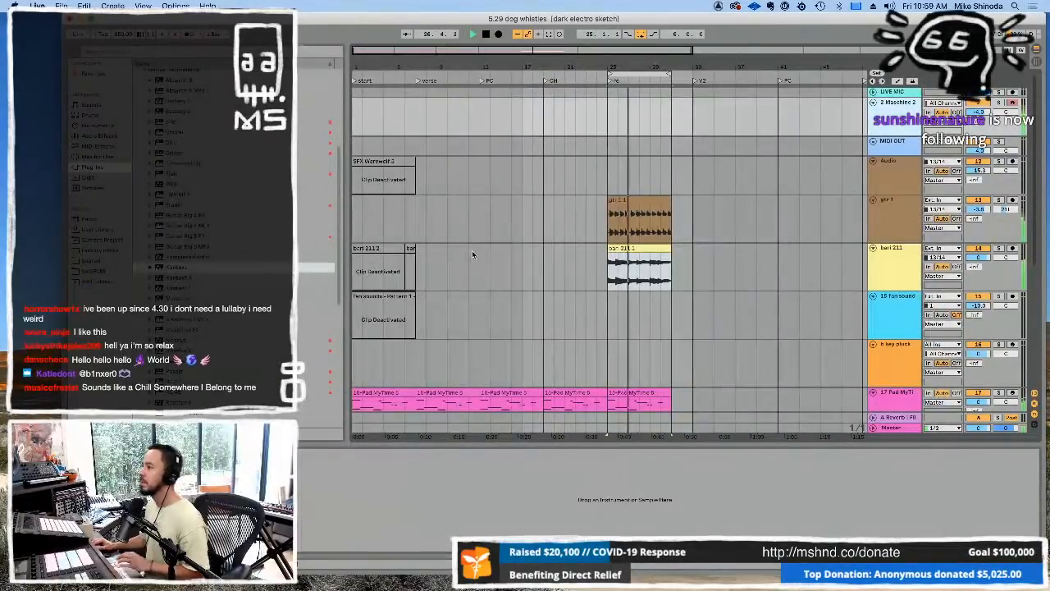
Step: Move the deactivated SFX Werewolf 3 clip from the start section to directly after the re section's clips
left_click(394, 160)
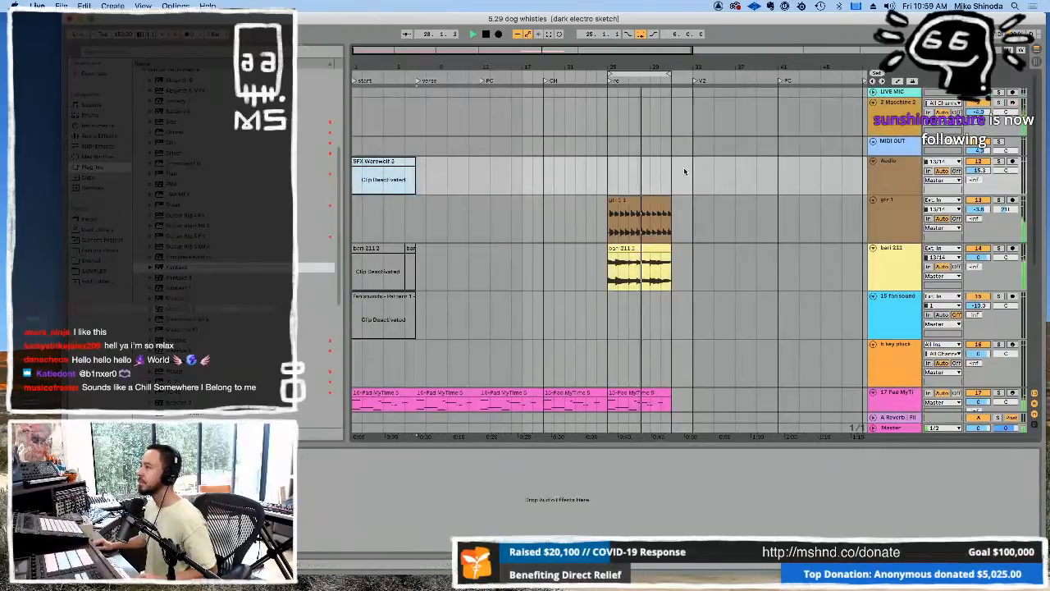
left_click(676, 172)
key("cmd+v")
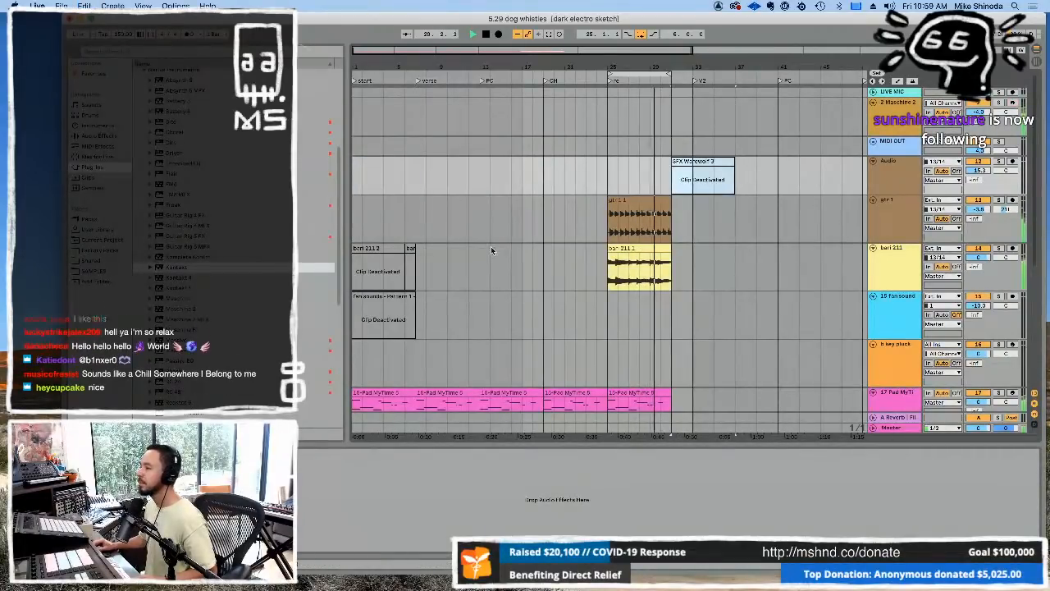
Step: Extend the loop back to the song's start and move the deactivated bari 211 clips there to directly after the re section's bari clip
left_click(404, 299)
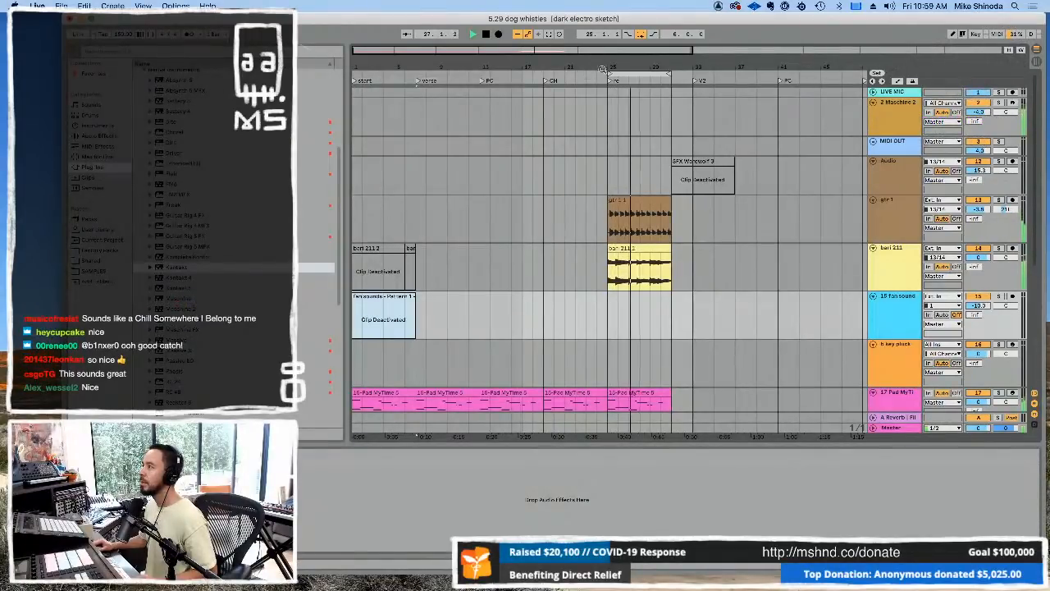
left_click_drag(610, 74, 320, 78)
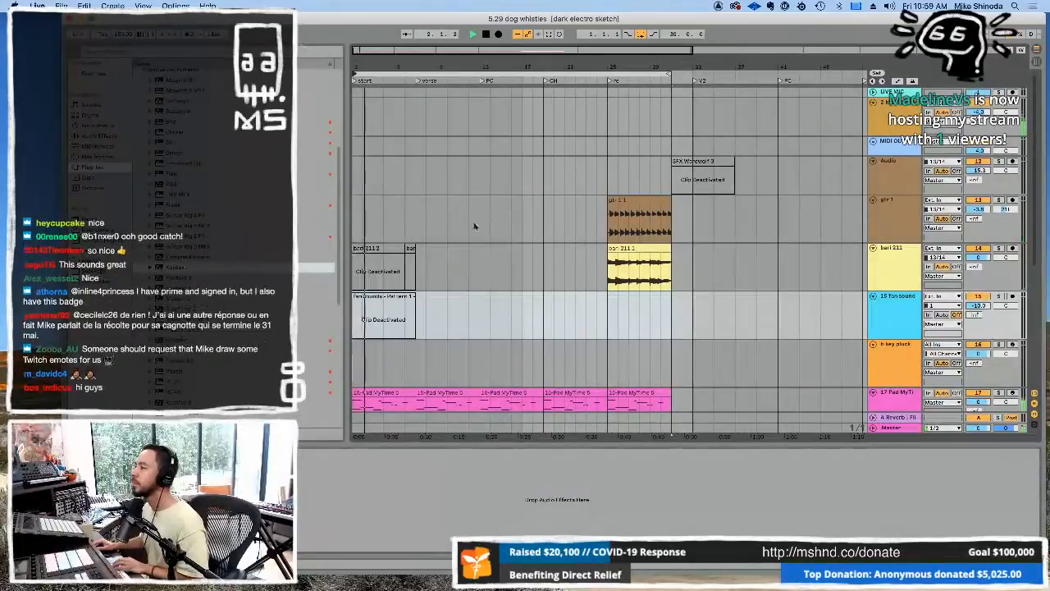
left_click_drag(416, 262, 353, 263)
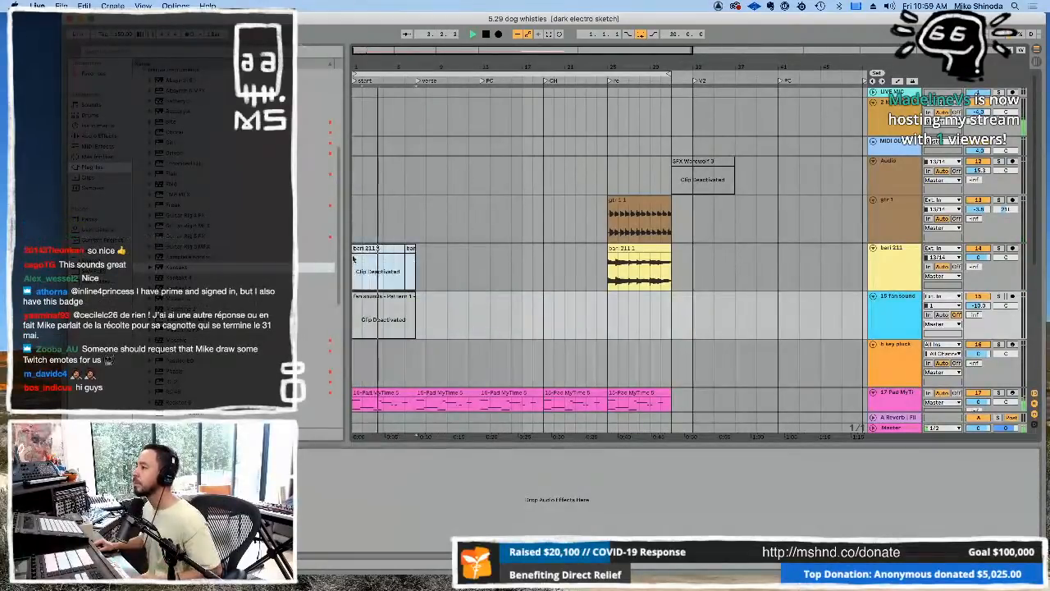
key("Delete")
left_click(673, 263)
key("super+v")
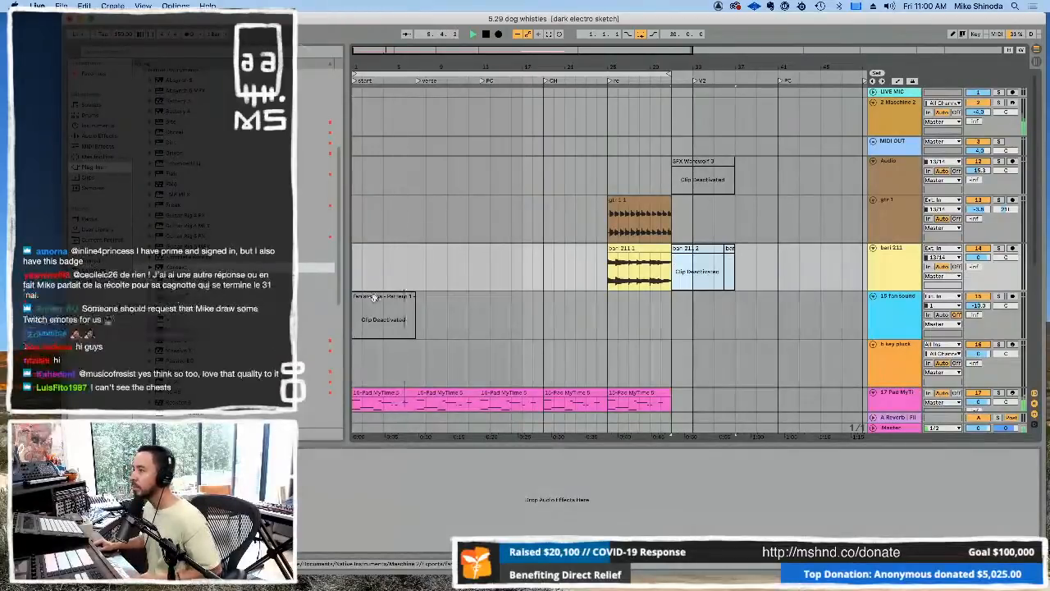
Step: Move the deactivated fan sounds clip from the start section to the PC section and activate it
left_click(405, 298)
key("Delete")
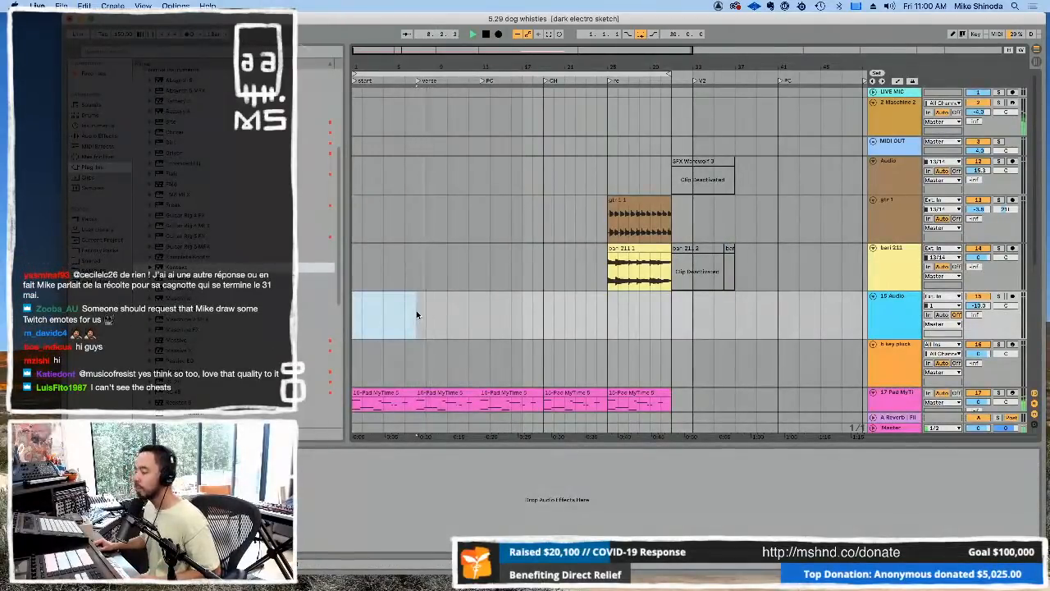
left_click(416, 314)
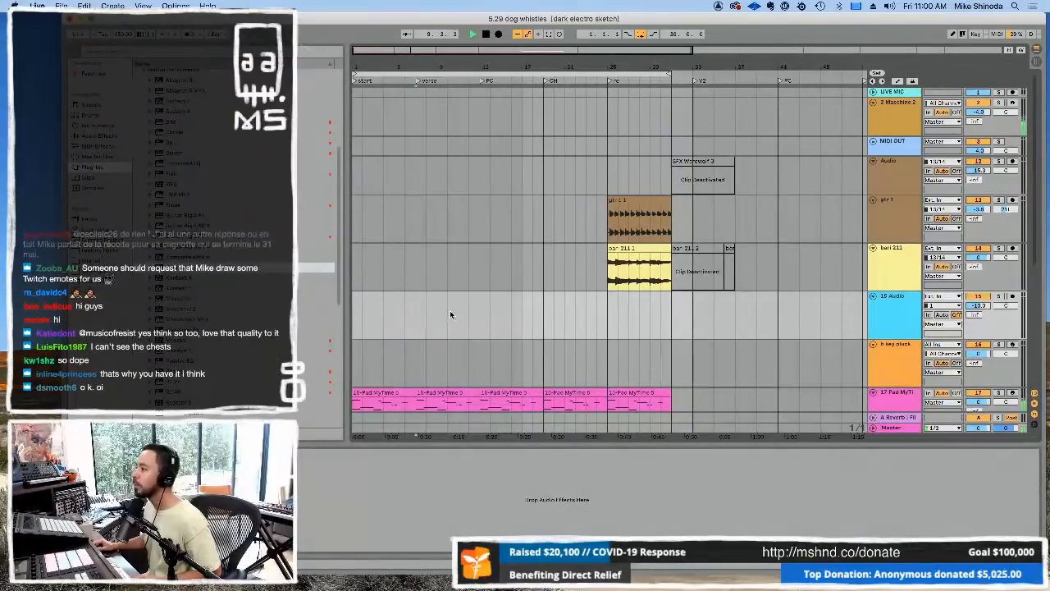
scroll(452, 311, "down", 3)
scroll(455, 301, "up", 2)
left_click(479, 275)
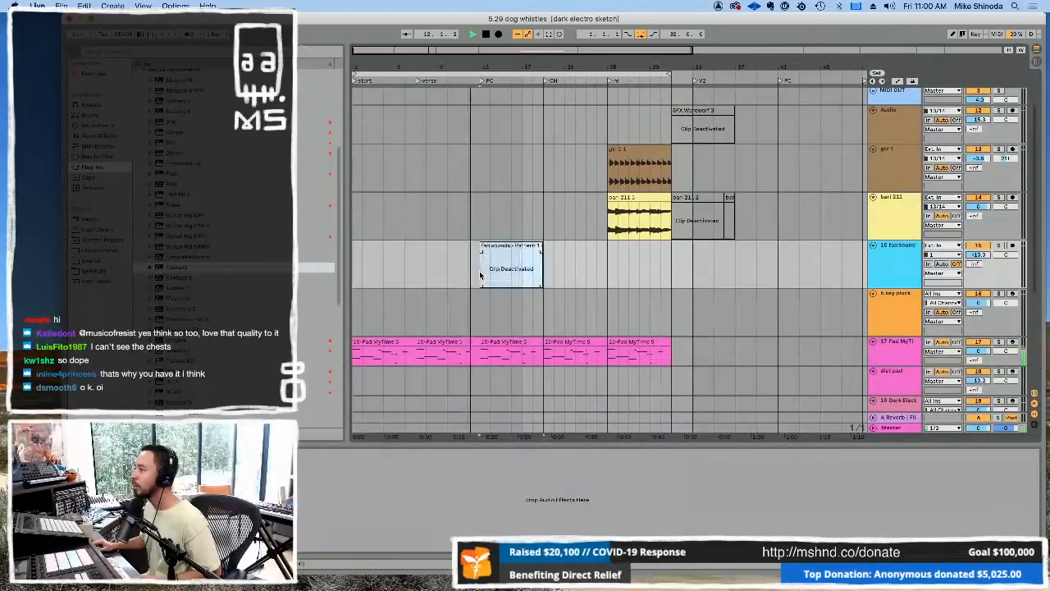
key("0")
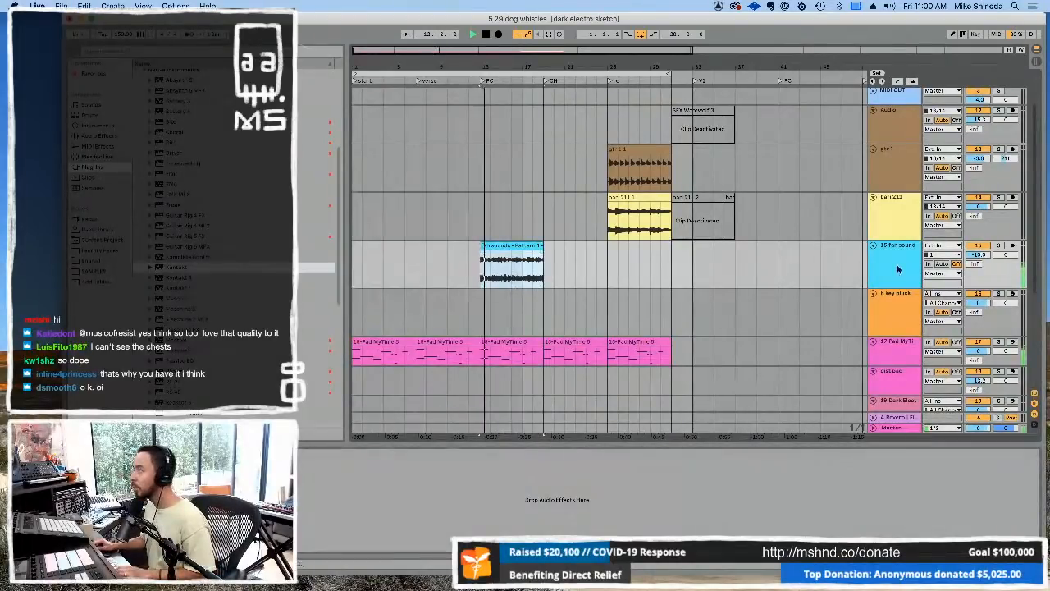
Step: Set the fan sounds track's volume to -12.0 dB and duplicate its clip into the CH section
left_click_drag(984, 255, 984, 258)
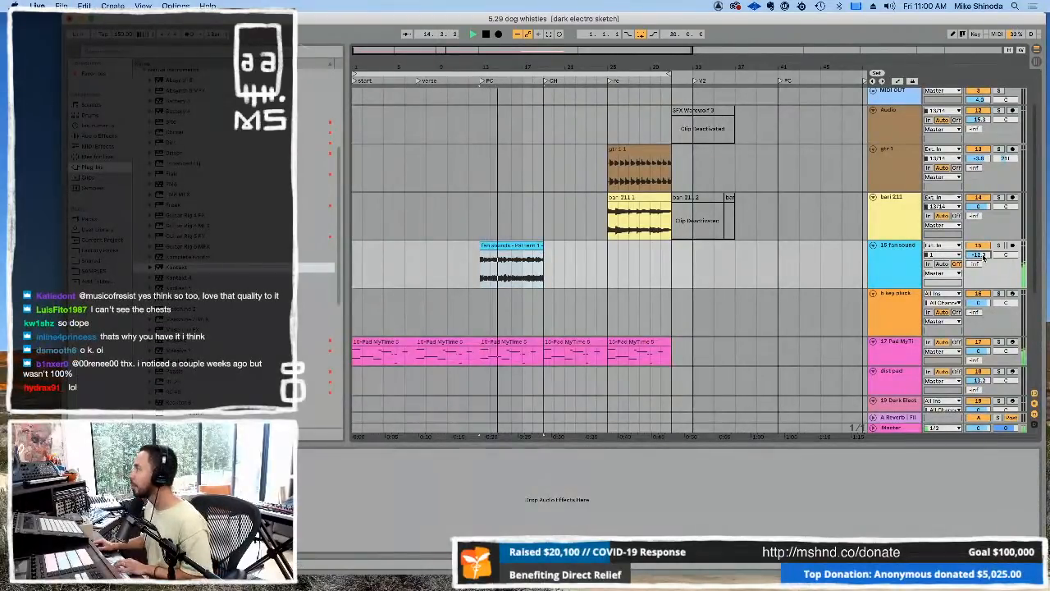
left_click(511, 246)
key("super+d")
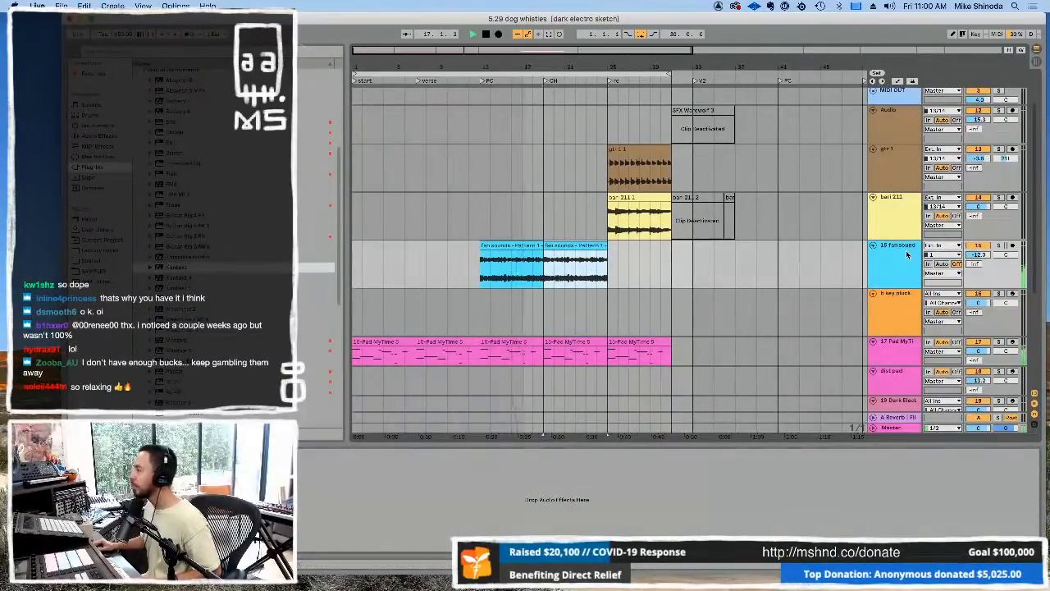
Step: Add an EQ Eight preset from the audio effects to the fan sounds track
left_click(904, 249)
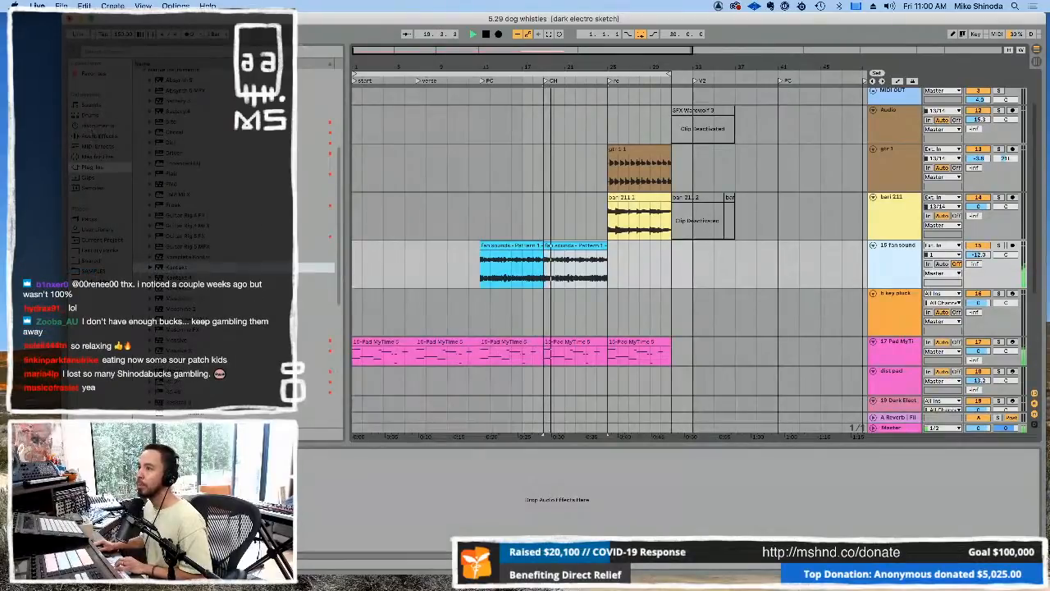
left_click(95, 135)
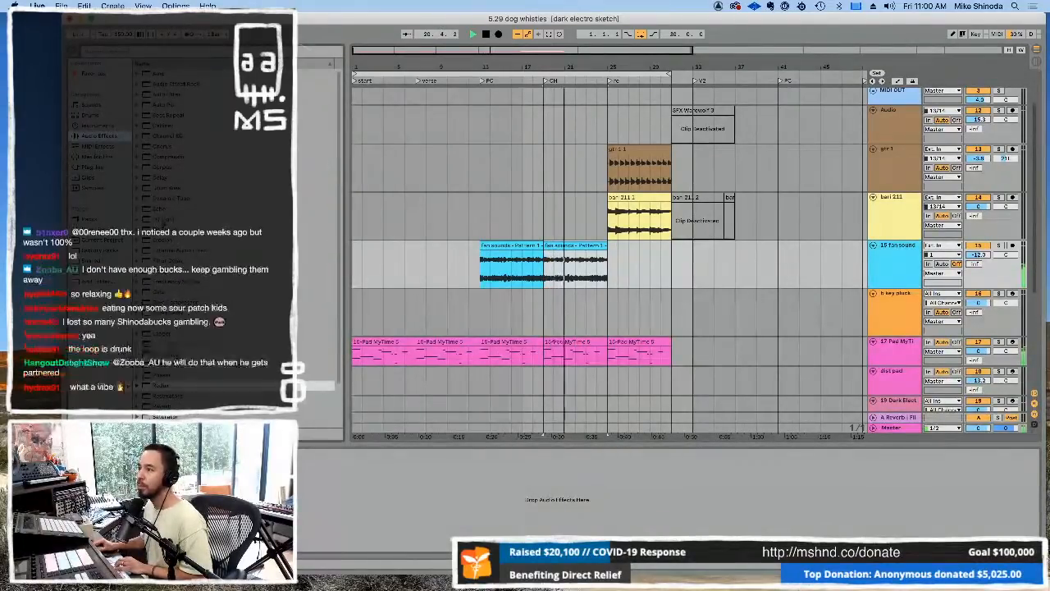
left_click(138, 220)
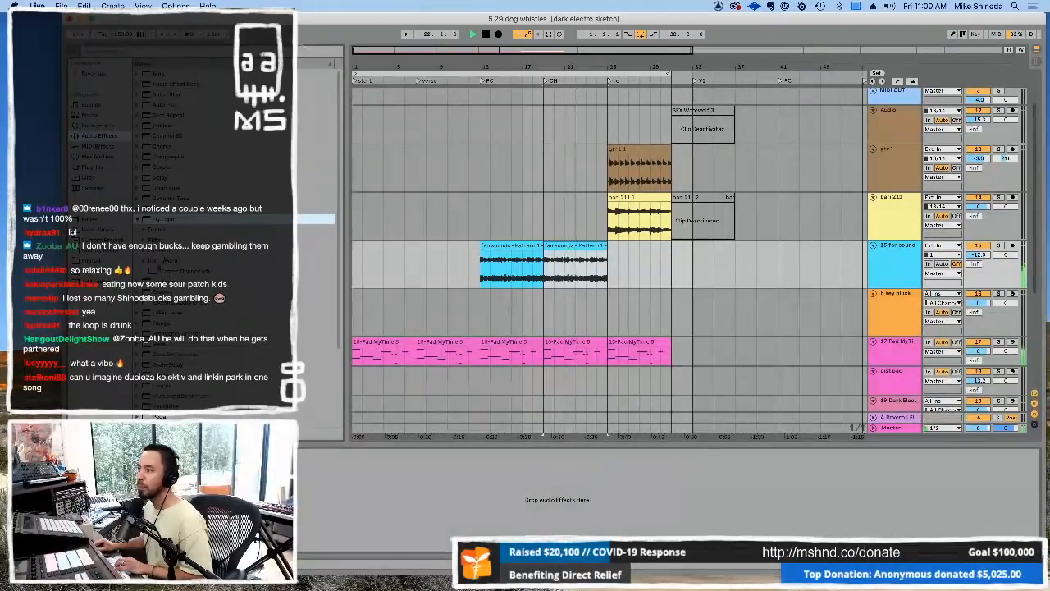
left_click_drag(168, 271, 675, 280)
left_click_drag(870, 257, 895, 248)
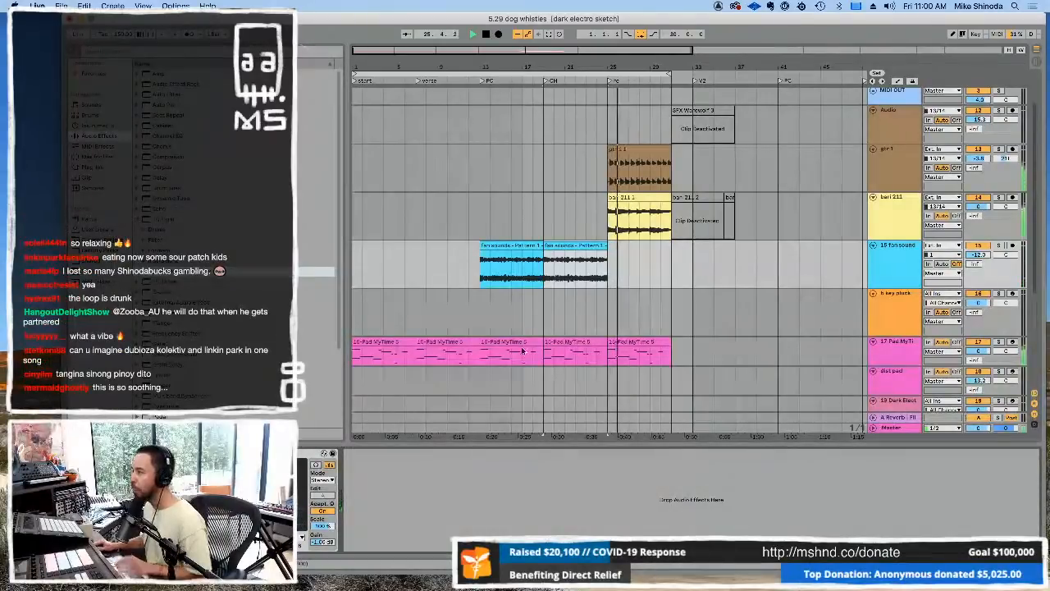
Step: Duplicate the fan sounds clip twice more, across the re section and the six bars after it
key("ctrl+d")
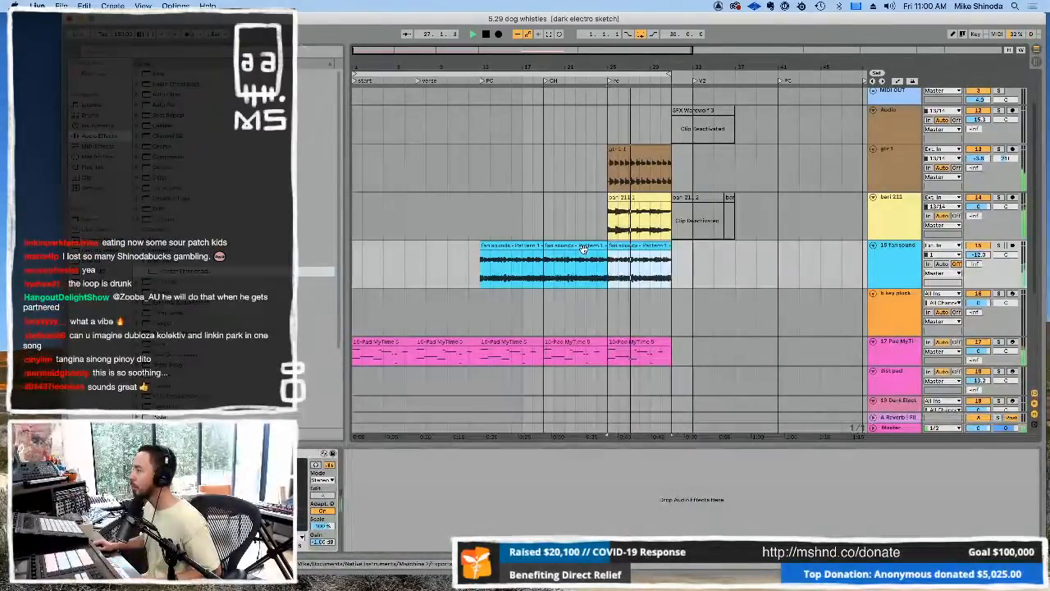
key("ctrl+d")
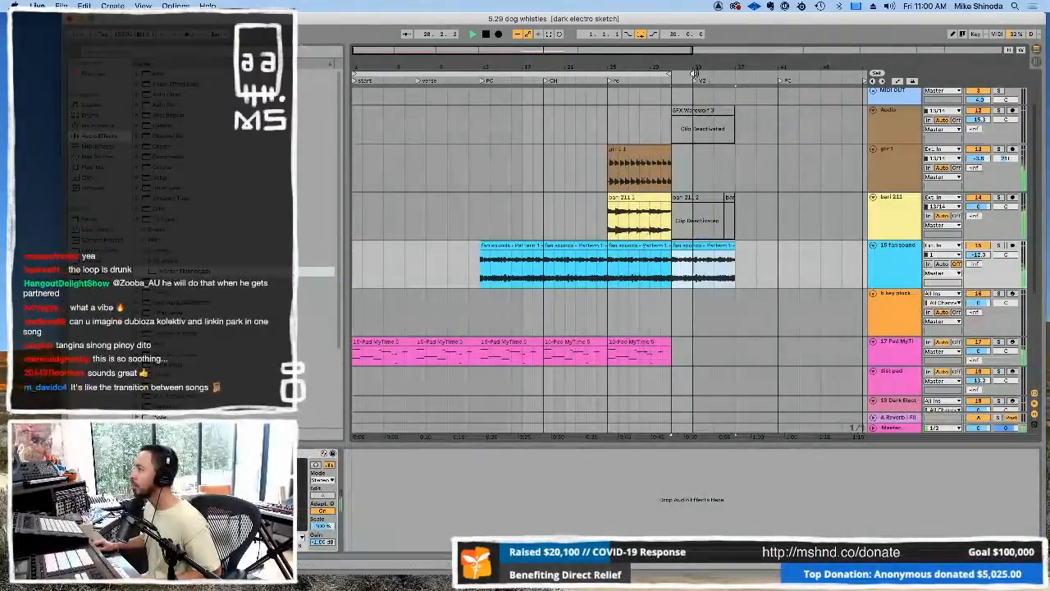
Step: Duplicate the time spanned by the gtr 1 and bari 211 clips in the re section and loop the six-bar copy
left_click(657, 152)
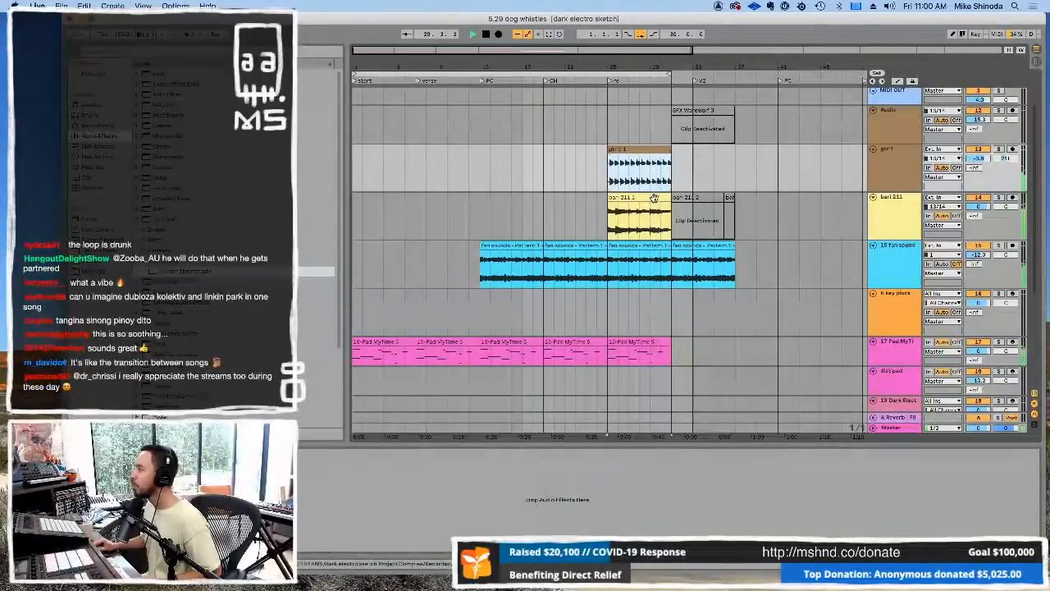
left_click(654, 200, "shift")
key("super+shift+d")
key("super+l")
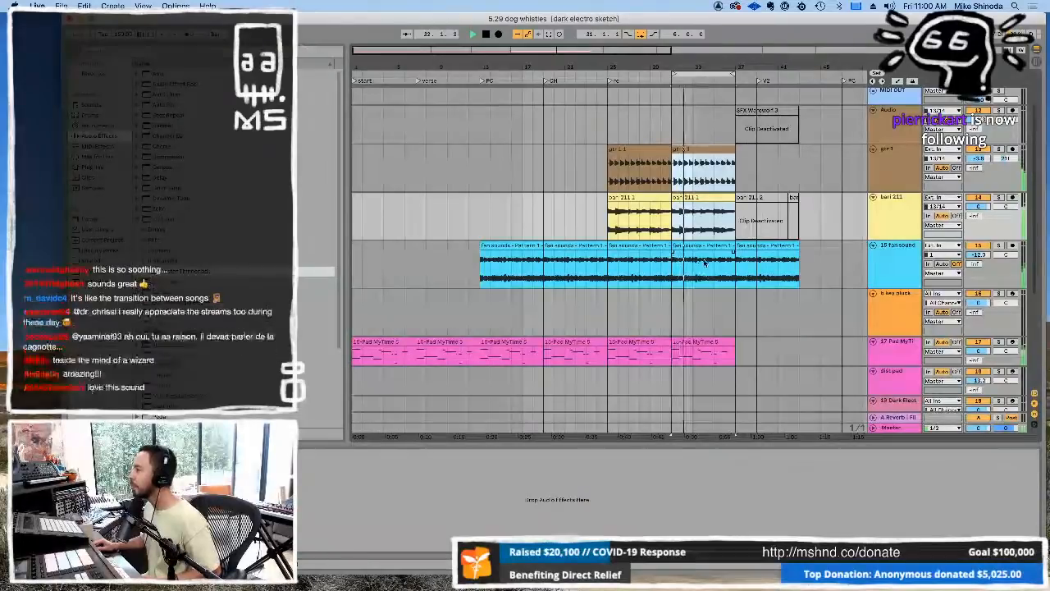
Step: Extend the loop back to the start of the PC section, 24 bars long, and show the fan sounds track's devices
left_click_drag(673, 74, 482, 74)
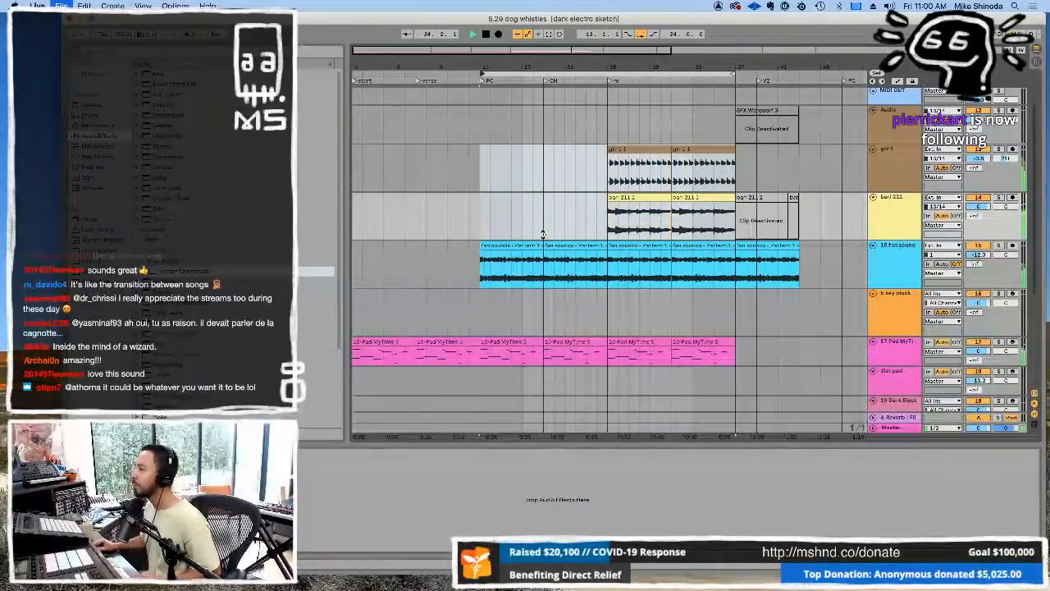
left_click(899, 254)
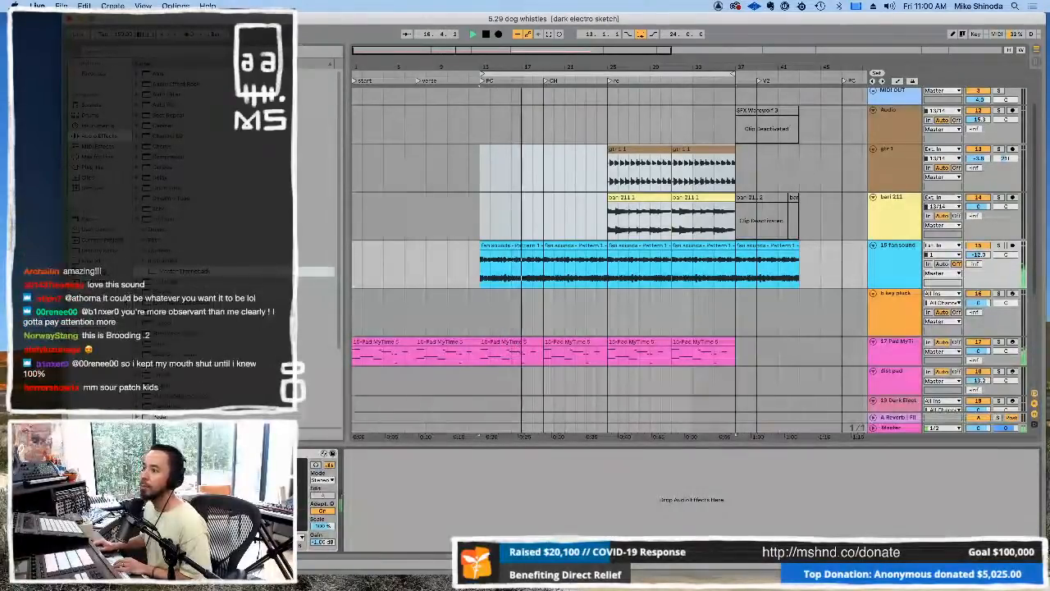
Step: Add the ValhallaVintageVerb plug-in to the fan sounds track and hide its window
left_click(101, 271)
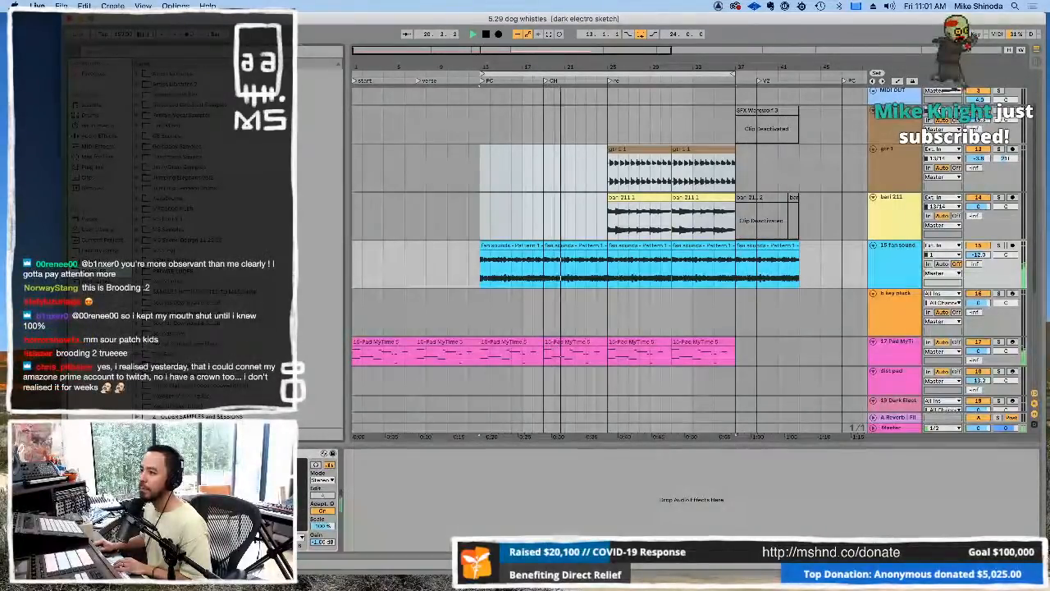
left_click(93, 167)
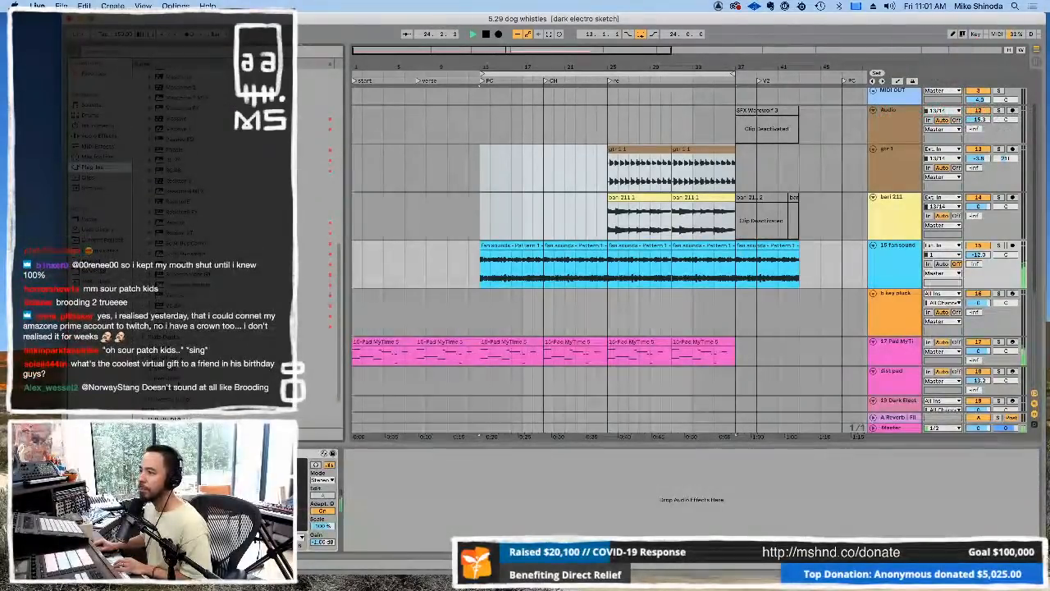
scroll(238, 246, "down", 3)
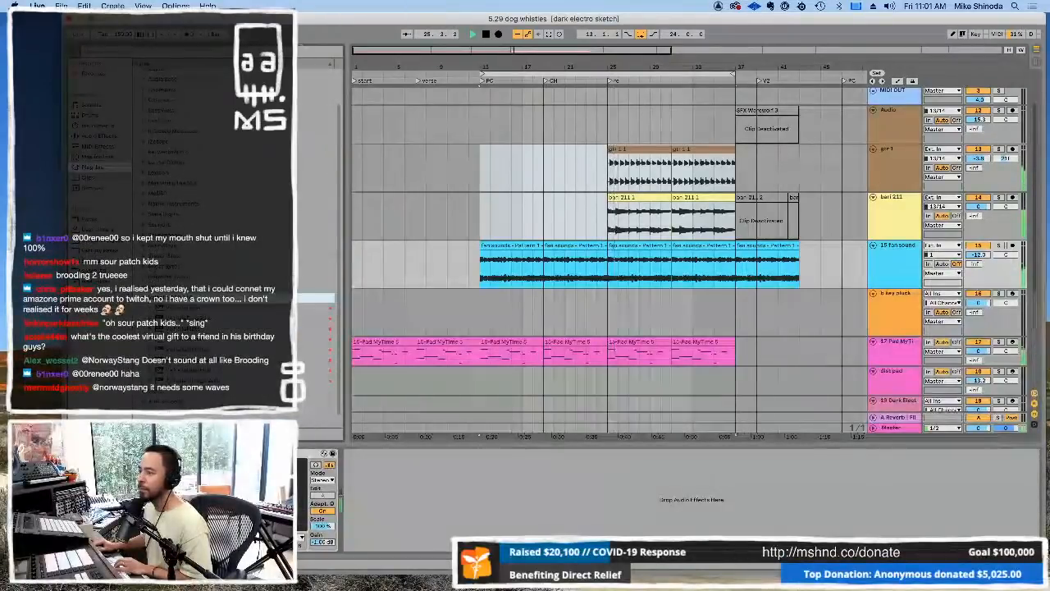
left_click_drag(315, 296, 399, 485)
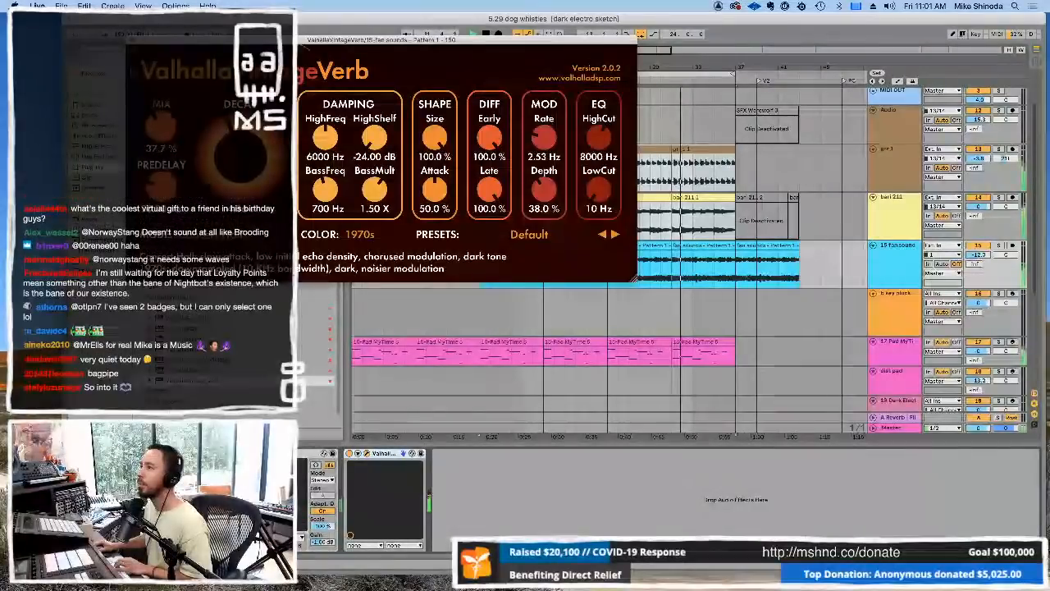
key("super+alt+p")
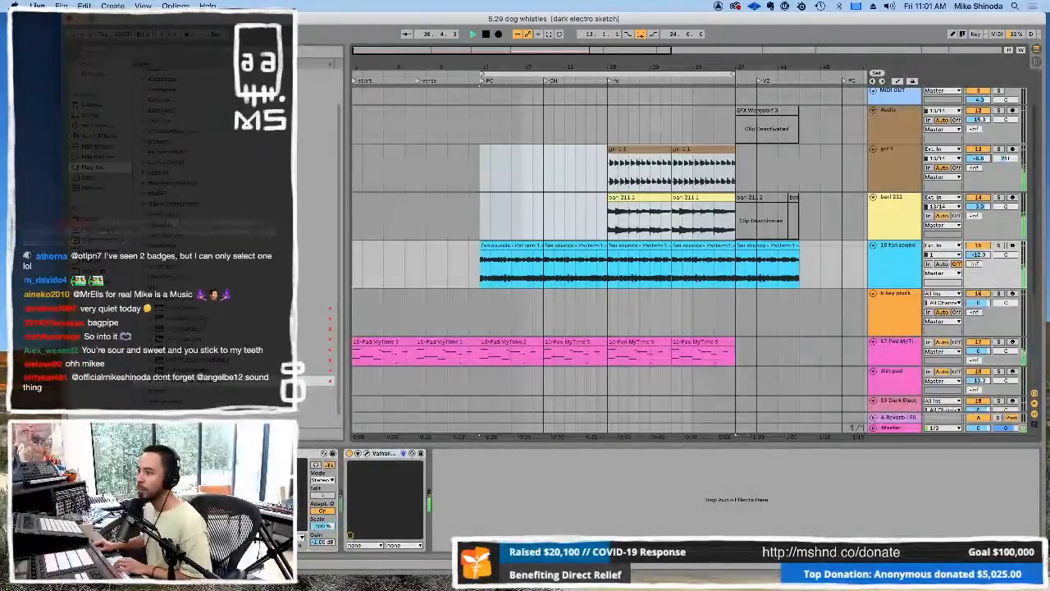
Step: Add the ValhallaRoom reverb to the gtr 1 track and set its mix to 52.1 % and decay to 0.80 s
left_click_drag(855, 174, 904, 150)
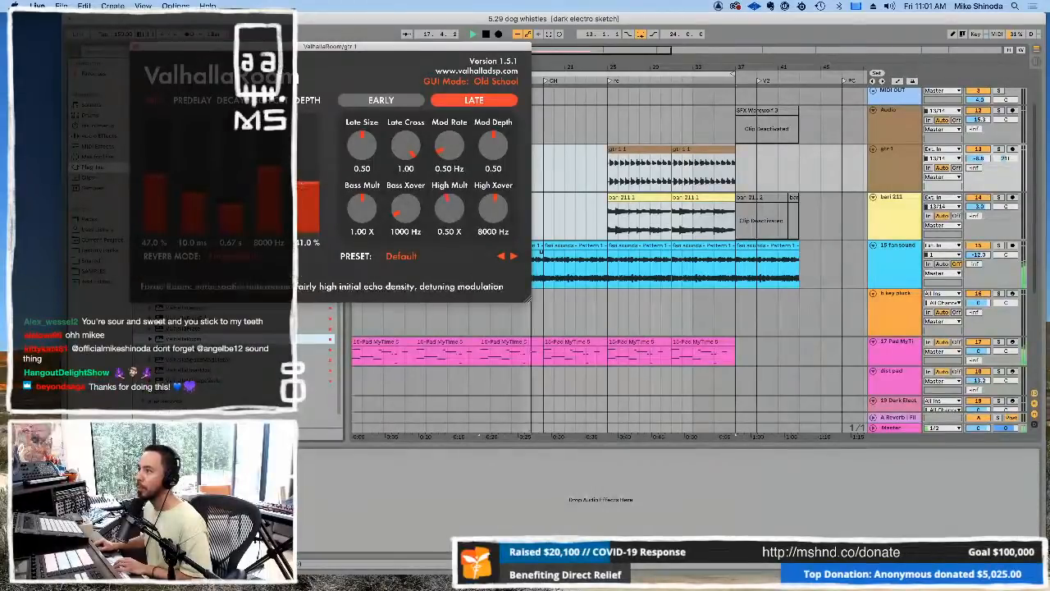
left_click_drag(176, 47, 507, 332)
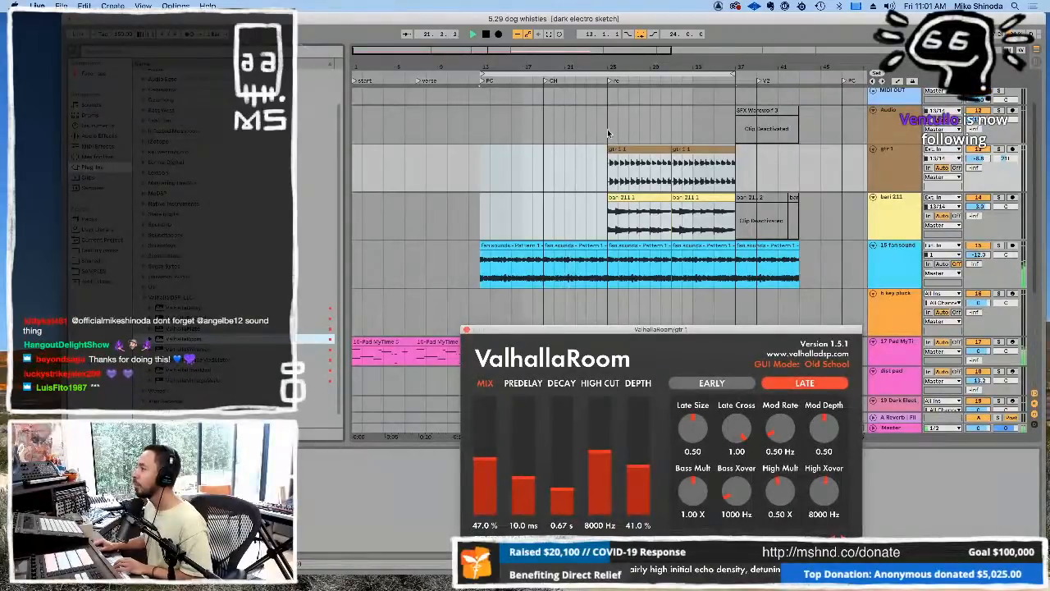
scroll(608, 145, "up", 2)
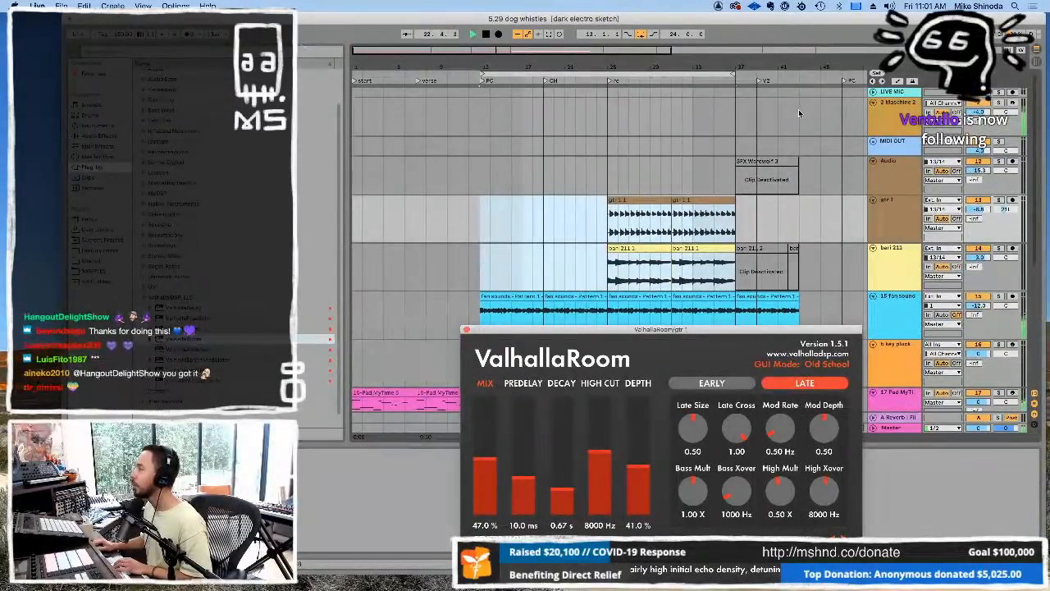
left_click(633, 217)
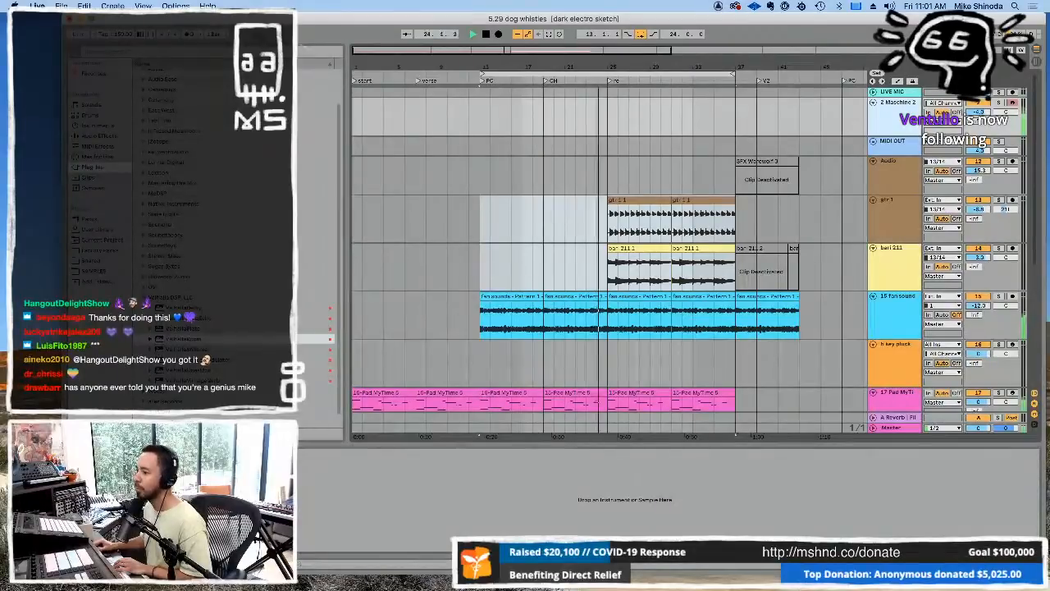
left_click(881, 206)
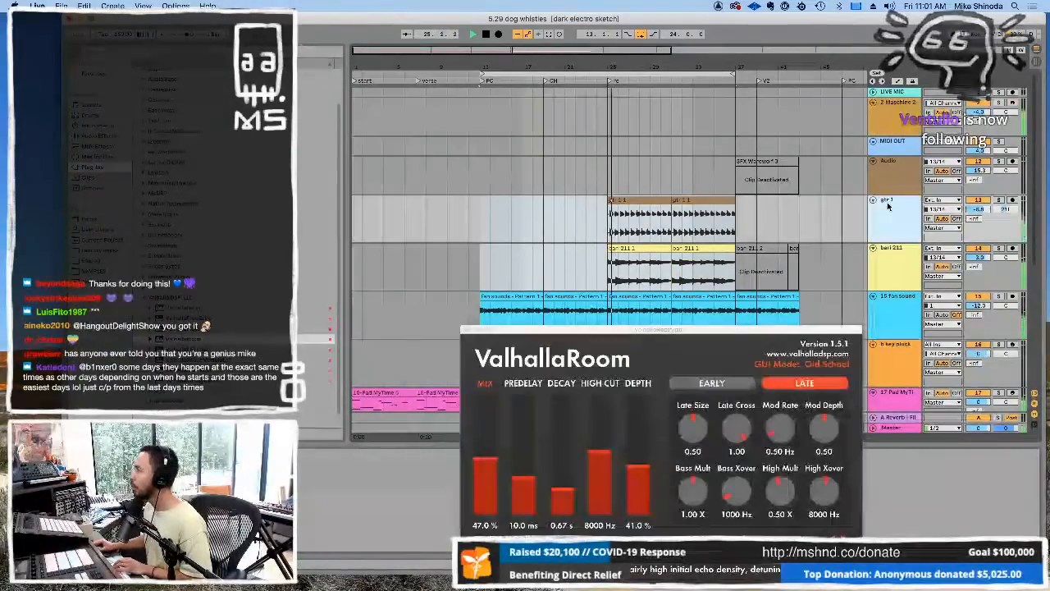
left_click_drag(491, 456, 490, 453)
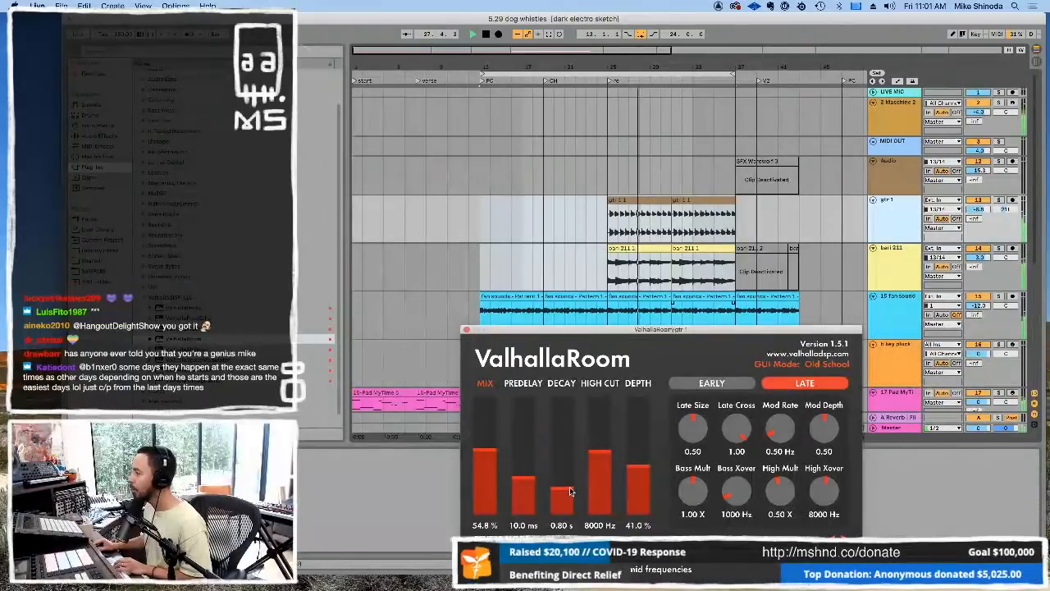
left_click_drag(490, 453, 490, 456)
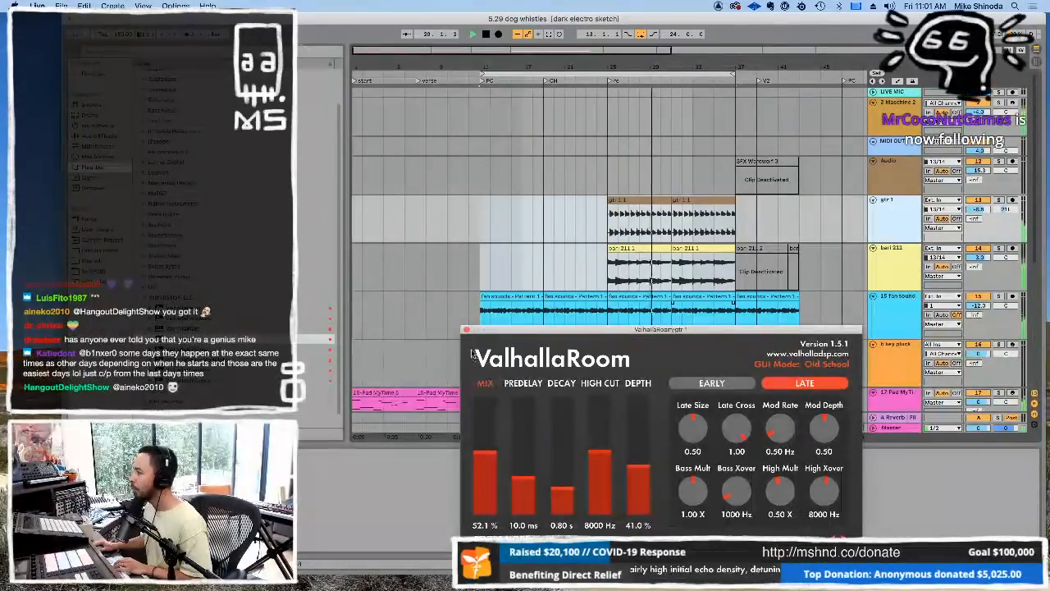
left_click(467, 331)
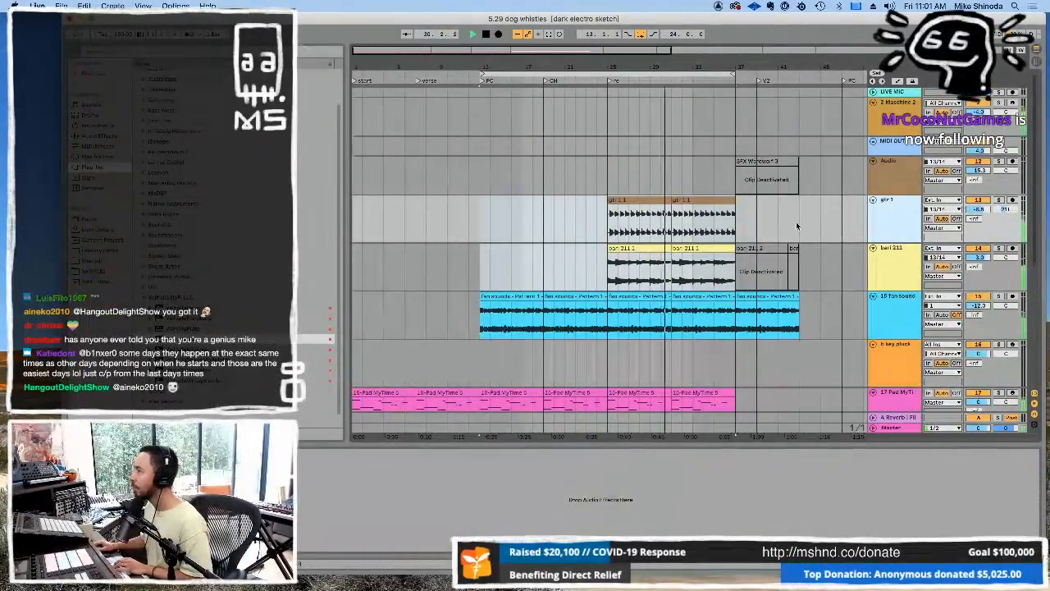
Step: Delete the first gtr 1 clip in the re section and loop the six-bar CH section
left_click(659, 201)
key("Delete")
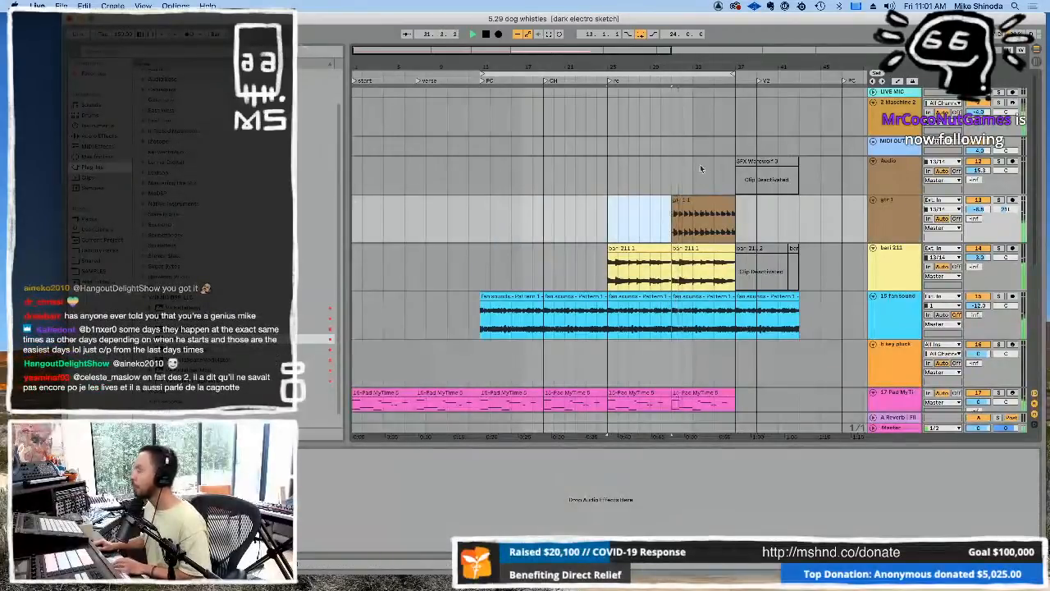
left_click_drag(615, 178, 736, 179)
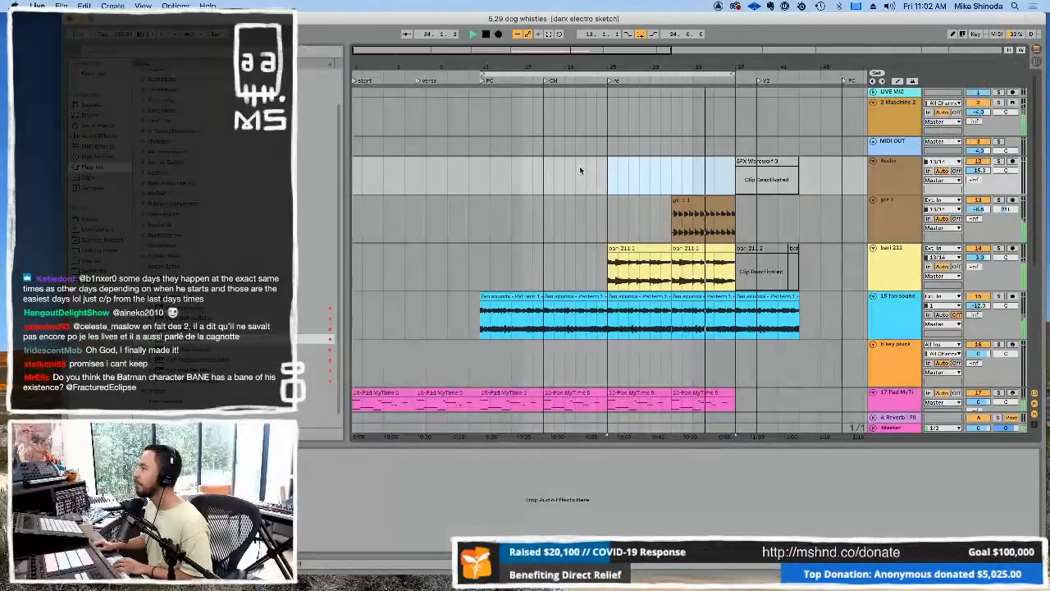
left_click_drag(545, 179, 595, 173)
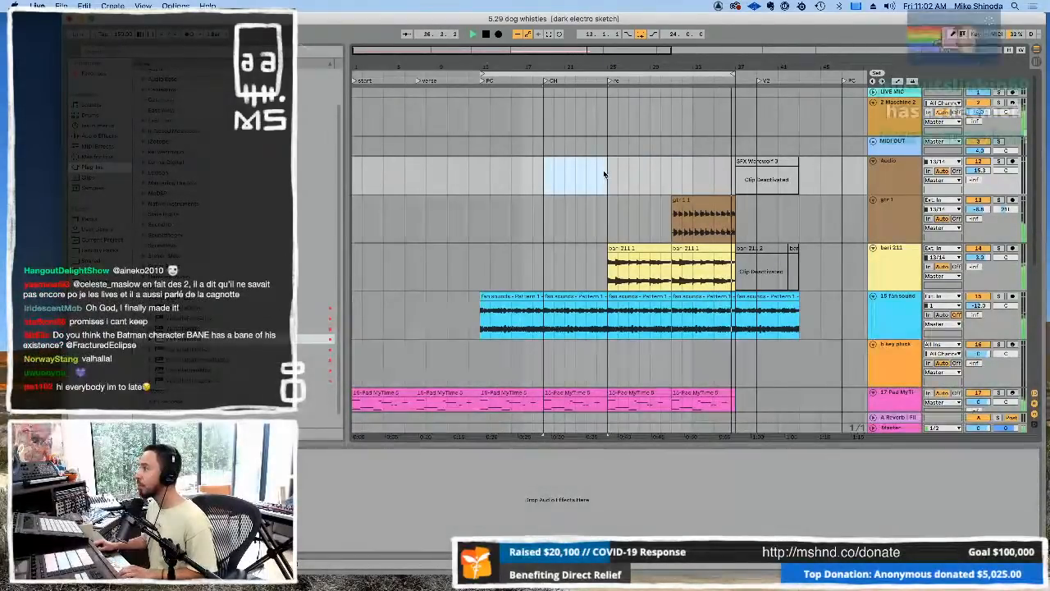
key("super+l")
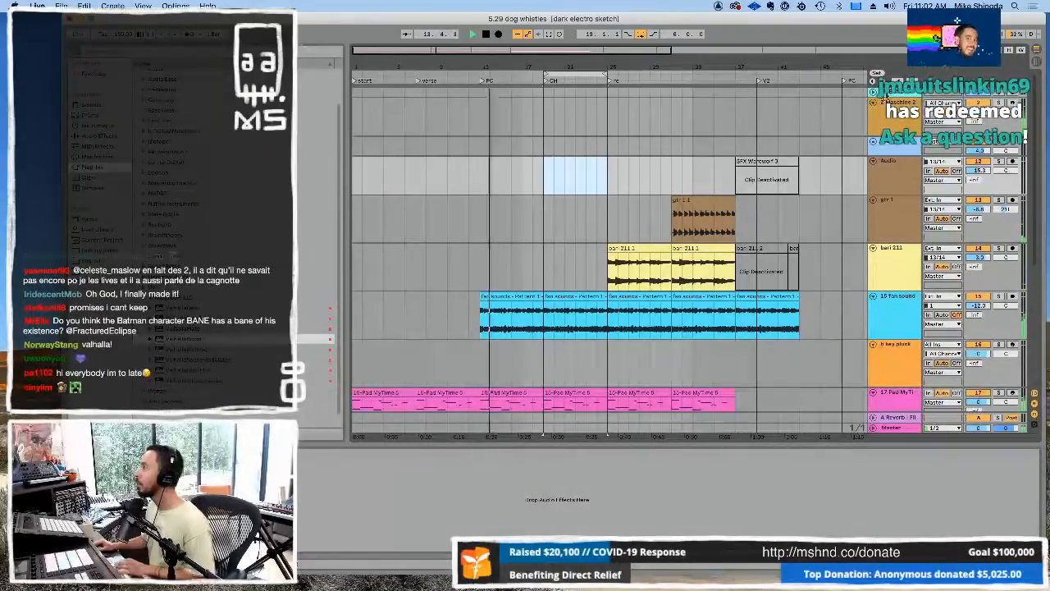
Step: Duplicate the beat 1 scene in the Maschine 2 plug-in and make the copy unique
left_click(886, 108)
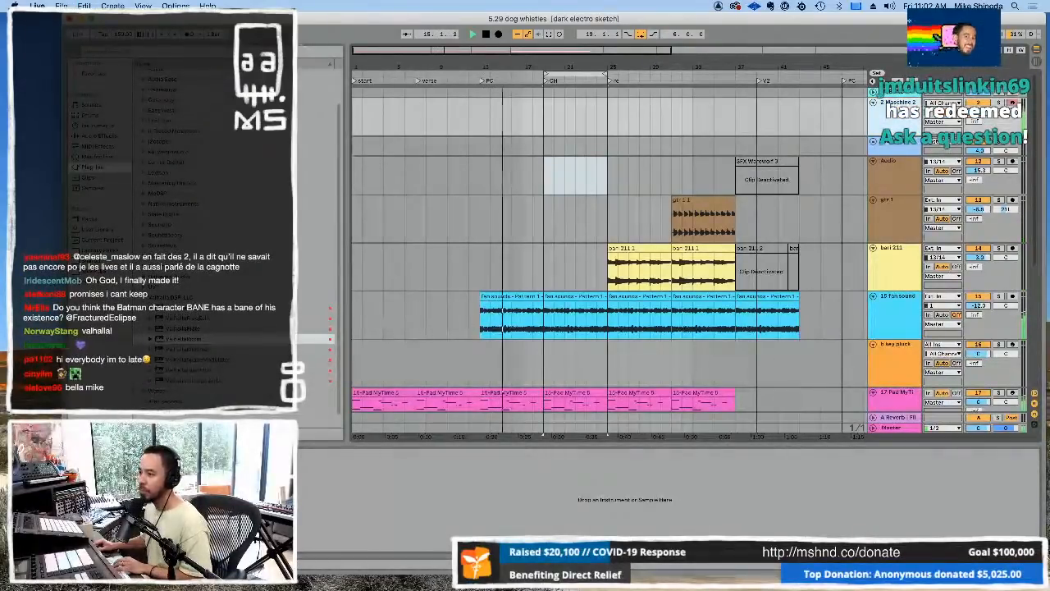
key("alt+super+p")
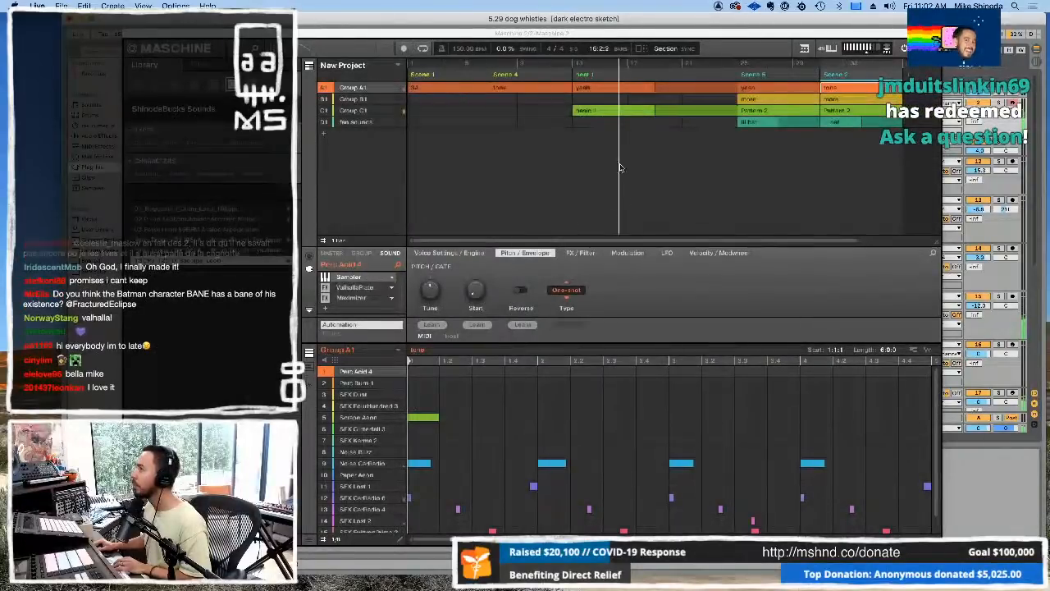
right_click(649, 77)
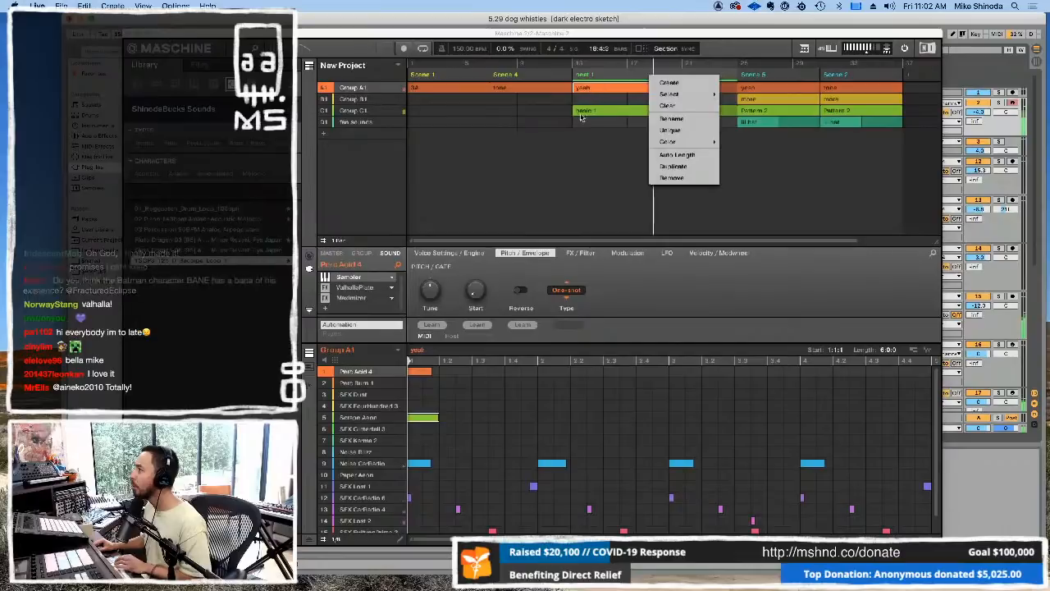
left_click(664, 106)
left_click_drag(703, 72, 716, 72)
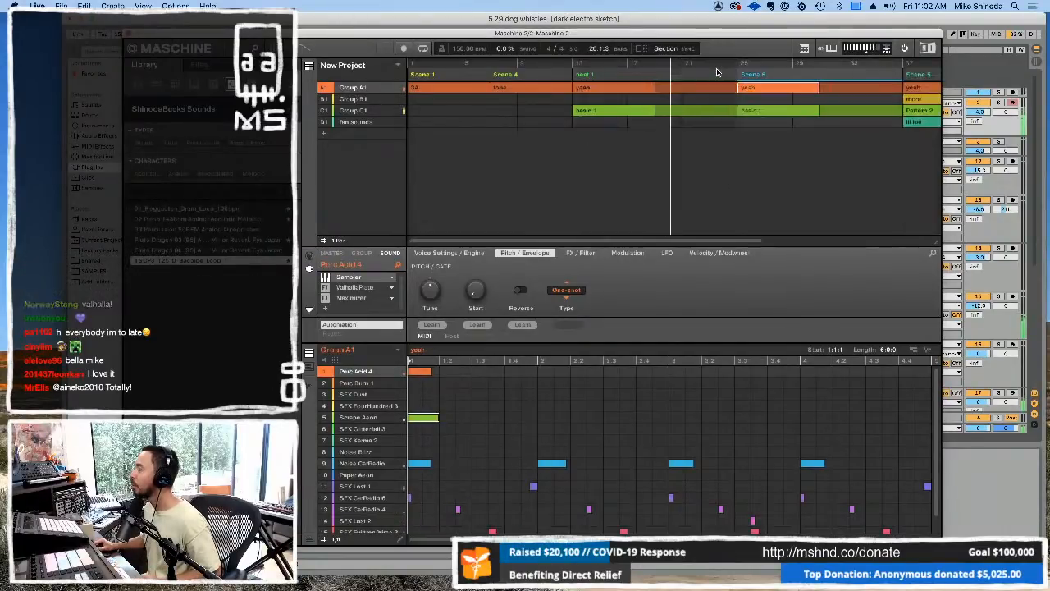
right_click(786, 74)
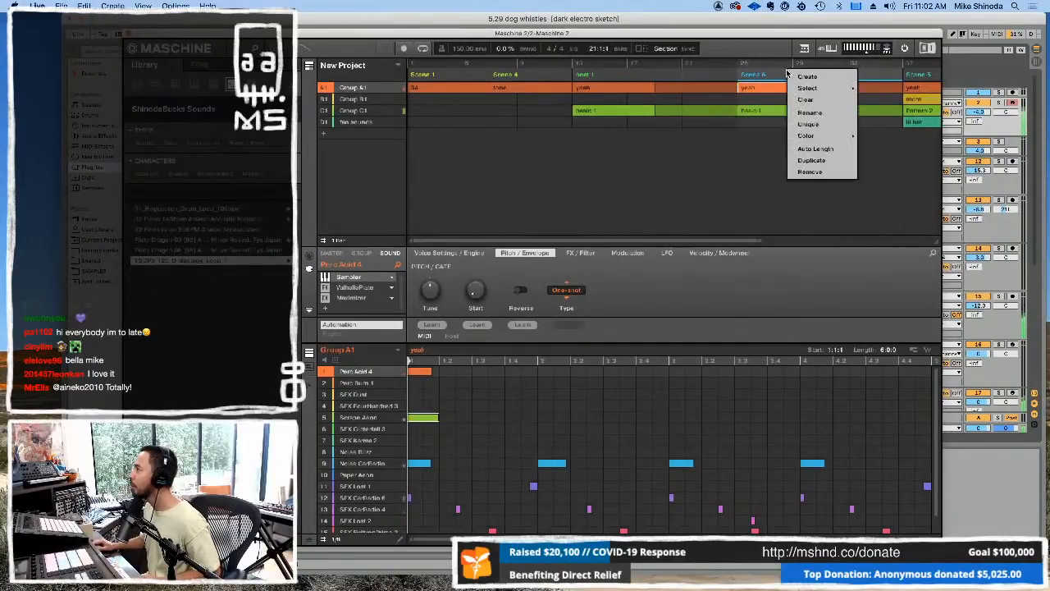
left_click(810, 122)
Step: Shorten beat 1 and its copy to six bars each and rename the copy FC Stop
left_click_drag(902, 75, 820, 73)
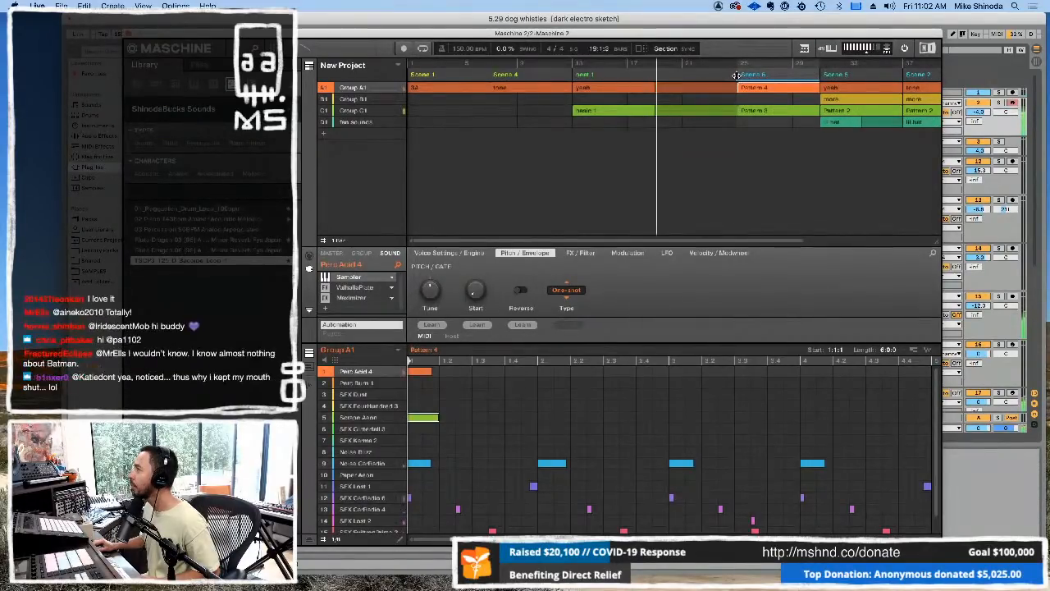
left_click_drag(708, 74, 682, 76)
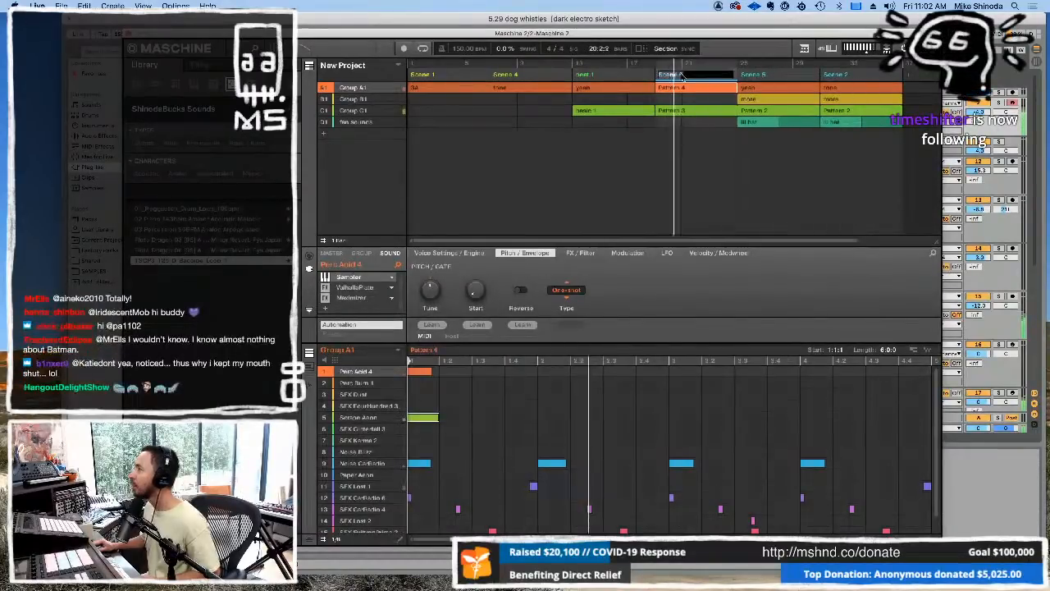
type("FC Stop")
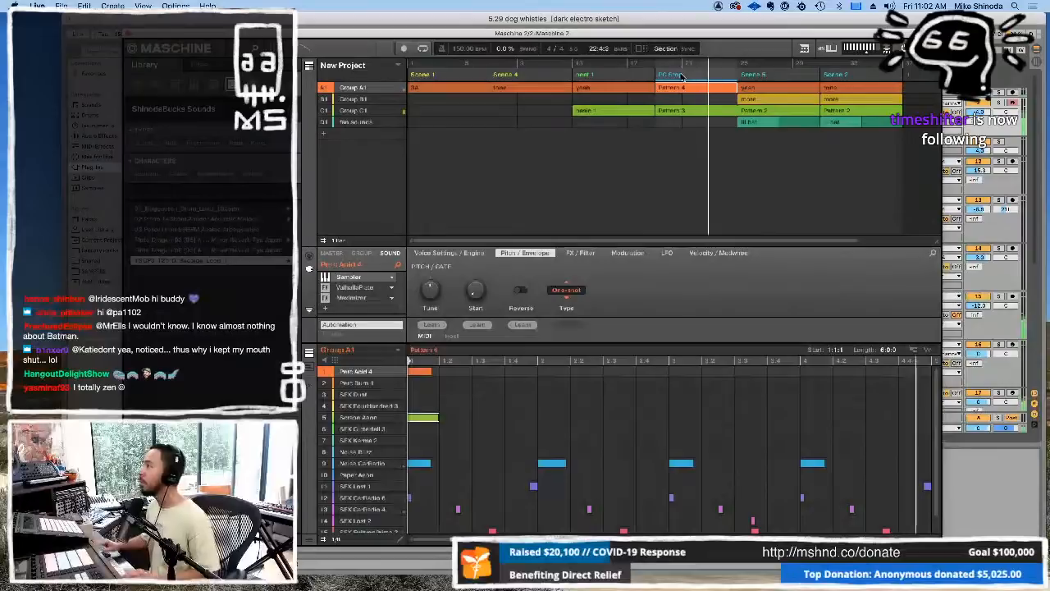
Step: Delete the last four closed hi-hat hits at the end of Group C1's pattern in the FC Stop scene
left_click(367, 114)
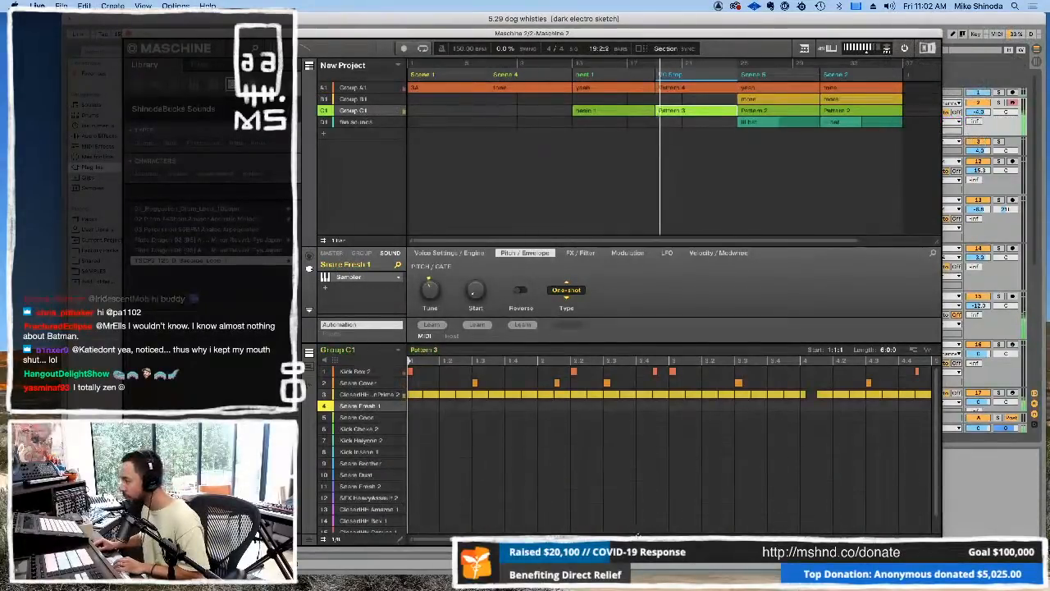
left_click_drag(638, 537, 640, 566)
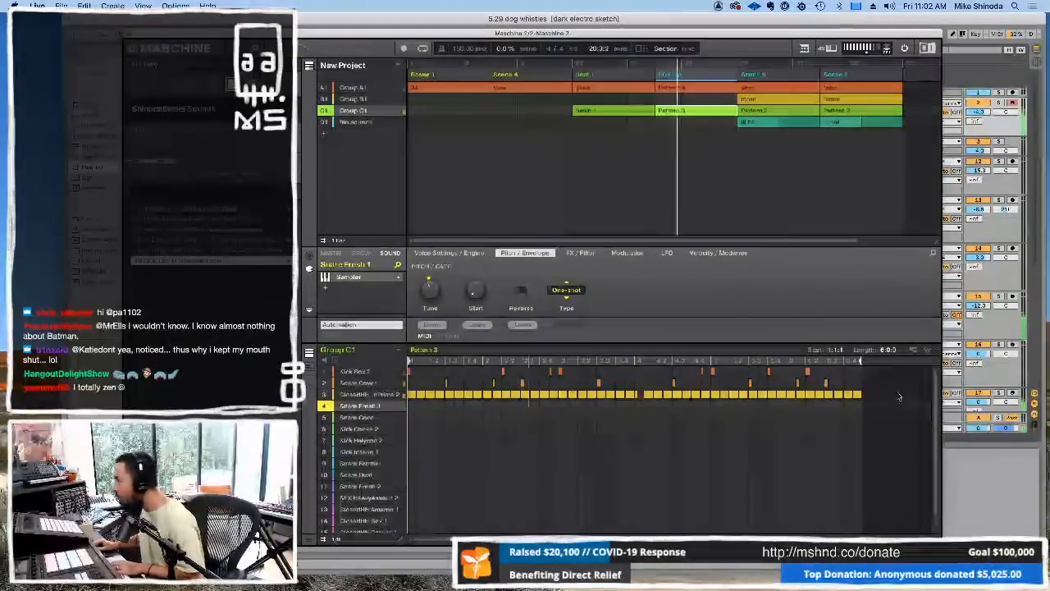
left_click_drag(892, 390, 836, 406)
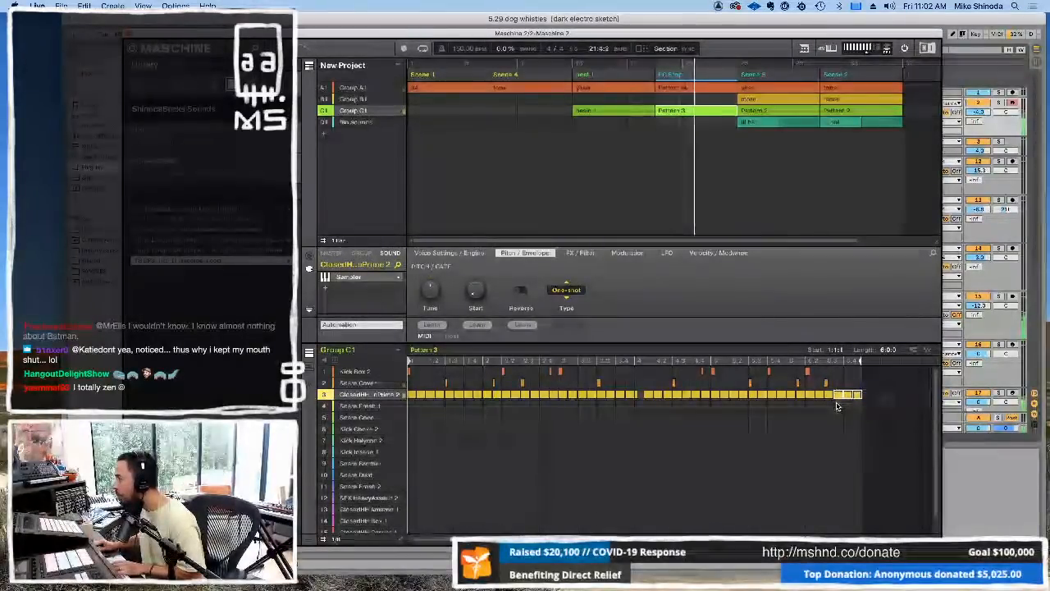
left_click_drag(881, 390, 830, 400)
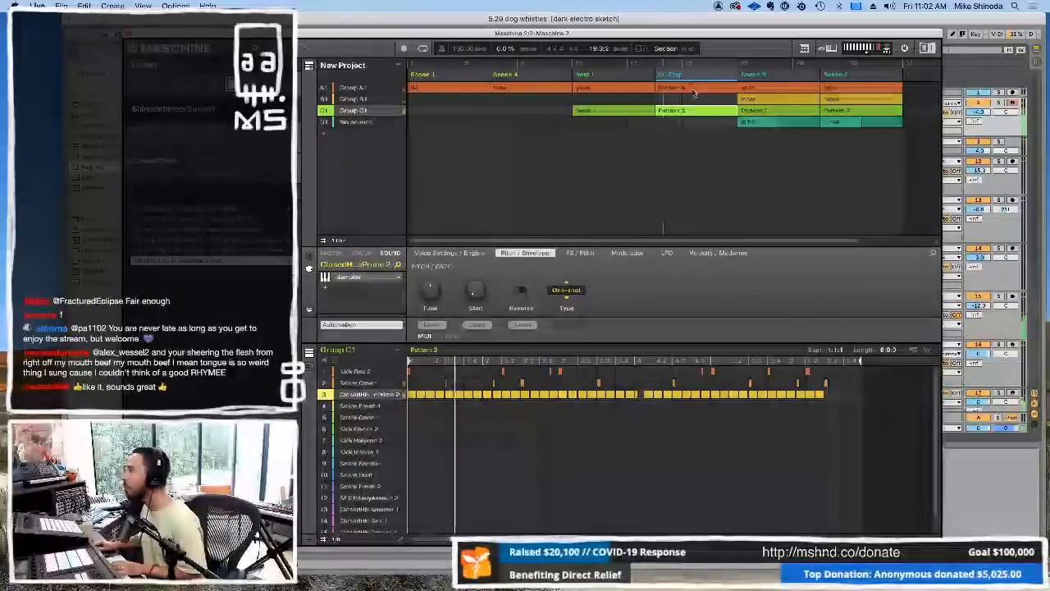
Step: Remove the closing SFX hits from Group A1's Pattern 4 and place an SFX Karma 2 hit in bar 6
left_click(361, 88)
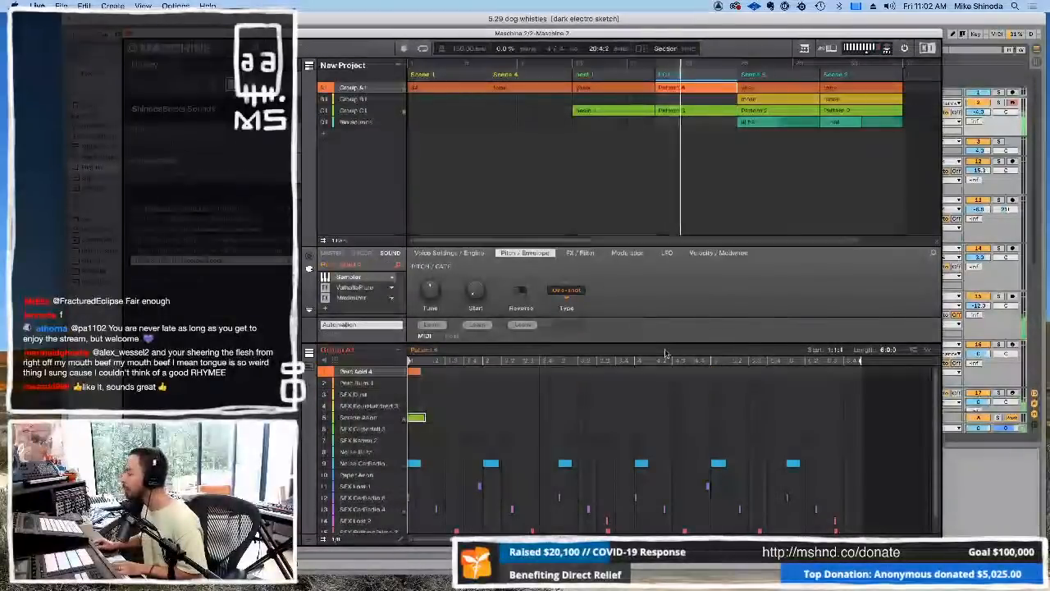
left_click(884, 507)
scroll(845, 513, "down", 1)
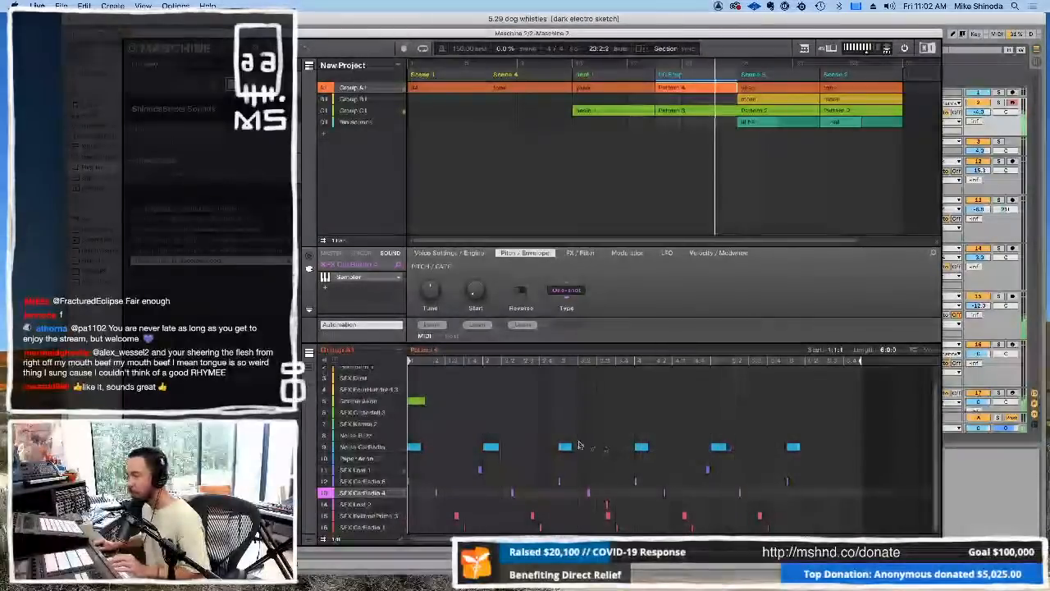
left_click(425, 427)
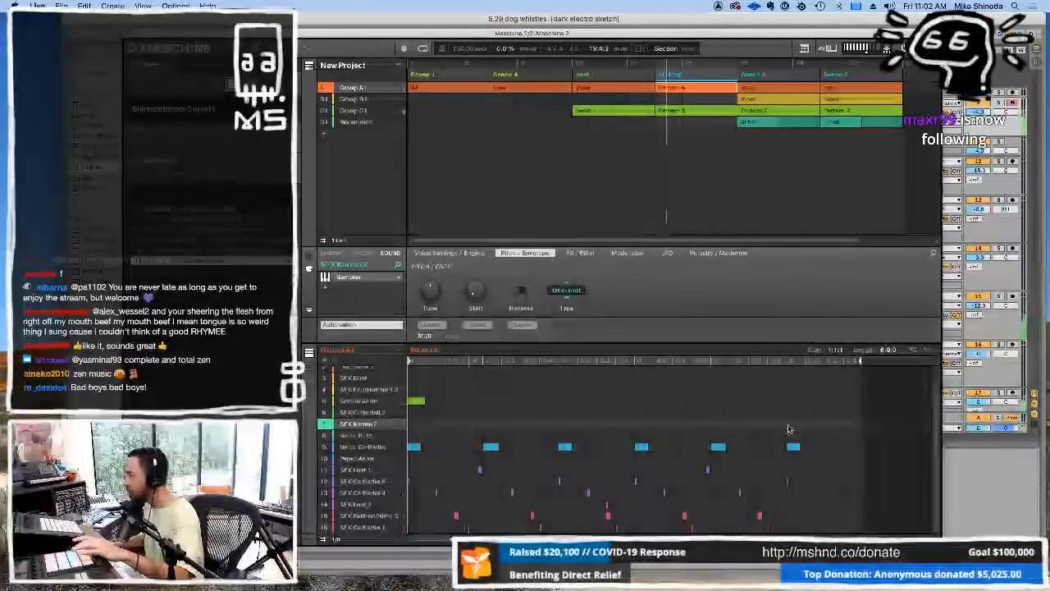
double_click(789, 425)
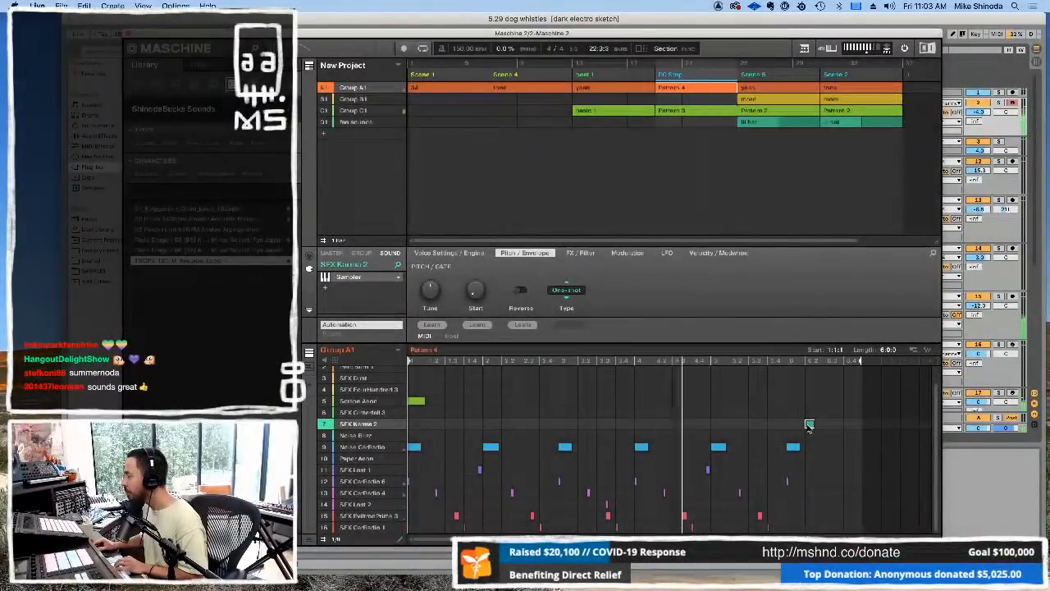
Step: Close the Maschine plug-in window and set the arrangement loop to 6 bars starting at bar 31
left_click(129, 34)
left_click(559, 206)
key("super+l")
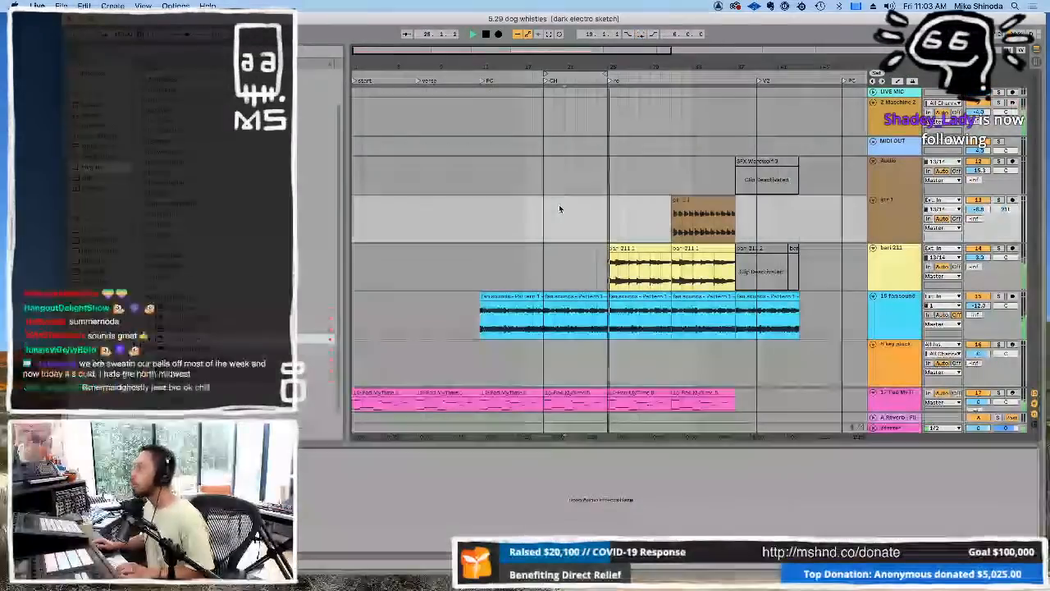
left_click_drag(609, 175, 731, 174)
key("super+l")
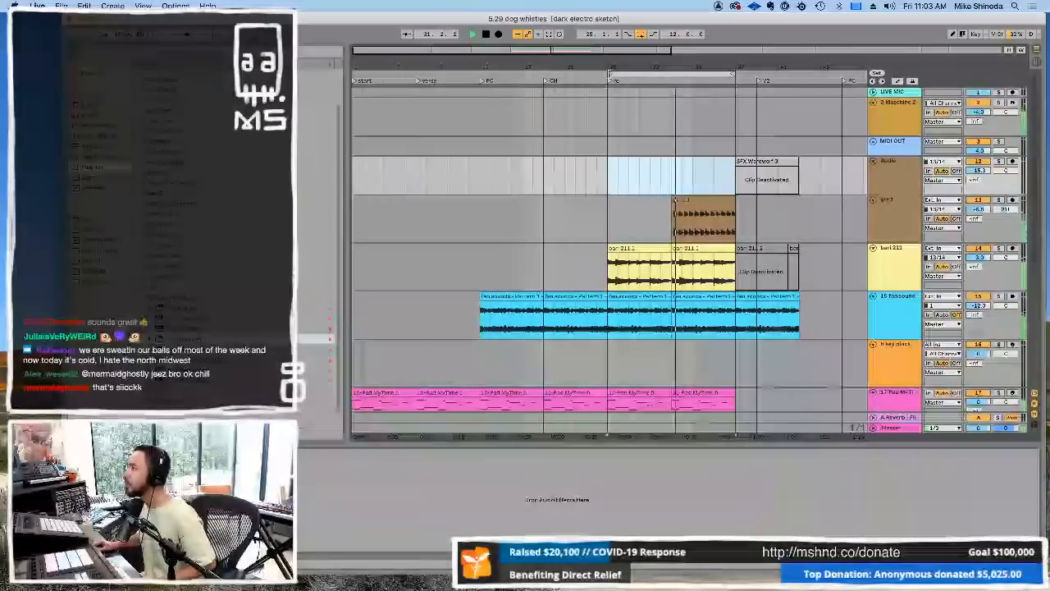
left_click_drag(616, 74, 674, 74)
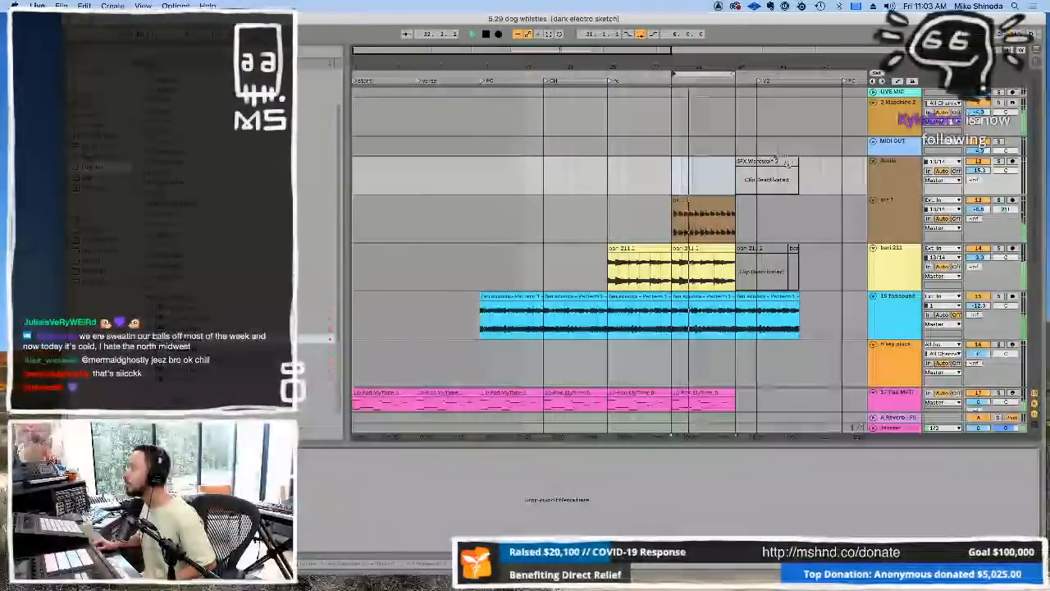
Step: Paste a copy of the SFX Werewolf clip at bar 31 on the Audio track and activate it
key("super+v")
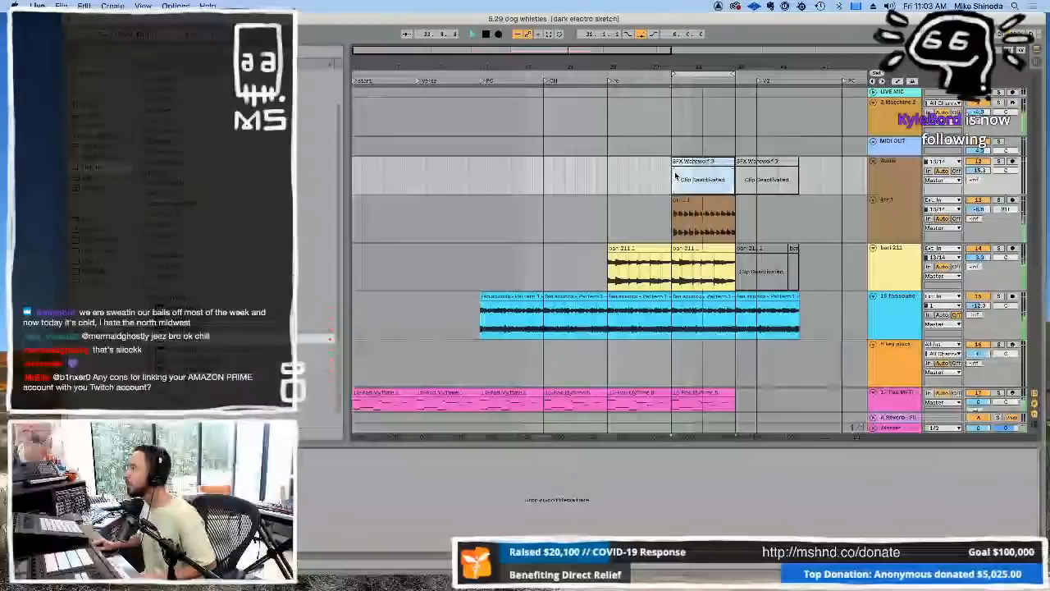
key("0")
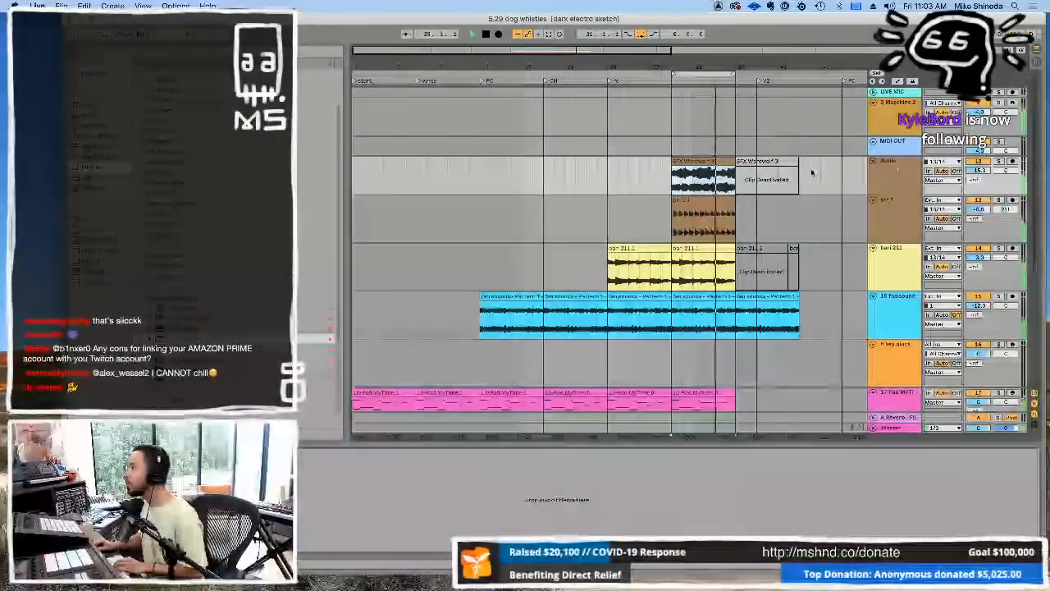
left_click(780, 161)
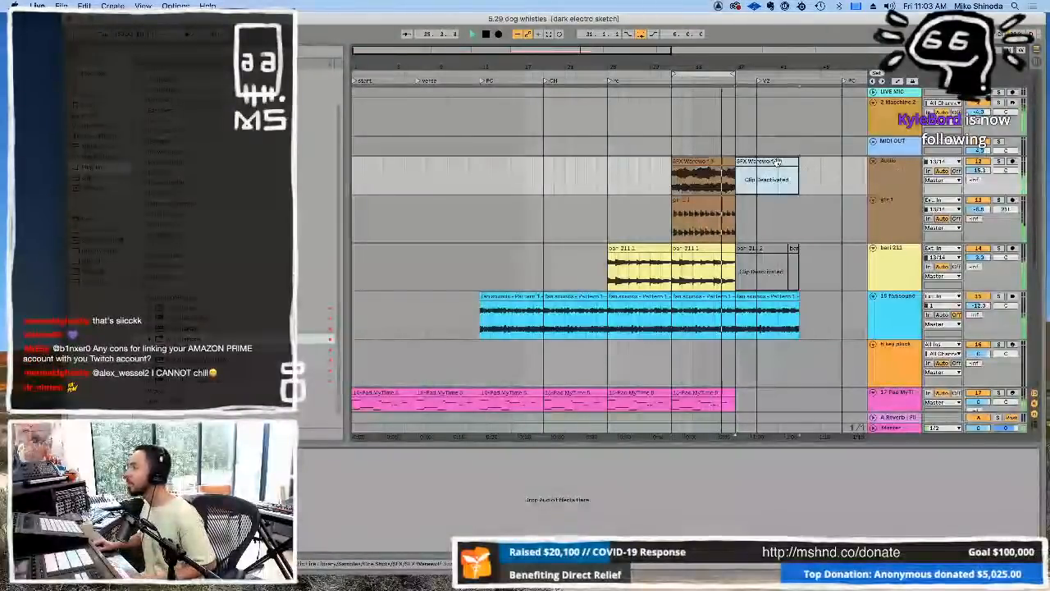
Step: Copy the active SFX Werewolf clip to the song's start and duplicate it across the verse section
left_click(703, 162)
left_click_drag(408, 179, 329, 173)
key("super+v")
key("super+d")
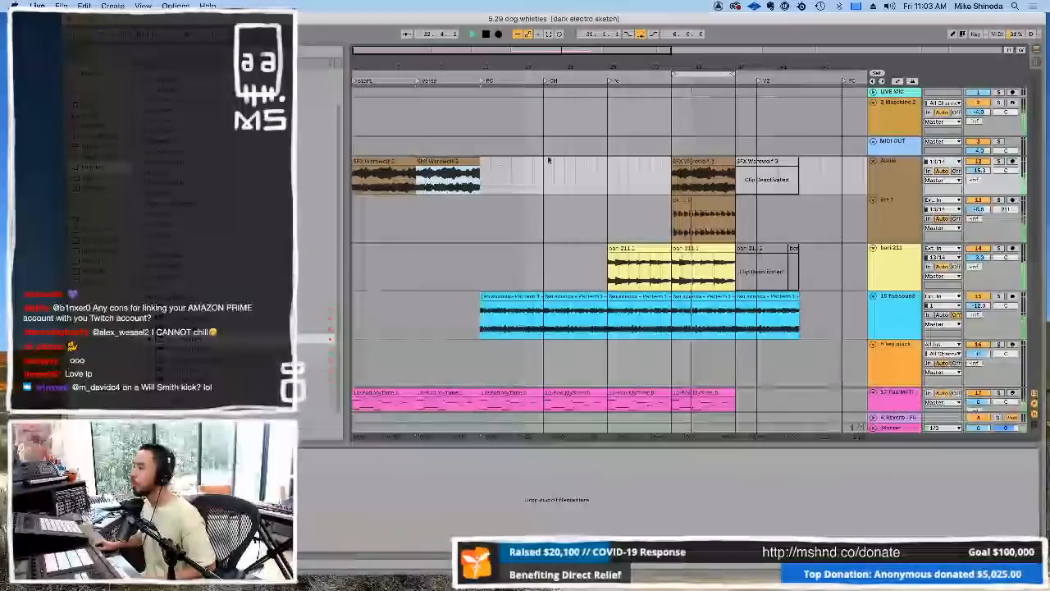
Step: Activate the deactivated SFX Werewolf clip at bar 37 on the Audio track
left_click(697, 161)
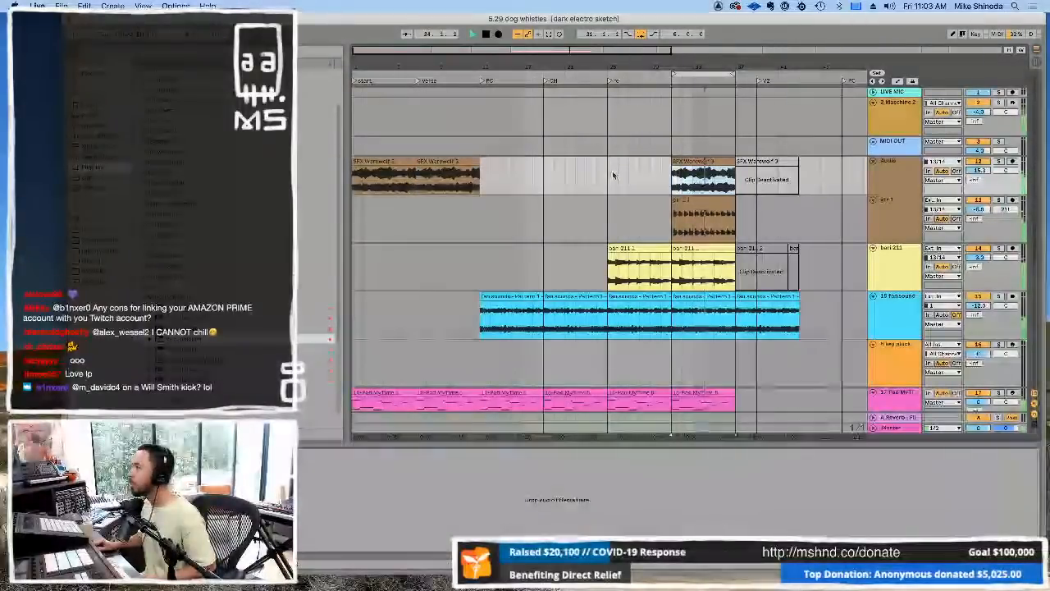
left_click(755, 161)
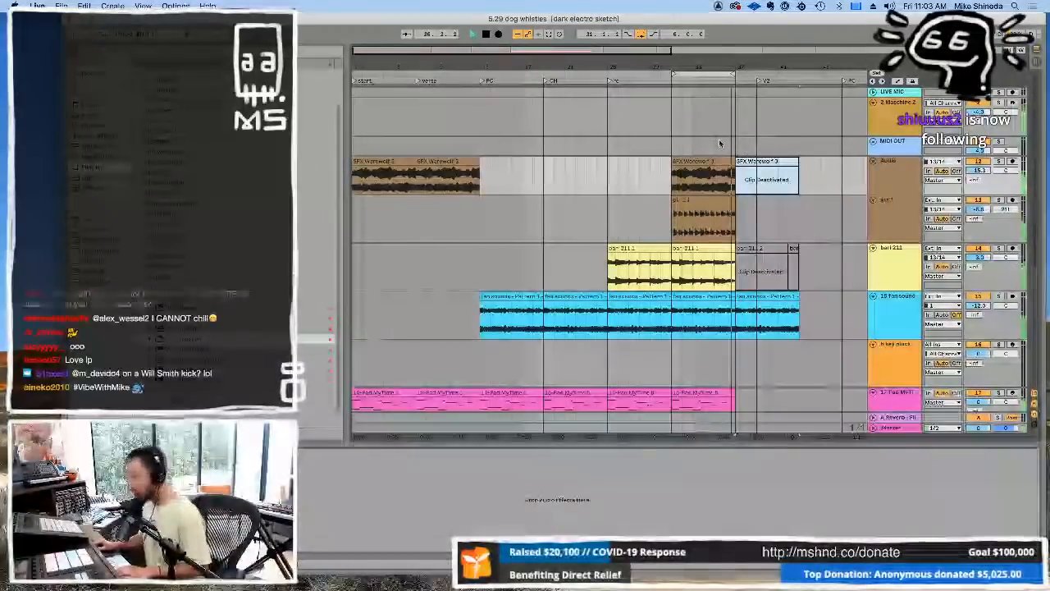
key("0")
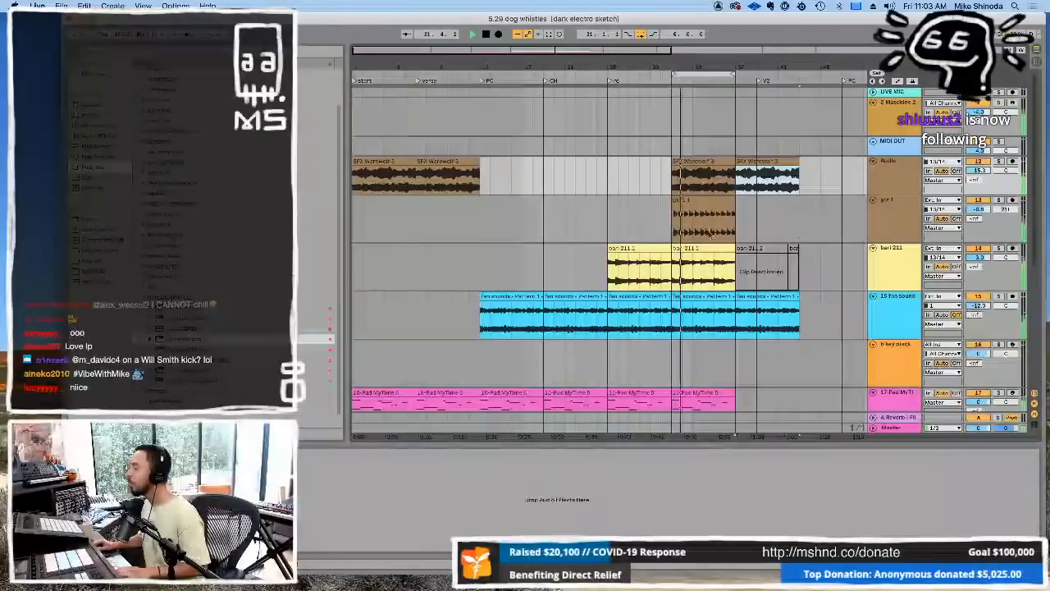
Step: Check the instruments and effects on the dist pad, Kick Down, Fire FX, fan sound and key pluck tracks
scroll(733, 346, "down", 2)
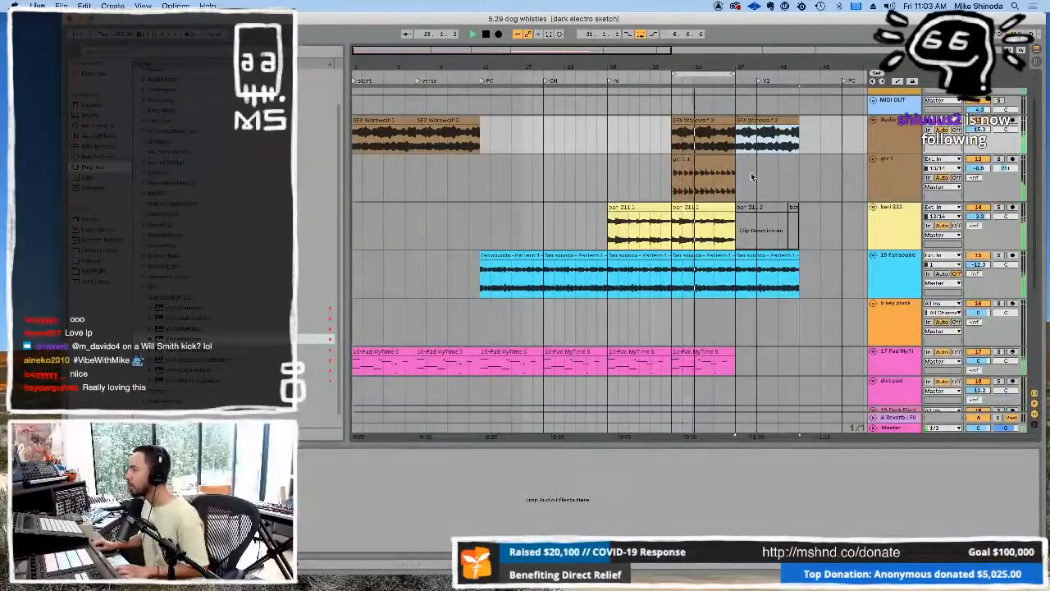
scroll(777, 170, "down", 5)
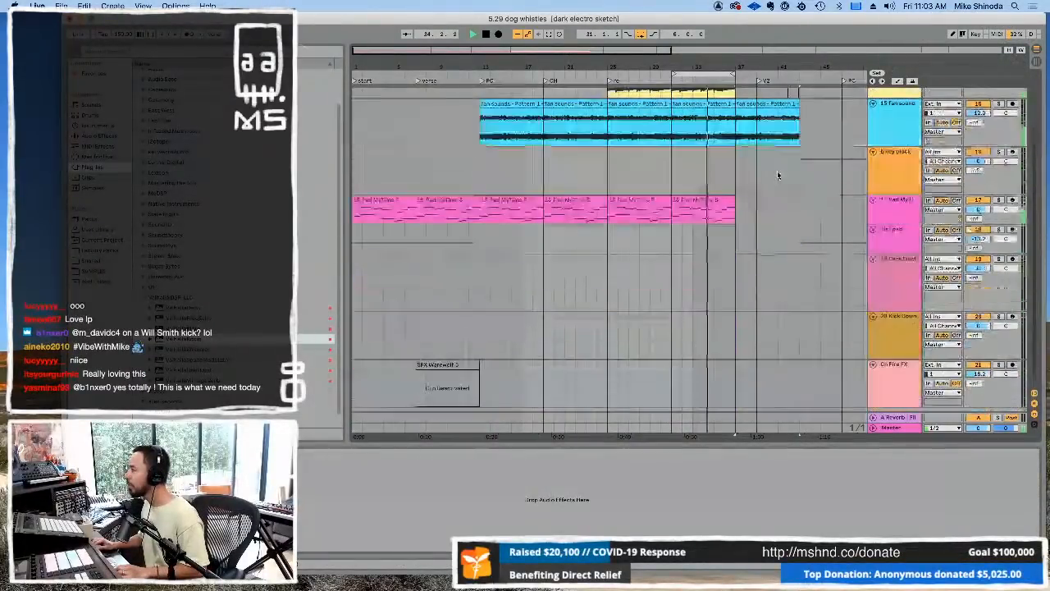
left_click(662, 235)
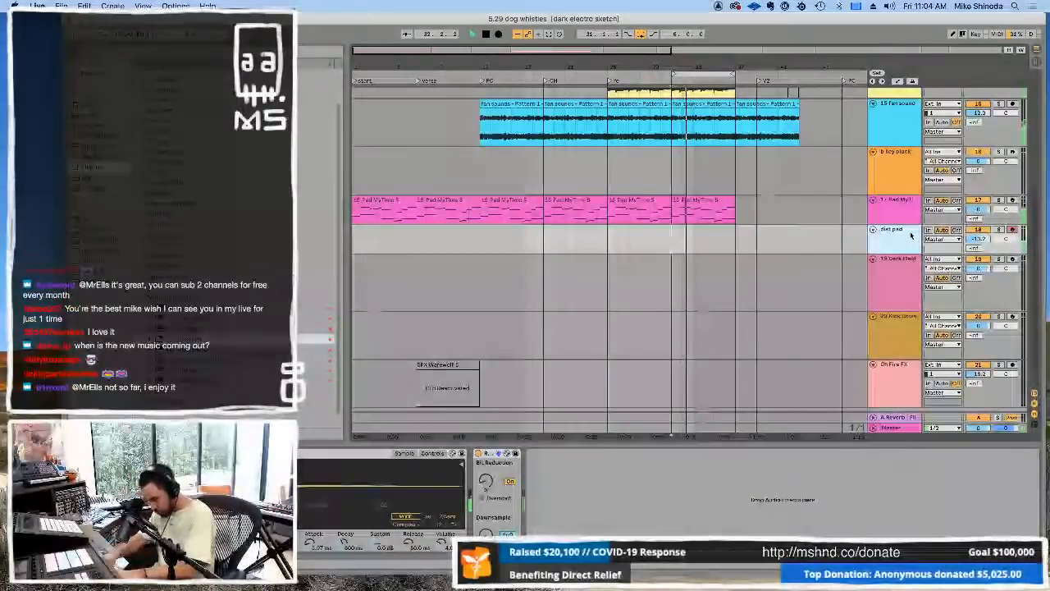
left_click(896, 320)
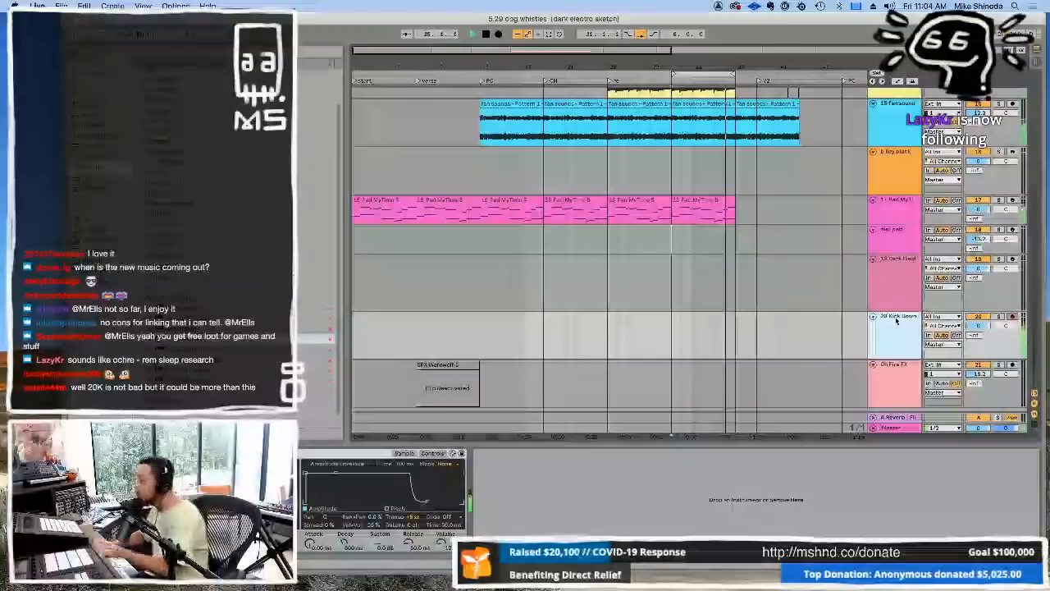
left_click(894, 376)
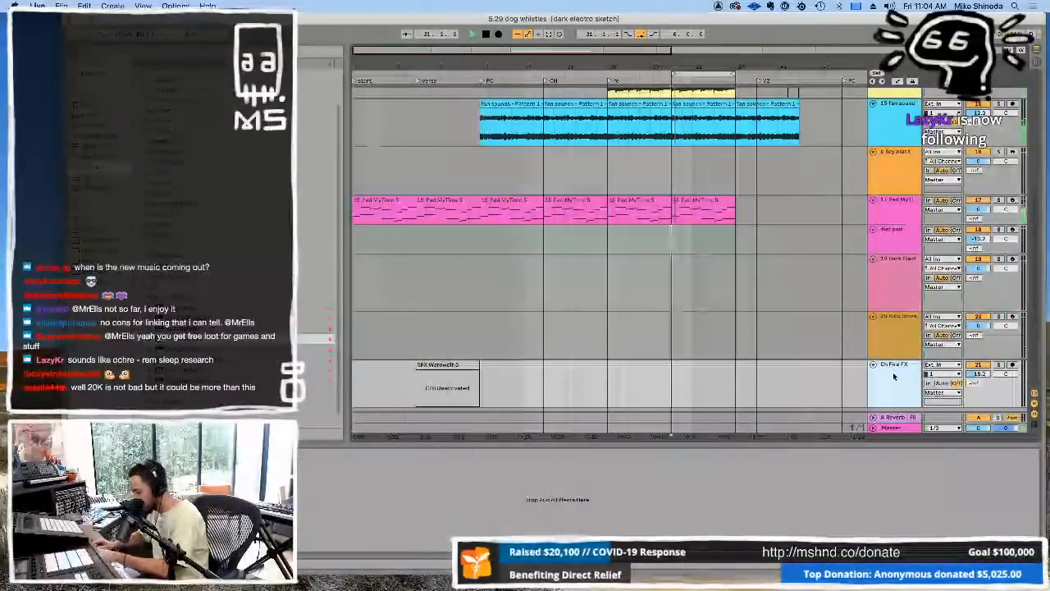
left_click(905, 145)
scroll(902, 165, "up", 6)
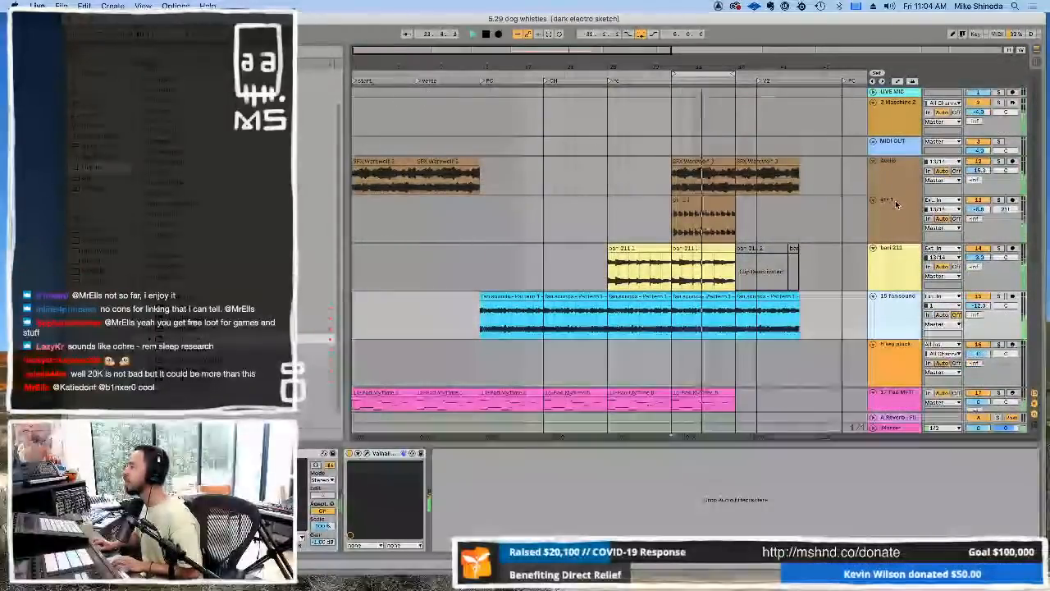
left_click(905, 359)
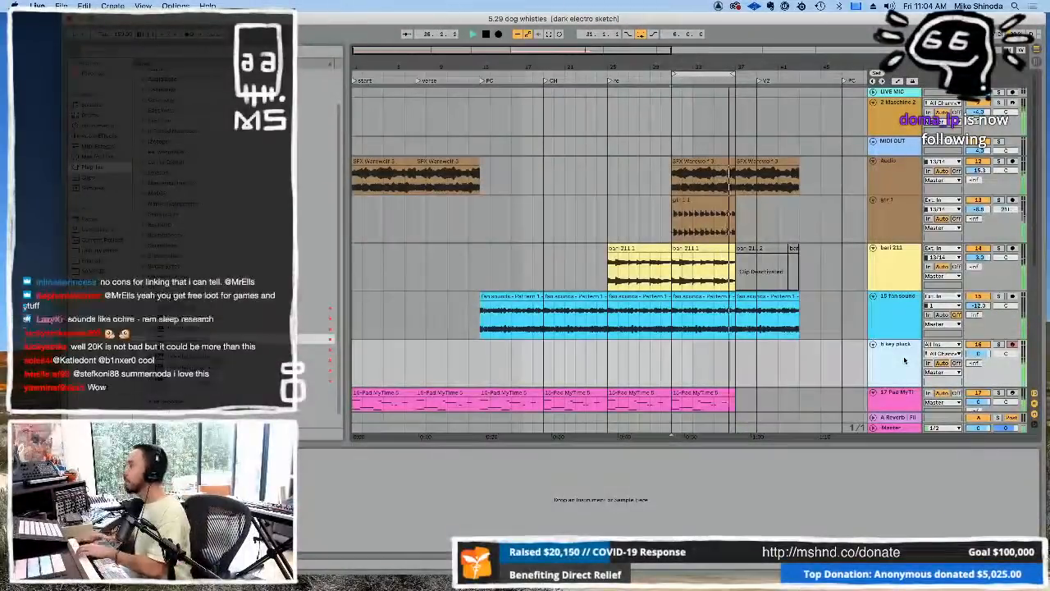
Step: In Maschine's fan sounds group, delete the recorded riser pad notes from the last scene's pattern and extend the pattern to 6 bars
left_click(890, 107)
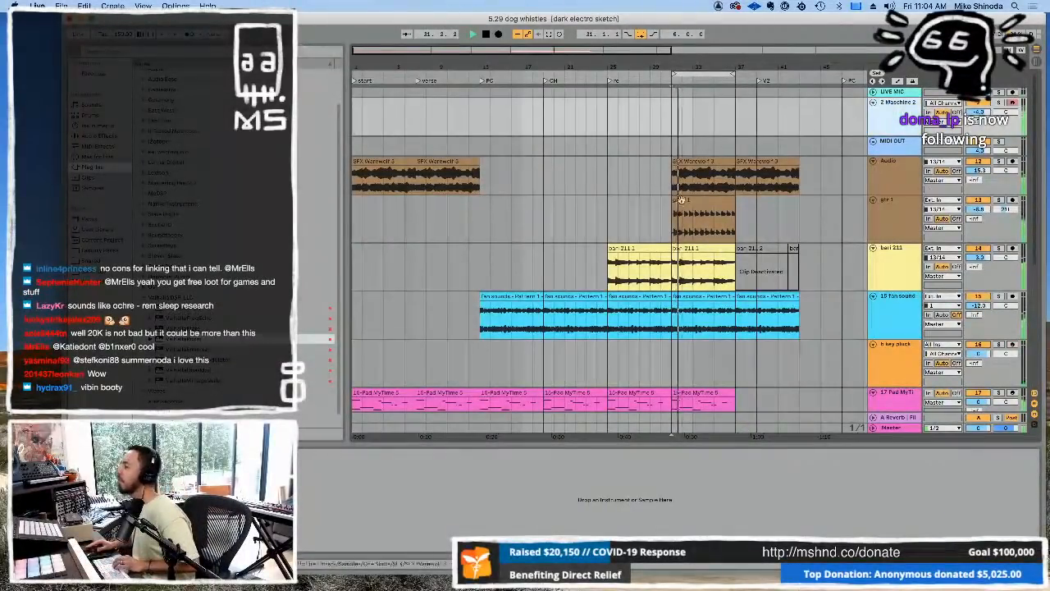
key("super+alt+p")
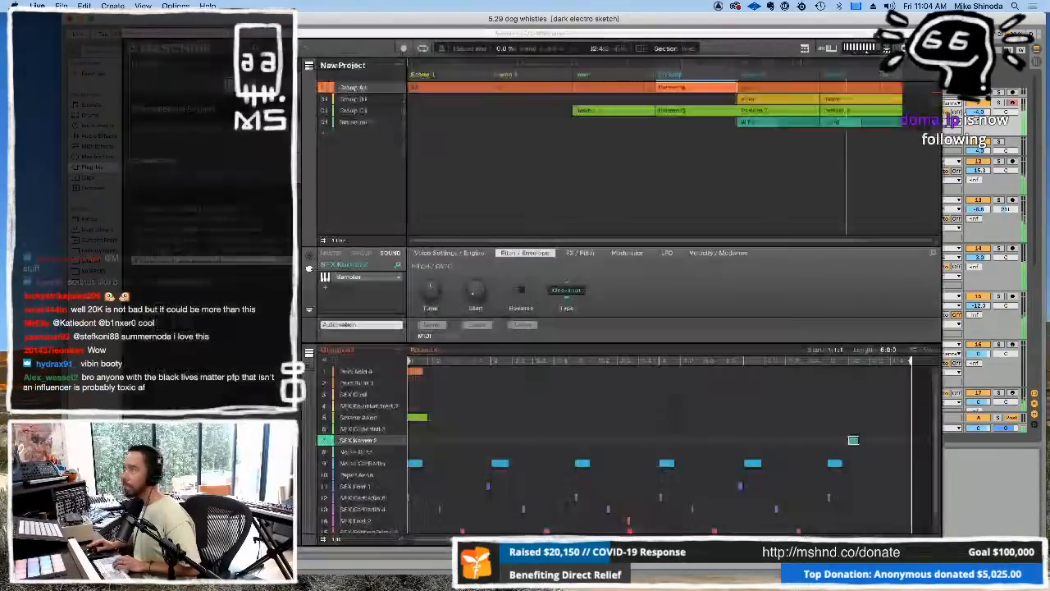
left_click(386, 395)
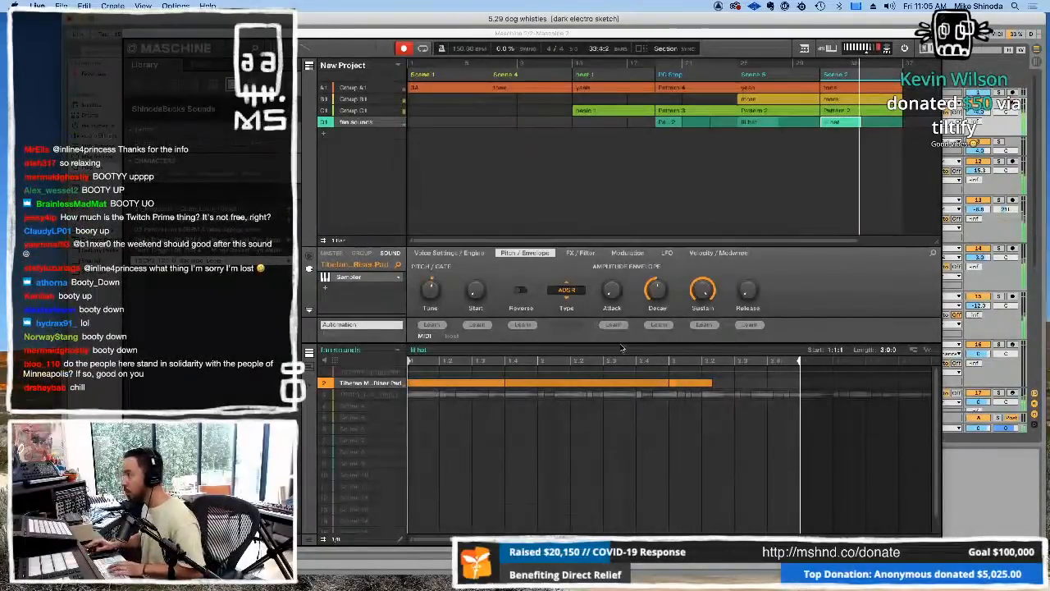
left_click_drag(722, 400, 490, 382)
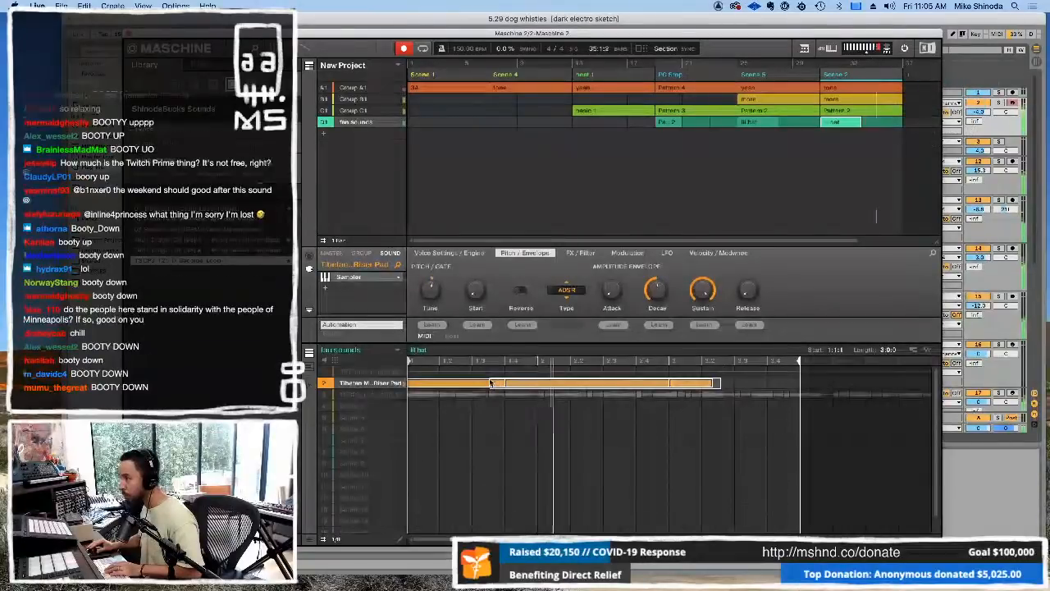
key("Delete")
left_click_drag(656, 539, 935, 514)
left_click_drag(583, 361, 756, 360)
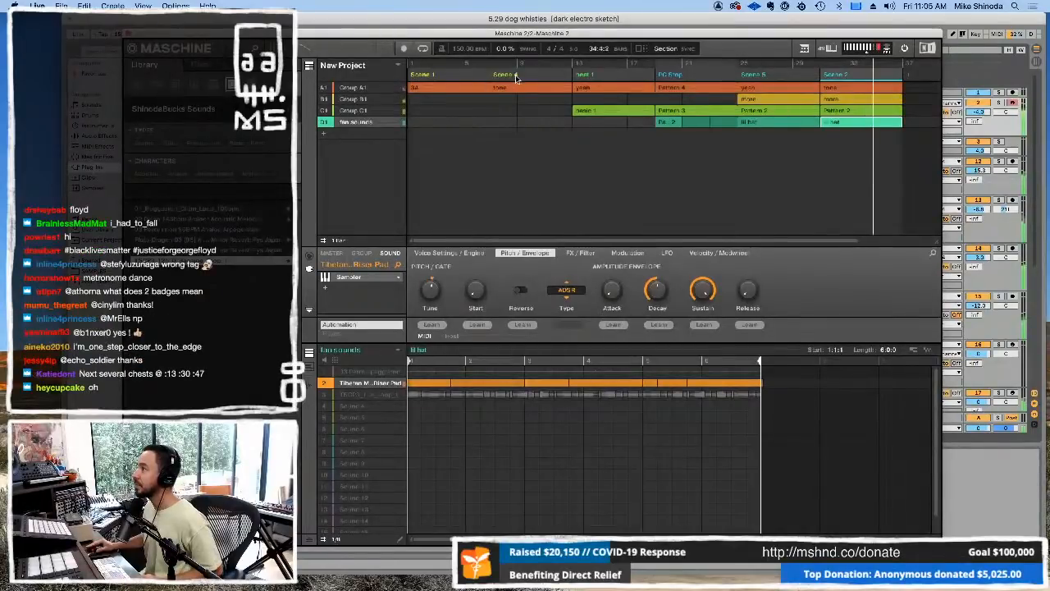
Step: Add a section at bar 37 in the Maschine arrangement containing Group A1's tone pattern
left_click(904, 79)
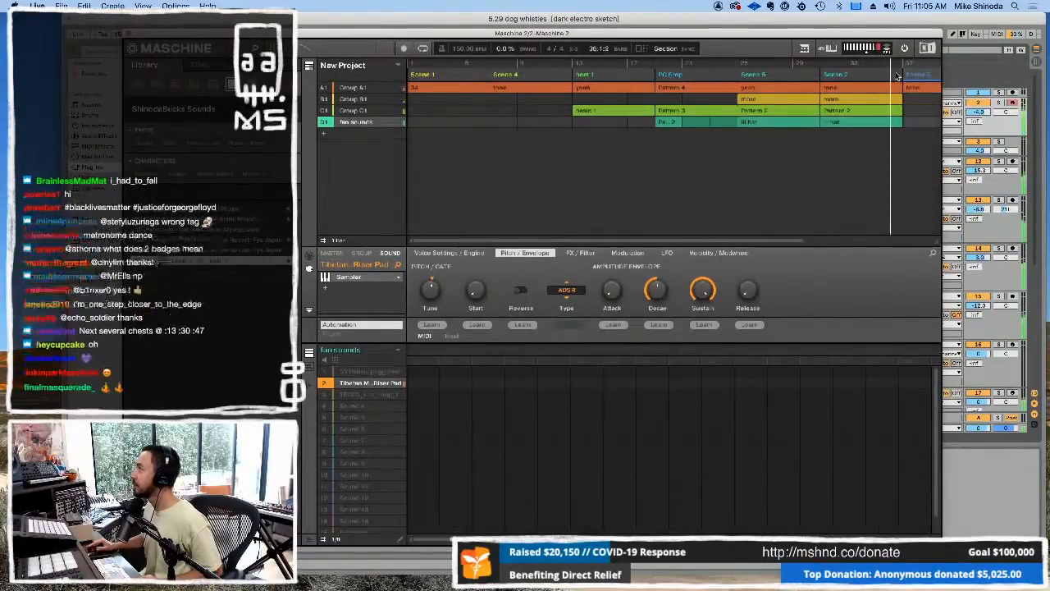
left_click_drag(809, 241, 943, 241)
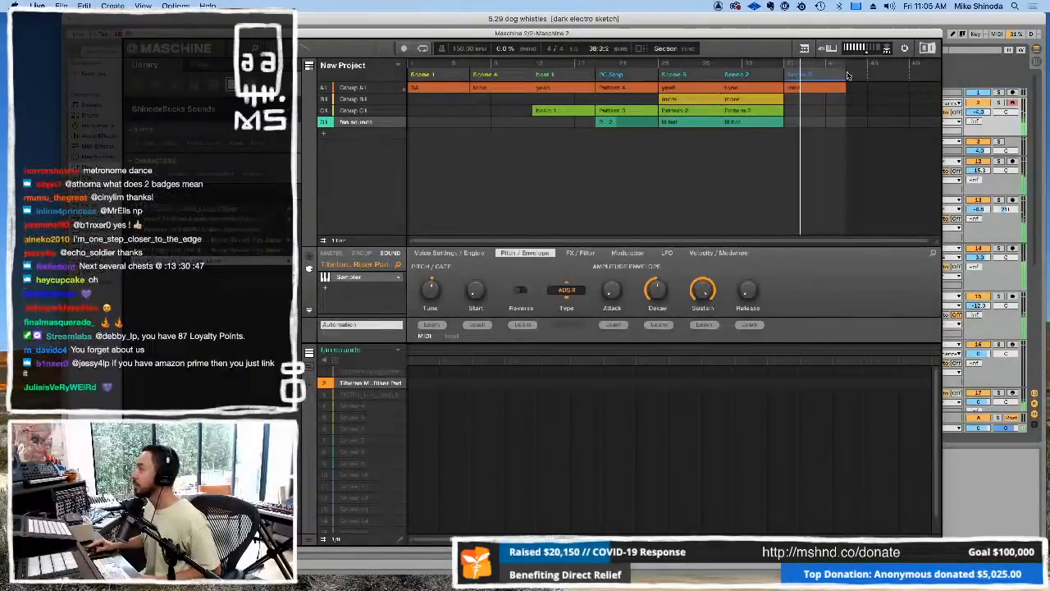
mouse_move(845, 75)
left_mouse_down()
mouse_move(906, 75)
mouse_move(849, 78)
left_mouse_up()
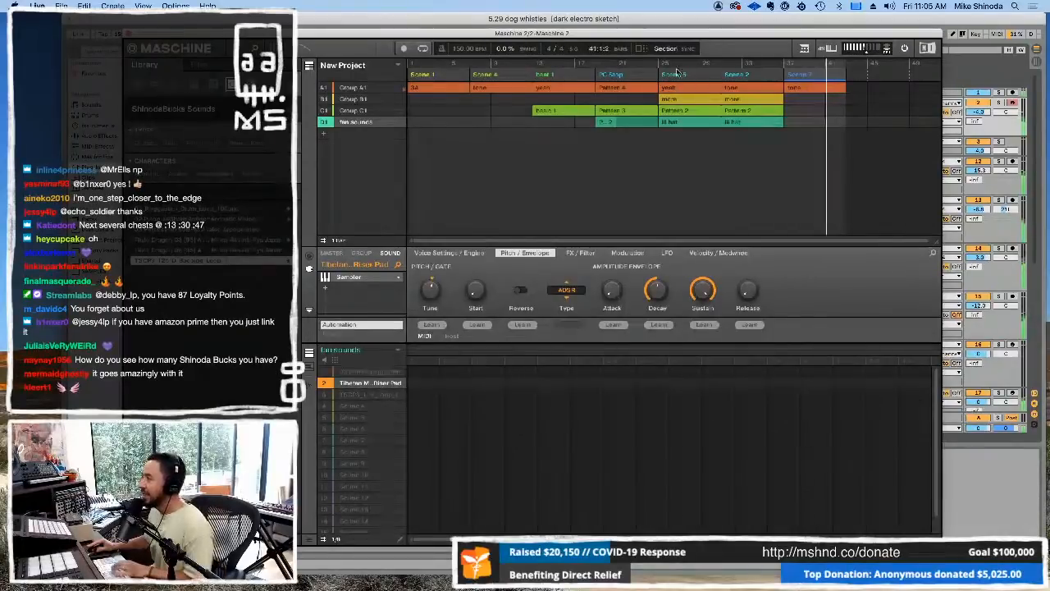
Step: Move the Maschine window clear of the Live arrangement and shift the loop to the 6 bars starting at bar 37
left_click_drag(406, 40, 474, 376)
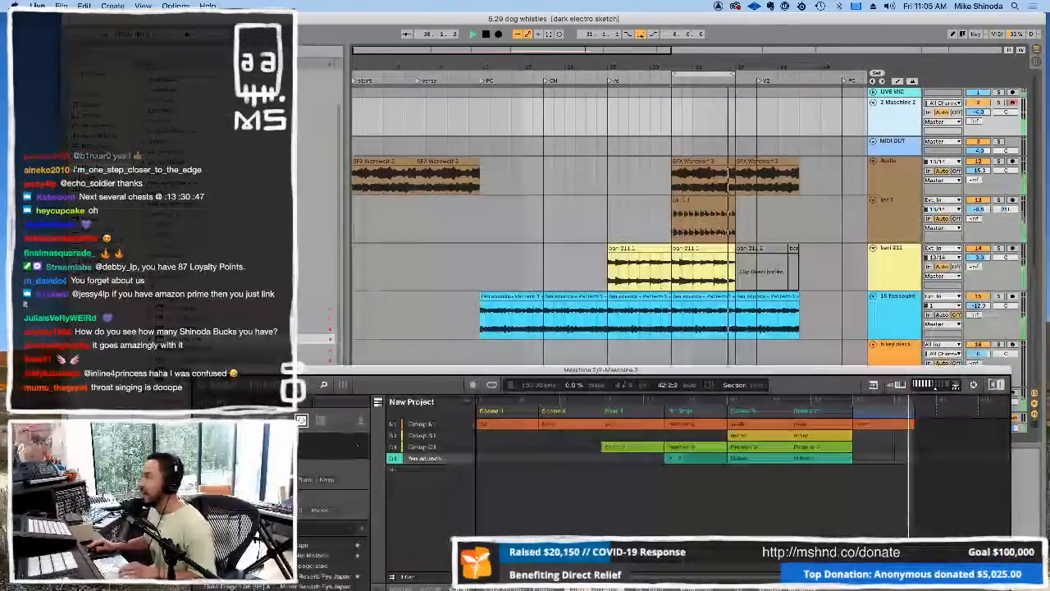
left_click_drag(723, 75, 786, 76)
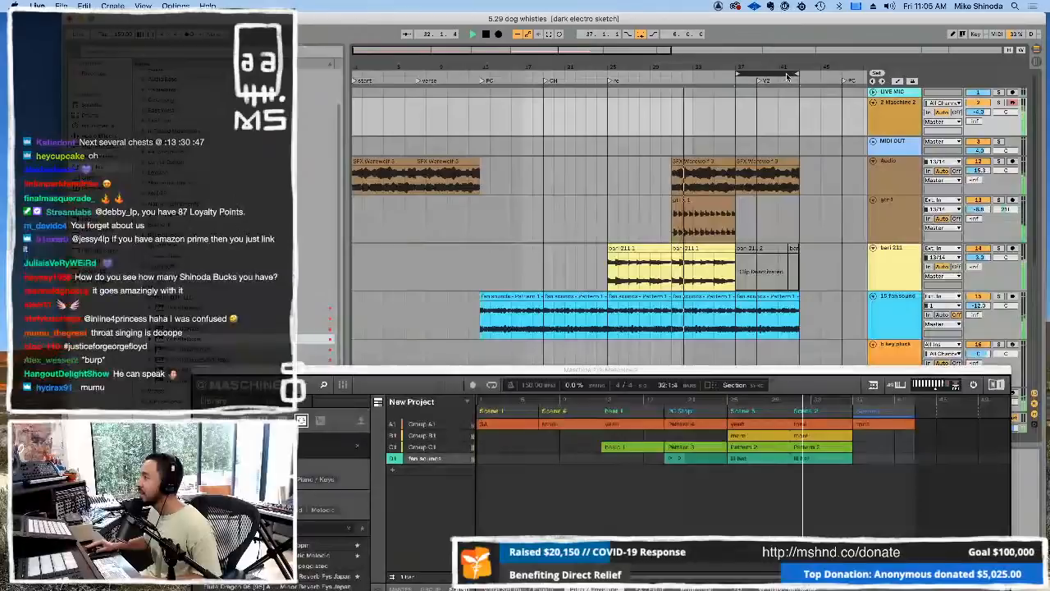
left_click(780, 176)
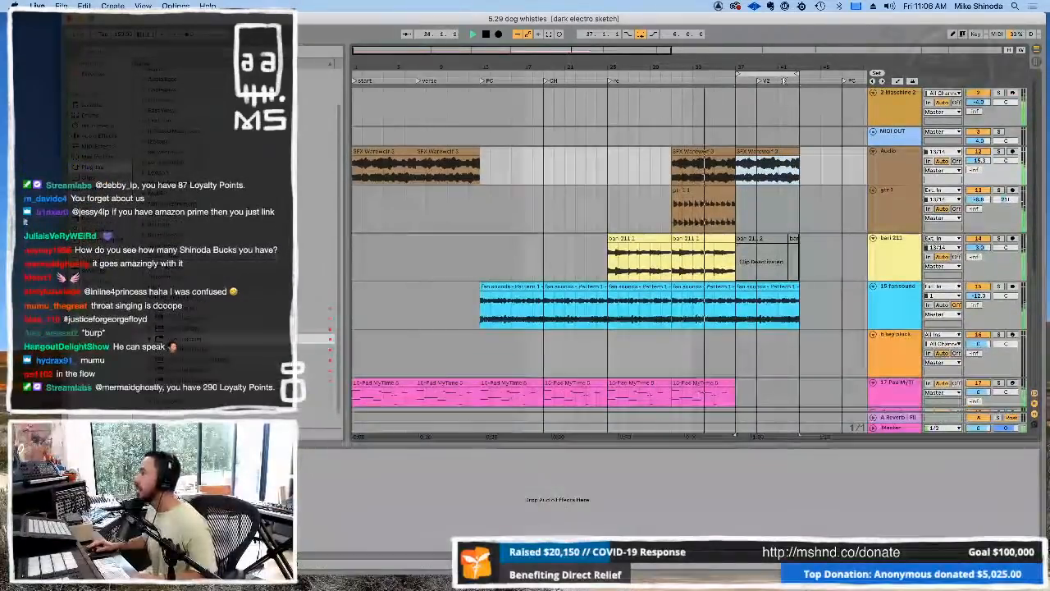
Step: Move the Fire FX track directly below the dist pad track
scroll(750, 225, "down", 5)
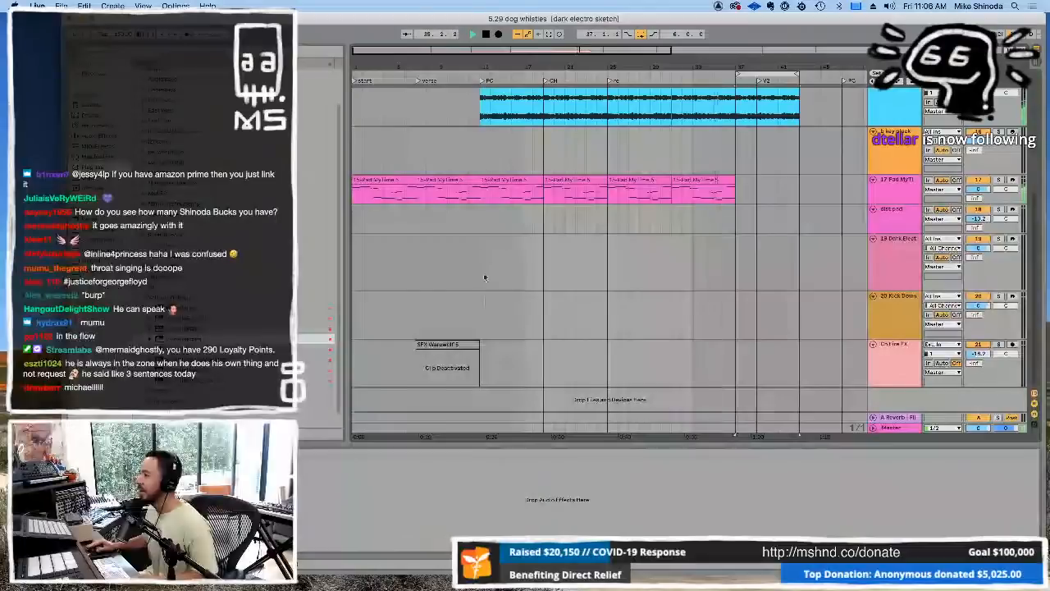
left_click_drag(896, 347, 662, 281)
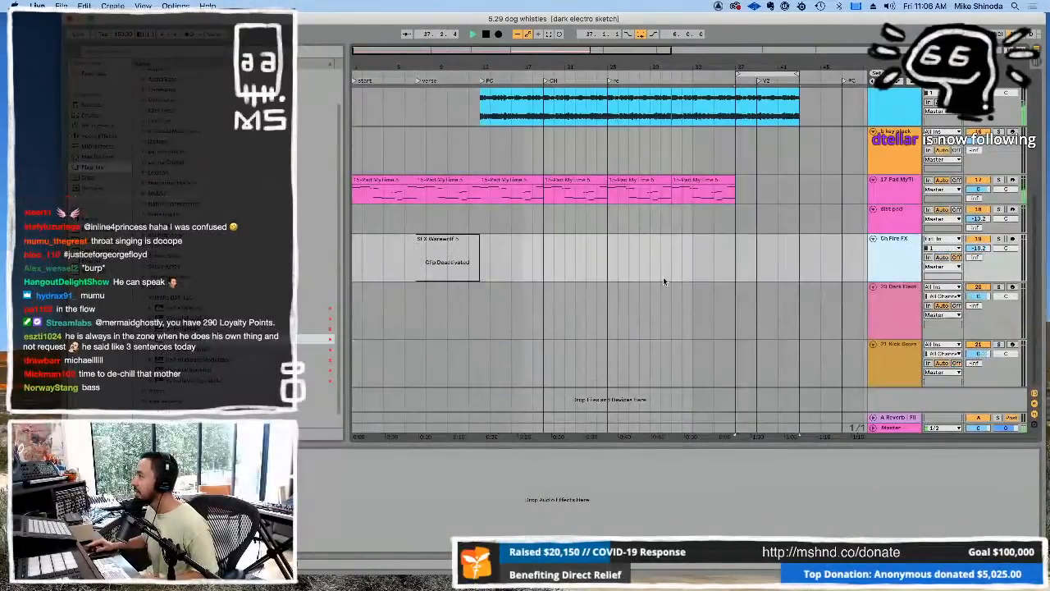
Step: Move the deactivated SFX Werewolf clip on the Fire FX track from the verse to bar 37 and activate it
left_click(452, 238)
left_click(737, 256)
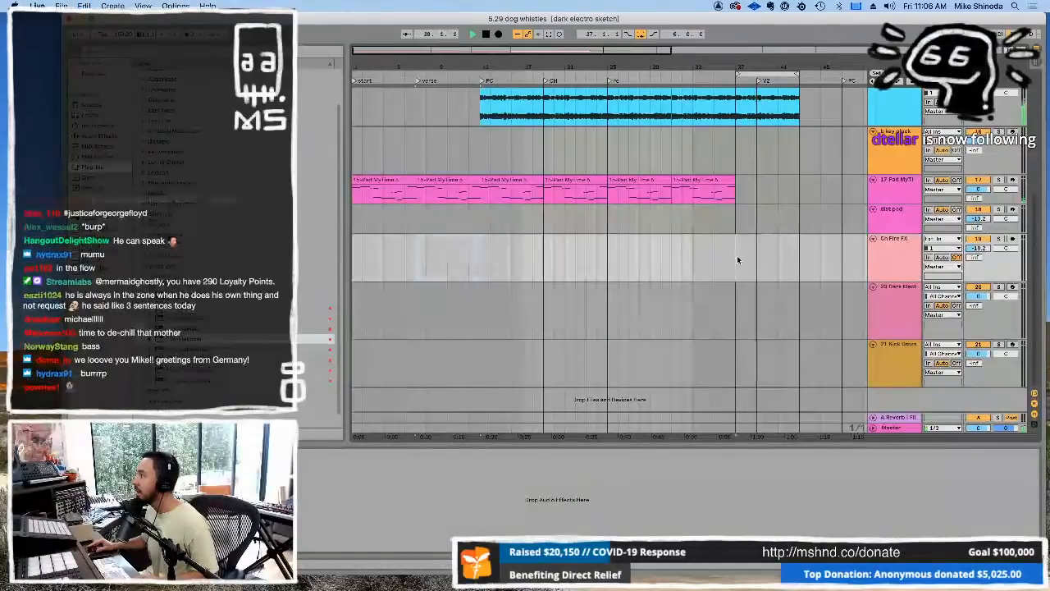
key("super+v")
key("0")
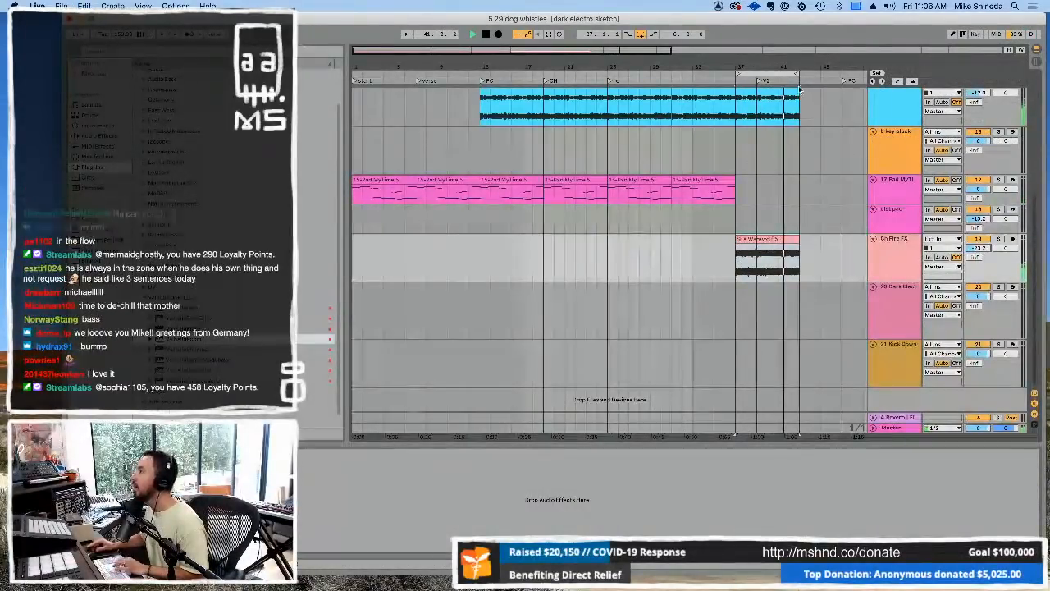
Step: Delete the fan sound track's audio from bar 37 onward
left_click_drag(842, 67, 843, 92)
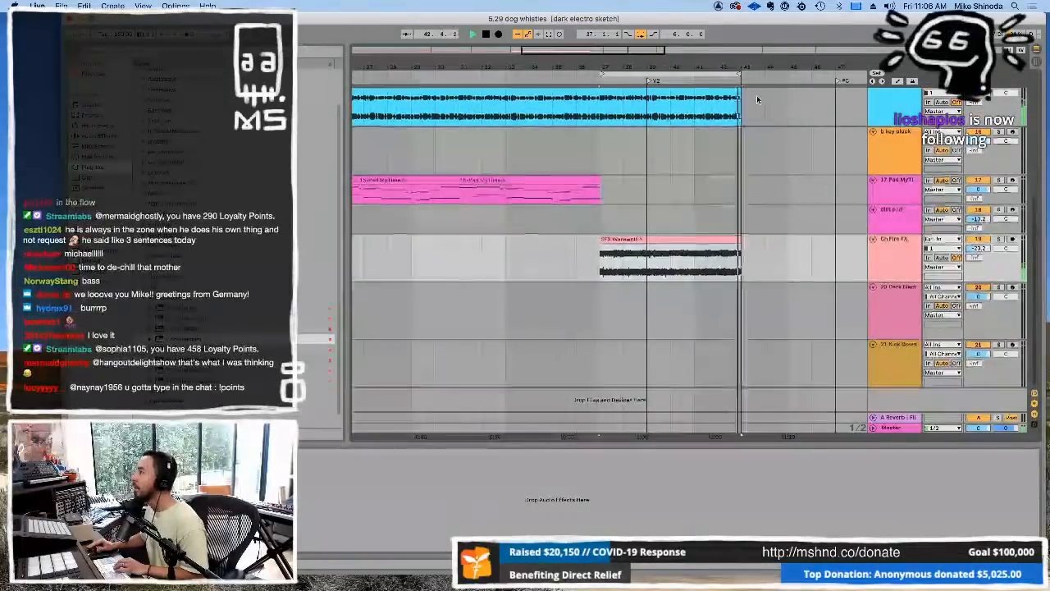
scroll(607, 246, "up", 5)
right_click(790, 366)
left_click(773, 292)
left_click_drag(773, 279, 605, 276)
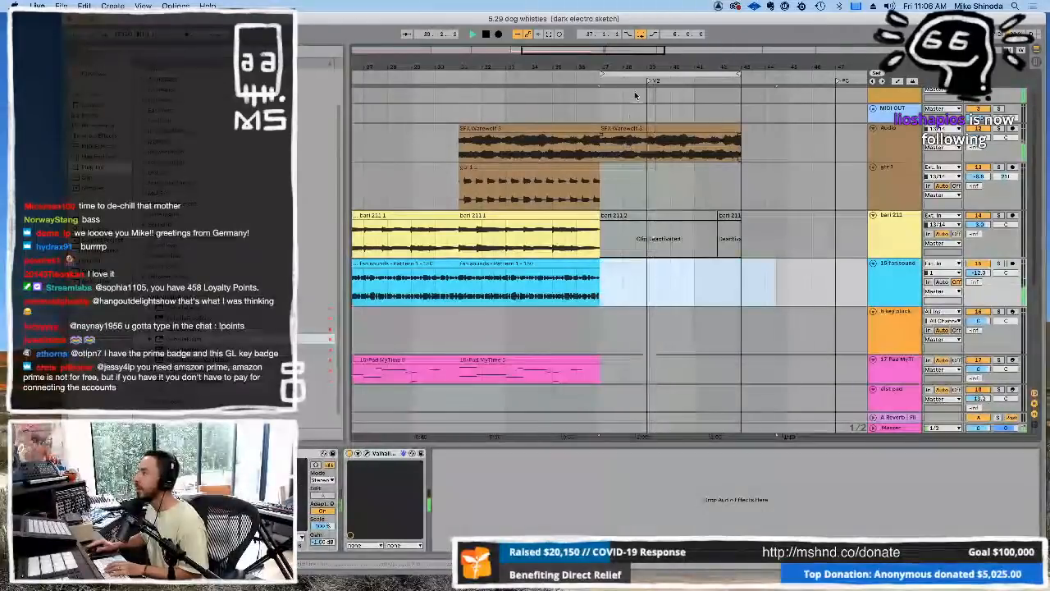
key("Delete")
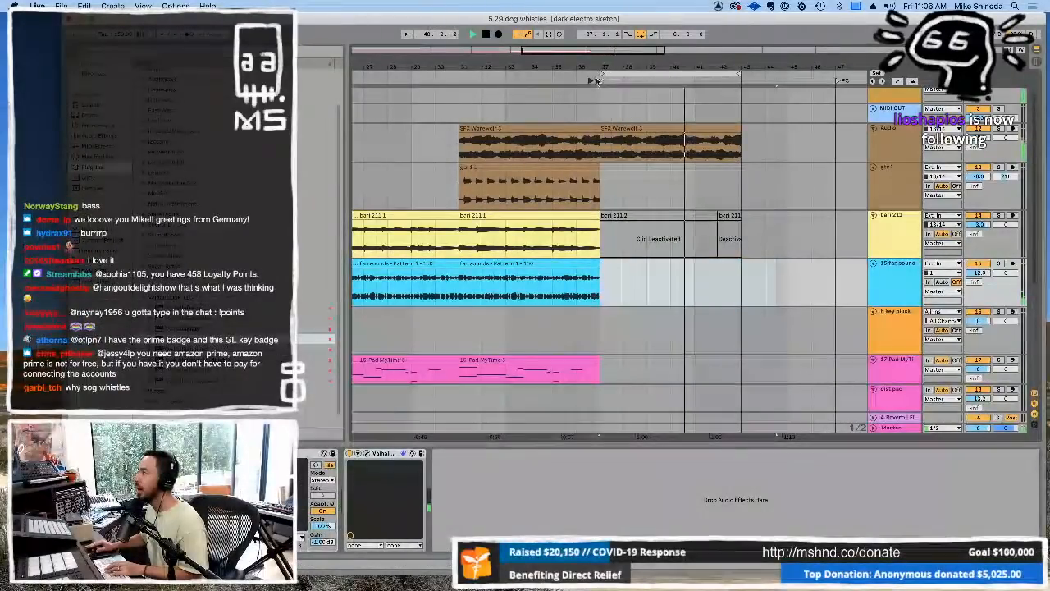
Step: Open the Maschine window and make the last scene, Scene 7, unique so its Group A1 pattern can be edited separately
scroll(741, 186, "up", 2)
left_click(913, 119)
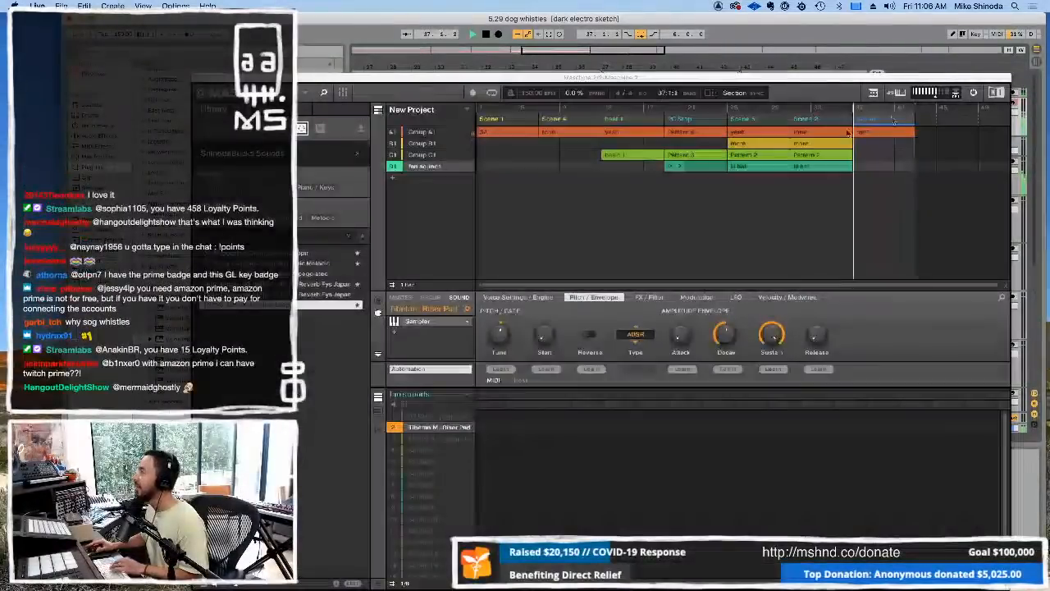
right_click(890, 134)
left_click(888, 121)
right_click(887, 120)
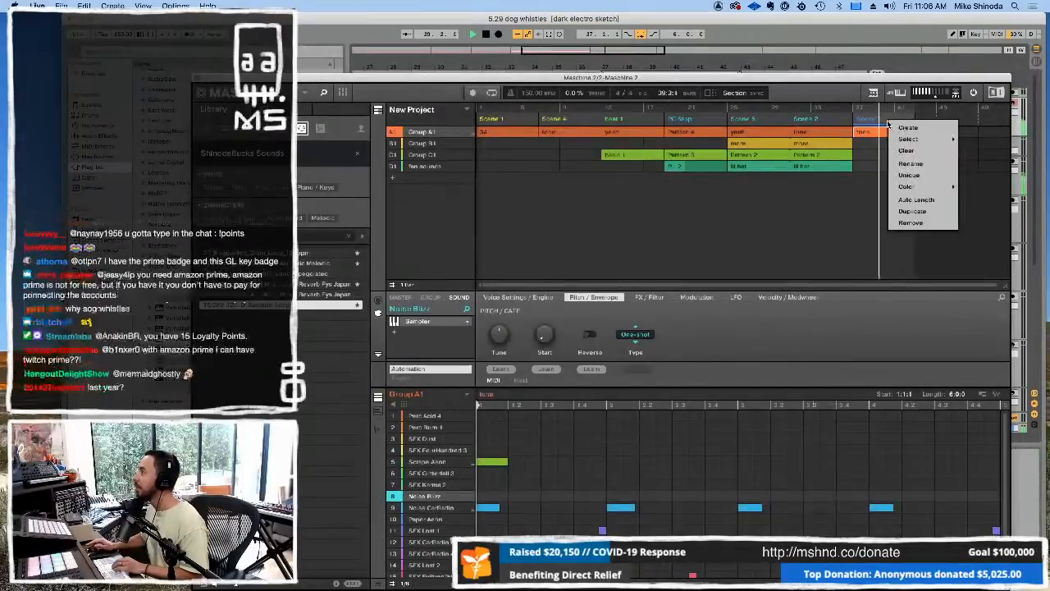
left_click(906, 176)
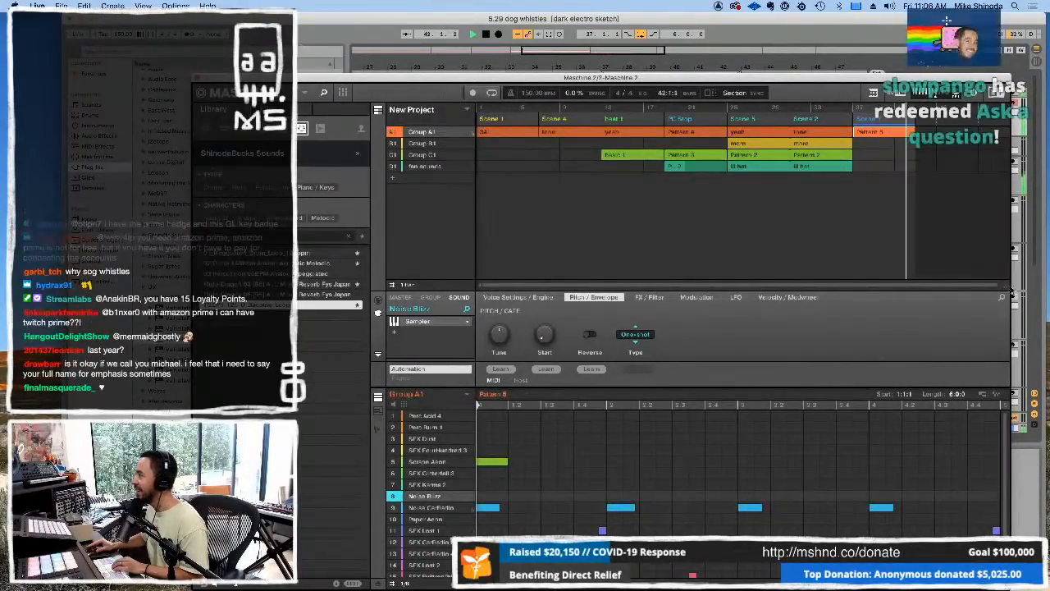
Step: Enlarge the pattern editor and delete all notes on sounds 15 and 16 (SFX CarRadio 1) in Scene 7's Group A1 pattern
left_click_drag(1010, 284, 992, 207)
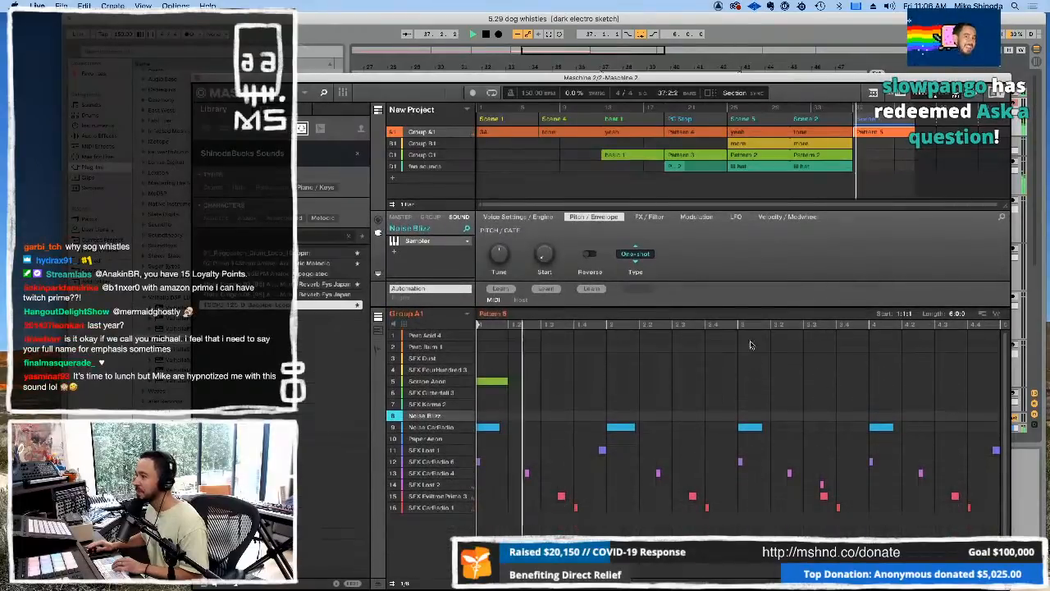
left_click_drag(546, 490, 1015, 517)
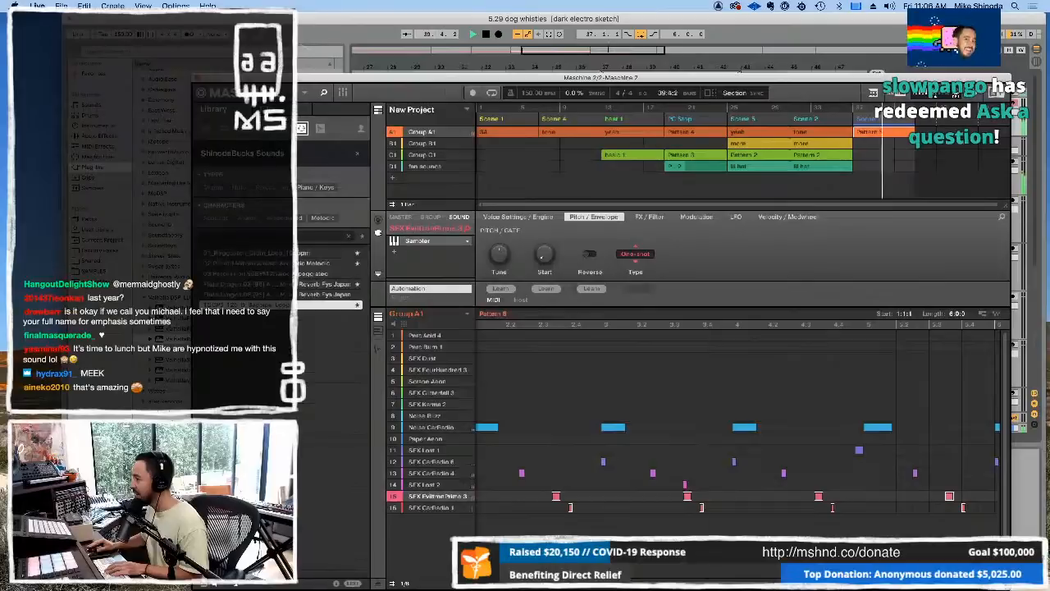
left_click_drag(927, 583, 1006, 583)
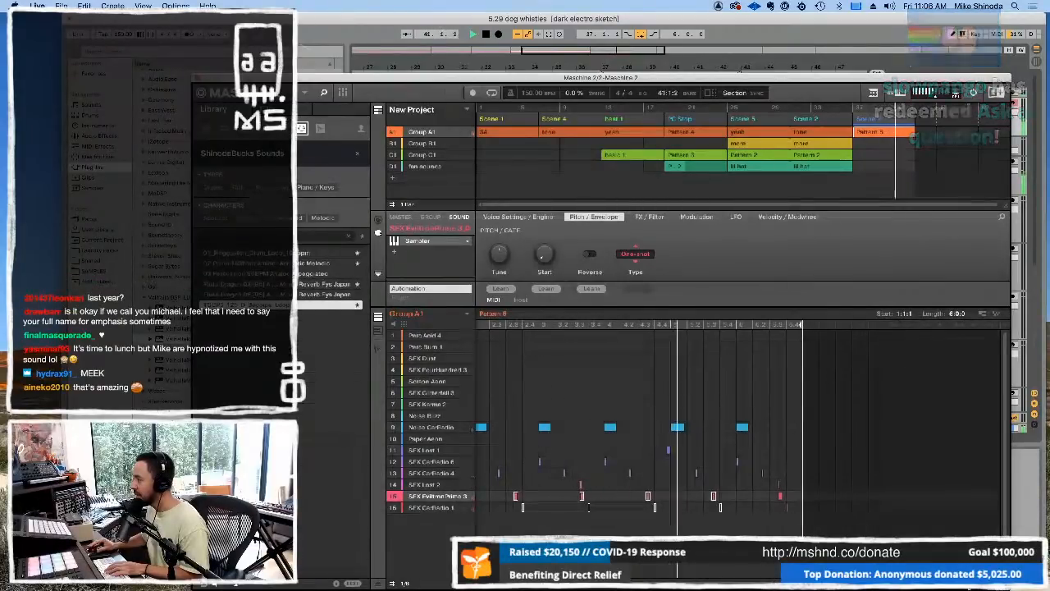
left_click_drag(535, 584, 418, 580)
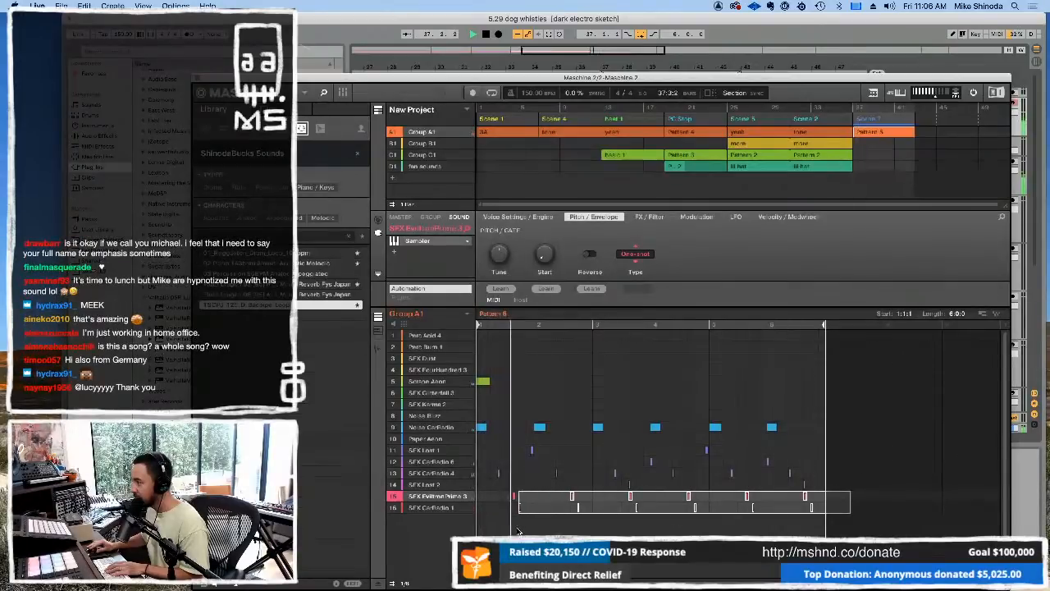
key("Delete")
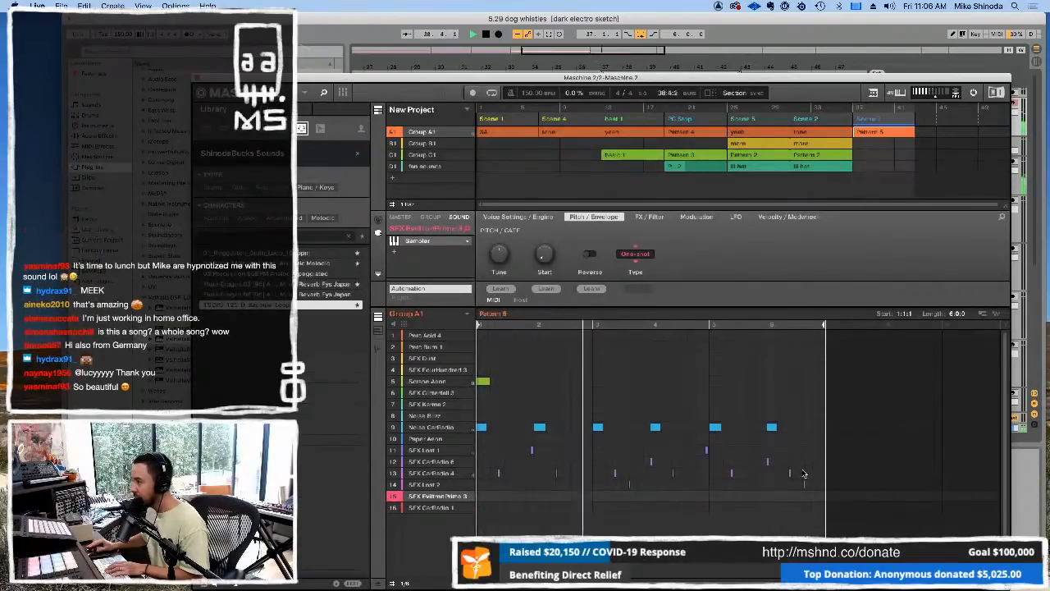
Step: Delete the last SFX CarRadio 6 note and all SFX CarRadio 4 notes from Scene 7's Group A1 pattern
left_click_drag(802, 474, 484, 476)
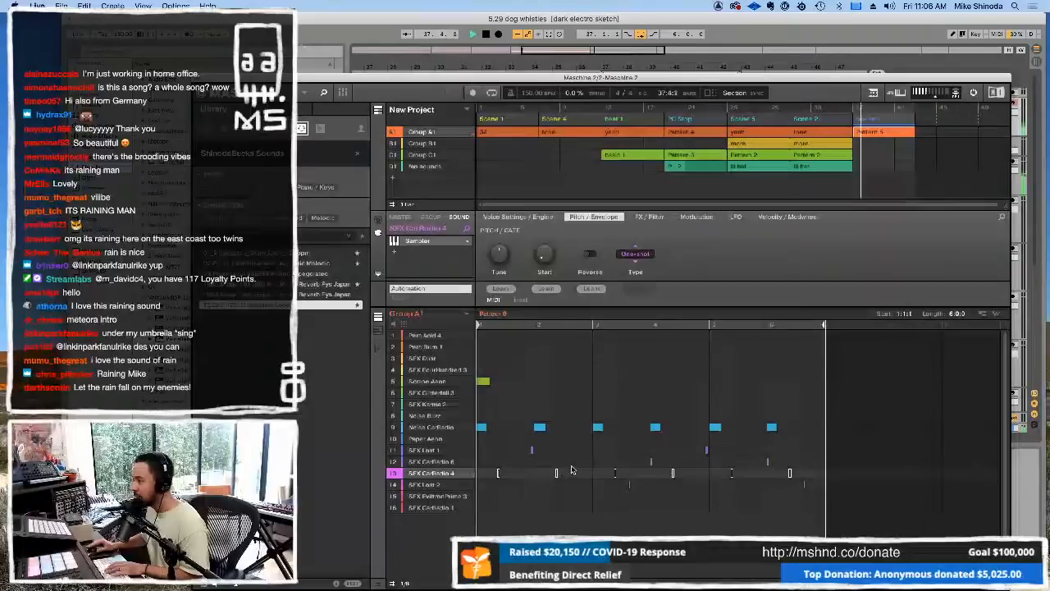
left_click_drag(578, 458, 592, 466)
key("Delete")
left_click_drag(755, 458, 776, 467)
key("Delete")
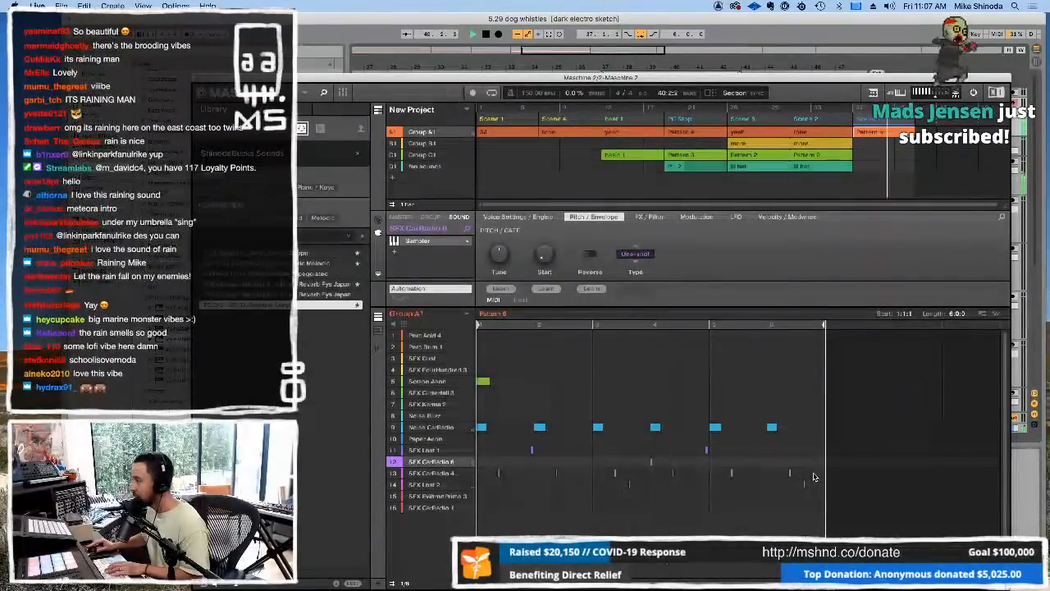
left_click_drag(814, 476, 491, 475)
key("Delete")
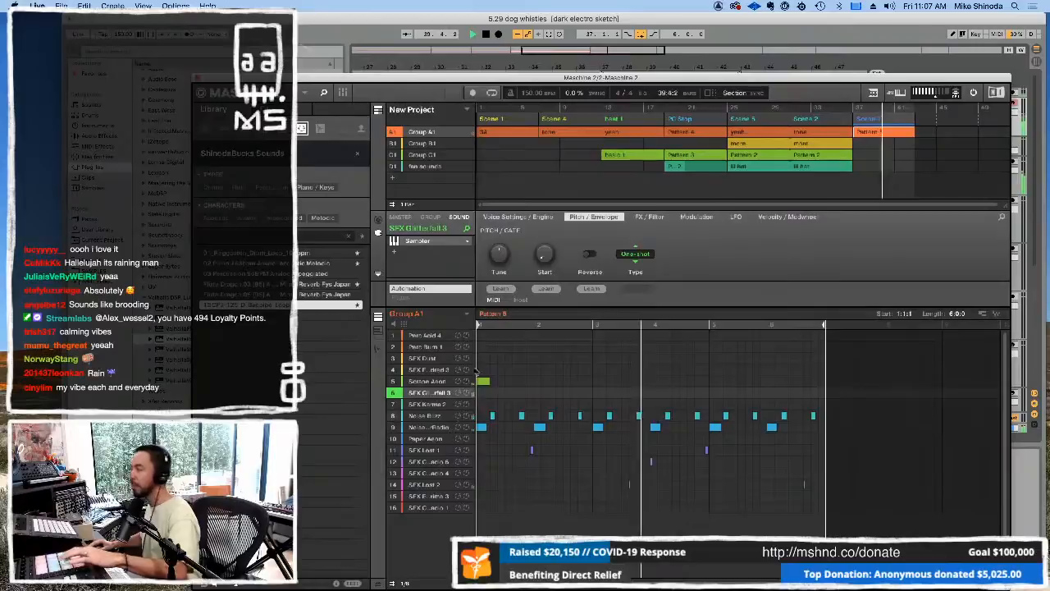
Step: Make Scene 2 unique and copy the late SFX Karma 2 note from the PC Stop scene's Group A1 pattern into it
left_click(704, 132)
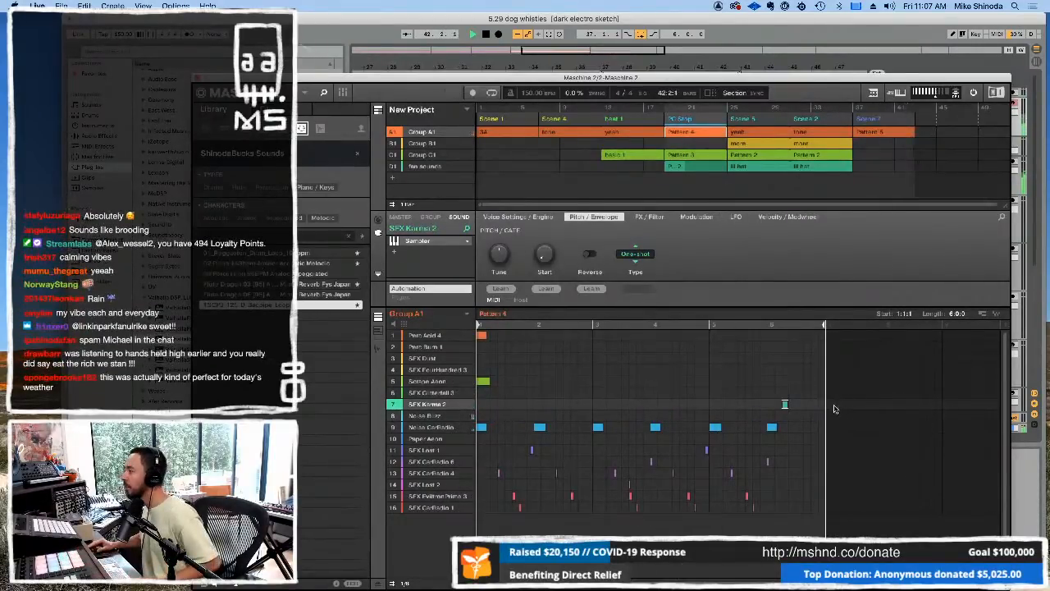
right_click(808, 122)
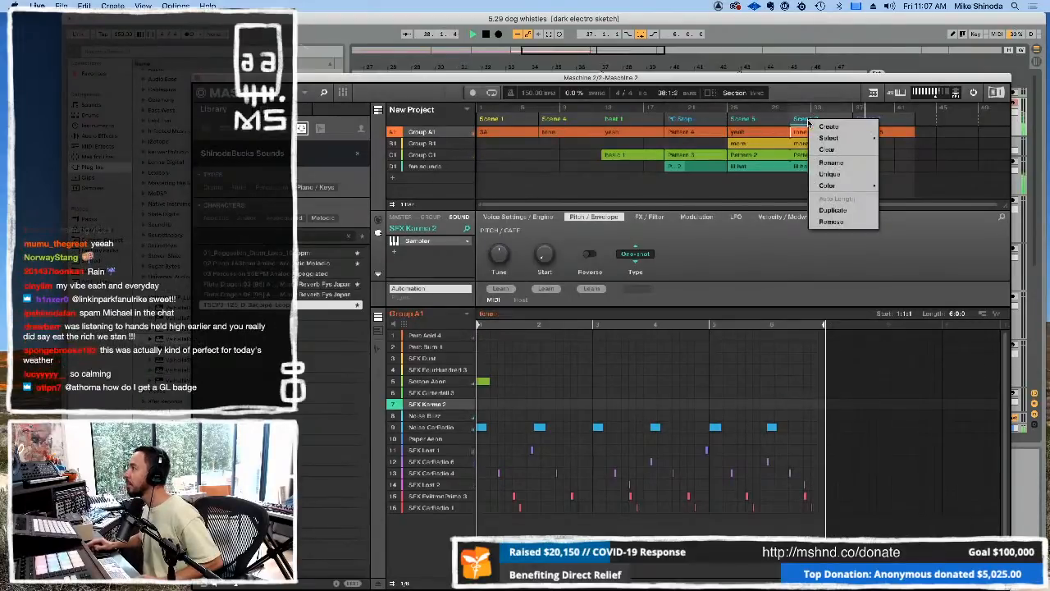
left_click(827, 175)
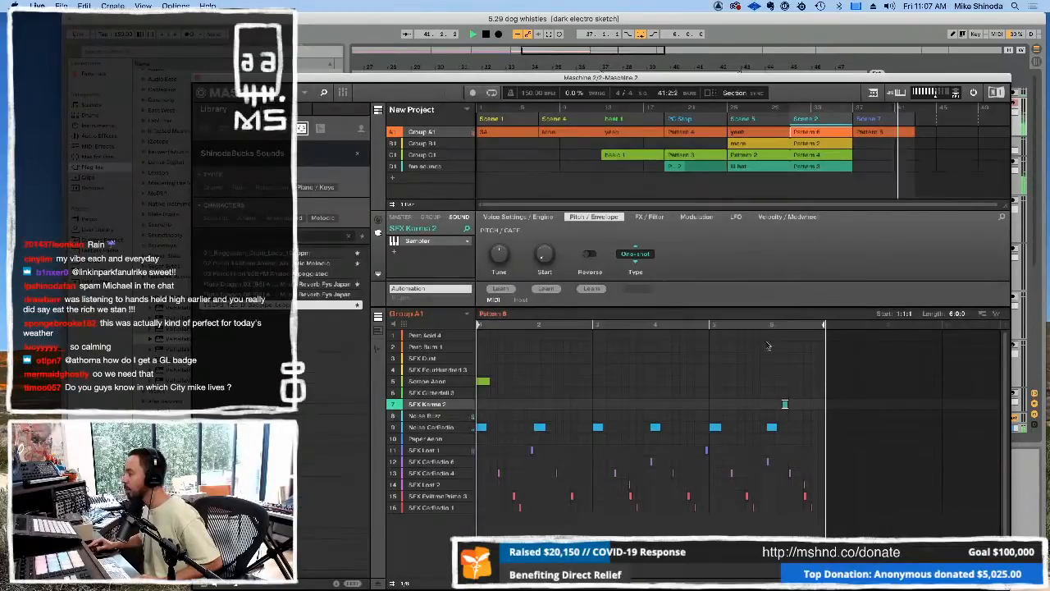
Step: Return to Scene 7 and add a Perc Burn 1 note at the start of its Group A1 pattern
left_click(869, 119)
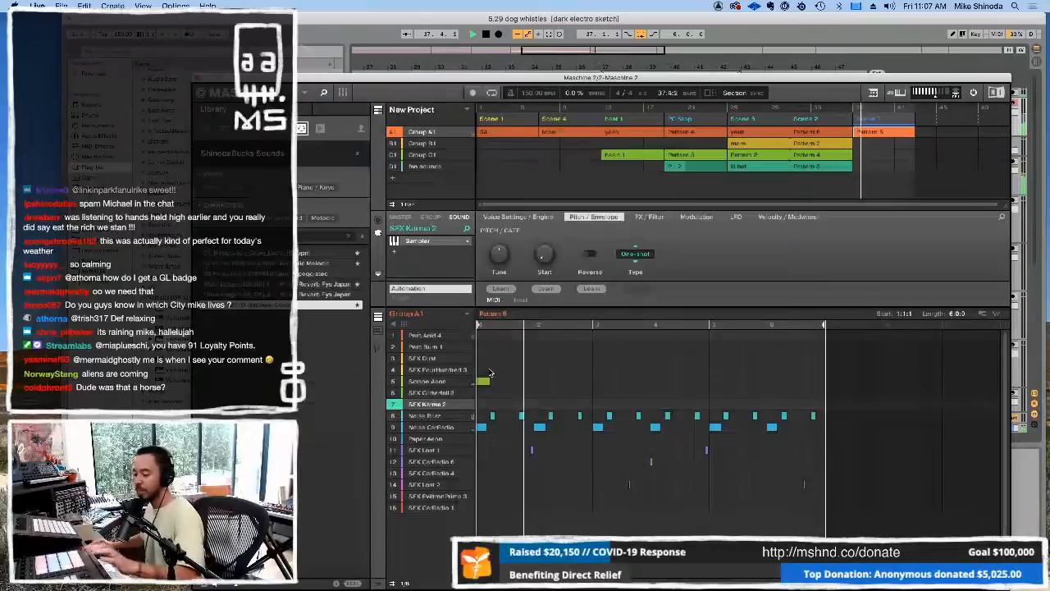
left_click_drag(482, 384, 484, 334)
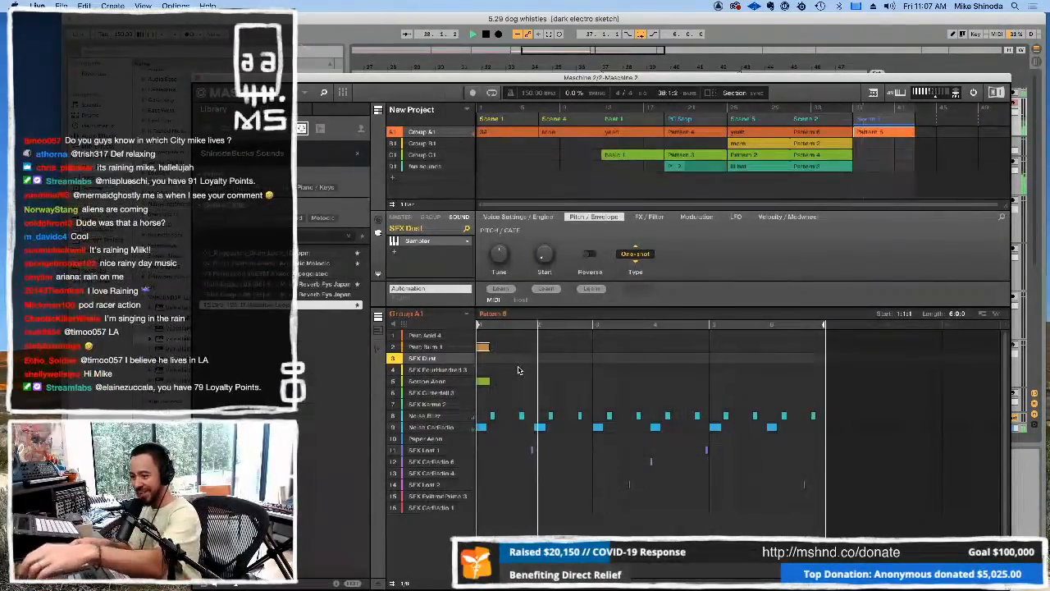
Step: Add the ValhallaShimmer (AU) reverb after the sampler on the SFX Dust sound
left_click(402, 255)
mouse_move(438, 477)
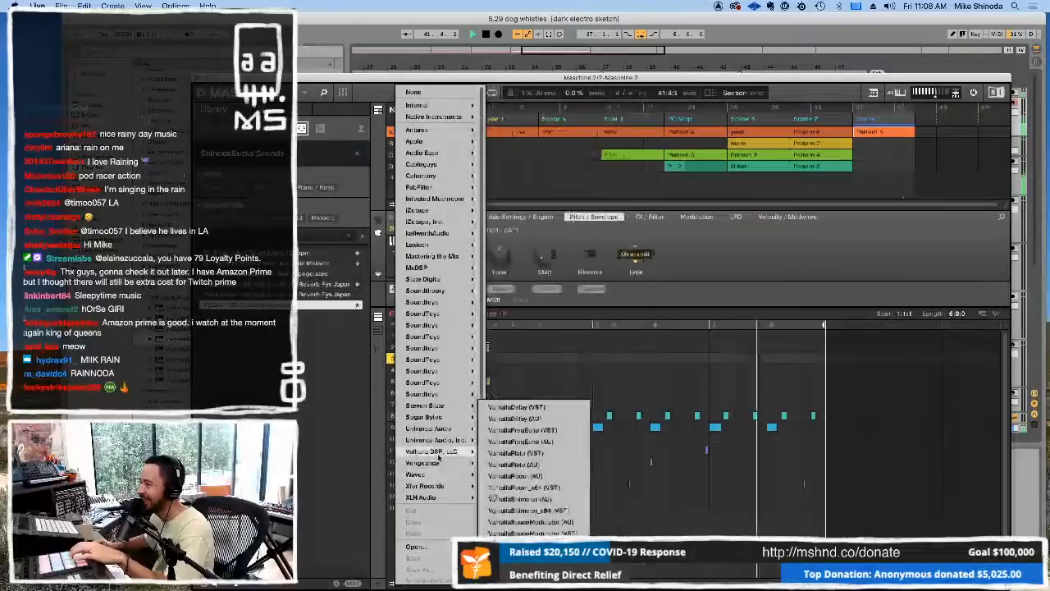
mouse_move(433, 451)
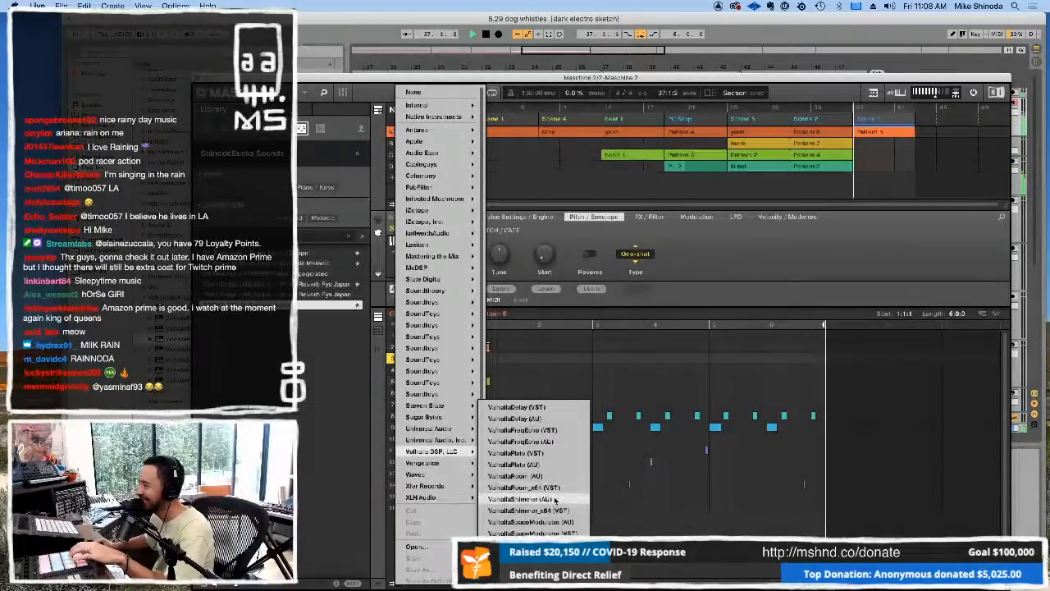
left_click(517, 499)
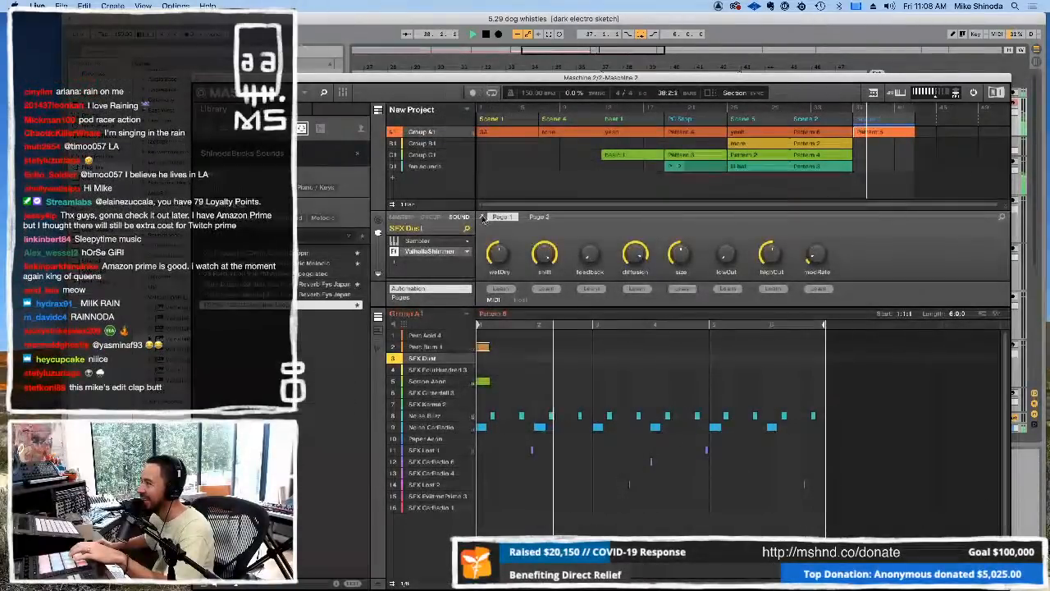
Step: Open the ValhallaShimmer editor, set its mix to 0.59, and close the editor
left_click(483, 216)
left_click_drag(347, 32, 814, 109)
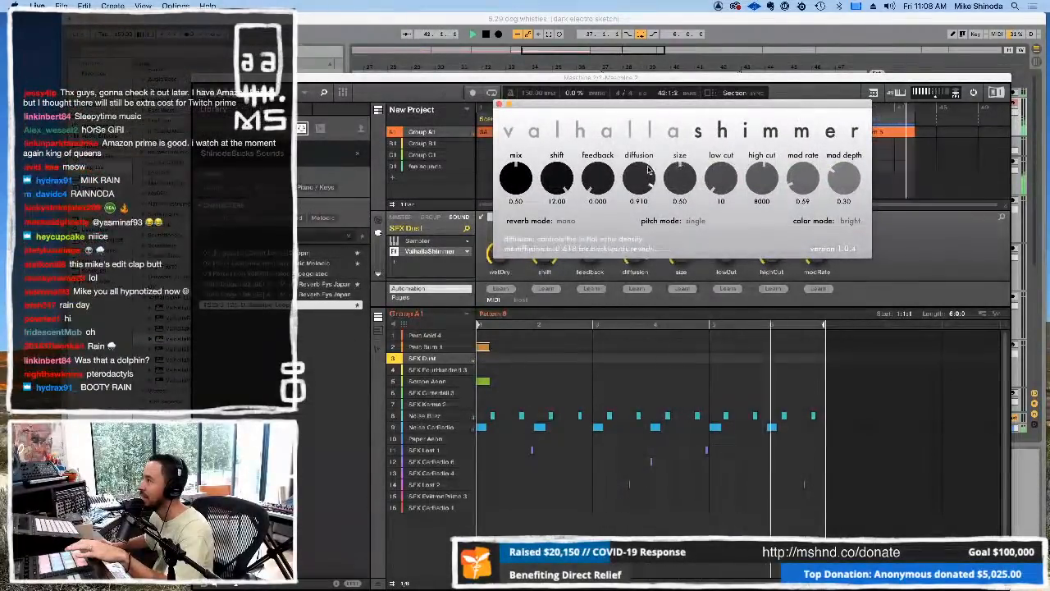
left_click_drag(527, 170, 528, 168)
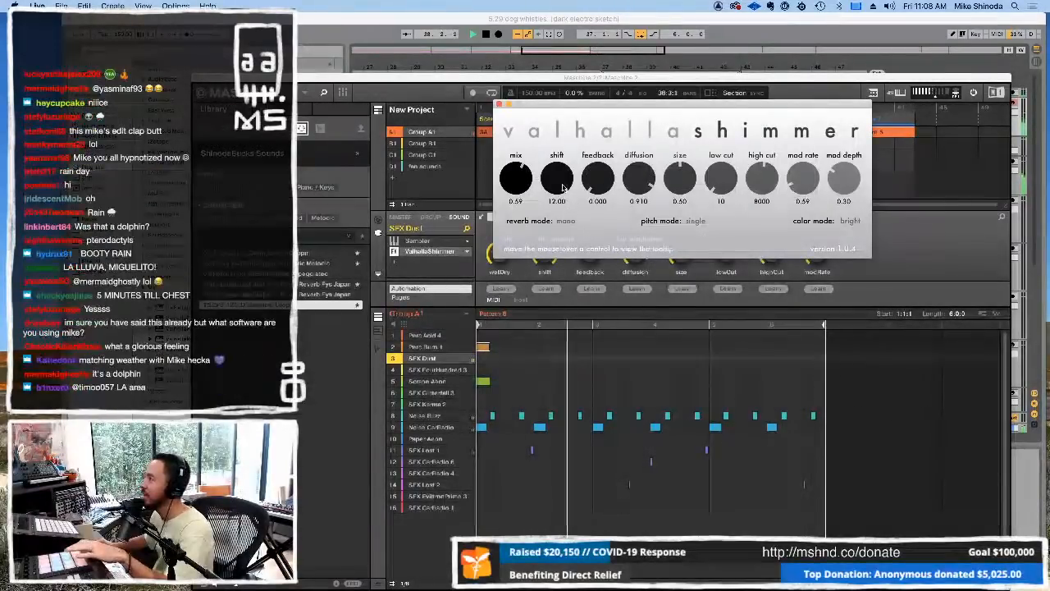
left_click(499, 106)
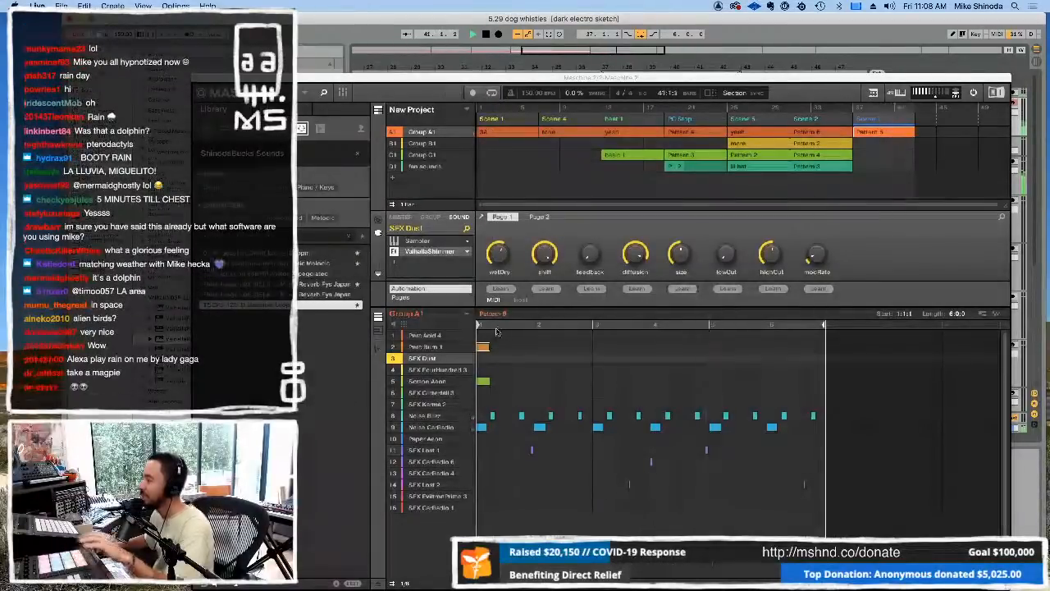
Step: Place an SFX Dust note around the middle of the pattern's first bar and close the Maschine window
left_click(485, 351)
left_click(510, 360)
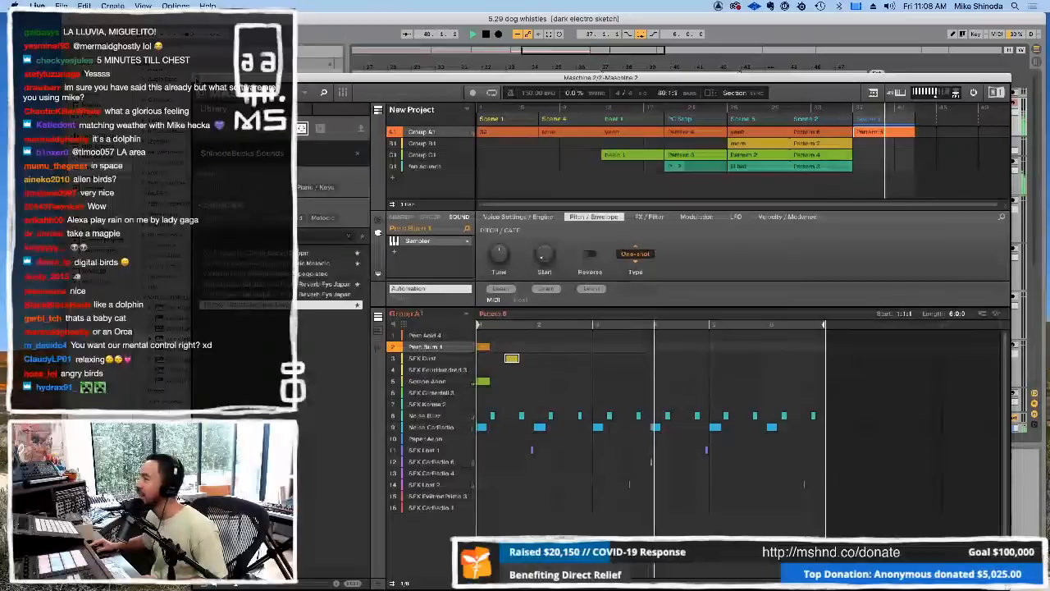
left_click(197, 79)
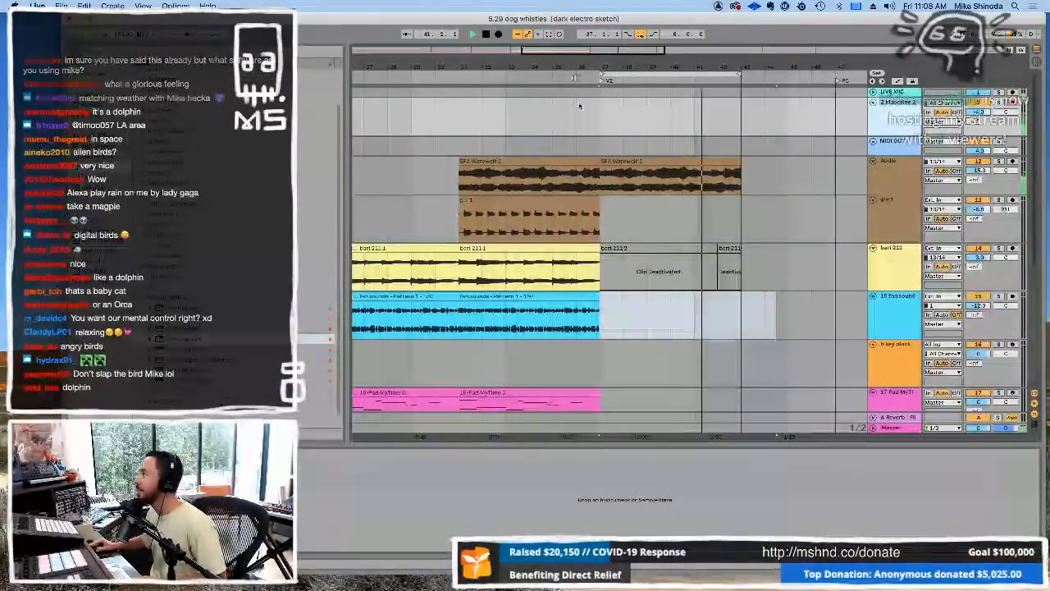
Step: Duplicate the V2 SFX Werewolf clips on the Audio and Fire FX tracks, and loop the 6 bars starting at bar 43
key("w")
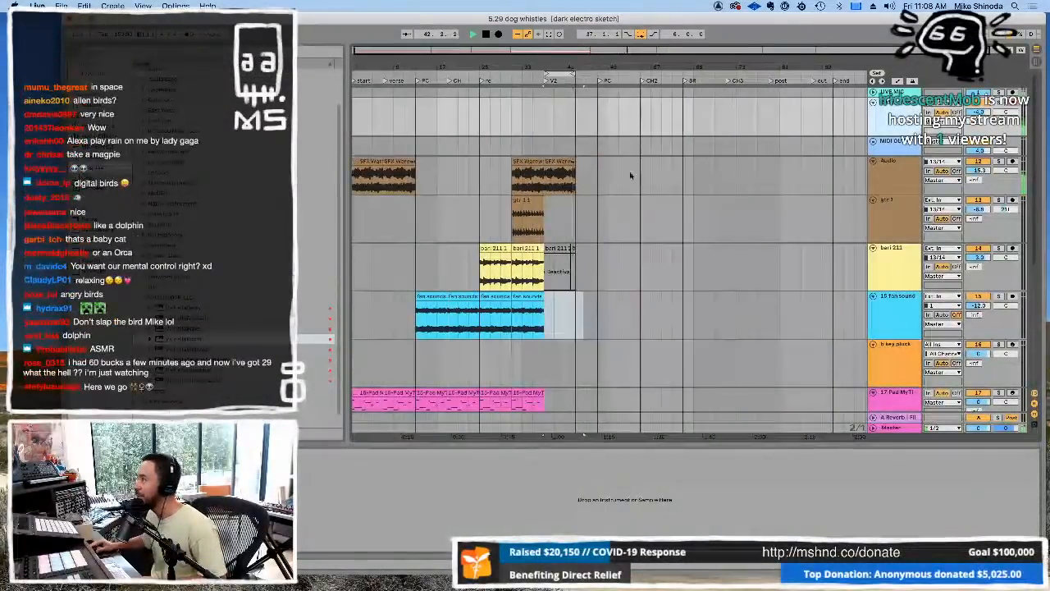
left_click(548, 168)
scroll(552, 216, "down", 5)
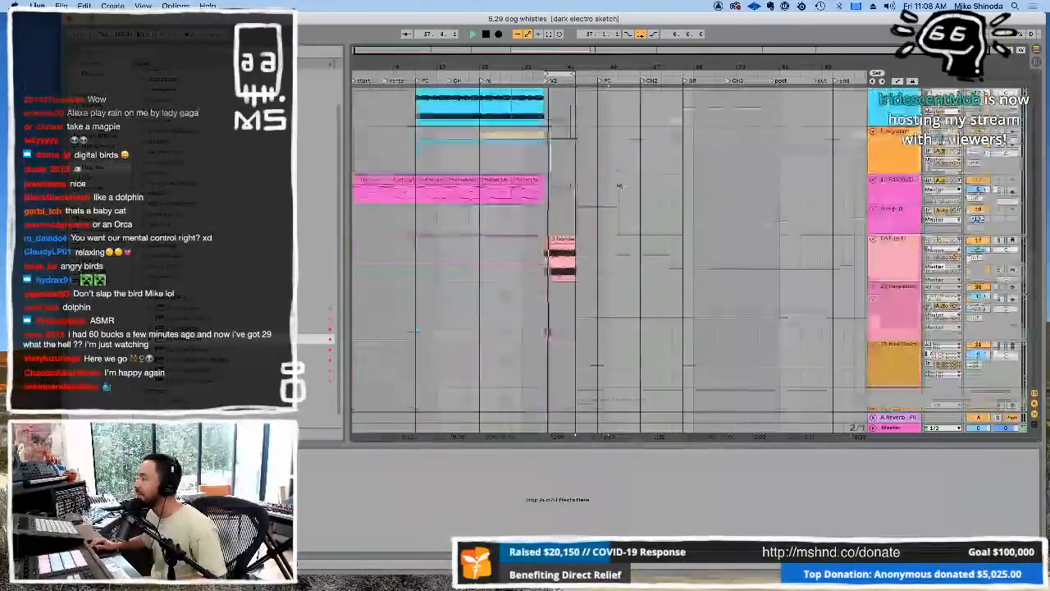
left_click(555, 246)
key("super+d")
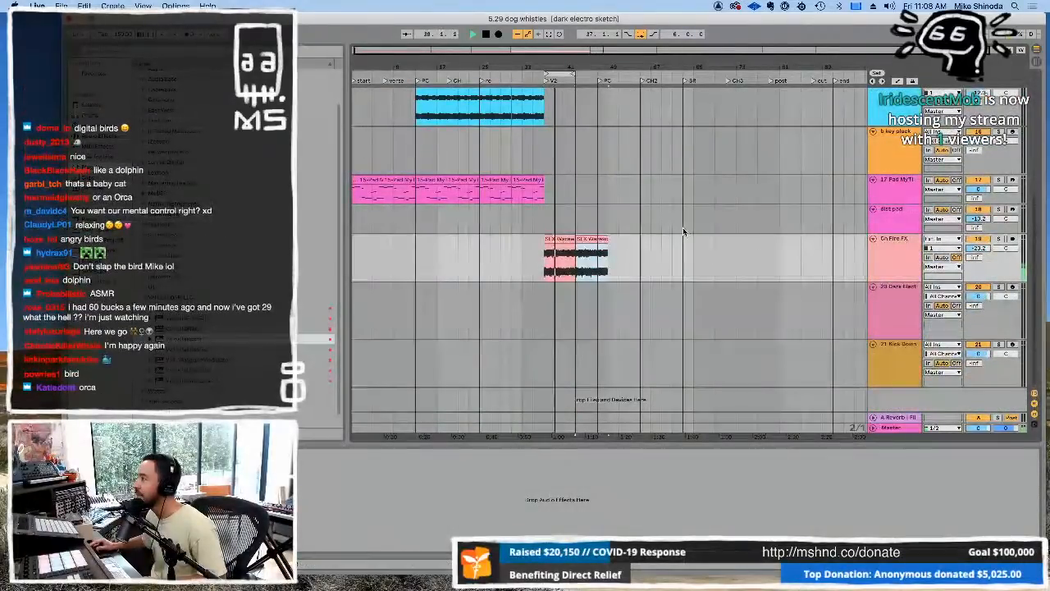
key("super+l")
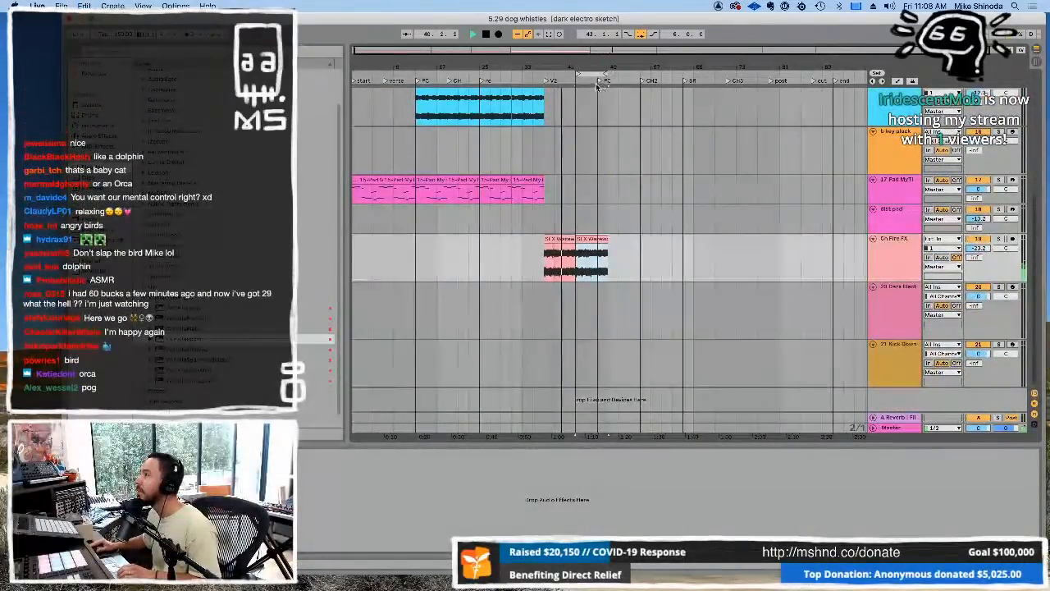
Step: Reopen Maschine from its track and append a scene after Scene 7 that reuses Group A1's Pattern 5
scroll(884, 114, "up", 5)
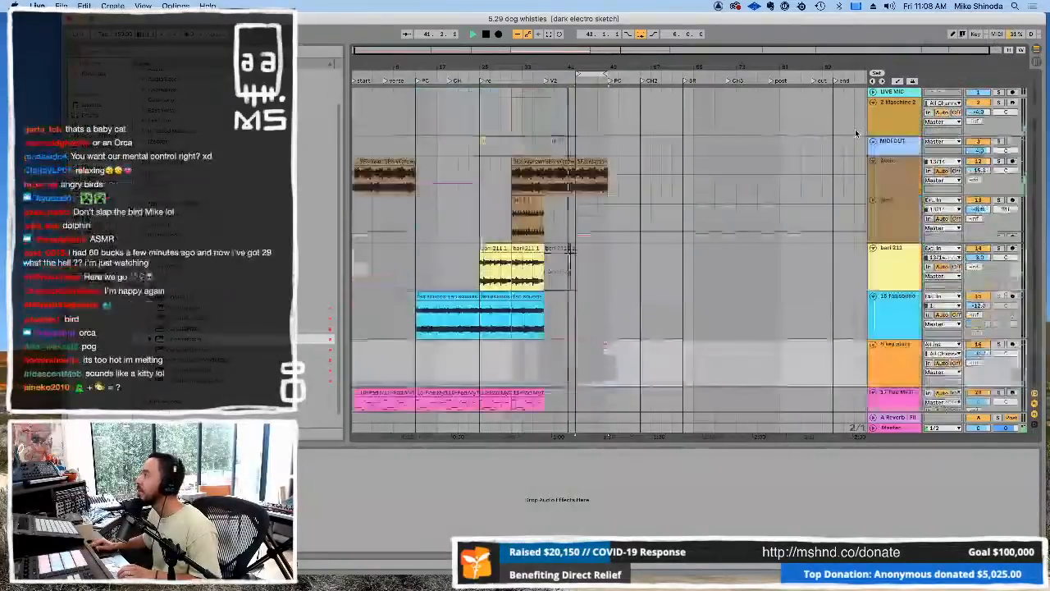
left_click(884, 113)
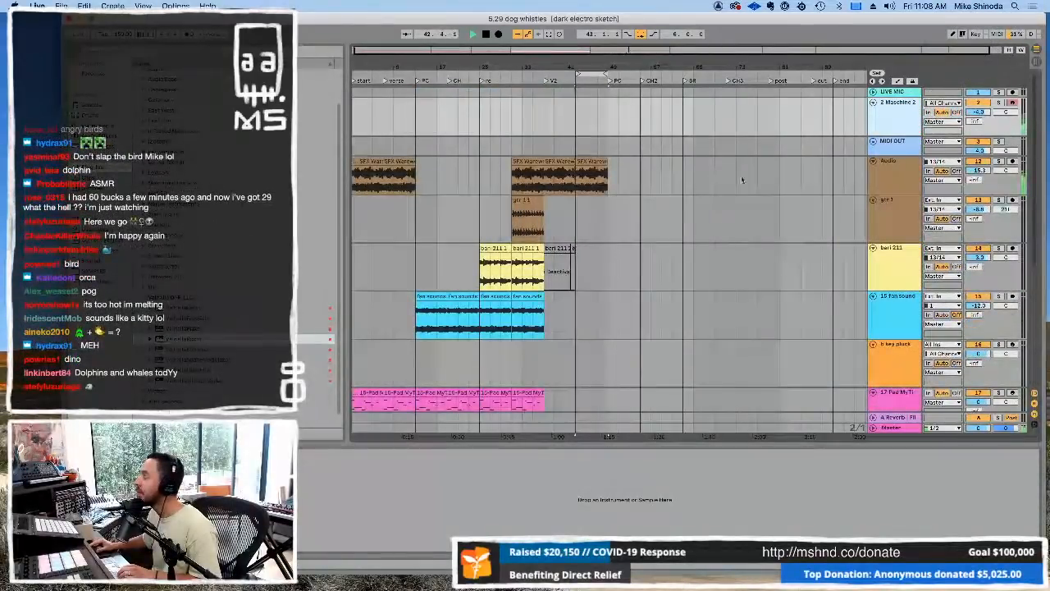
key("alt+super+p")
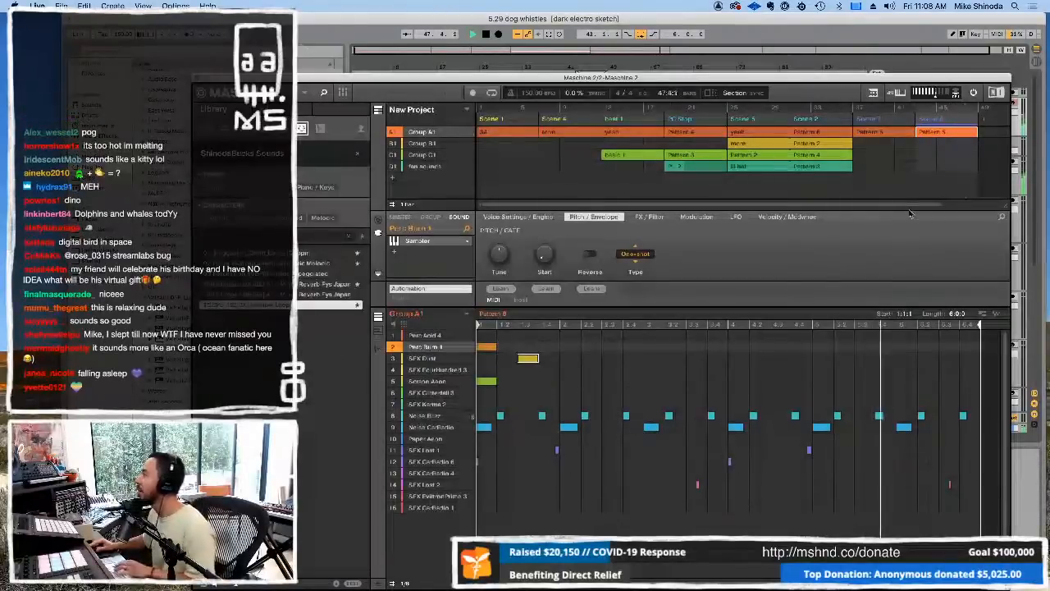
Step: Record Kick Box 2 hits in Group C1 and Perc Trophies 2 hits in Group B1 for the new scene, shortening both patterns to 3 bars
left_click(425, 144)
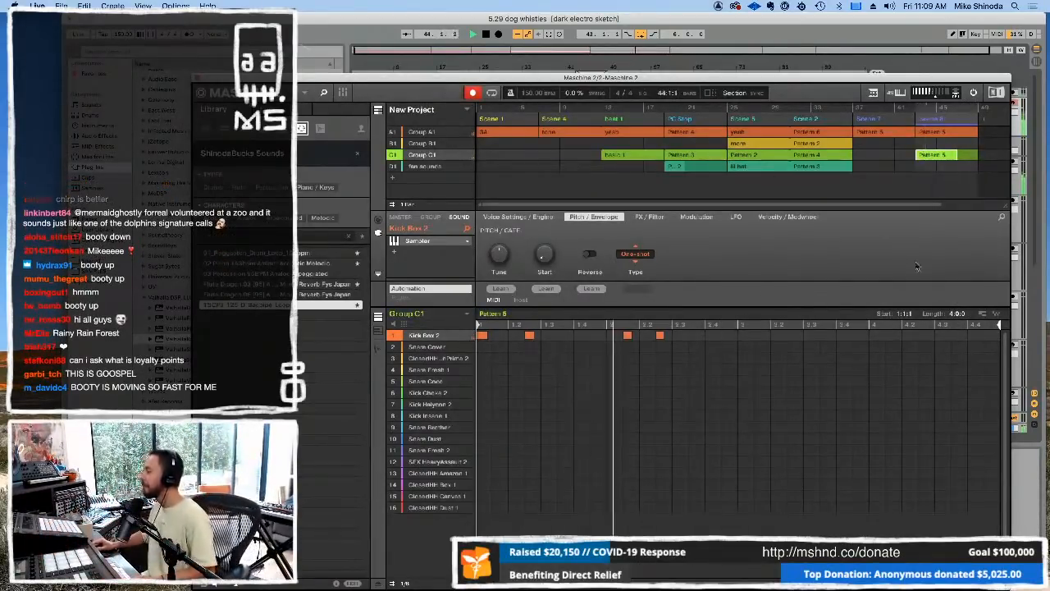
left_click_drag(912, 323, 891, 324)
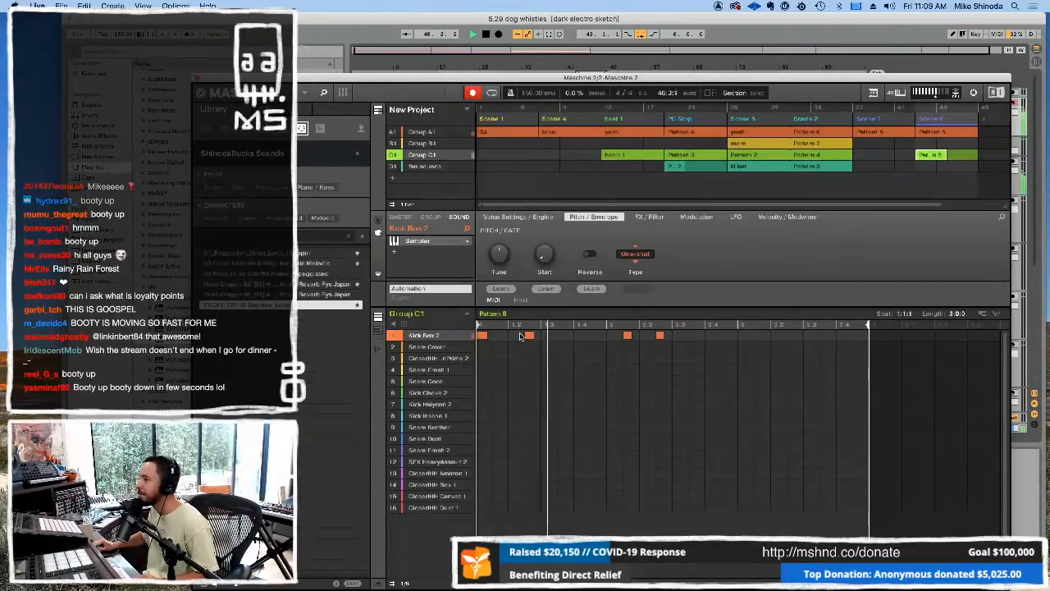
left_click(758, 336)
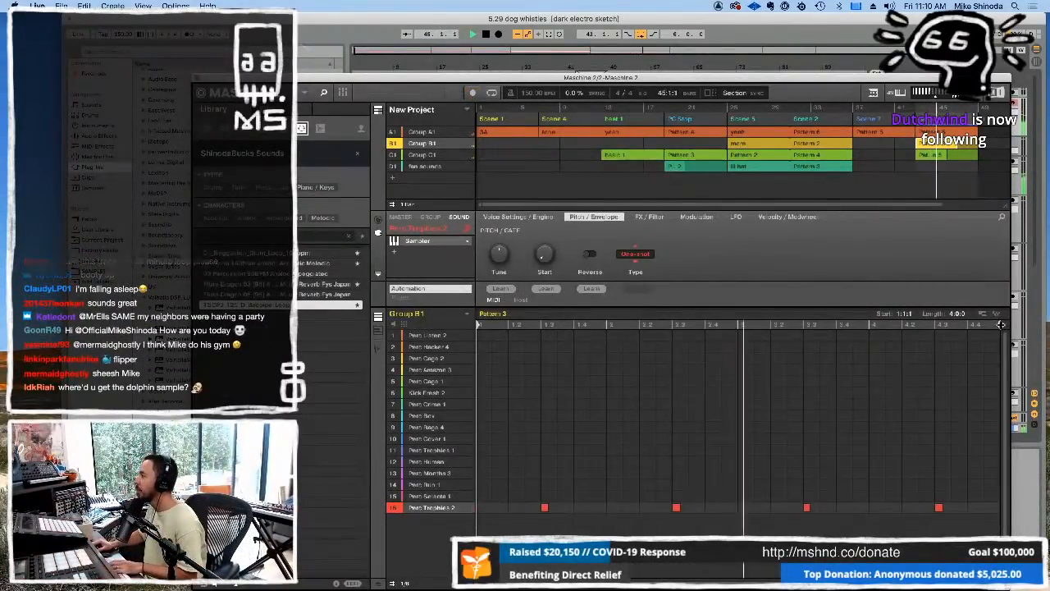
left_click_drag(1001, 325, 868, 325)
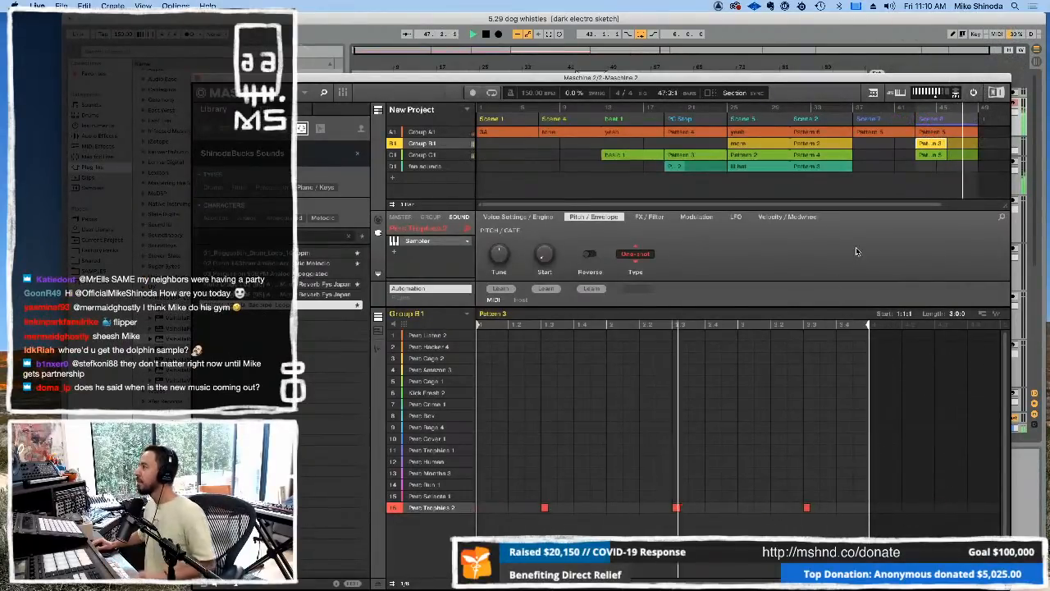
Step: Duplicate the last Maschine scene (Scene 8), make the copy unique so it gets its own patterns, and close the Maschine window
left_click_drag(877, 205, 937, 204)
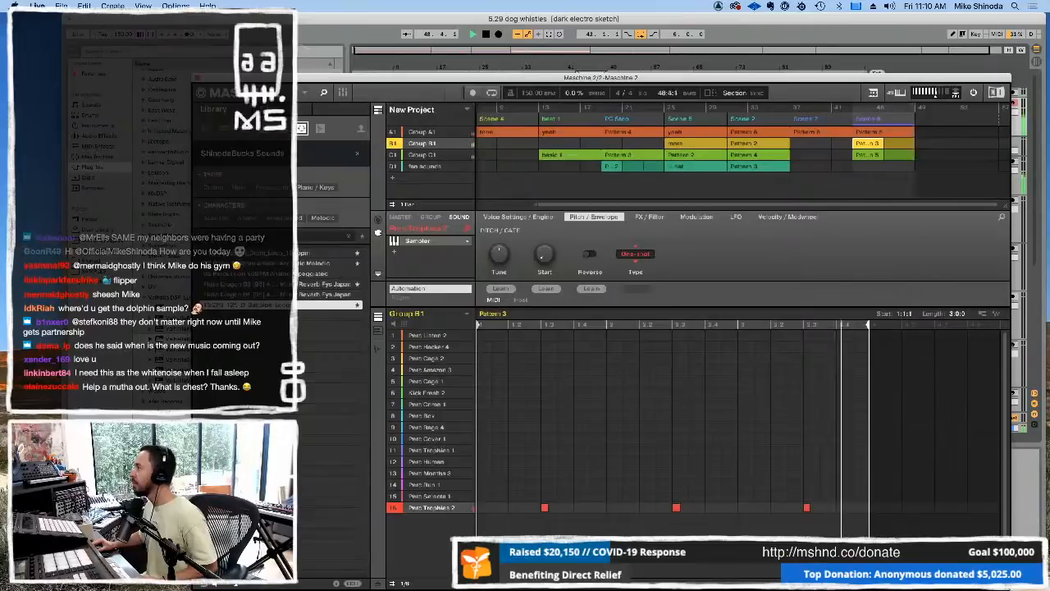
key("super+d")
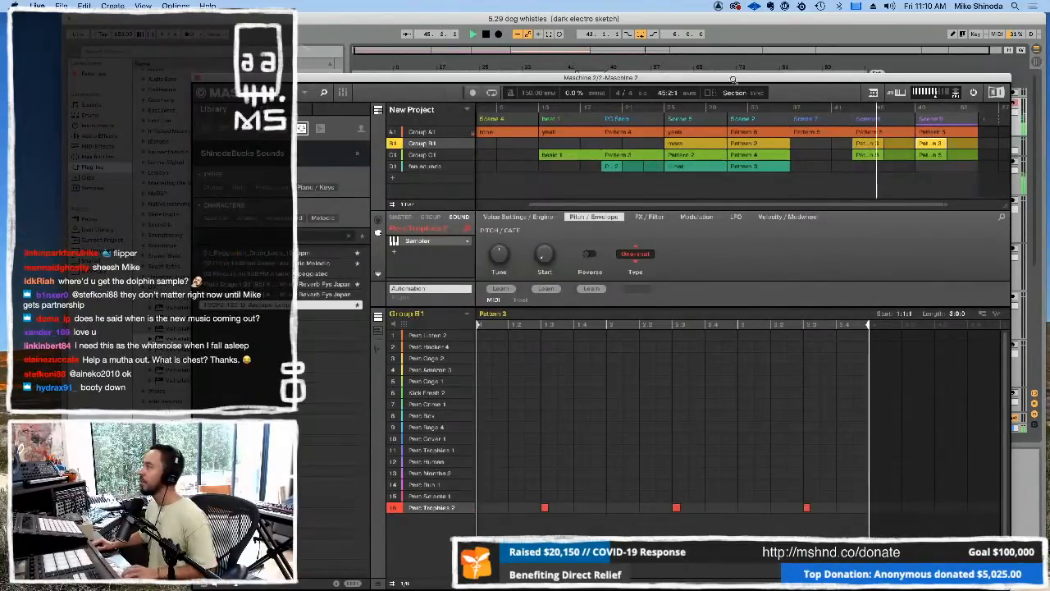
right_click(929, 122)
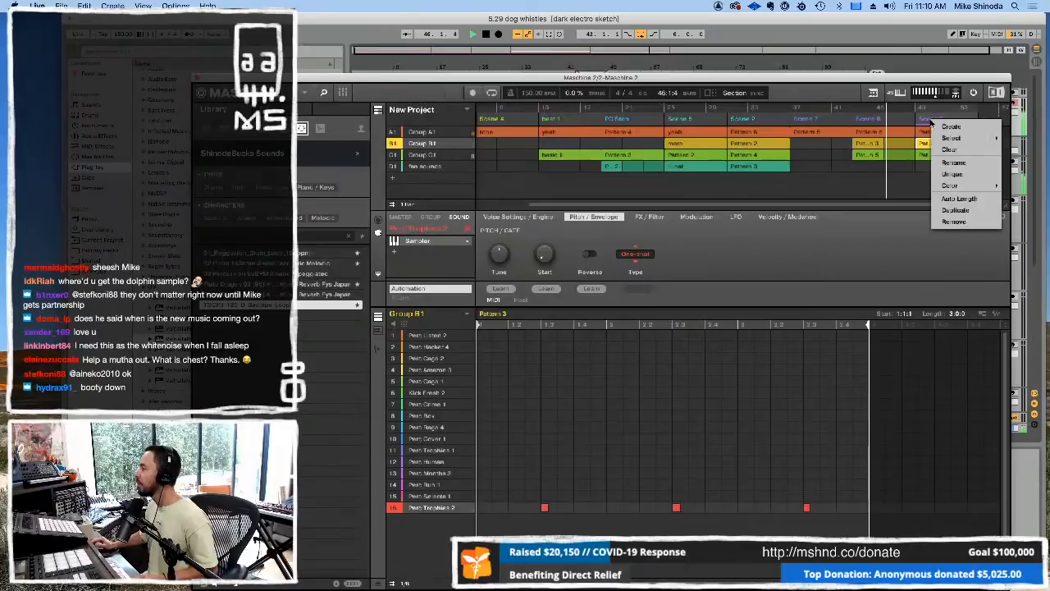
left_click(950, 175)
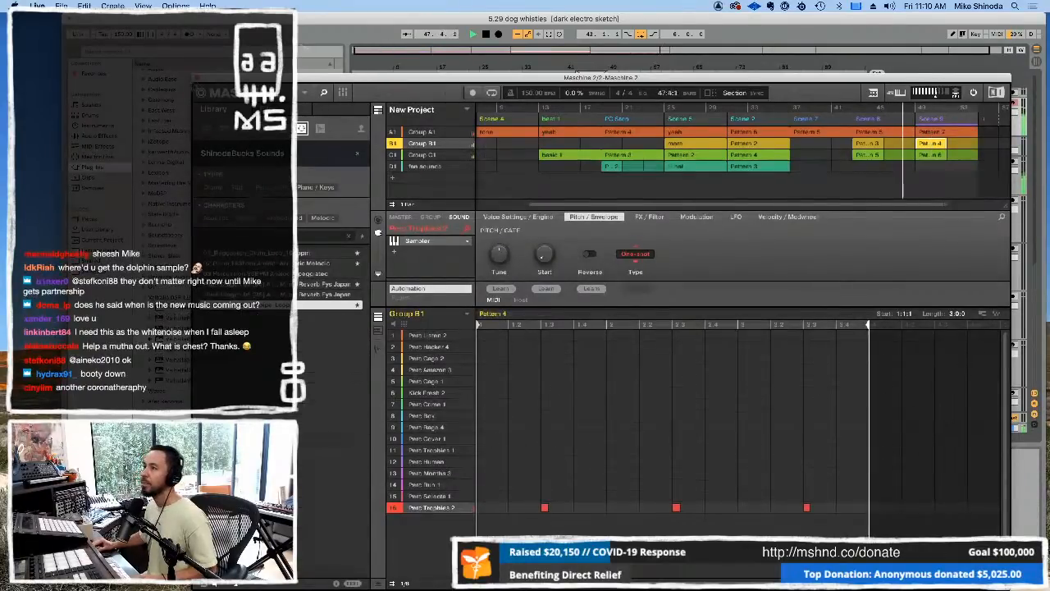
left_click(197, 78)
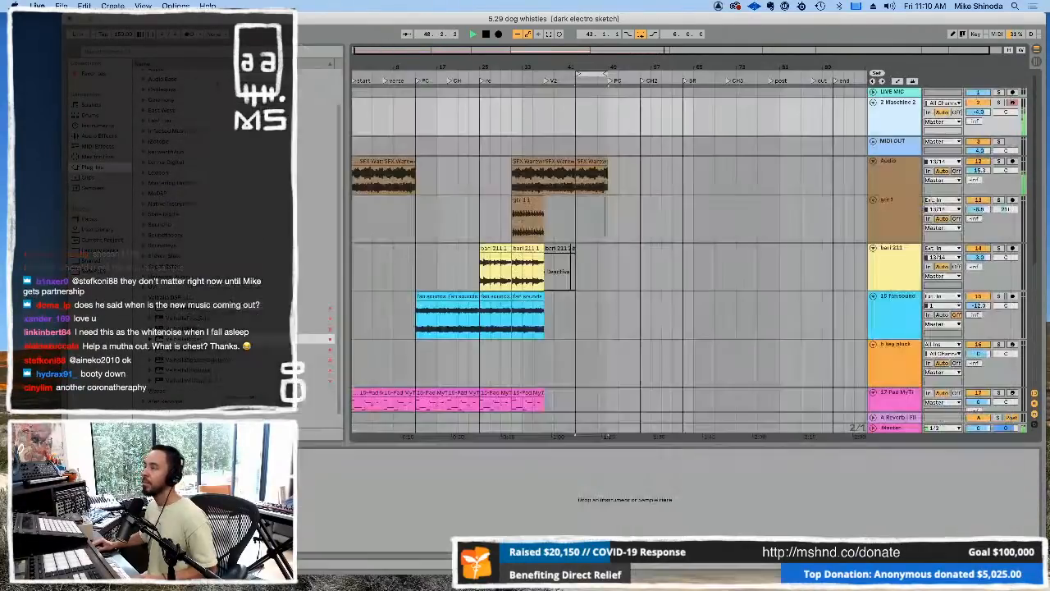
Step: Duplicate the last SFX Werewolf clips on the Audio and Fire FX tracks into the PC section, looping the 6 bars from bar 49
left_click(596, 160)
key("ctrl+d")
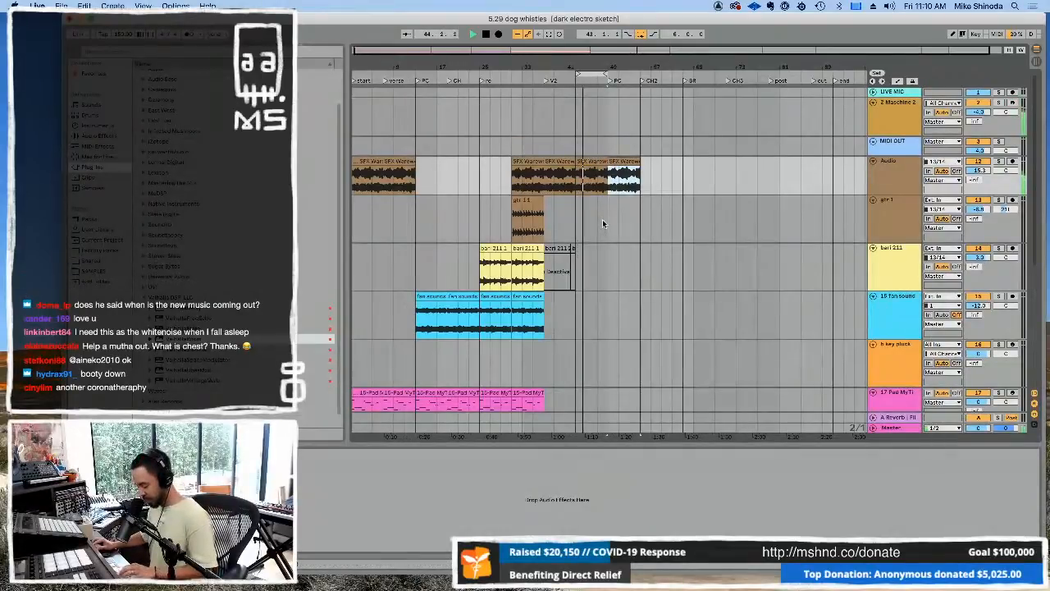
scroll(602, 219, "down", 5)
left_click(591, 242)
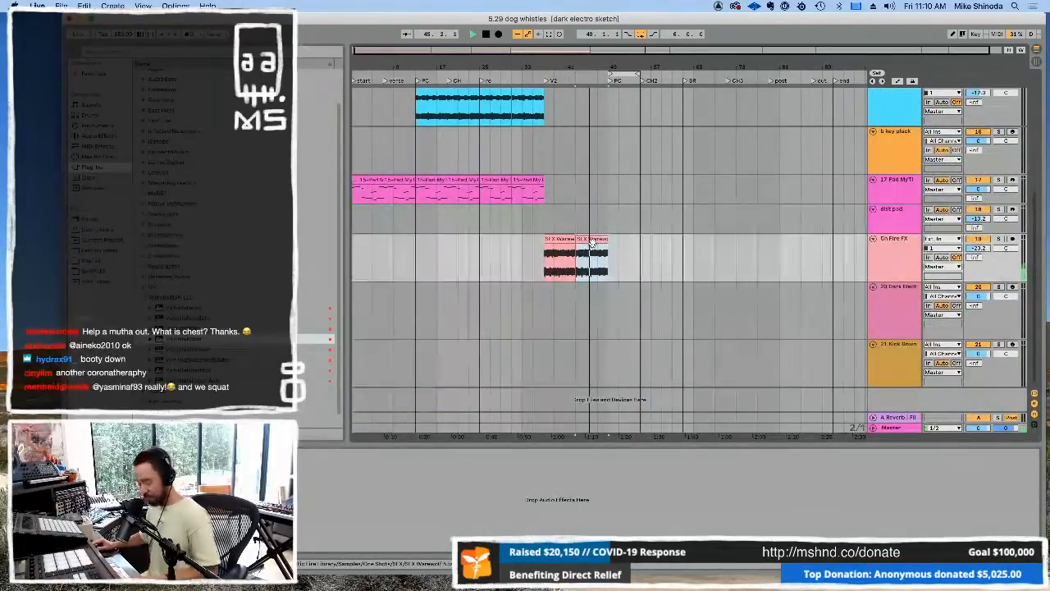
key("ctrl+d")
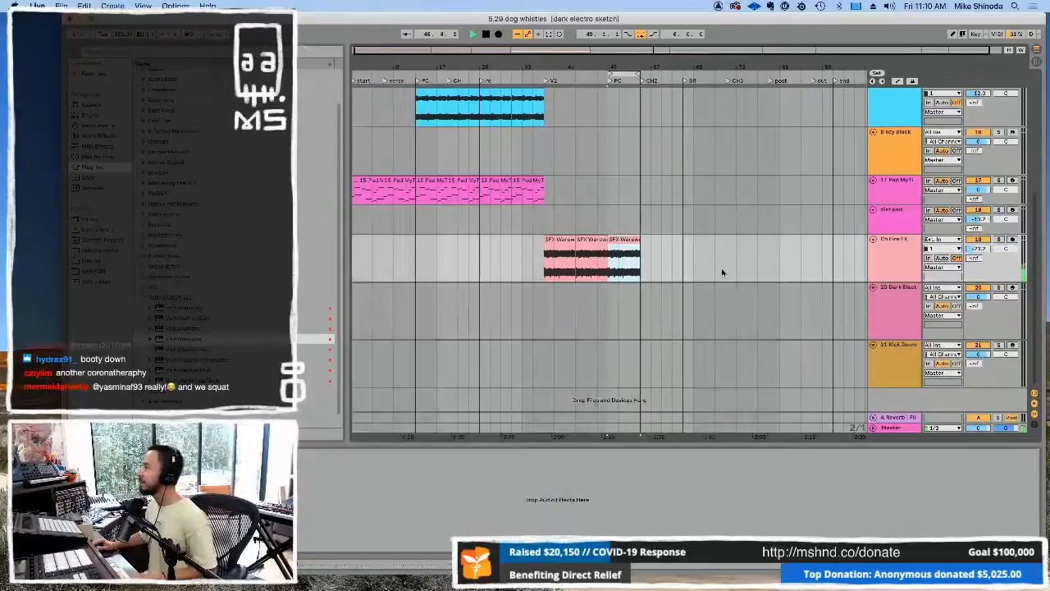
Step: Insert an audio track below the Fire FX track, set its external input to 13/14 and arm it for recording
left_click(890, 239)
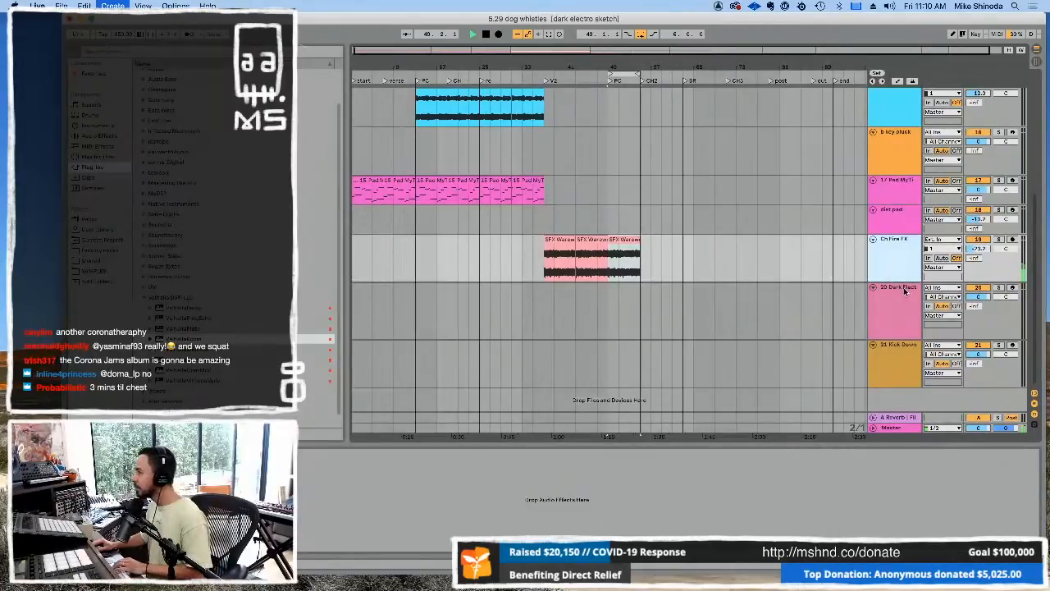
key("ctrl+t")
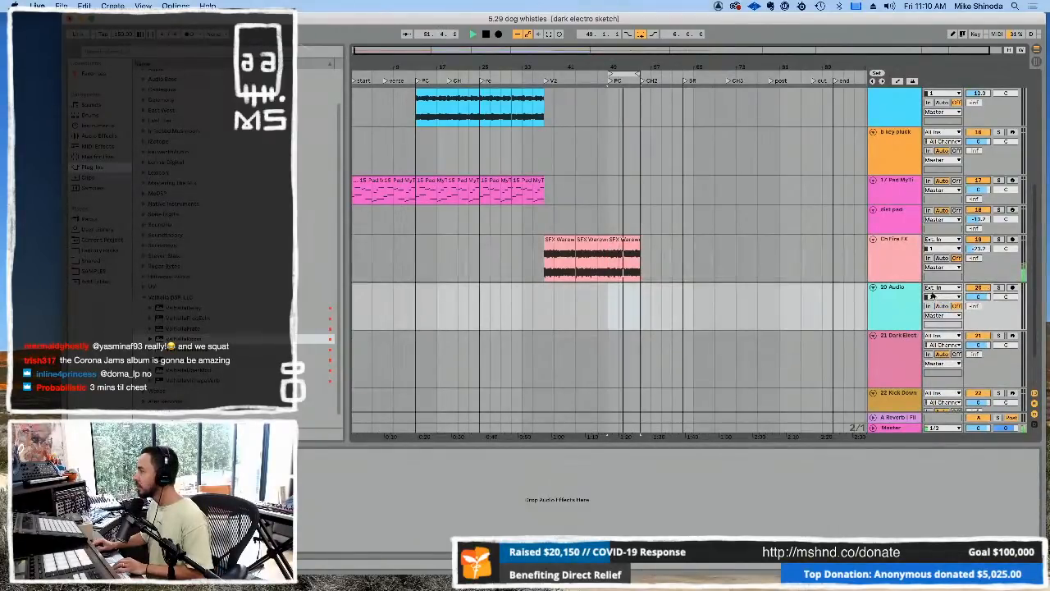
left_click(941, 296)
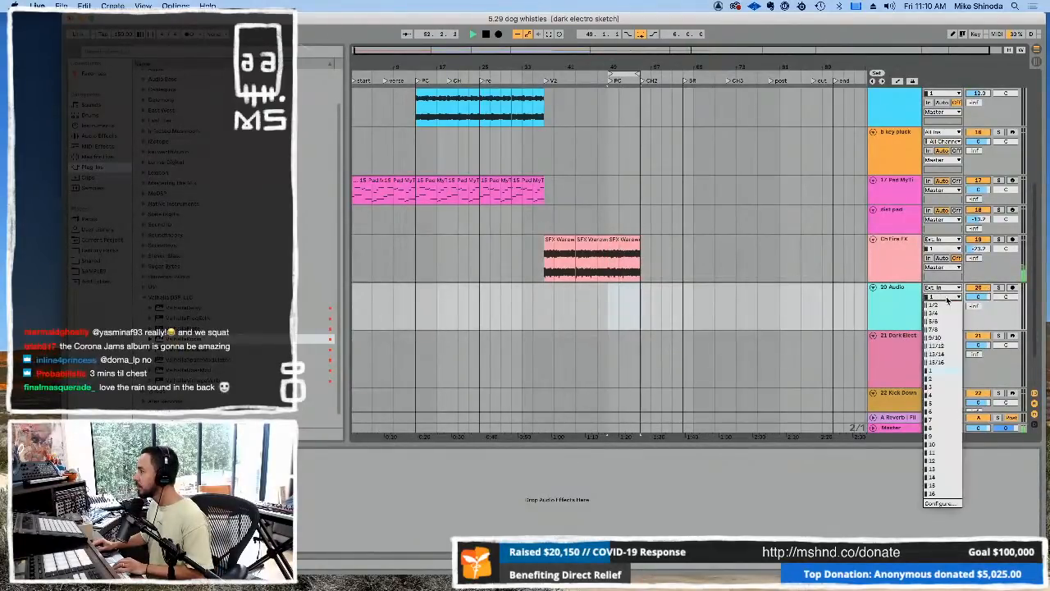
left_click(940, 356)
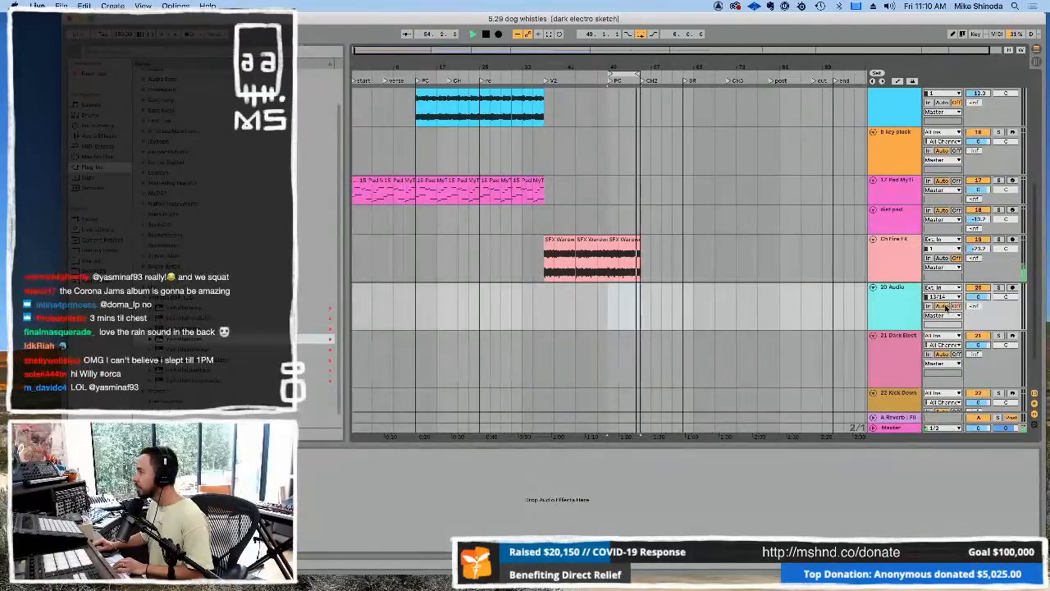
left_click(1011, 288)
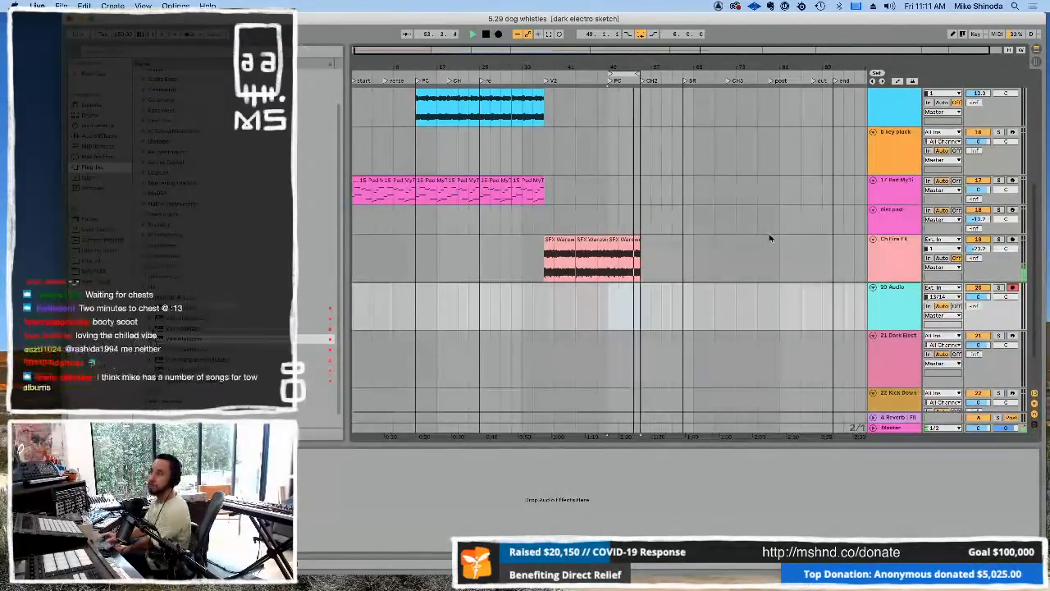
Step: Check the 17-Pad track over the PC section, then select the 20 Audio track and record a take on it
left_click(524, 181)
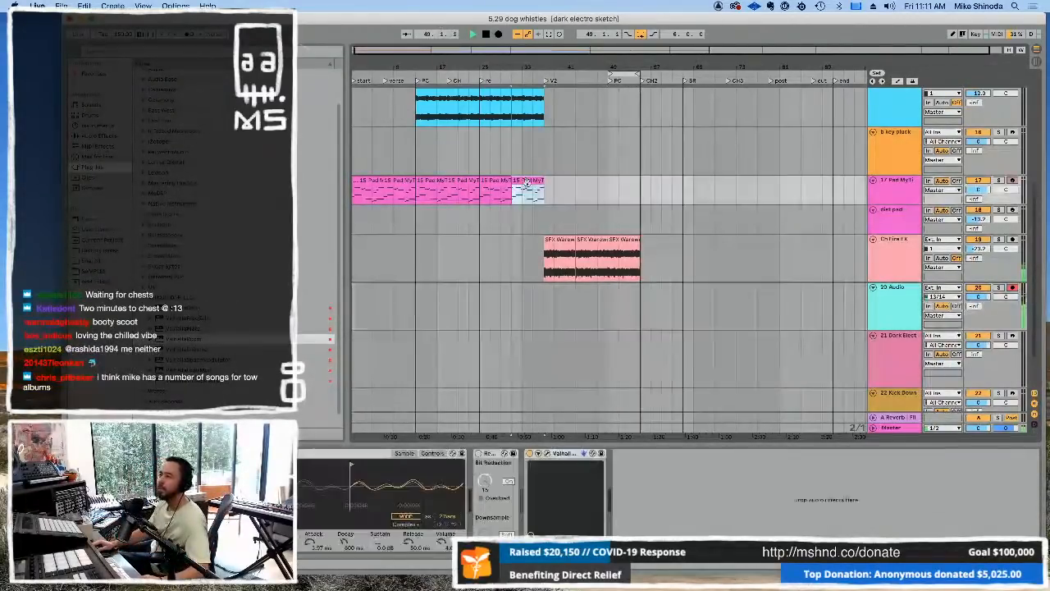
key("ctrl+v")
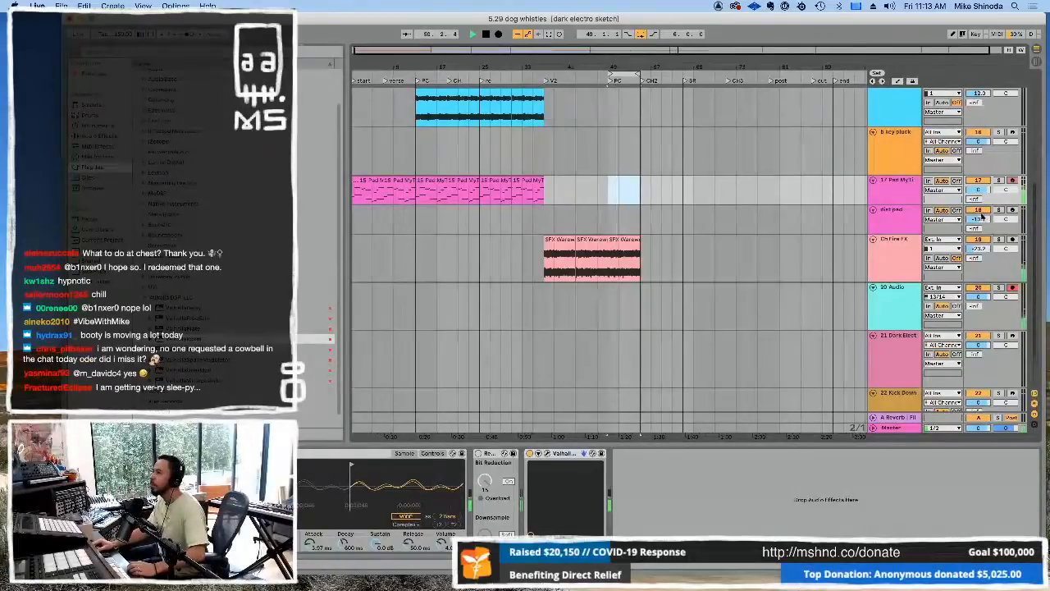
left_click(887, 284)
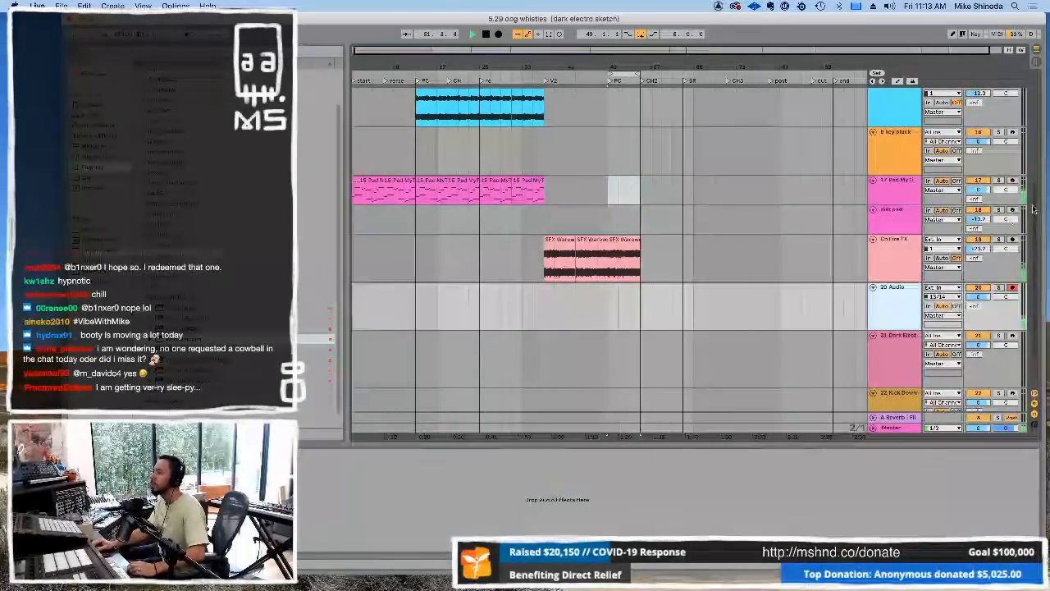
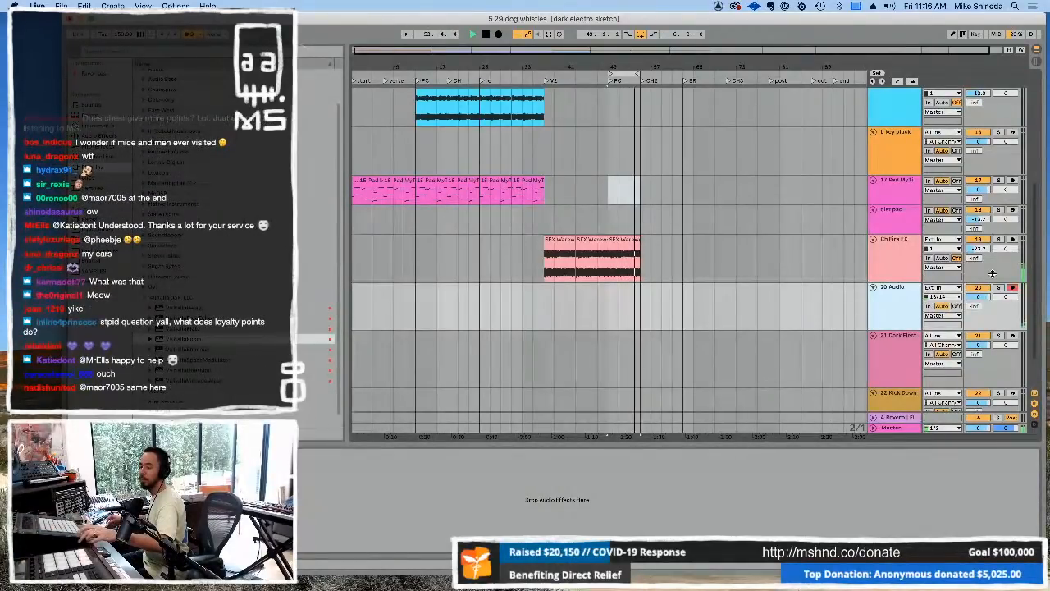
key("F9")
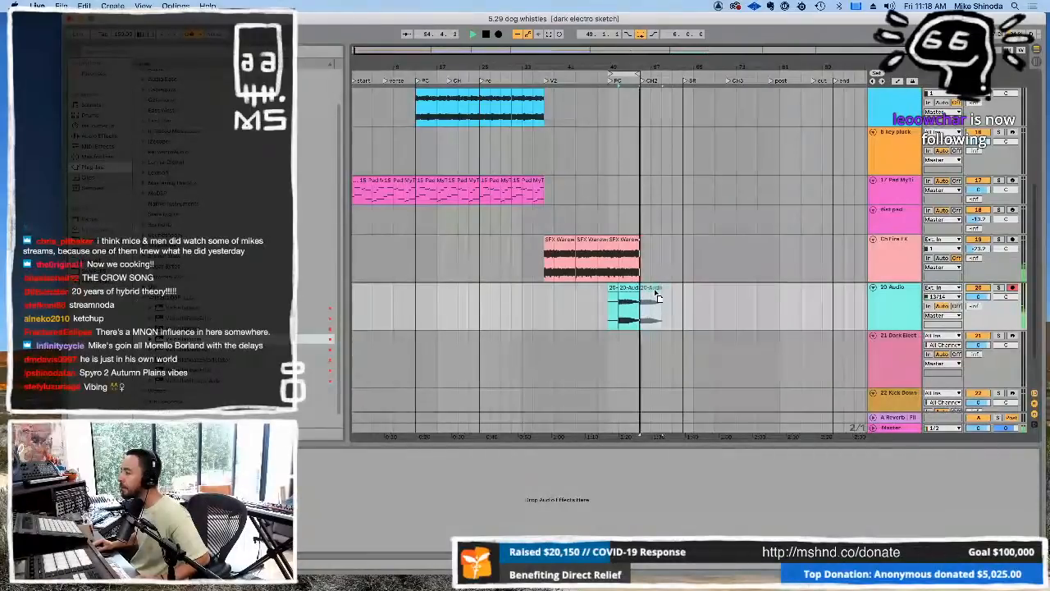
Step: Extend the recorded 20 Audio clip backwards to its full take and move it to start at the PC marker, bar 49
left_click_drag(654, 287, 389, 277)
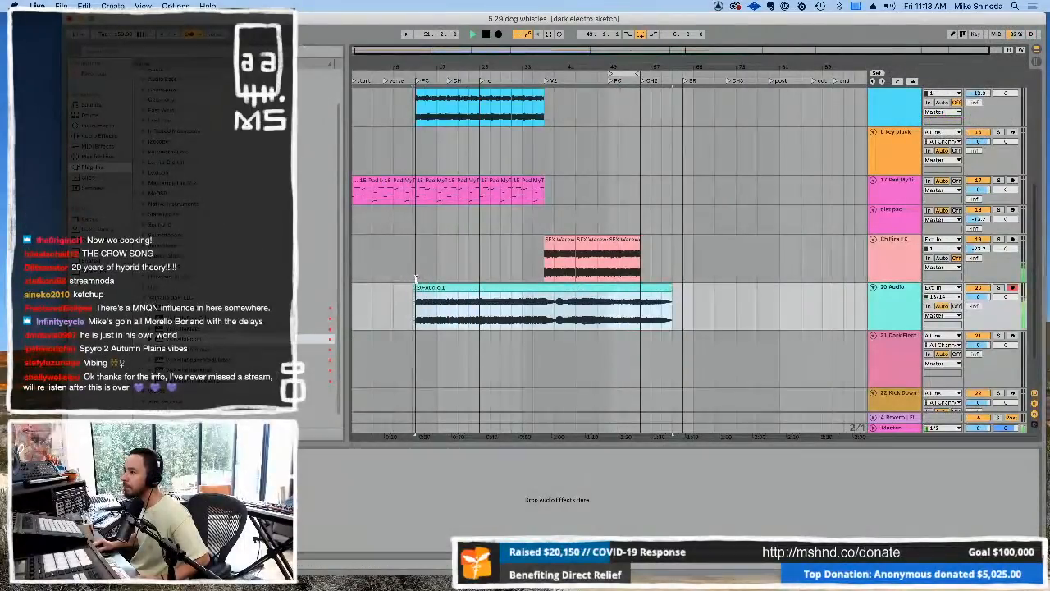
key("Delete")
left_click(607, 306)
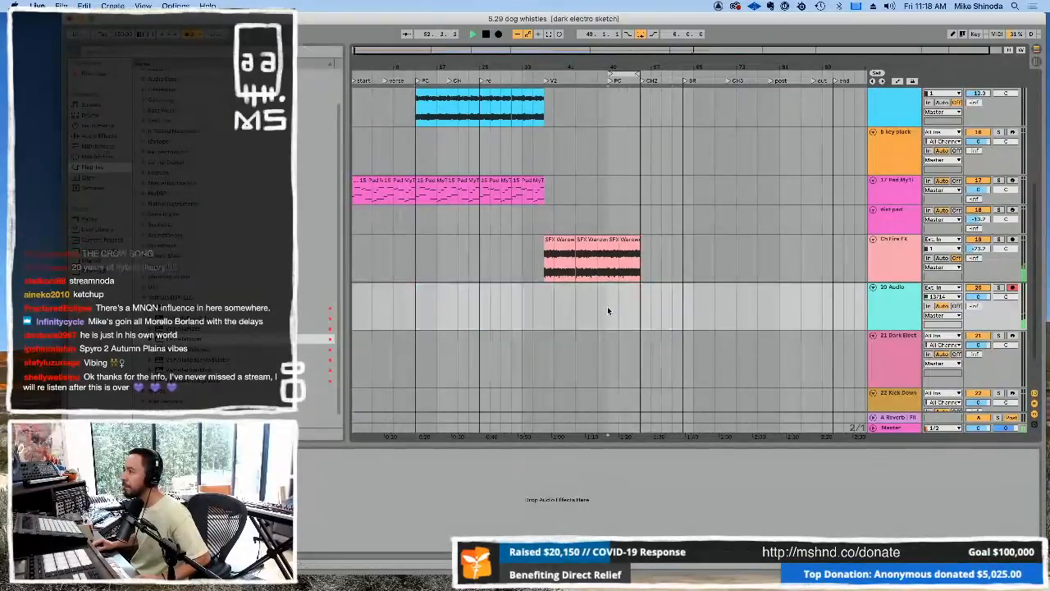
key("ctrl+v")
Step: Cut the later stretch out of the 20 Audio take, attach its fading tail near the CH3 marker, and crossfade the join
left_click_drag(822, 67, 788, 67)
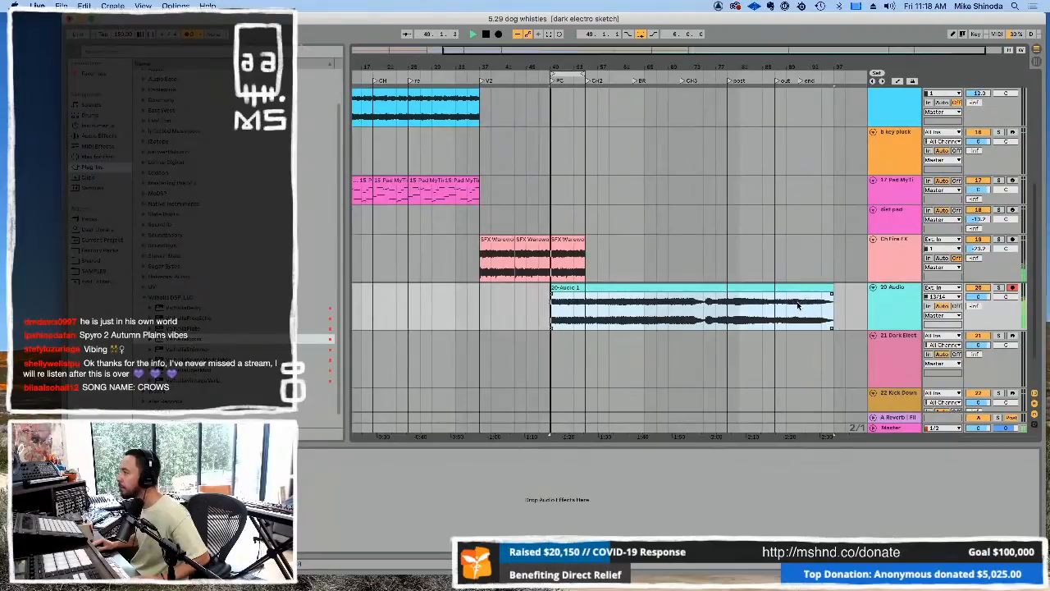
left_click(809, 289)
left_click(810, 289)
key("Delete")
left_click_drag(680, 319, 821, 310)
key("Delete")
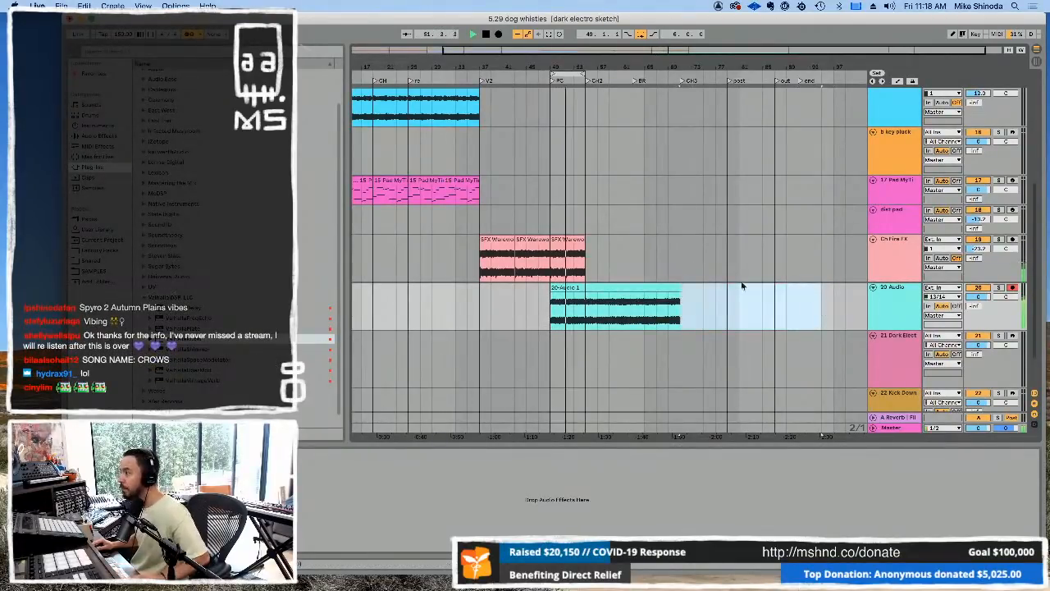
key("super+v")
left_click_drag(680, 295, 693, 300)
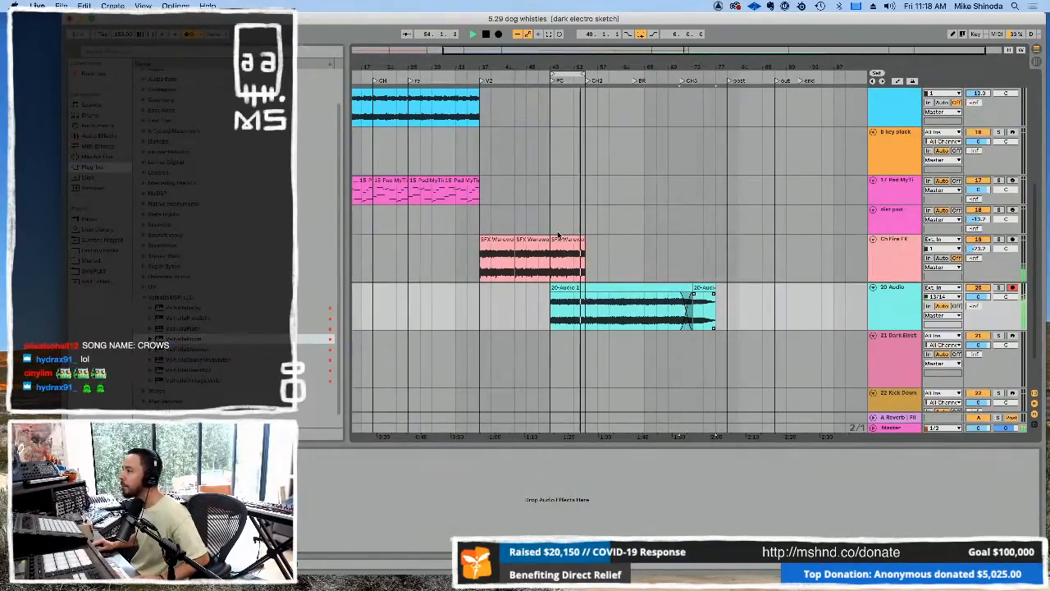
Step: Play from the V2 marker and duplicate the PC section's SFX Werewolf clips into CH2 on the Fire FX and Audio tracks
left_click(475, 223)
key("space")
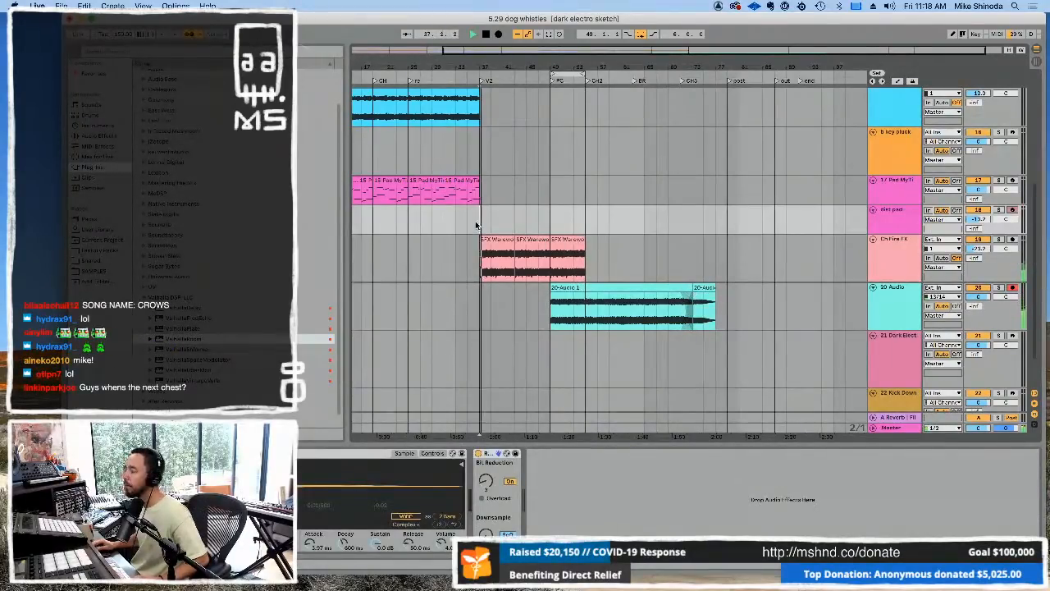
scroll(565, 189, "up", 3)
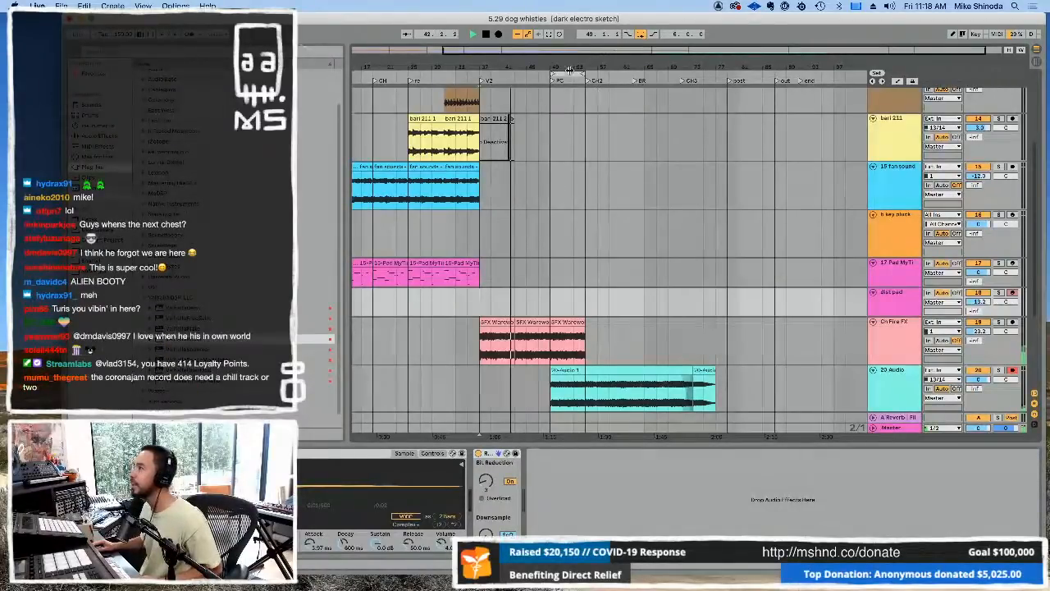
left_click(569, 322)
key("super+d")
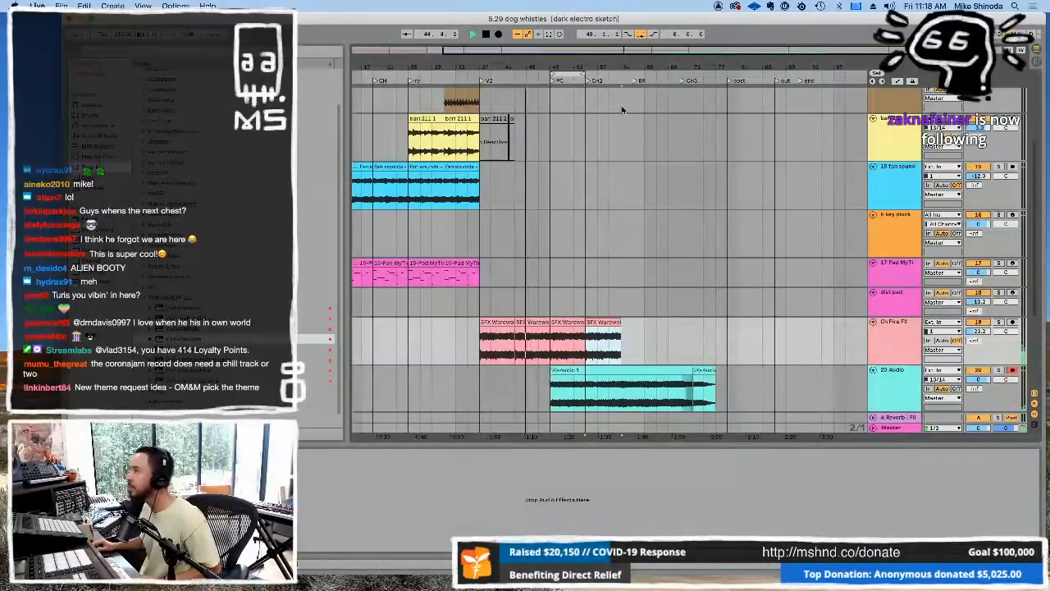
scroll(816, 195, "up", 5)
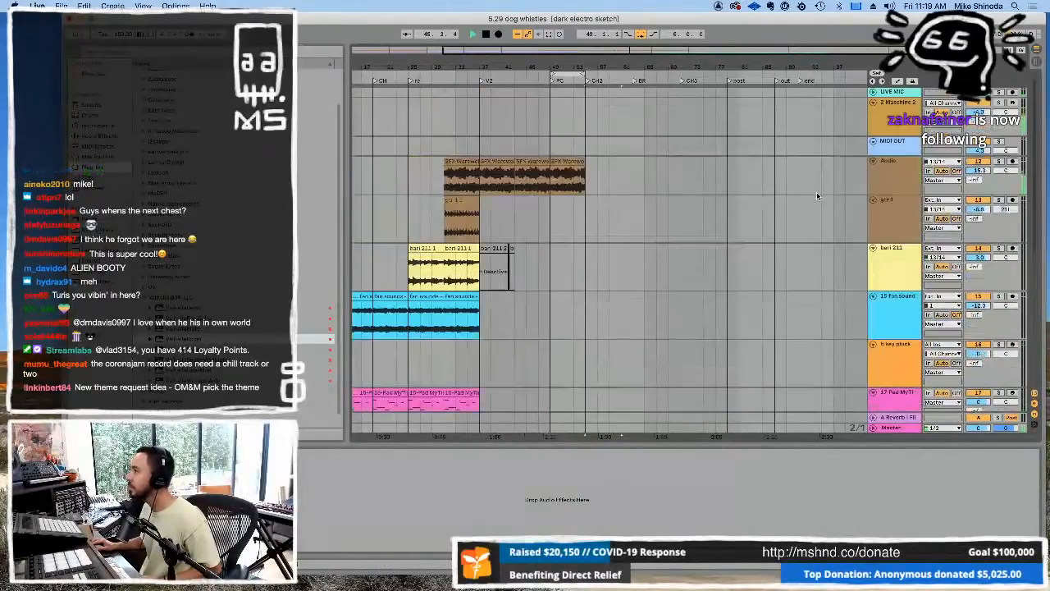
left_click(571, 161)
key("super+d")
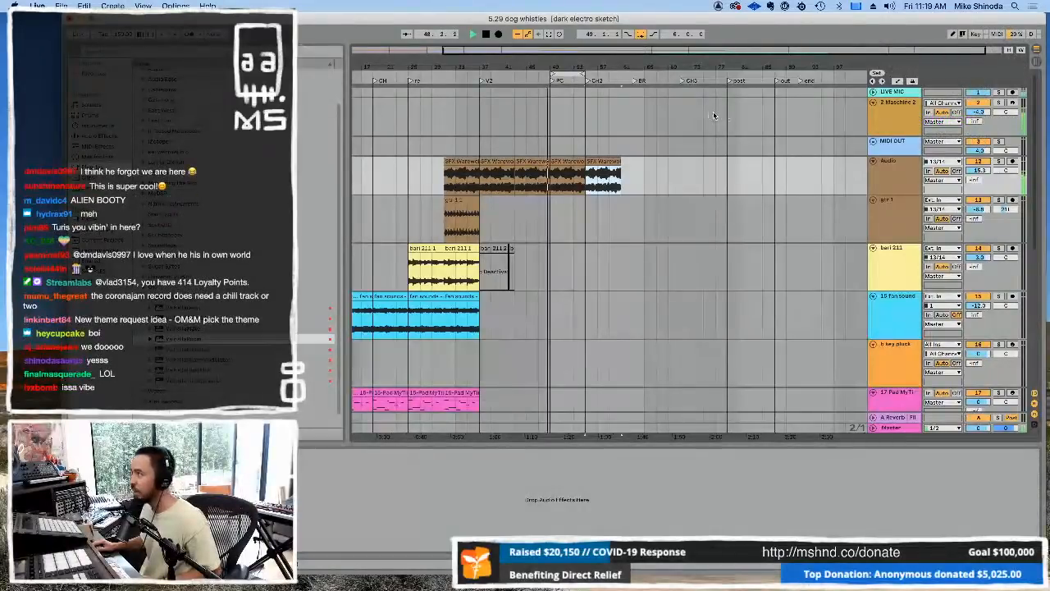
Step: Find the Soundtoys PanMan effect among the Audio Units plug-ins and load it onto the 20 Audio track
scroll(826, 132, "down", 5)
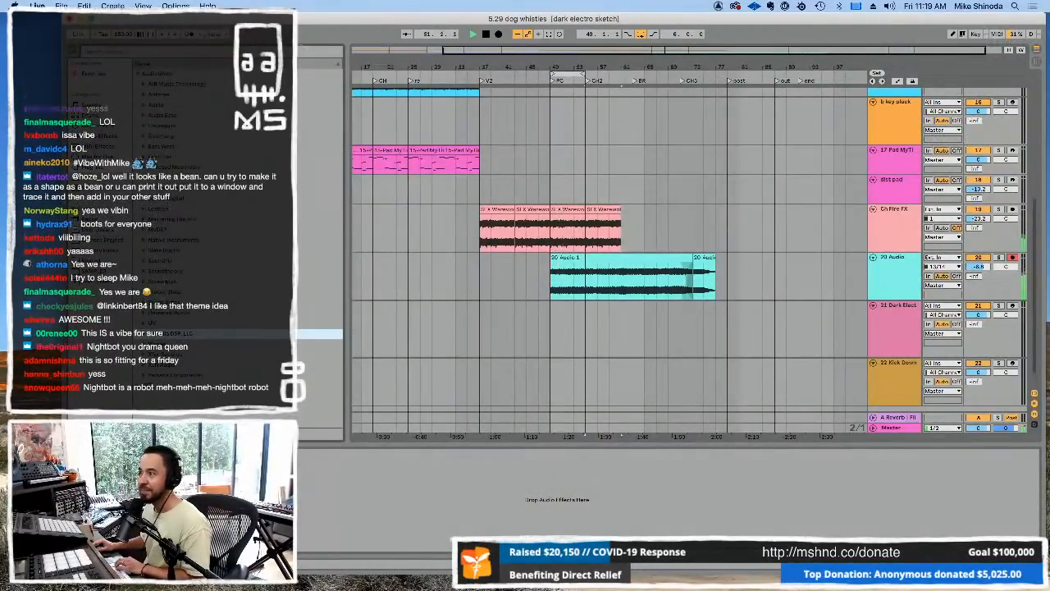
left_click(164, 280)
left_click(166, 276)
key("Left")
key("Down")
key("Down")
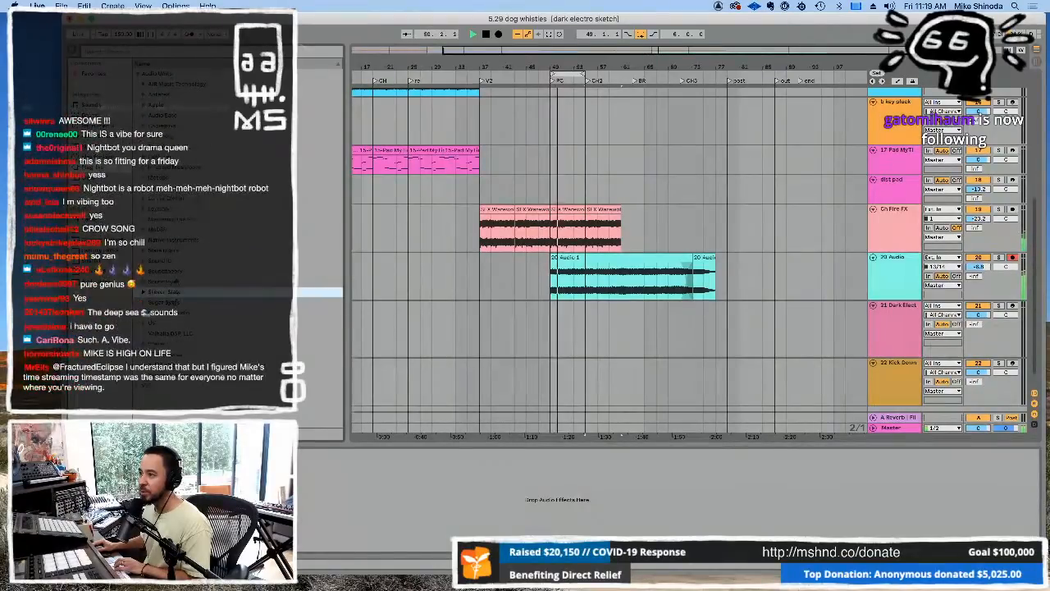
left_click(176, 281)
scroll(204, 338, "down", 3)
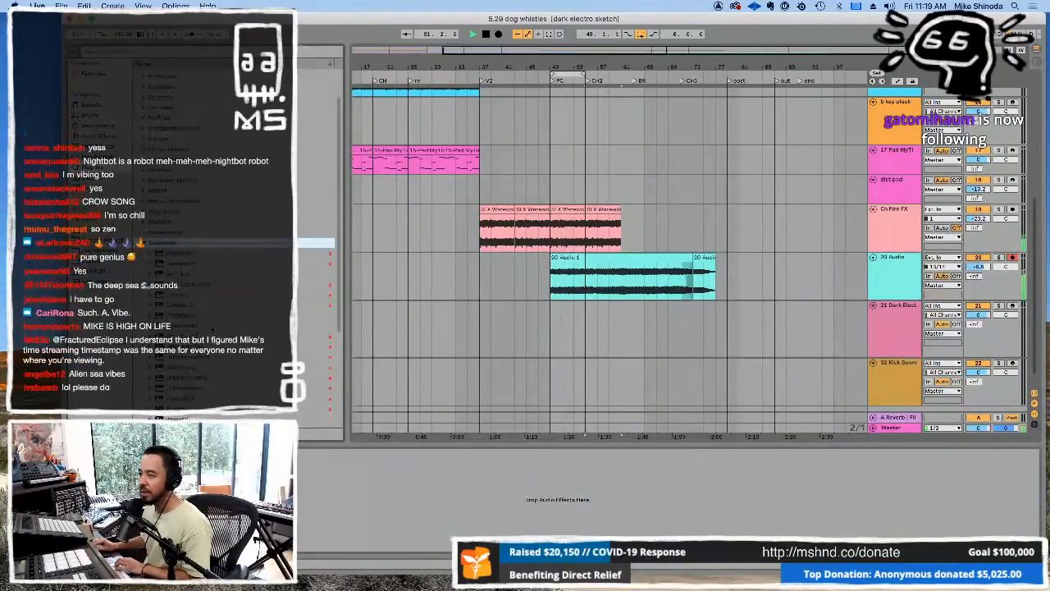
left_click(189, 380)
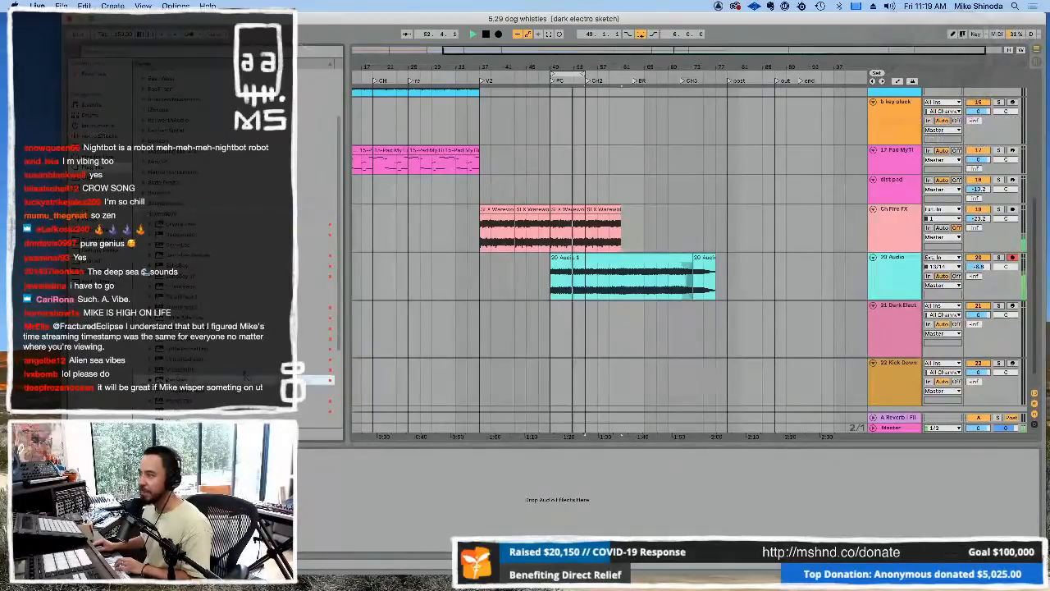
left_click_drag(891, 270, 890, 267)
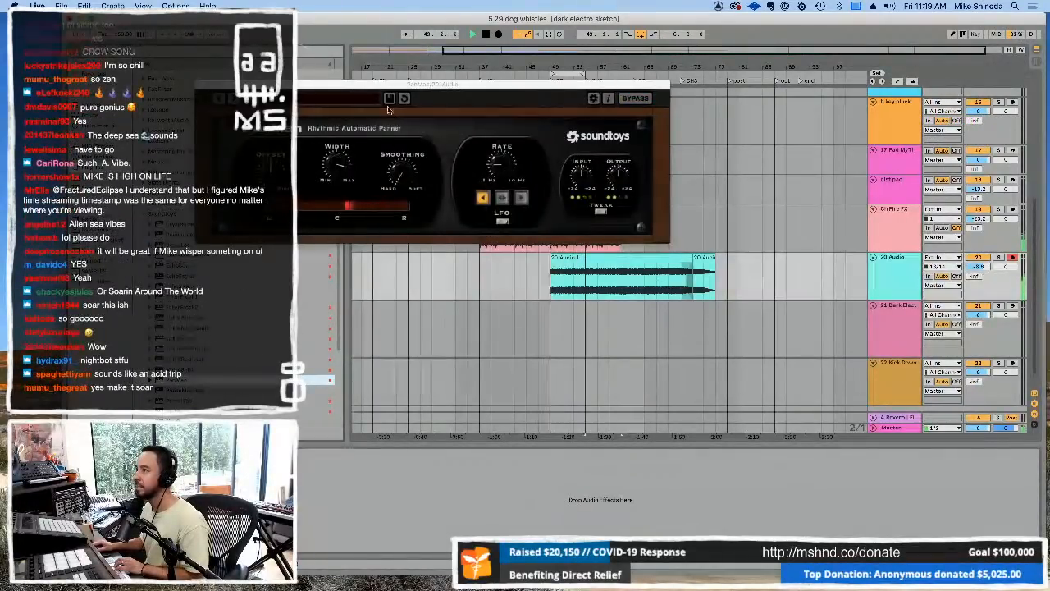
Step: Load a Rhythm Step preset in PanMan for the 20 Audio track
left_click(359, 98)
mouse_move(358, 99)
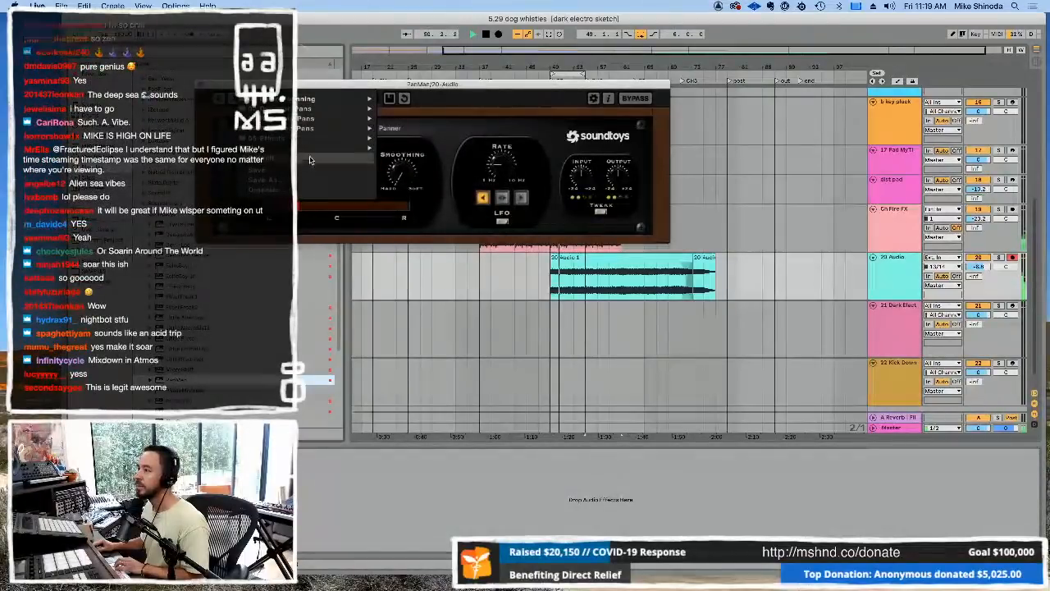
mouse_move(310, 147)
left_click(410, 149)
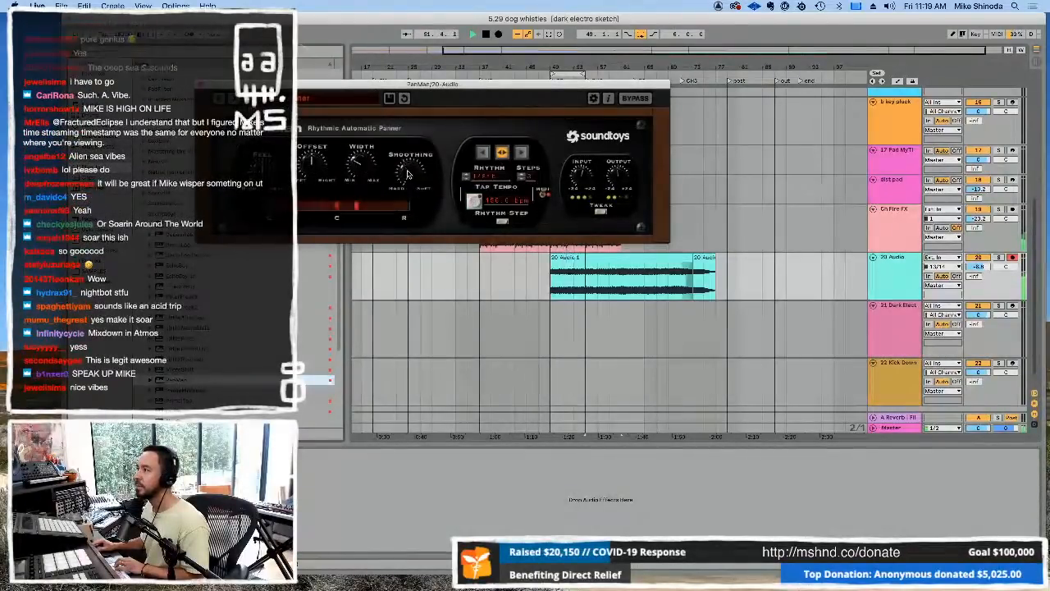
Step: Adjust PanMan's panning width on the 20 Audio track and close the plug-in window
left_click_drag(359, 140, 374, 53)
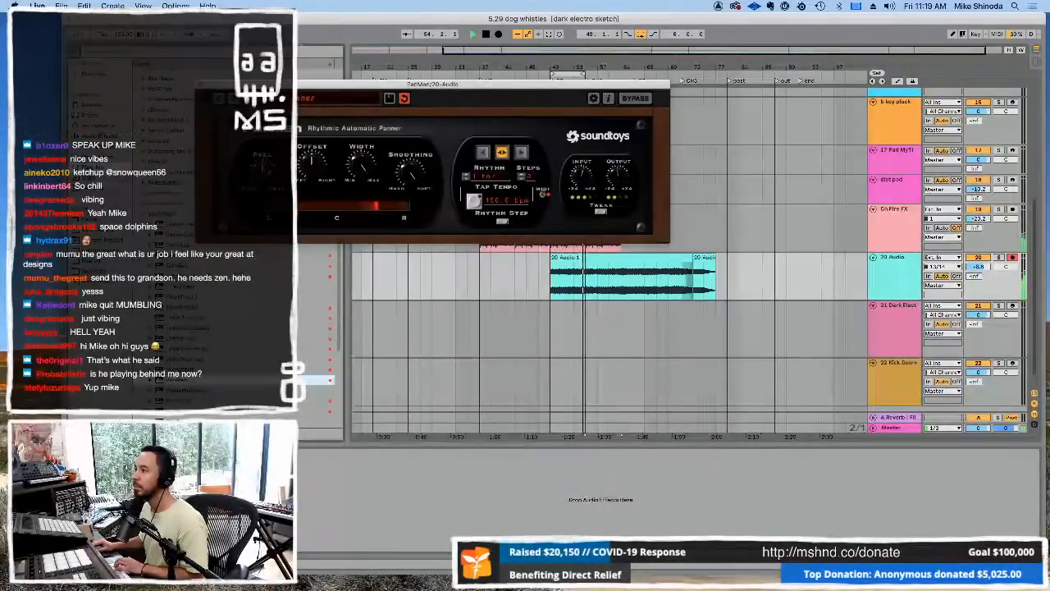
left_click_drag(210, 94, 408, 79)
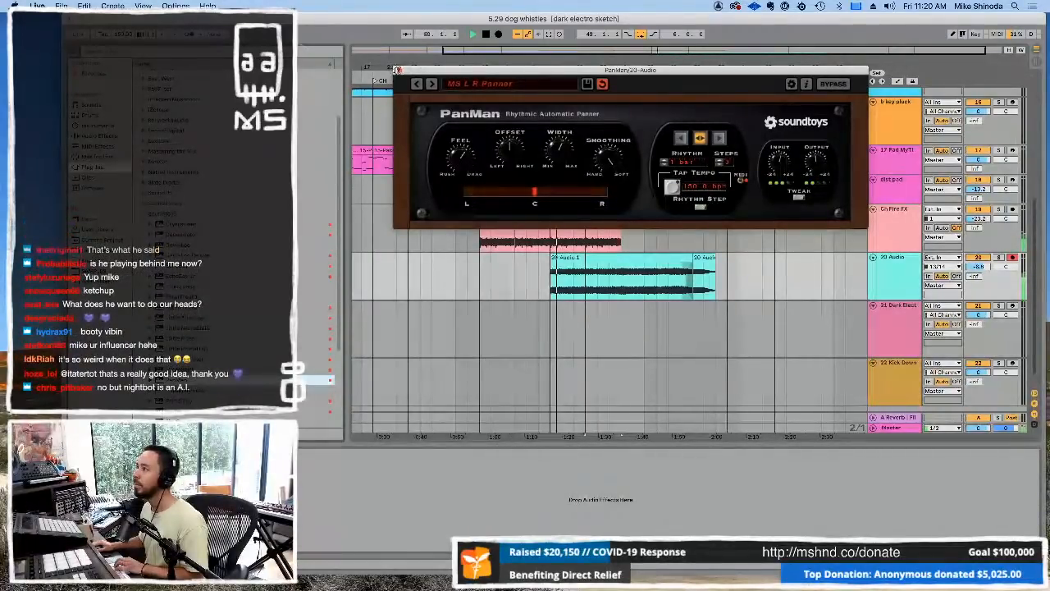
left_click(398, 71)
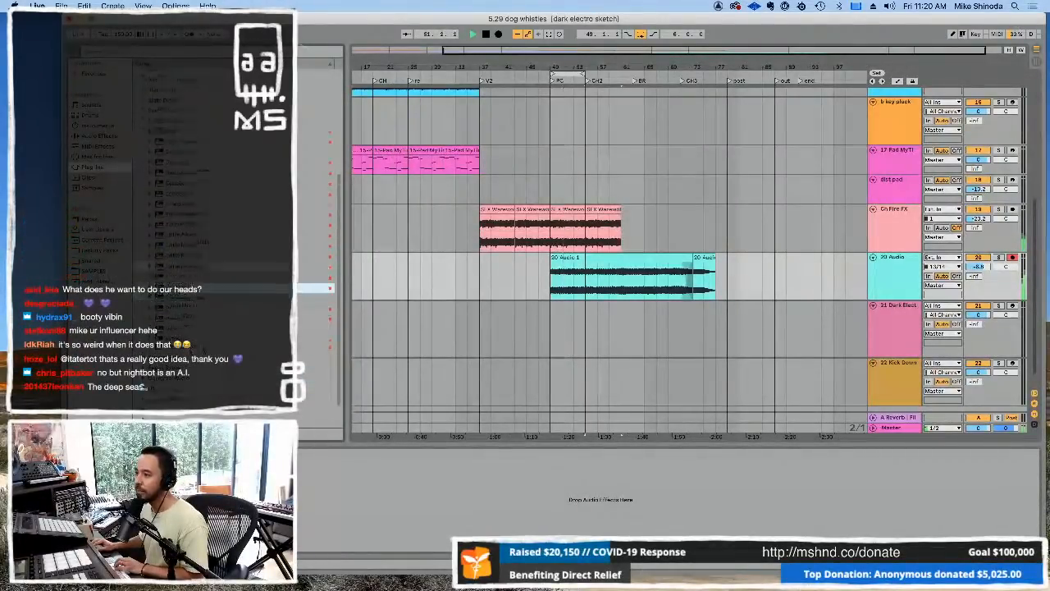
Step: Load ValhallaRoom onto the 20 Audio track and set mix to about 35%, decay 5.42 s, high cut 9440 Hz and depth 64.5%
left_click(144, 370)
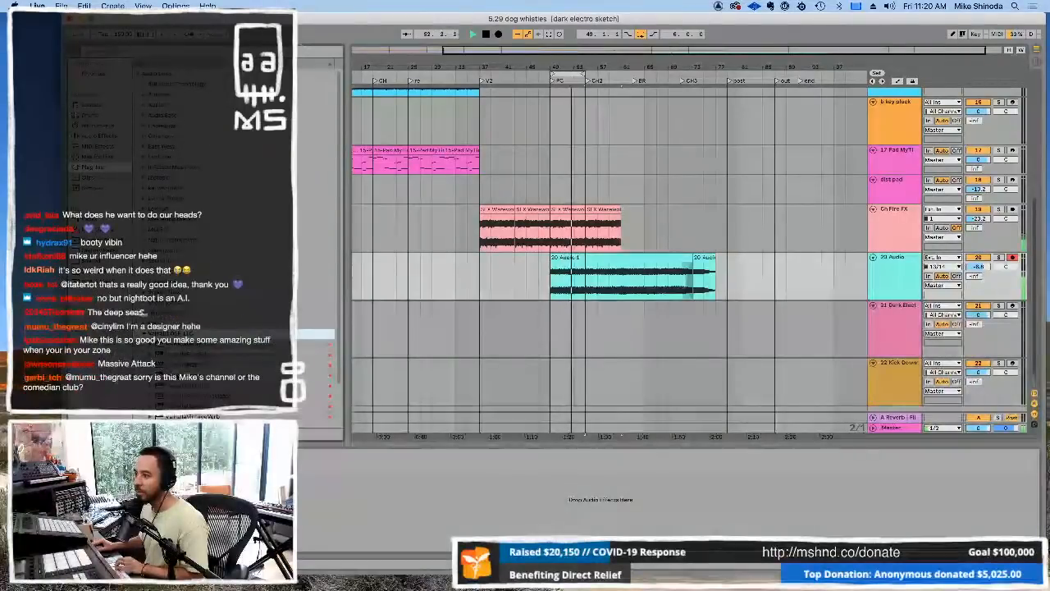
left_click(185, 375)
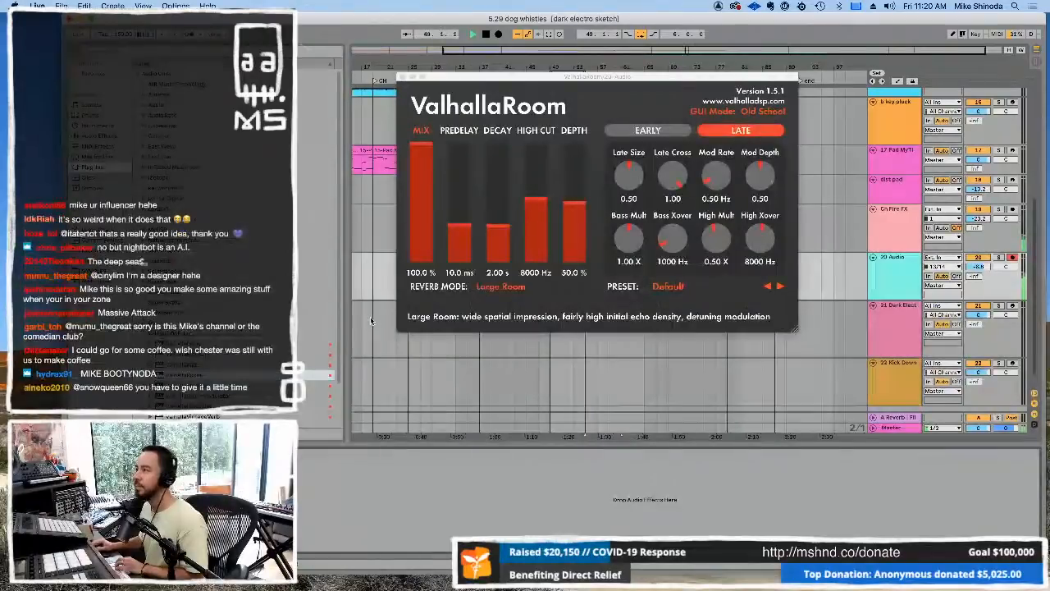
left_click(422, 188)
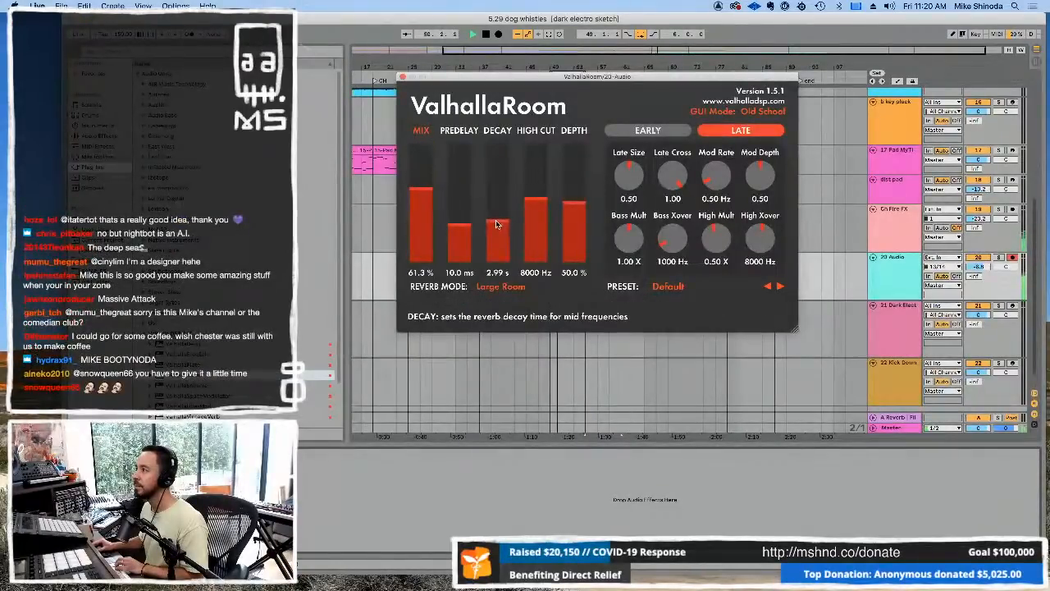
left_click_drag(413, 202, 423, 223)
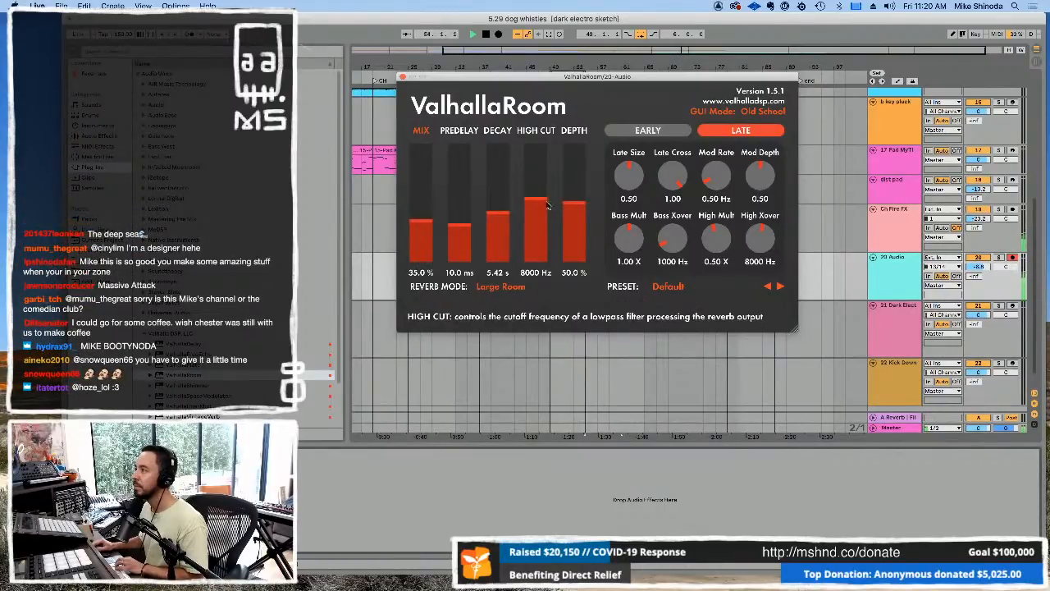
left_click_drag(542, 191, 581, 190)
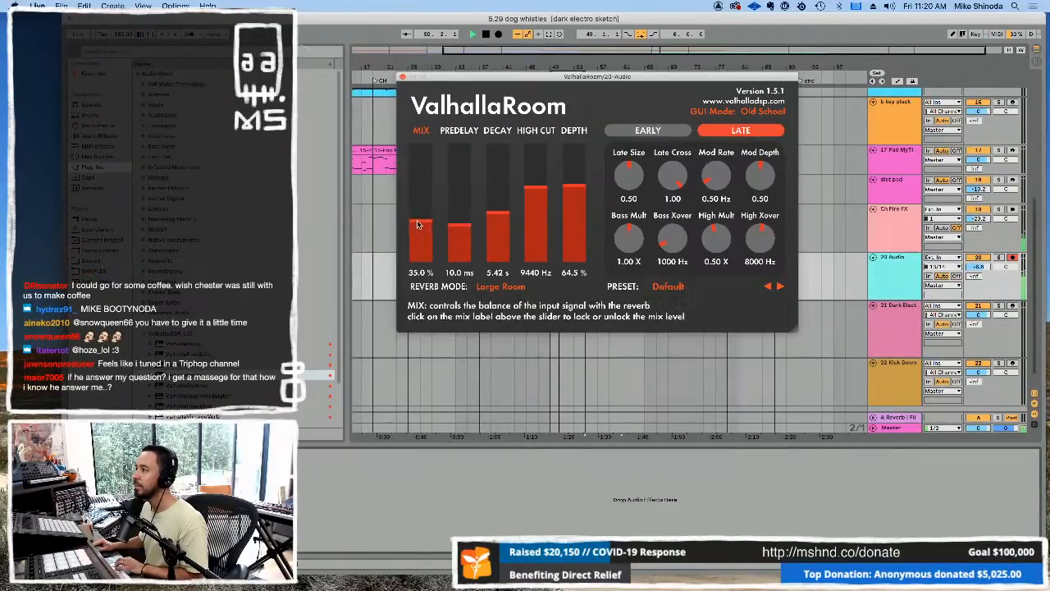
left_click(402, 77)
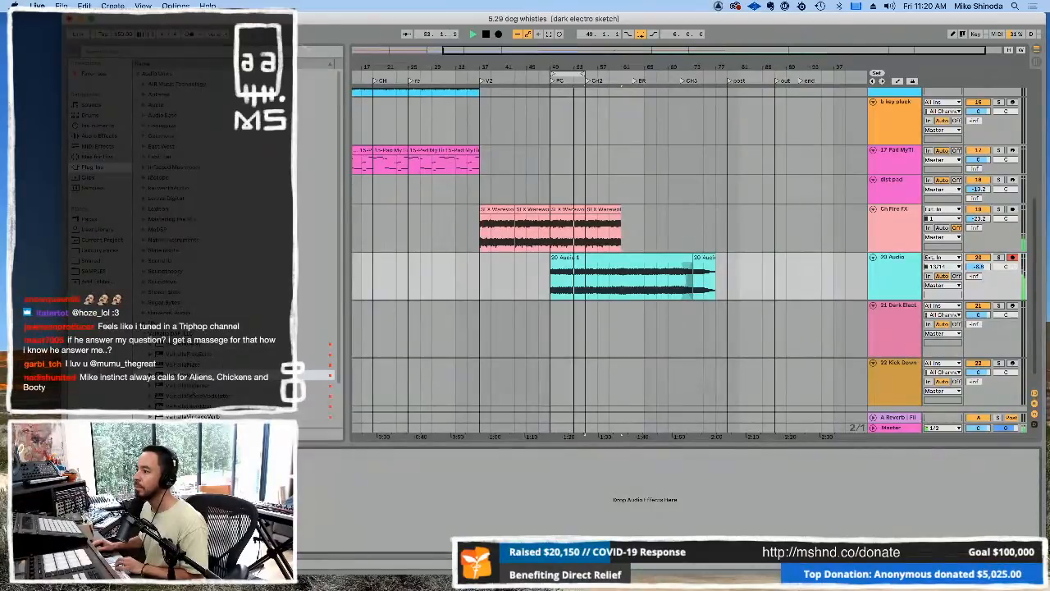
Step: Reopen ValhallaRoom, fine-tune its mix and lengthen its decay slightly, and close the window
left_click(195, 455)
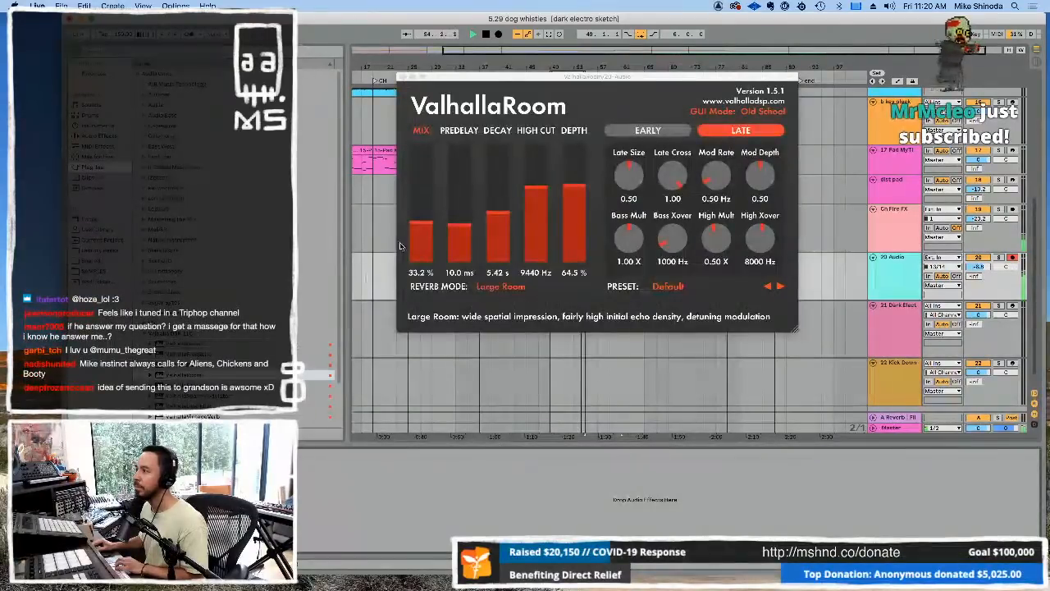
left_click_drag(414, 229, 415, 234)
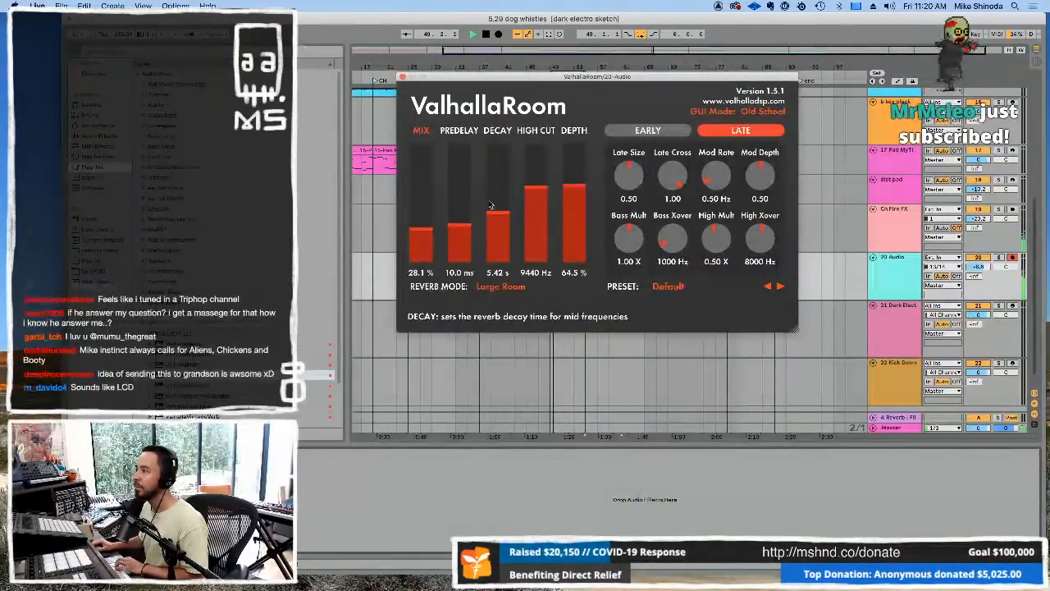
left_click_drag(493, 212, 495, 207)
left_click_drag(418, 230, 418, 220)
left_click(402, 77)
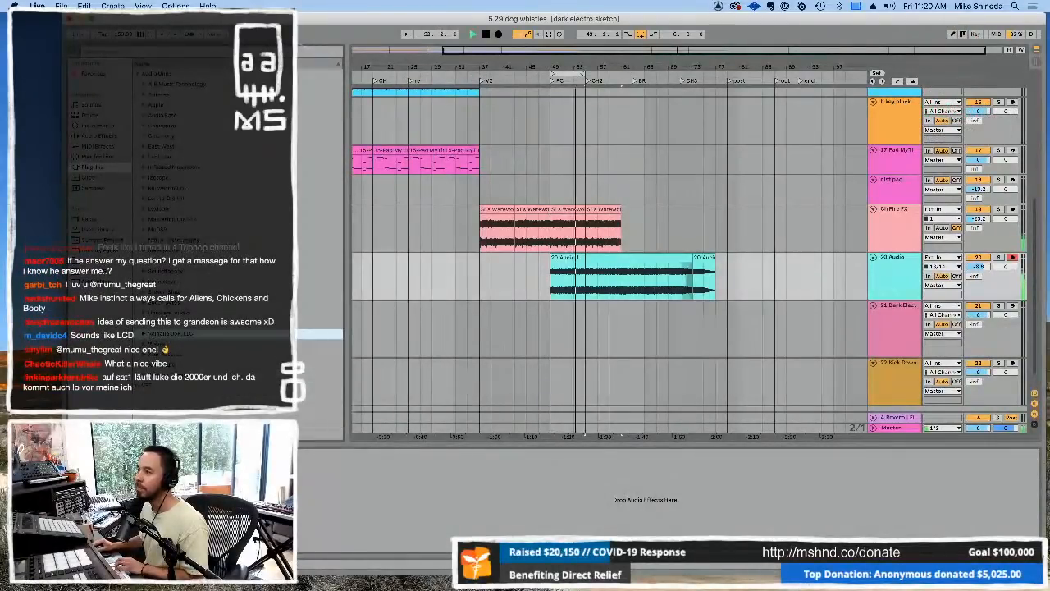
Step: Copy the second bari 211 1 clip to the PC marker on the bari 211 track
scroll(595, 151, "up", 5)
scroll(596, 135, "up", 4)
scroll(594, 146, "down", 4)
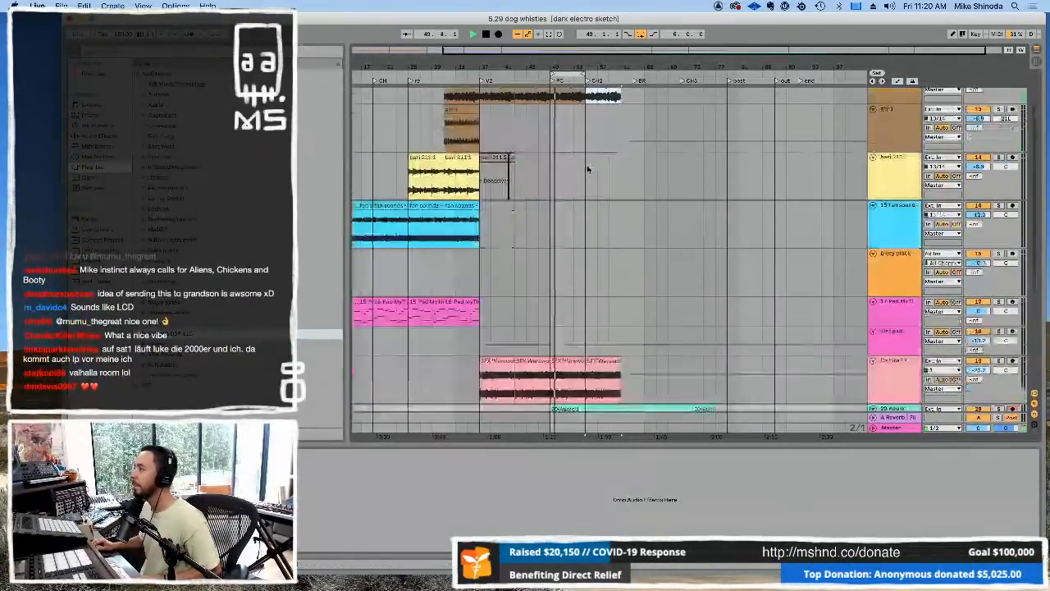
left_click(493, 189)
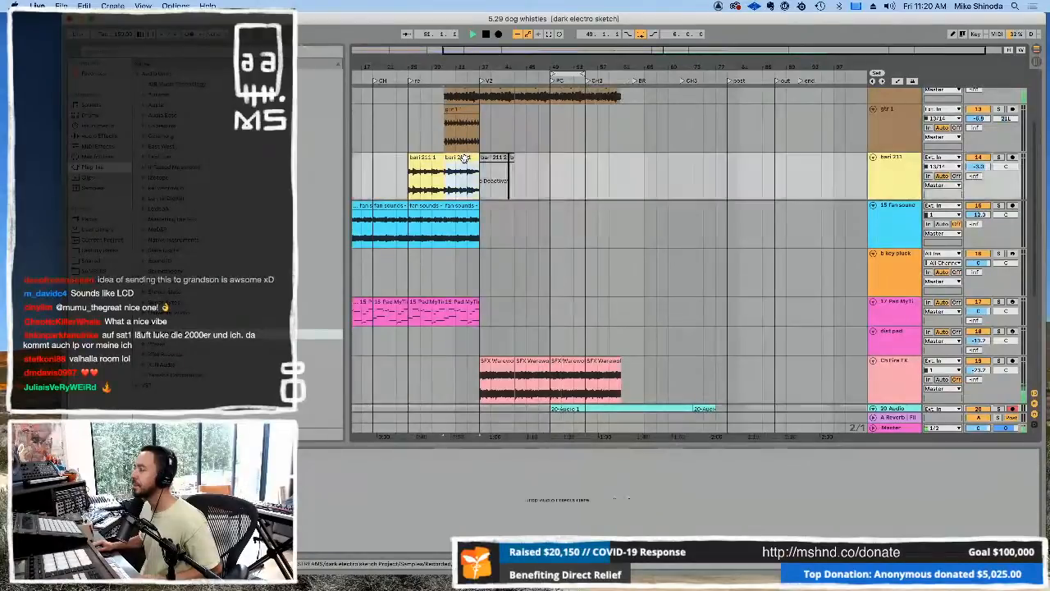
left_click(553, 185)
key("super+v")
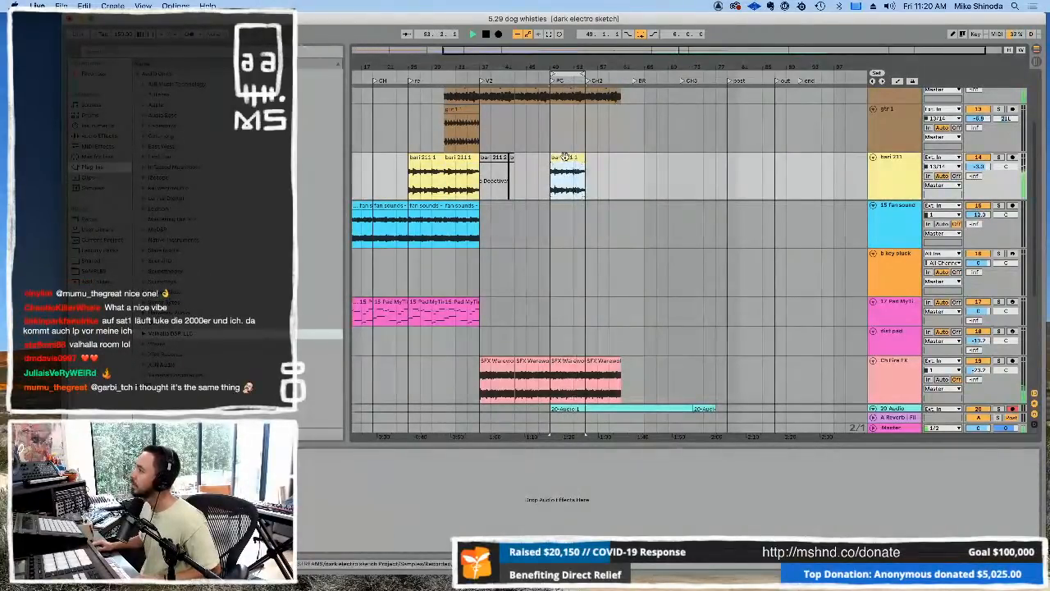
Step: Insert an audio track below bari 211, move the PC bari clip onto it, and duplicate the clip into CH2
double_click(565, 156)
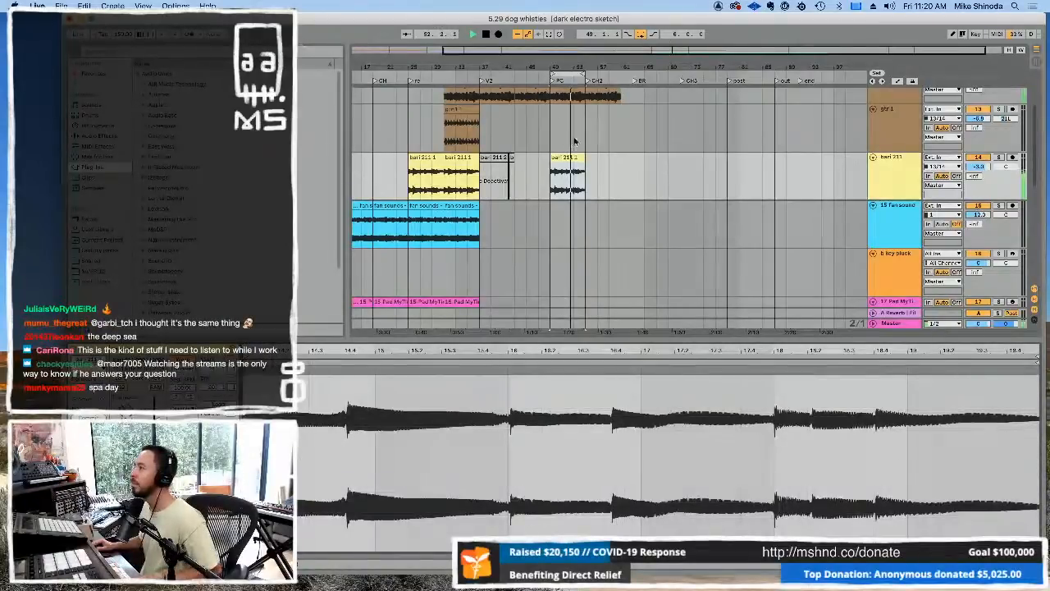
left_click(896, 158)
key("super+t")
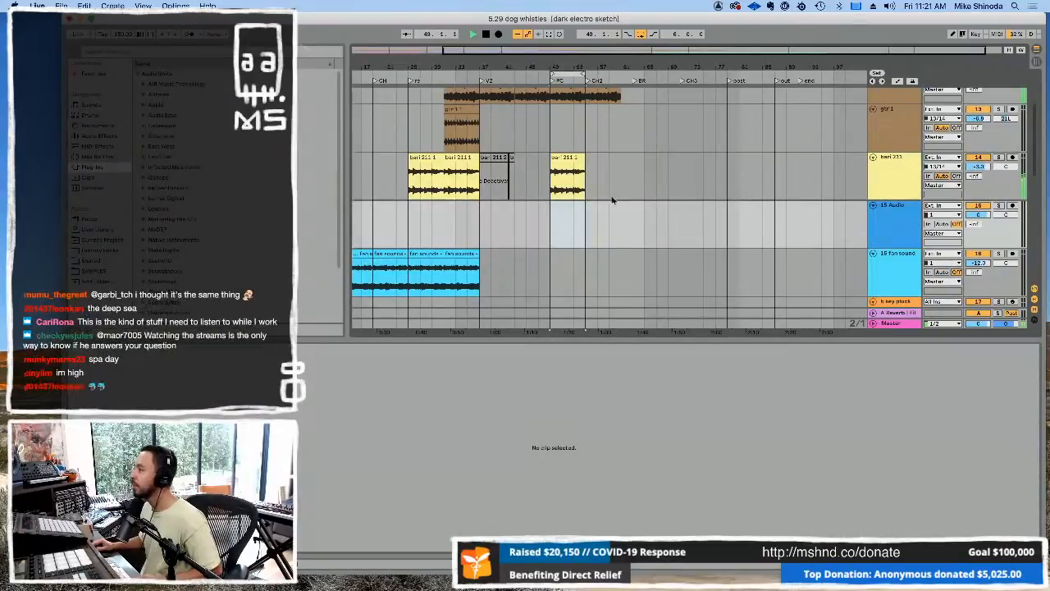
left_click(563, 165)
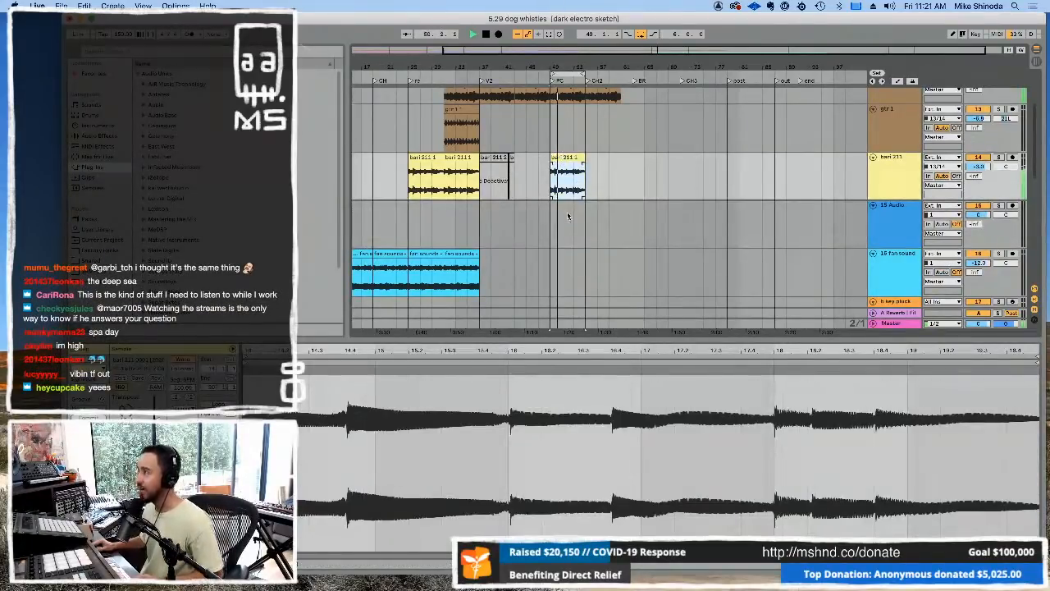
left_click_drag(563, 172, 575, 220)
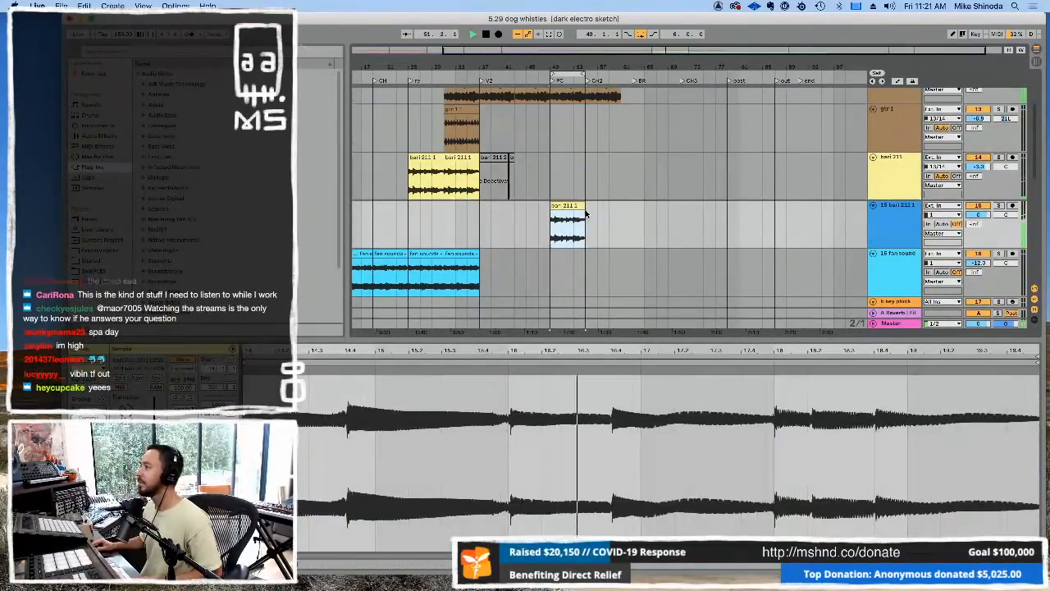
key("super+d")
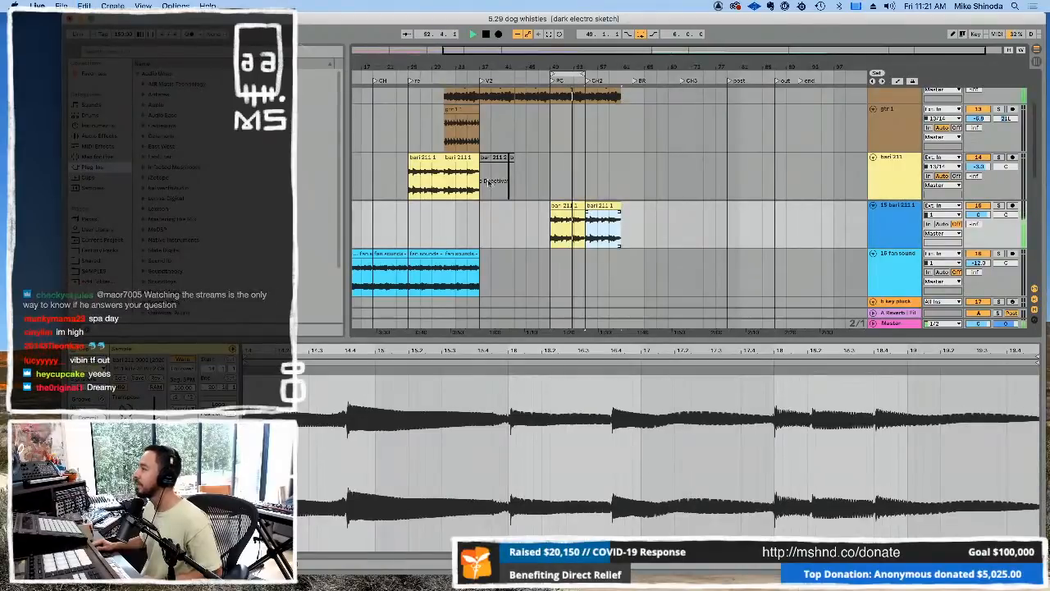
Step: Browse the favourite plug-ins while the new bari 211 track is selected
double_click(406, 339)
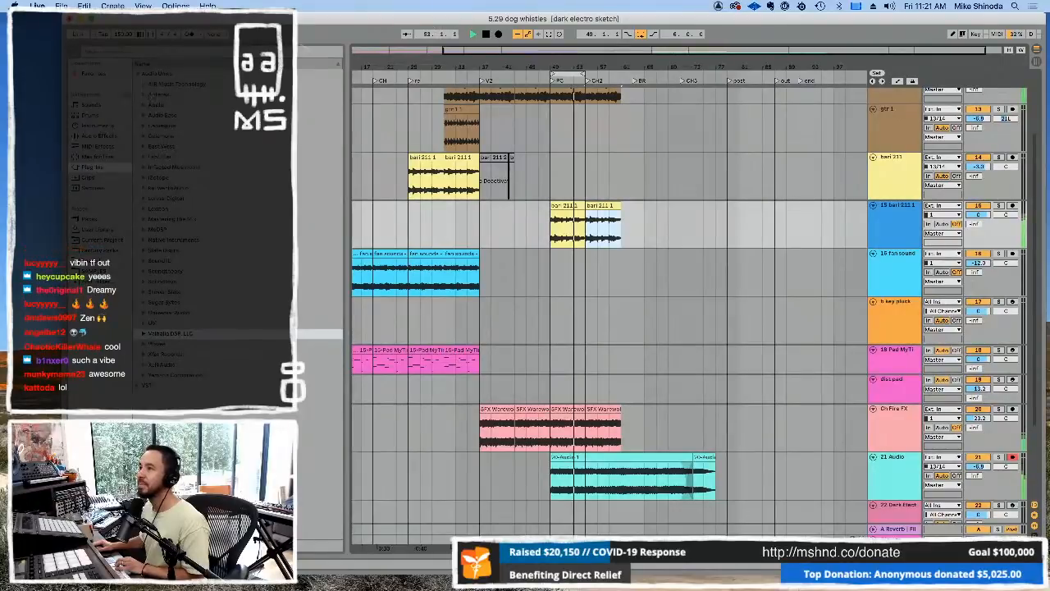
left_click(96, 74)
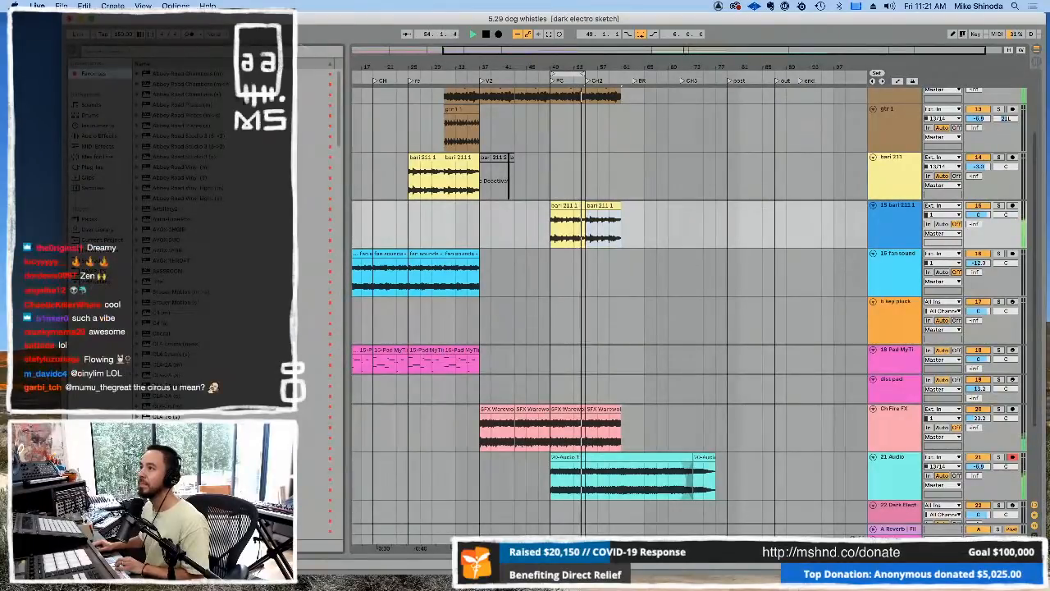
scroll(254, 207, "down", 5)
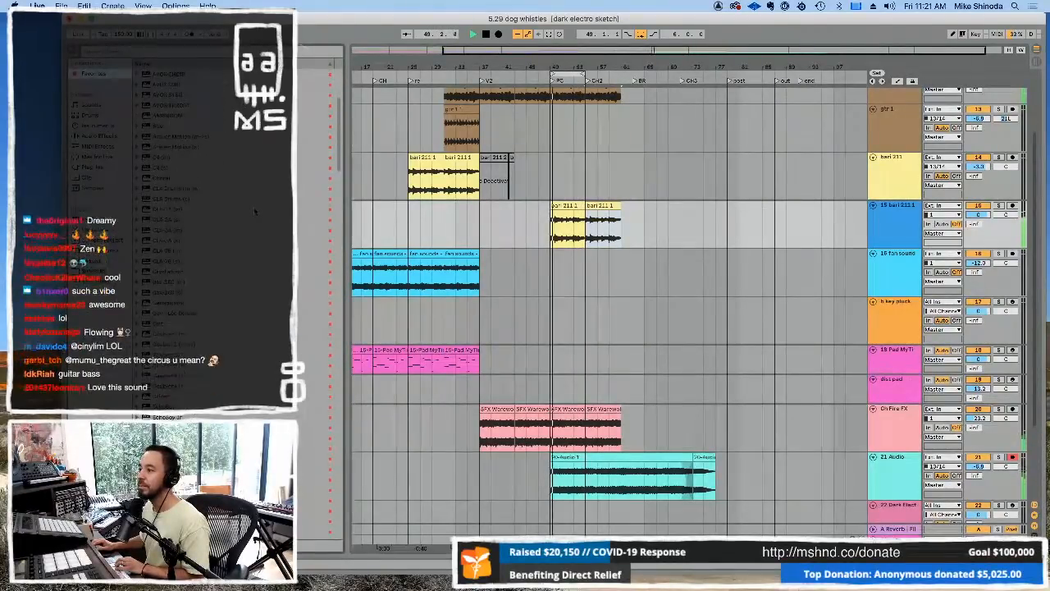
scroll(254, 212, "down", 5)
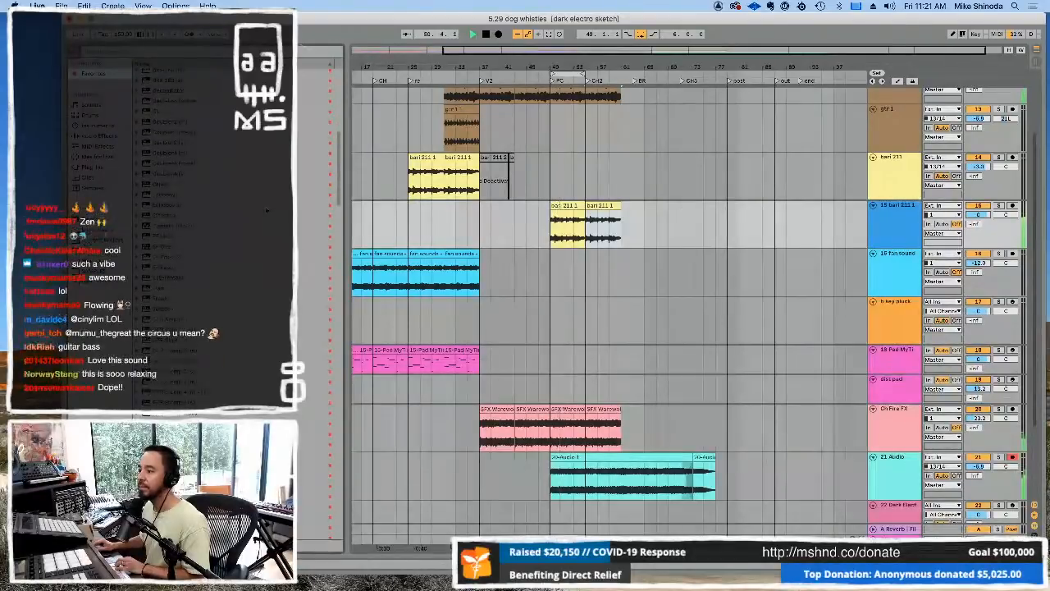
scroll(299, 204, "down", 3)
scroll(334, 203, "down", 3)
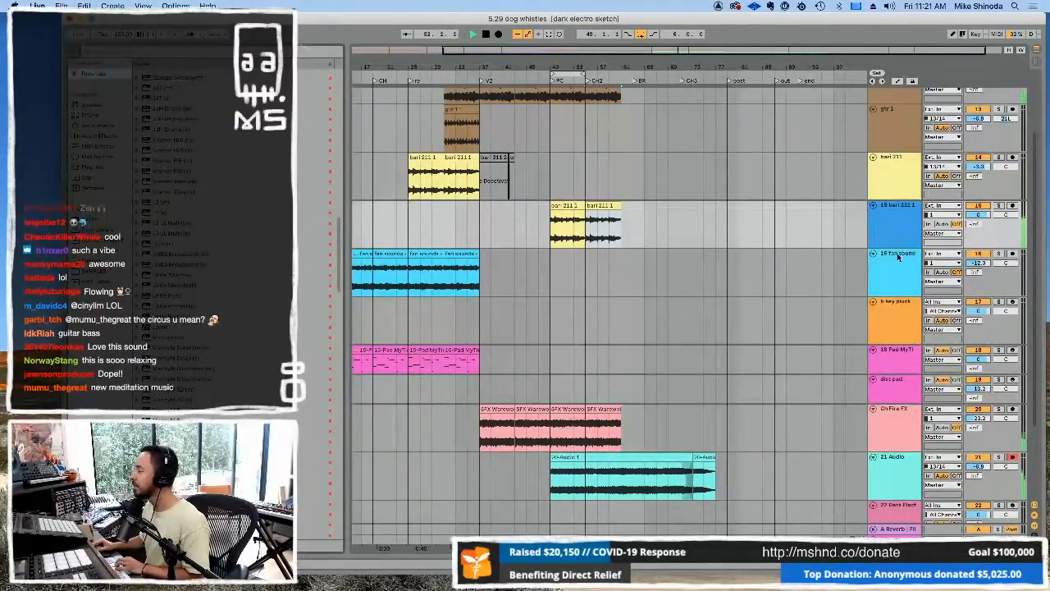
Step: Arm the b key pluck track and open its Kontakt instrument, Lo-Fi Glow
left_click(896, 303)
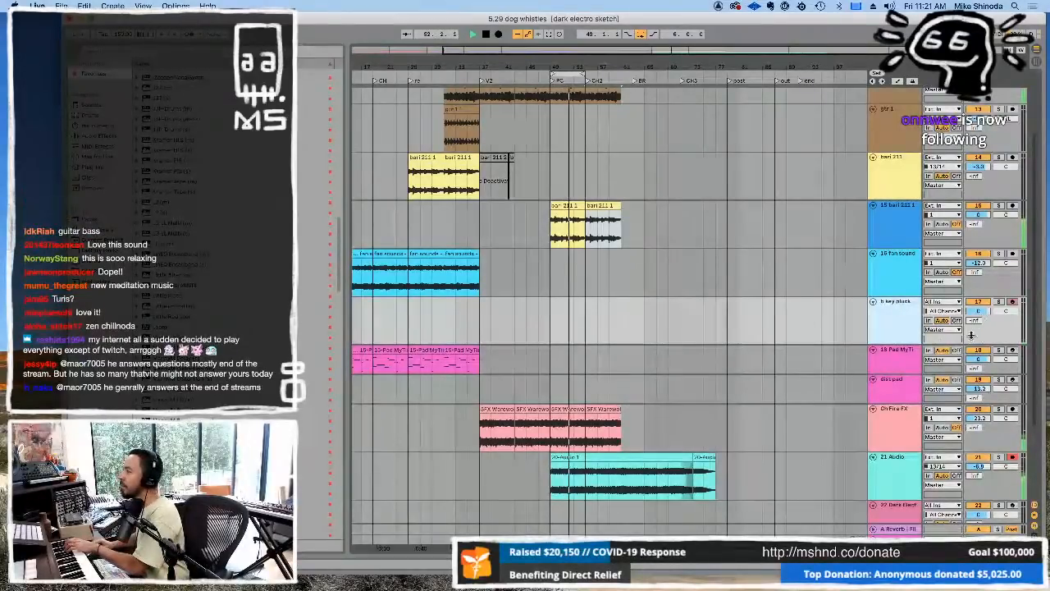
double_click(875, 309)
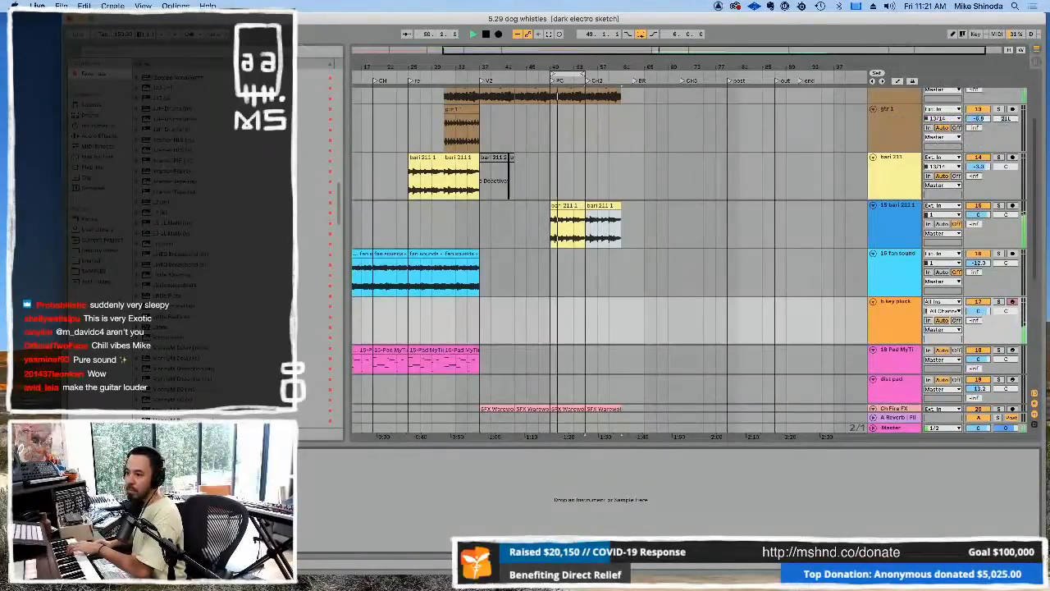
key("super+alt+p")
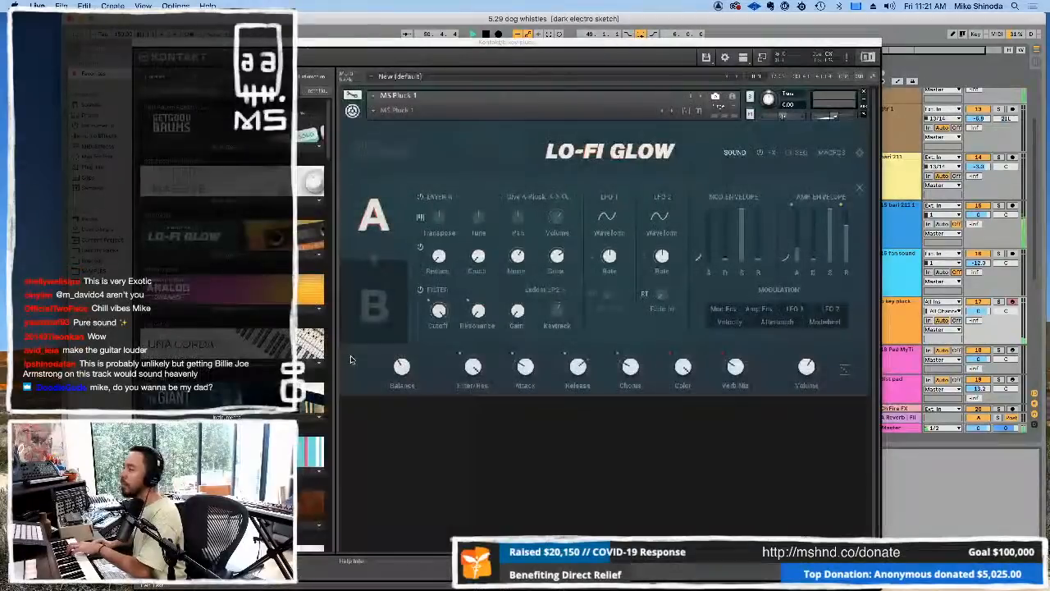
Step: Adjust Noise and Verb Mix and lower Attack for the MS Pluck 1 sound, and close the sound page
left_click_drag(518, 260, 517, 255)
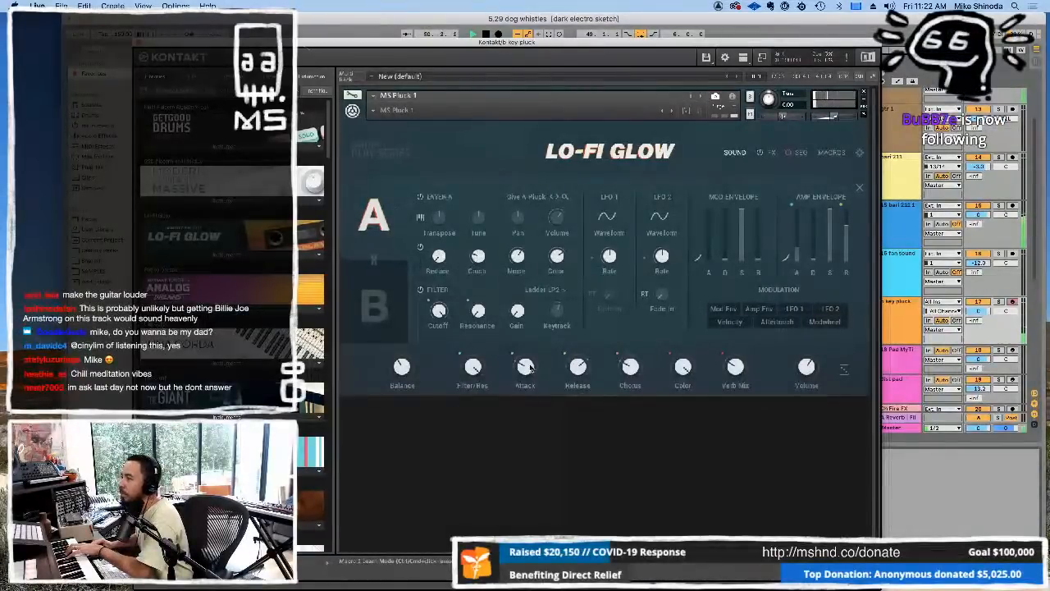
left_click_drag(533, 387, 540, 406)
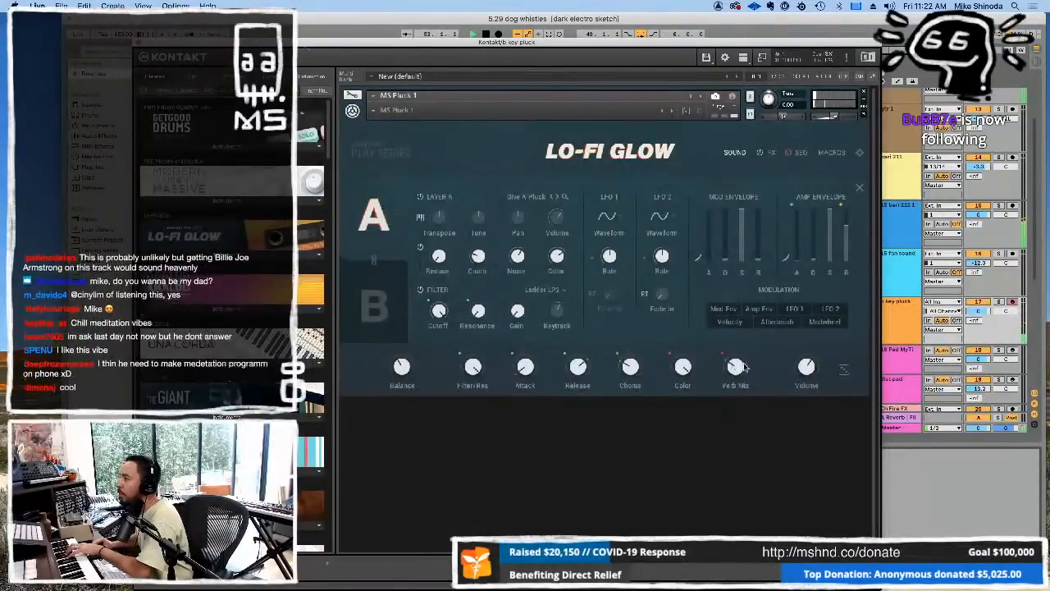
left_click_drag(738, 338, 738, 349)
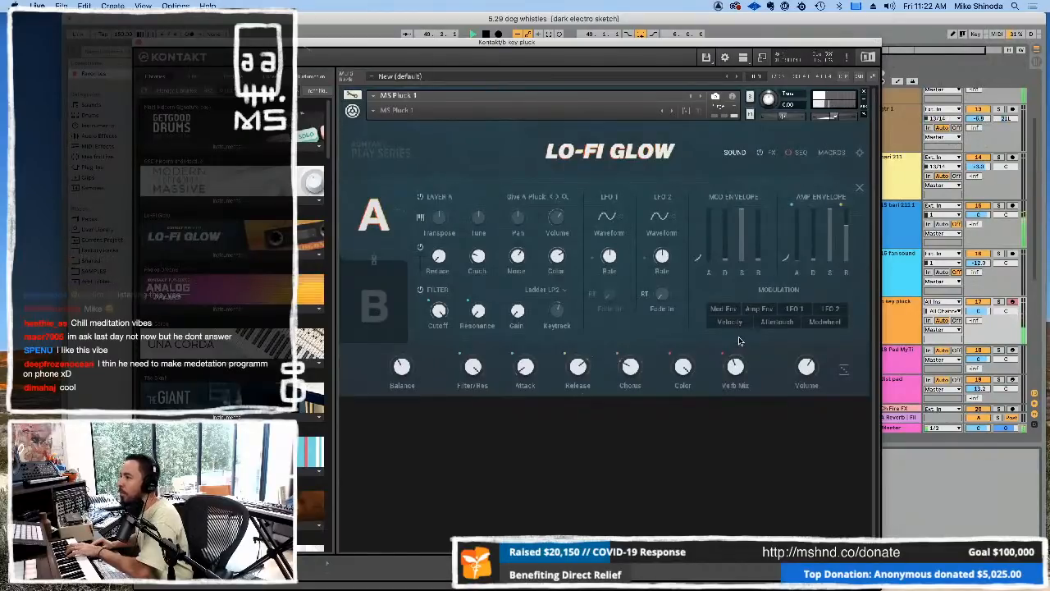
left_click(734, 154)
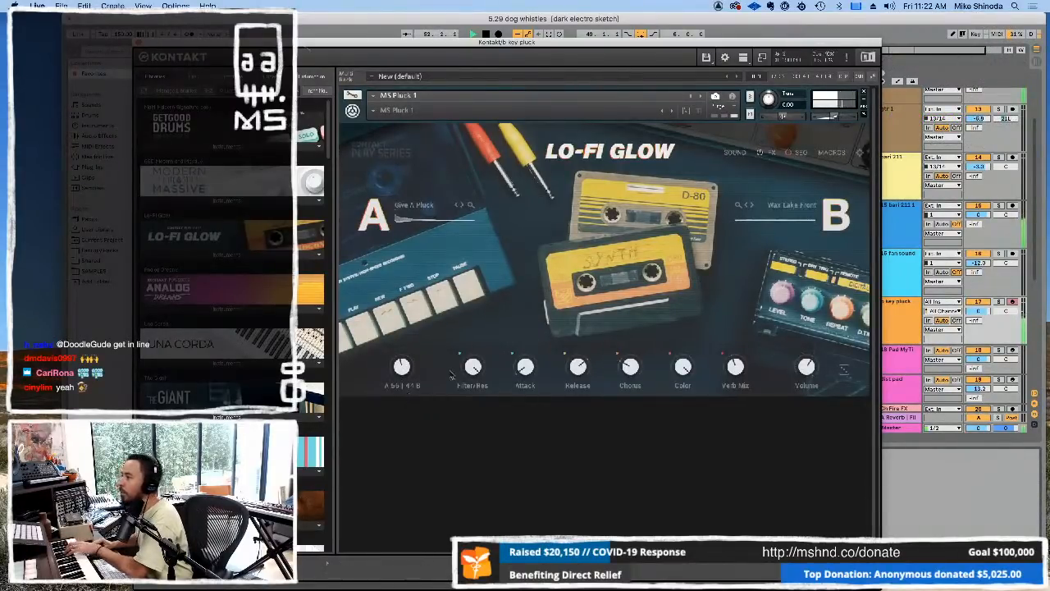
Step: Add the Replika delay to the fourth effect slot of the Lo-Fi Glow pluck
left_click(769, 154)
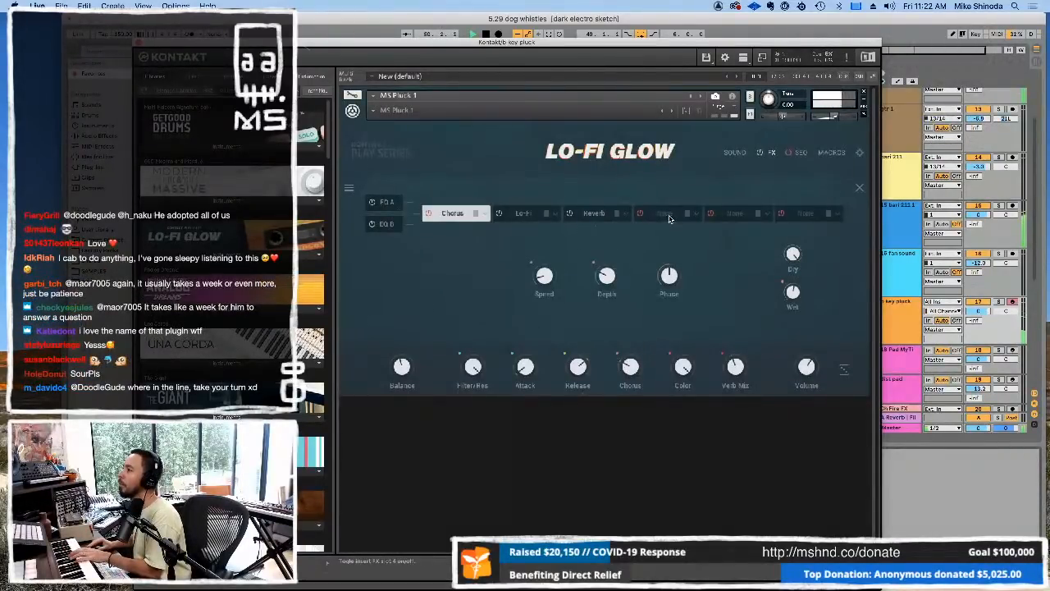
left_click(698, 214)
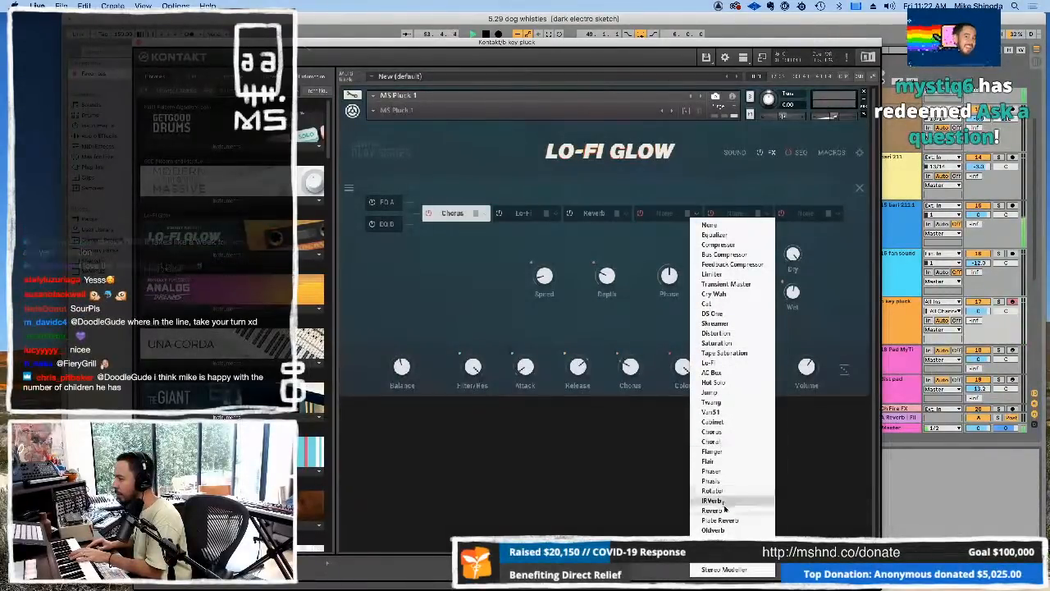
left_click(713, 541)
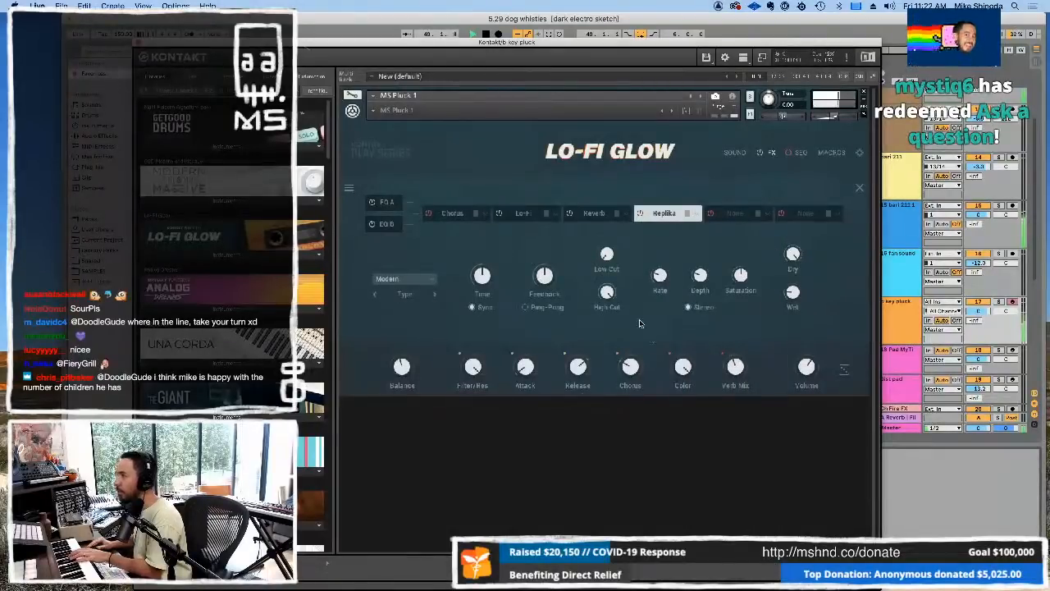
Step: Adjust the Time, Feedback, Low Cut, High Cut and Wet amounts of the Replika delay on the pluck sound
left_click_drag(481, 277, 487, 275)
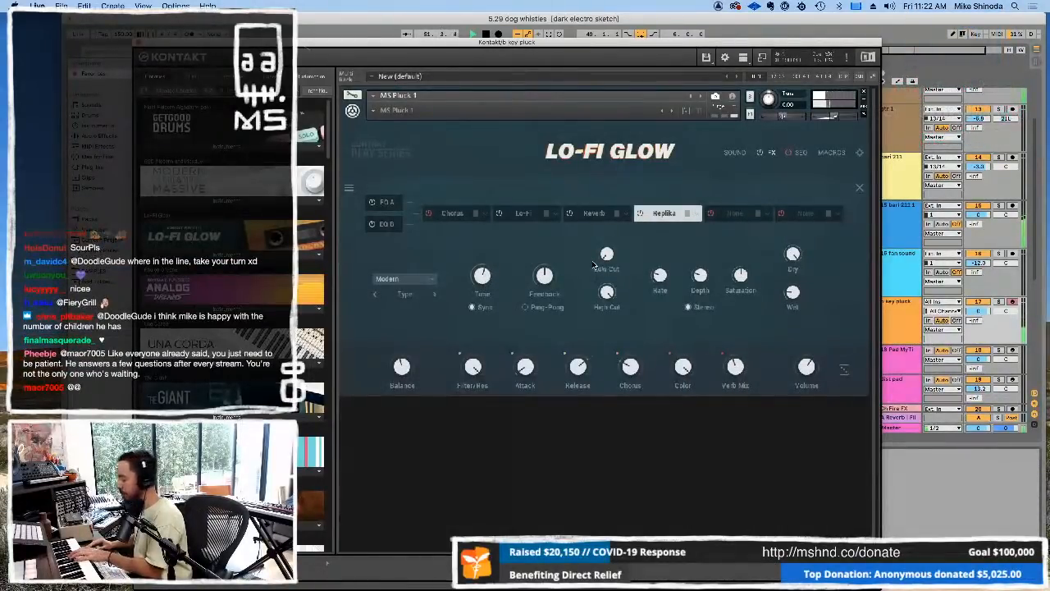
left_click_drag(800, 298, 794, 258)
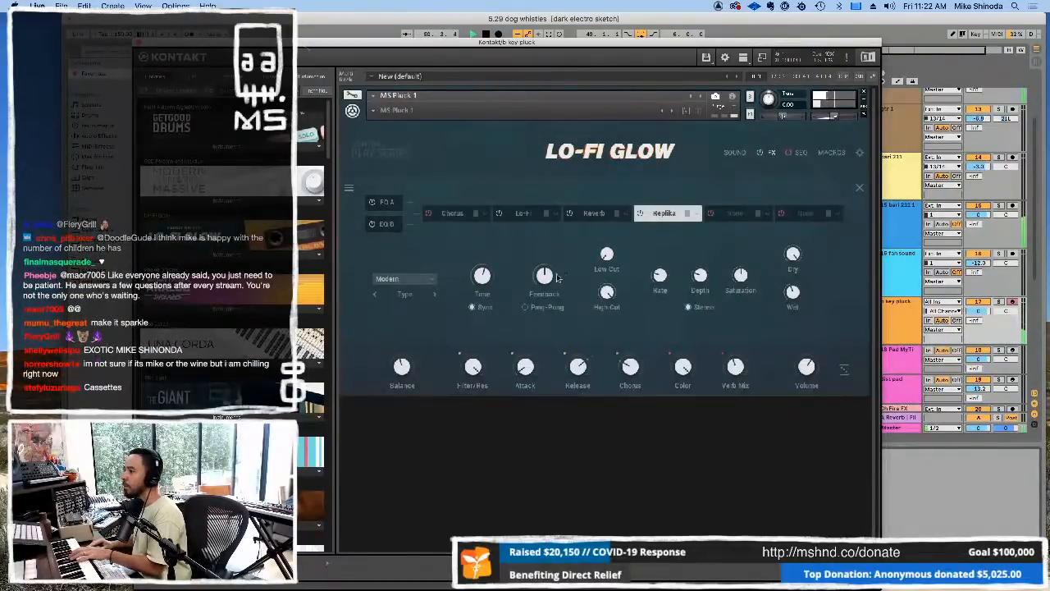
left_click_drag(549, 278, 551, 272)
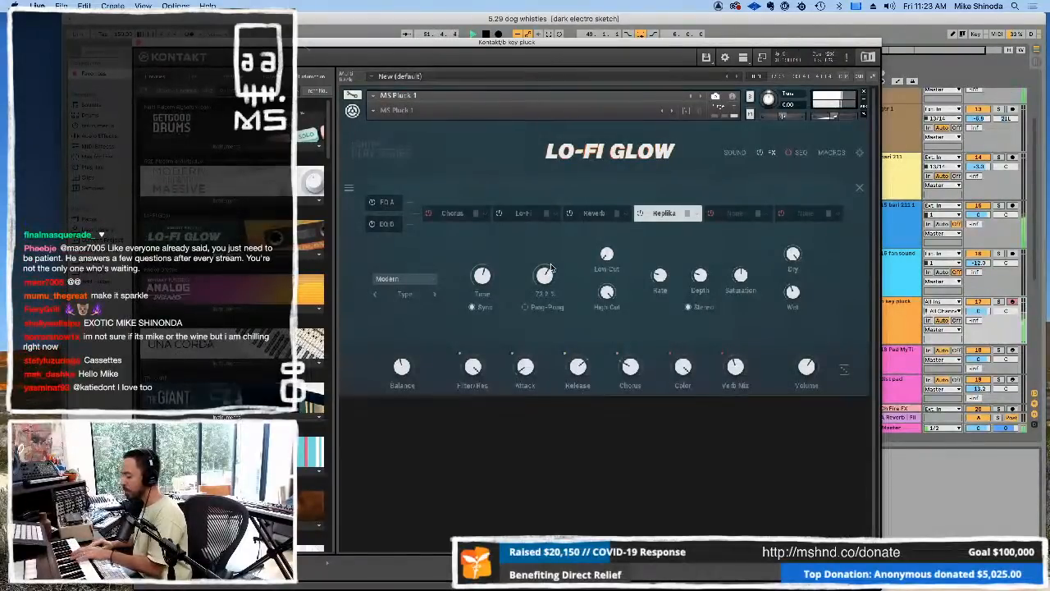
left_click_drag(606, 256, 605, 223)
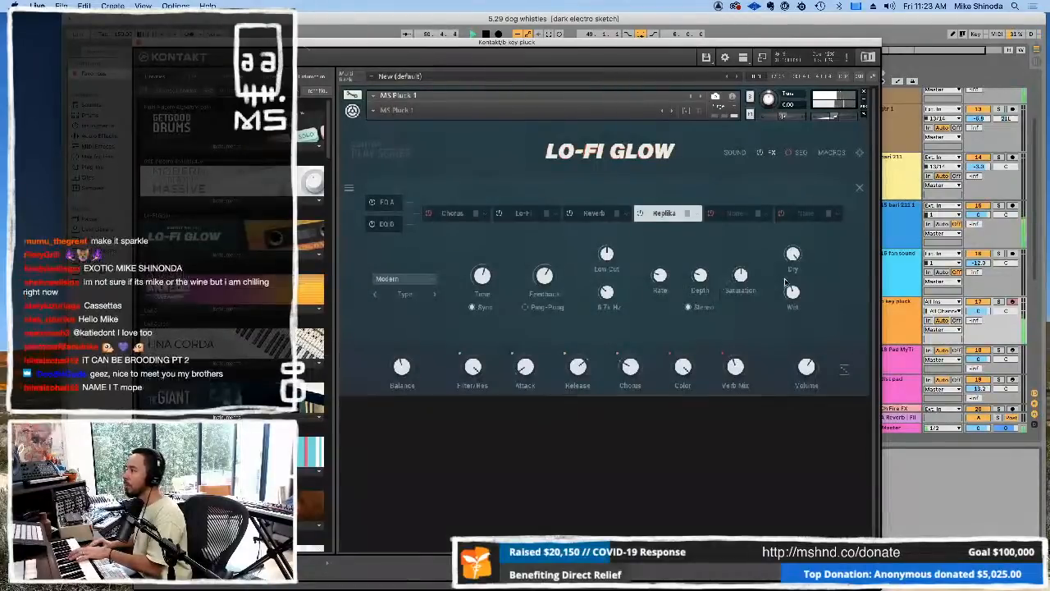
left_click_drag(792, 293, 793, 290)
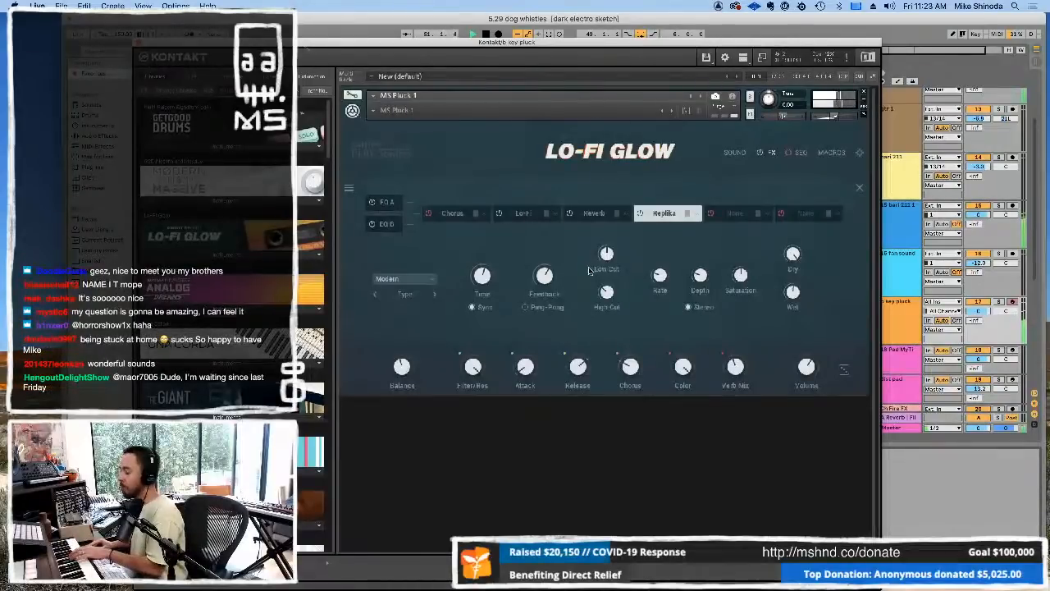
Step: Switch the Replika delay type to Tape after trying Analog, fine-tune its Wet level and close the Kontakt window
left_click(415, 280)
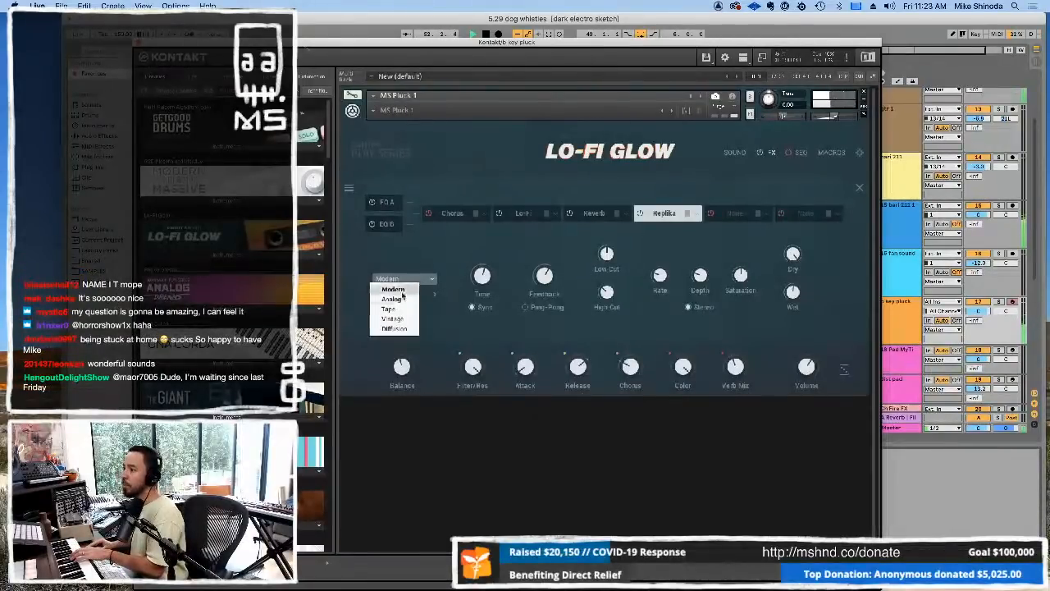
left_click(395, 301)
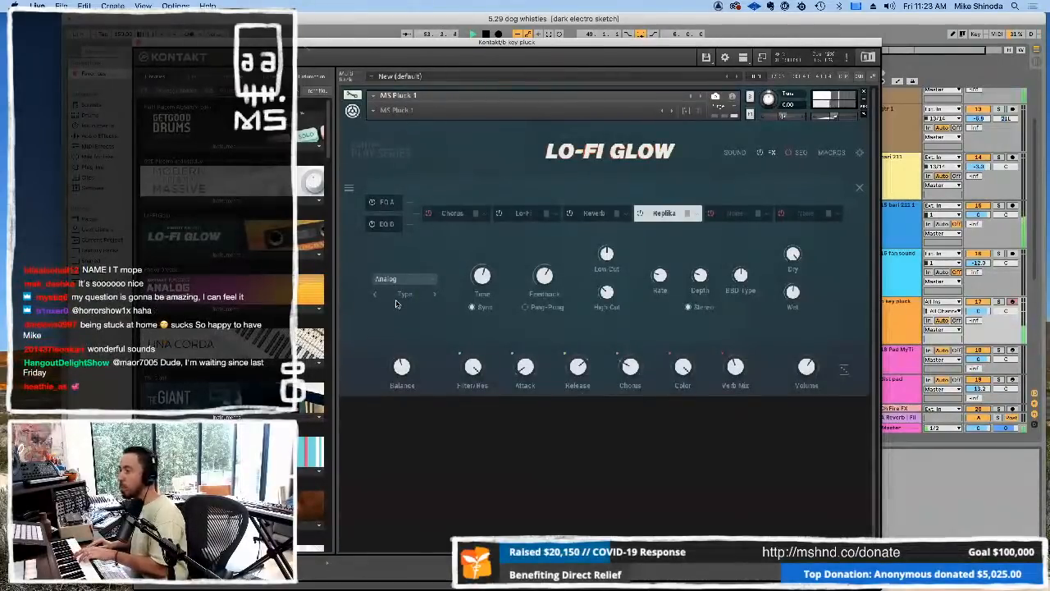
left_click(398, 280)
left_click(395, 312)
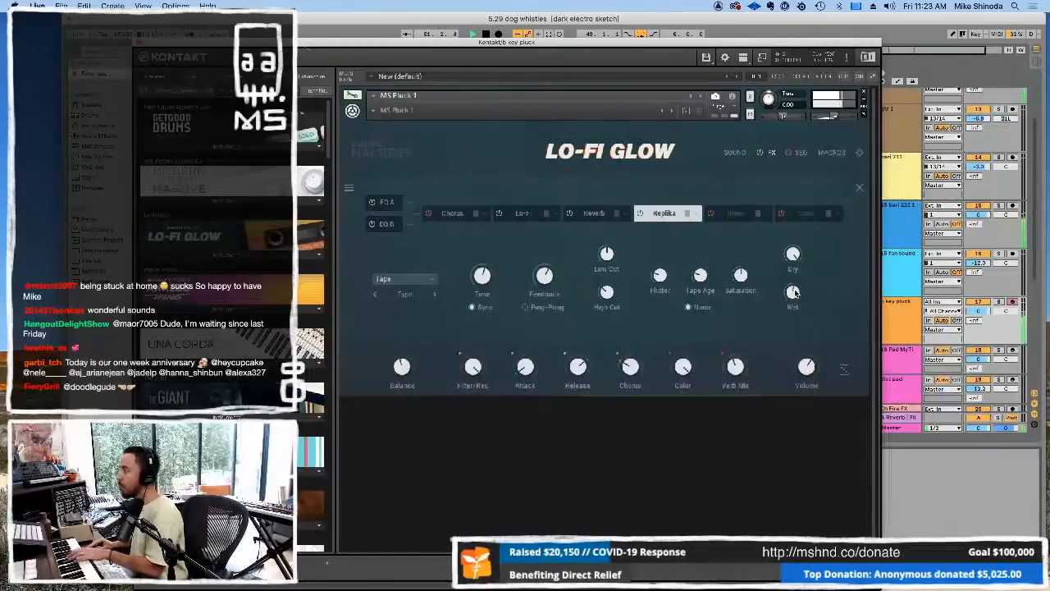
left_click_drag(794, 294, 794, 302)
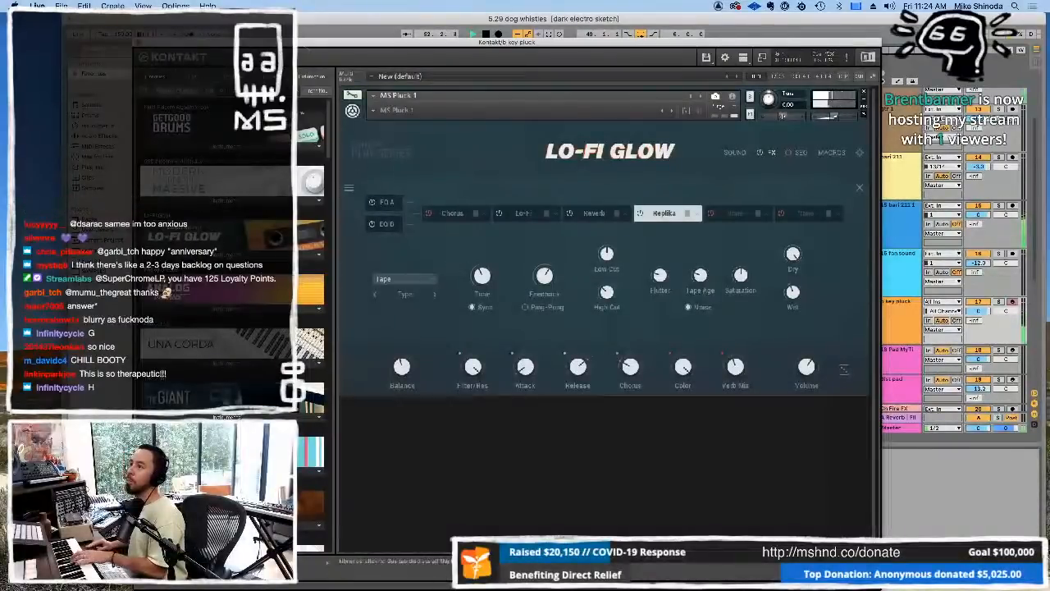
left_click(139, 42)
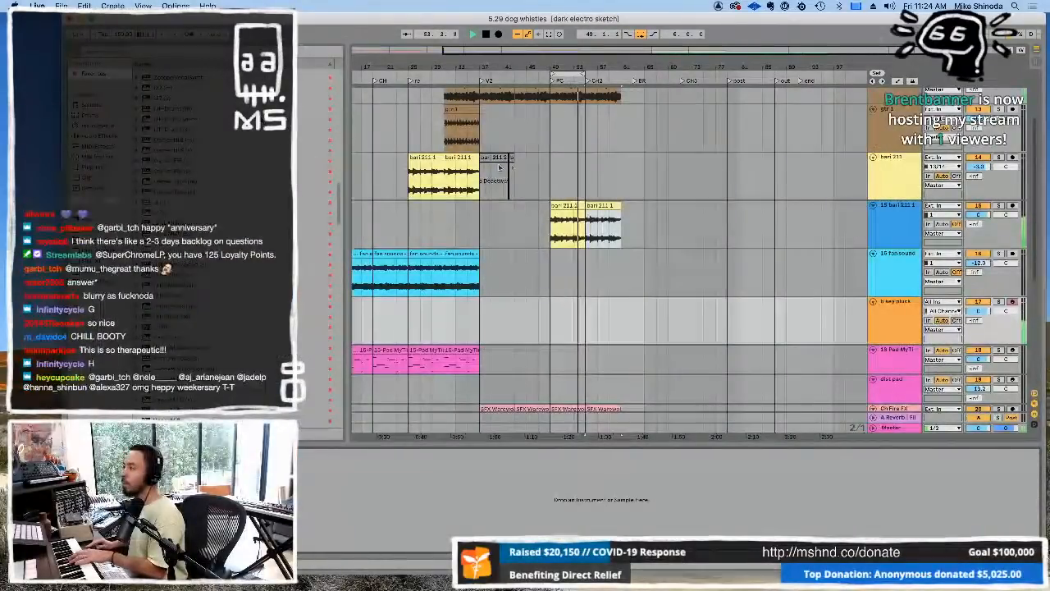
key("space")
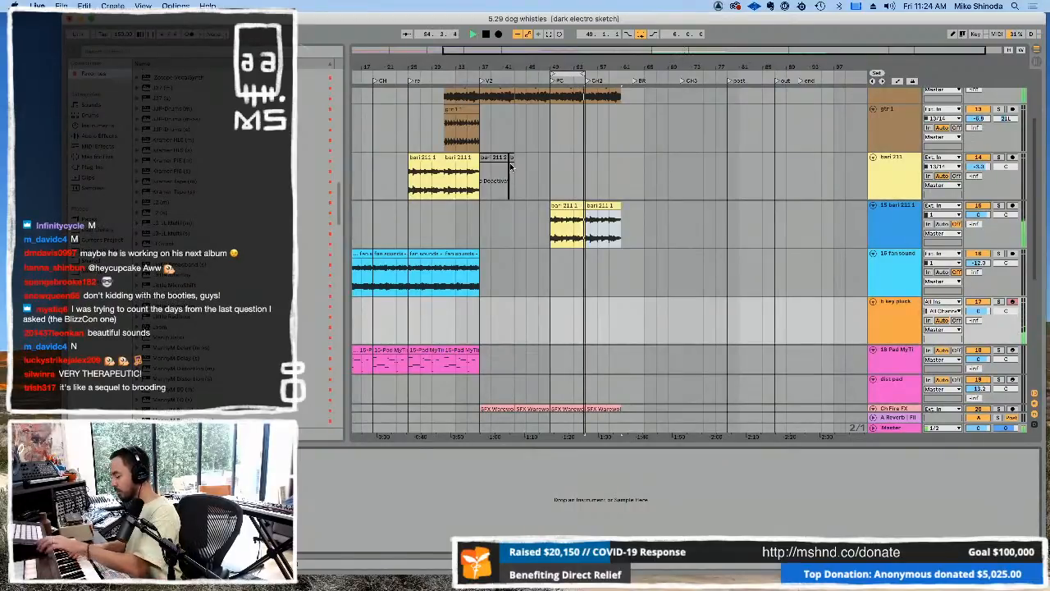
key("F9")
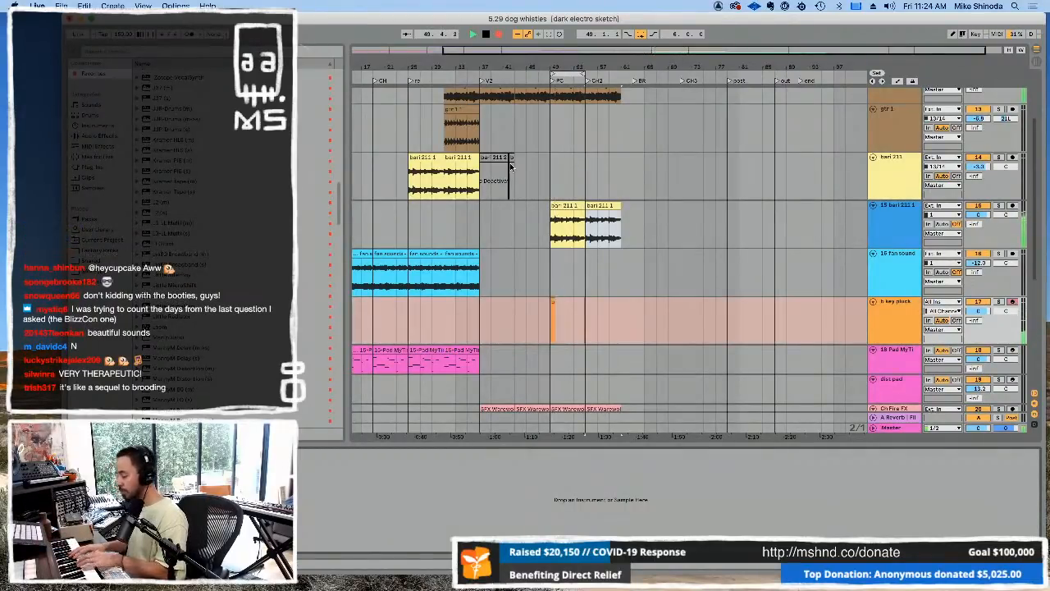
key("F9")
key("super+z")
Step: Move the BR locator back to where the CH2 clips end
scroll(833, 270, "up", 4)
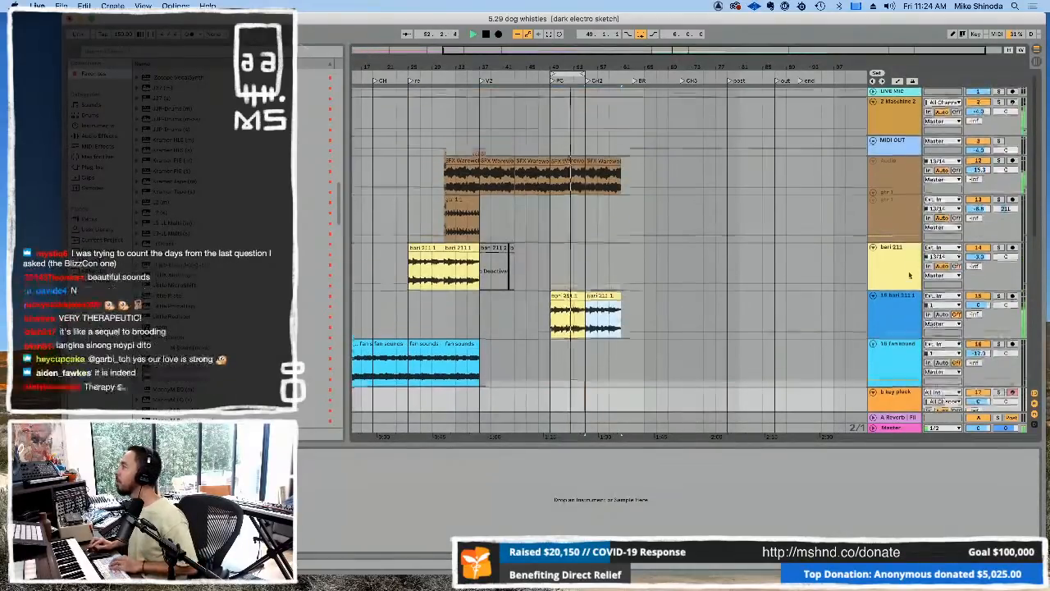
scroll(909, 276, "down", 5)
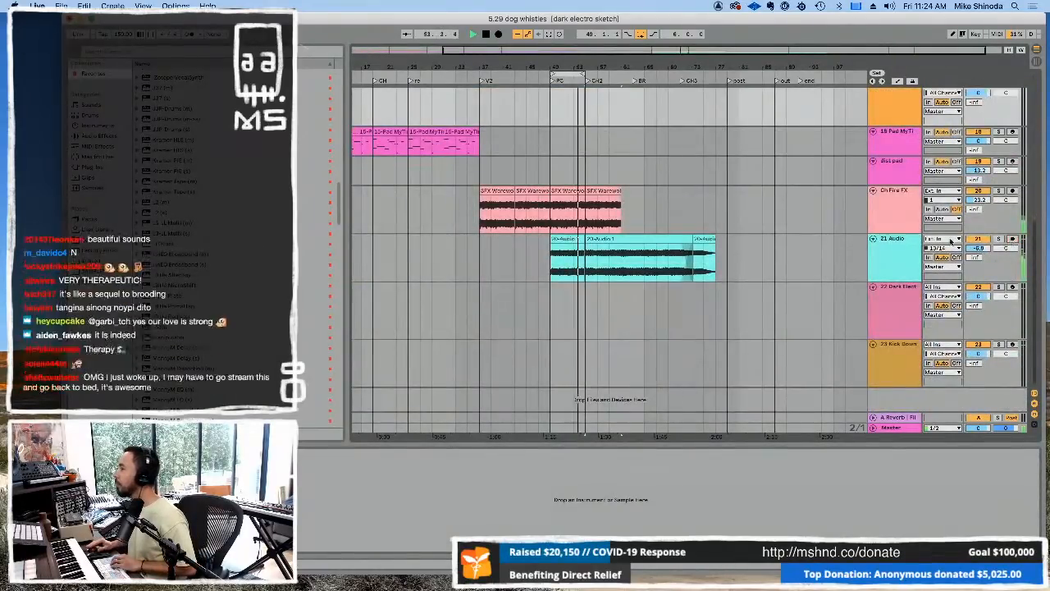
scroll(763, 238, "up", 5)
scroll(763, 238, "down", 3)
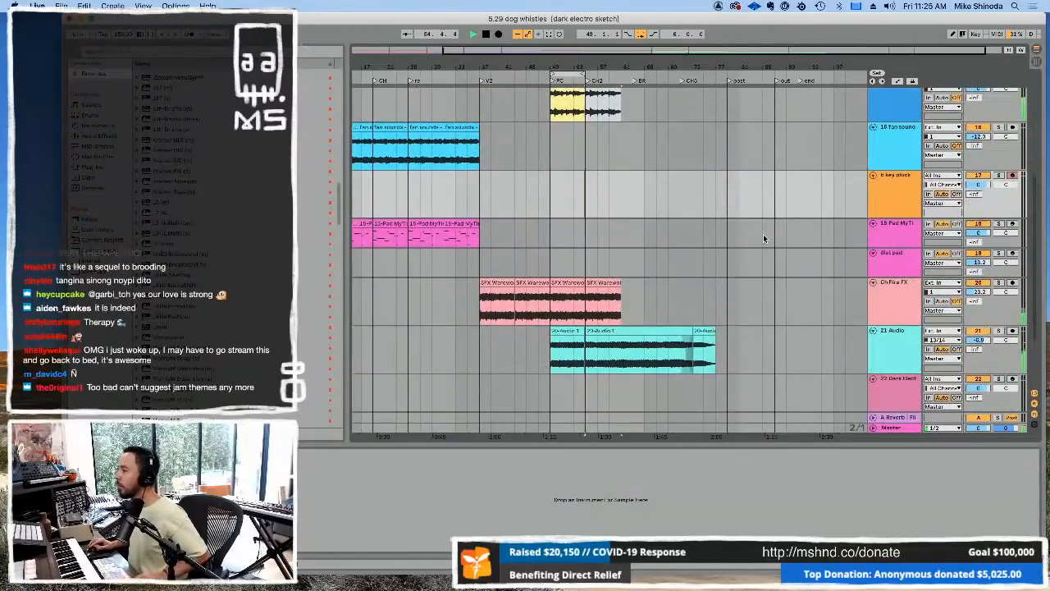
left_click_drag(637, 199, 585, 202)
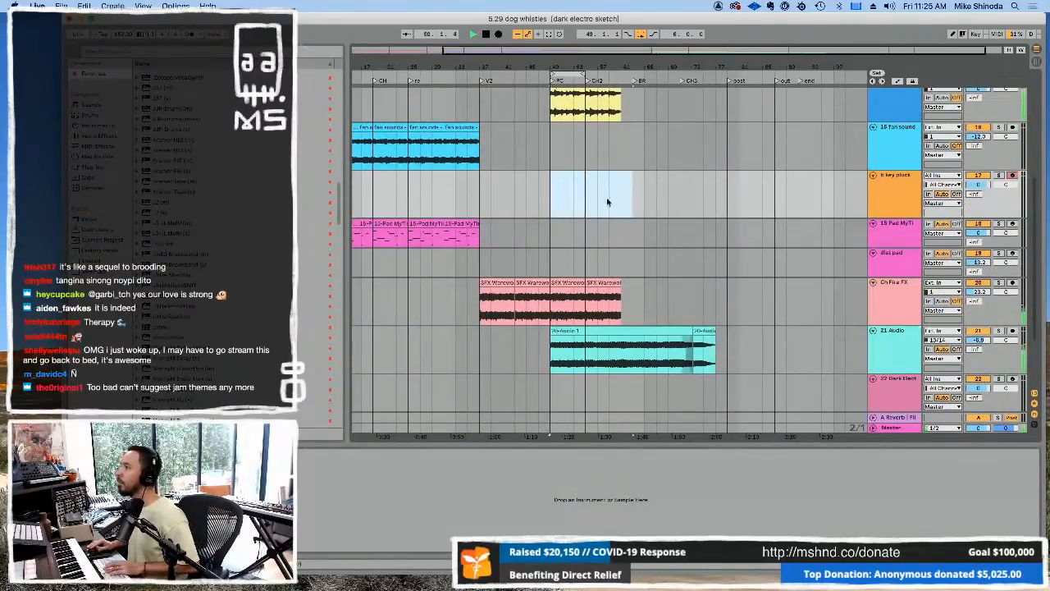
key("space")
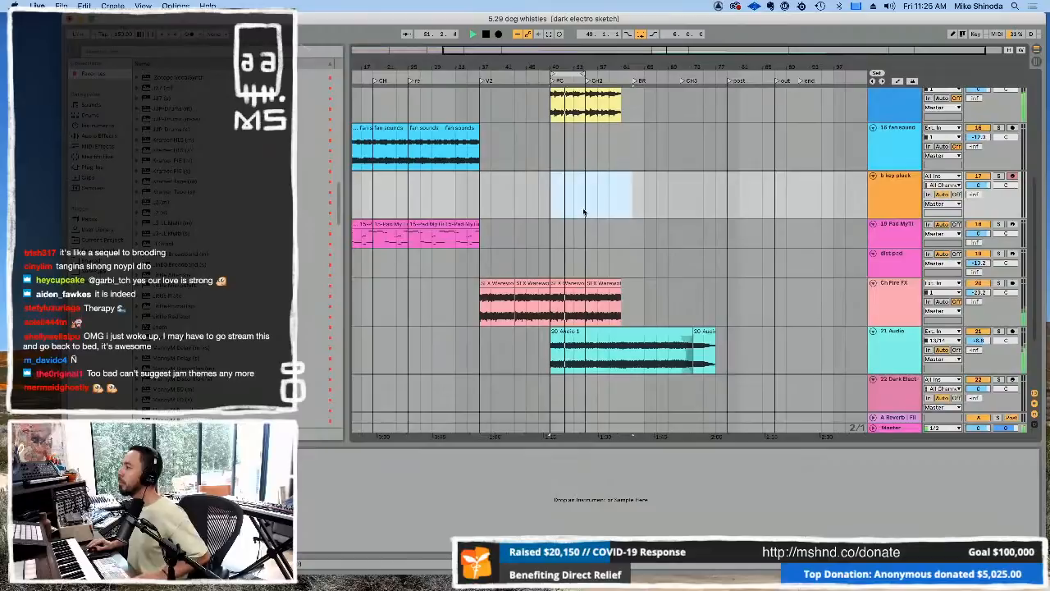
left_click(634, 80)
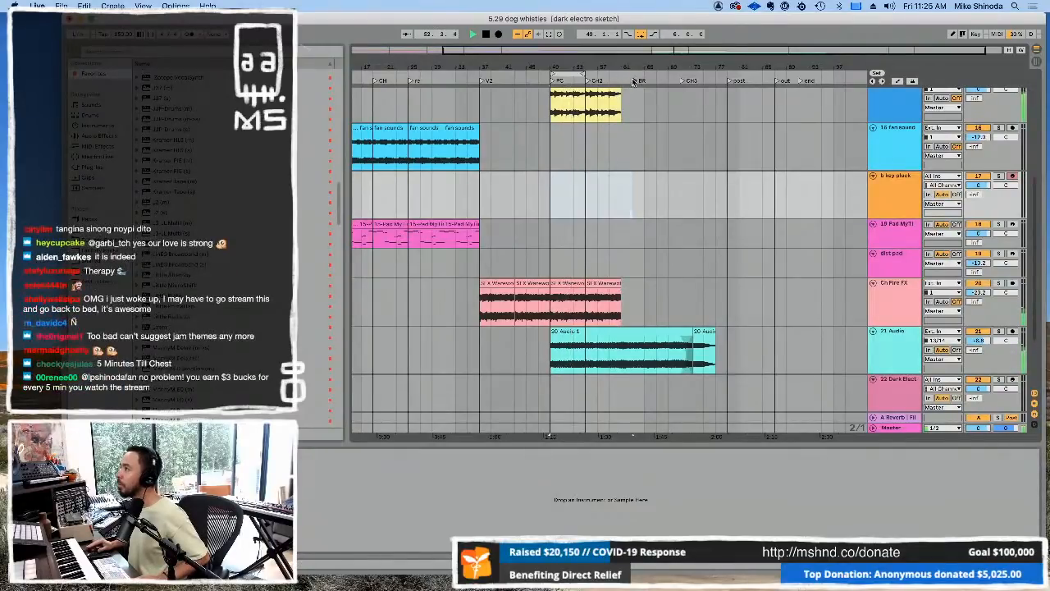
Step: Duplicate the PC and CH2 clips of the bari 211 1, Ch Fire FX and werewolf Audio tracks into BR, and extend the loop to 12 bars
left_click_drag(624, 305, 550, 119)
key("super+d")
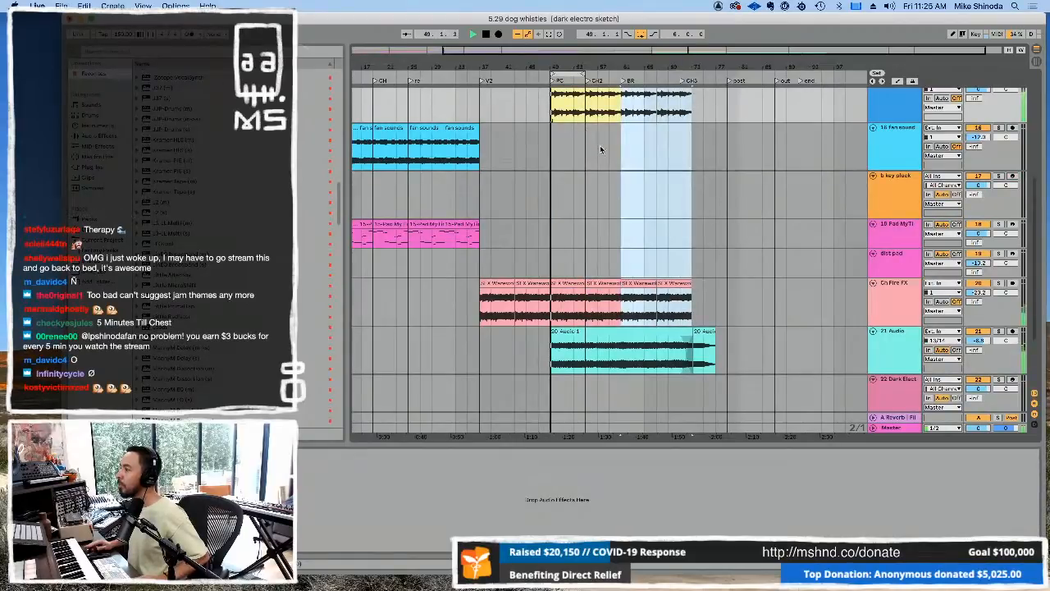
scroll(600, 146, "up", 5)
left_click_drag(621, 174, 557, 177)
key("super+d")
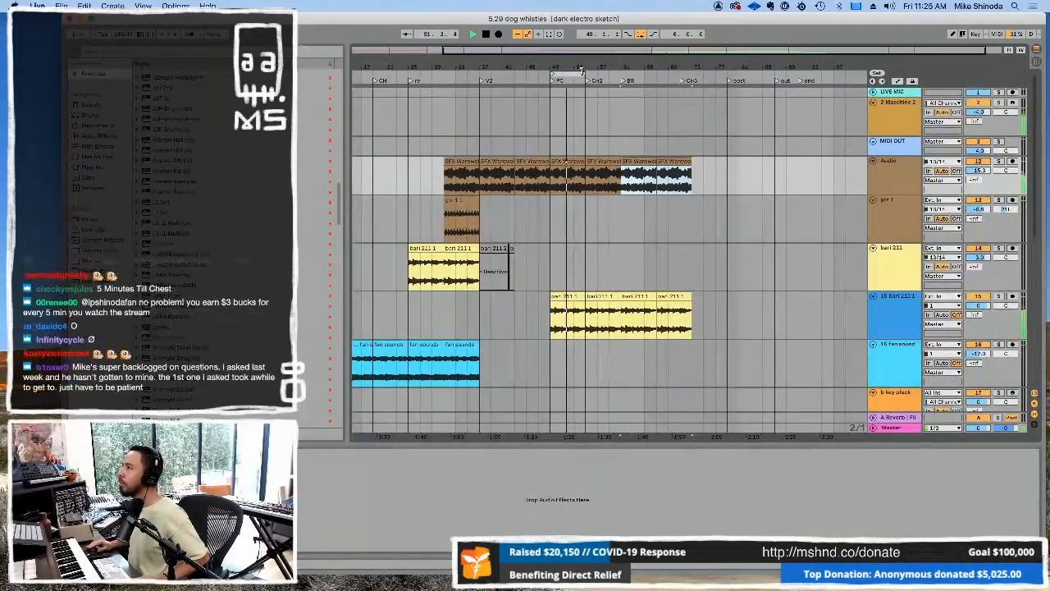
left_click_drag(584, 73, 617, 71)
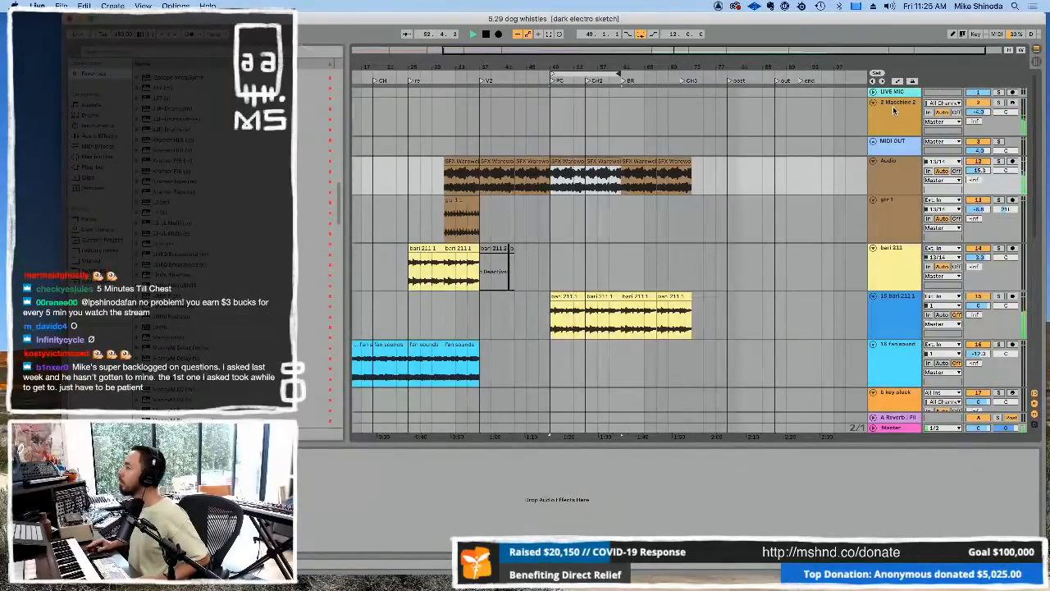
Step: In the Maschine 2 track's plug-in, extend the last scene to 12 bars, append another section after it and close the window
left_click(1012, 102)
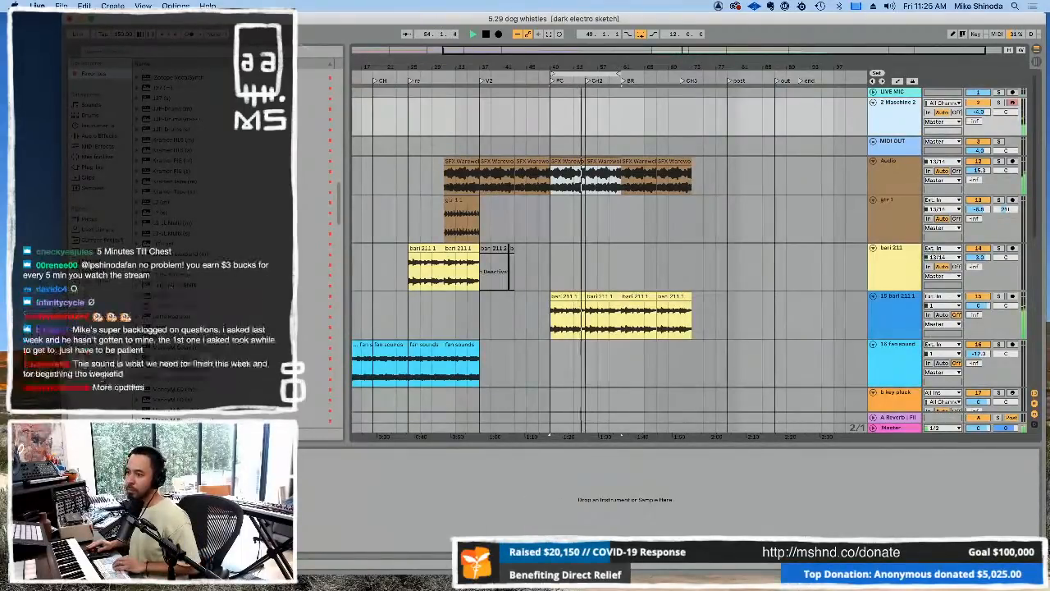
key("super+alt+p")
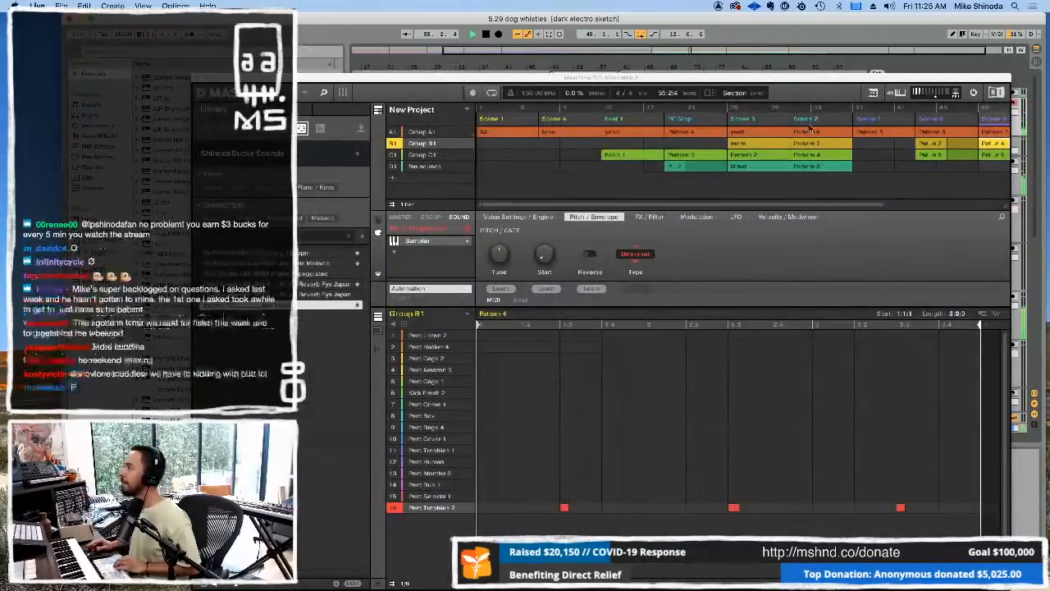
left_click_drag(884, 205, 985, 201)
left_click_drag(917, 119, 702, 128)
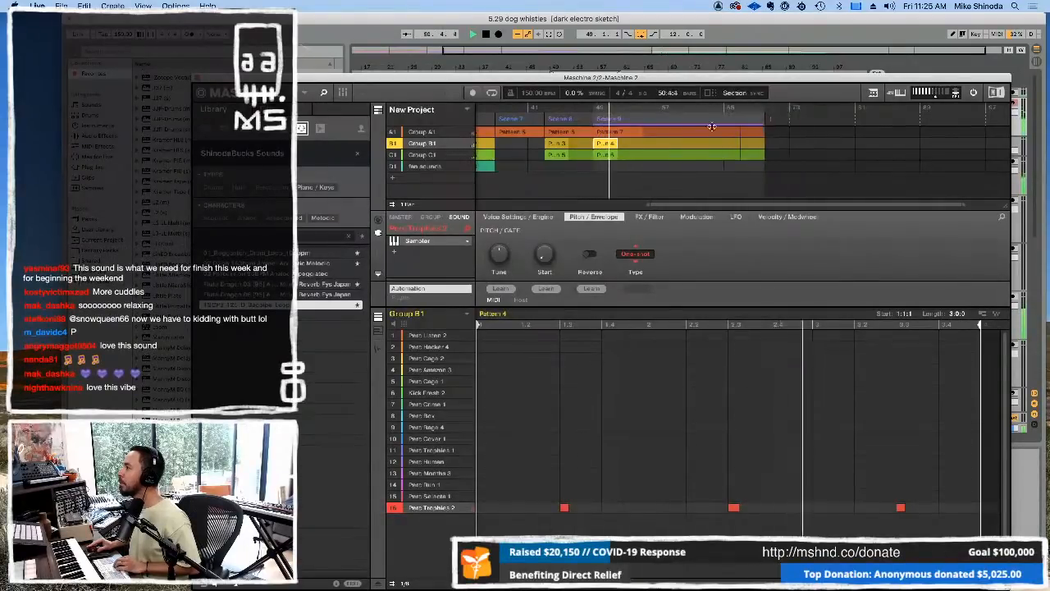
scroll(690, 126, "left", 5)
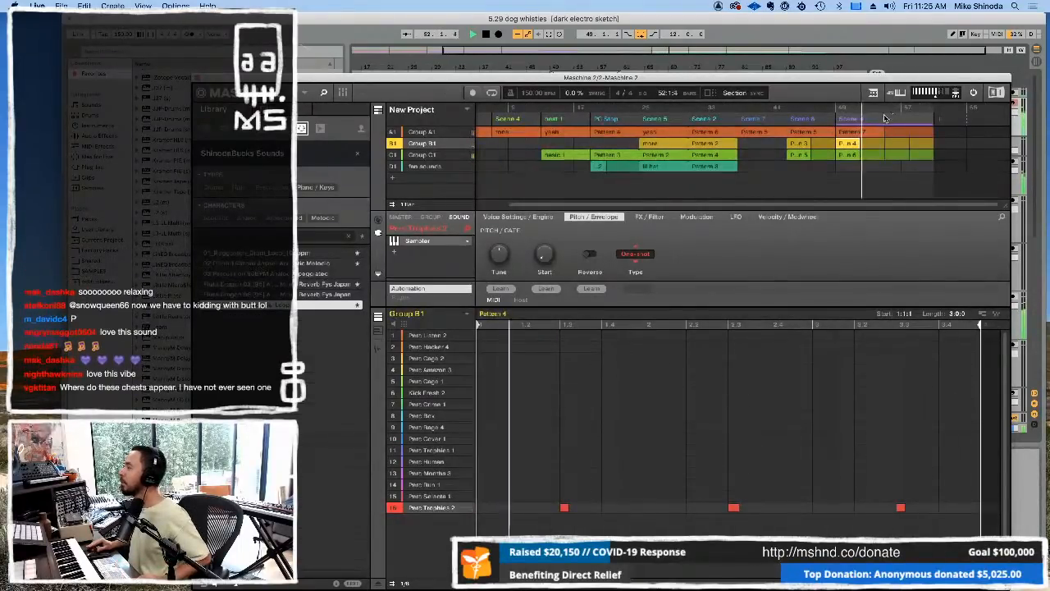
left_click(945, 119)
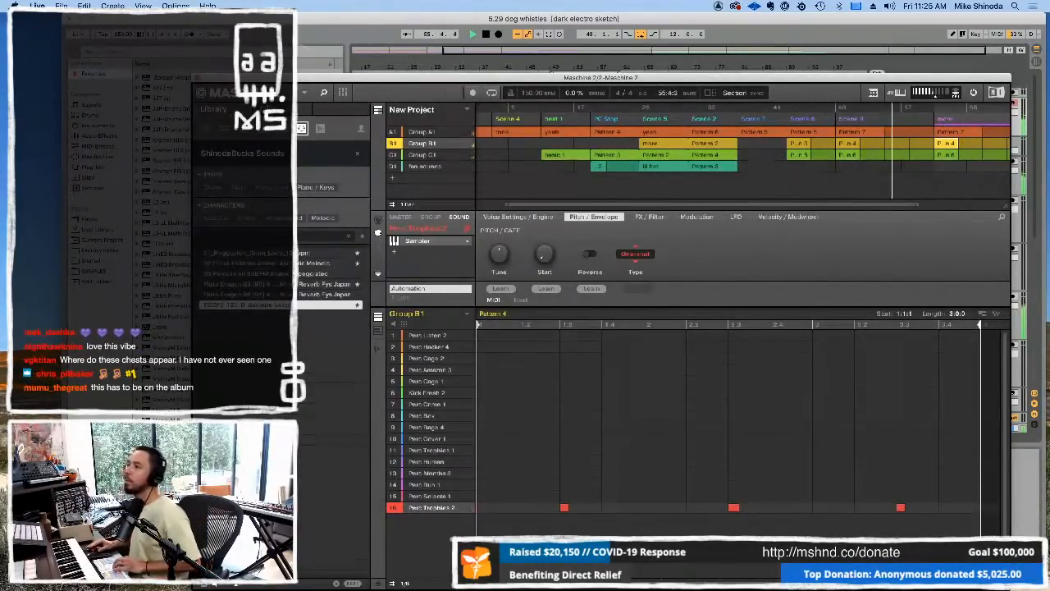
left_click(197, 79)
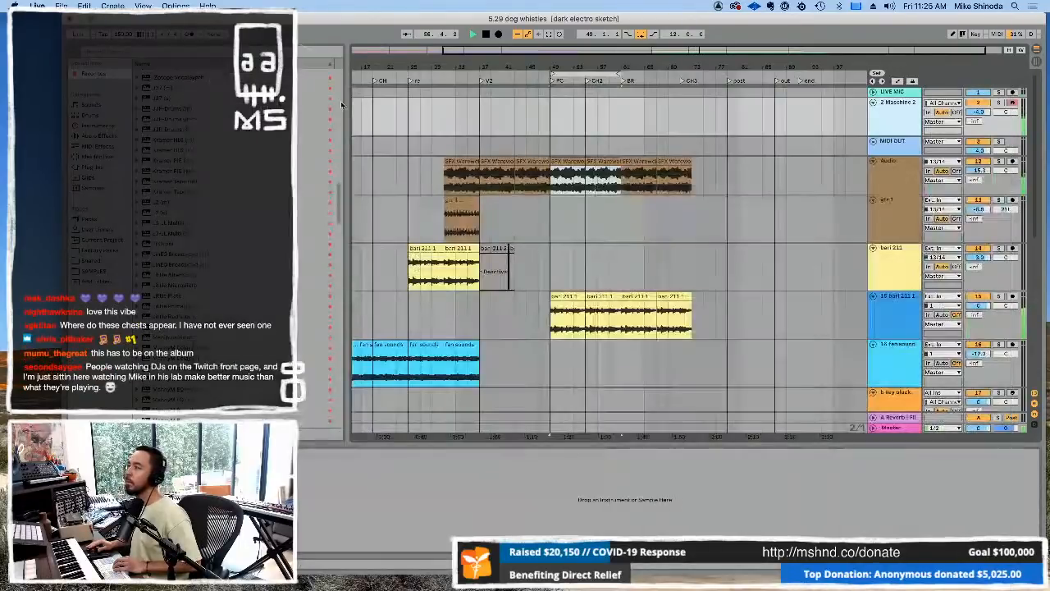
Step: Play from V2, arm the b key pluck track and record a pluck part across PC and CH2
left_click(484, 80)
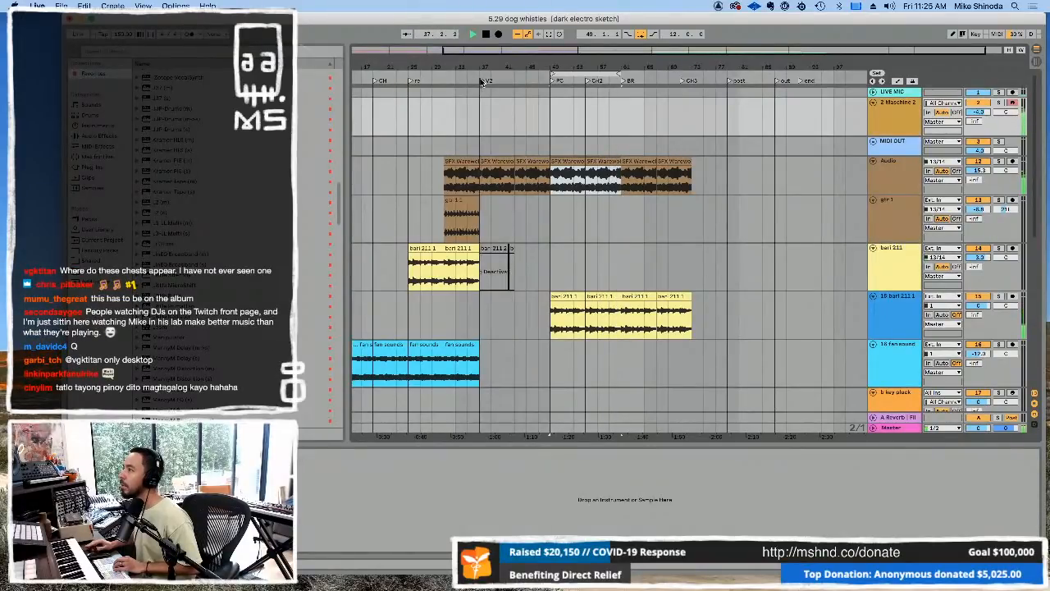
scroll(618, 242, "down", 3)
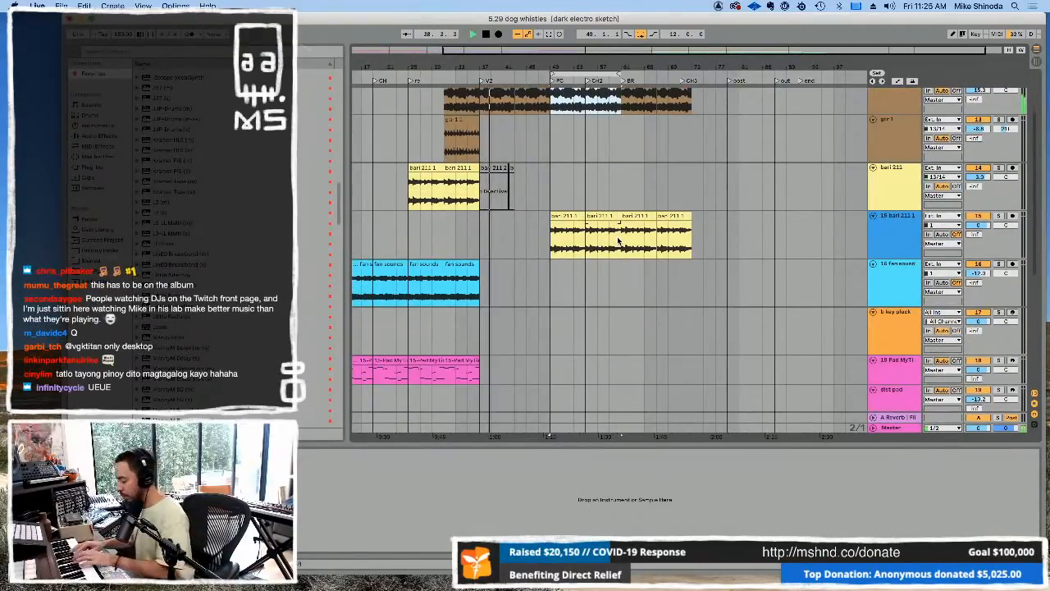
left_click(903, 316)
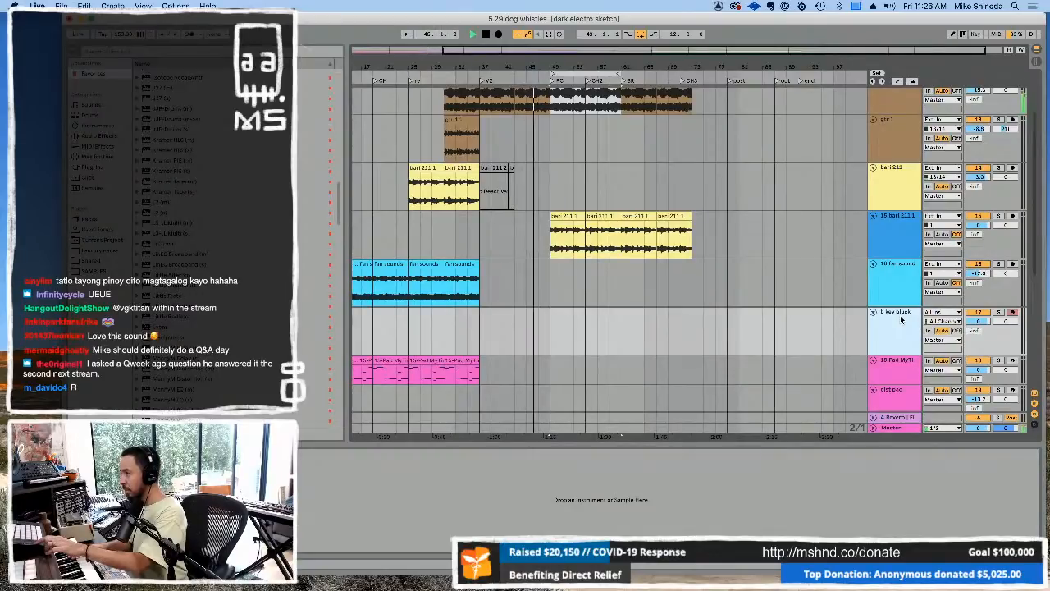
key("F9")
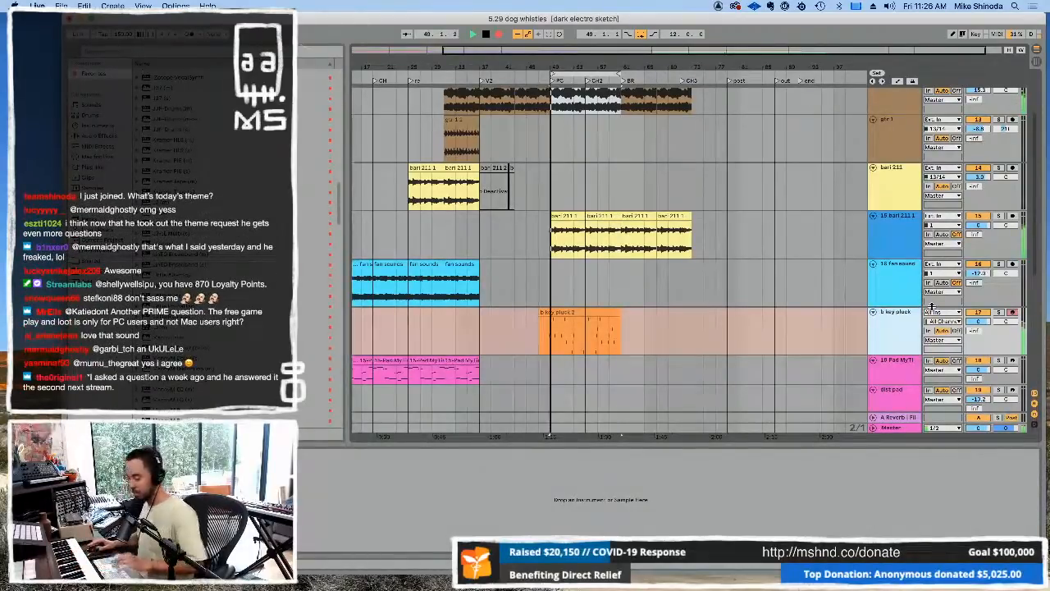
key("space")
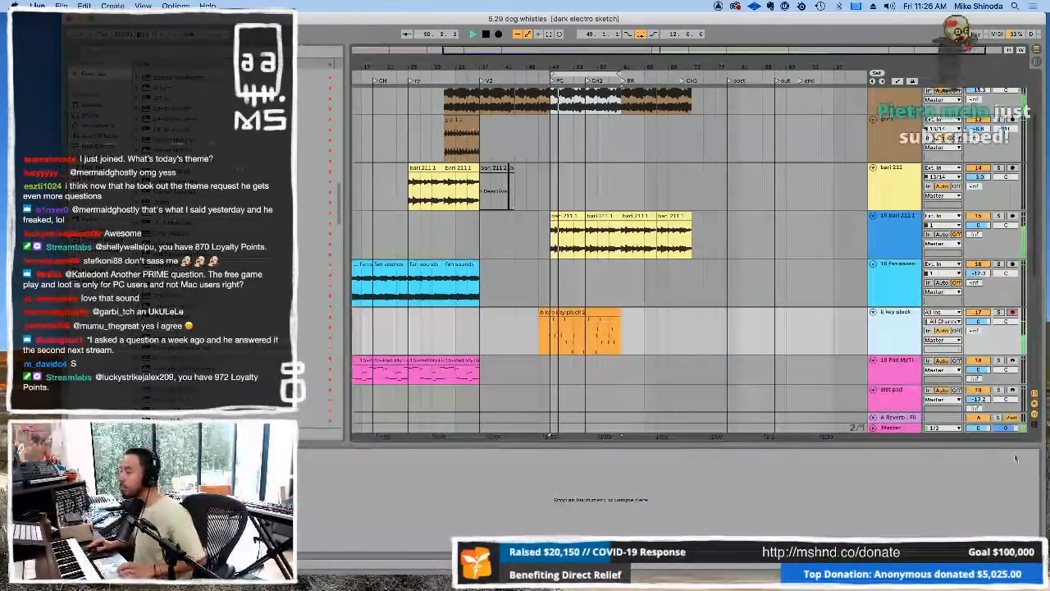
Step: Split the b key pluck clip at CH2 and duplicate its PC part twice so the pluck runs through BR
left_click(597, 312)
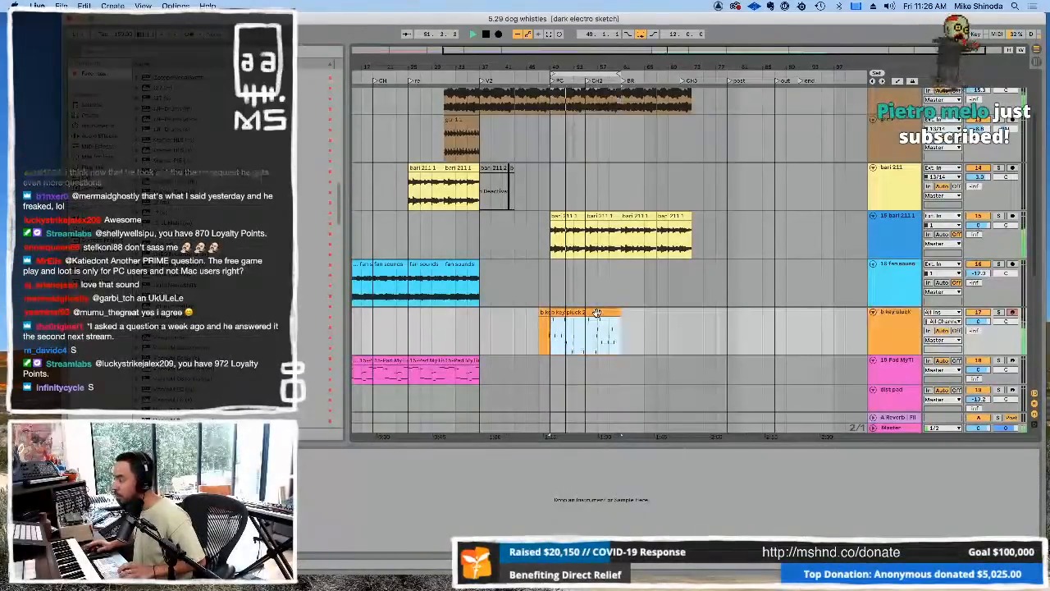
double_click(596, 313)
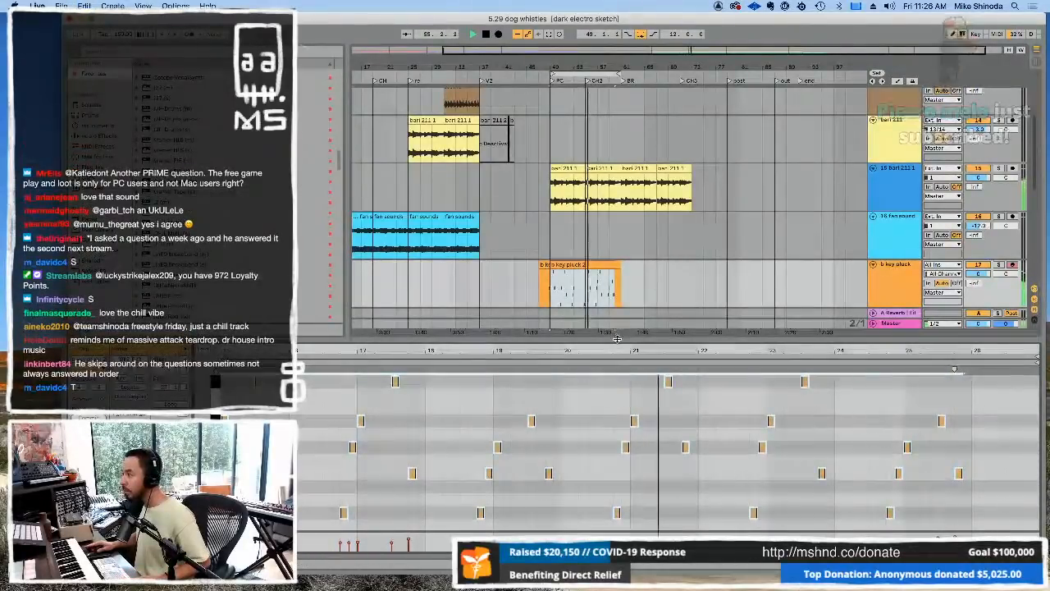
scroll(572, 187, "up", 5)
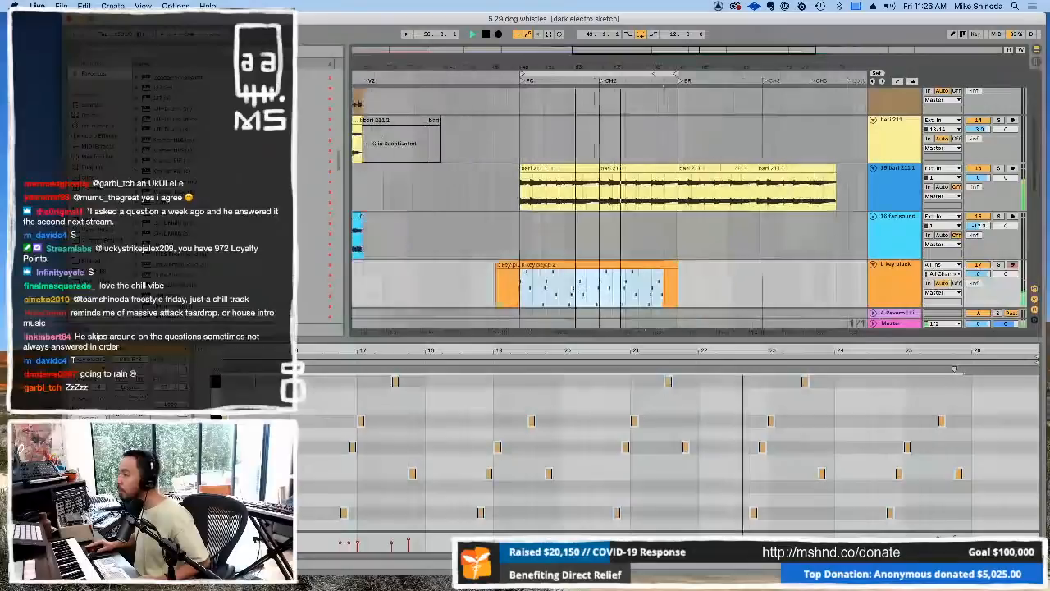
left_click(599, 289)
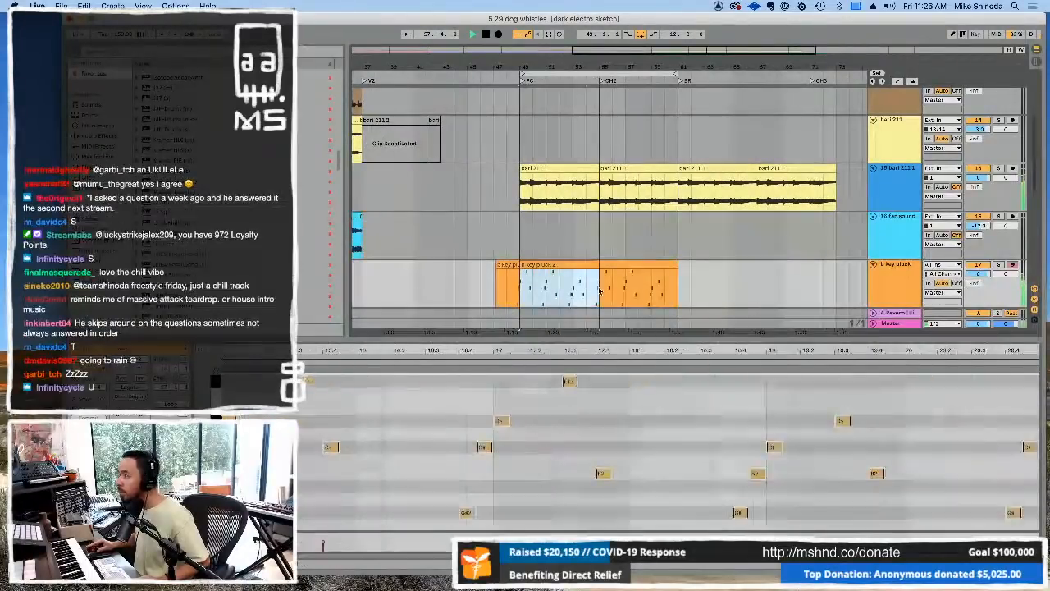
key("super+e")
key("super+d")
key("super+d")
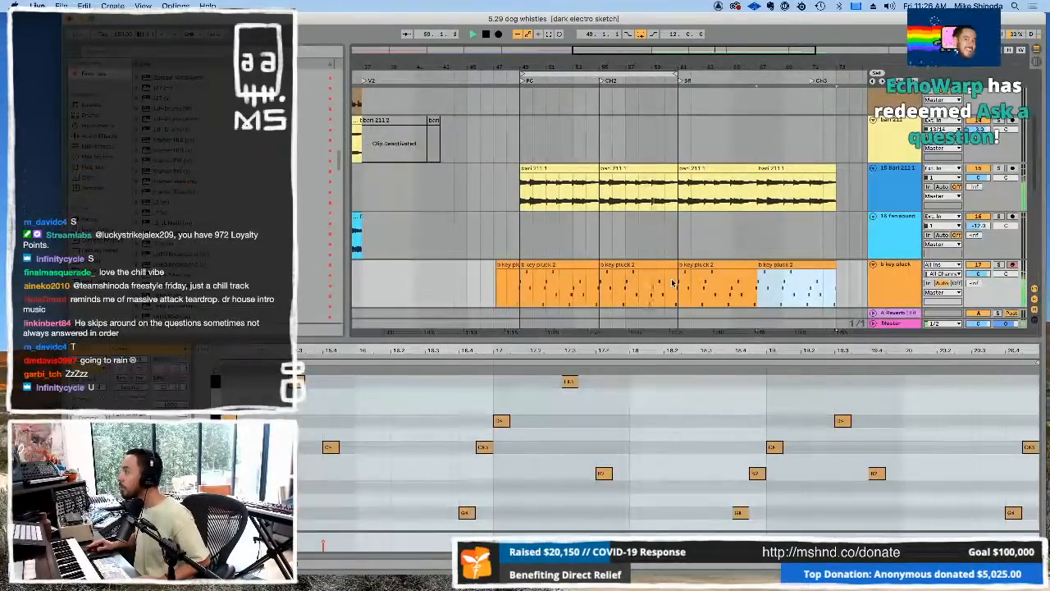
Step: Loop the BR section from the BR locator to CH3 at a length of 10 bars
left_click_drag(680, 282, 812, 283)
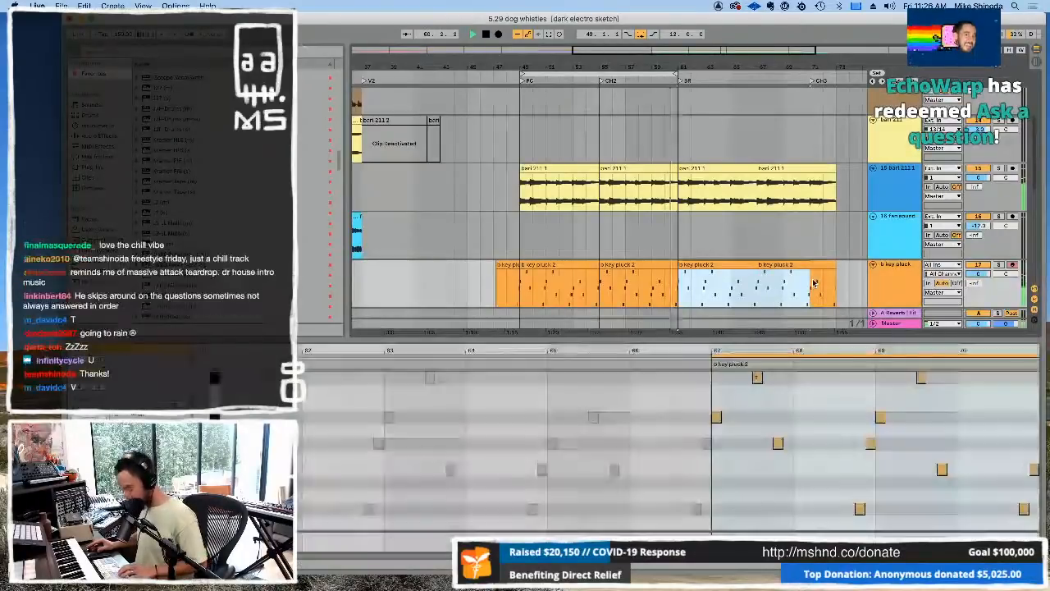
key("super+l")
scroll(816, 275, "up", 5)
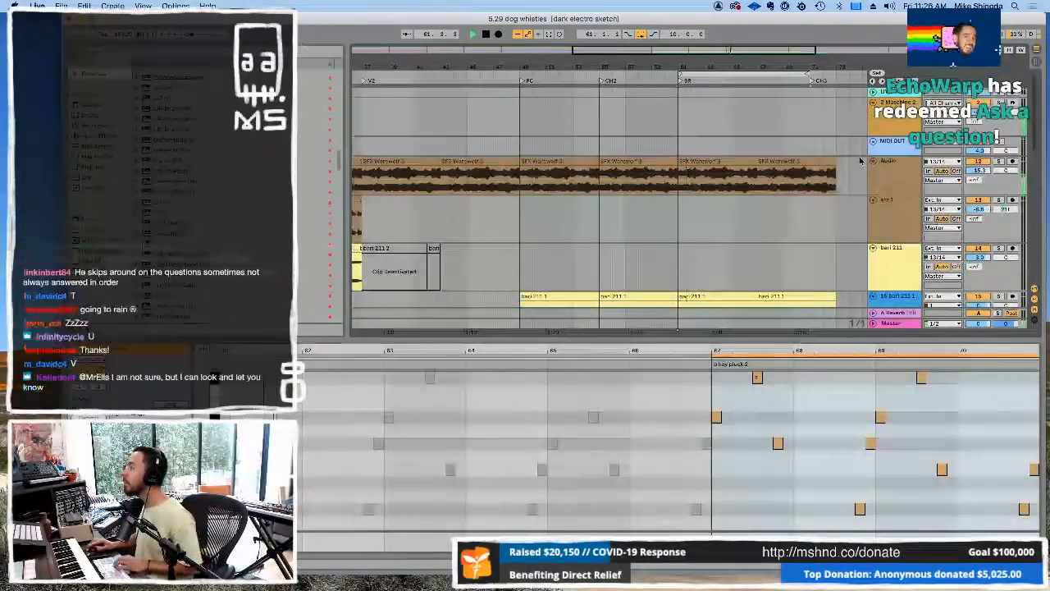
scroll(830, 106, "down", 3)
left_click_drag(802, 54, 800, 25)
scroll(656, 188, "up", 3)
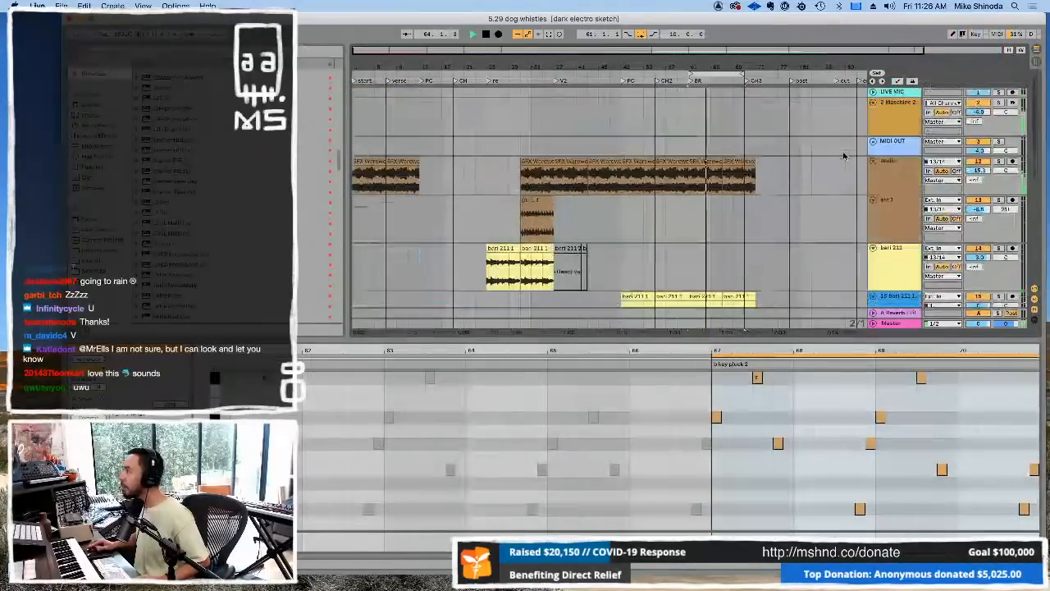
Step: Select the 2 Maschine 2 track and show its plug-in window
left_click(890, 108)
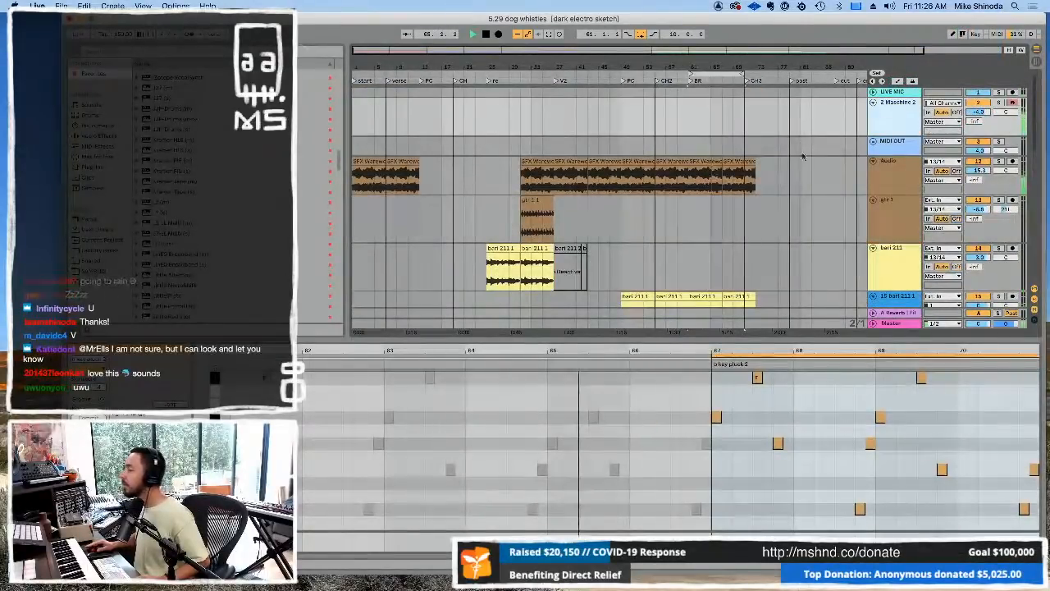
double_click(892, 104)
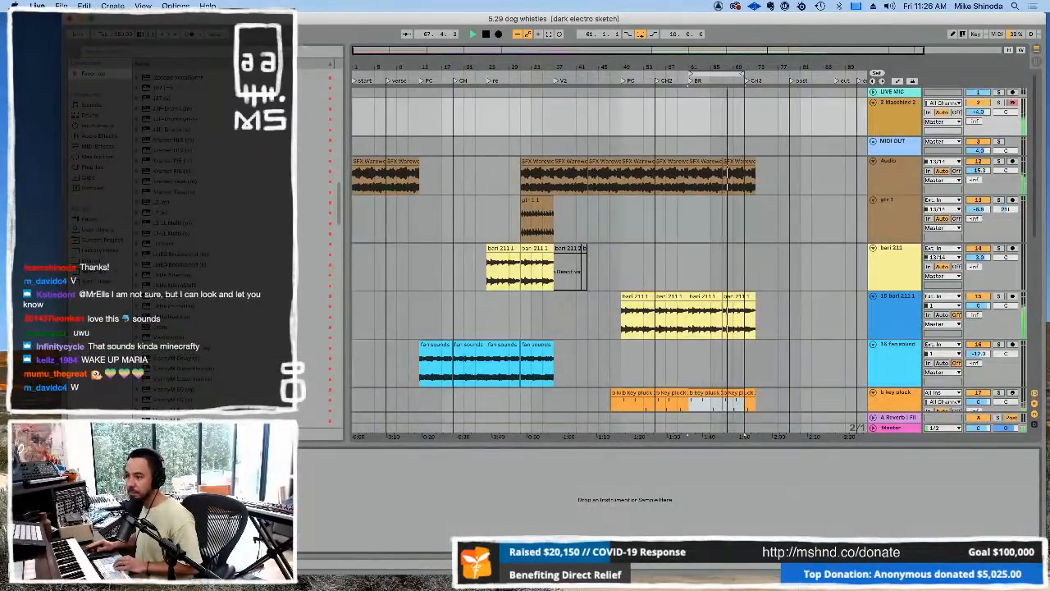
key("super+alt+p")
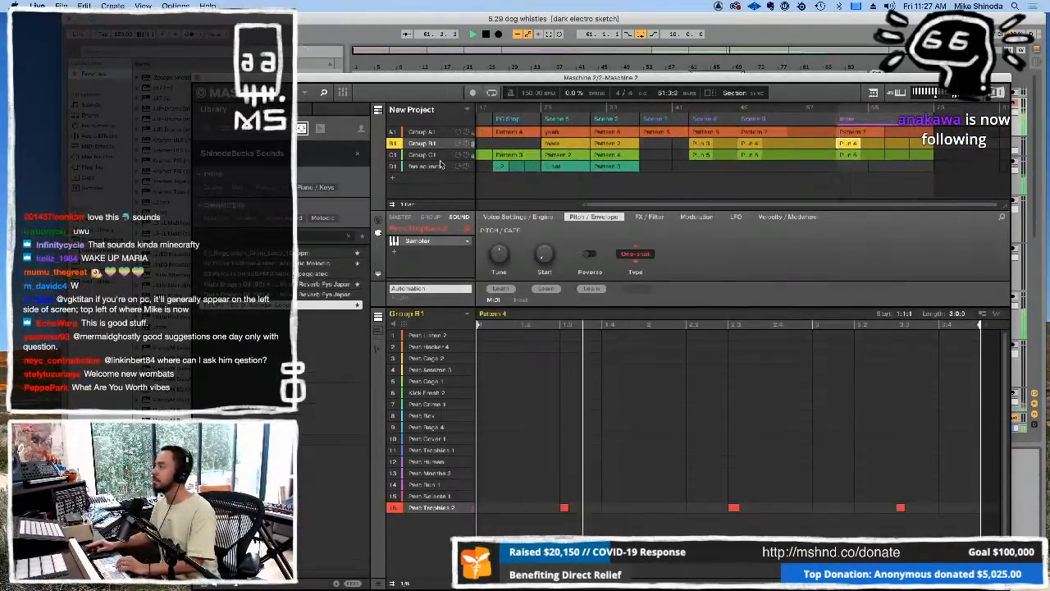
Step: Move the CH3 locator to the end of the BR clips and extend the BR loop to 12 bars
left_click_drag(579, 74, 622, 266)
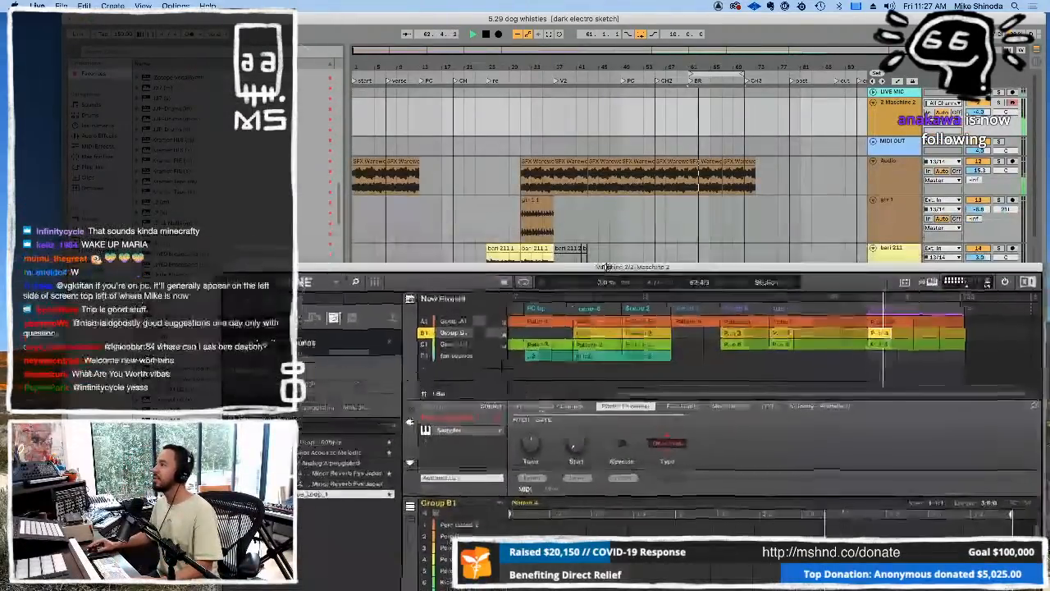
left_click_drag(745, 81, 696, 111)
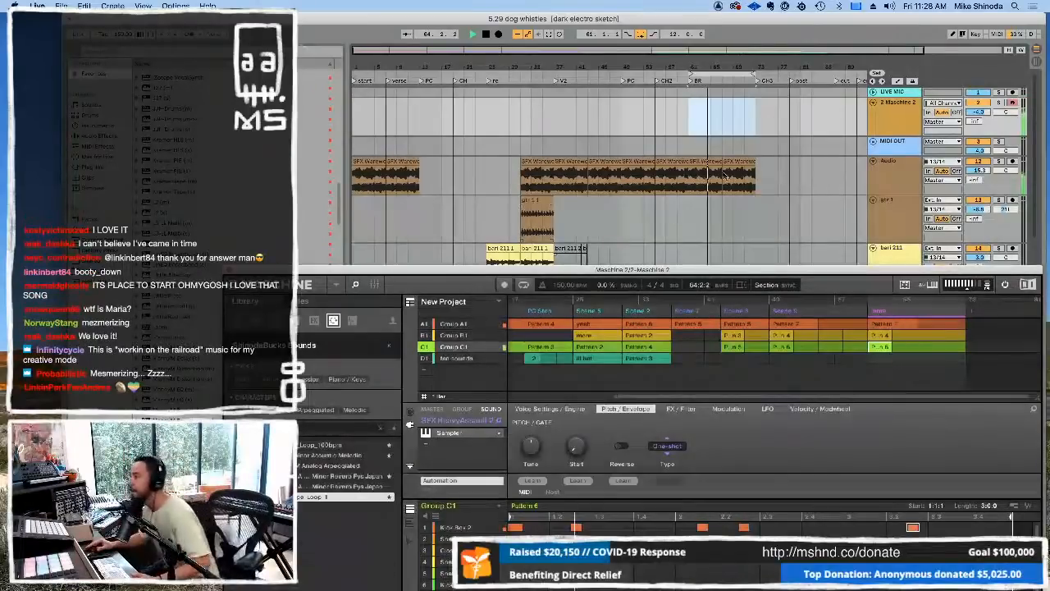
double_click(748, 269)
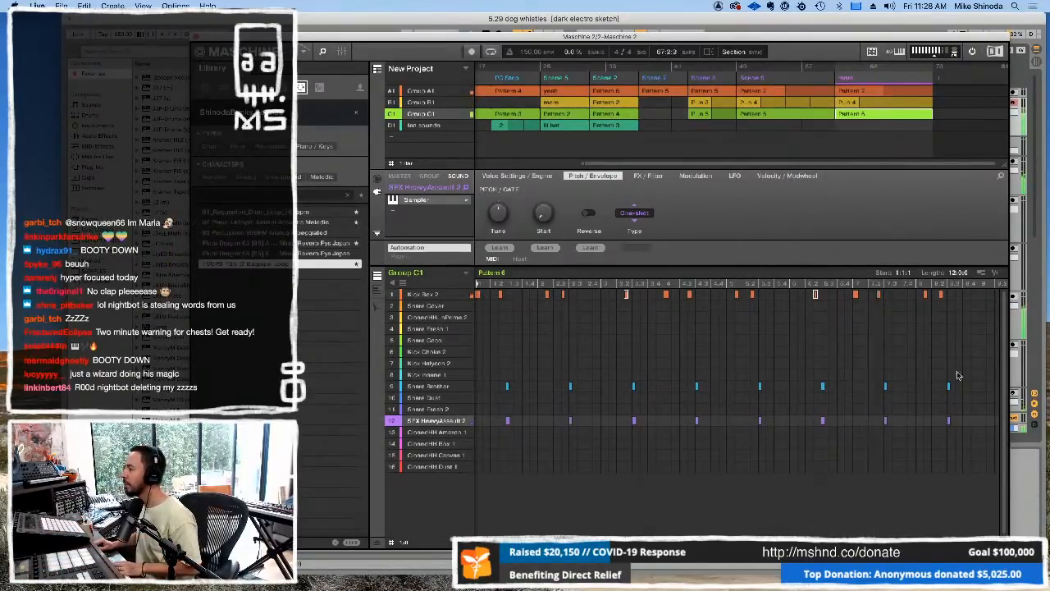
Step: Try to clear the Snare Brother and SFX HeavyAssault 2 notes from Group C1's Pattern 6
left_click_drag(980, 380, 491, 427)
key("Delete")
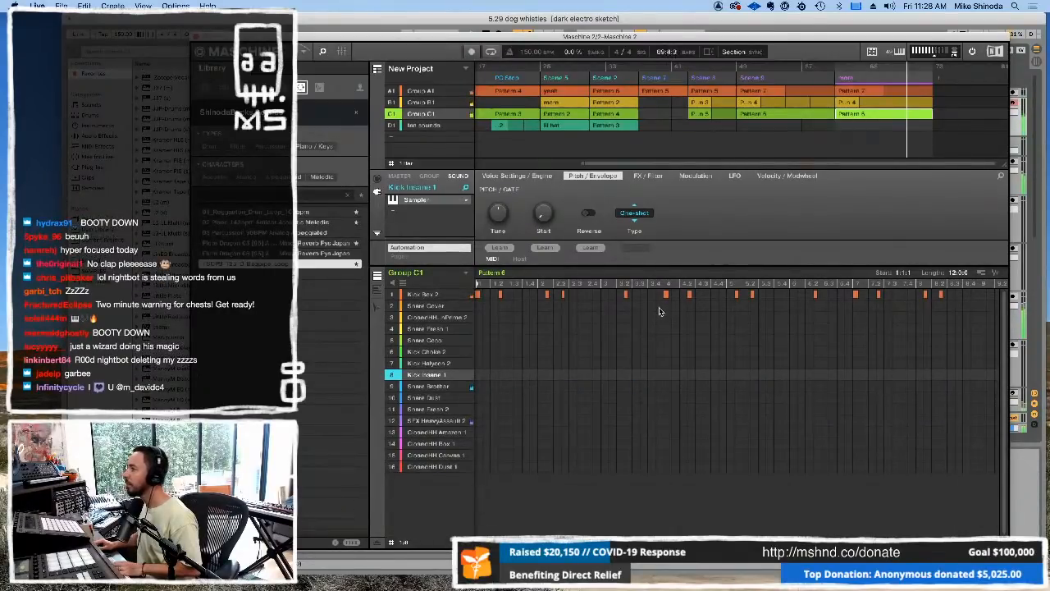
left_click_drag(808, 542, 1005, 543)
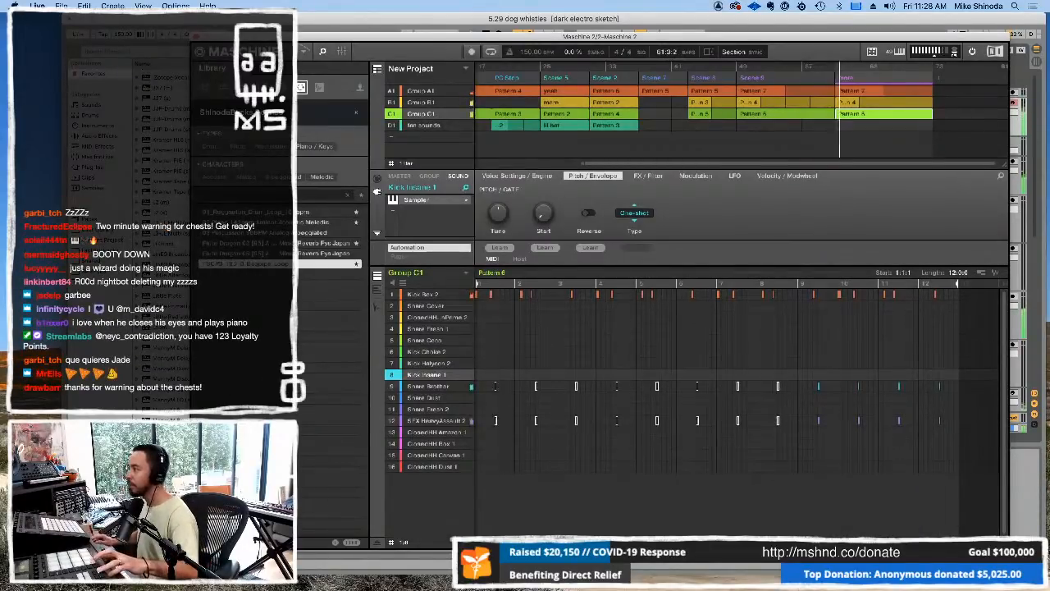
Step: Undo the latest edits to Group C1's Pattern 6, back to the 6-bar version with only Kick Box 2 notes
key("super+z")
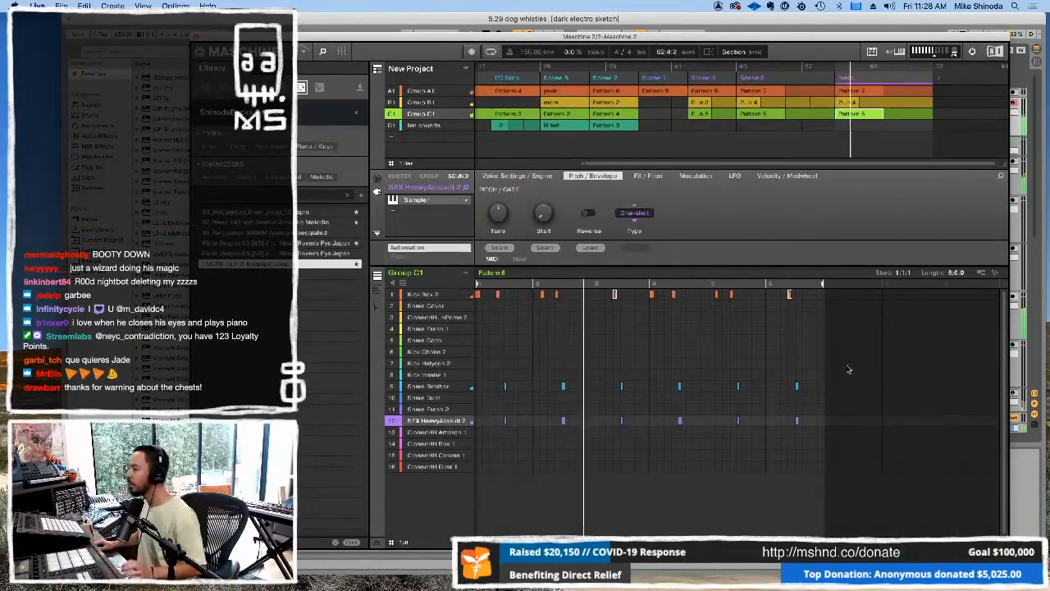
key("super+z")
key("super+z")
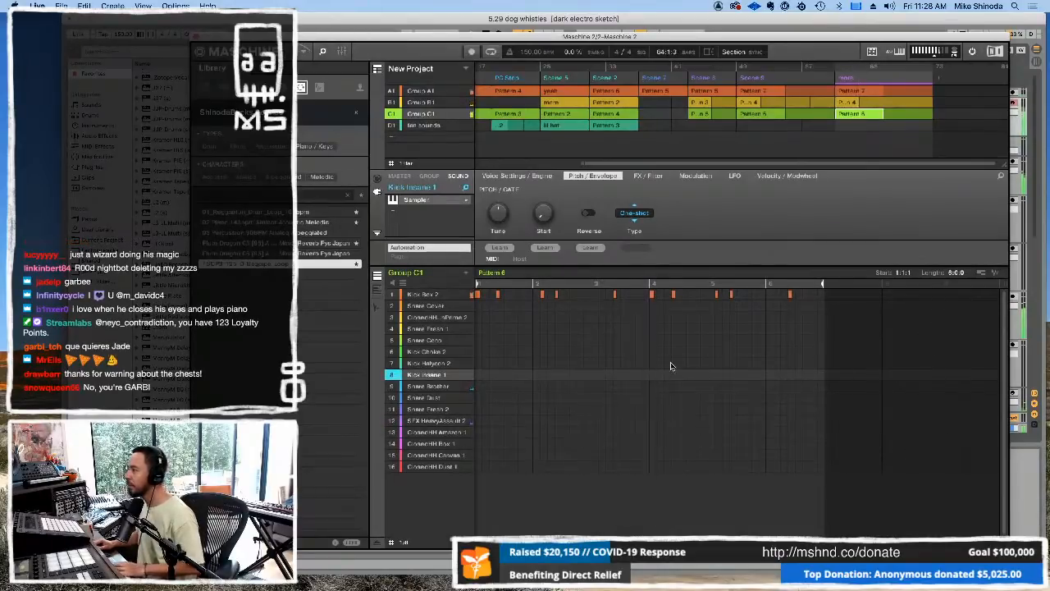
Step: Rework Pattern 6's Kick Box 2 hits: remove the one early in bar 5, shift the bar 3 hit to bar 2's end and add one starting bar 3
left_click(717, 295)
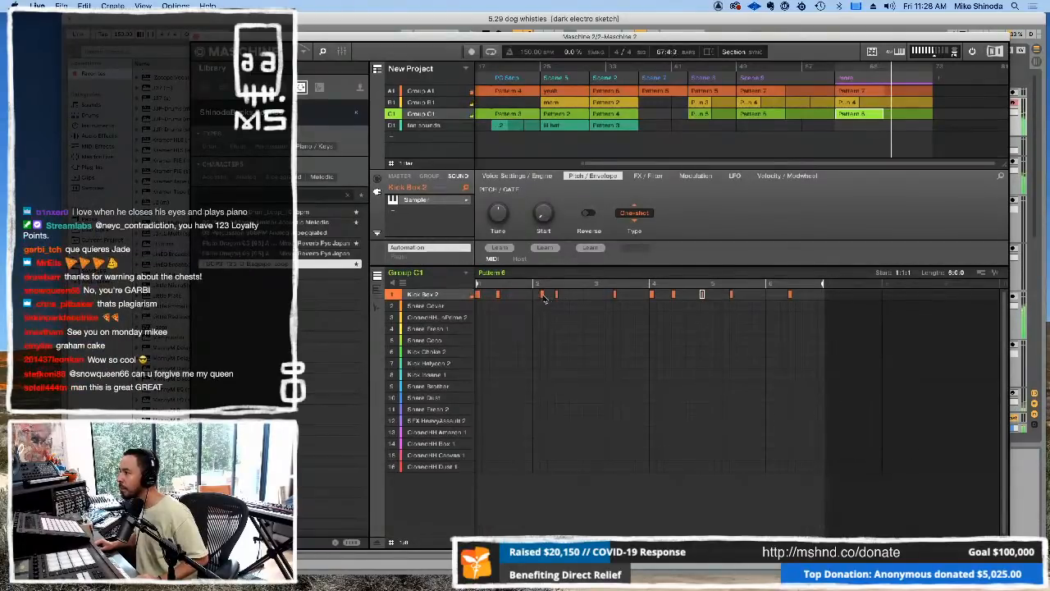
left_click(614, 295)
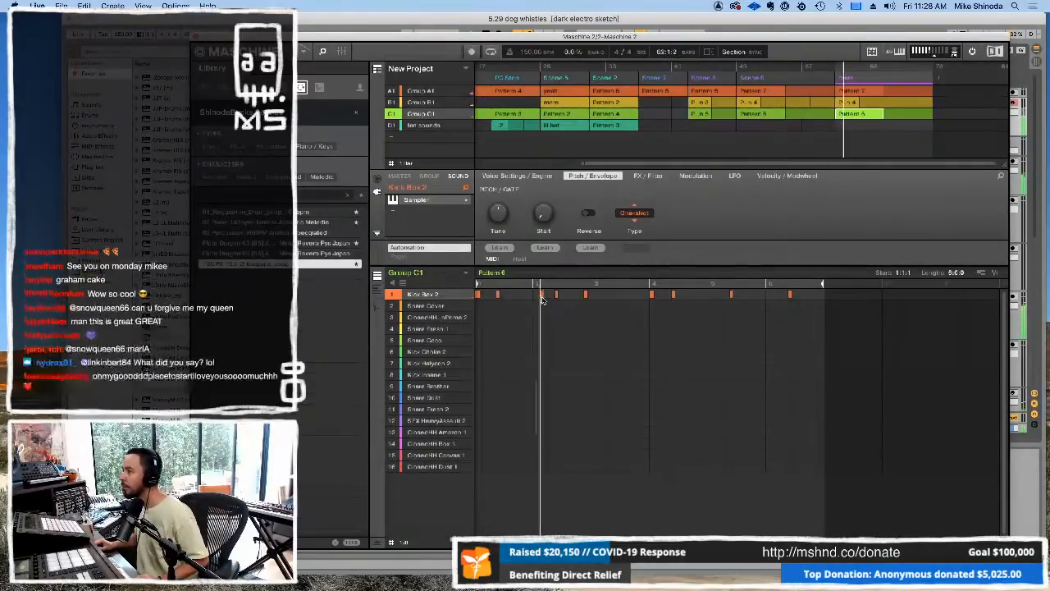
double_click(586, 294)
double_click(586, 294)
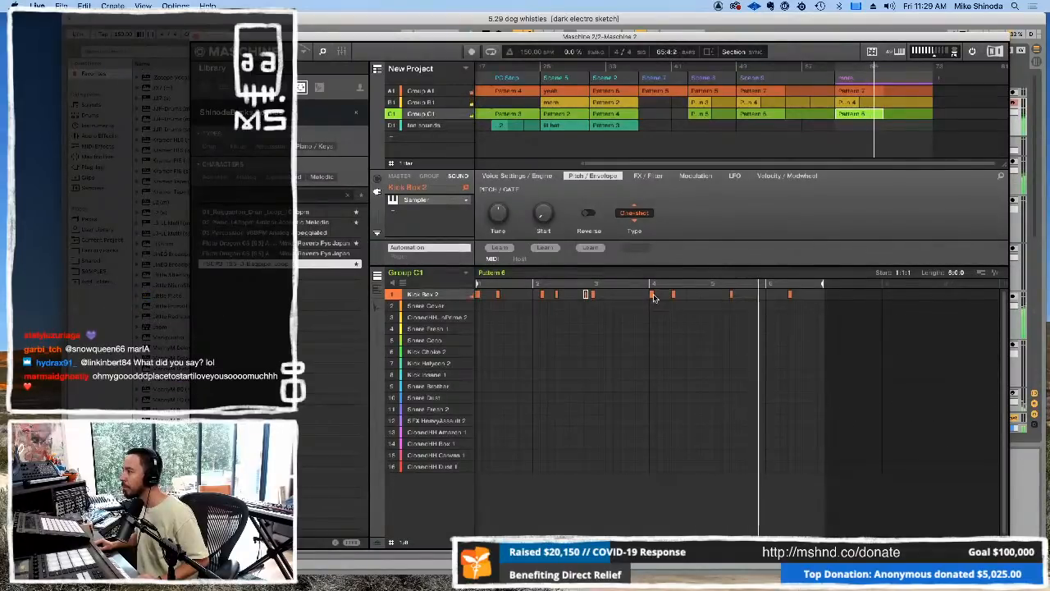
double_click(732, 295)
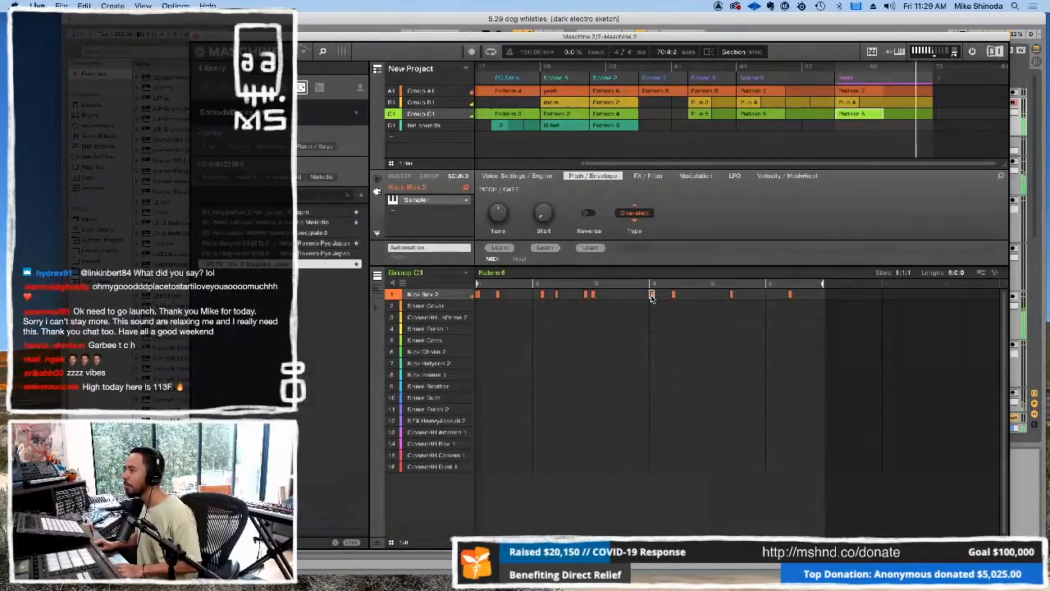
Step: Shift the first bar 4 kick slightly later, add kicks in bars 4 to 6, and replace the one ending bar 2 with a mid-bar 3 hit
left_click_drag(652, 295, 659, 296)
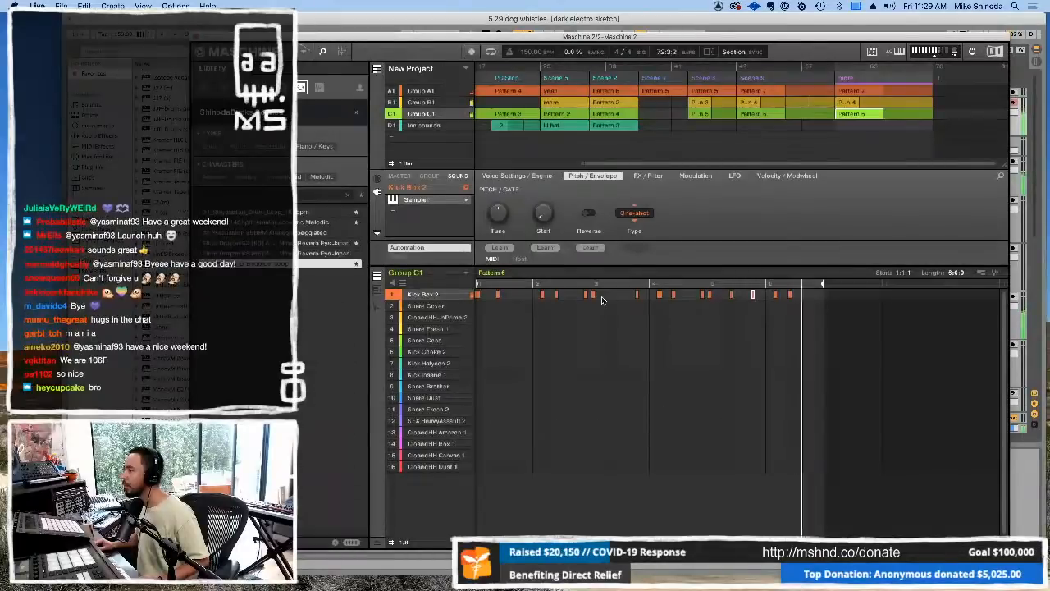
double_click(519, 295)
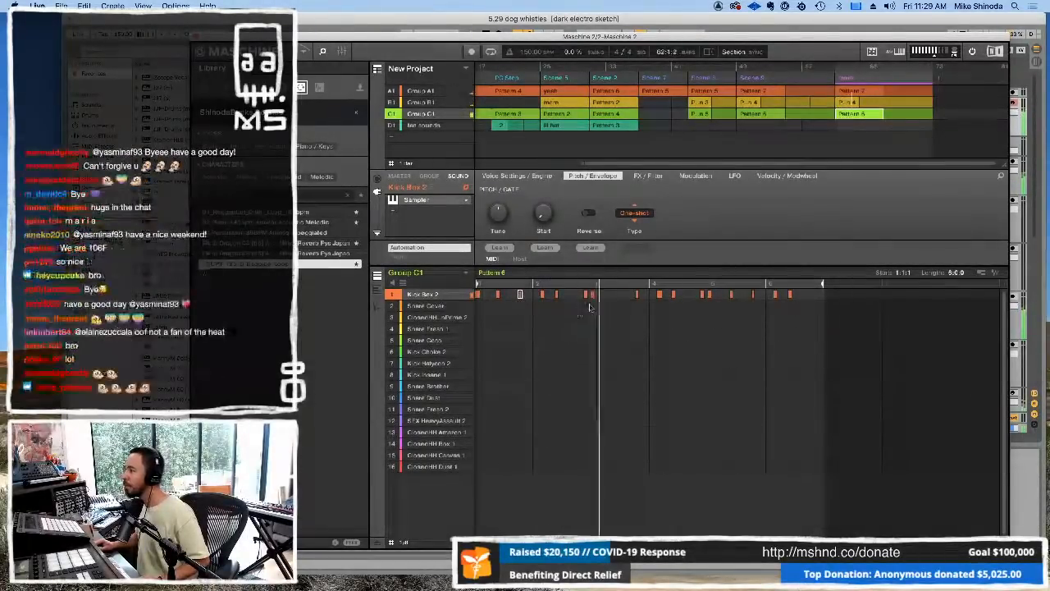
left_click_drag(579, 311, 585, 293)
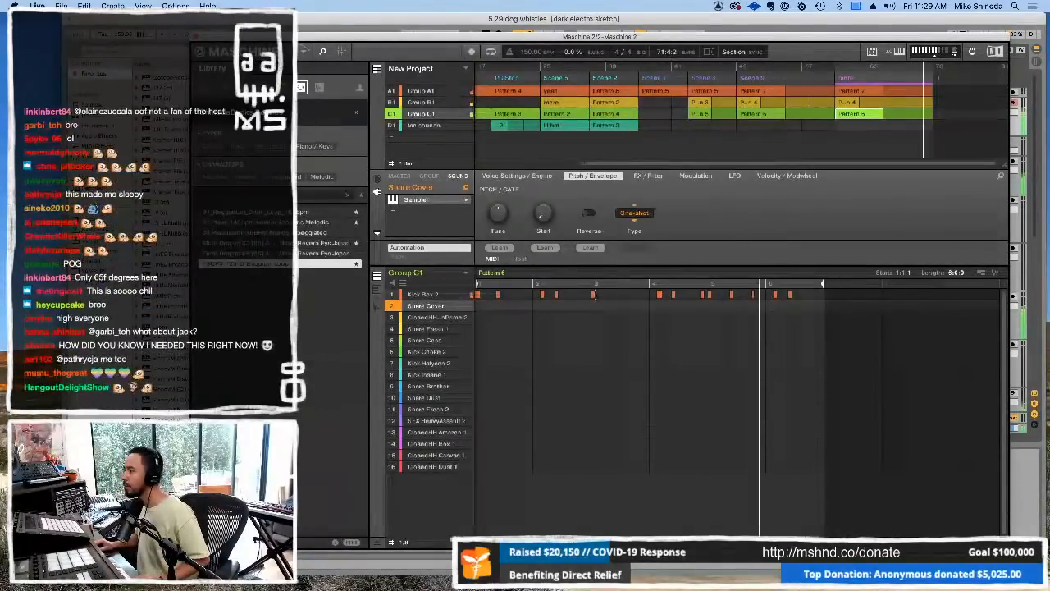
left_click_drag(593, 296, 615, 296)
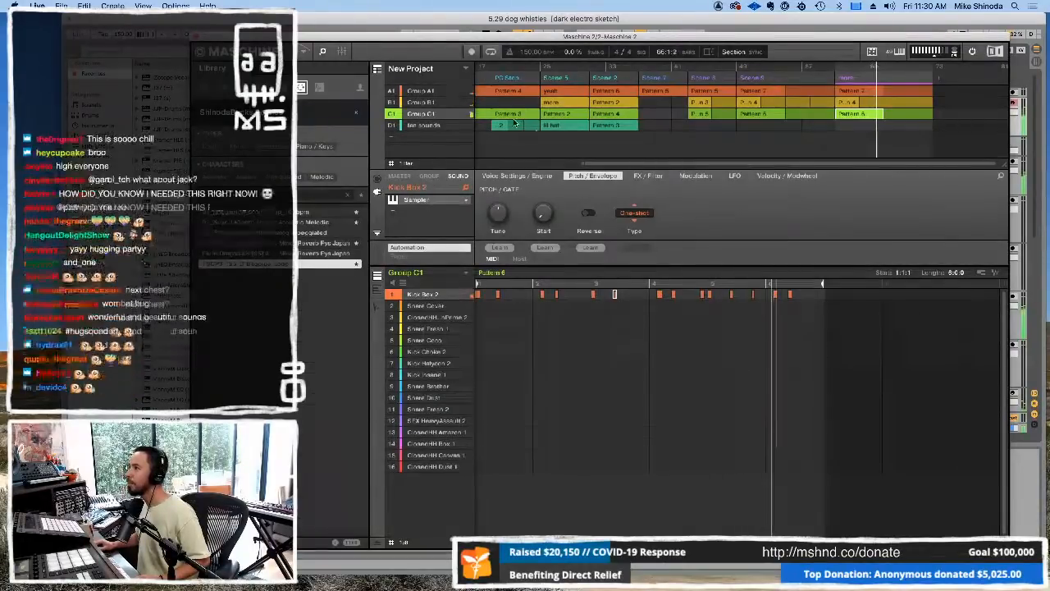
Step: Delete the SFX CarRadio 6 hit near bar 4 from Group A1's Pattern 7
left_click(421, 91)
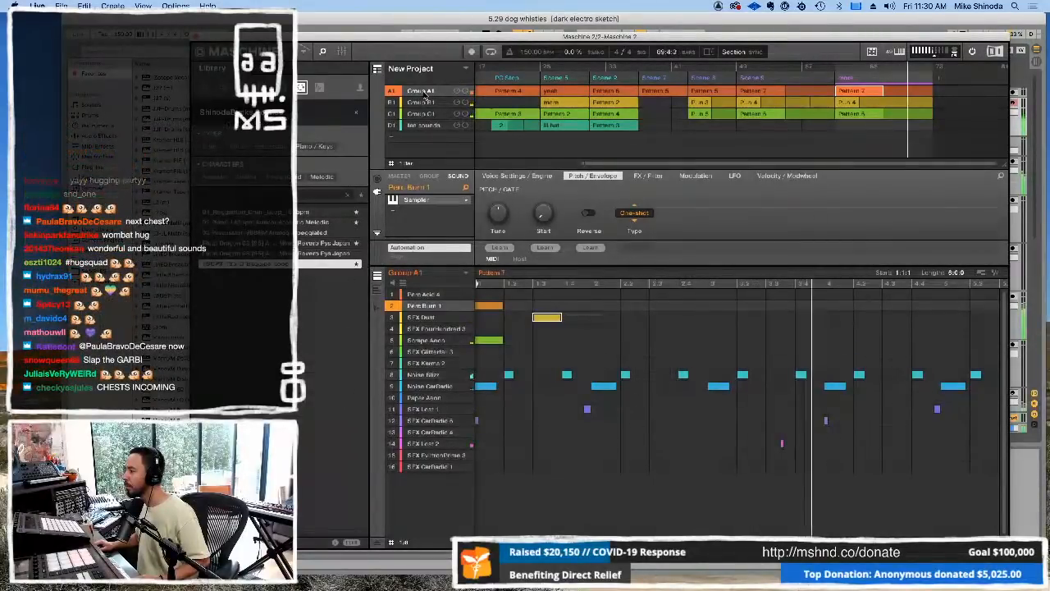
left_click(825, 421)
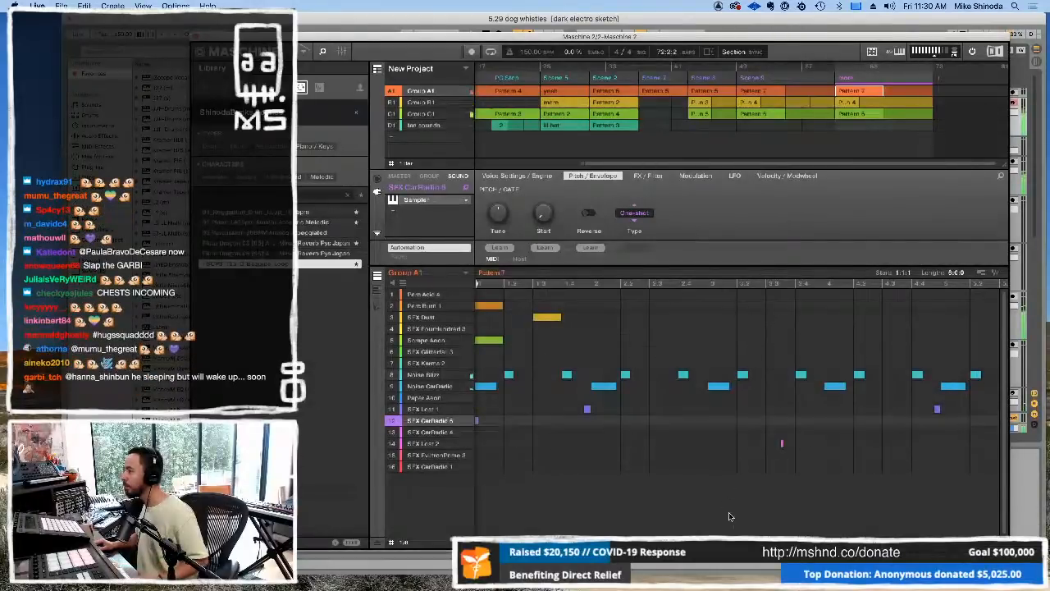
left_click_drag(858, 283, 860, 172)
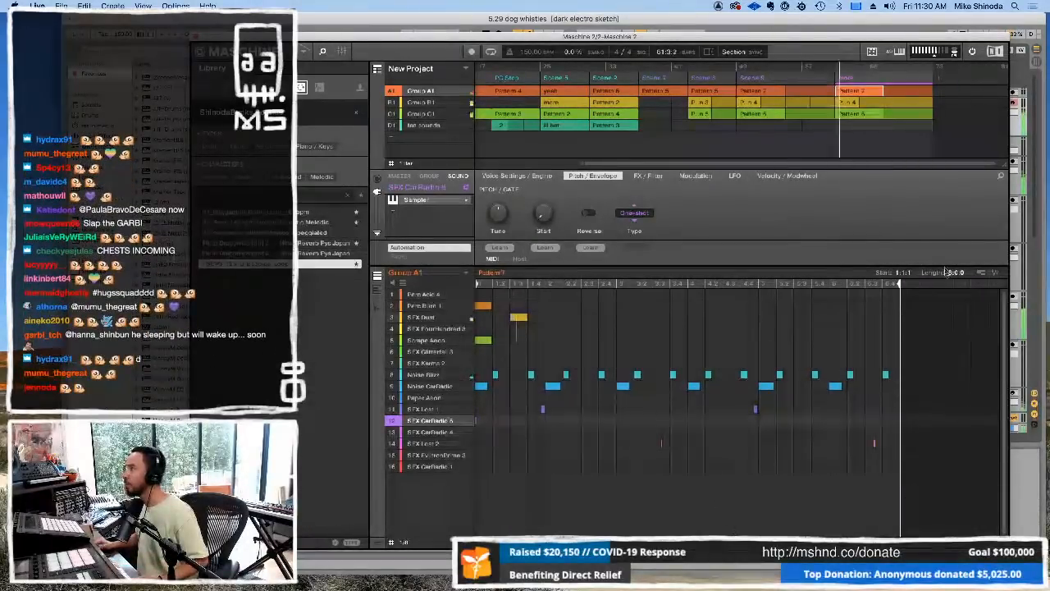
Step: Make the last scene's patterns unique and open Group C1's Pattern 7
right_click(849, 81)
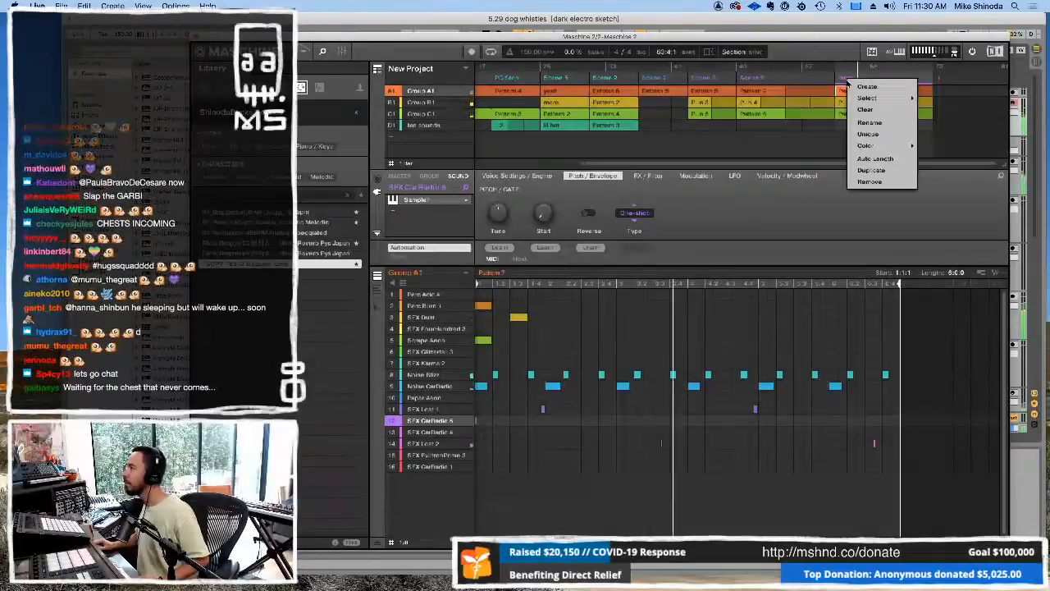
left_click(856, 134)
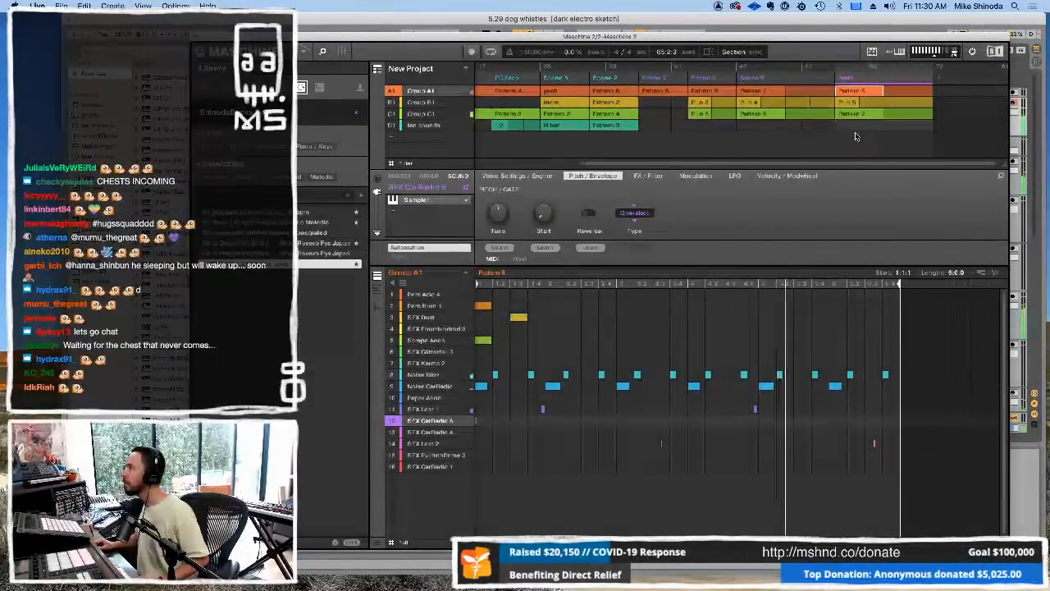
left_click(853, 118)
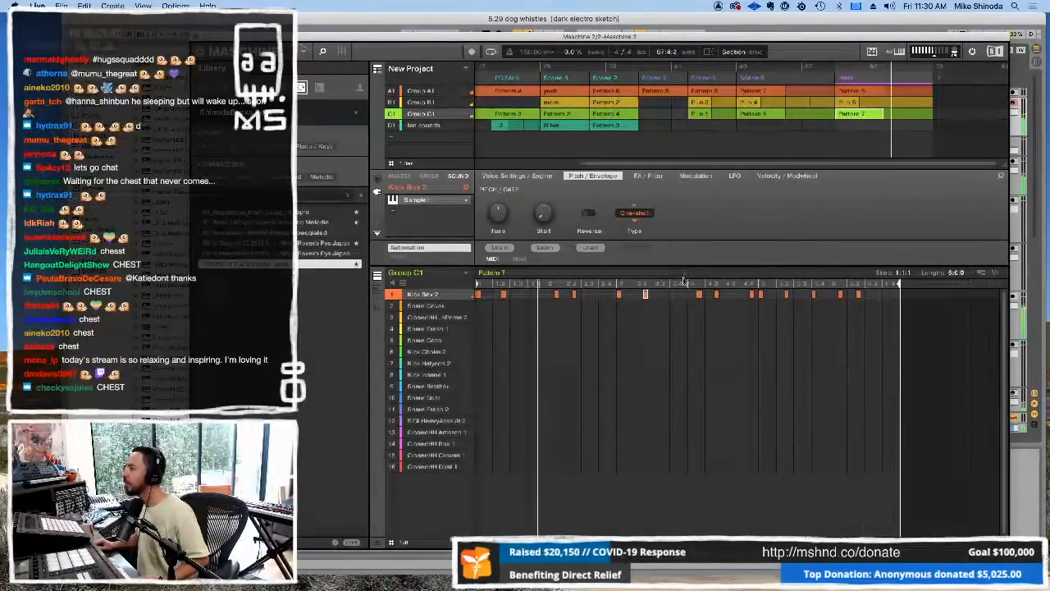
Step: Double Pattern 7's Kick Box 2 hits on Kick Choke 2 and replace ClosedHH Canvas 1's hits starting bar 4 with a copy of bar 6's roll
left_click_drag(876, 298, 478, 354)
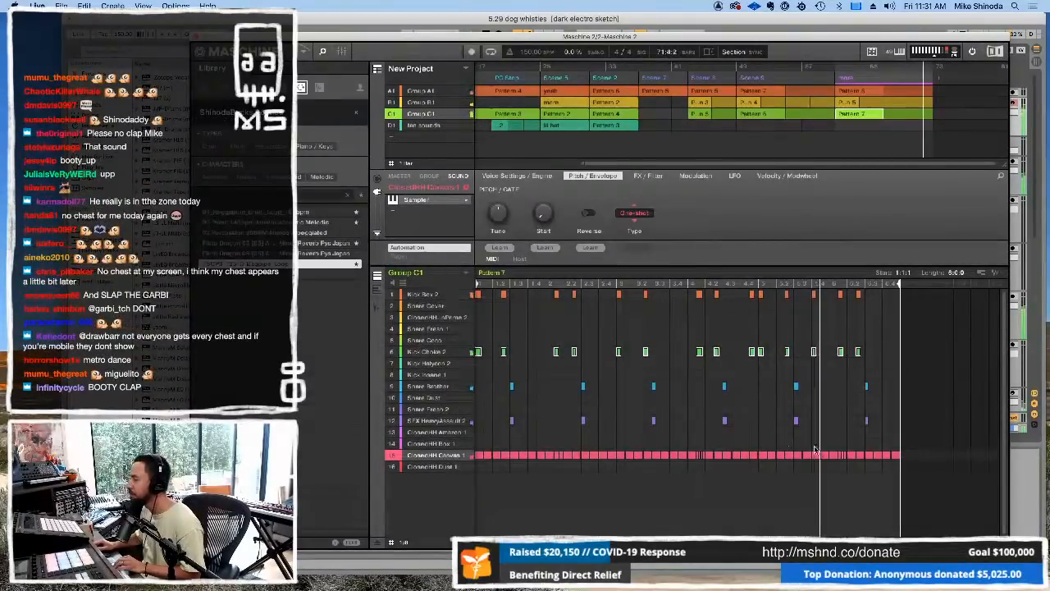
left_click(695, 455)
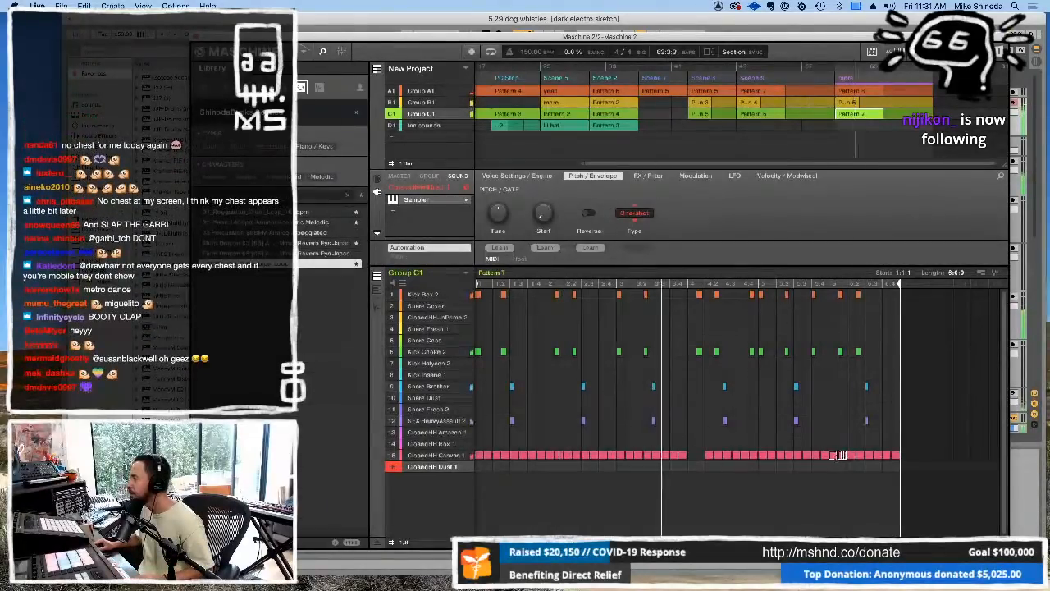
left_click(697, 456)
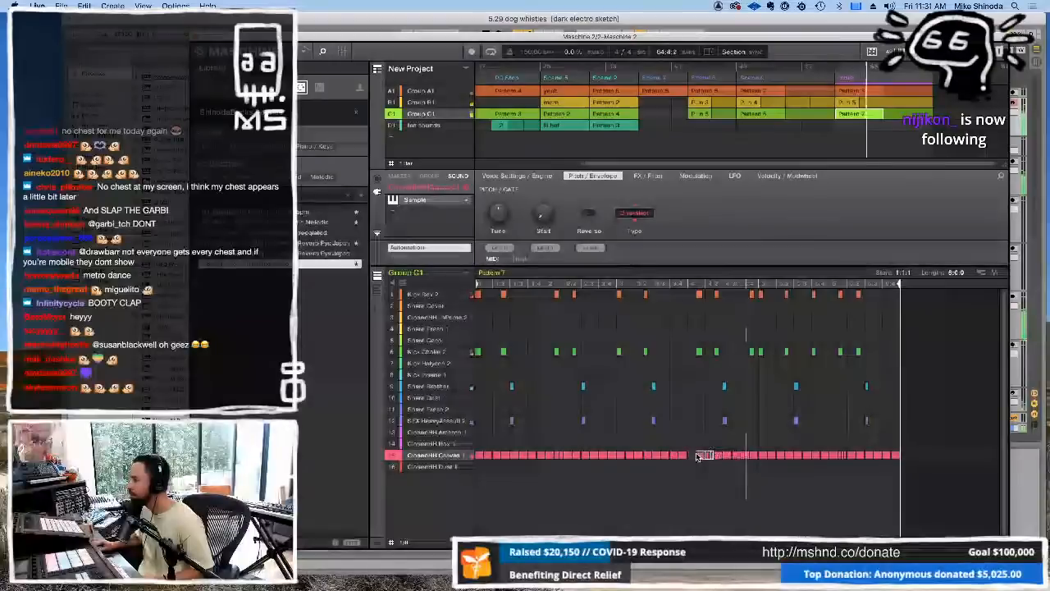
left_click_drag(693, 456, 689, 456)
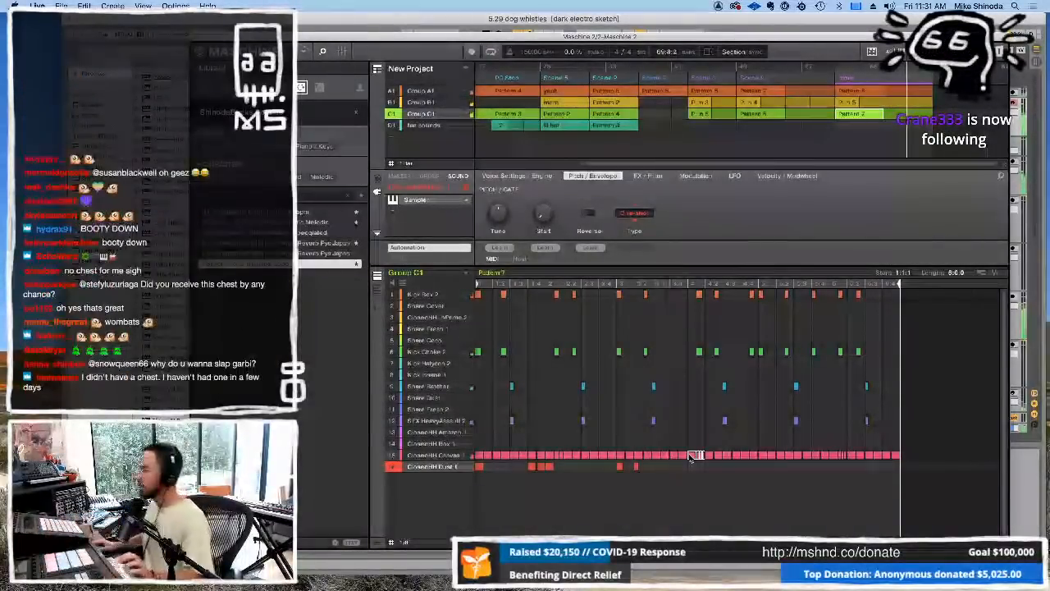
Step: Clear the ClosedHH Dust 1 hits in the first three bars of Pattern 7 and hide the Maschine window
left_click_drag(662, 461, 464, 473)
key("Delete")
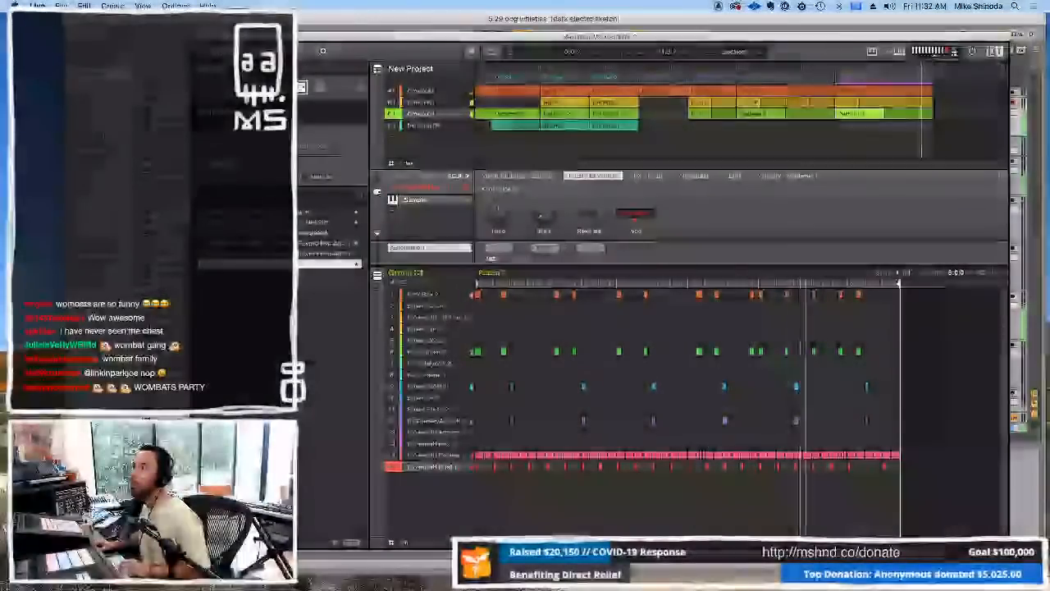
key("alt+super+p")
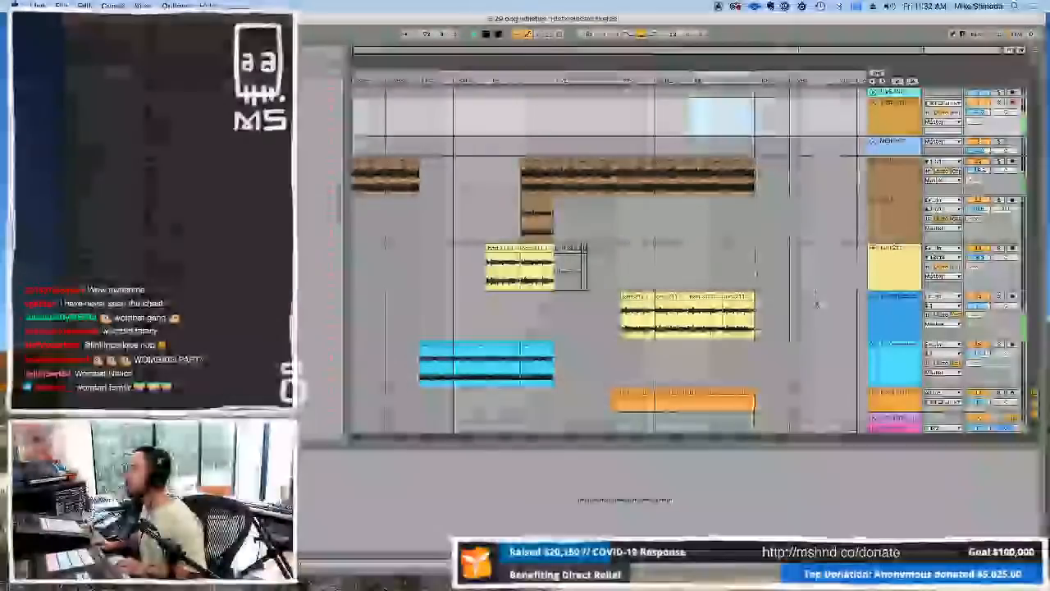
Step: Record a MIDI part on the dist pad track across the BR section
scroll(856, 298, "down", 1)
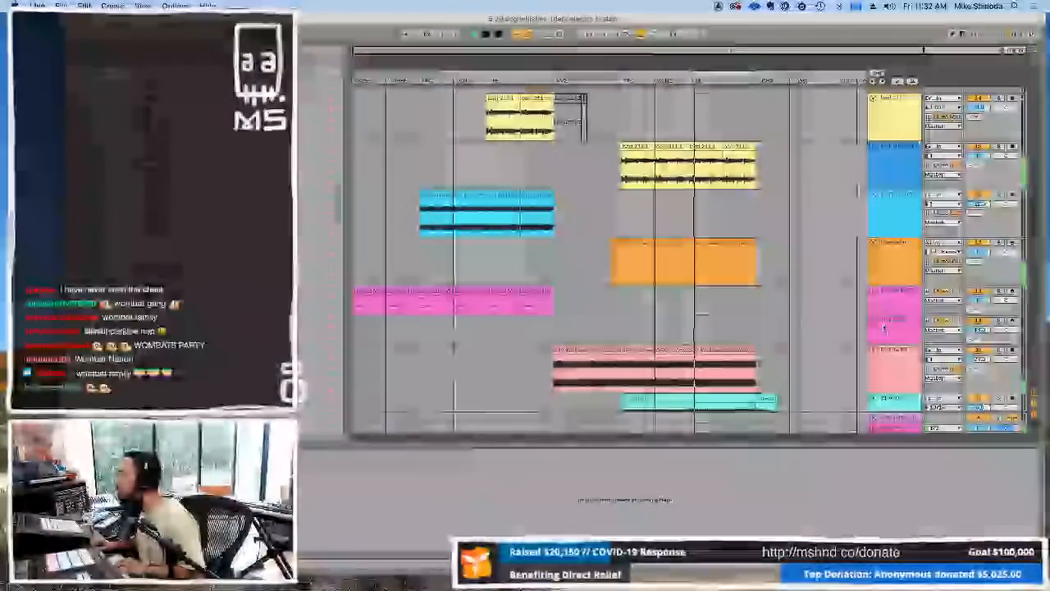
left_click(884, 327)
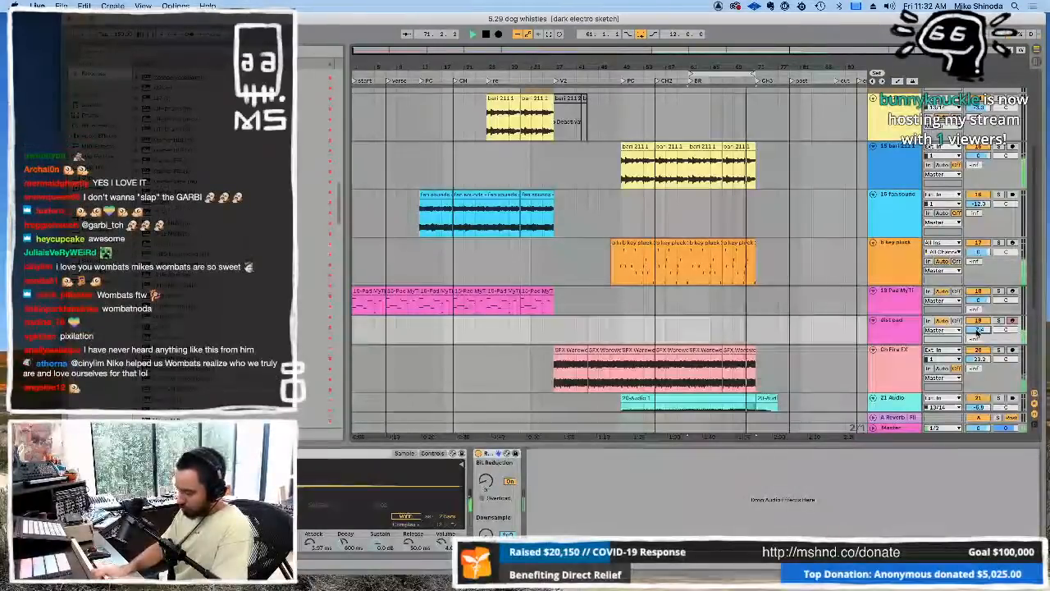
key("F9")
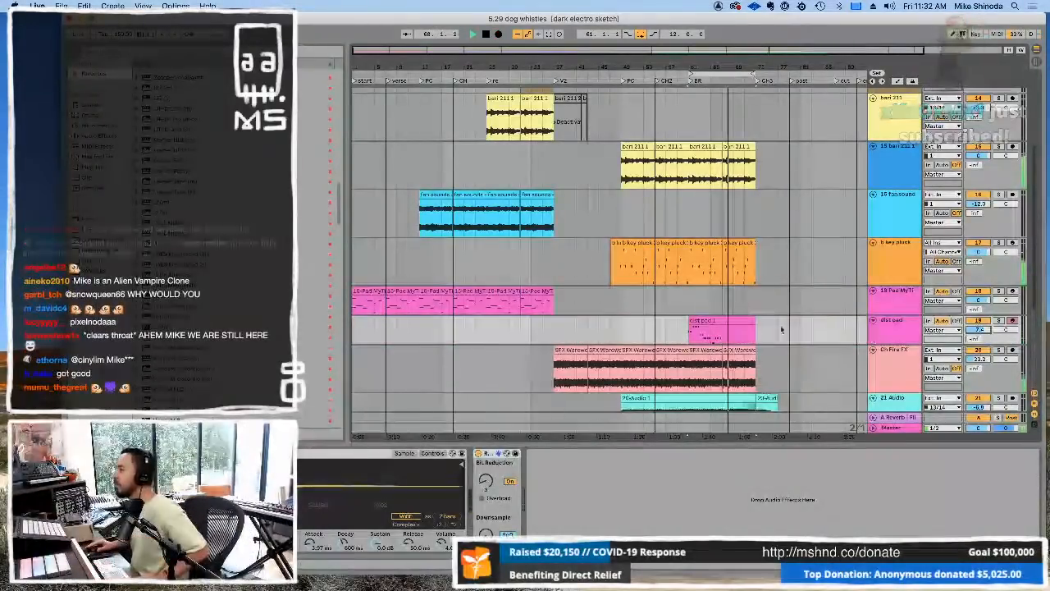
Step: Quantize the notes of the recorded dist pad clip at an amount of 100%
double_click(703, 323)
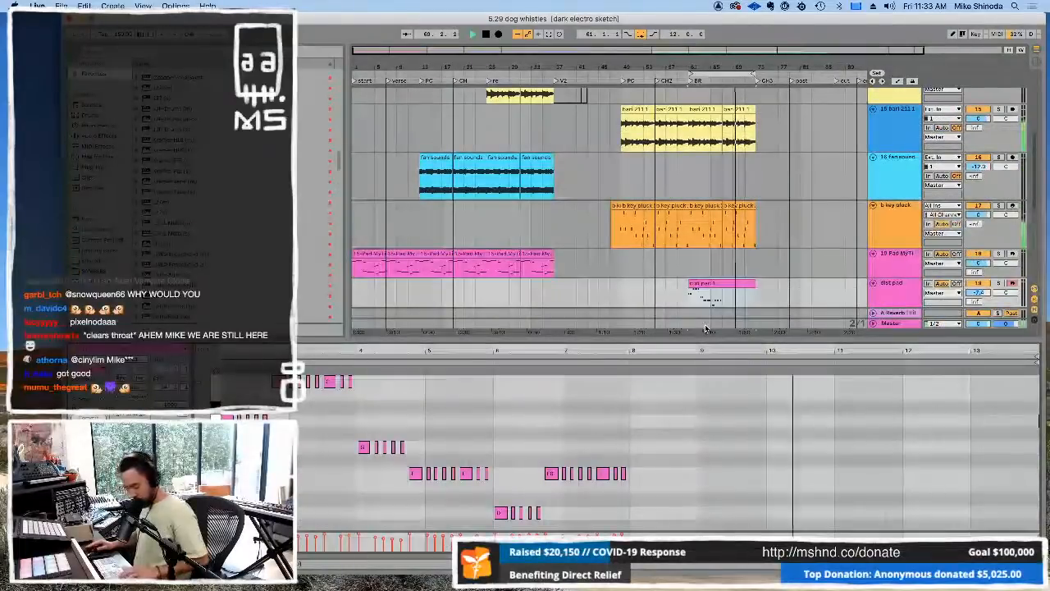
right_click(634, 431)
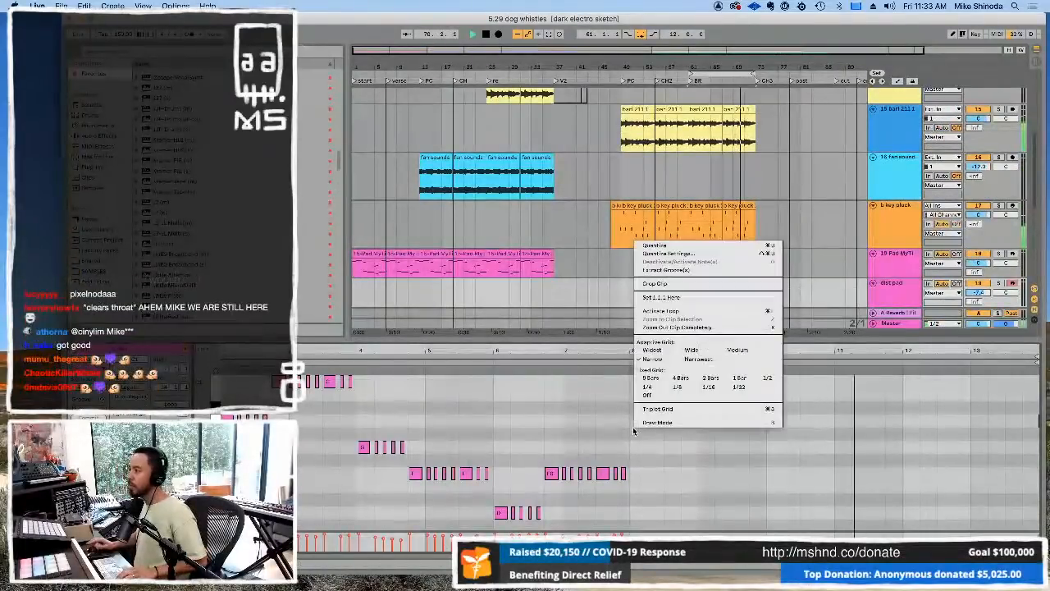
left_click(676, 275)
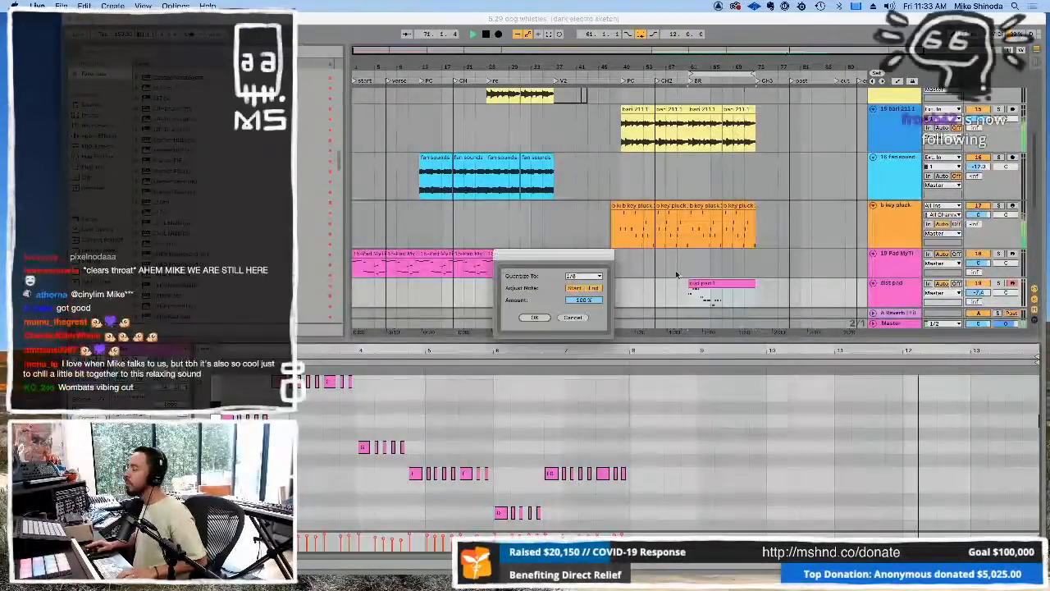
left_click(592, 277)
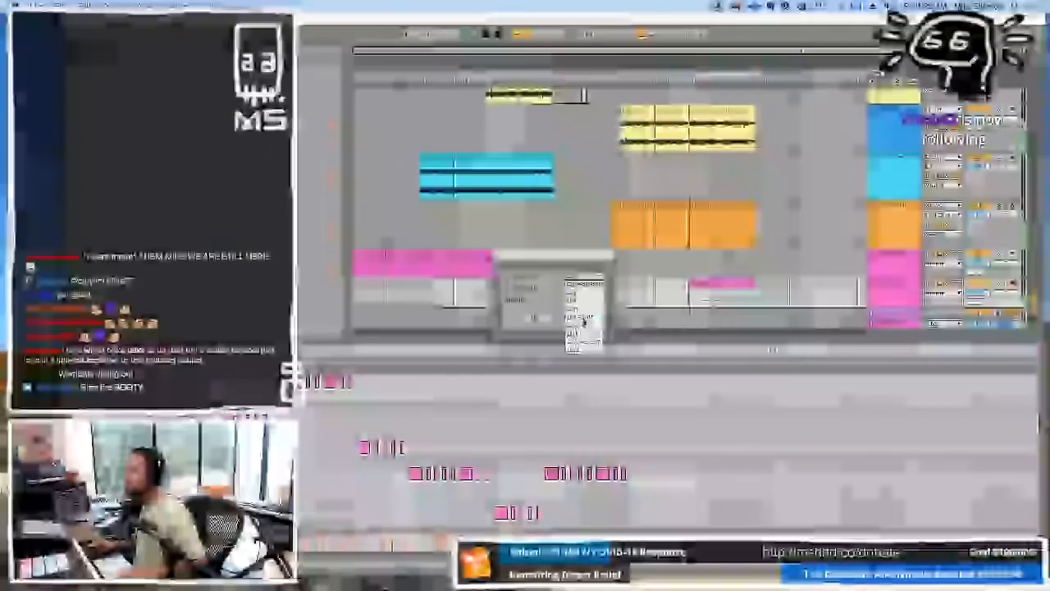
left_click(584, 311)
left_click(535, 318)
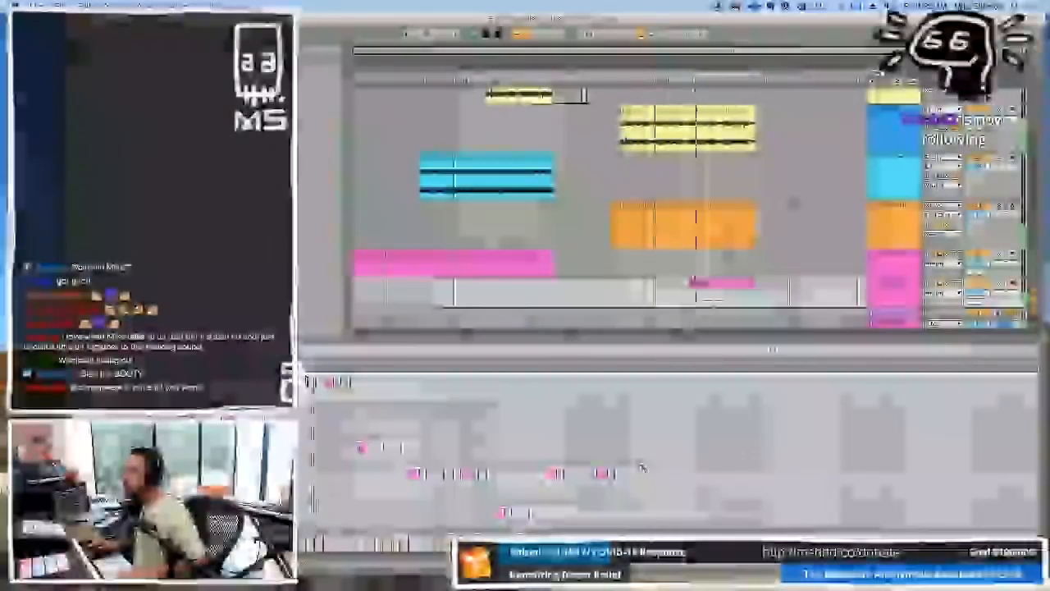
Step: Repeat the dist pad clip's first half over the second half of the BR section and close the clip's note view
left_click(730, 282)
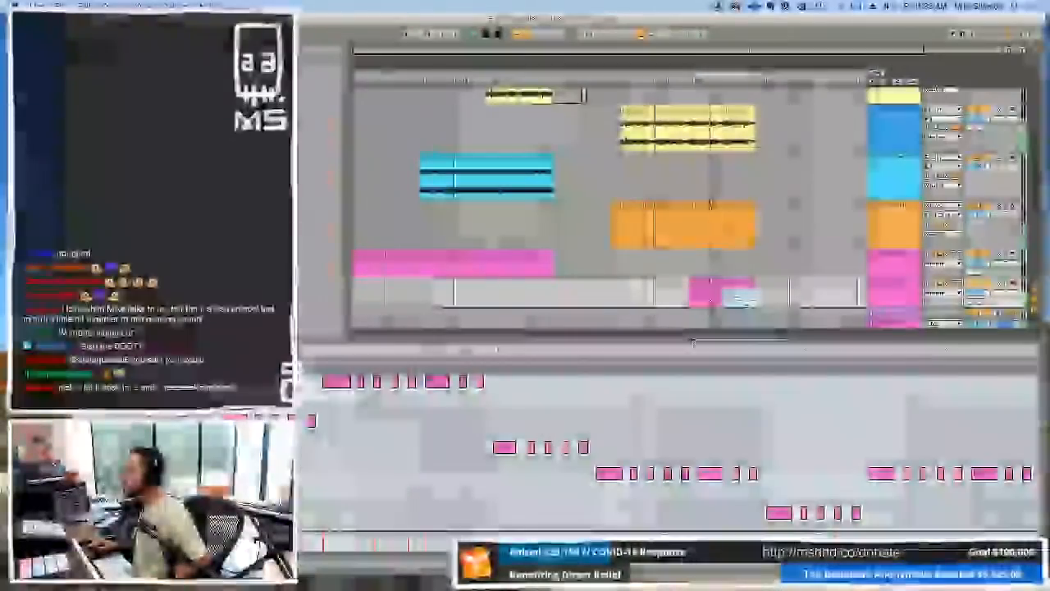
double_click(695, 339)
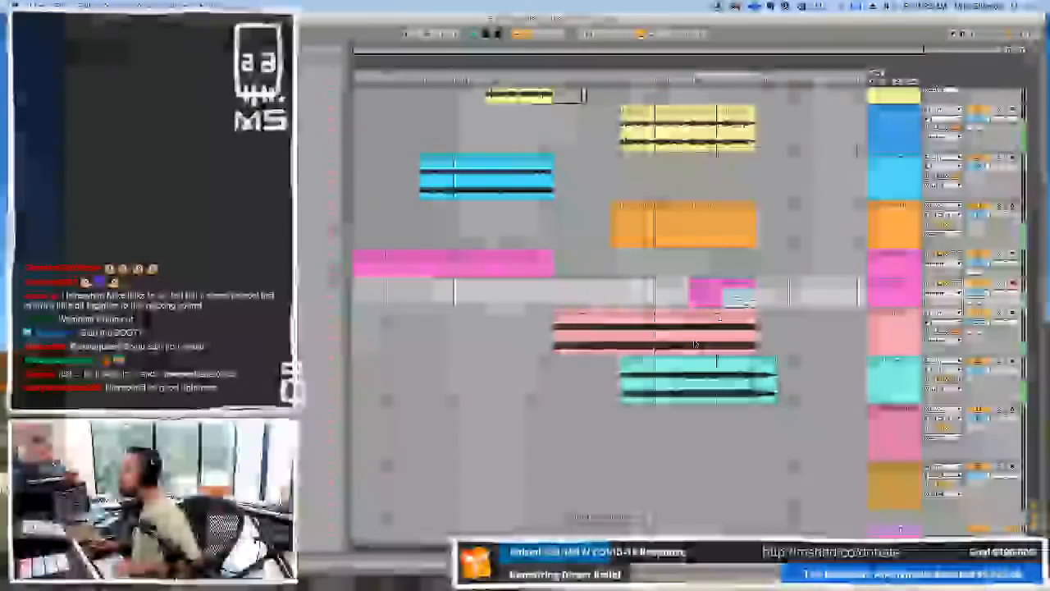
Step: Examine the notes of the second dist pad clip in the BR section, then return to the full arrangement
scroll(696, 335, "up", 5)
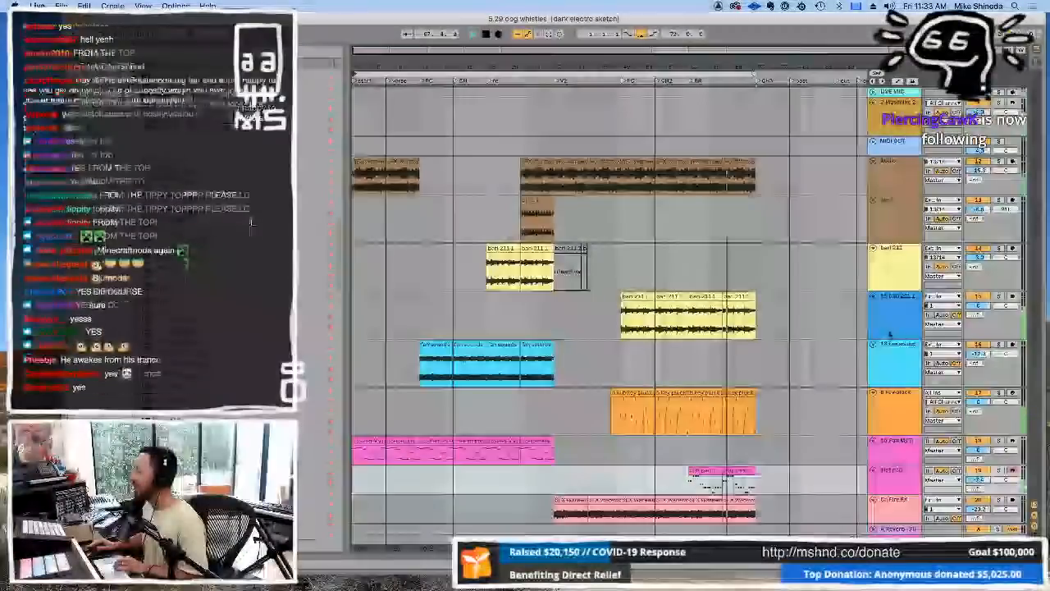
double_click(726, 471)
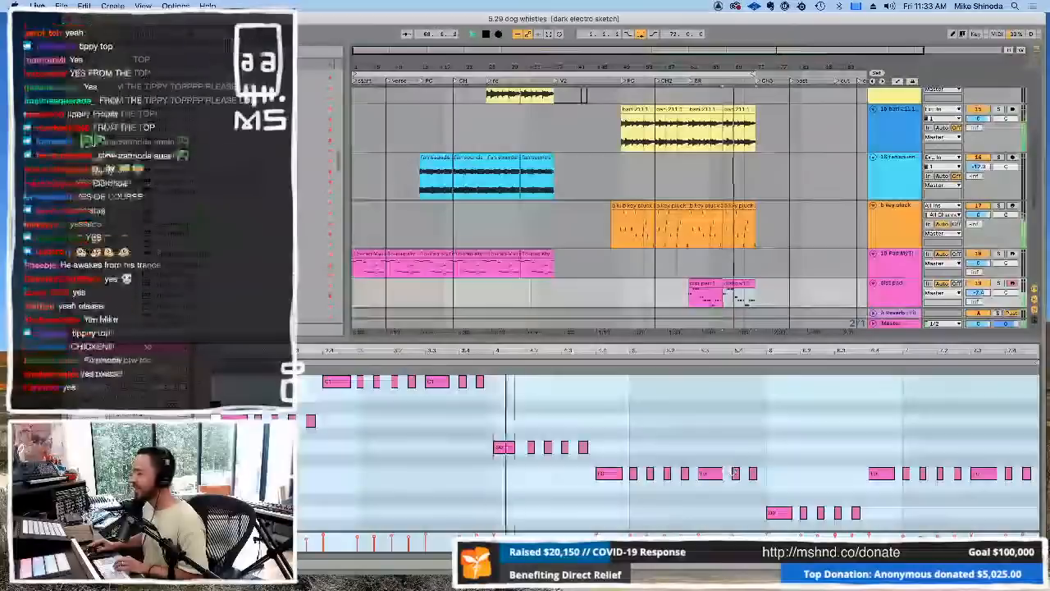
left_click(726, 296)
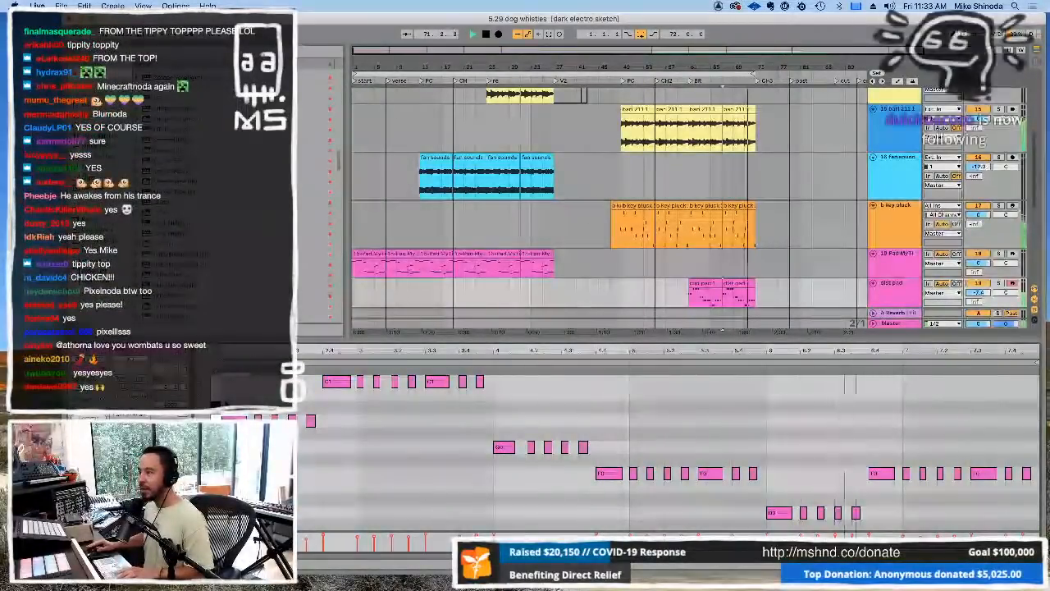
left_click(728, 285)
left_click(710, 286)
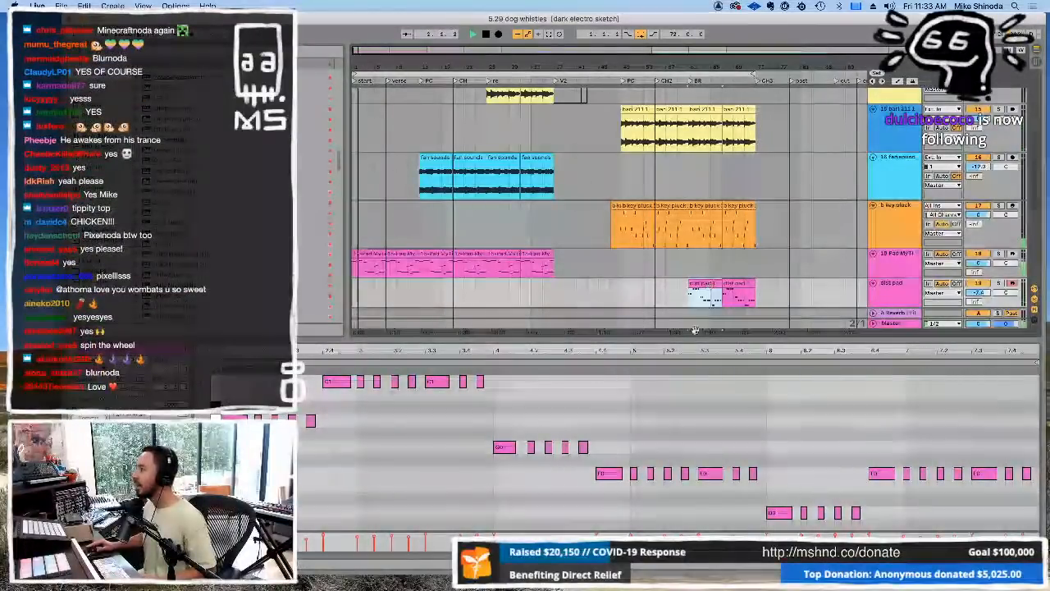
left_click_drag(692, 338, 688, 554)
scroll(550, 334, "up", 5)
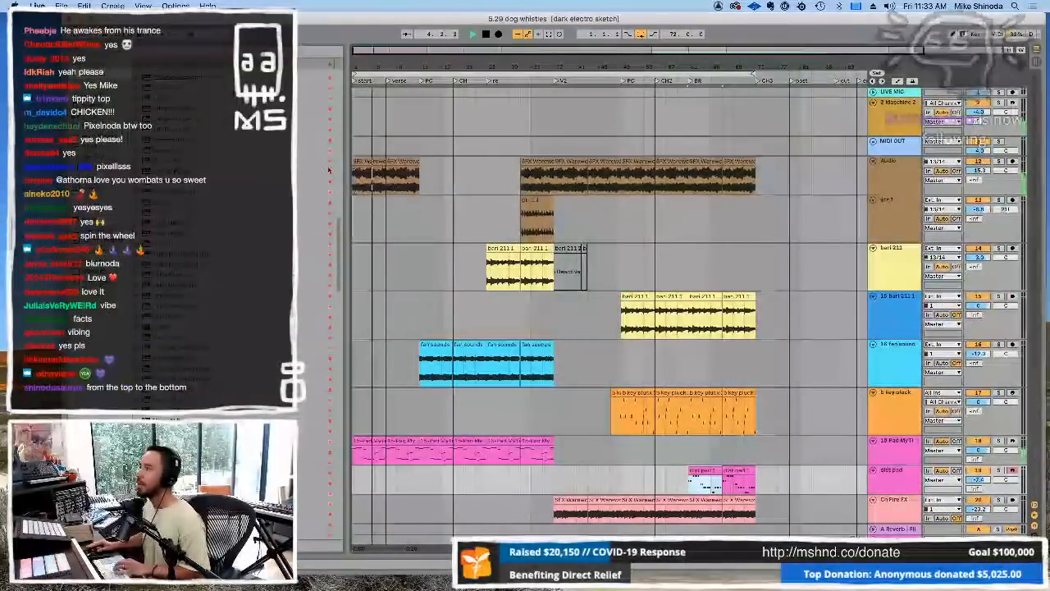
Step: Delete the Audio track's SFX clip before the verse and fade in the remaining clip at the verse
left_click_drag(357, 162, 379, 172)
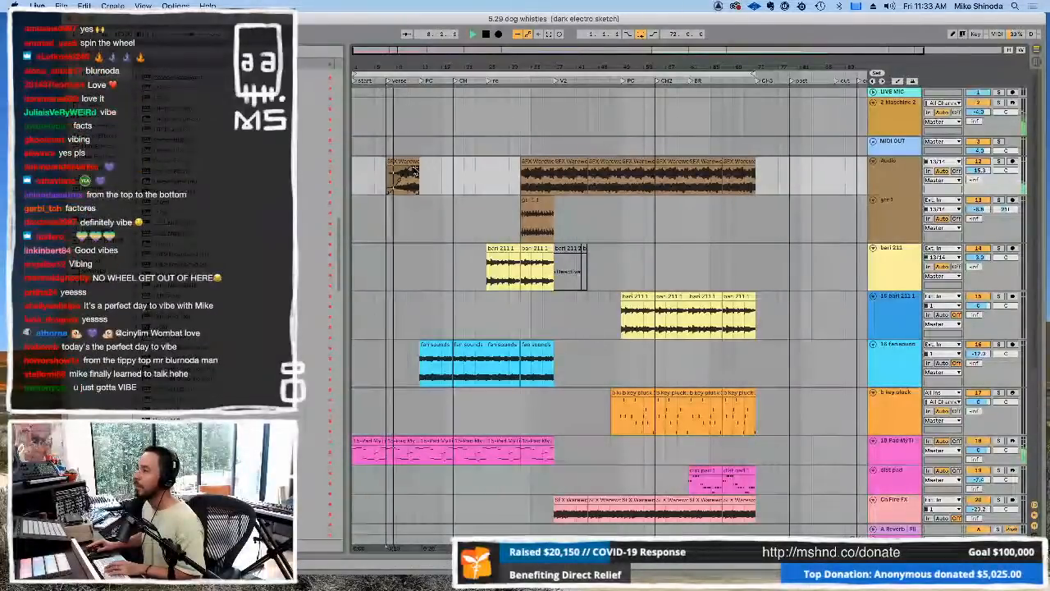
left_click(414, 204)
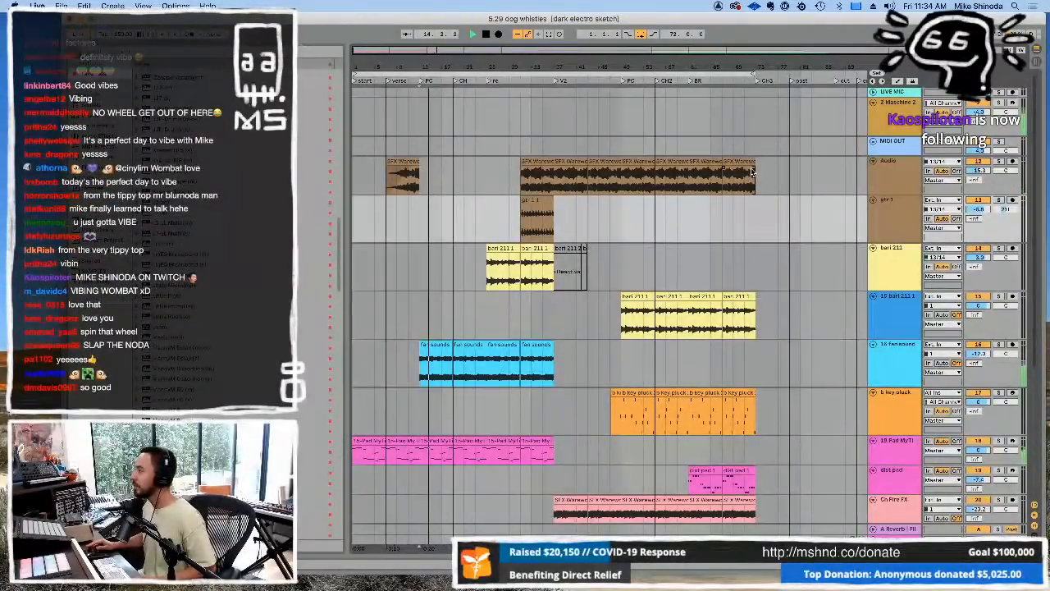
Step: Copy the fan sounds clips from the first half of the song to the start of the BR section on the same track
scroll(673, 350, "down", 5)
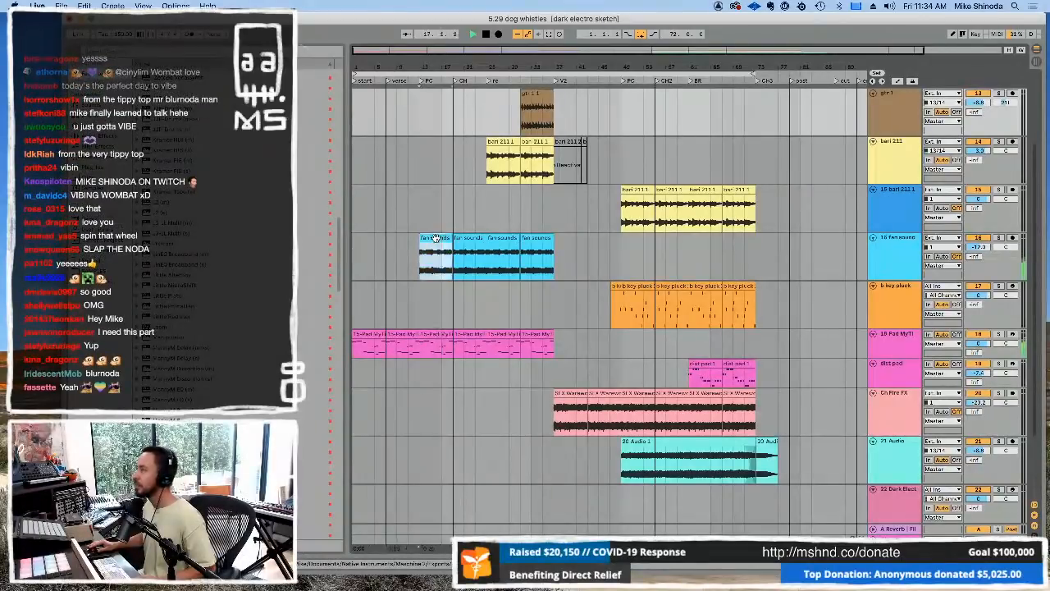
left_click(538, 247)
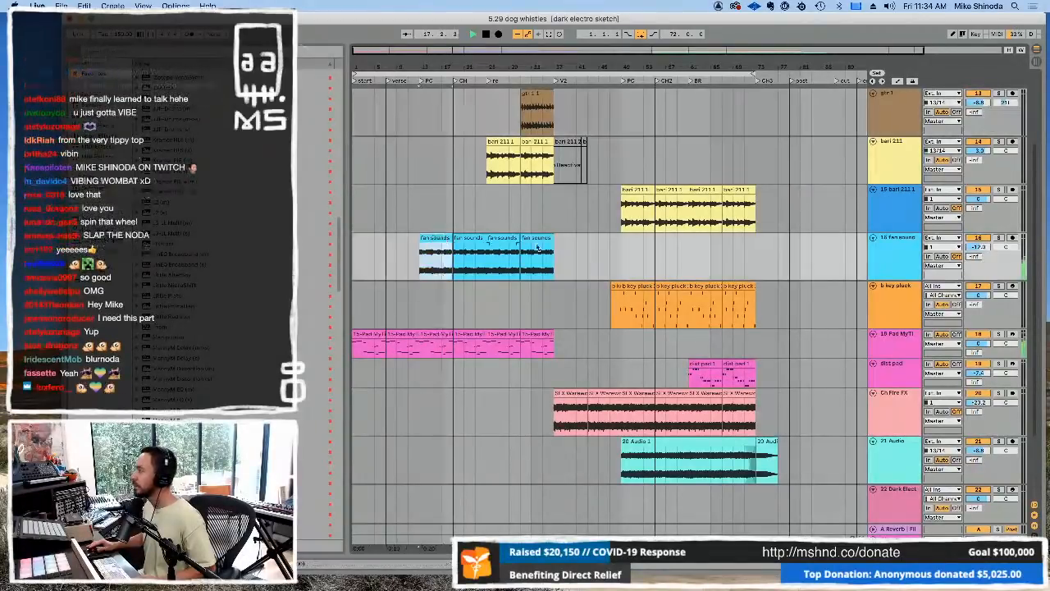
left_click(688, 256)
key("super+v")
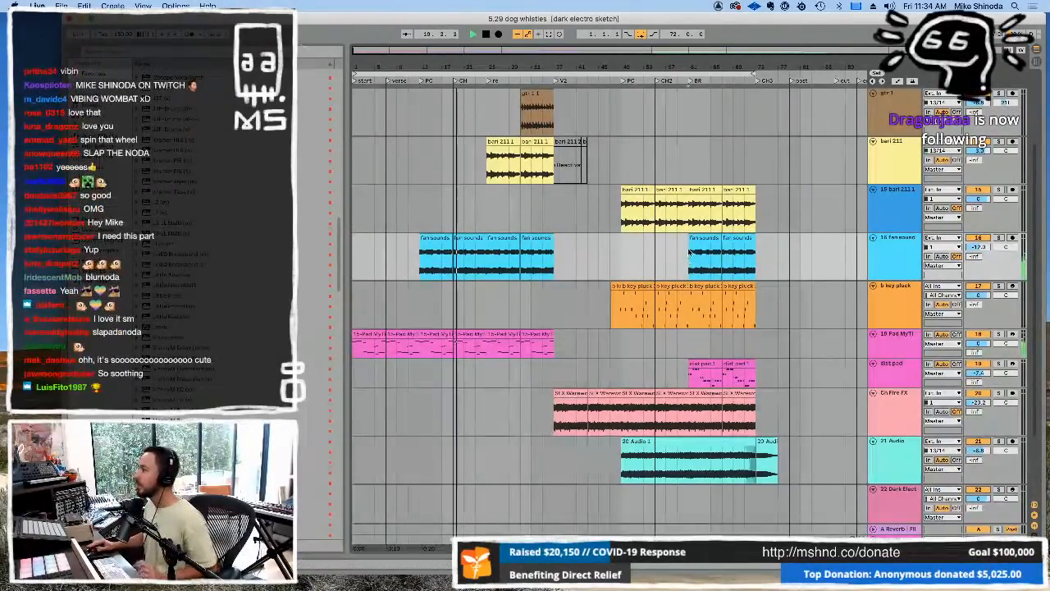
Step: Delete the second fan sounds clip in the BR section and put a duplicate of the first in its place
left_click(709, 238)
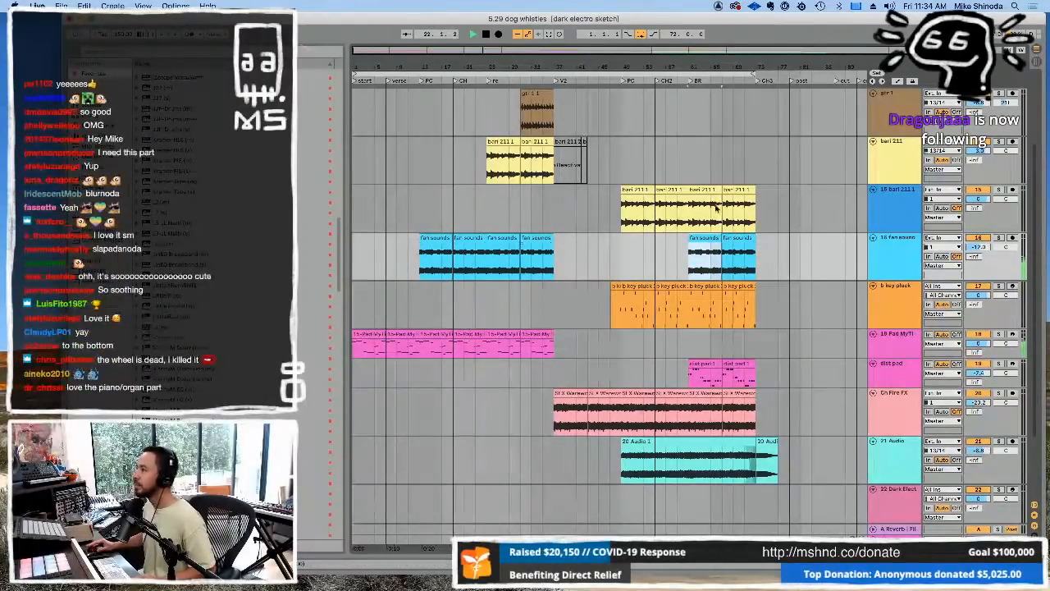
left_click(727, 238)
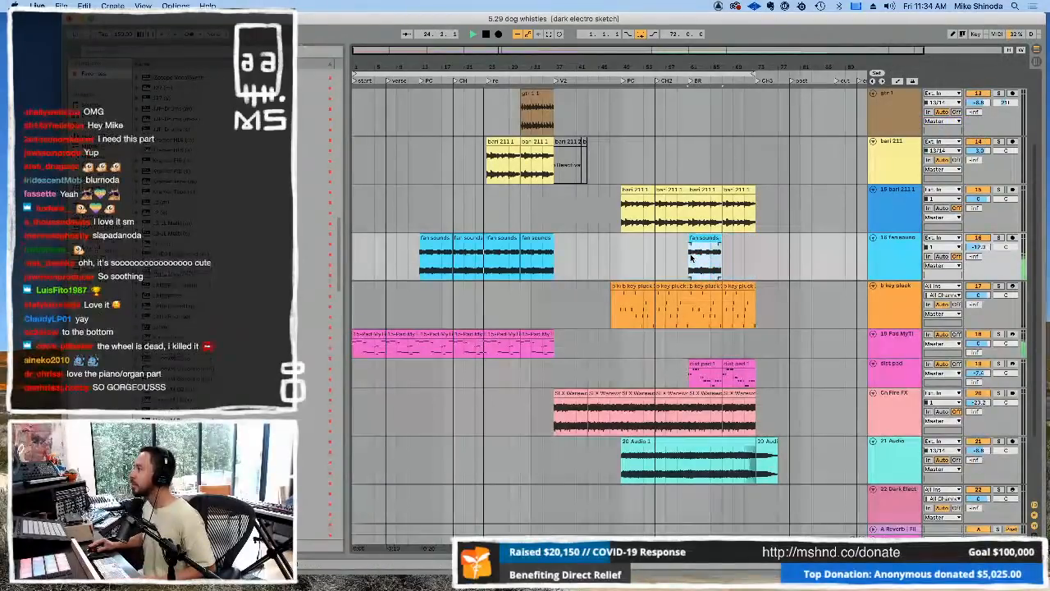
key("super+d")
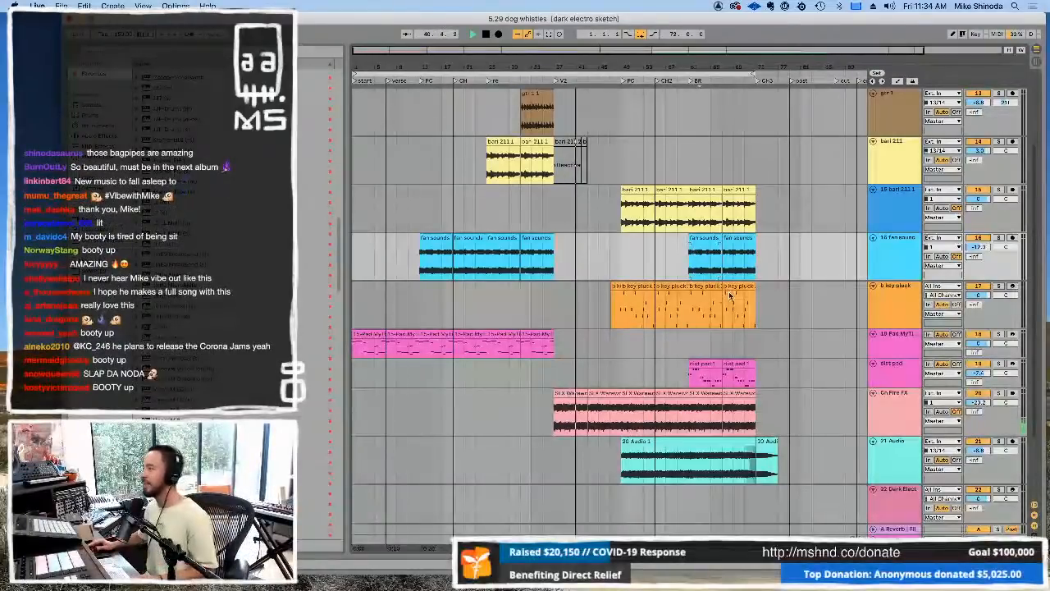
Step: Copy the b key pluck passage running from just before the second PC to BR so it starts just before V2, and play from there
scroll(703, 336, "down", 3)
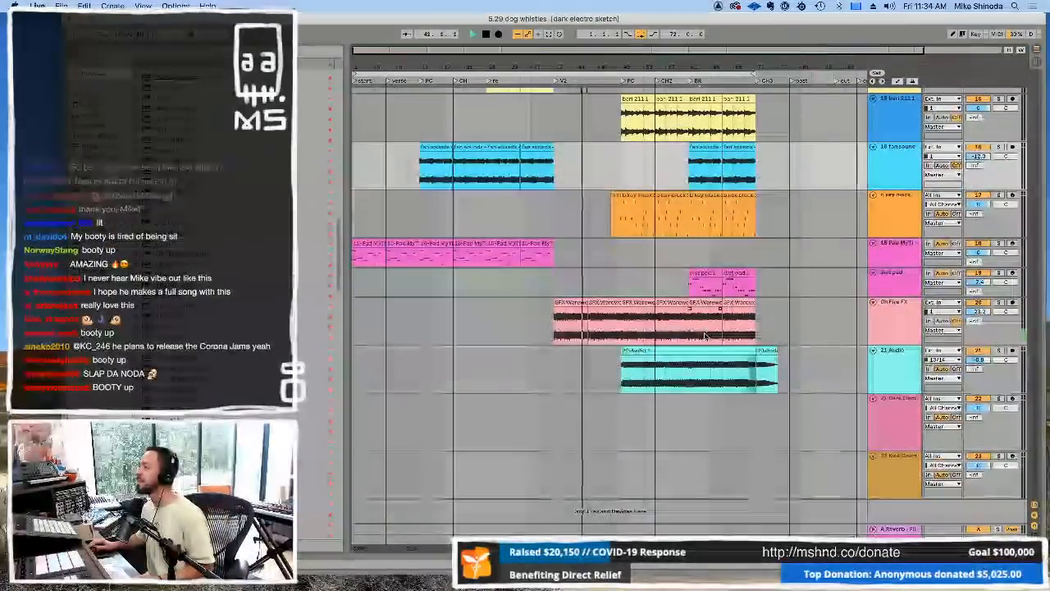
scroll(706, 336, "up", 6)
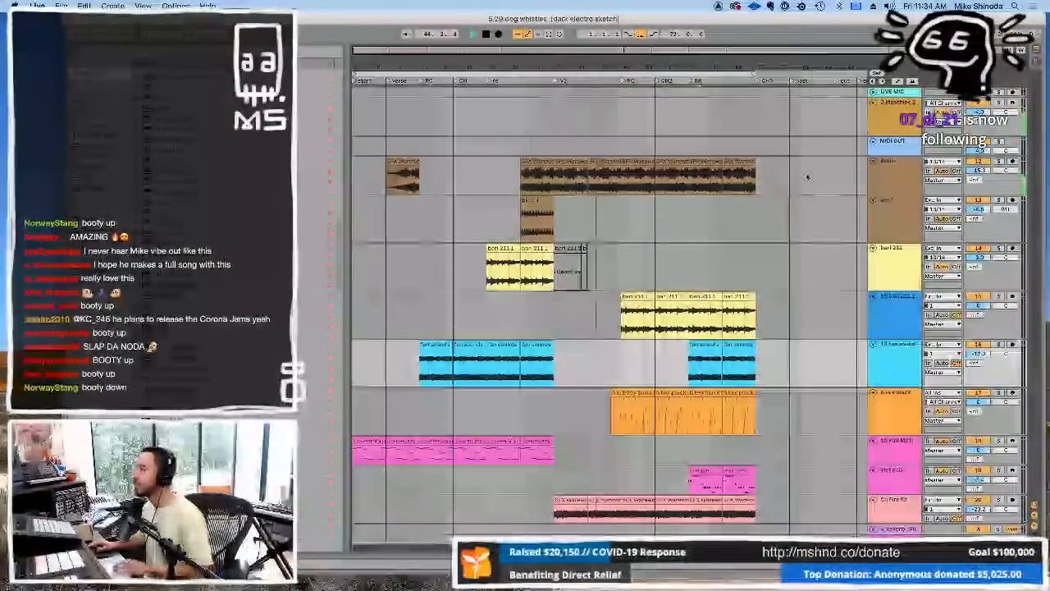
scroll(888, 439, "down", 2)
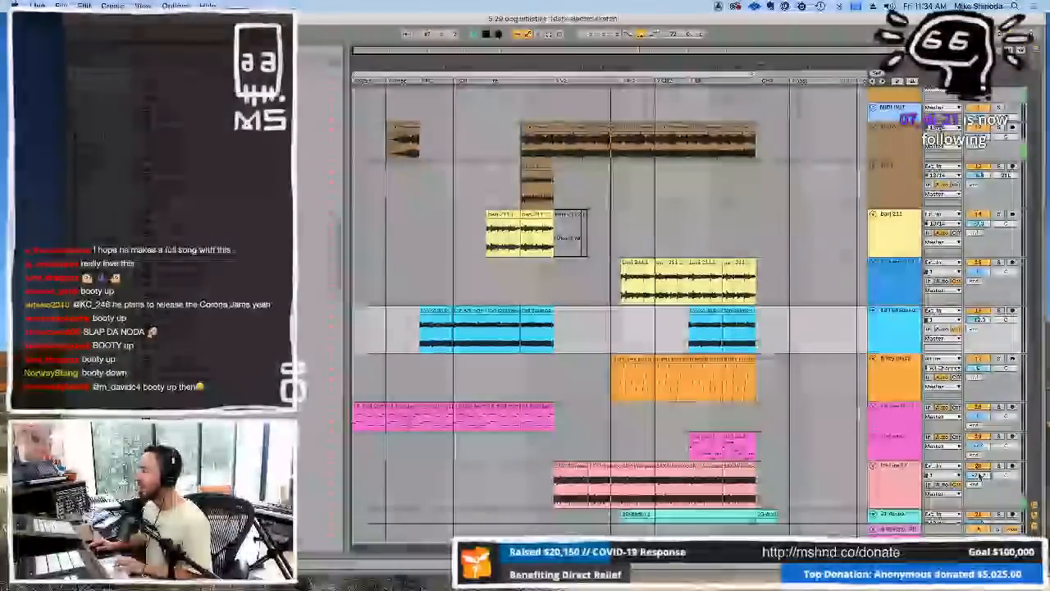
scroll(805, 439, "down", 5)
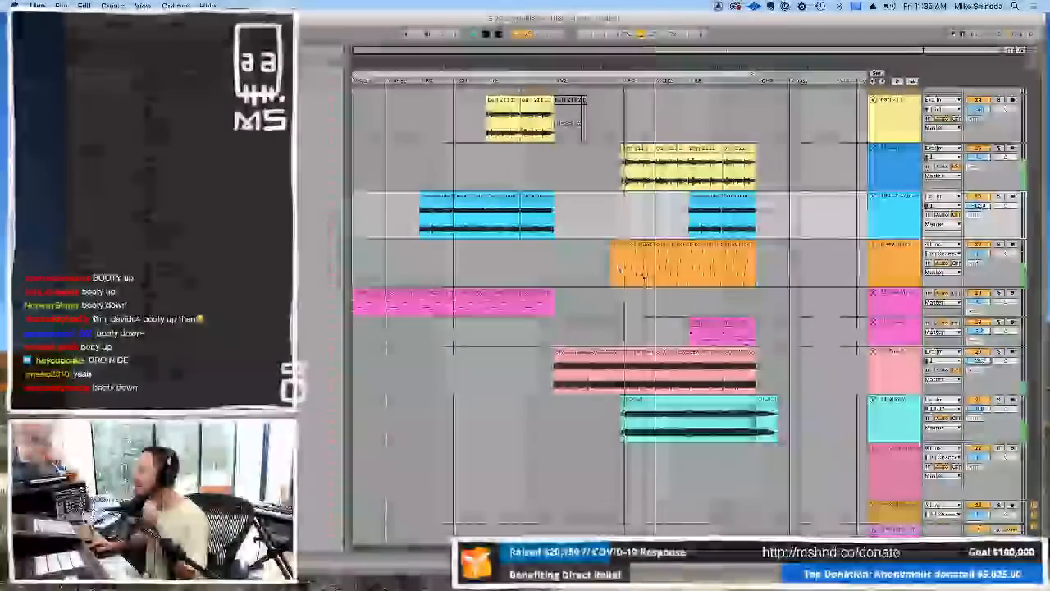
left_click_drag(612, 271, 690, 271)
left_click(545, 274)
key("super+v")
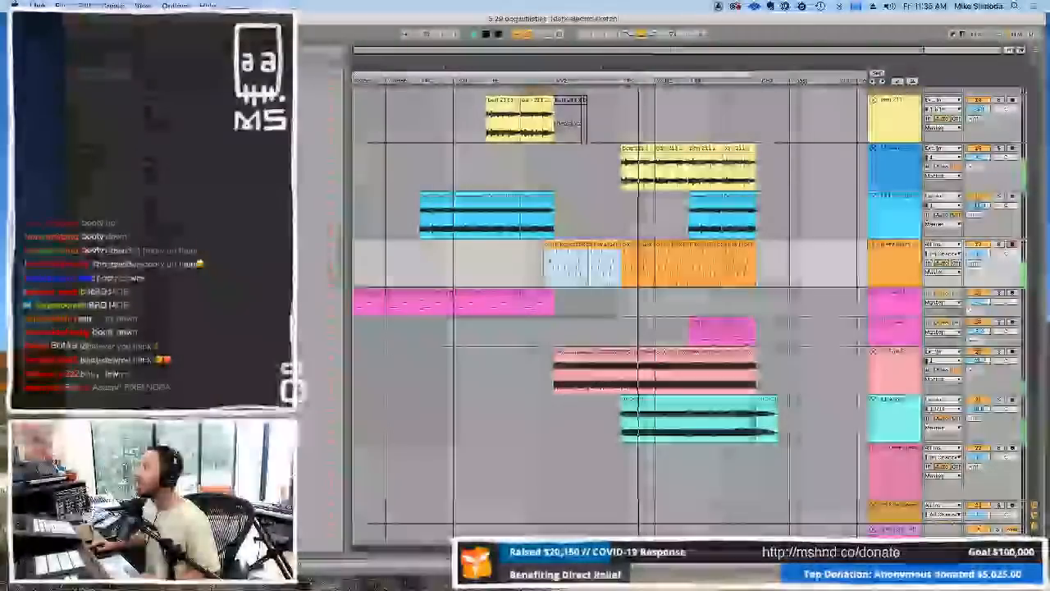
left_click(542, 182)
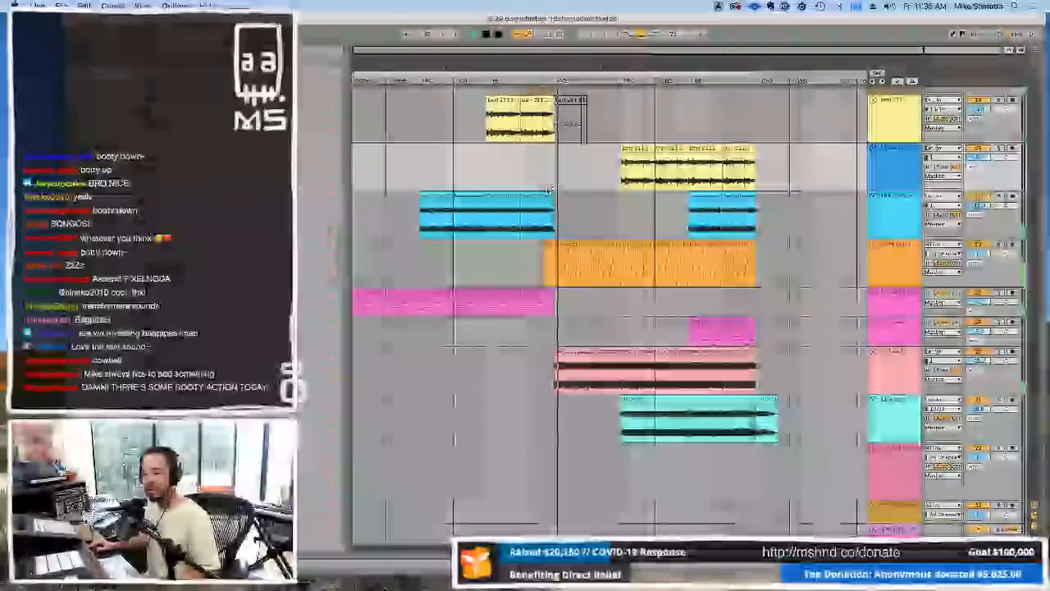
Step: Delete the opening part of the b key pluck passage around V2 and play from shortly after V2
left_click(575, 251)
key("Delete")
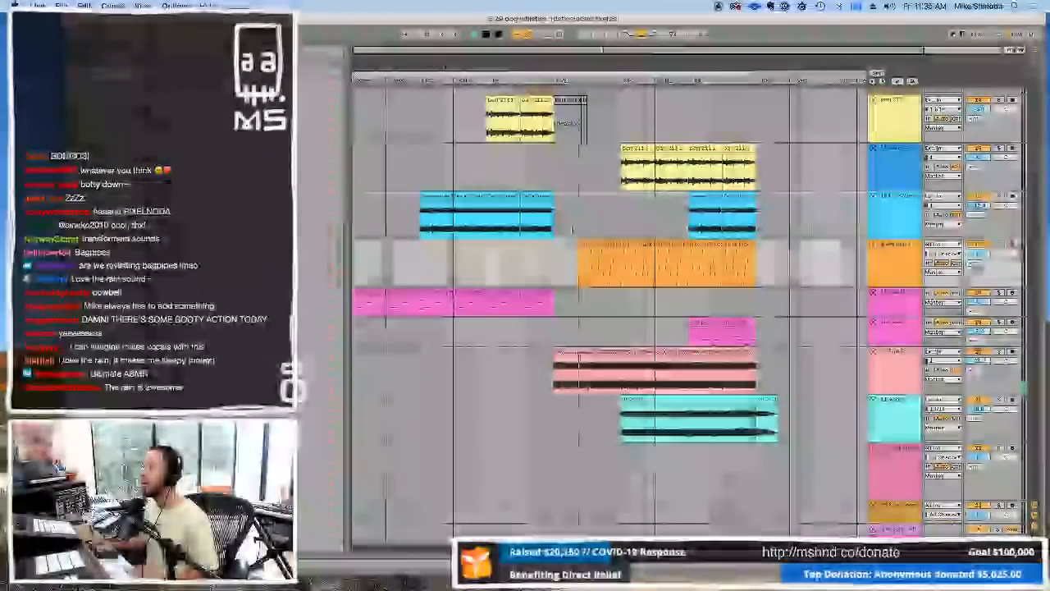
left_click(573, 230)
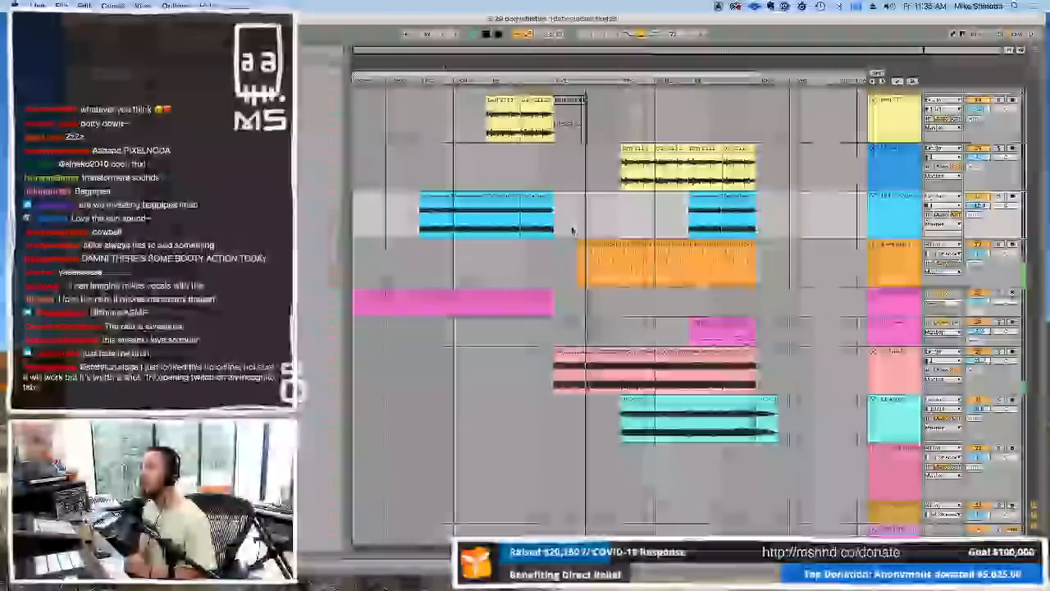
Step: Extend the start of the b key pluck clip before the second PC back over its short lead-in clip, to between bars 40 and 41
left_click_drag(619, 72, 589, 233)
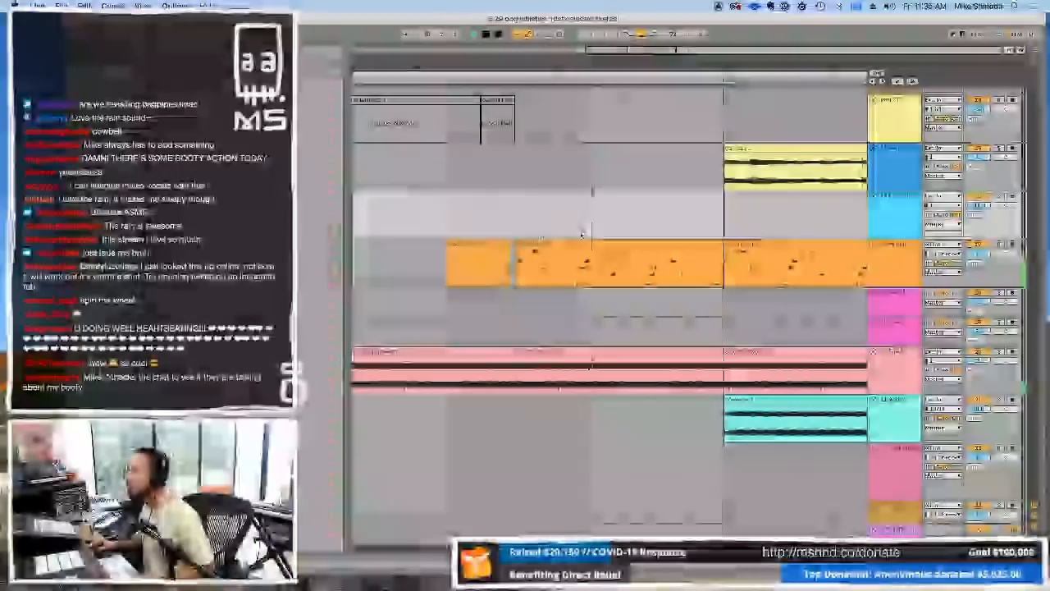
left_click(465, 245)
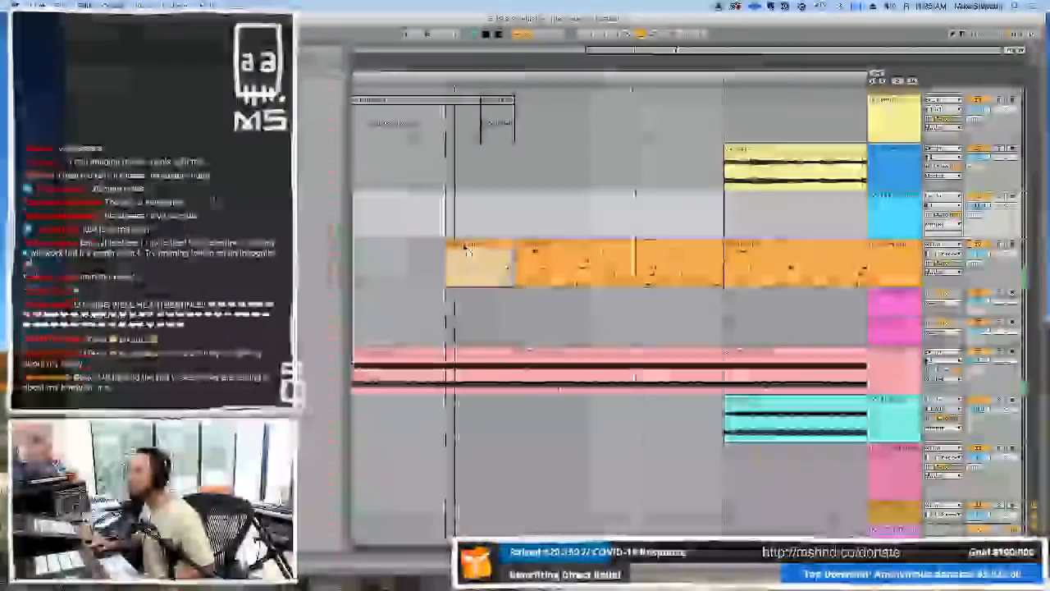
left_click_drag(516, 246, 406, 245)
left_click_drag(412, 245, 429, 245)
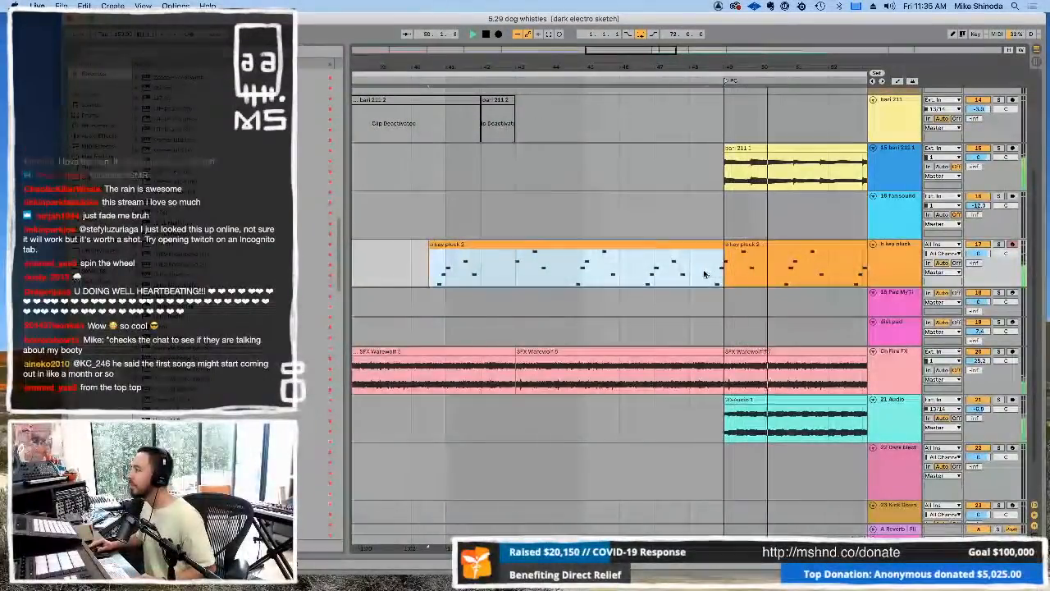
Step: Split the extended b key pluck clip between bars 42 and 43 and delete the part before the split
left_click_drag(708, 274, 722, 271)
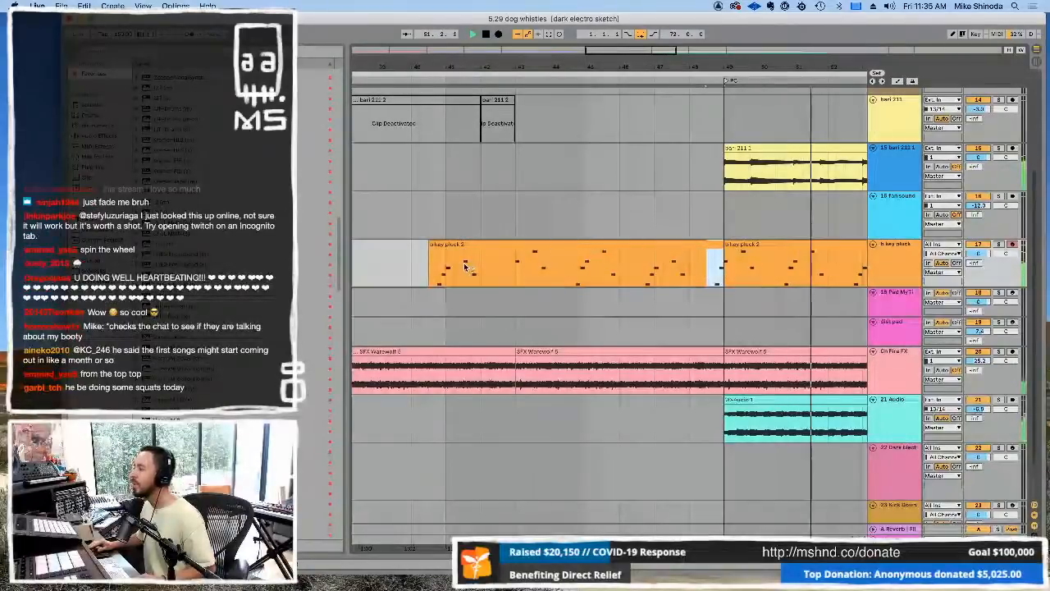
left_click(484, 208)
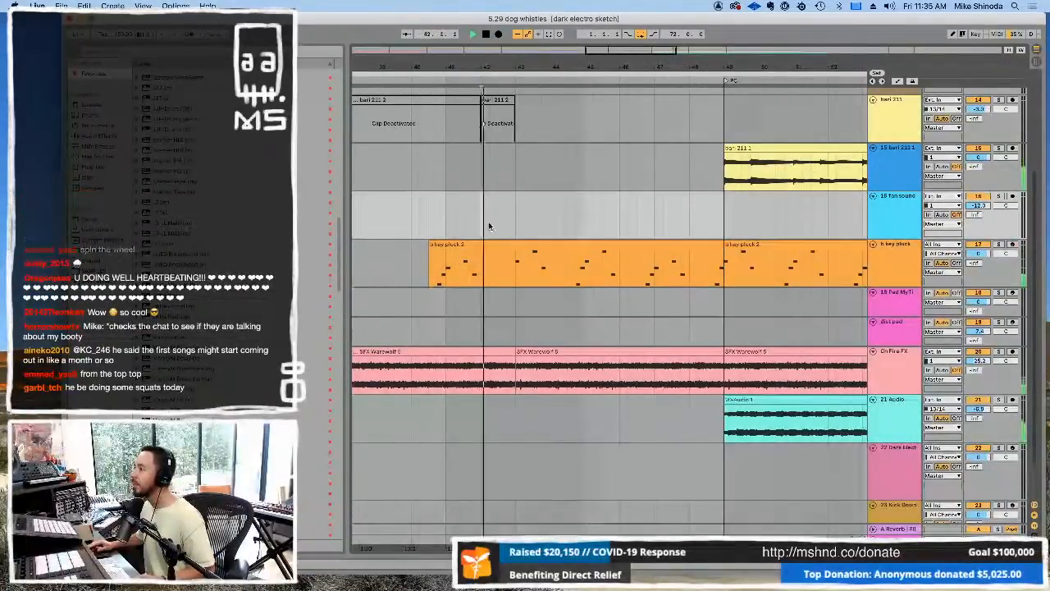
left_click_drag(566, 264, 419, 269)
left_click(494, 267)
key("super+v")
key("super+z")
left_click(497, 265)
key("super+v")
left_click(482, 245)
key("Delete")
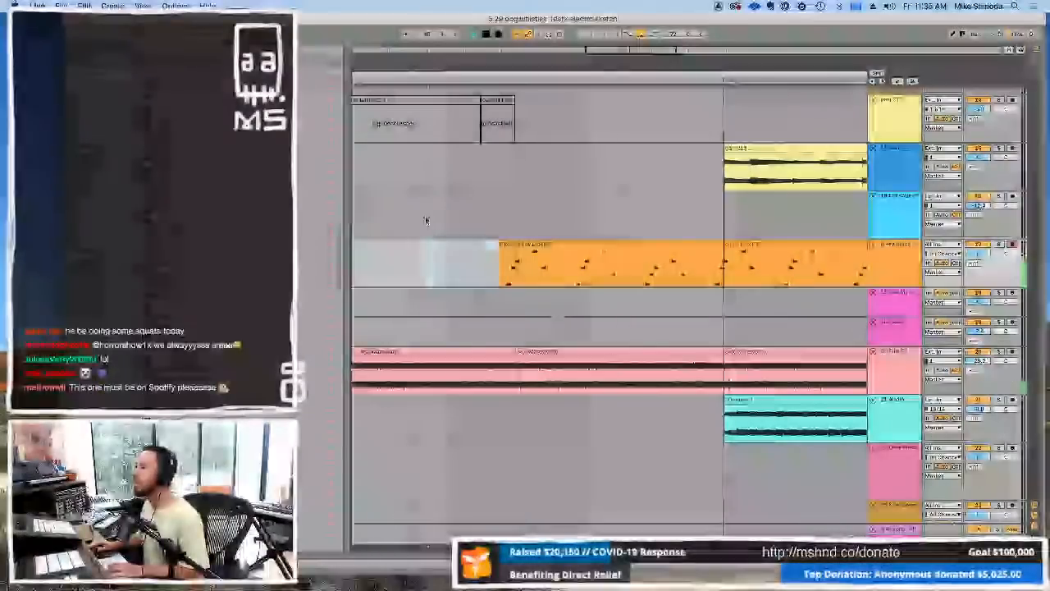
Step: Play from just before the shortened b key pluck entry and review the layers from V2 through the BR section
left_click(425, 215)
key("space")
key("space")
scroll(481, 238, "down", 2)
scroll(481, 238, "up", 3)
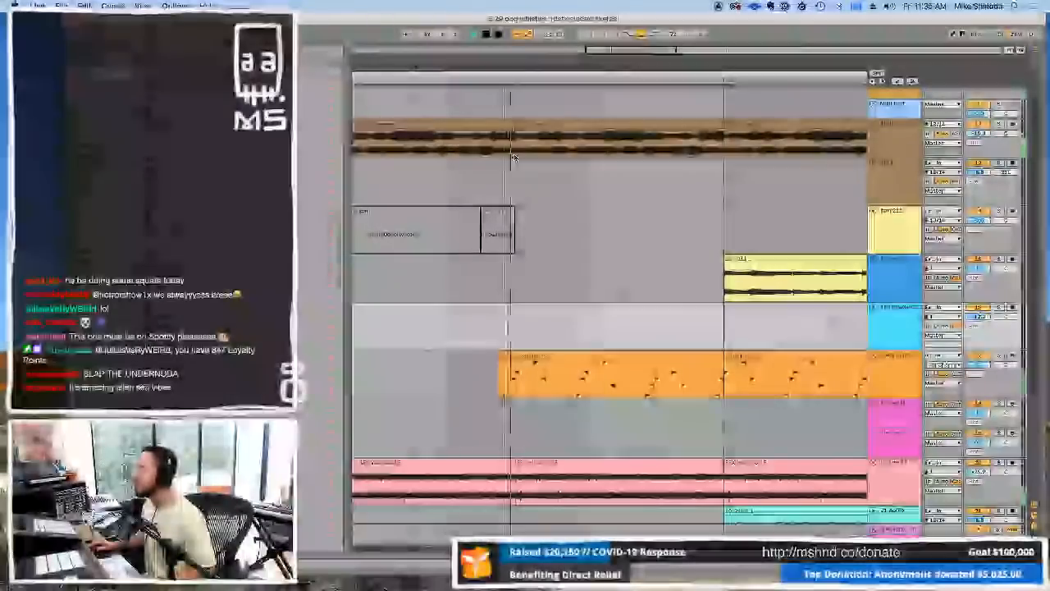
left_click_drag(530, 80, 530, 54)
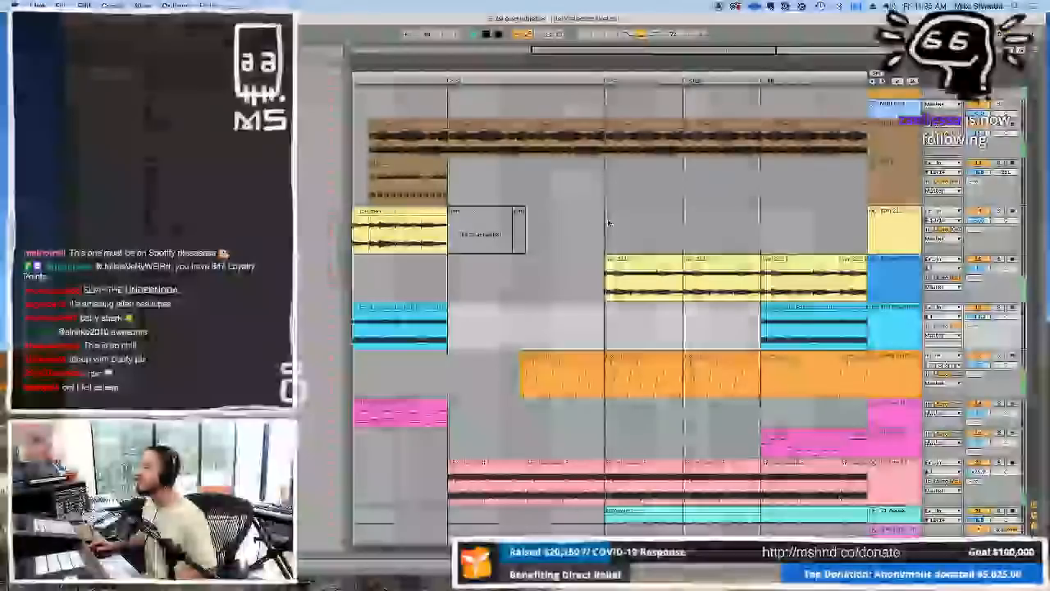
key("minus")
key("minus")
key("minus")
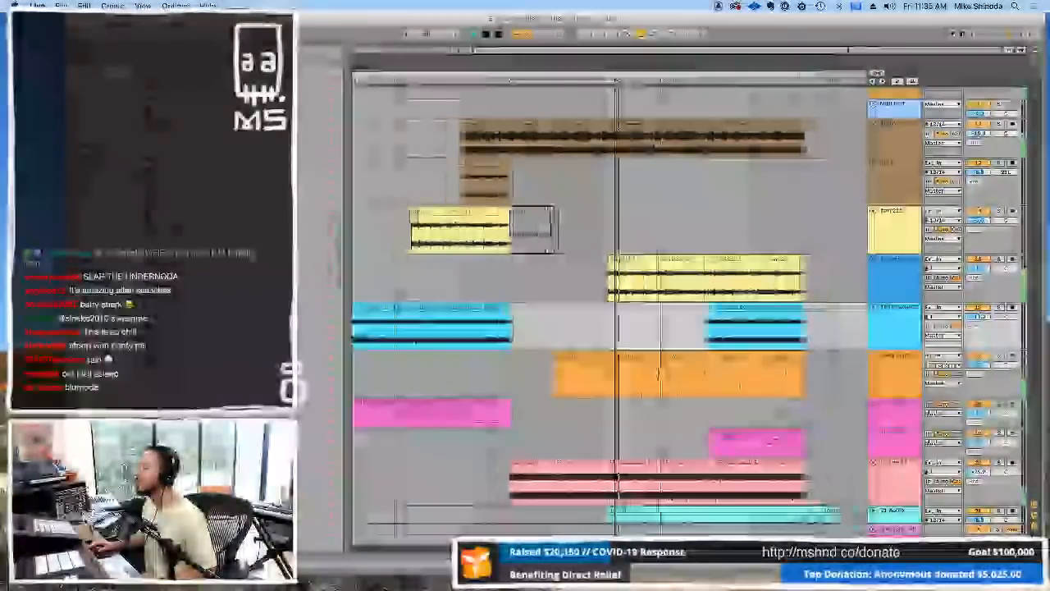
left_click_drag(615, 70, 615, 67)
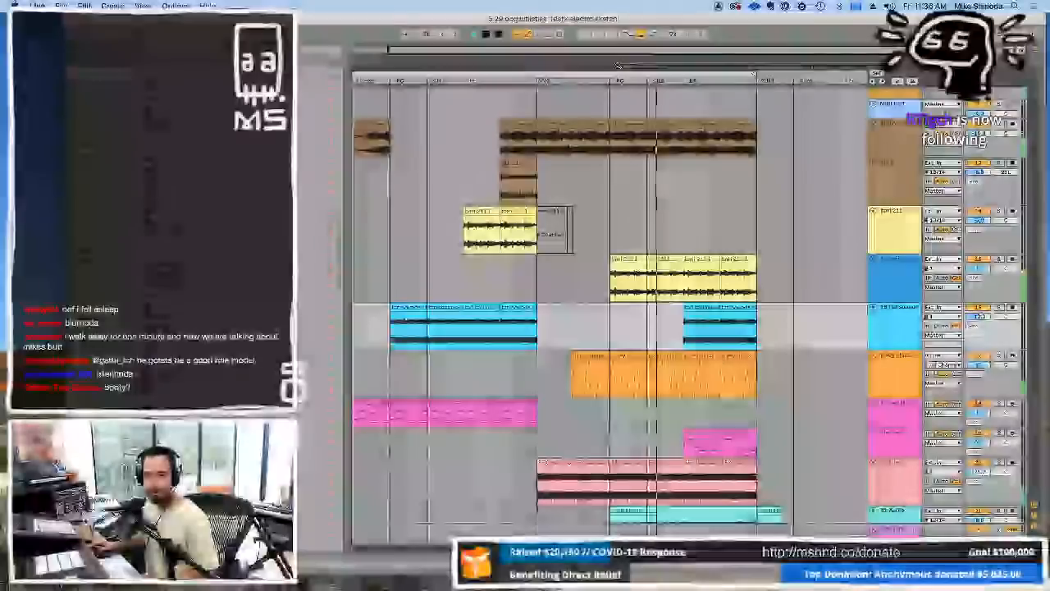
left_click_drag(619, 65, 595, 57)
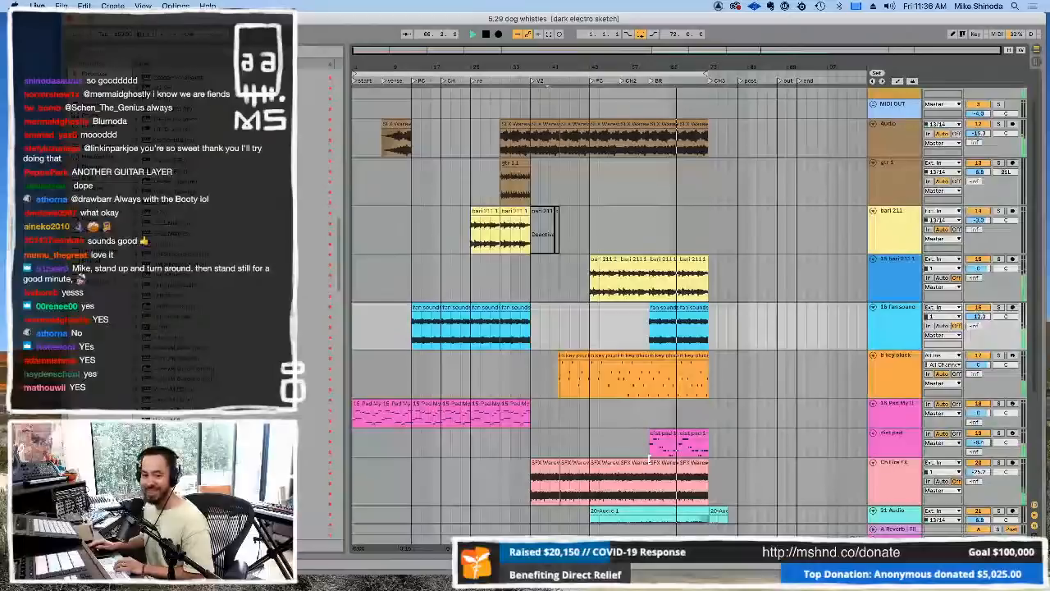
Step: Extend the fading last clip on track 21 Audio through CH3 to the post marker
scroll(591, 377, "down", 5)
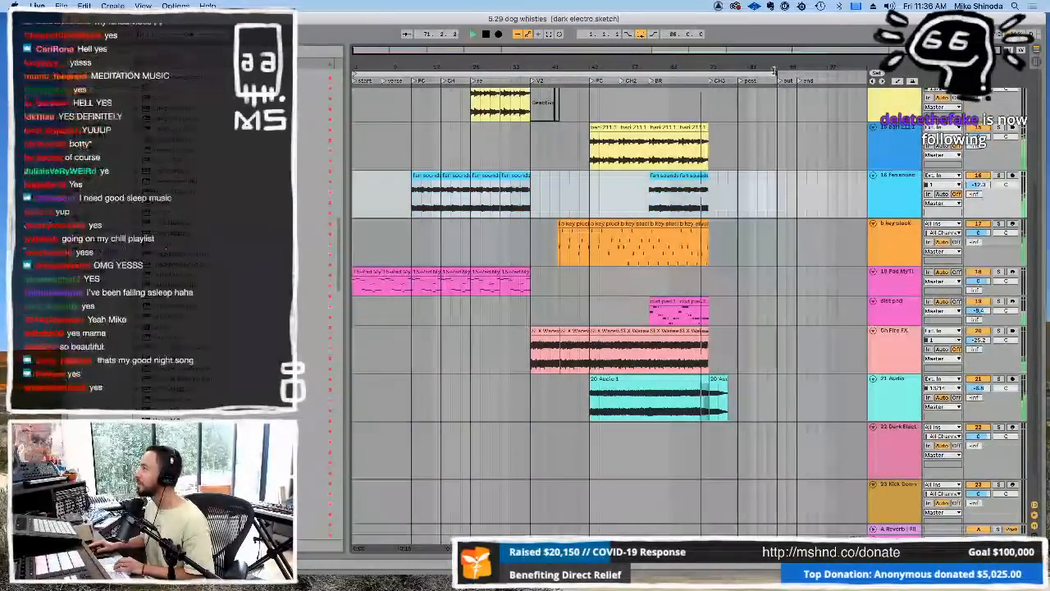
left_click_drag(741, 62, 696, 229)
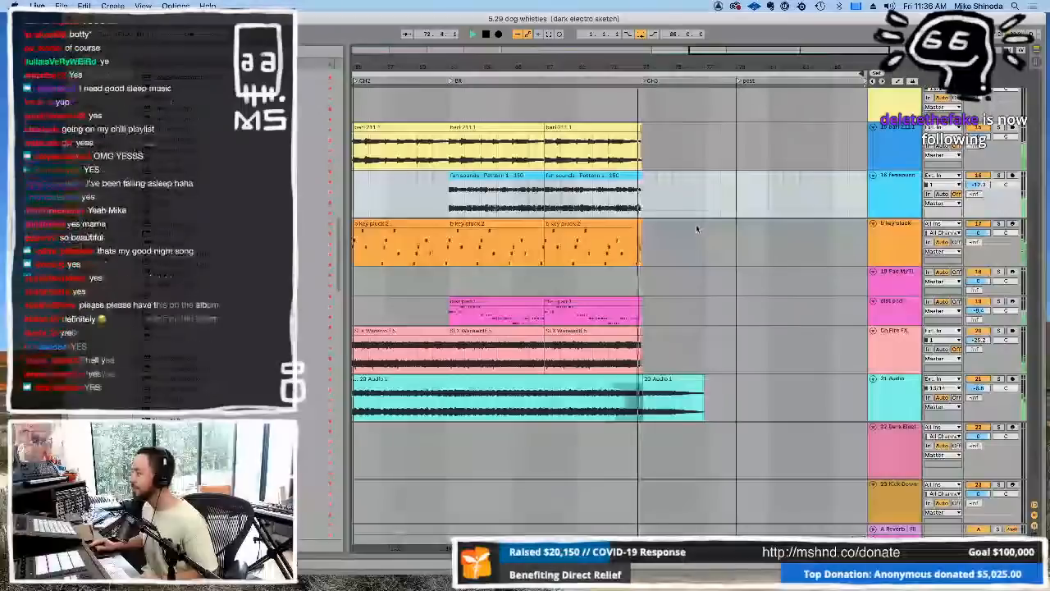
left_click_drag(703, 375, 735, 379)
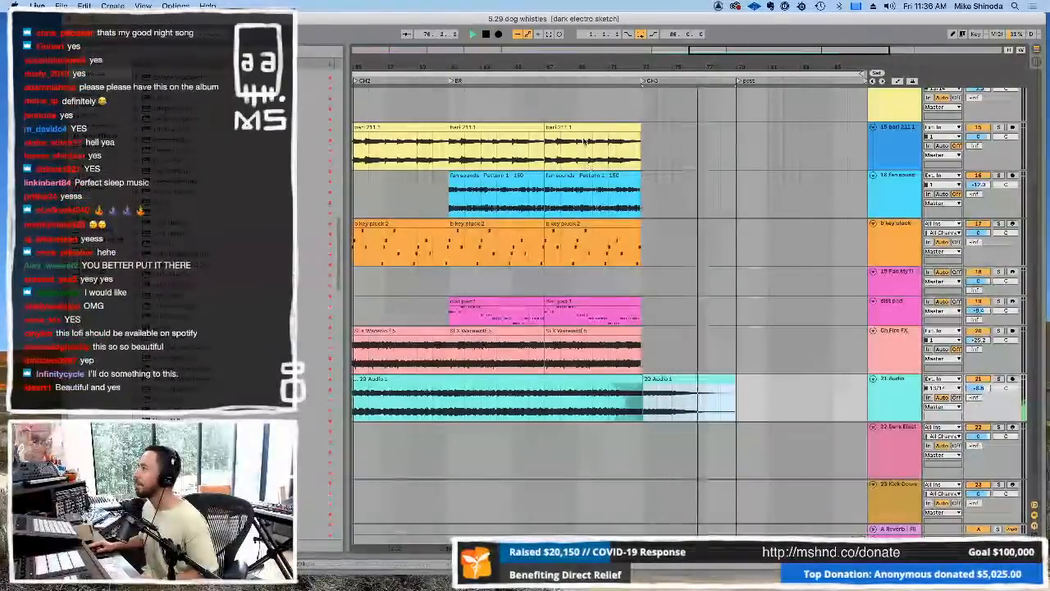
Step: Duplicate the Audio track's last SFX Warewolf clip into CH3 and fade the copy out towards the post marker
scroll(589, 160, "up", 8)
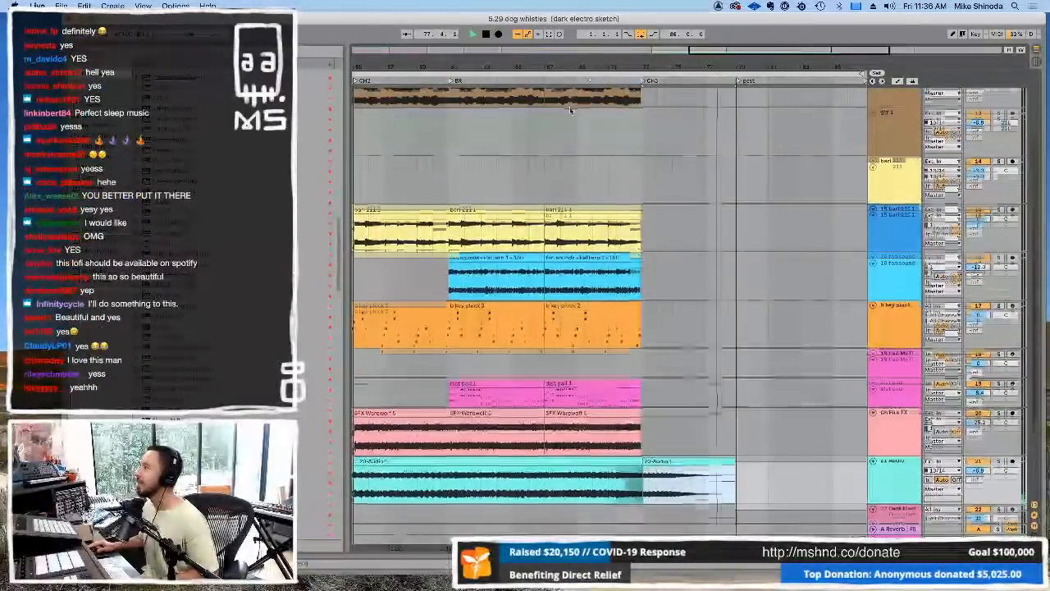
left_click(582, 159)
key("super+d")
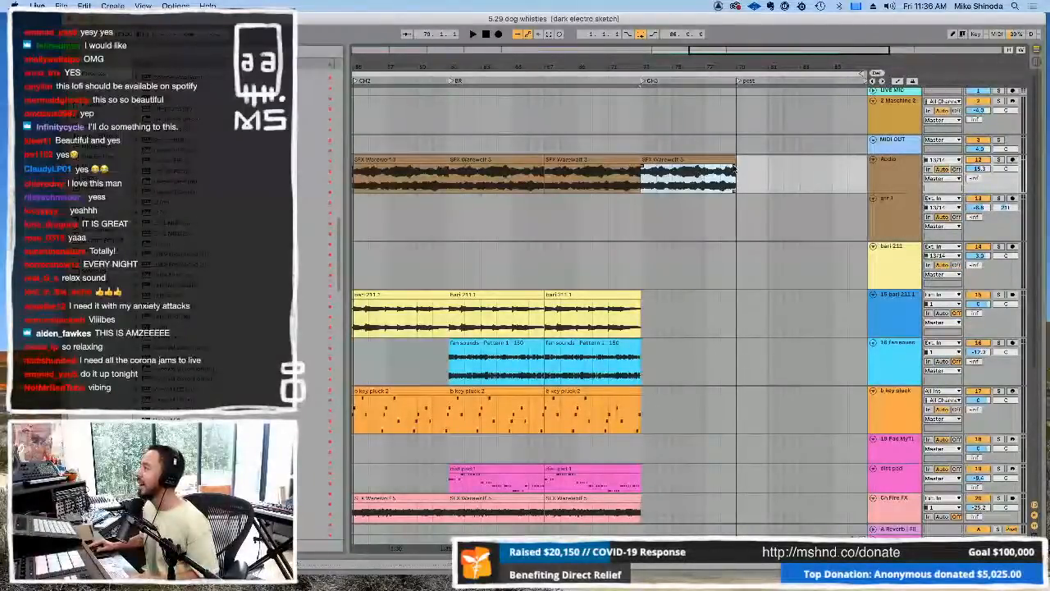
left_click_drag(734, 168, 675, 172)
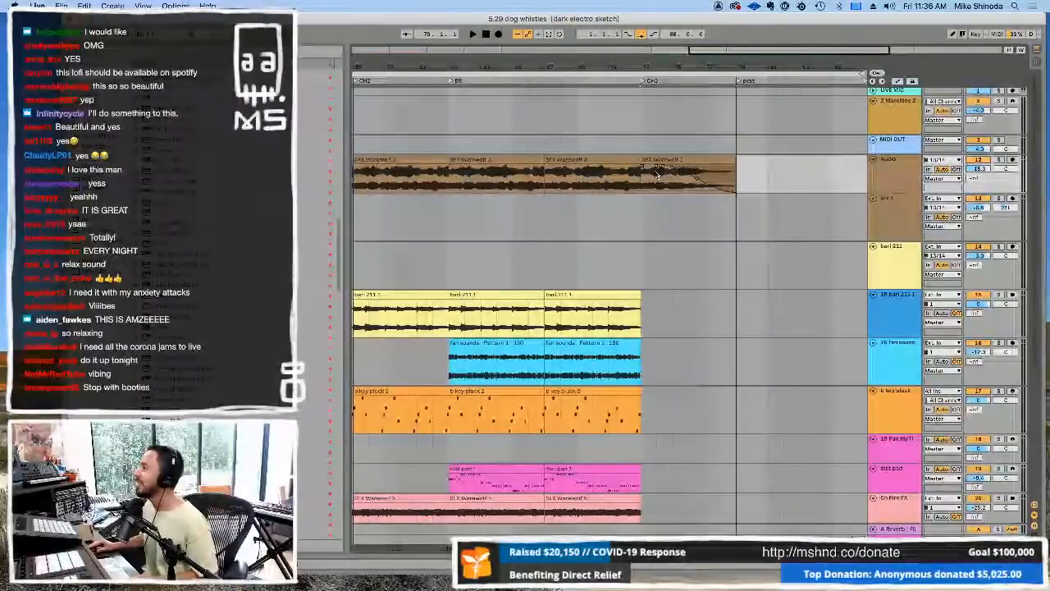
Step: Delete the last notes of the b key pluck passage just before CH3 and play from there
left_click(629, 135)
key("space")
scroll(665, 203, "down", 6)
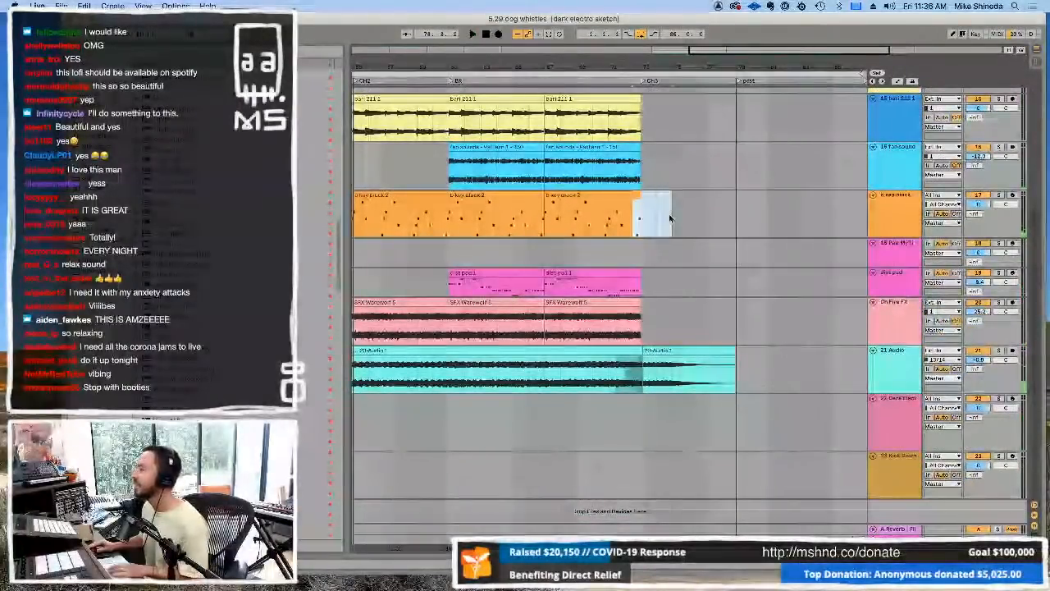
key("Delete")
left_click(619, 257)
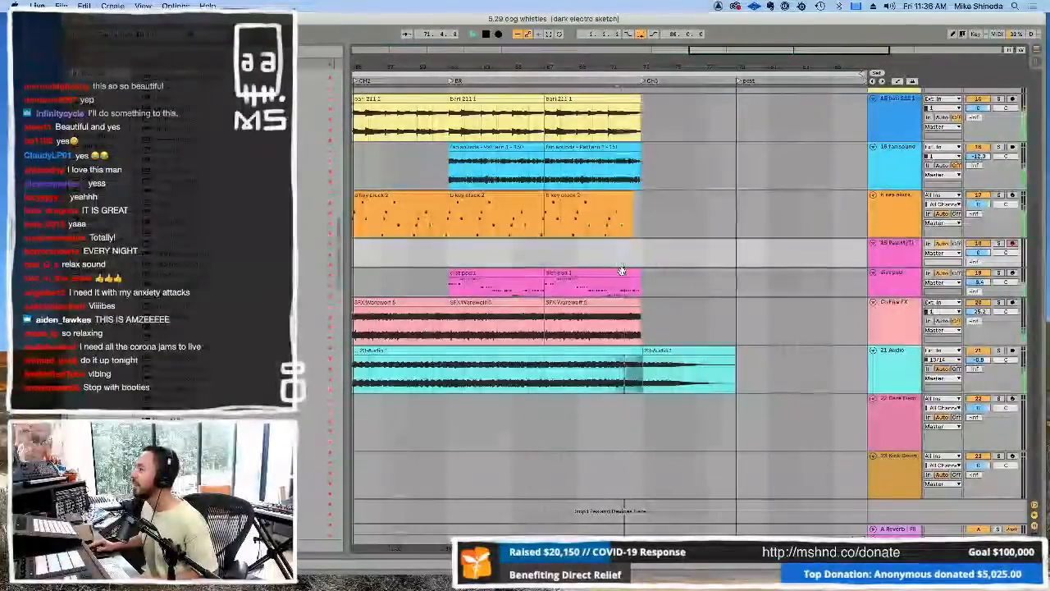
Step: Duplicate the last SFX Warewolf clip on the Fire FX track twice, filling CH3 and running past the post marker
left_click(626, 302)
key("ctrl+d")
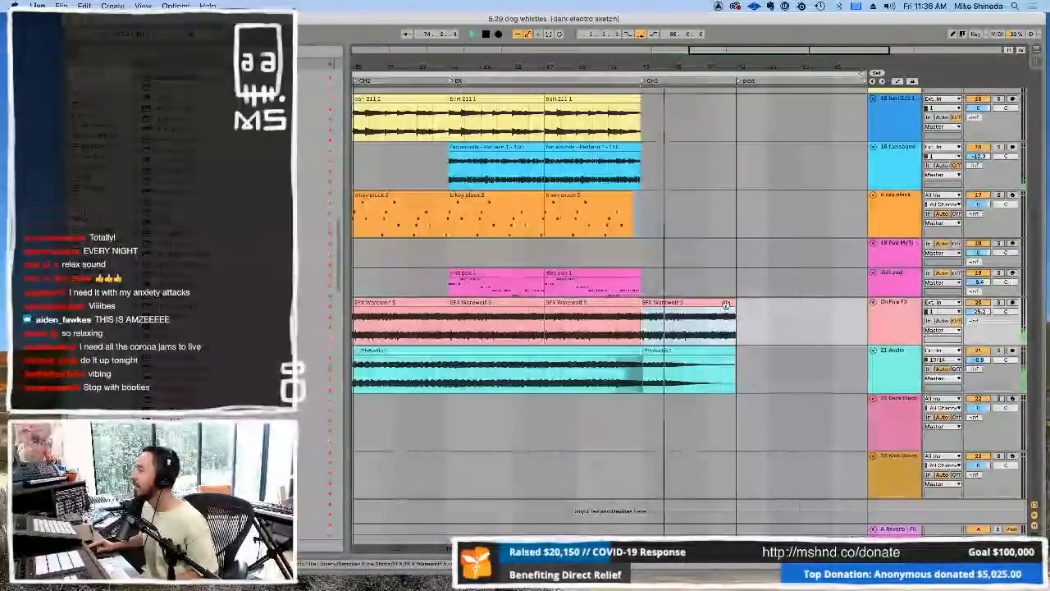
key("ctrl+d")
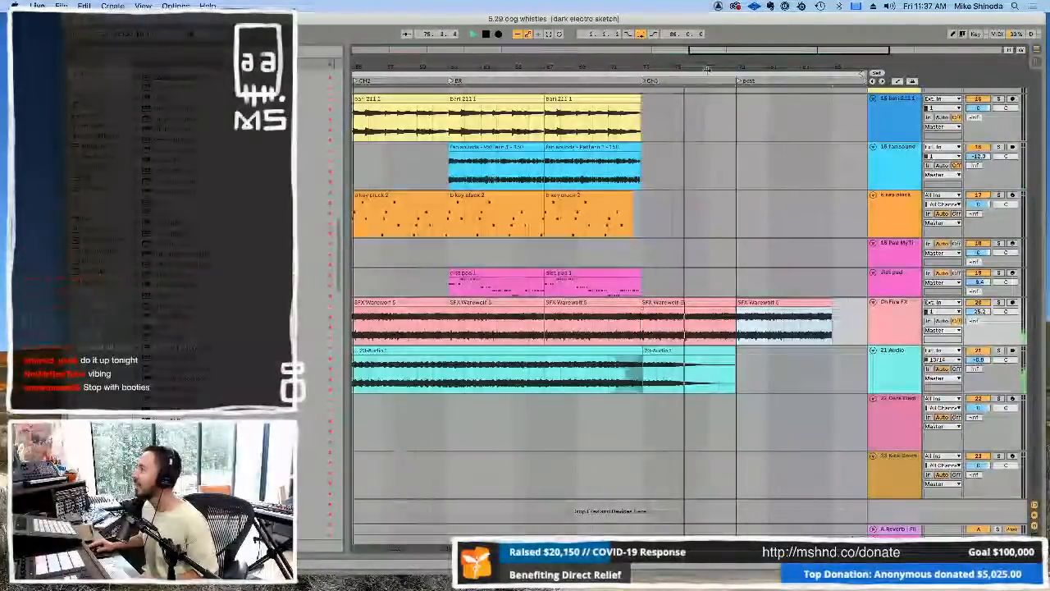
left_click_drag(709, 63, 707, 51)
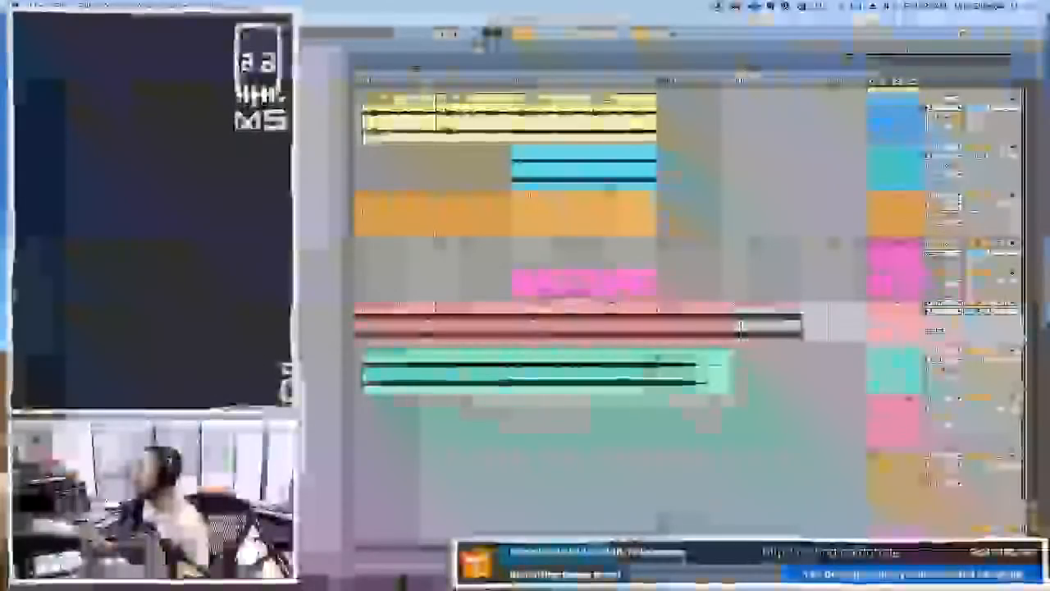
scroll(739, 79, "right", 3)
key("space")
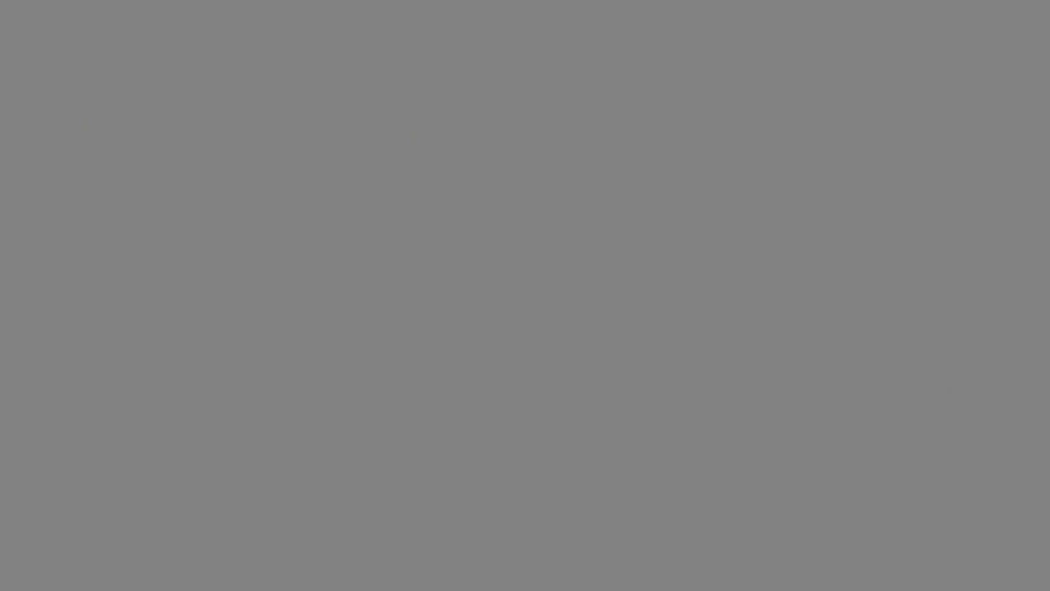
Step: Group the tracks from Maschine 2 down through the instrument and audio layers
left_click_drag(705, 75, 787, 59)
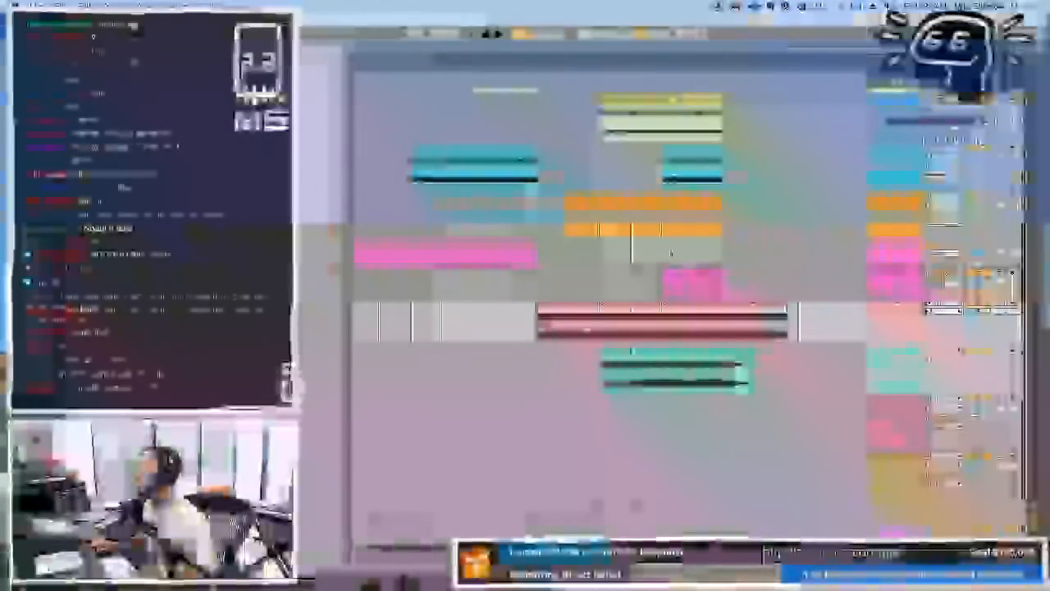
left_click_drag(716, 255, 726, 253)
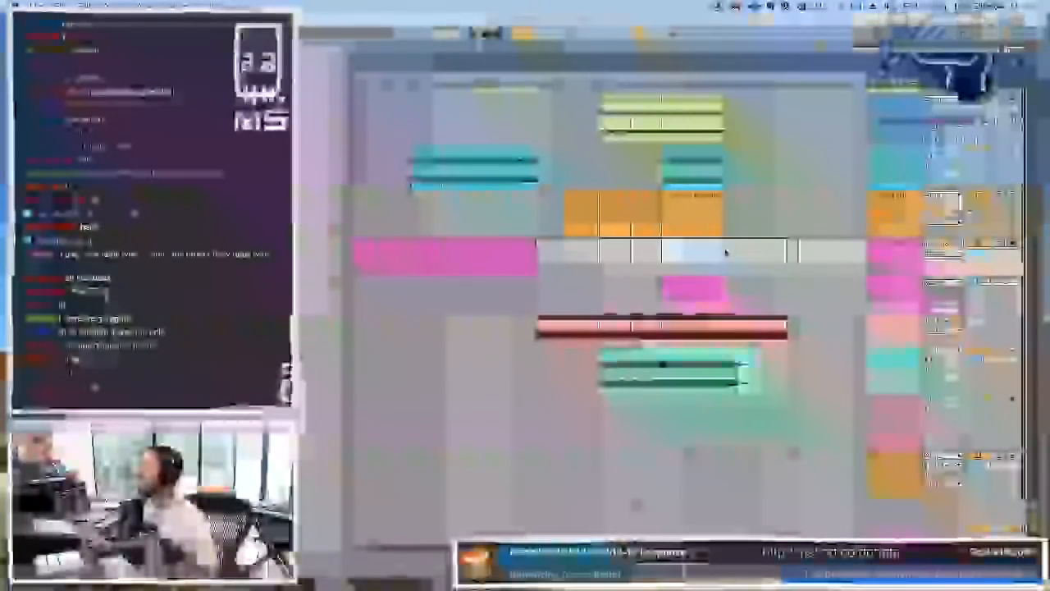
scroll(562, 234, "up", 5)
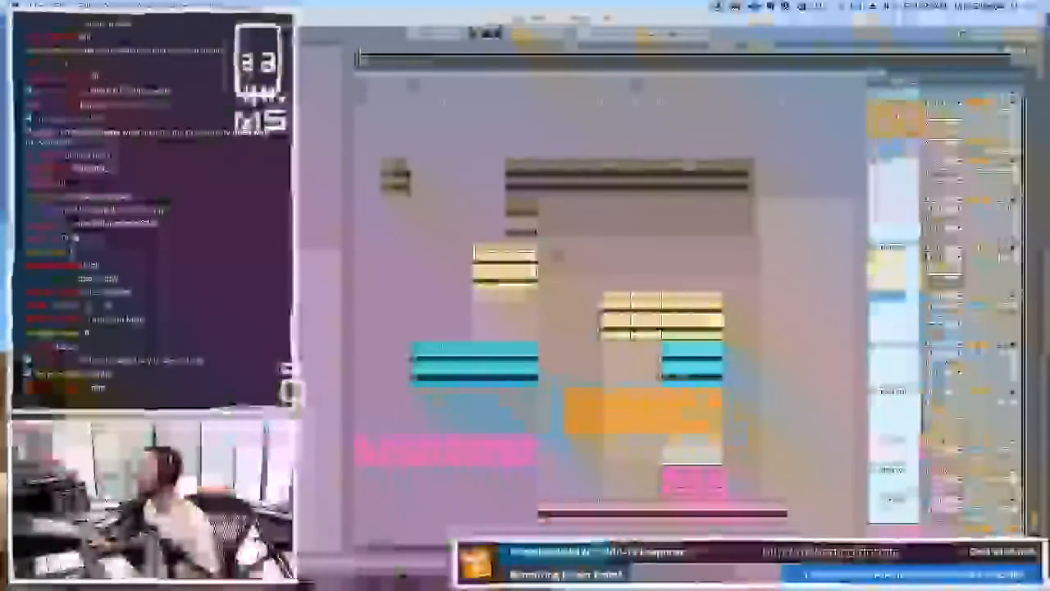
scroll(483, 331, "up", 2)
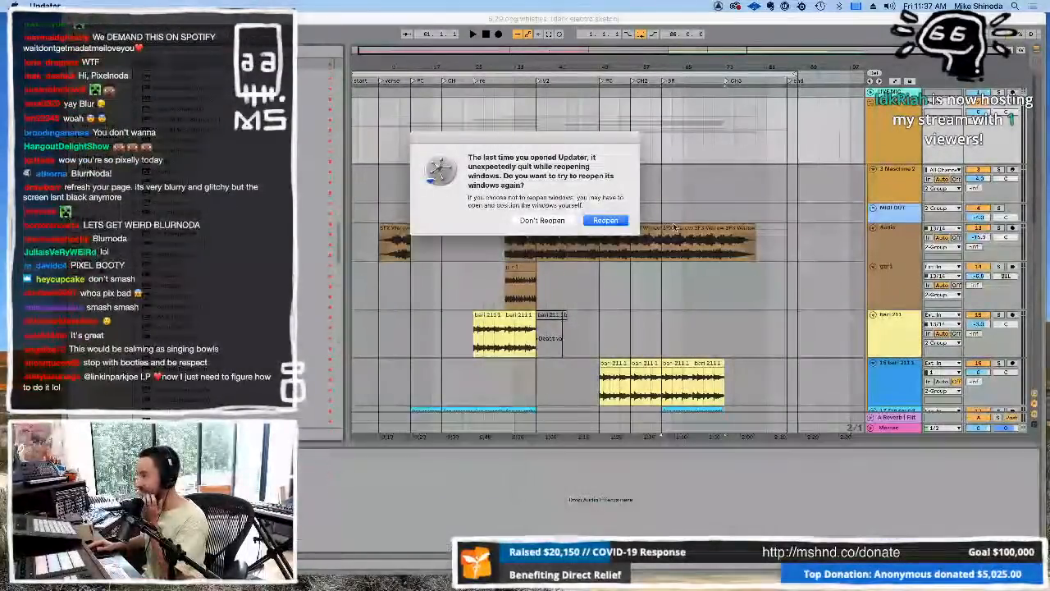
Step: Decline reopening the Updater's windows and open the preset list of the plug-in on the group
left_click(563, 220)
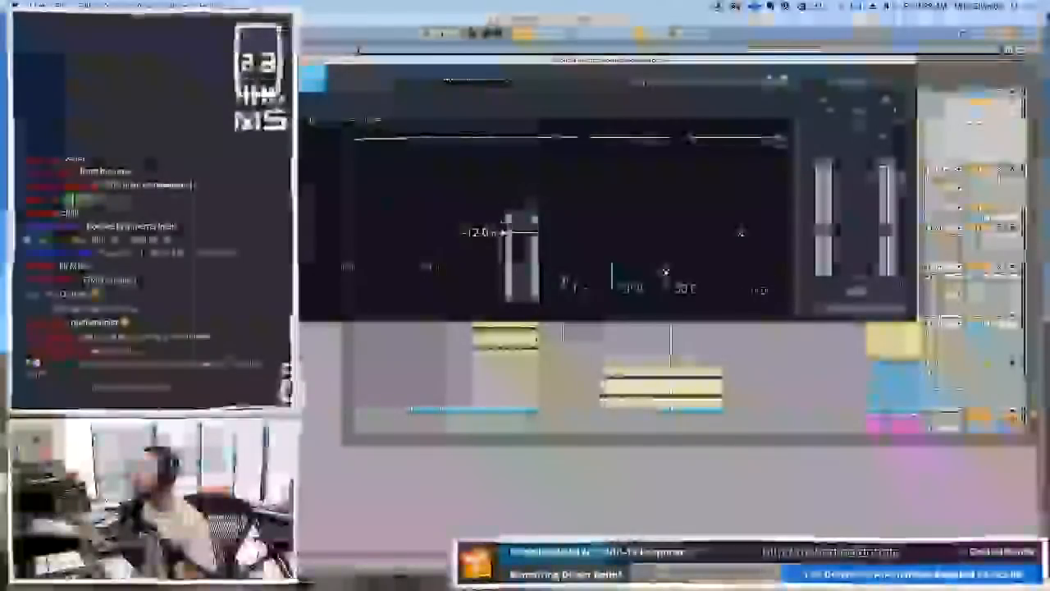
left_click(485, 80)
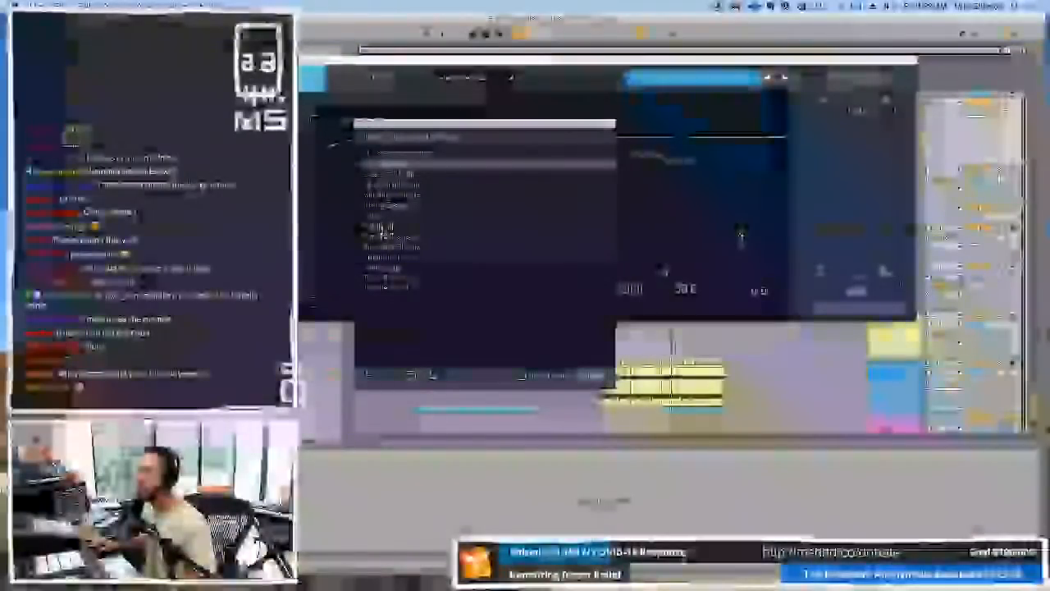
Step: Audition the plug-in's presets up and down the list while the song plays
left_click(384, 236)
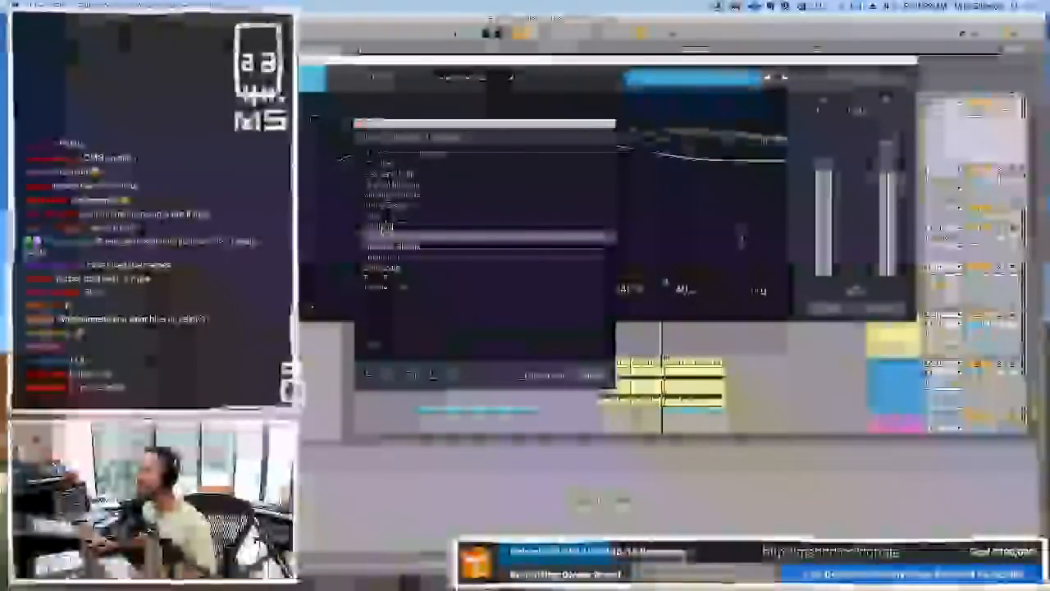
left_click(388, 227)
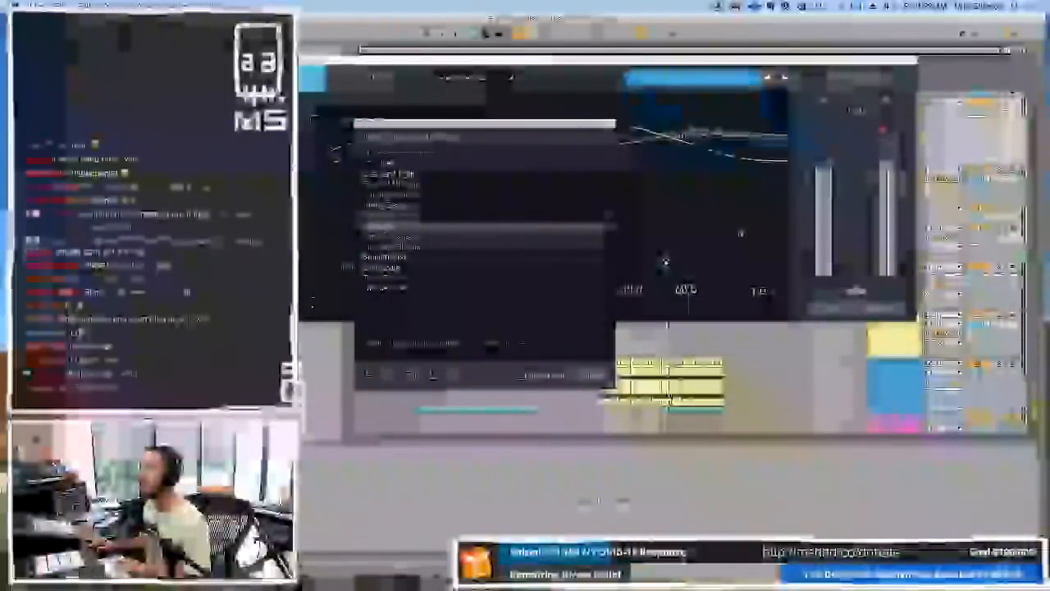
key("Up")
key("Up")
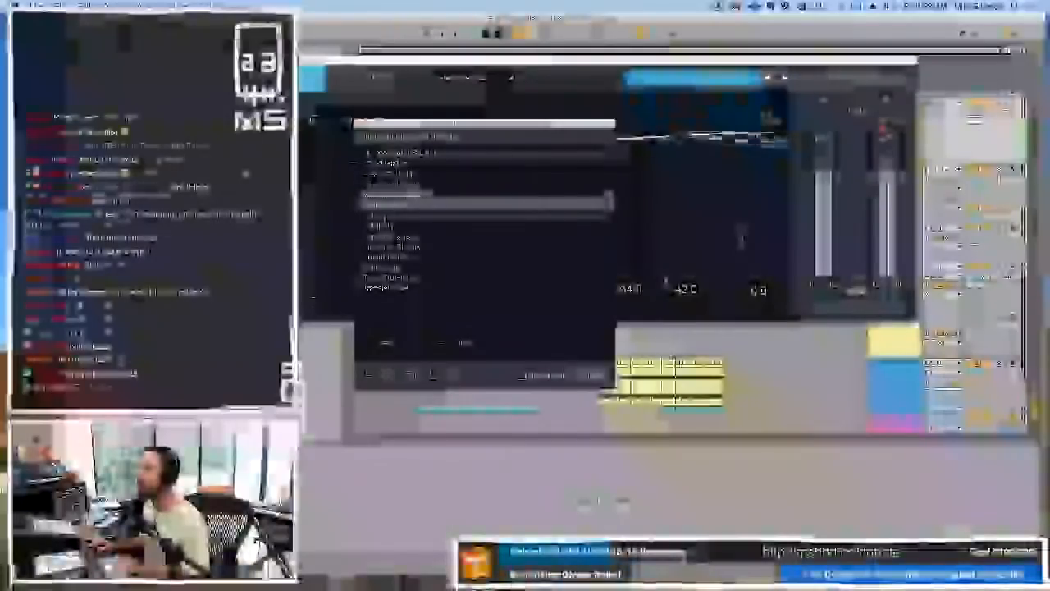
key("Up")
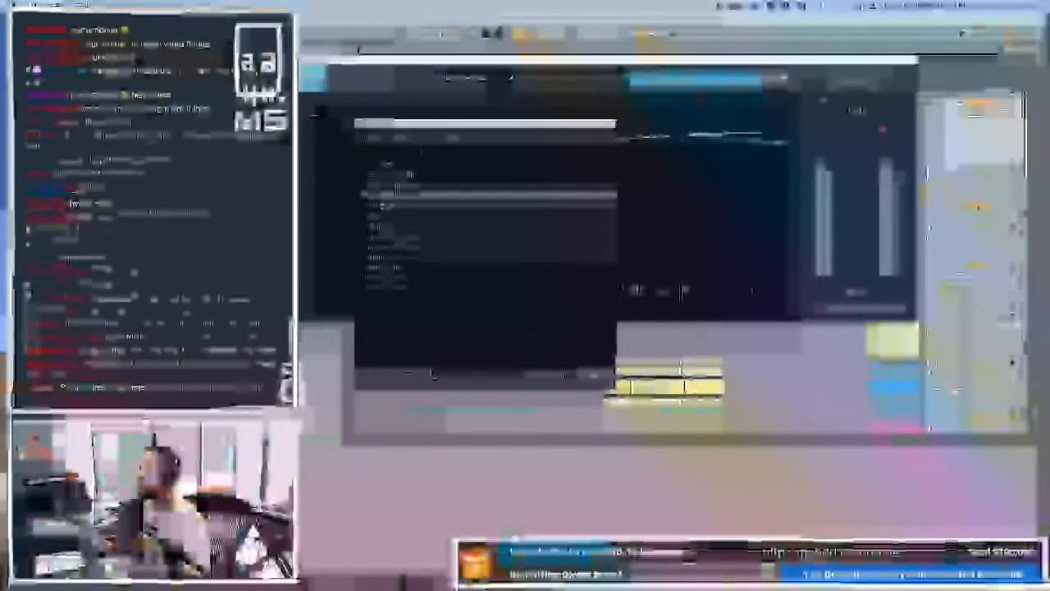
key("Up")
key("Up")
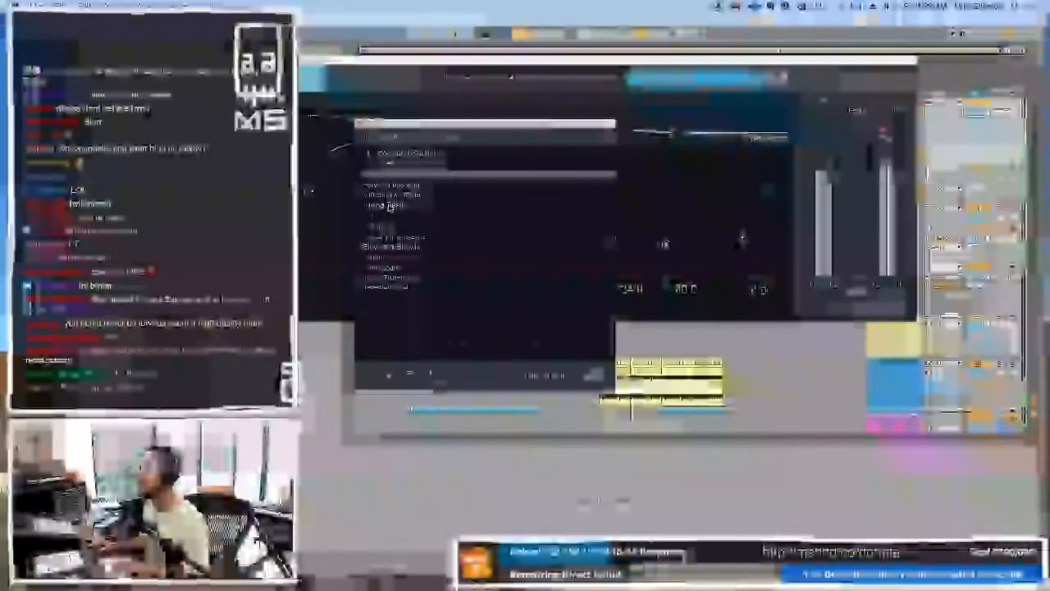
key("Down")
key("Down")
key("Down")
key("Down")
key("Down")
key("Down")
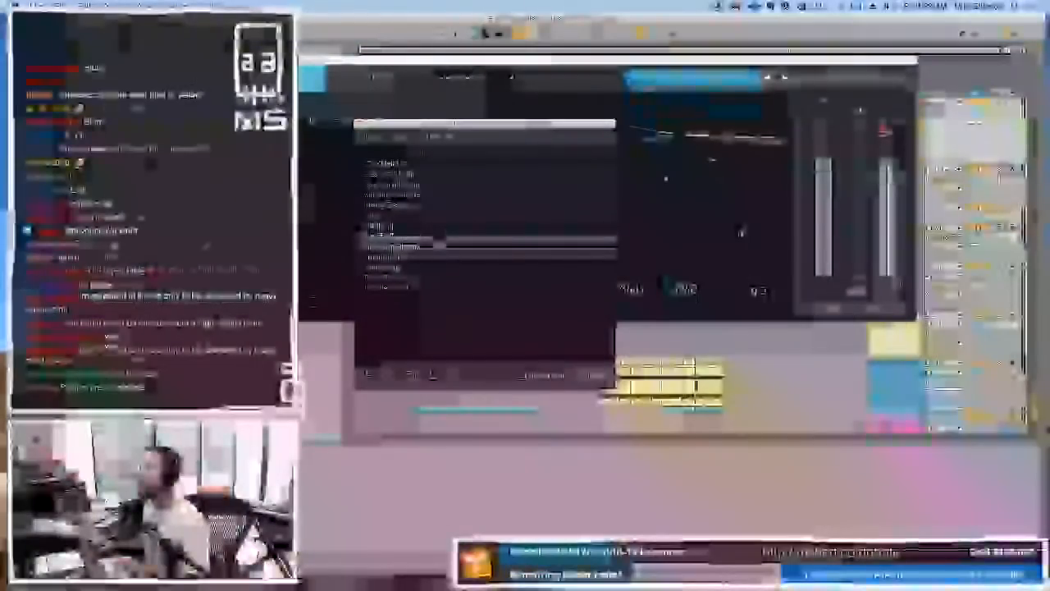
key("Down")
key("Down")
key("Down")
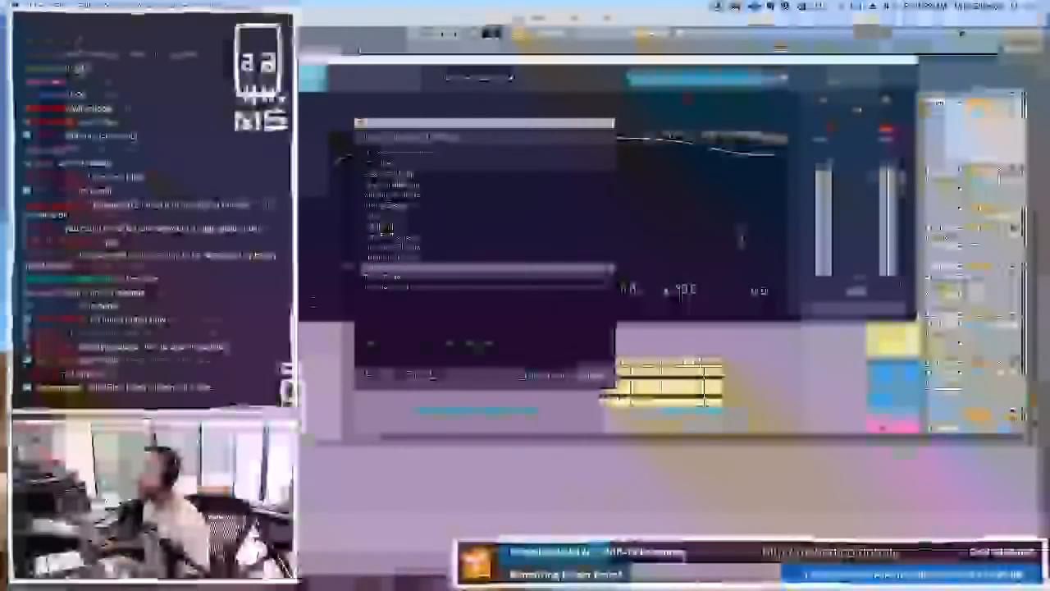
Step: Load another preset from higher up the list, advance to the one below it, and close the plug-in window
left_click(398, 185)
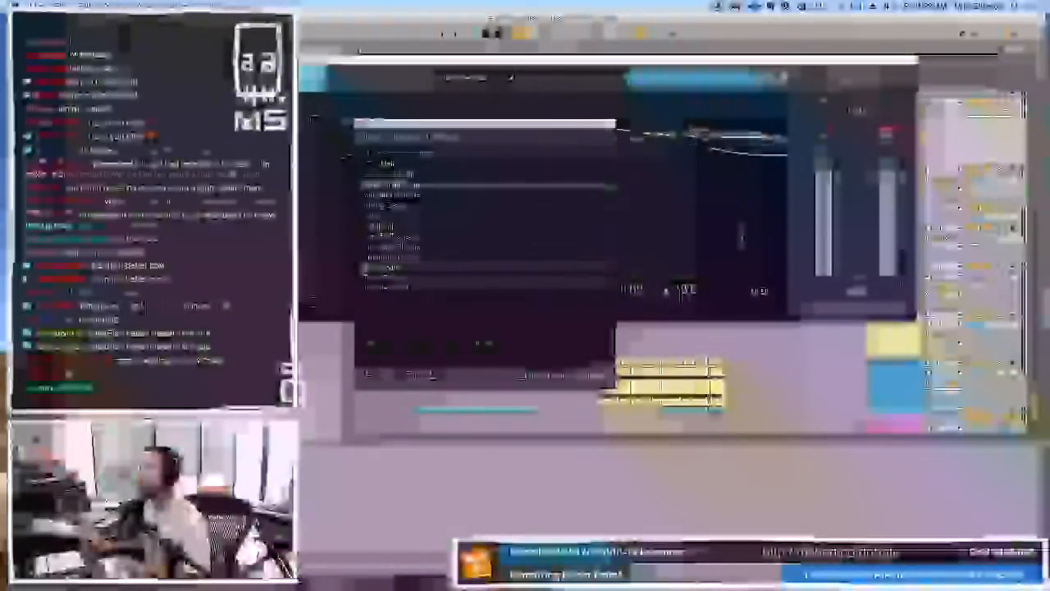
key("Down")
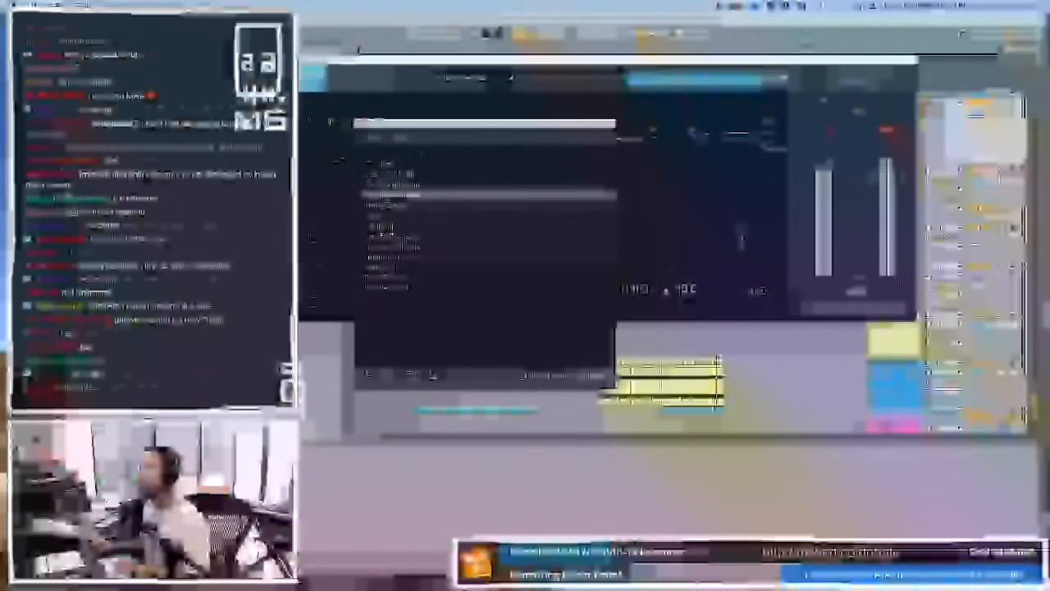
key("super+w")
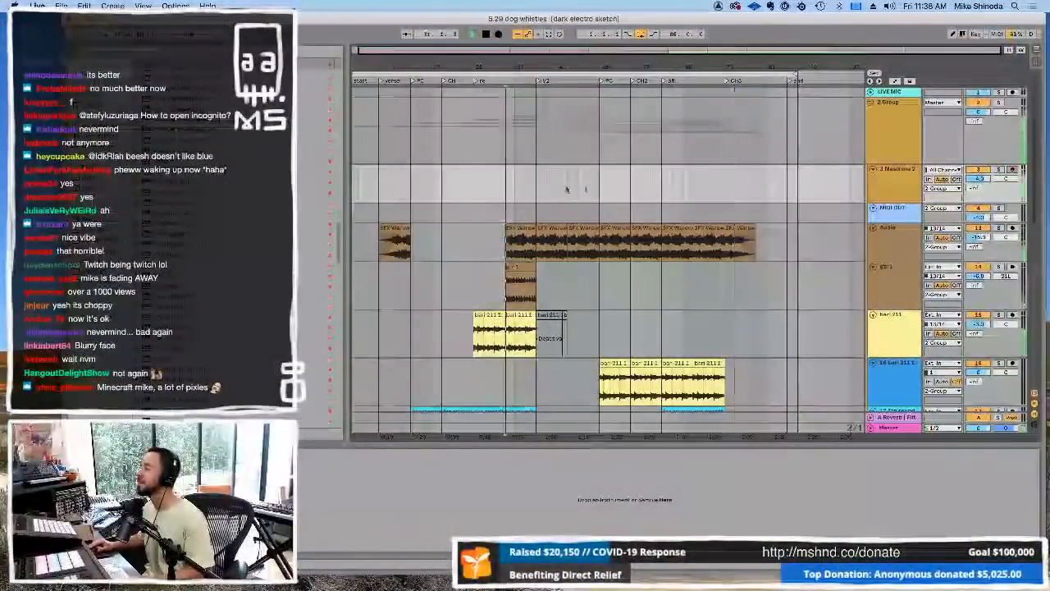
Step: Set the loop to the section from the BR marker to CH3
scroll(626, 190, "down", 1)
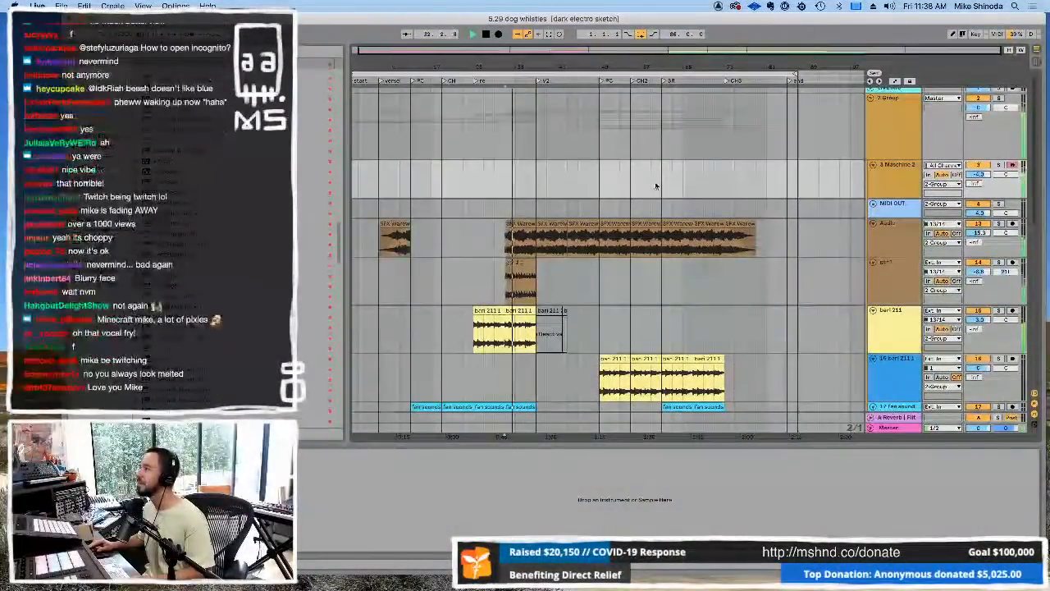
left_click_drag(662, 180, 722, 177)
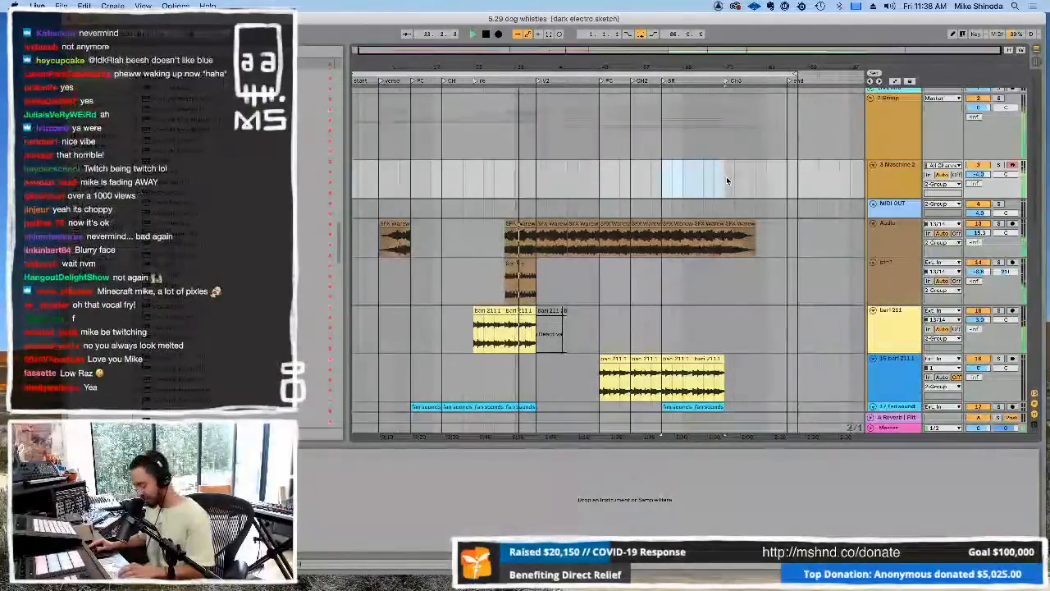
key("super+l")
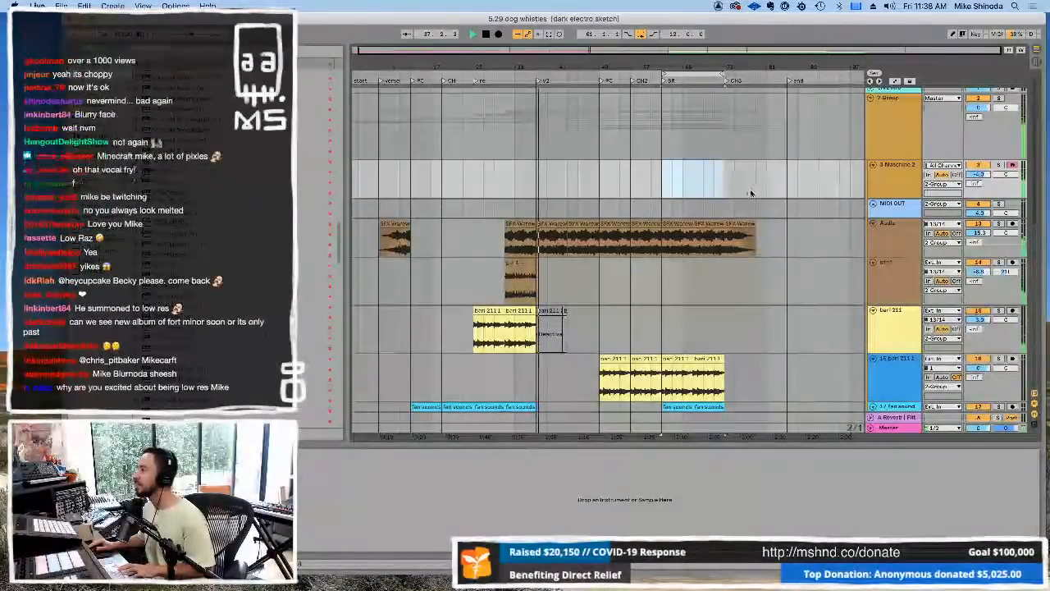
Step: Delete the dist pad track between the pad track and the Fire FX track
scroll(725, 188, "down", 2)
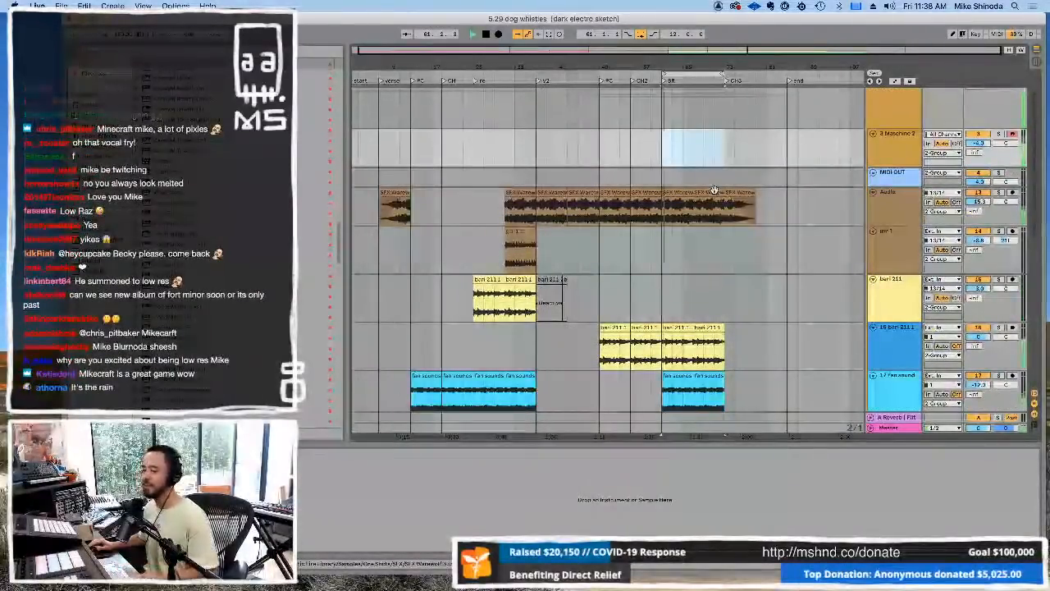
scroll(714, 190, "down", 7)
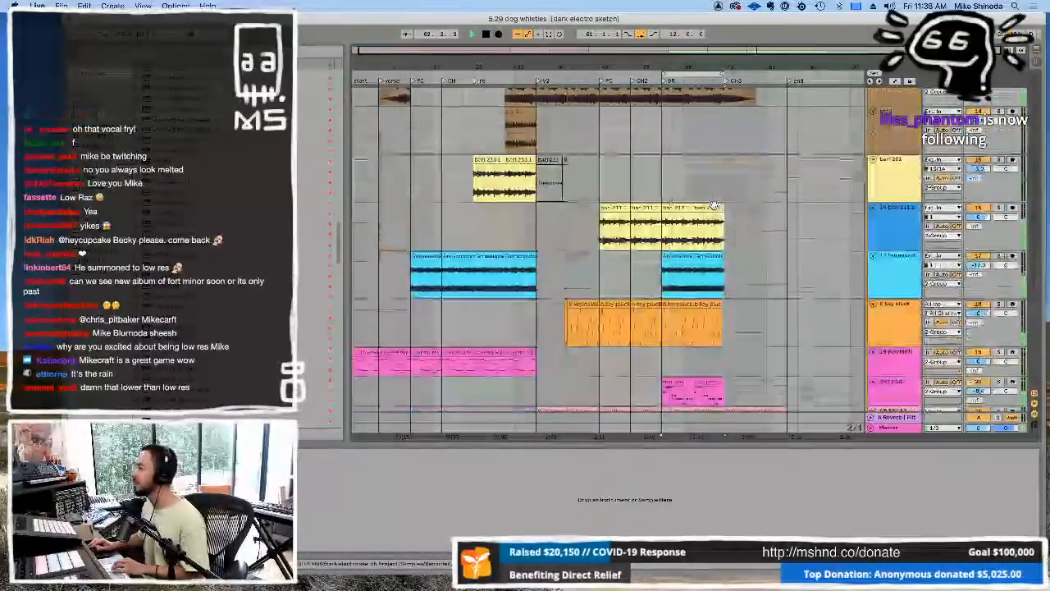
scroll(714, 205, "down", 9)
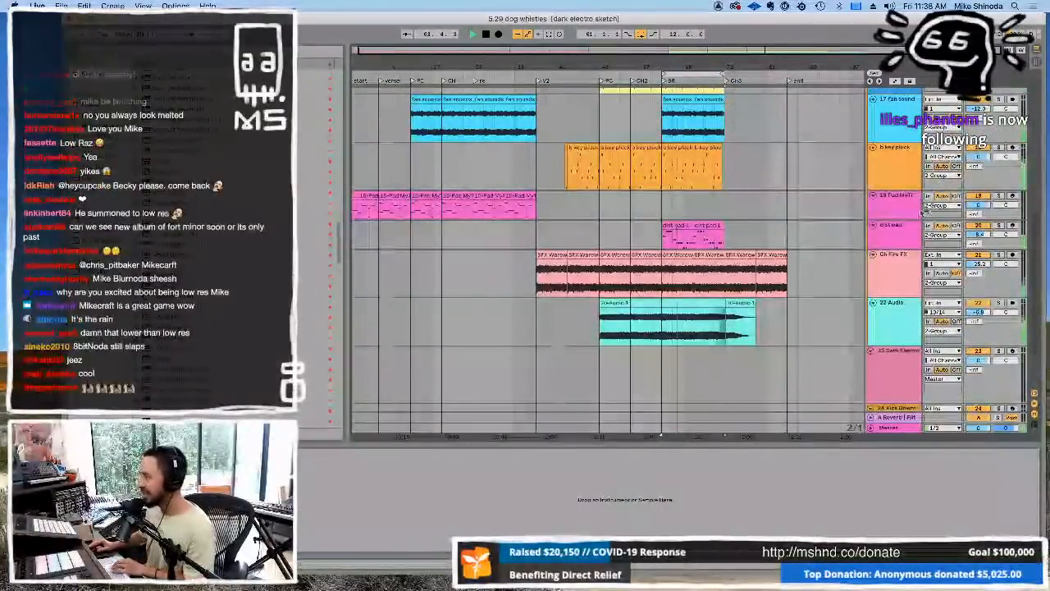
left_click(894, 229)
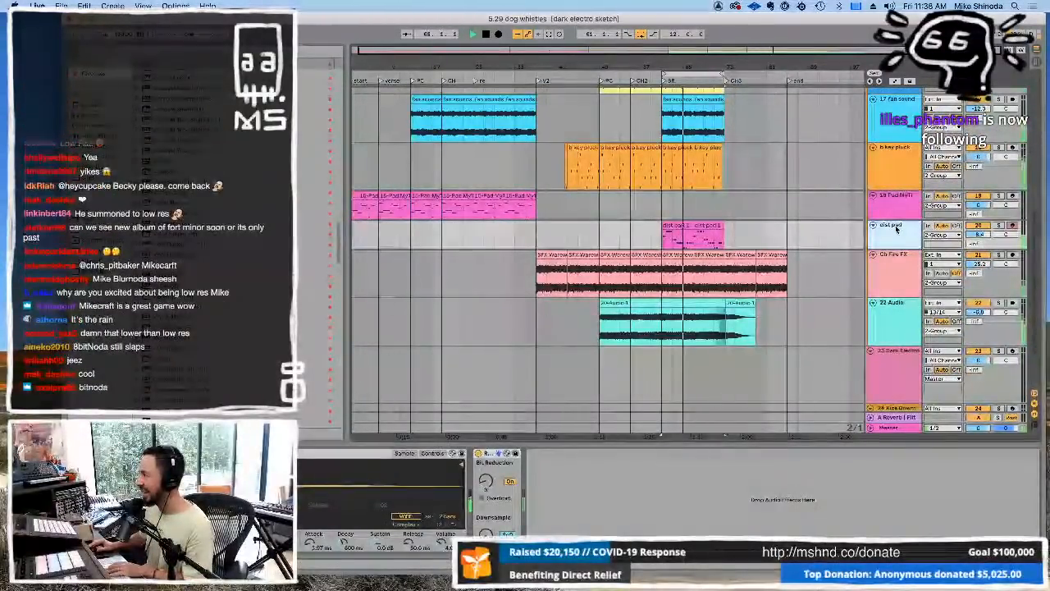
key("Delete")
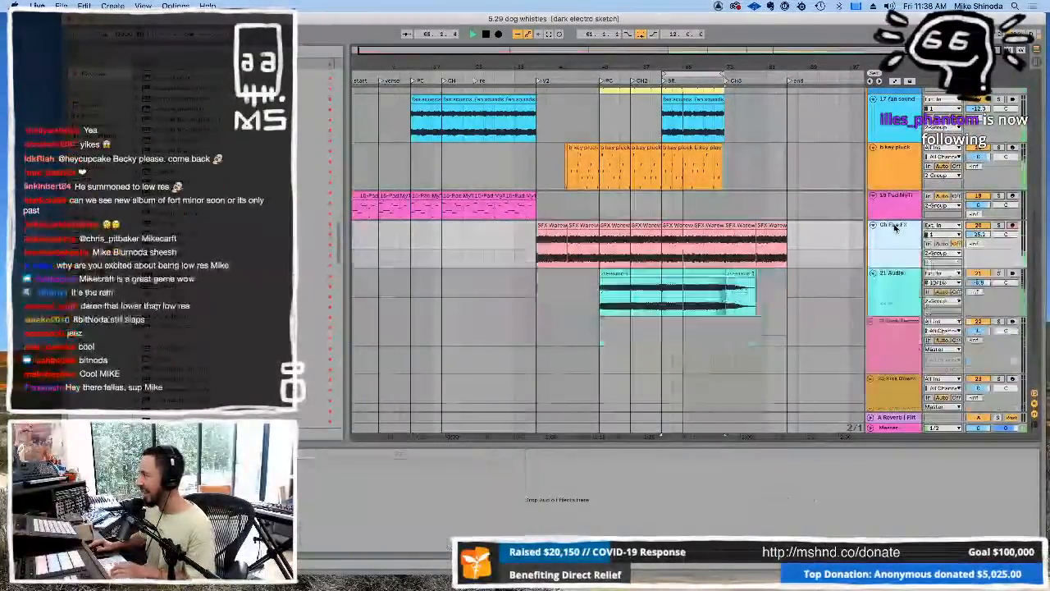
Step: Insert an audio track below 21 Audio, record a guitar take over the looped BR section, and select the recorded clip
left_click(899, 286)
key("ctrl+t")
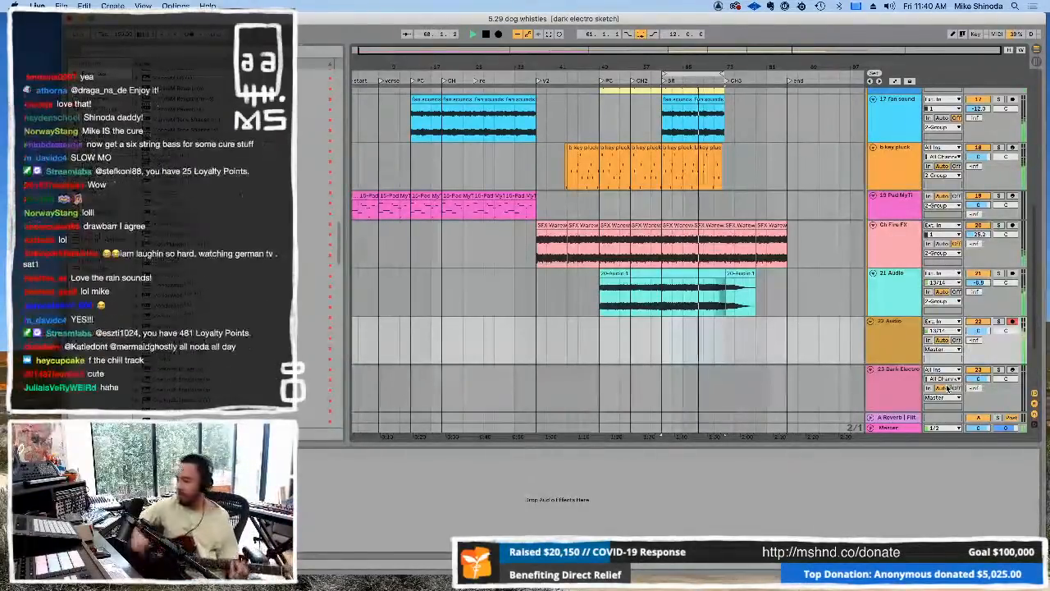
key("F9")
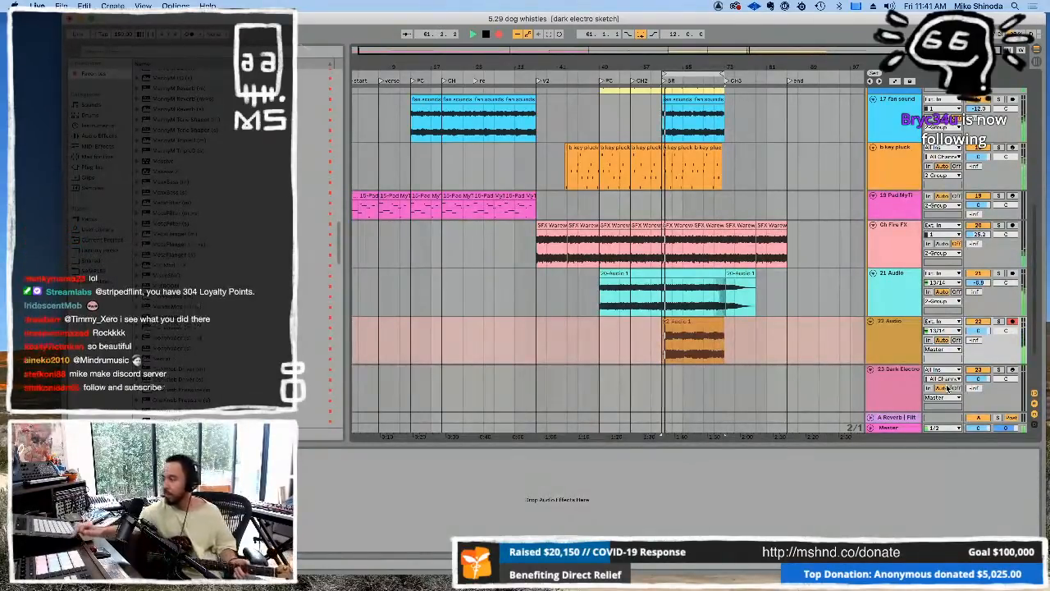
key("F9")
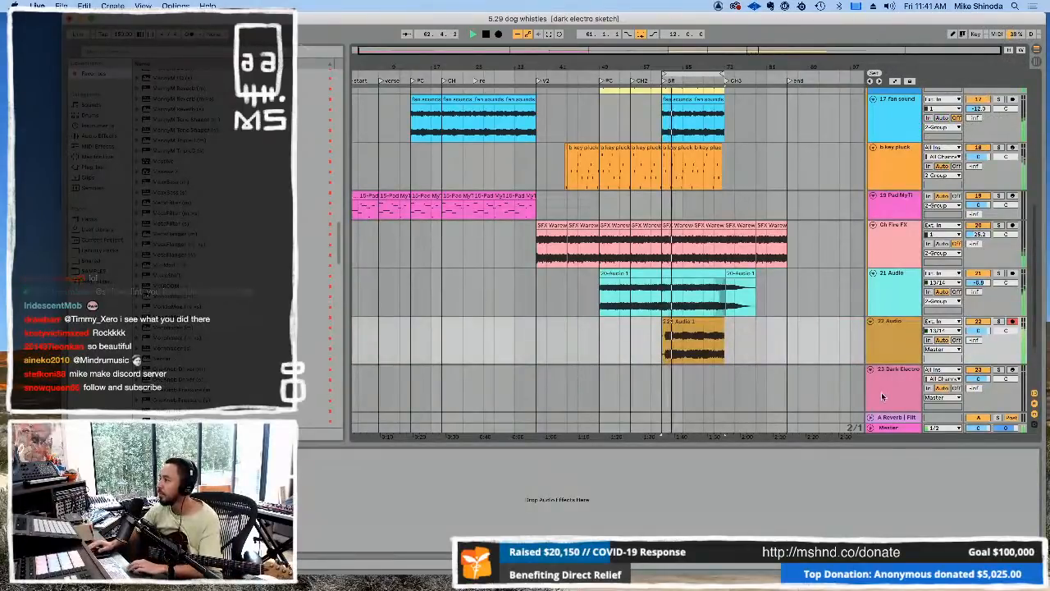
left_click(666, 323)
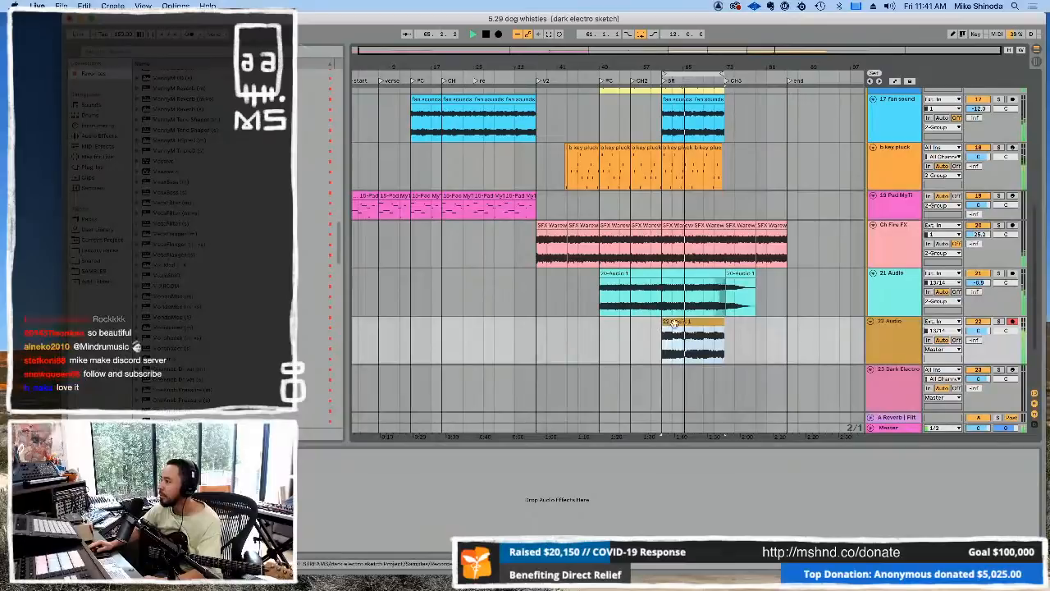
Step: Insert another audio track below 22 Audio, set its input channels to 13/14, and arm it for recording
left_click(885, 322)
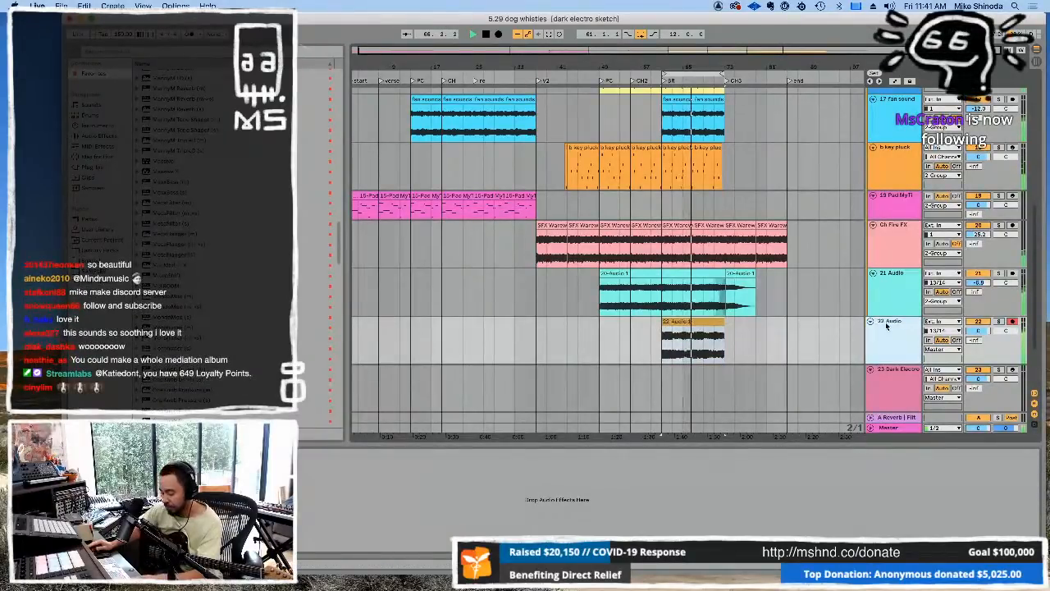
key("super+t")
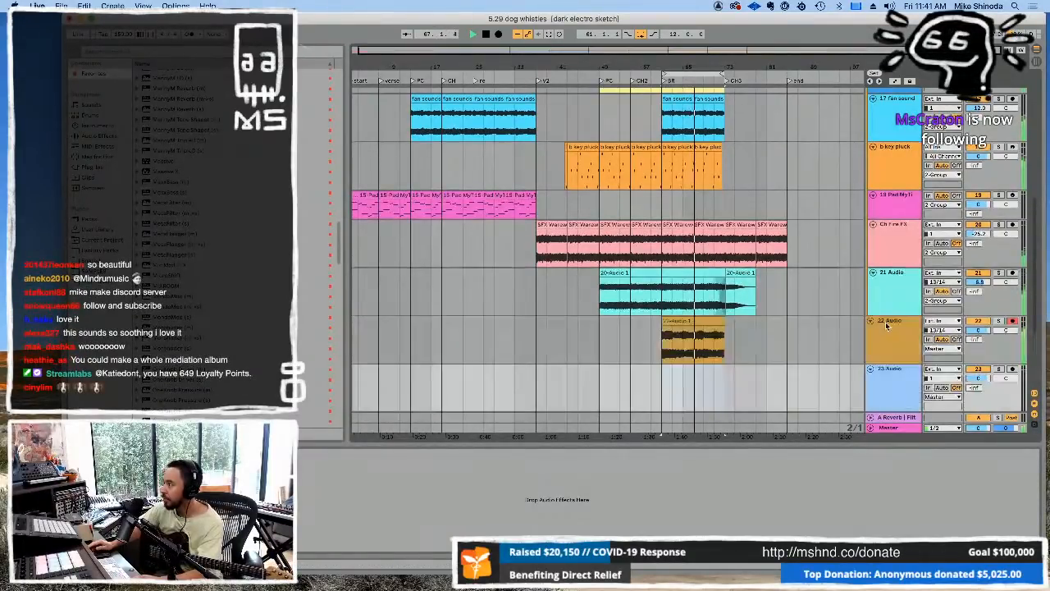
left_click(947, 379)
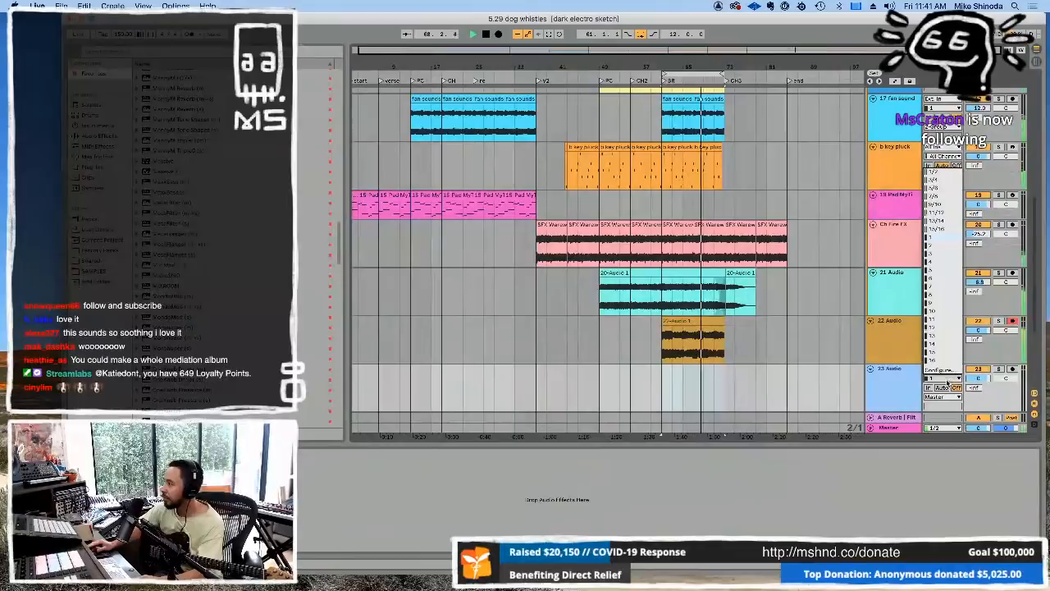
left_click(950, 224)
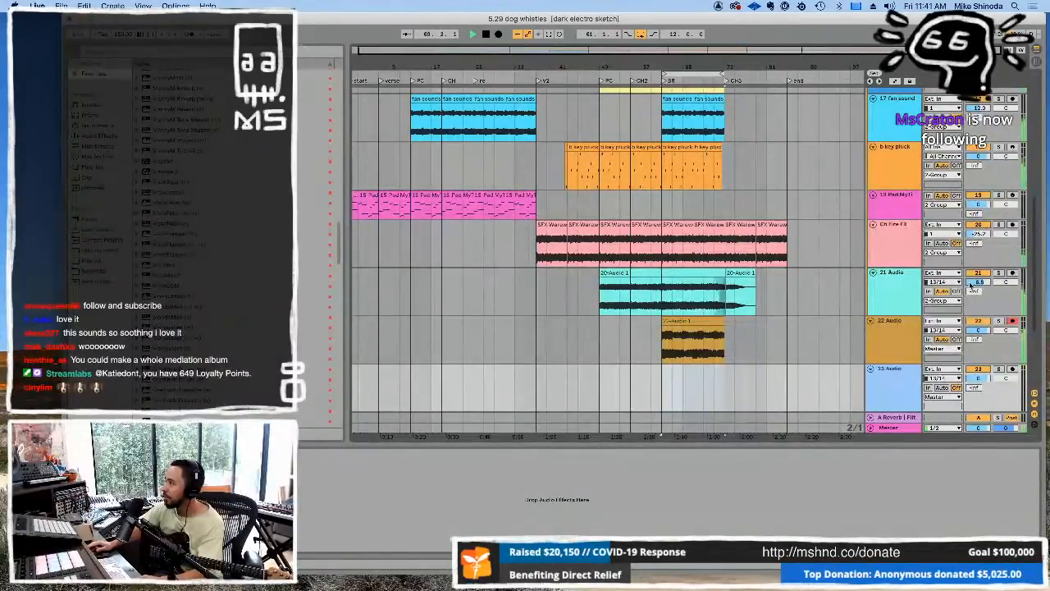
left_click(1012, 370)
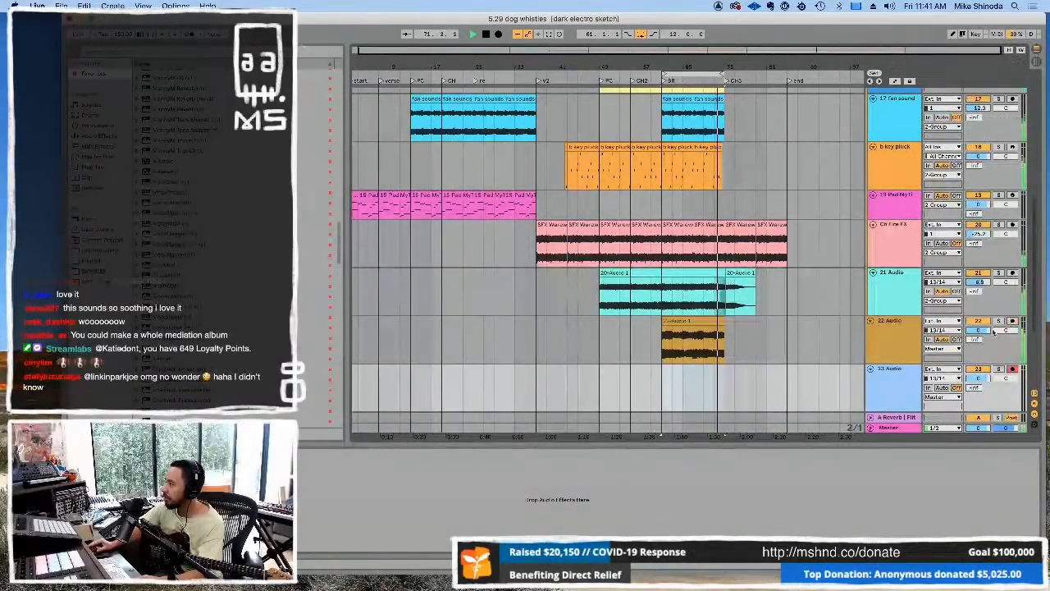
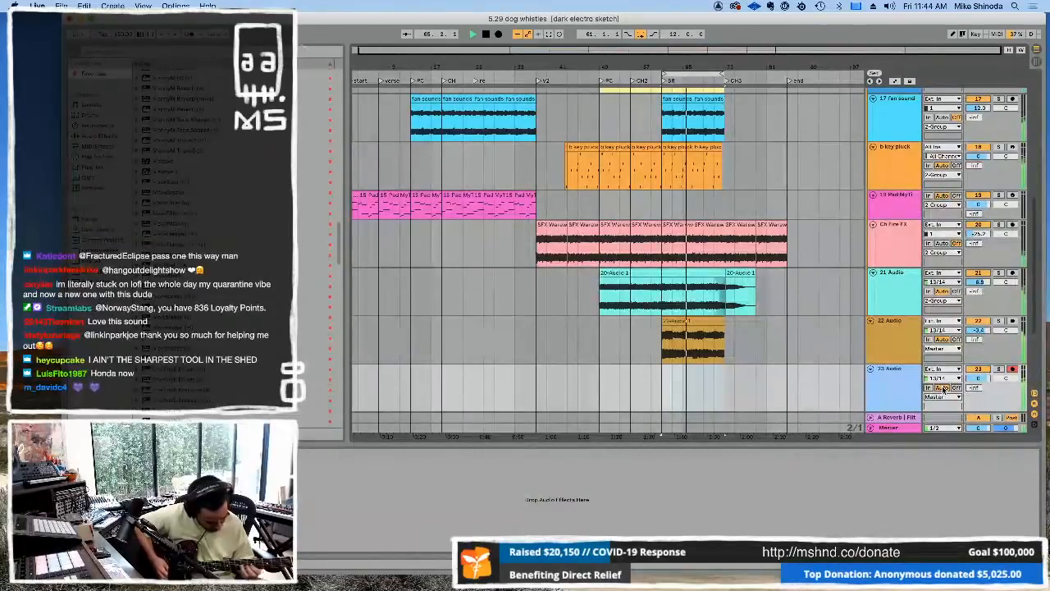
Step: Record a second guitar take over the looped BR section and extend the recorded clip's end past the CH3 marker
key("F9")
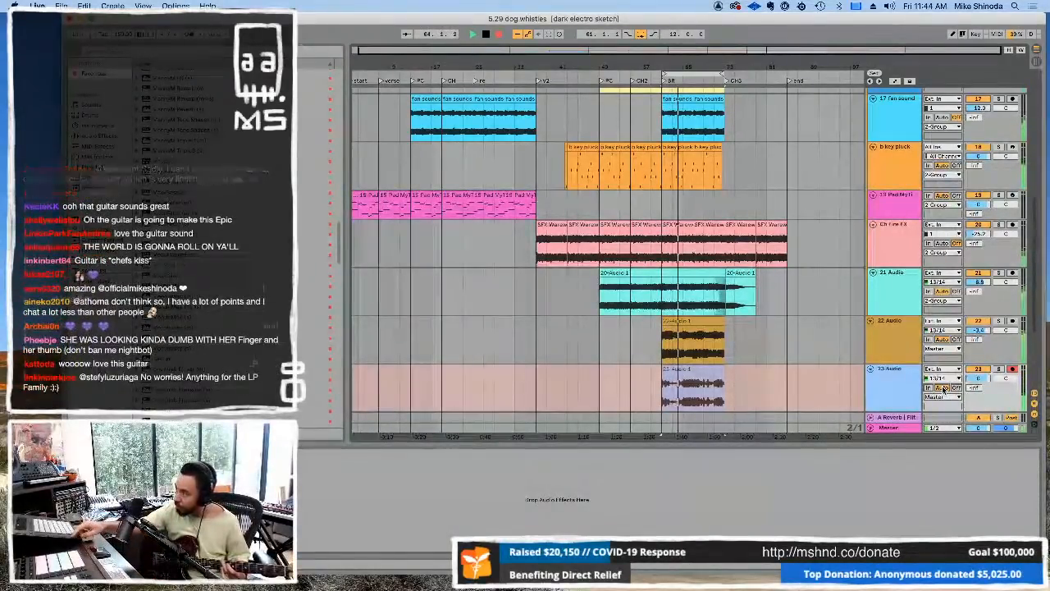
key("F9")
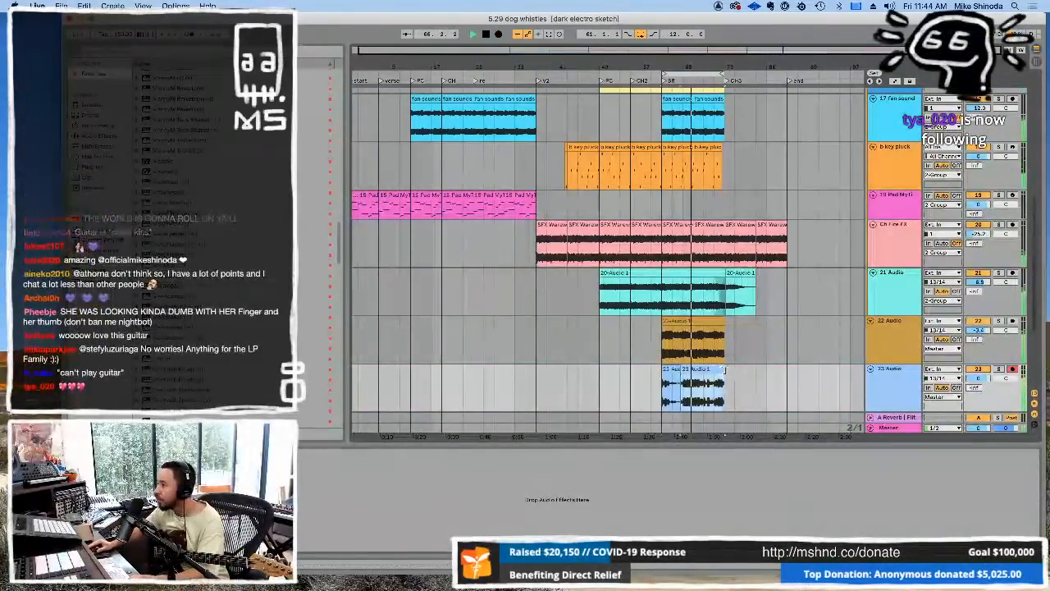
left_click_drag(721, 370, 770, 370)
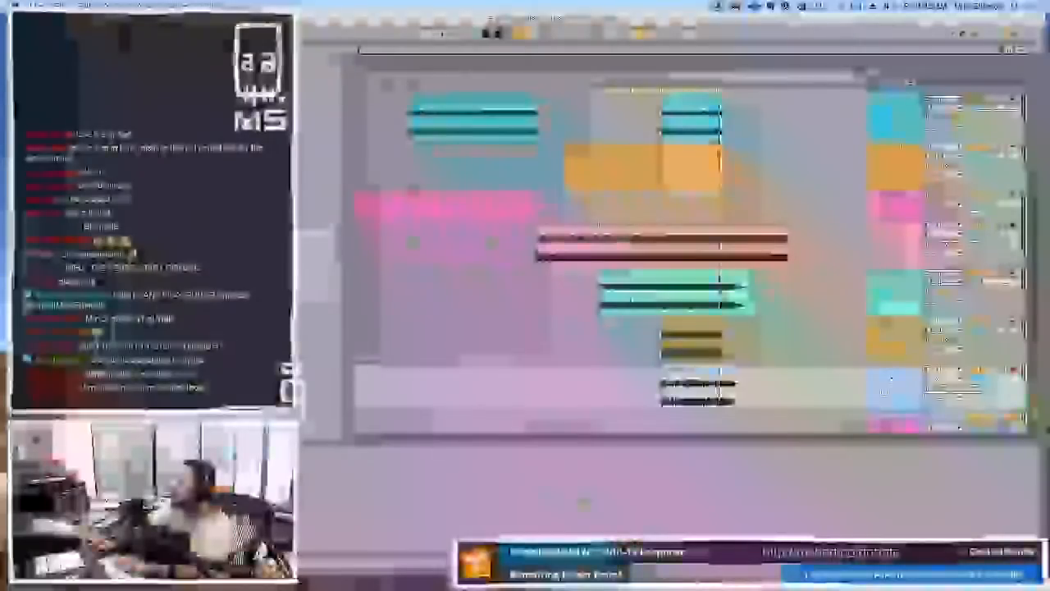
Step: Show the filter plug-in window on the 23 Audio track and close it
key("super+alt+p")
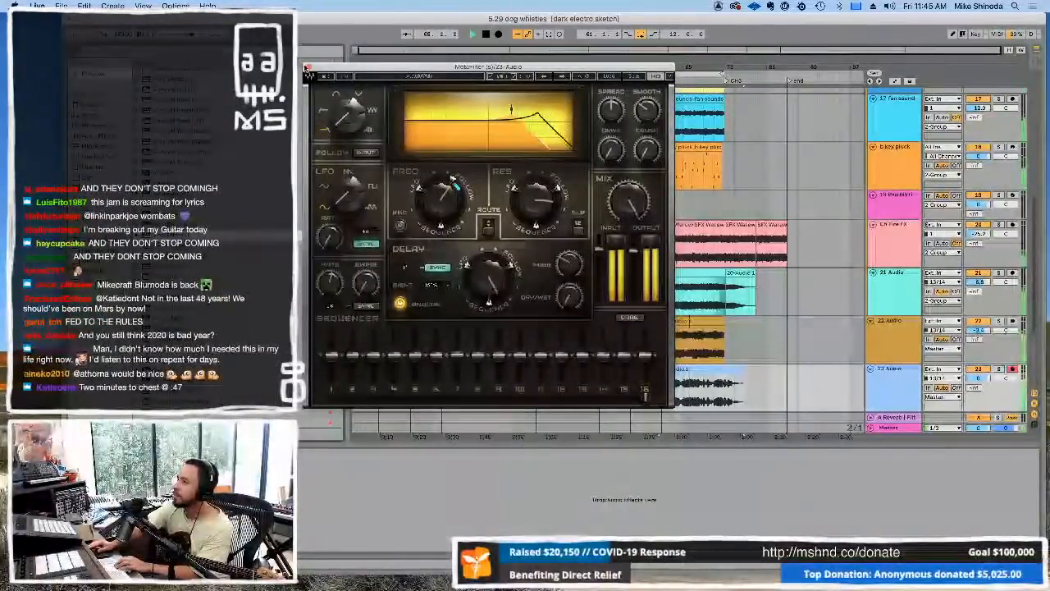
left_click(308, 68)
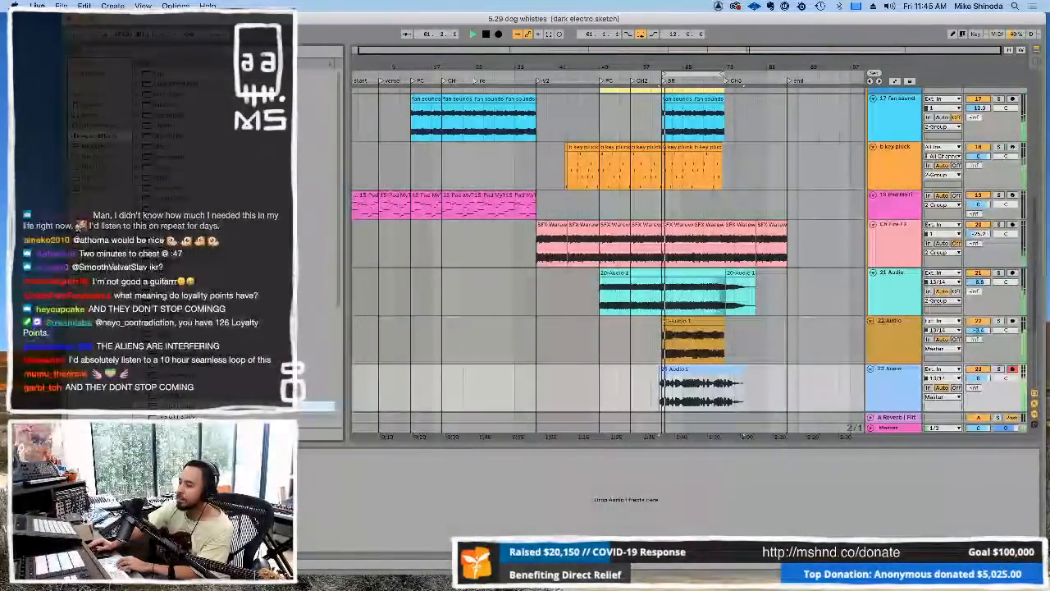
Step: Add FabFilter Pro-MB to the 23 Audio track and load the steel-stringed acoustic guitar clarity preset
key("Return")
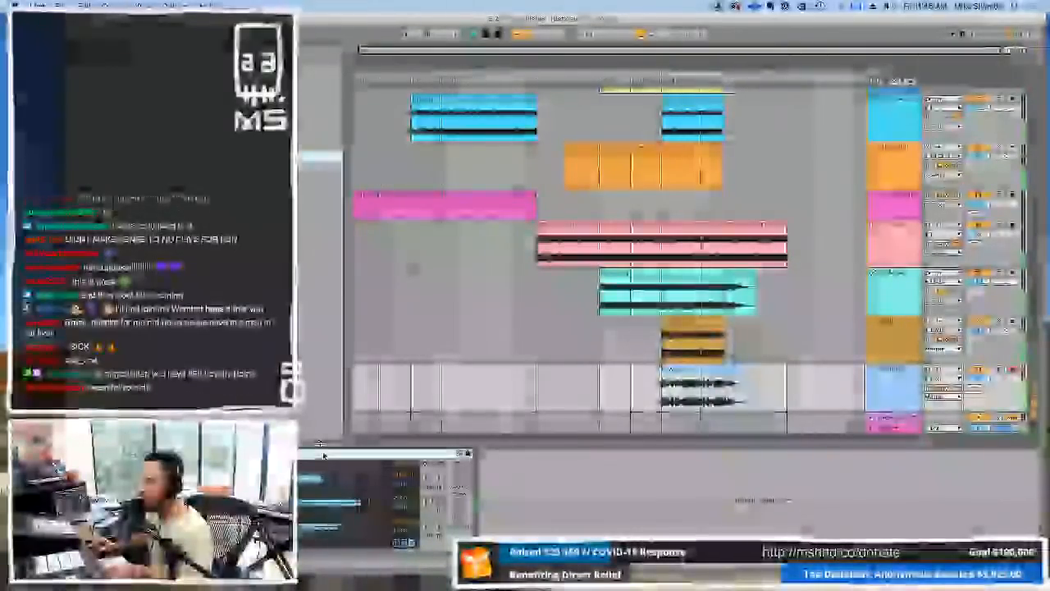
key("Delete")
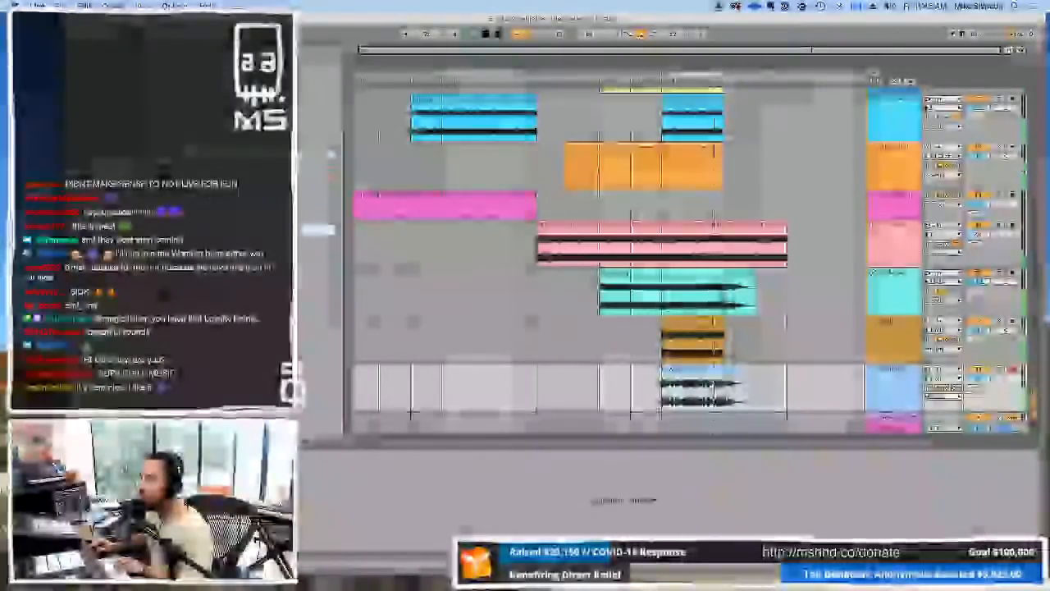
key("Return")
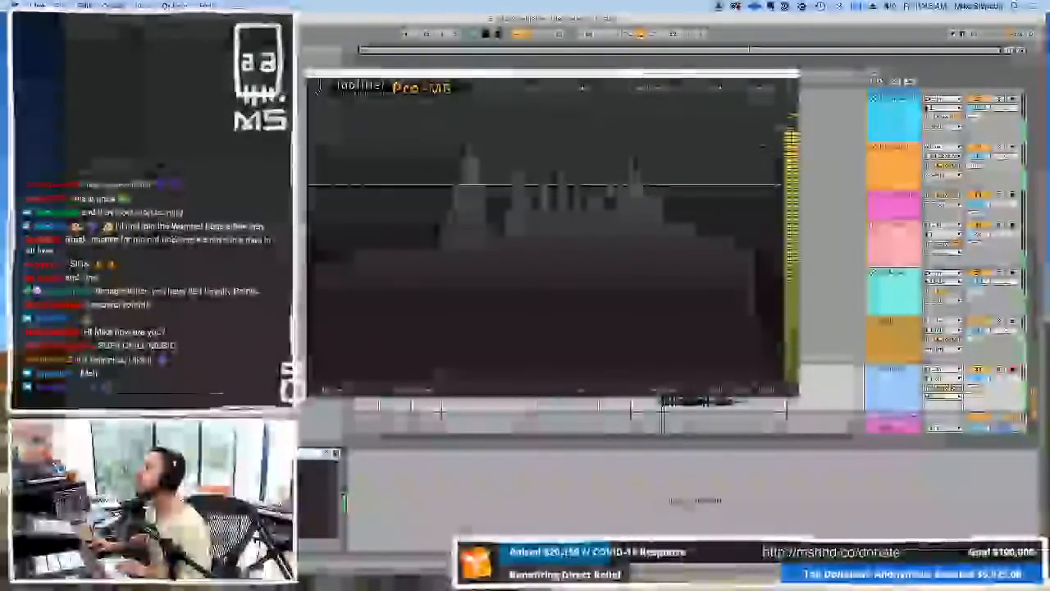
left_click(649, 87)
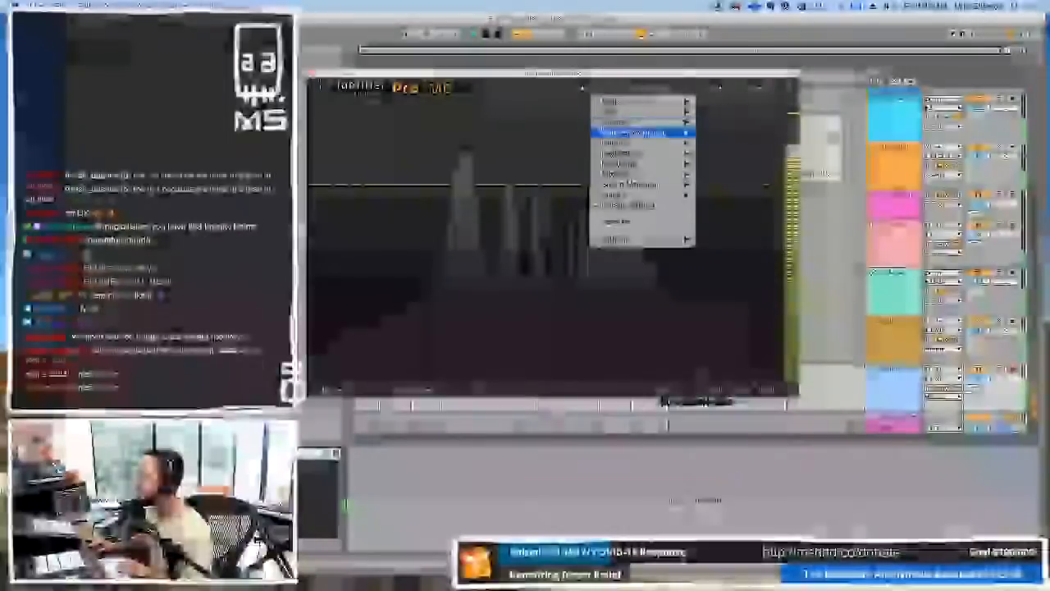
mouse_move(634, 133)
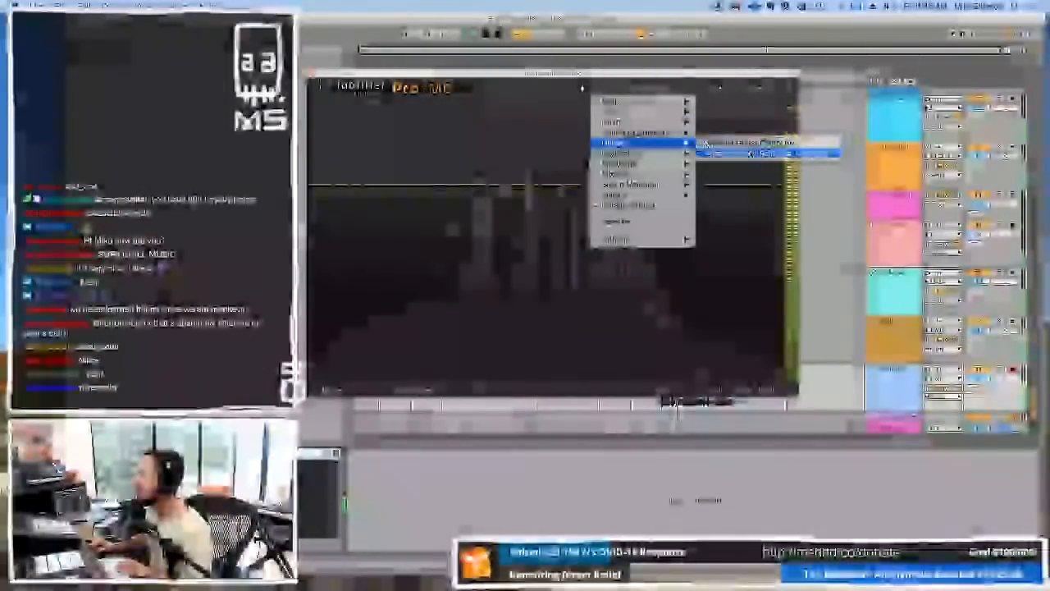
left_click(763, 154)
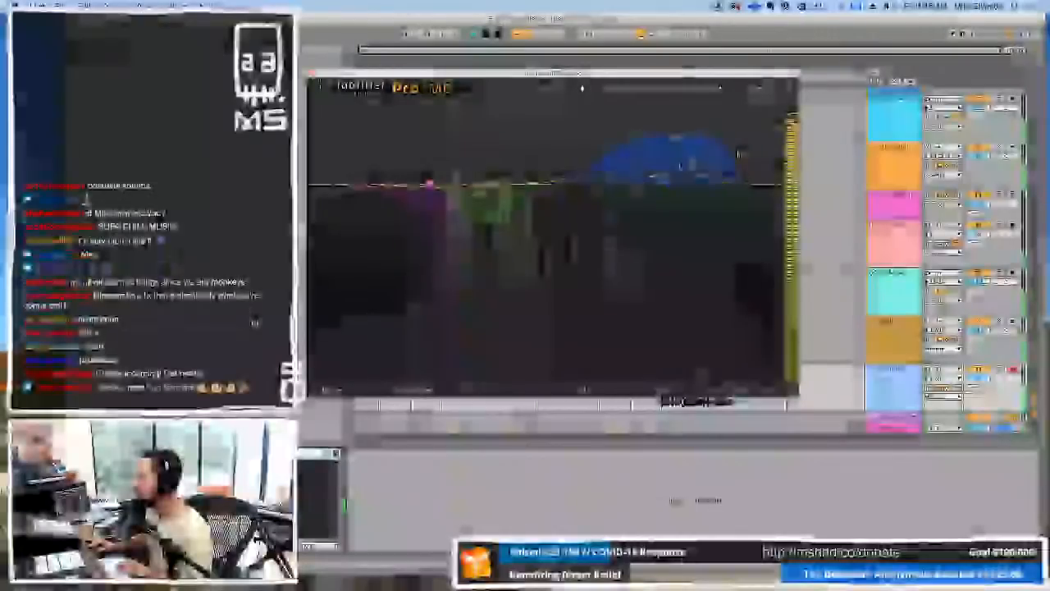
Step: Lower Pro-MB's Band 2 to about -3.22 dB, shift both its crossovers down while soloing the band, and close the plug-in window
left_click_drag(667, 185, 683, 212)
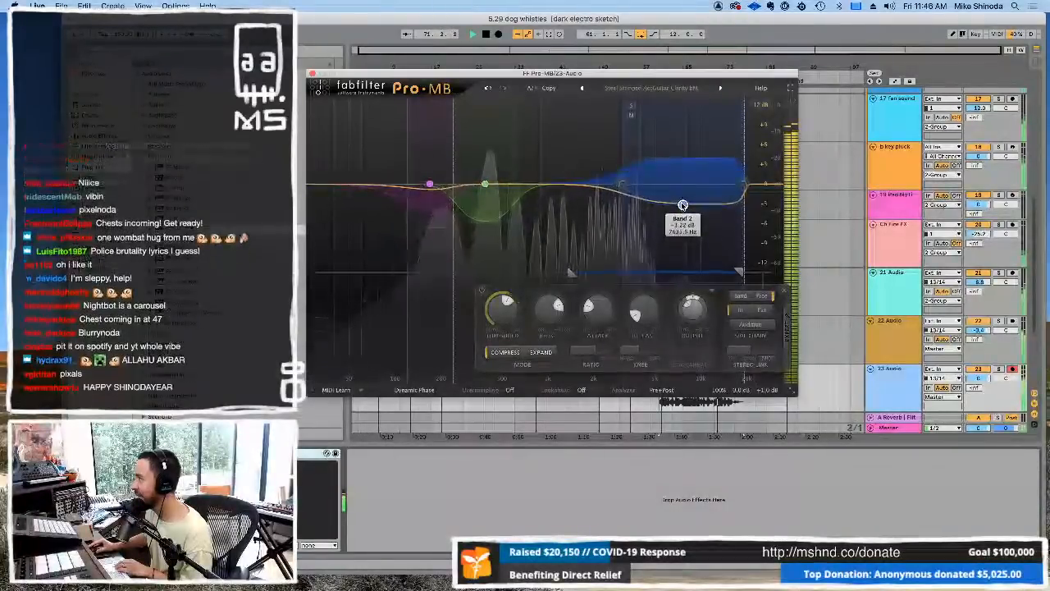
left_click_drag(628, 184, 589, 186)
left_click_drag(745, 184, 690, 186)
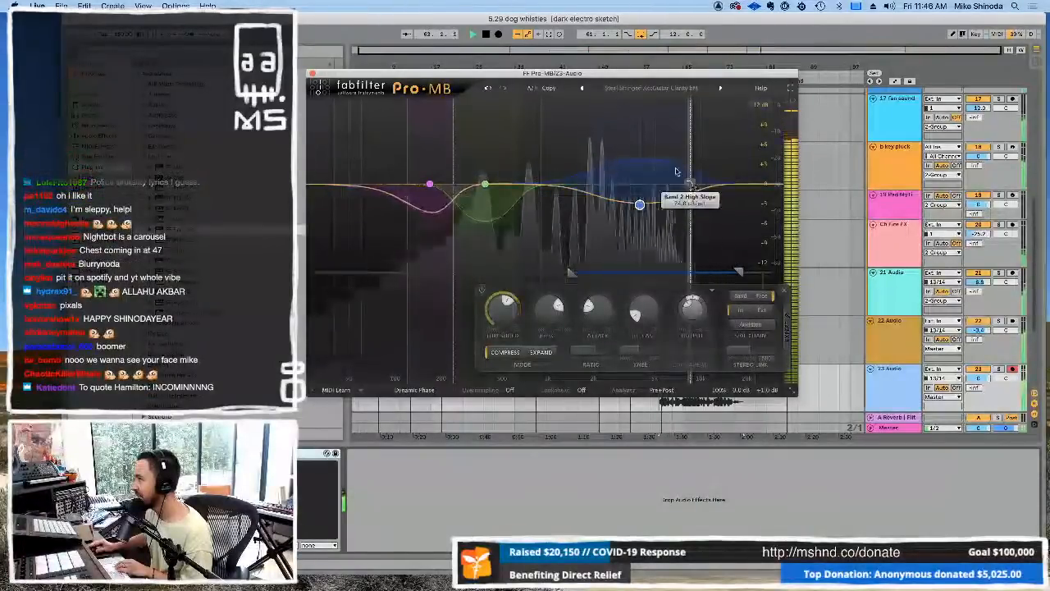
left_click(600, 107)
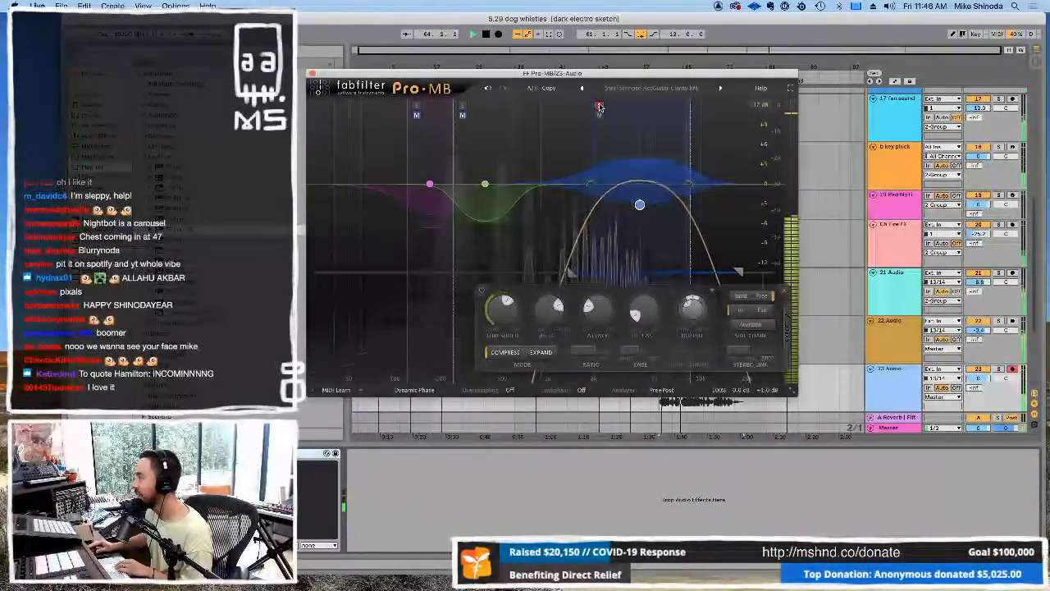
left_click_drag(590, 186, 543, 190)
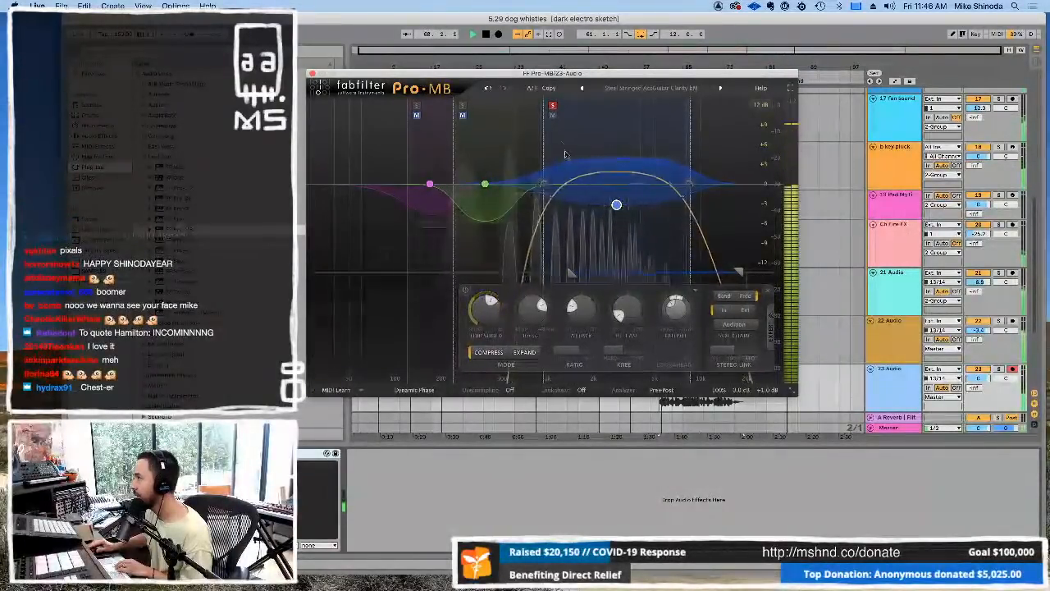
left_click_drag(690, 196, 677, 195)
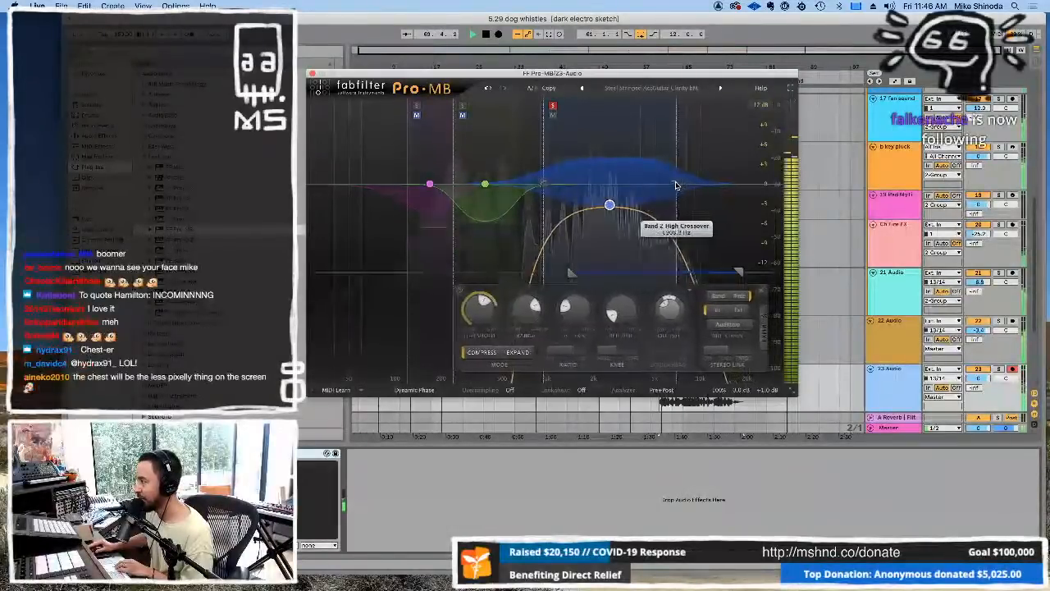
left_click(554, 107)
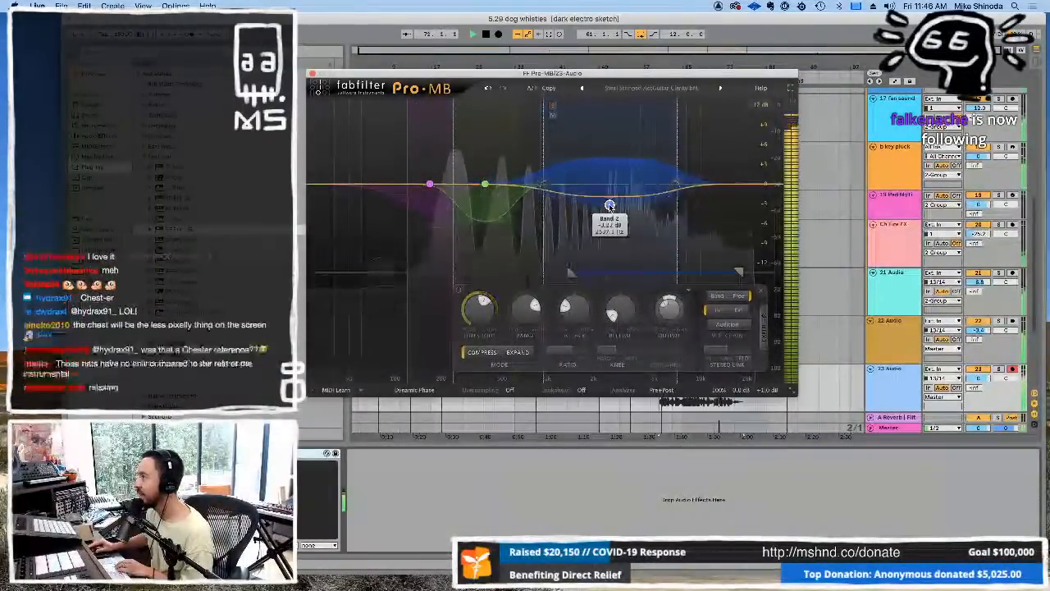
left_click(313, 73)
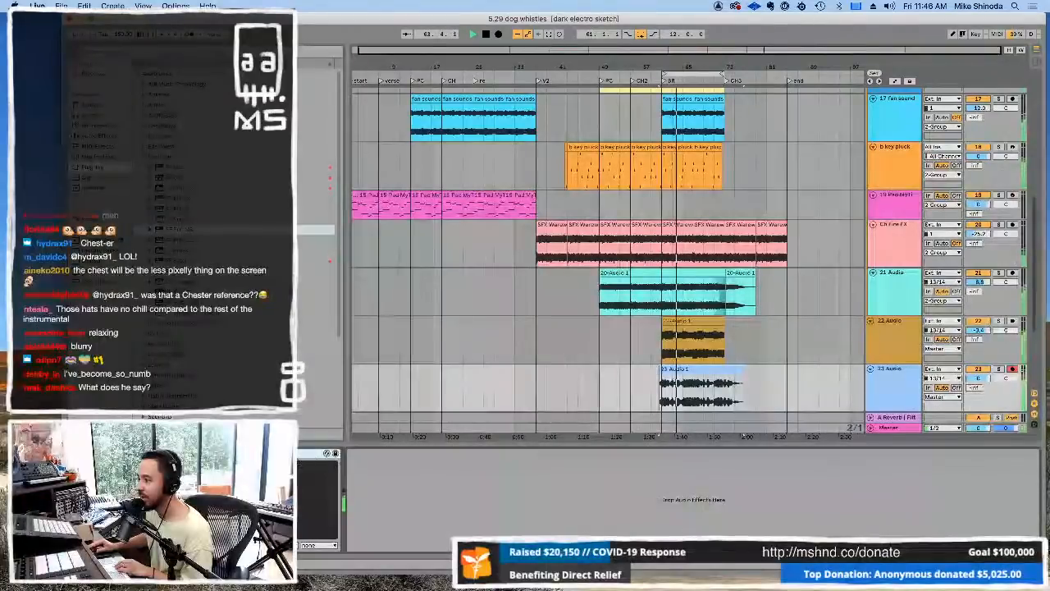
Step: Try several MetaFilter presets on the 23 Audio track and remove the plug-in
key("super+alt+p")
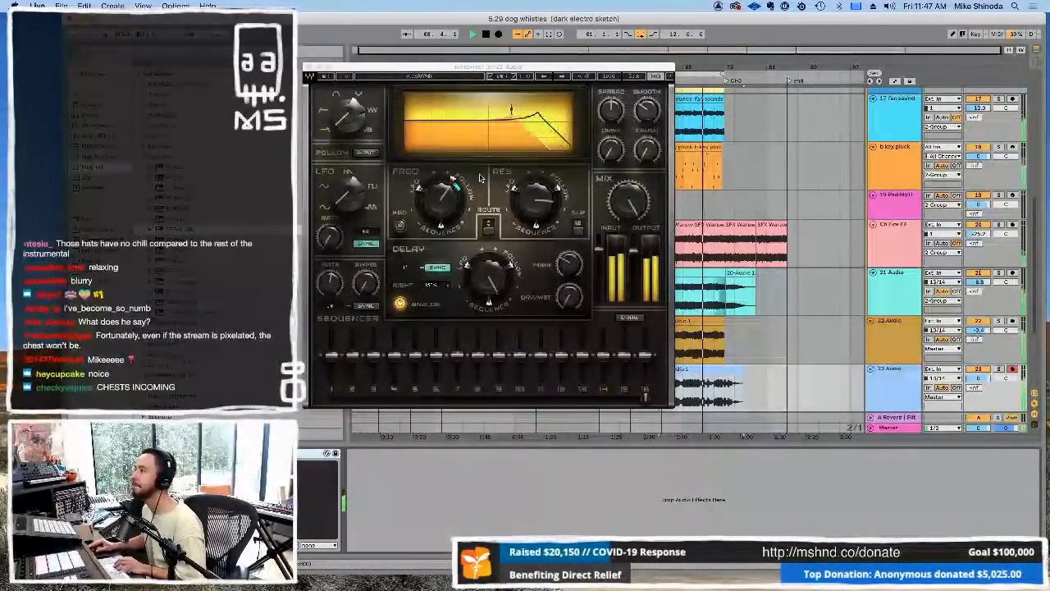
left_click(562, 77)
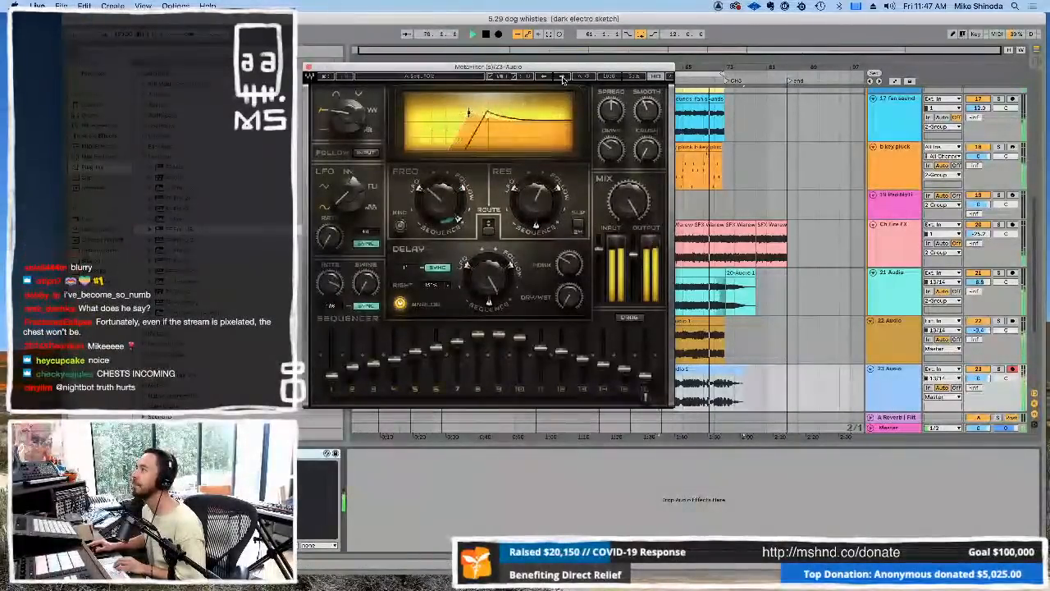
left_click(562, 77)
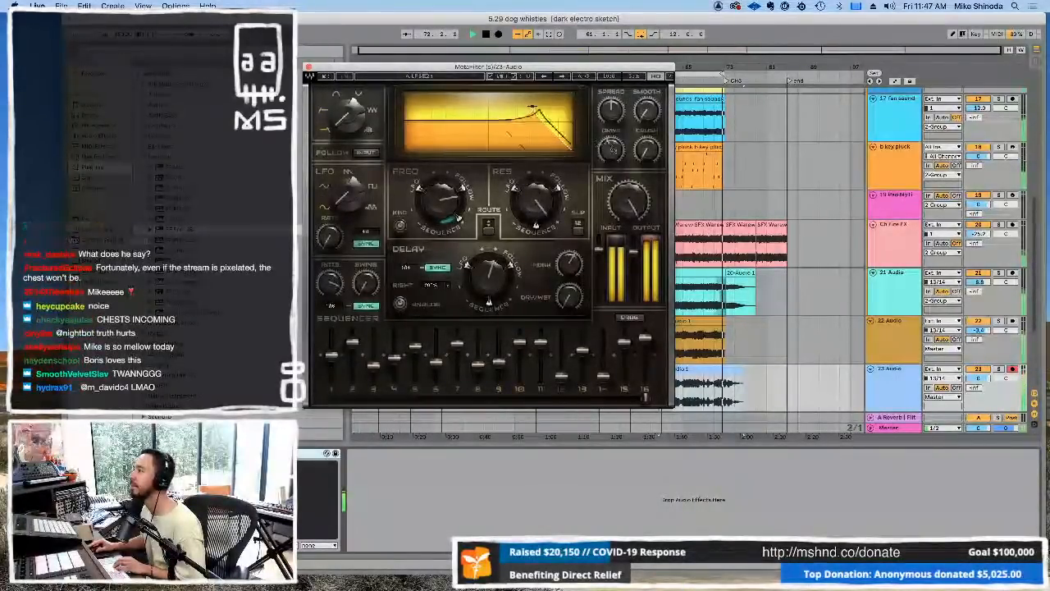
left_click(559, 77)
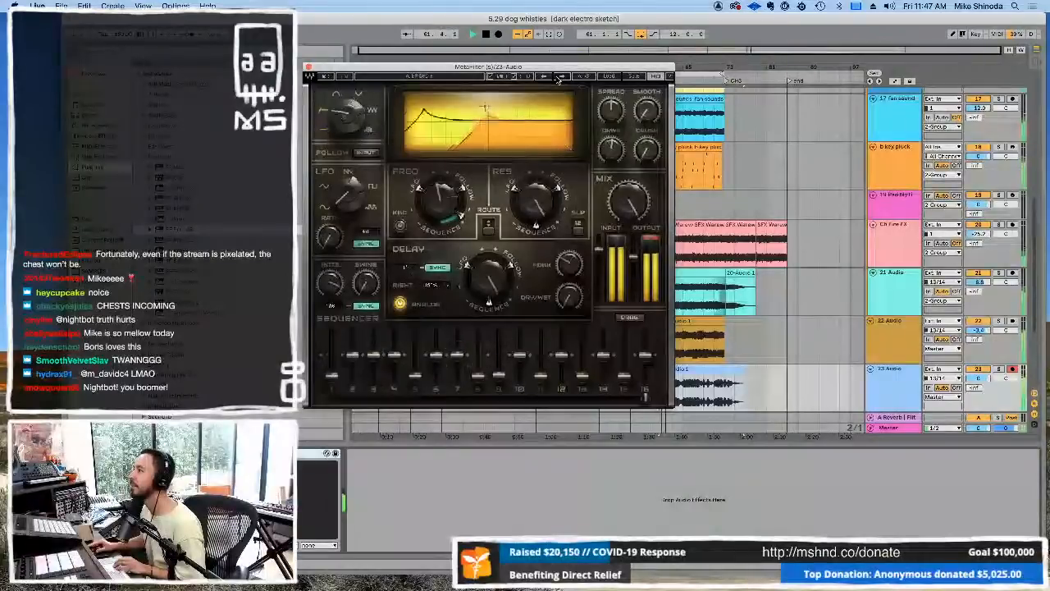
left_click(559, 78)
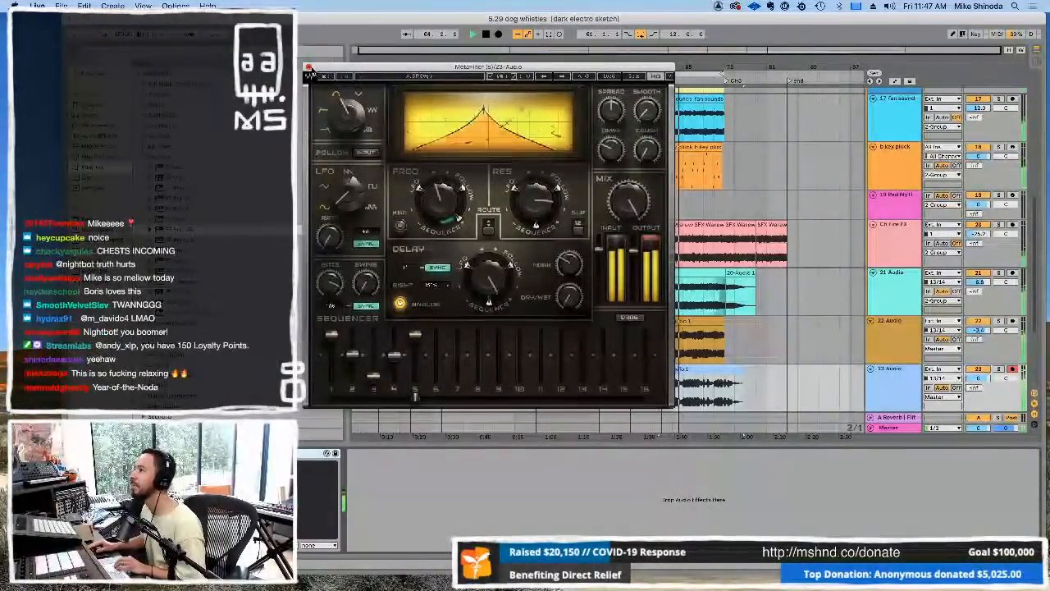
left_click(309, 67)
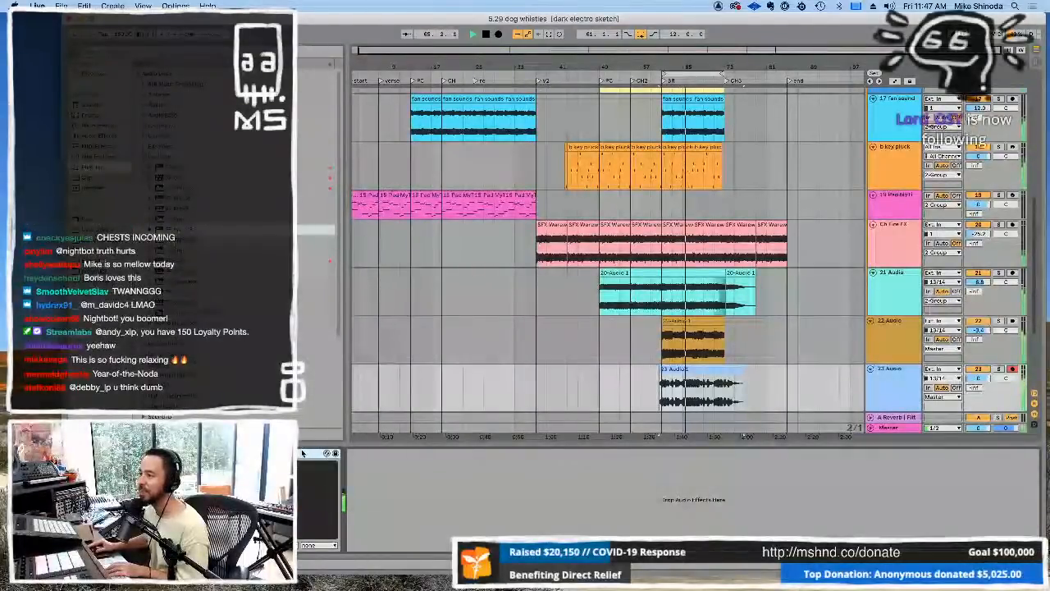
key("Delete")
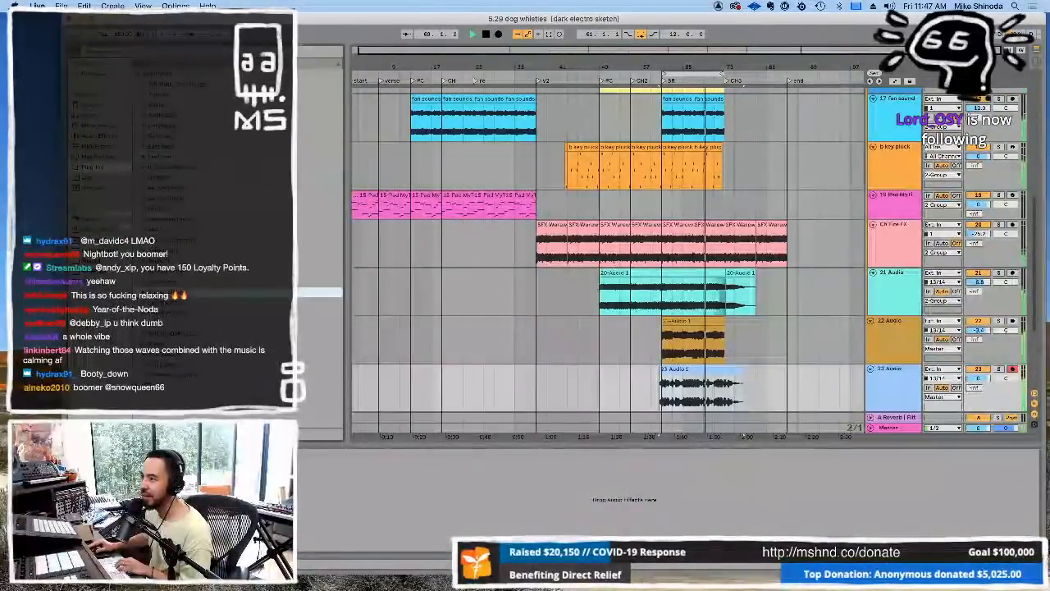
Step: Add Soundtoys EchoBoy Jr. to the 23 Audio track and adjust its feedback
left_click(144, 282)
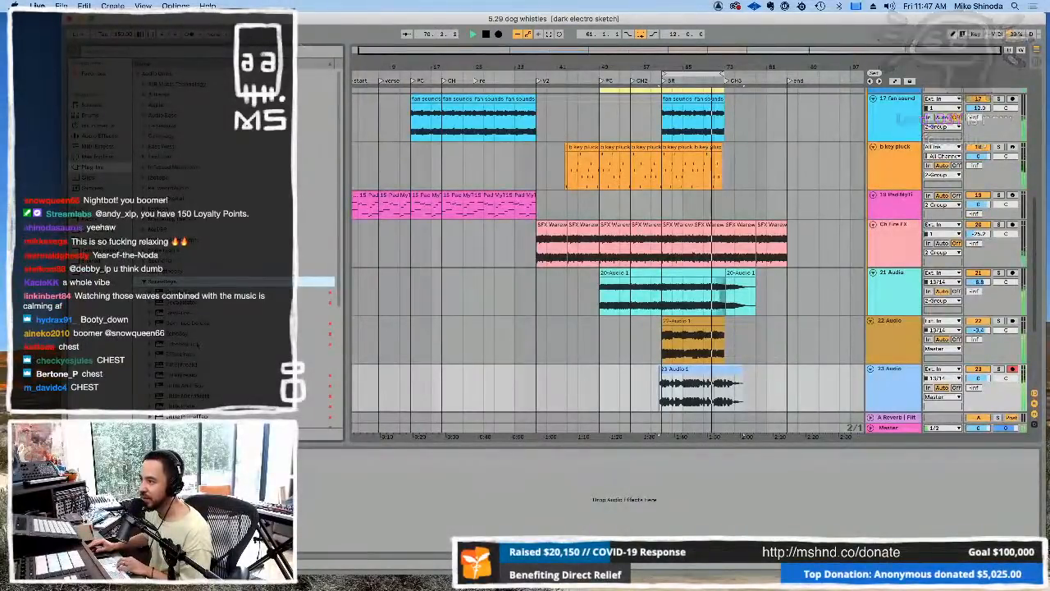
left_click(179, 344)
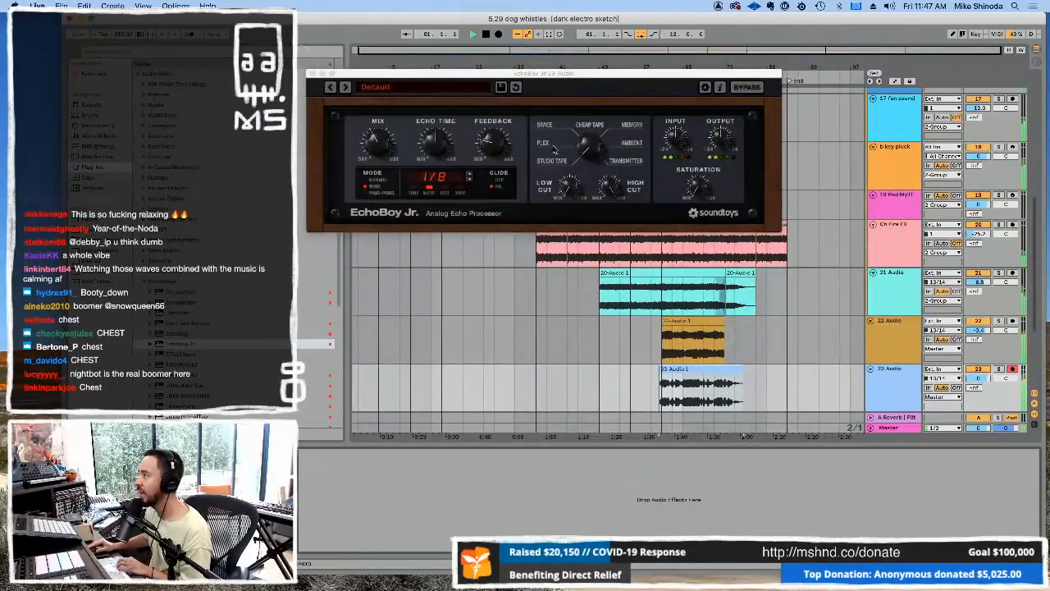
left_click(548, 128)
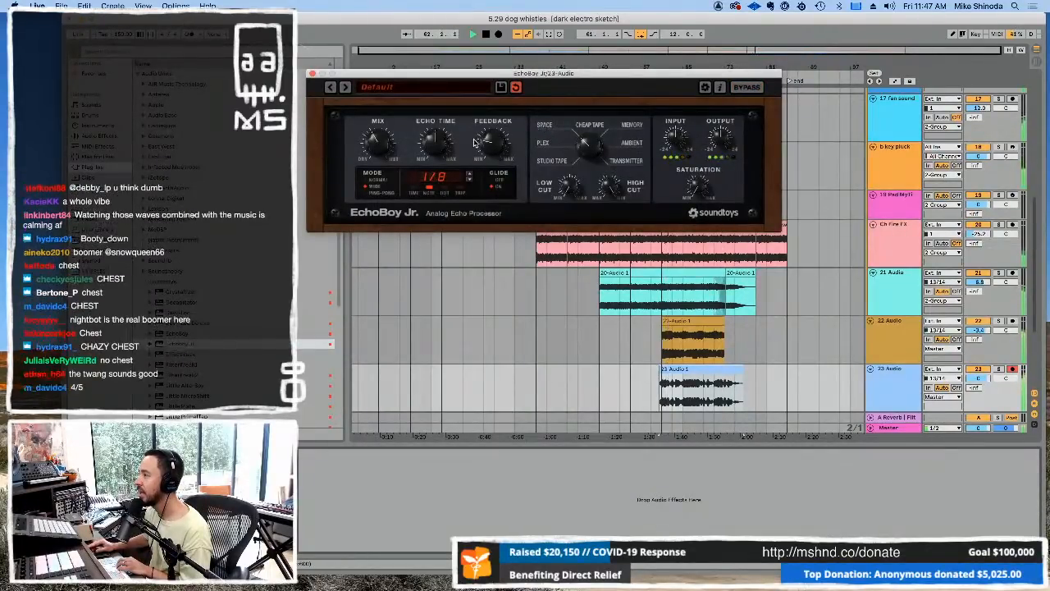
left_click_drag(492, 146, 490, 129)
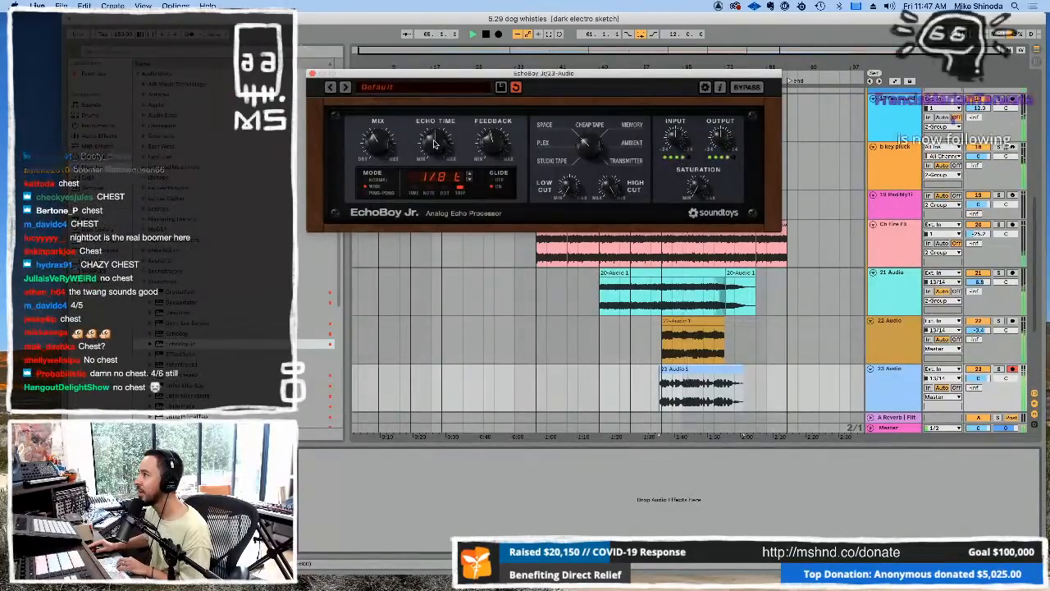
Step: Set EchoBoy Jr.'s echo time to a straight 1/4 note and close its window
left_click_drag(435, 150, 437, 136)
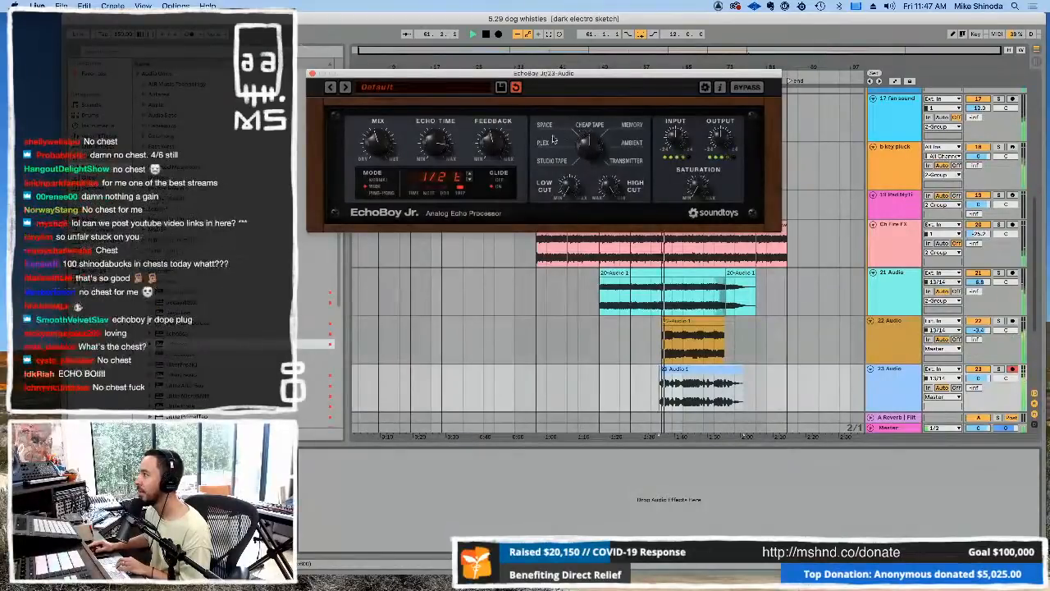
left_click(472, 182)
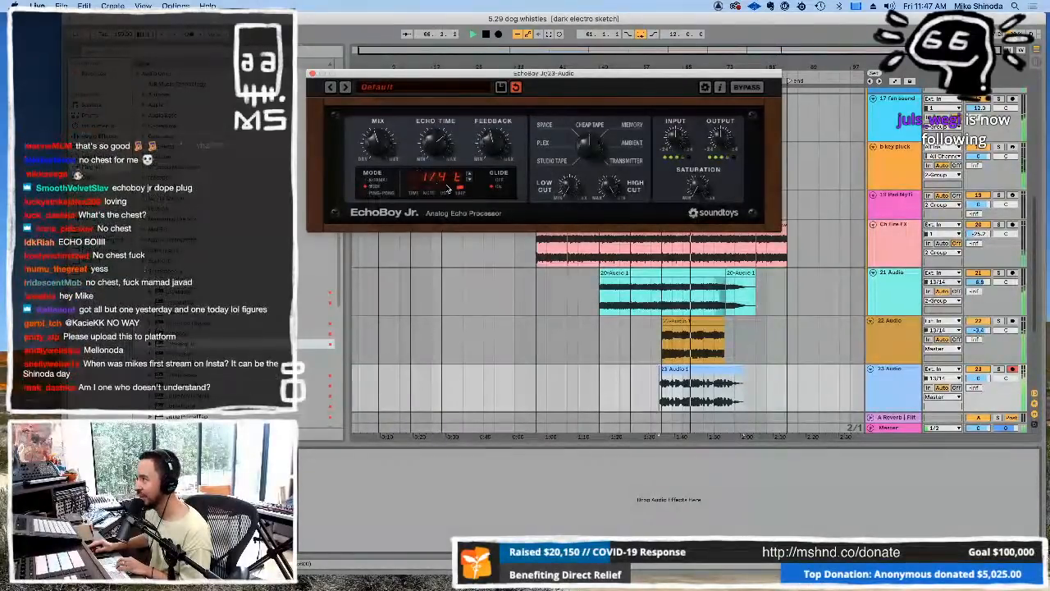
left_click_drag(448, 187, 435, 154)
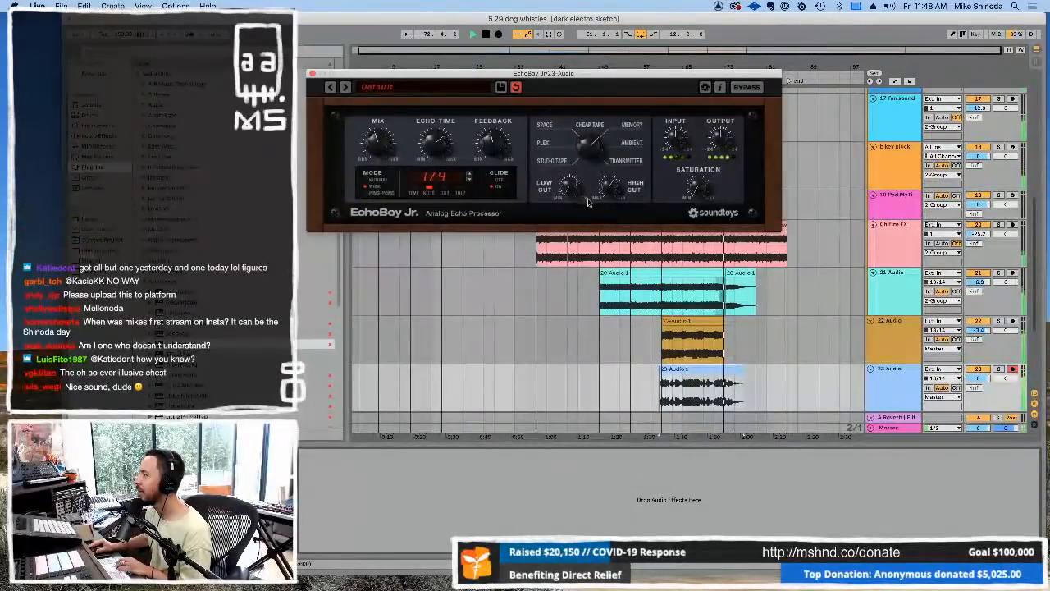
left_click(311, 75)
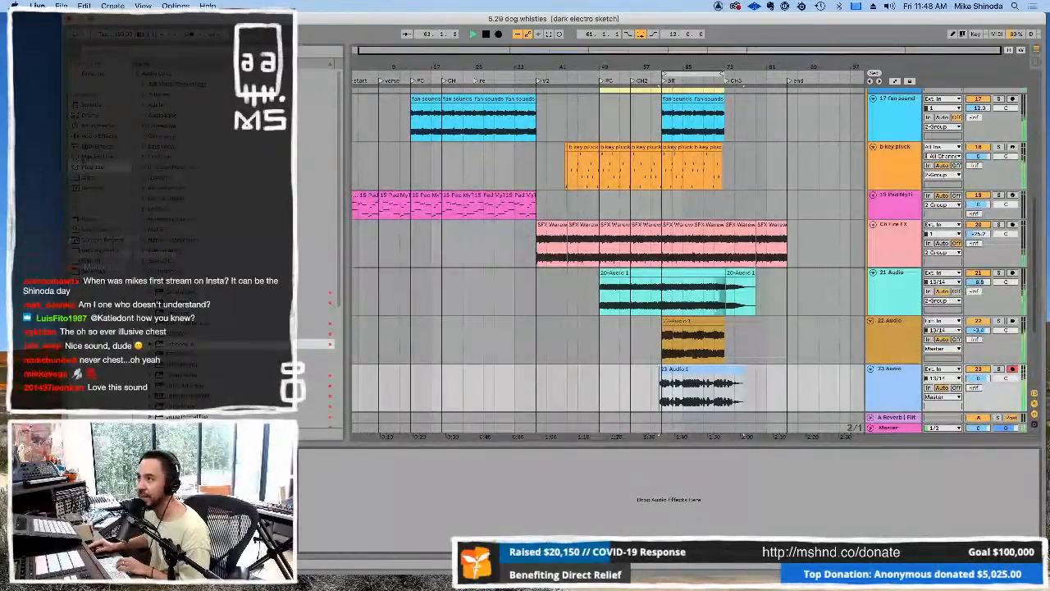
Step: Insert EQ Eight with a high cut ahead of Pro-MB on the 23 Audio track, followed by a Saturator
left_click(87, 138)
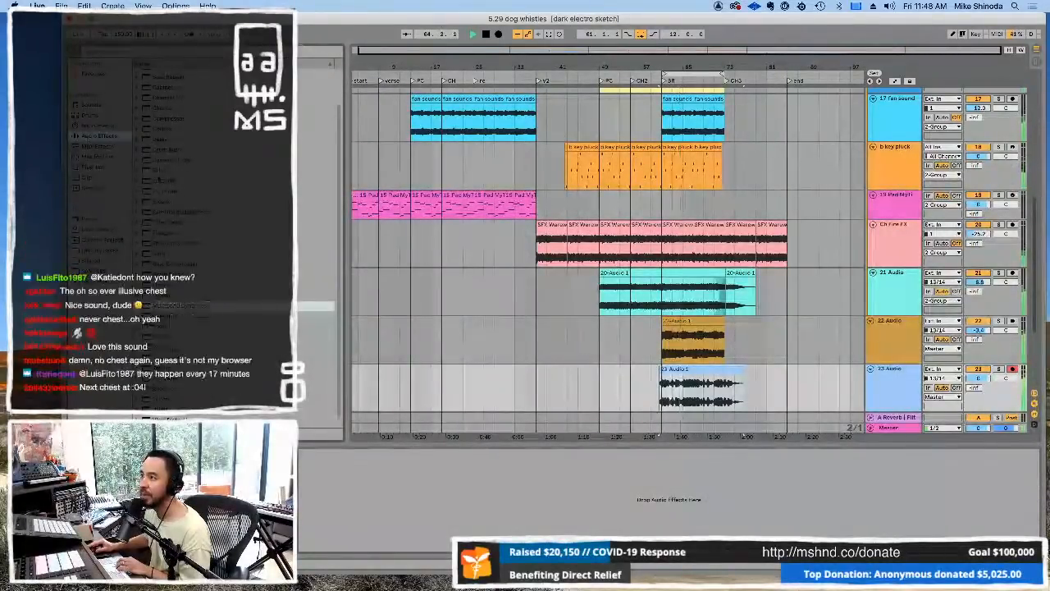
left_click_drag(146, 182, 220, 492)
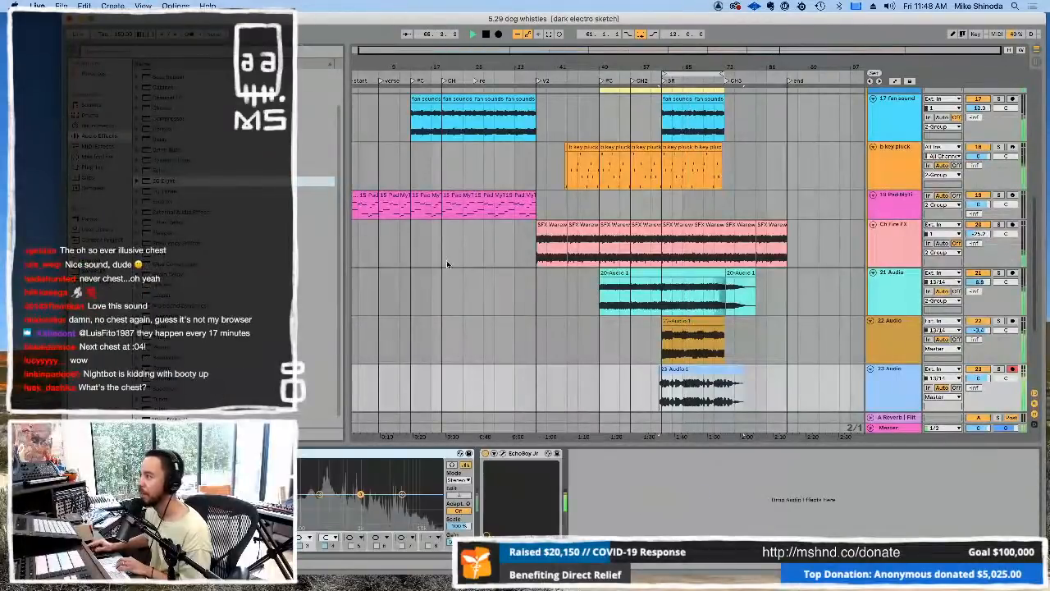
left_click(427, 545)
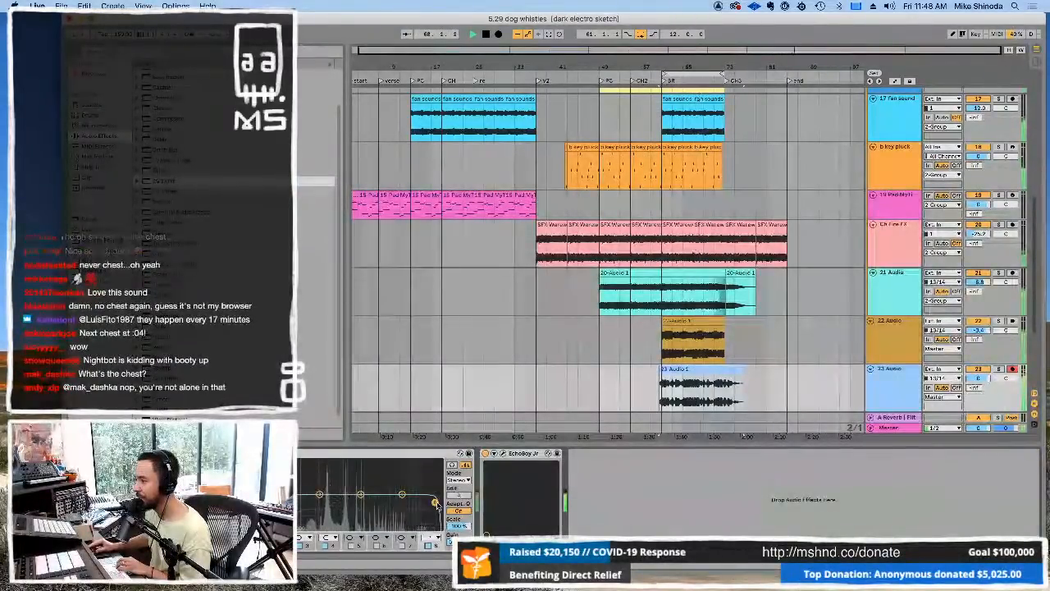
left_click_drag(405, 511, 369, 487)
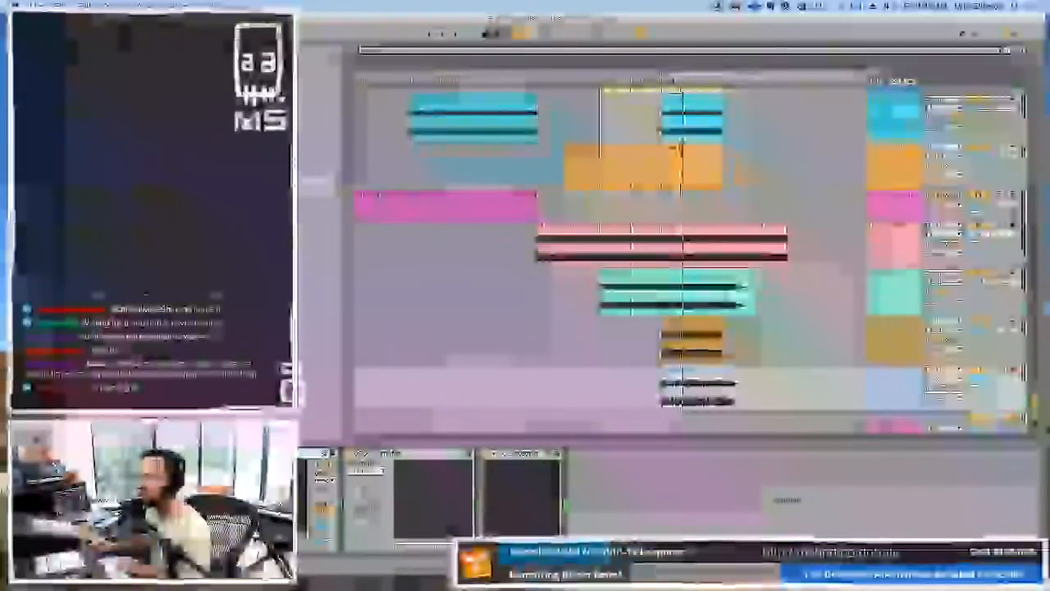
left_click_drag(315, 376, 353, 472)
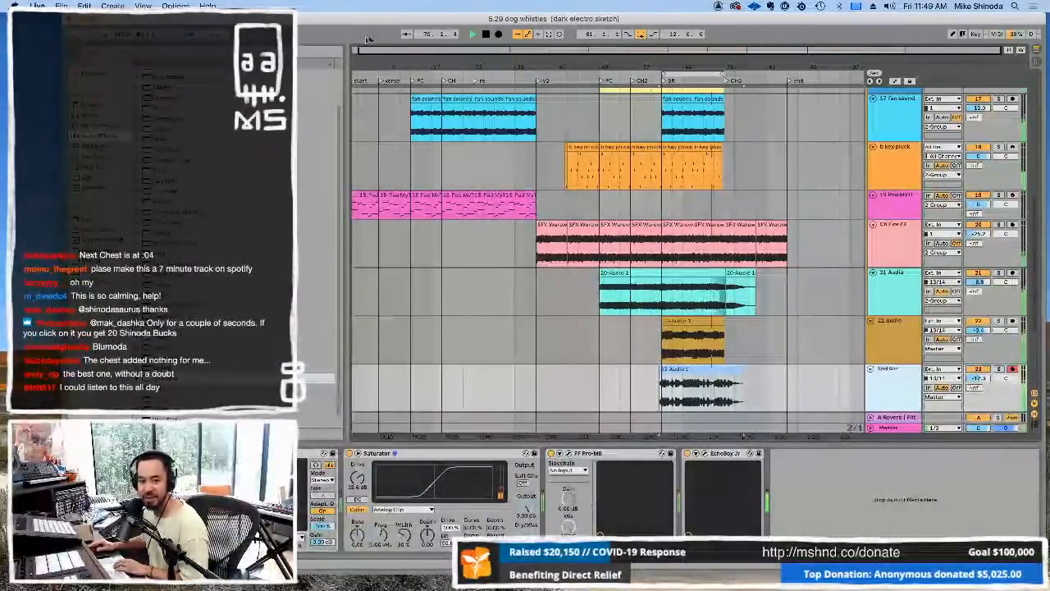
scroll(970, 111, "up", 5)
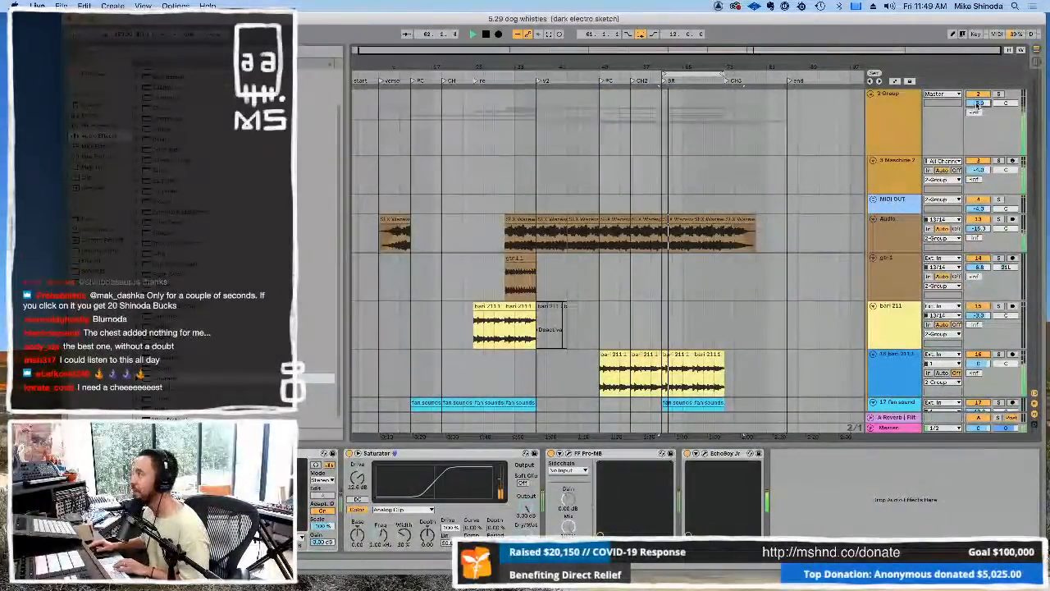
scroll(882, 293, "down", 10)
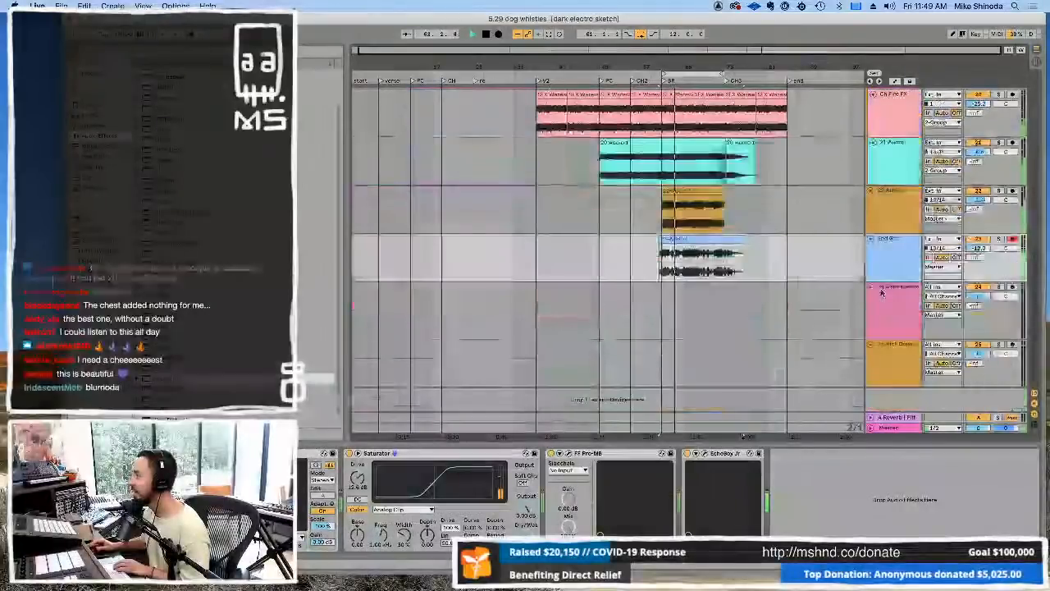
Step: Move the End Gtr and 22 Audio tracks together above the 21 Audio track so that they join 2-Group
left_click(895, 242)
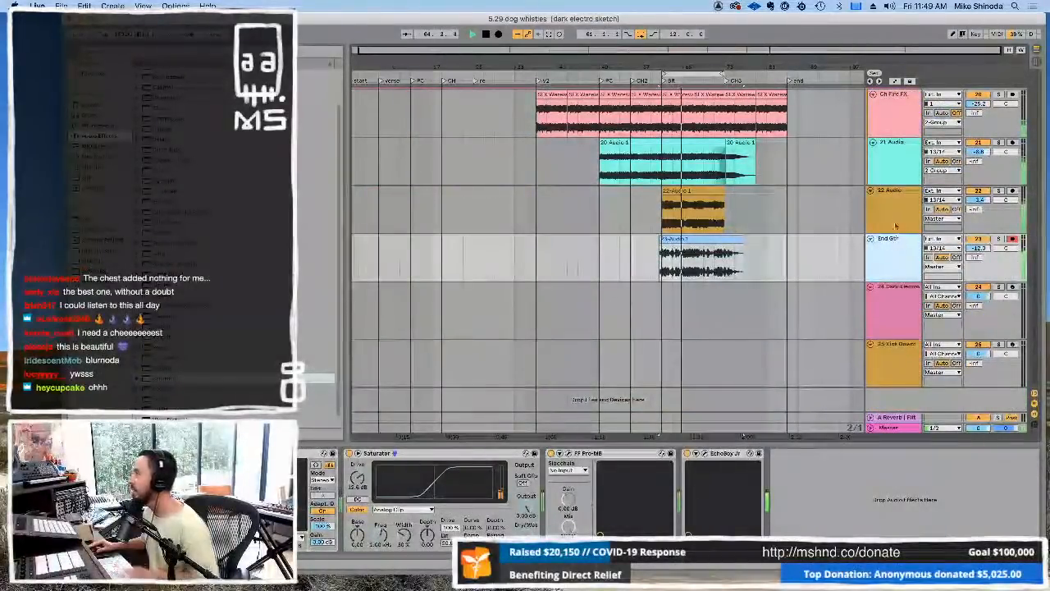
left_click(894, 209)
left_click_drag(893, 173, 896, 151)
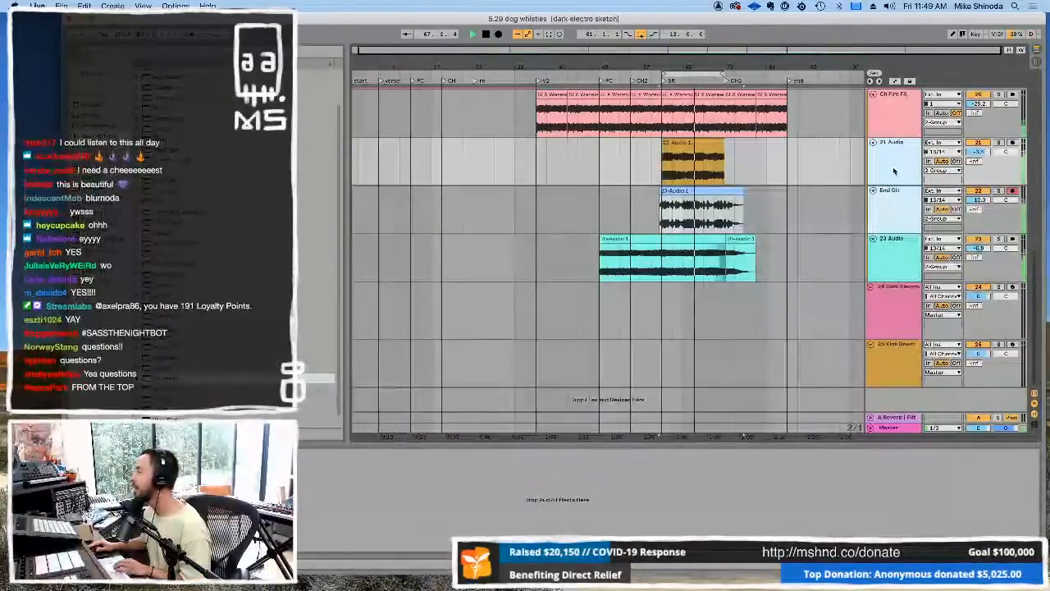
Step: Extend the arrangement loop to start at 1.1.1 and run for 78 bars
scroll(894, 171, "up", 15)
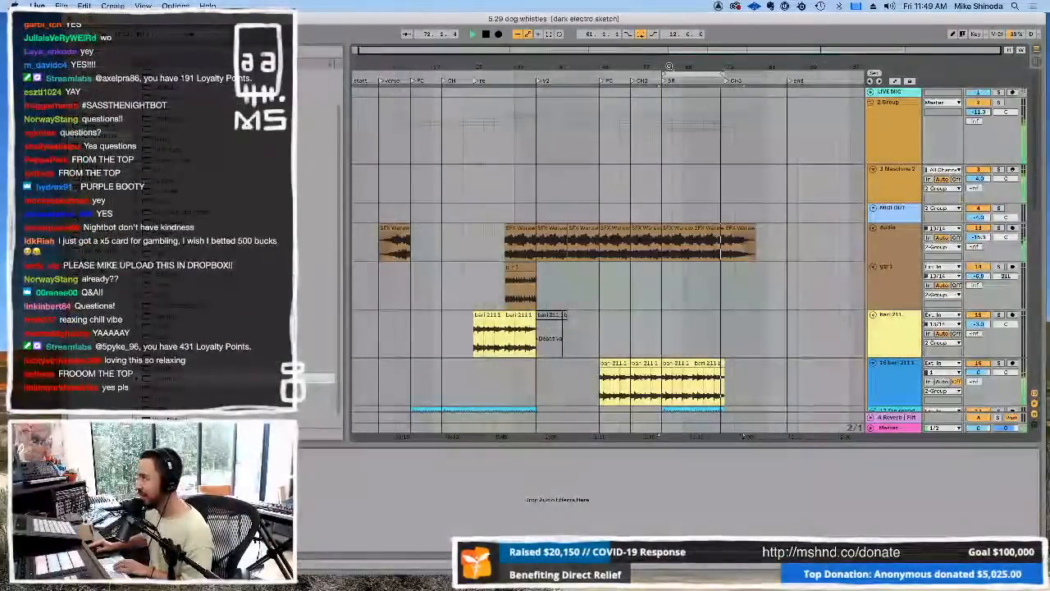
left_click_drag(665, 72, 416, 66)
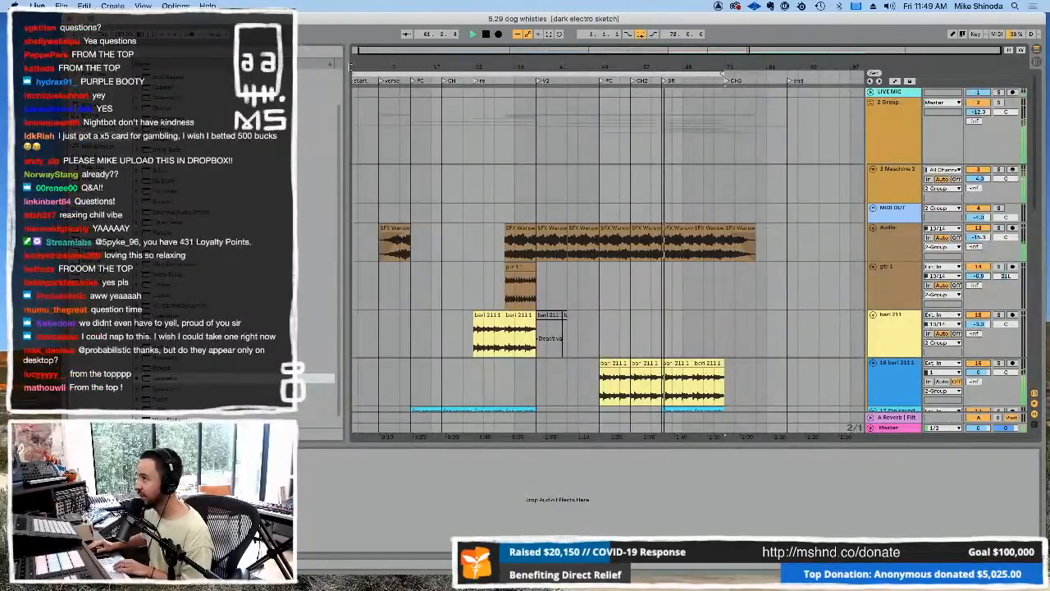
left_click_drag(352, 68, 352, 68)
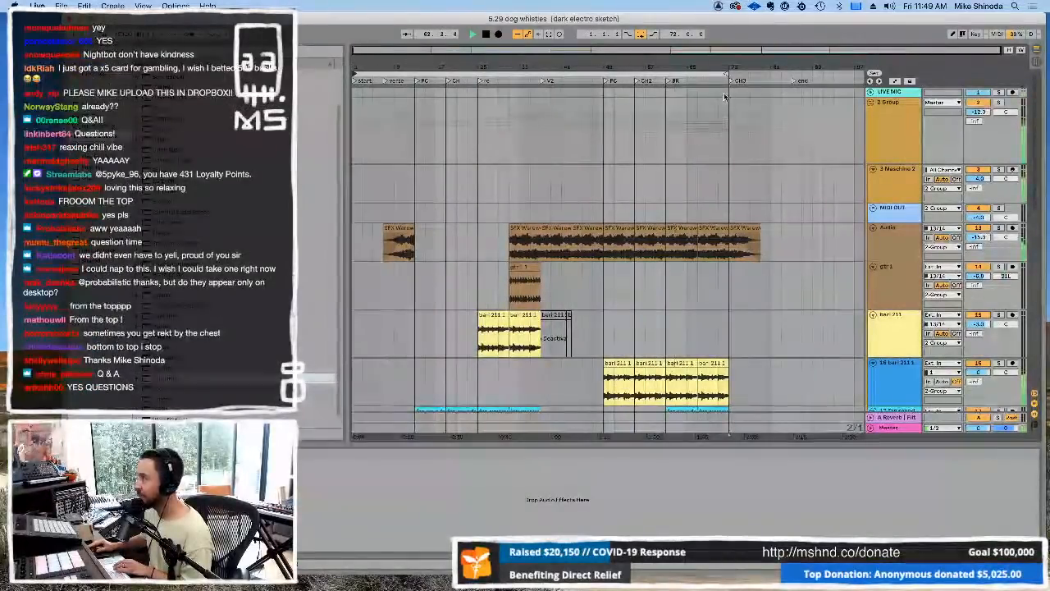
left_click_drag(725, 72, 761, 76)
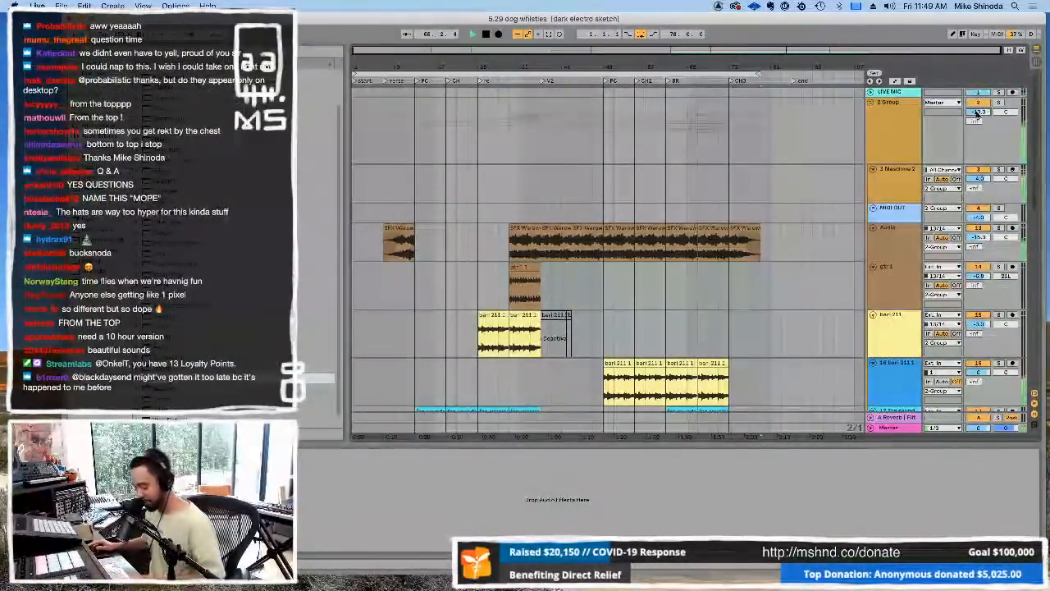
Step: Lower the End Gtr track's volume to -16.0 dB
scroll(767, 234, "down", 15)
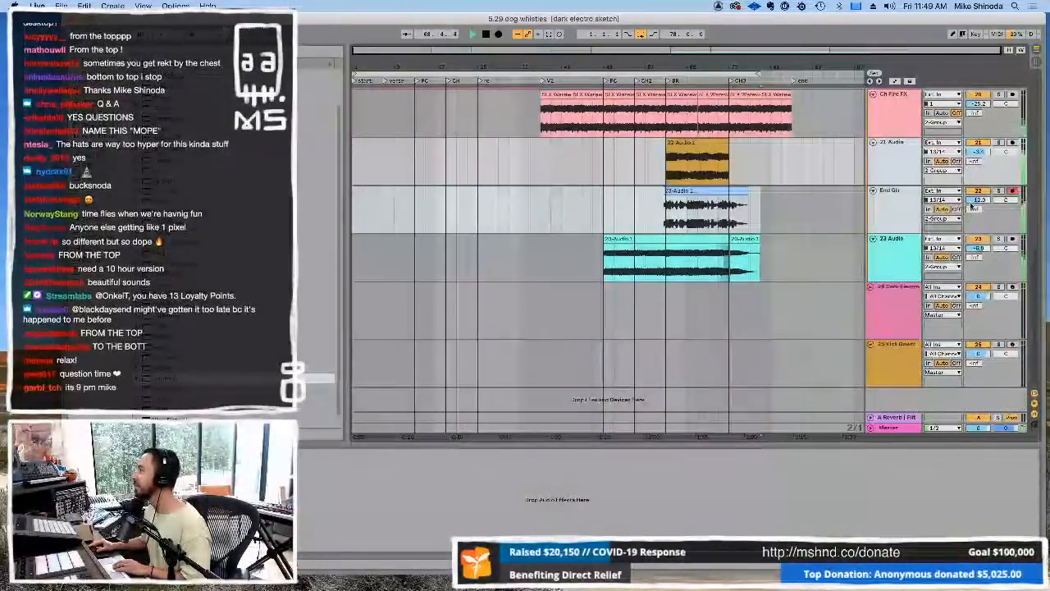
left_click_drag(975, 200, 974, 204)
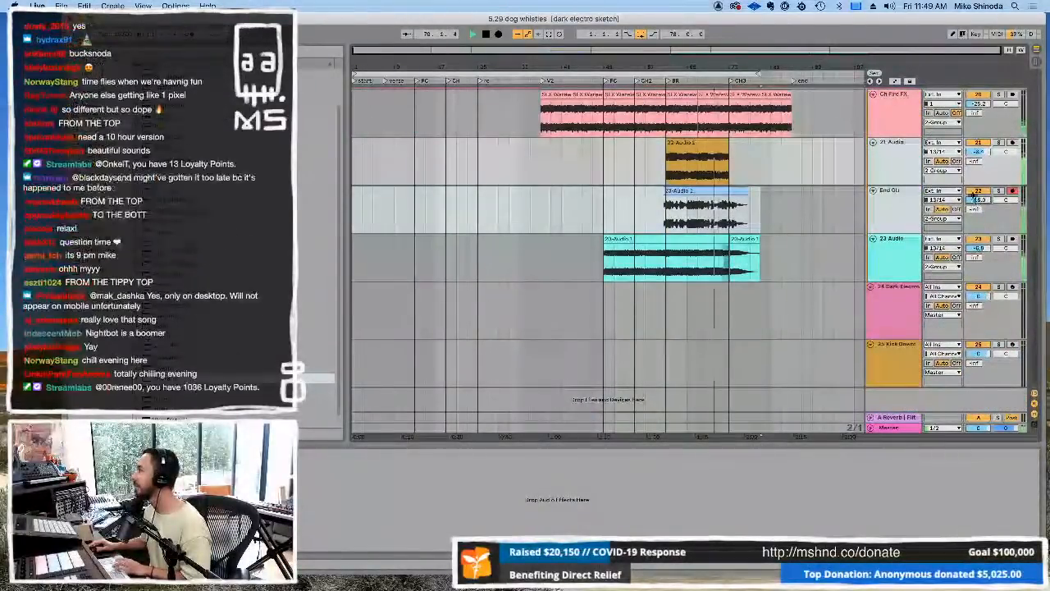
left_click(889, 110)
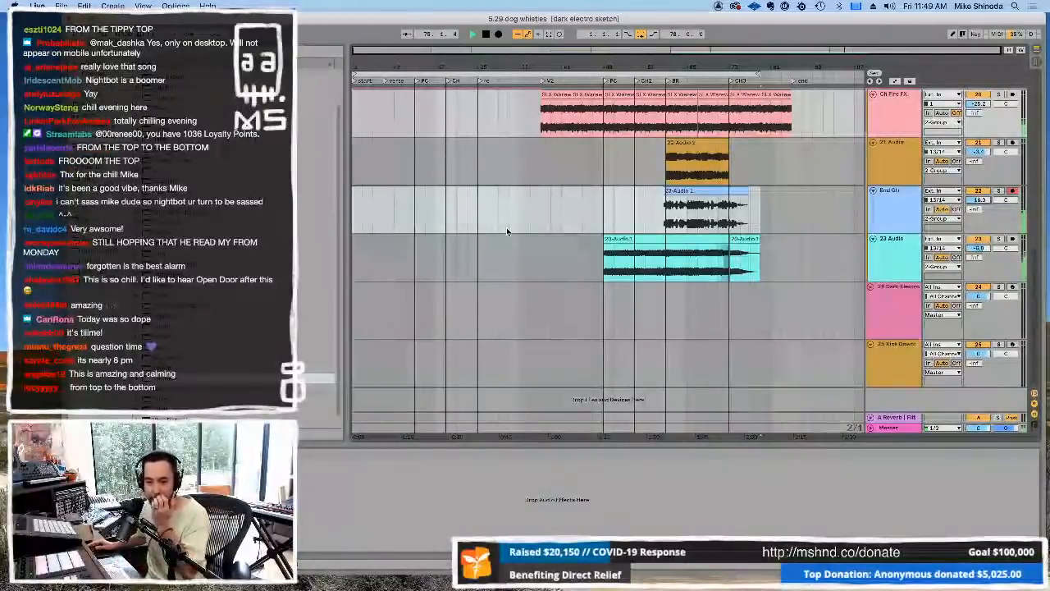
Step: Shift the project window sideways to uncover the desktop folders and bring the first tracks into view
left_click_drag(271, 18, 217, 18)
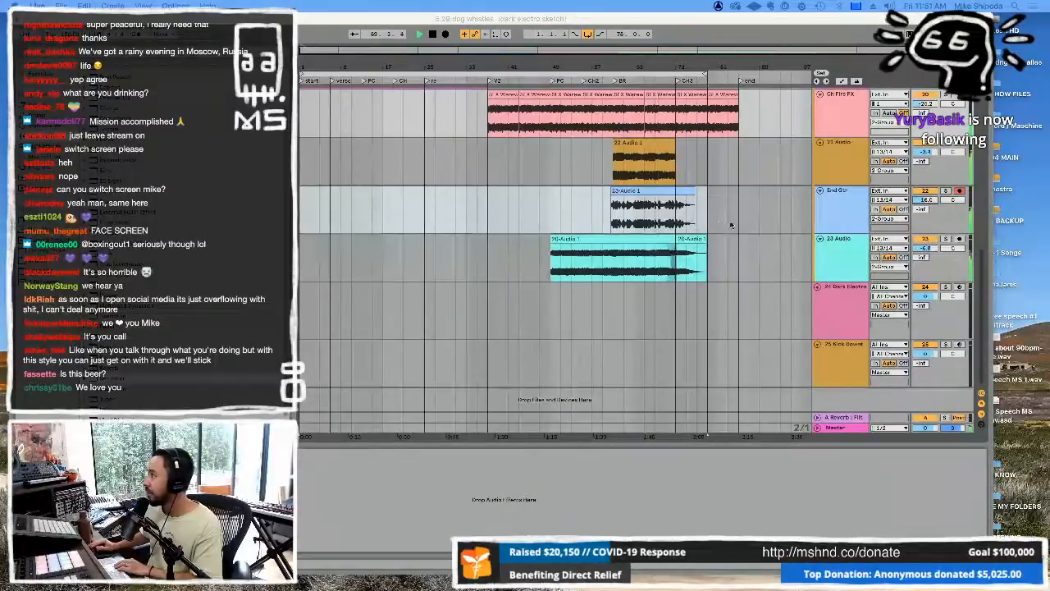
scroll(721, 225, "up", 15)
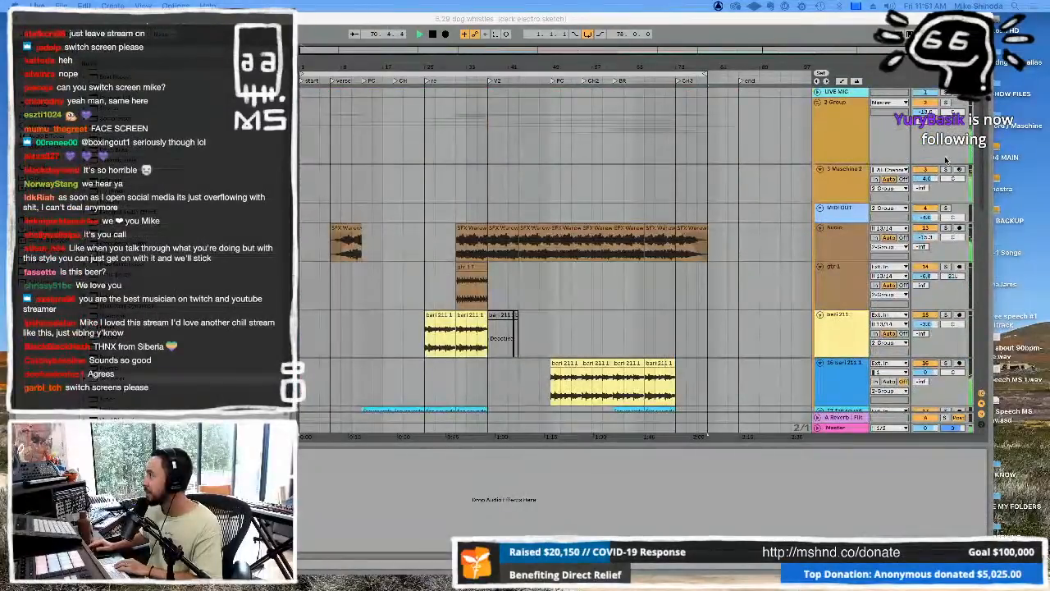